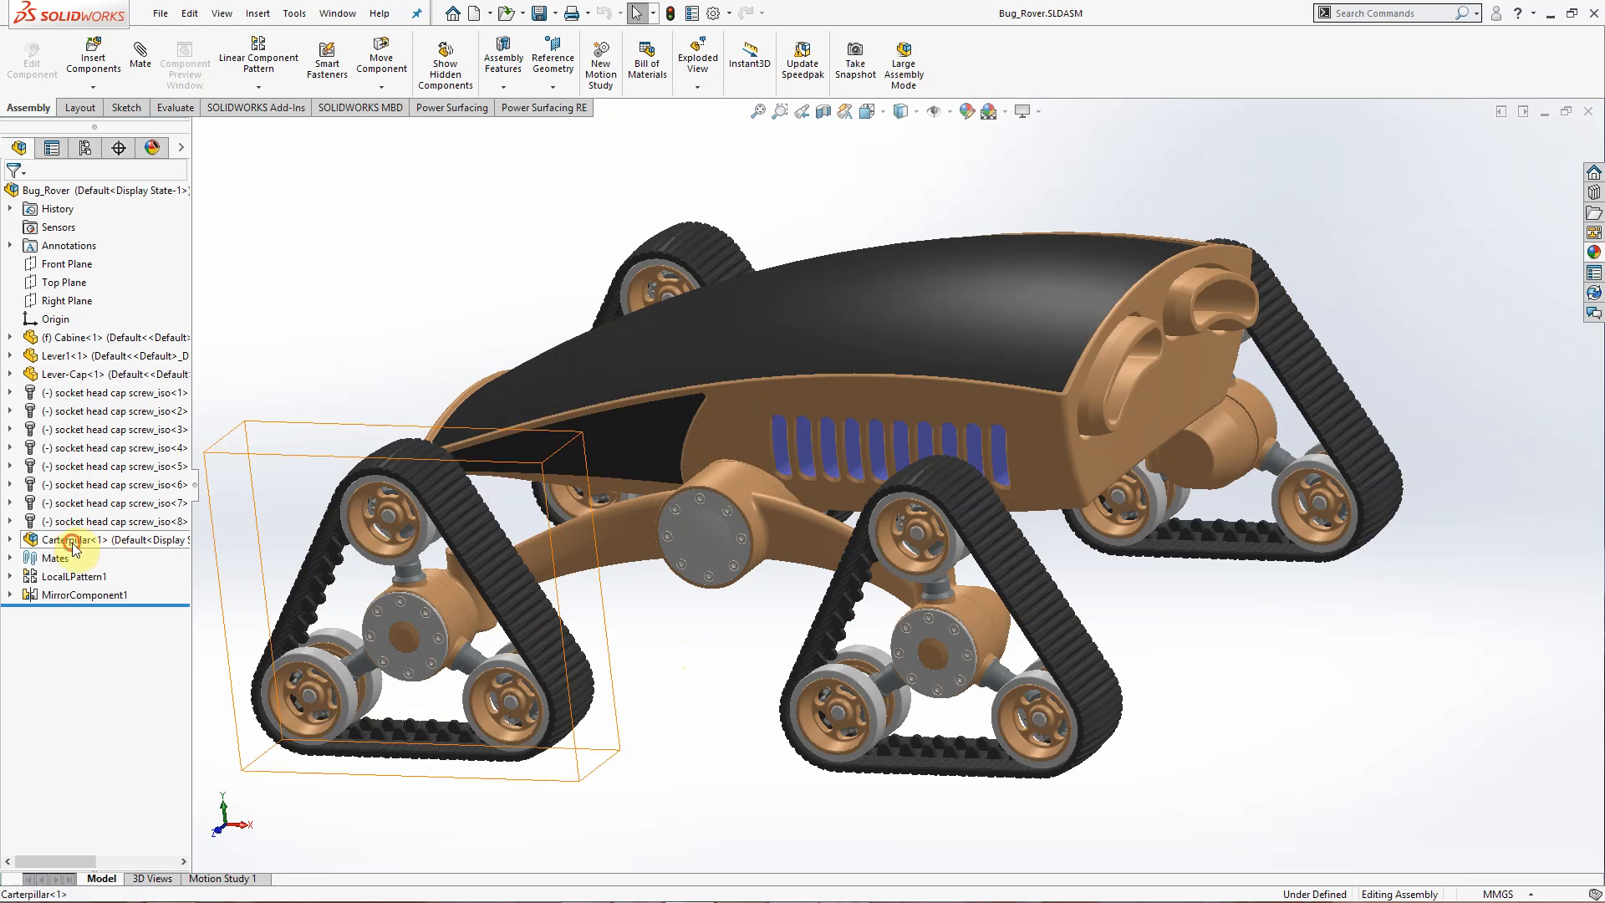
Step: Open the Carterpillar<1> subassembly from the Bug_Rover assembly in its own window
{"action": "left_click", "coordinate": [75, 540]}
{"action": "left_click", "coordinate": [86, 492]}
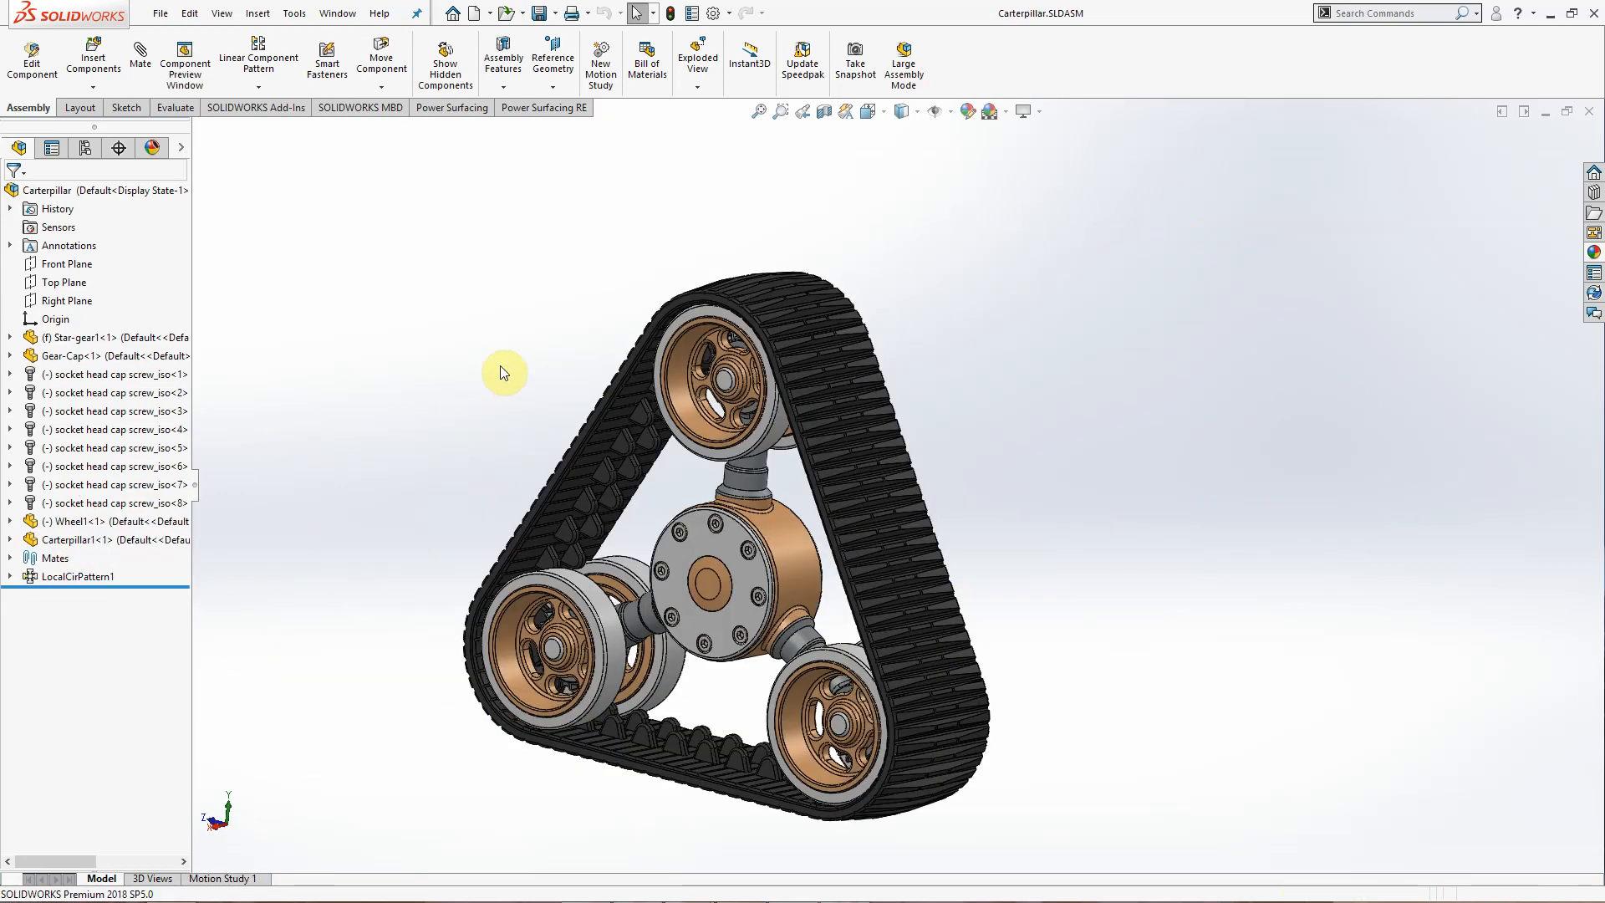
{"action": "middle_click_drag", "start_coordinate": [573, 465], "coordinate": [535, 586]}
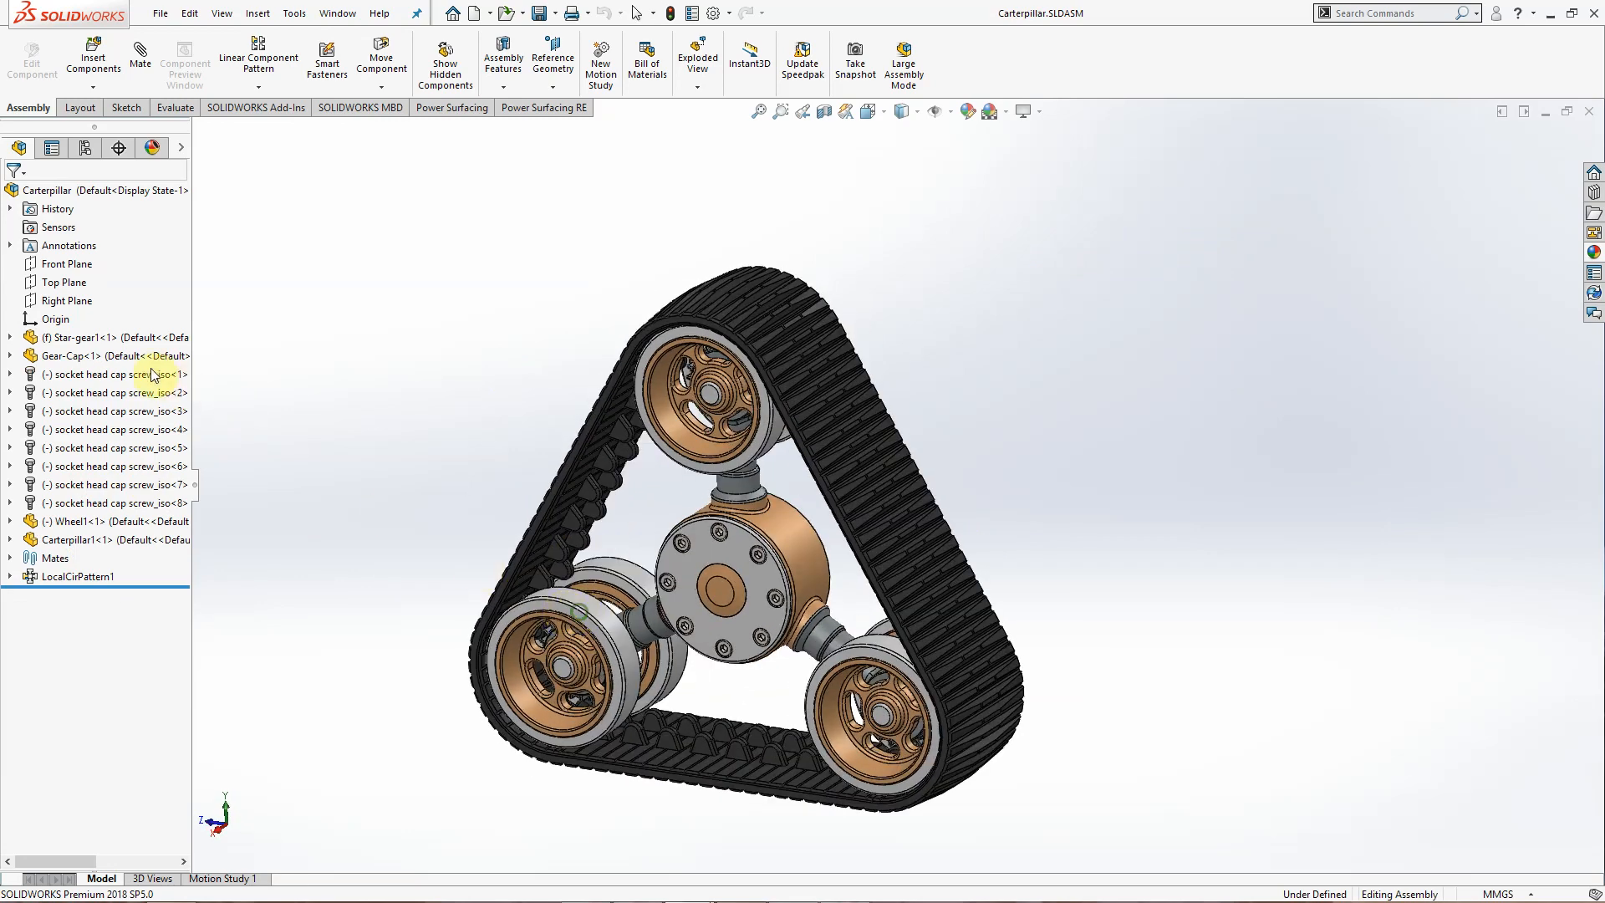
Step: Open the Star-gear1 part from the subassembly and display its feature history
{"action": "left_click", "coordinate": [92, 337]}
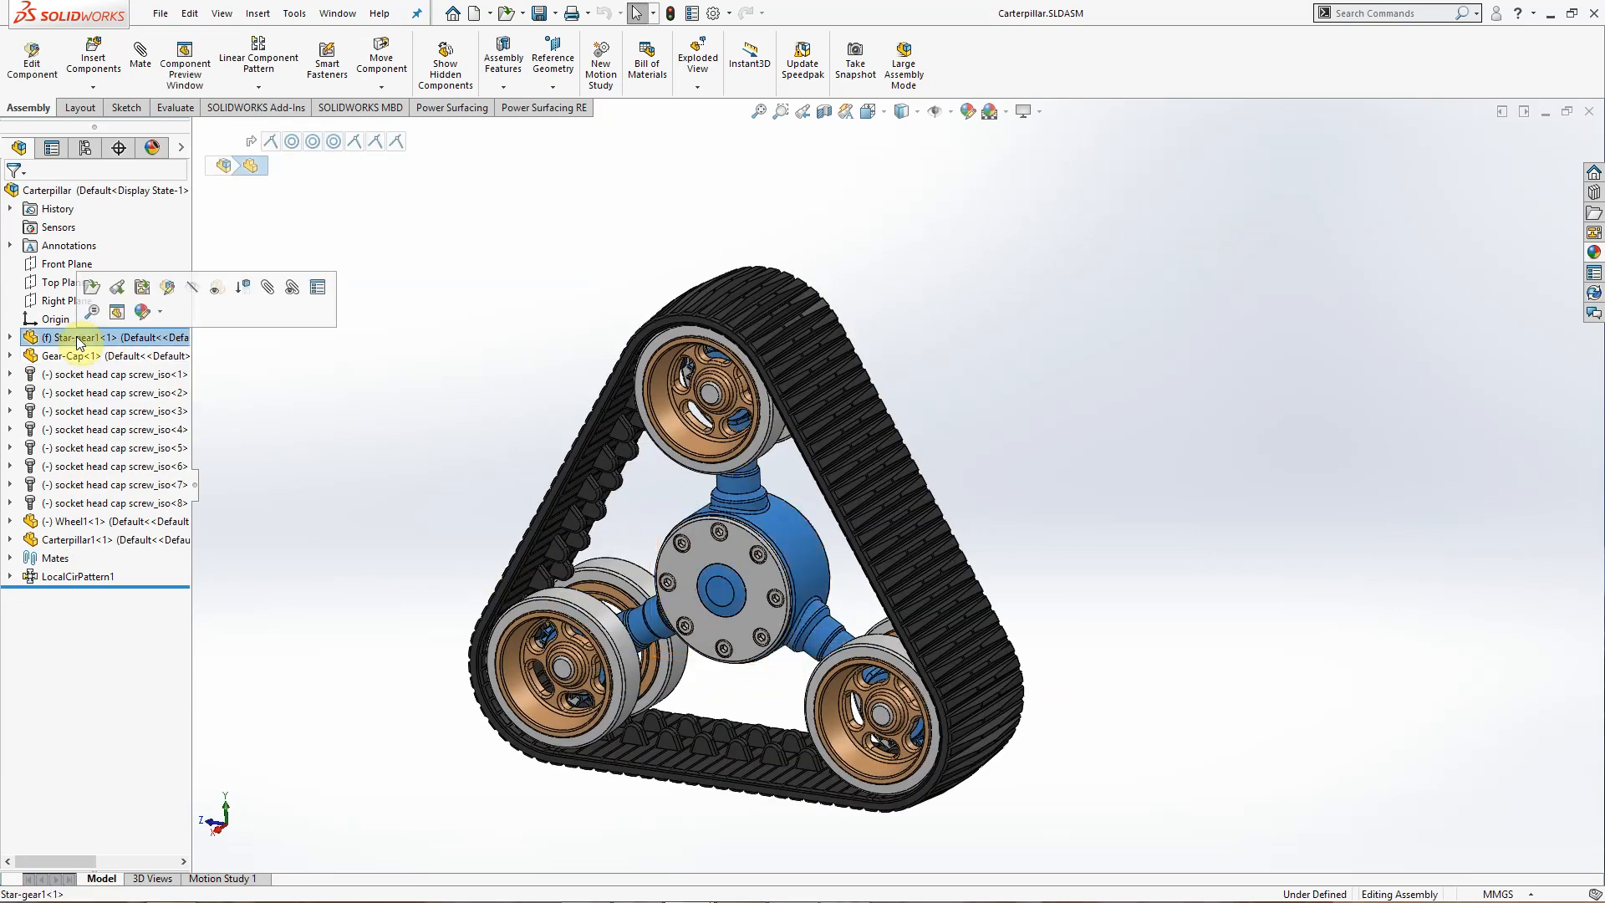
{"action": "left_click", "coordinate": [90, 288]}
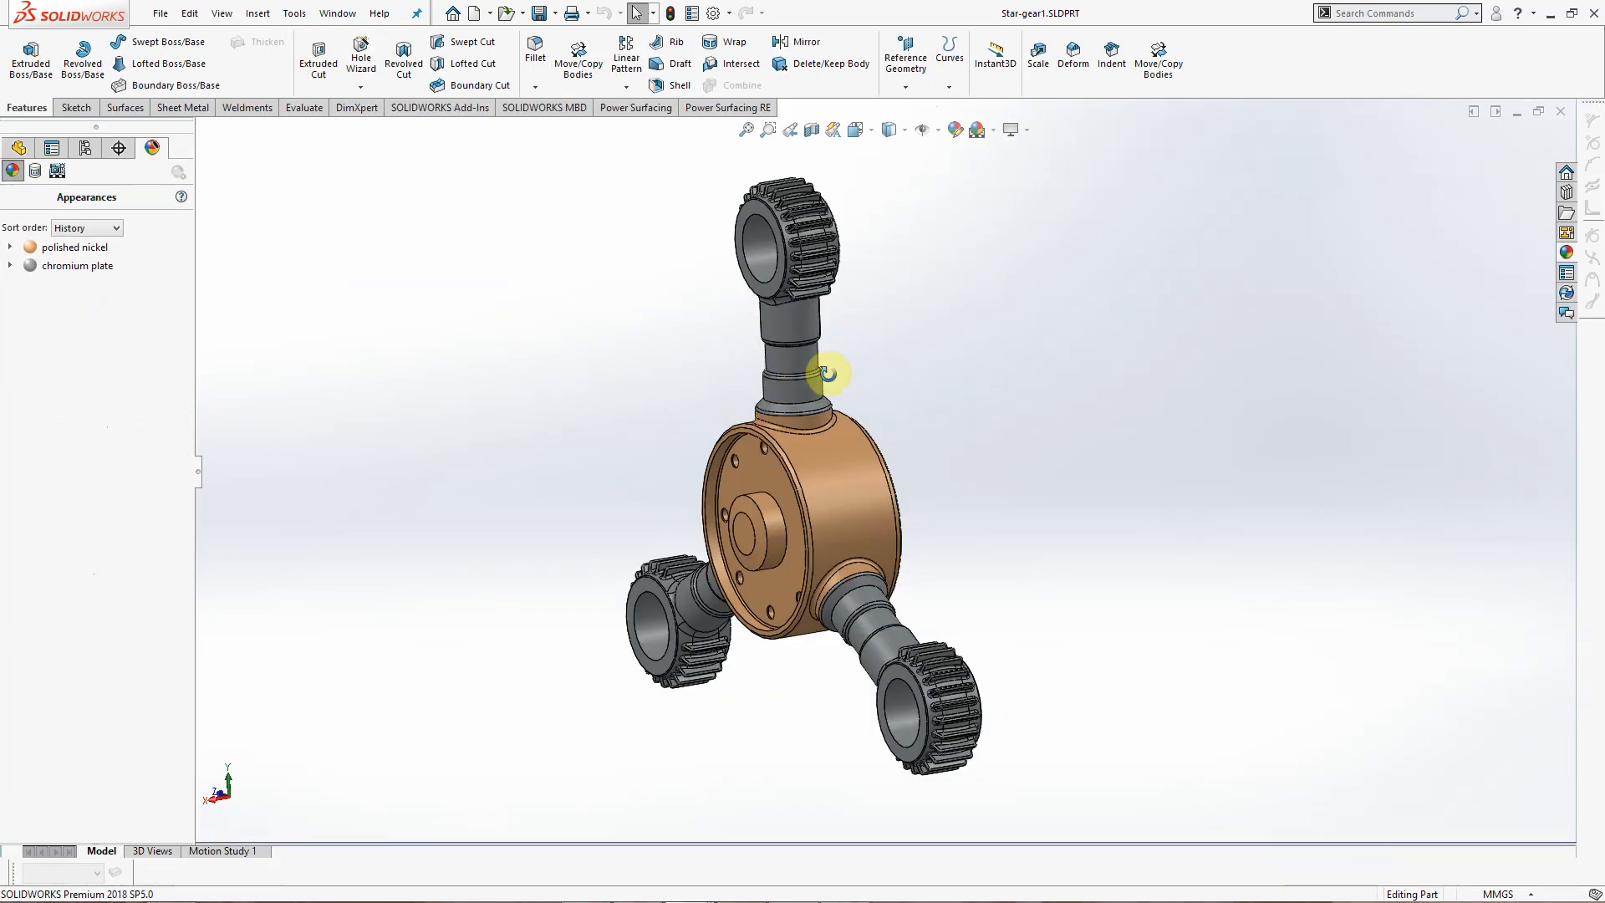
{"action": "middle_click_drag", "start_coordinate": [827, 374], "coordinate": [802, 477]}
{"action": "left_click", "coordinate": [16, 148]}
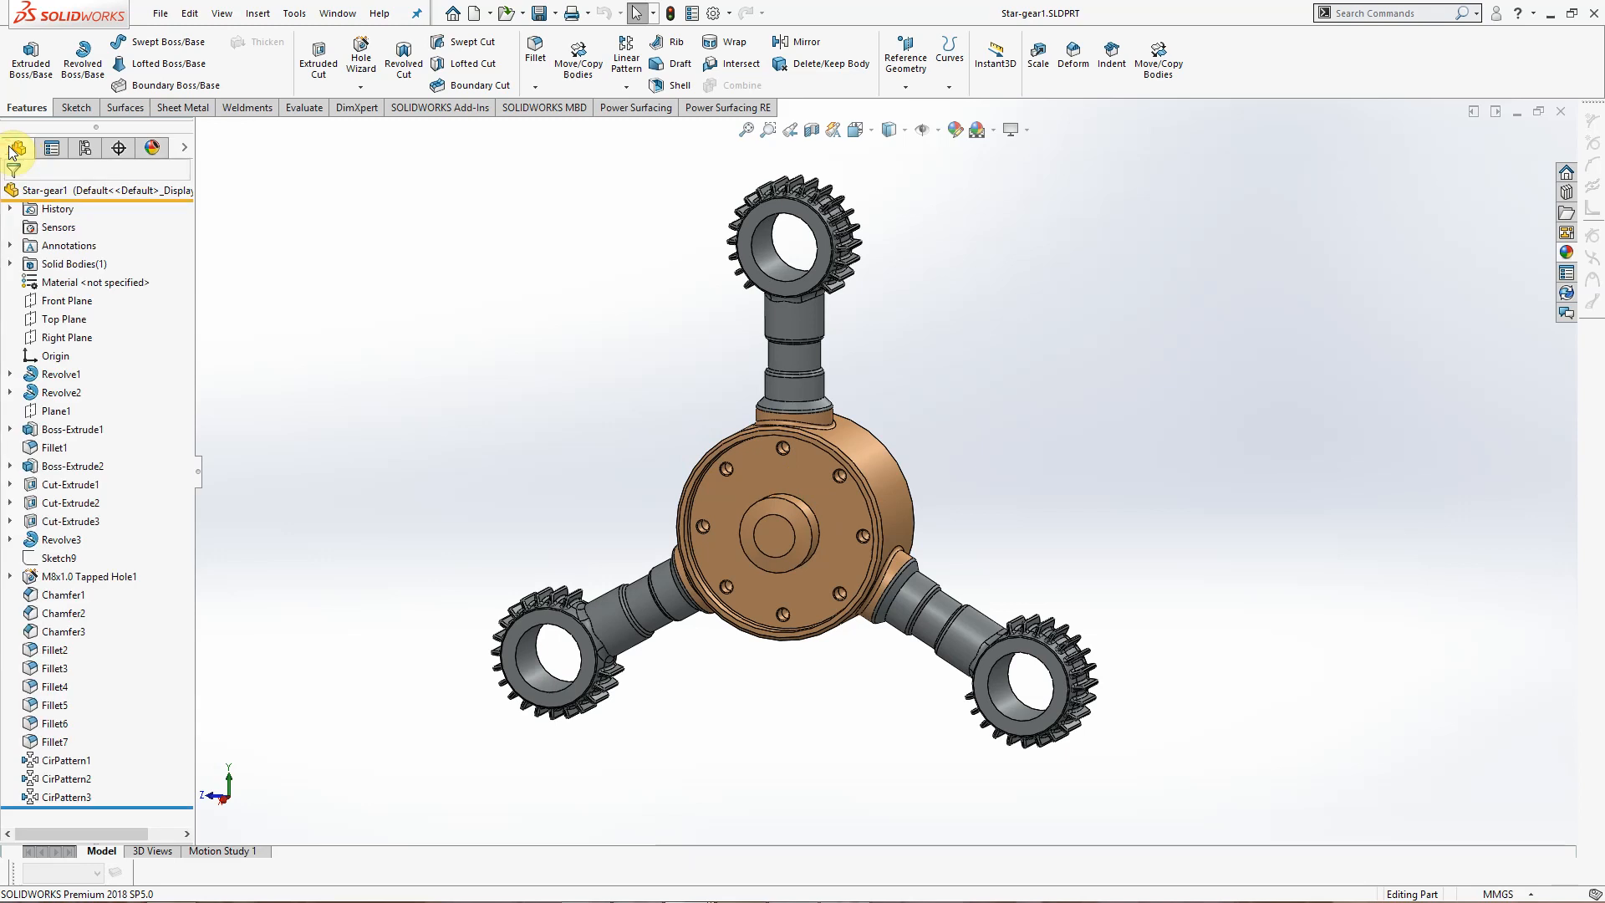
{"action": "mouse_move", "coordinate": [562, 379]}
{"action": "middle_mouse_down"}
{"action": "mouse_move", "coordinate": [681, 362]}
{"action": "mouse_move", "coordinate": [569, 393]}
{"action": "middle_mouse_up"}
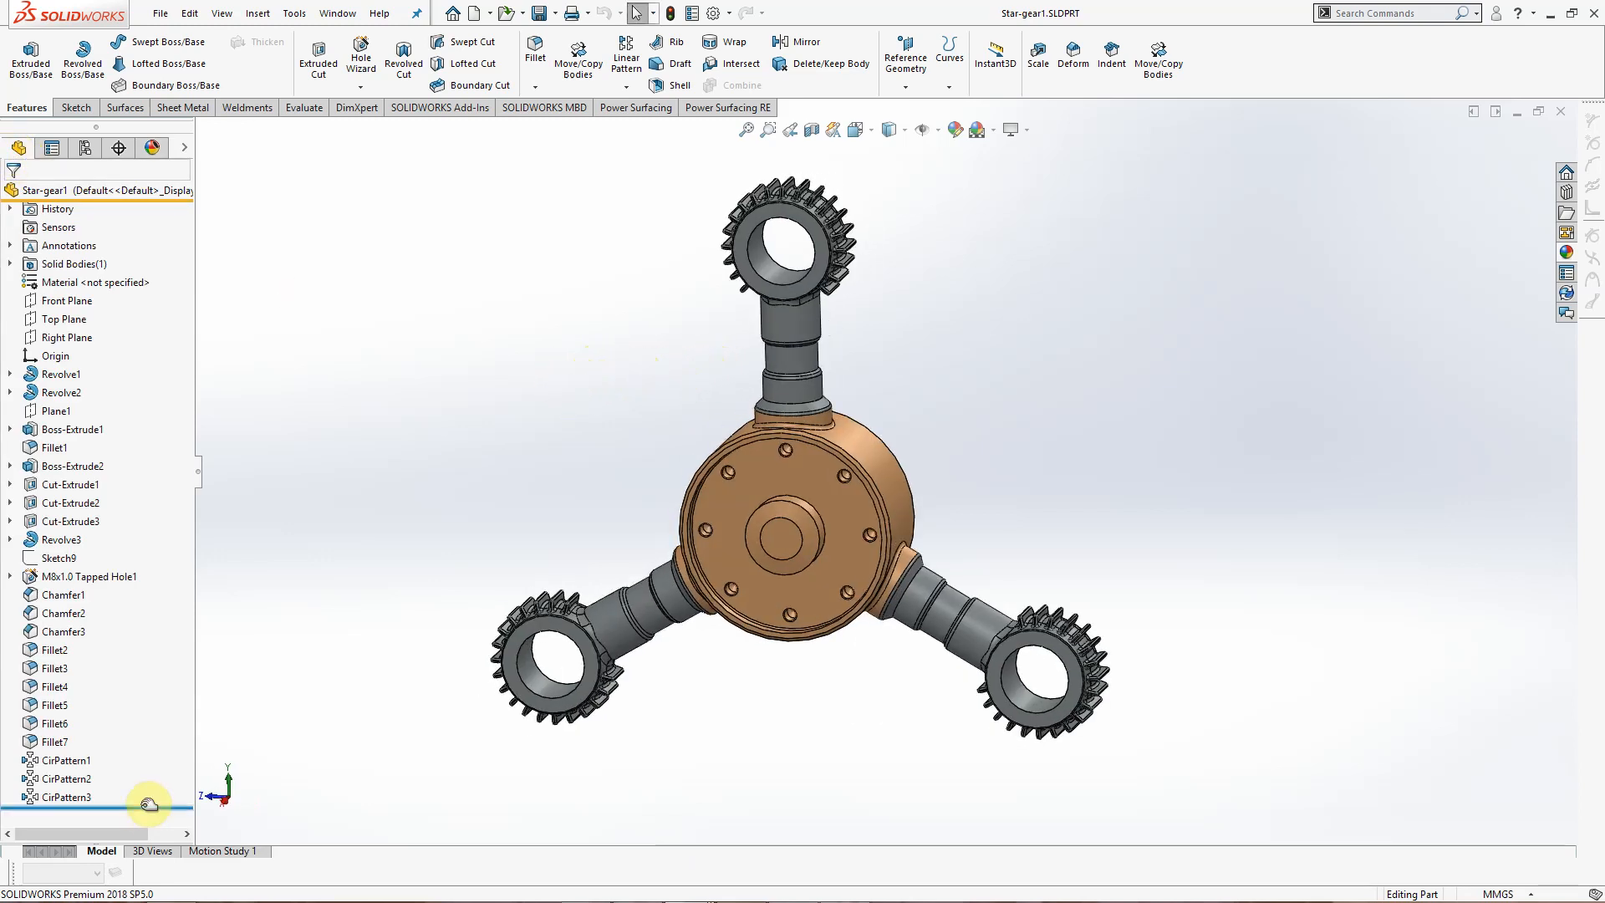
Step: Roll the Star-gear1 history back to just after Revolve1, so only the hub's base body is built
{"action": "left_click_drag", "start_coordinate": [145, 804], "coordinate": [132, 366]}
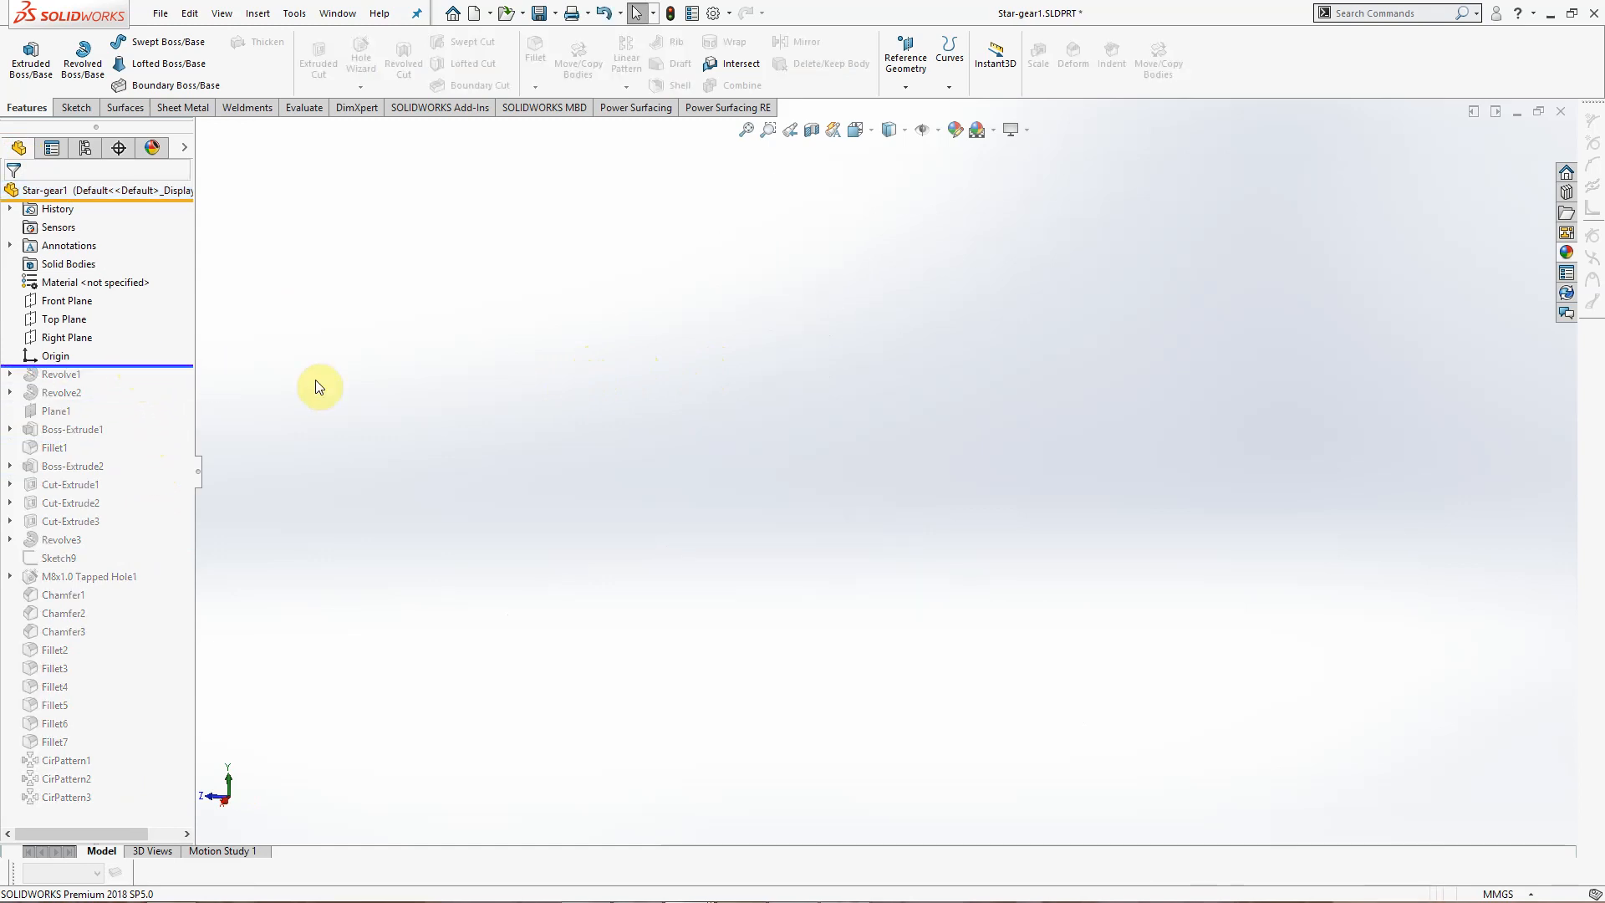
{"action": "left_click", "coordinate": [127, 368]}
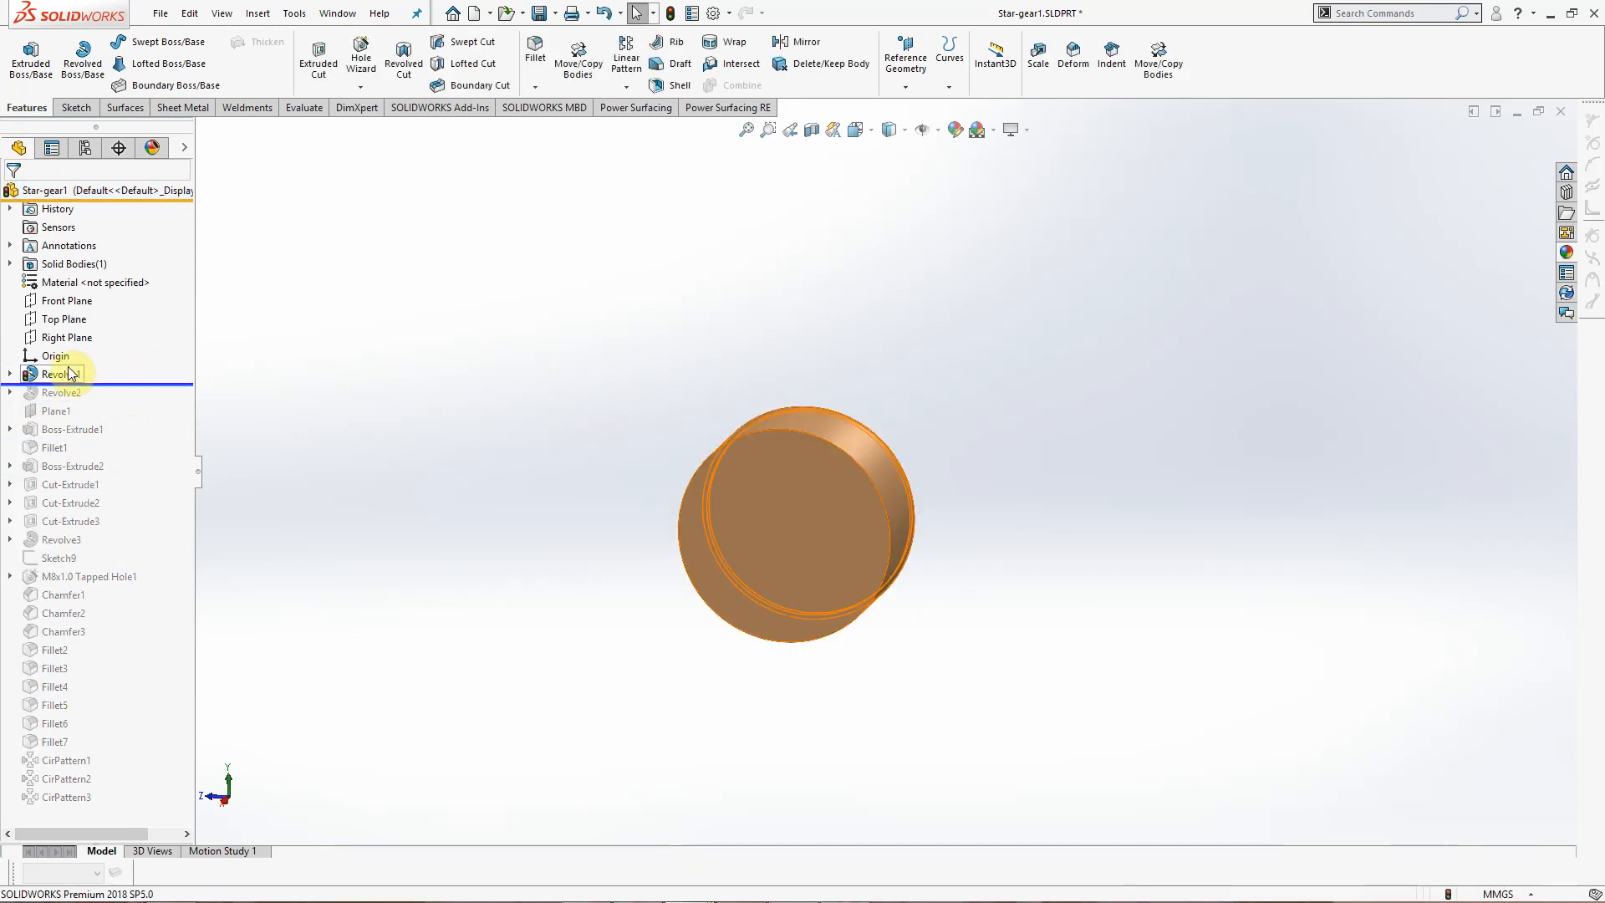
{"action": "middle_click_drag", "start_coordinate": [673, 484], "coordinate": [627, 466]}
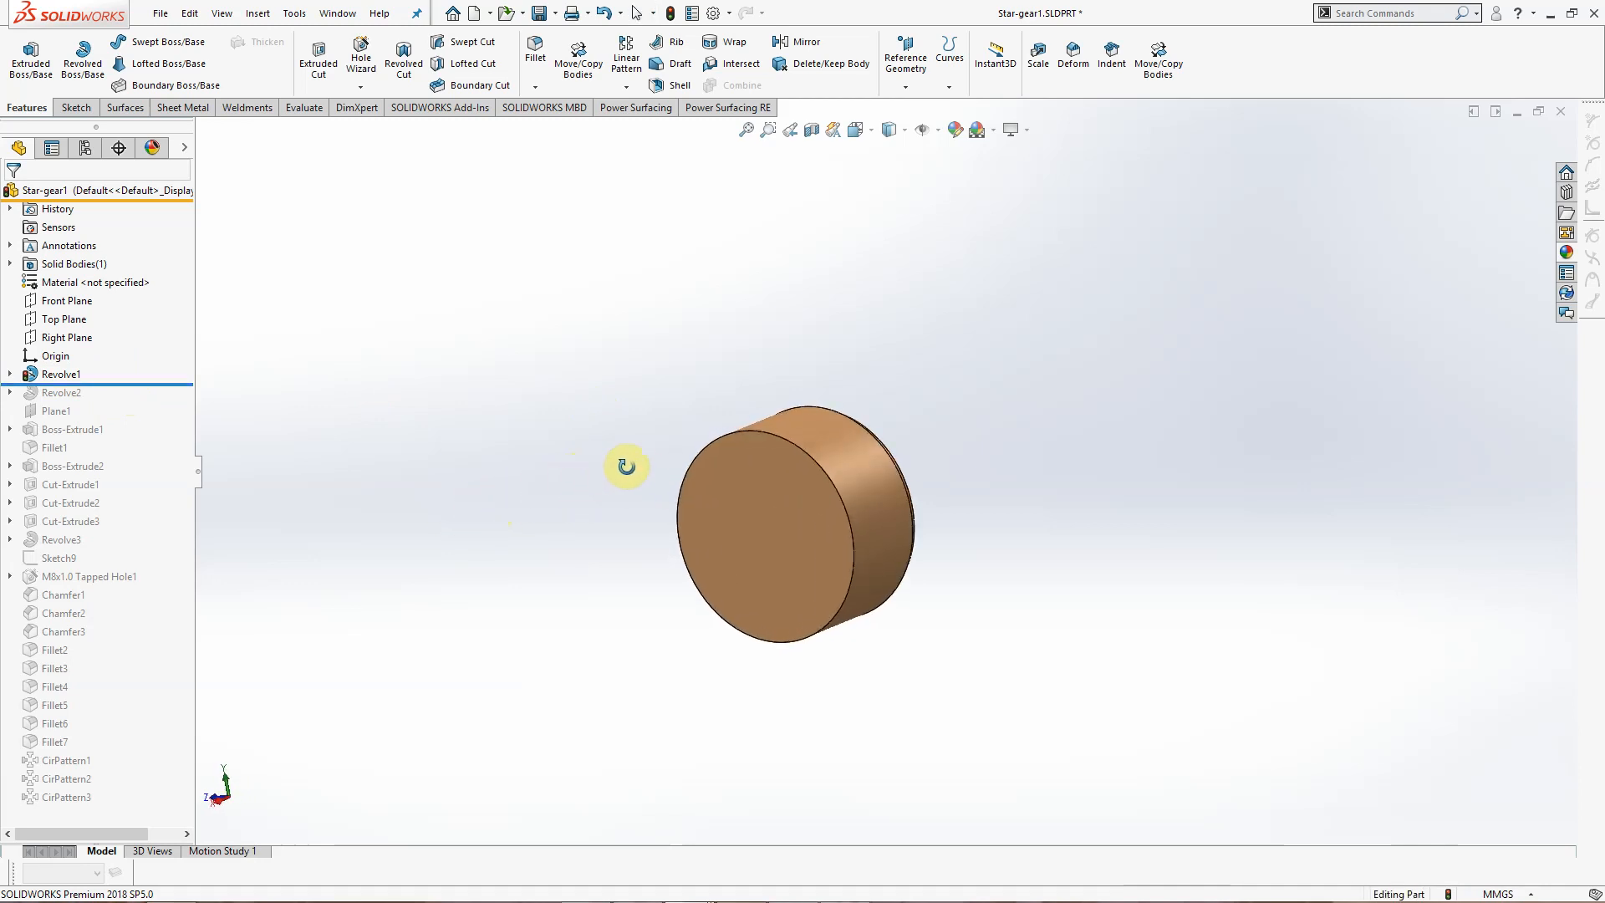
Step: Check which plane Sketch1 of Revolve1 lies on, leaving the plane assignment as it is
{"action": "left_click", "coordinate": [10, 374]}
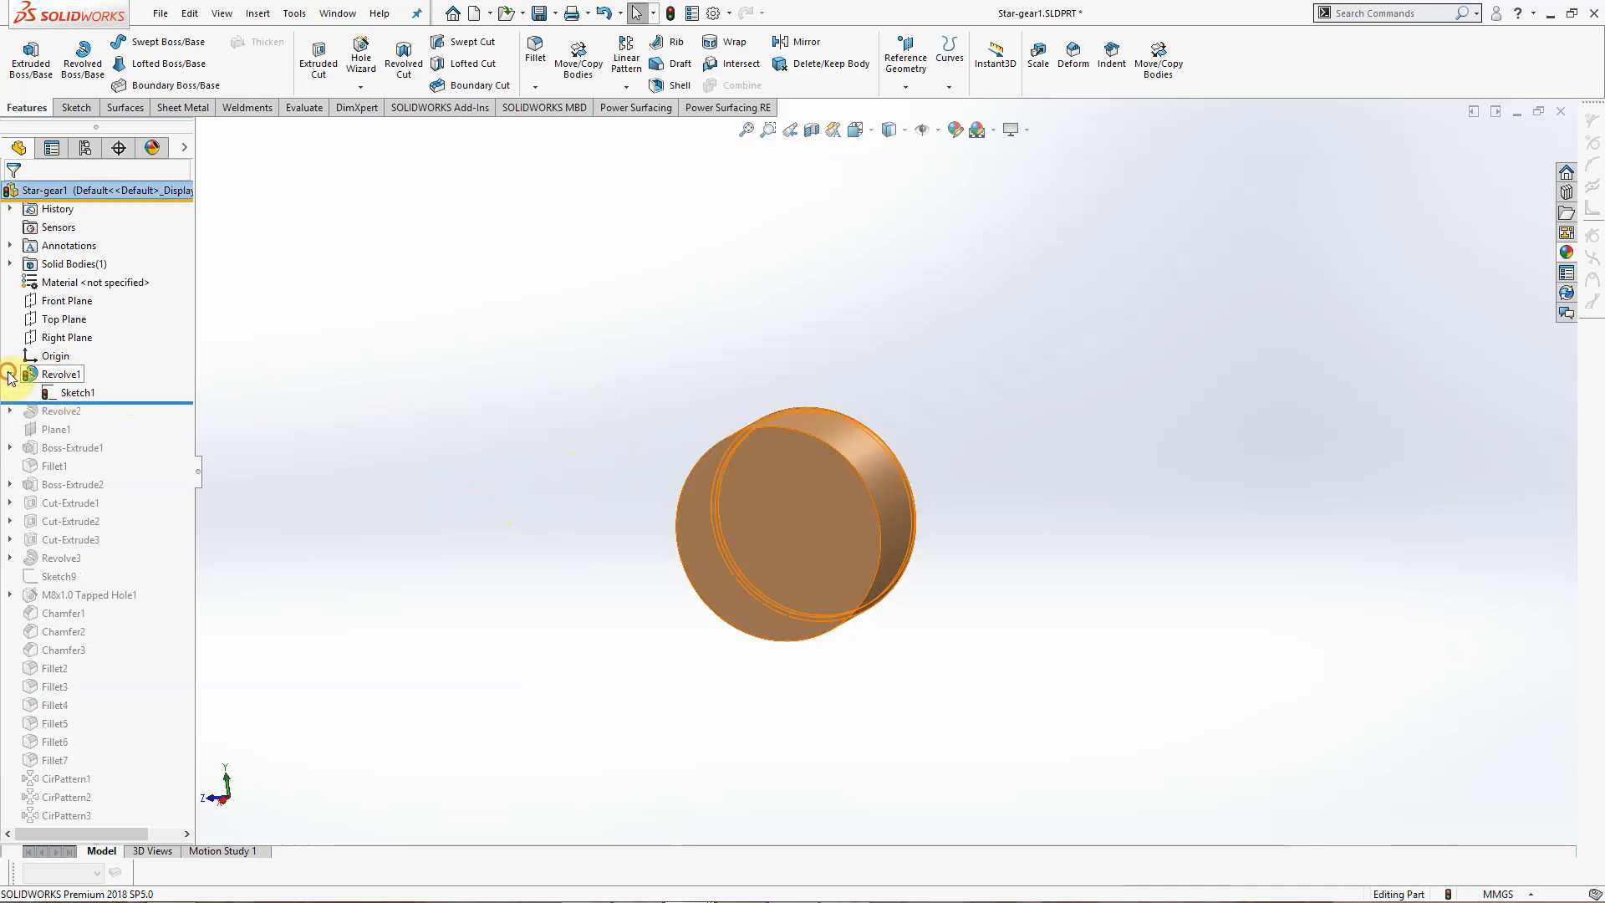
{"action": "left_click", "coordinate": [84, 392]}
{"action": "left_click", "coordinate": [133, 338]}
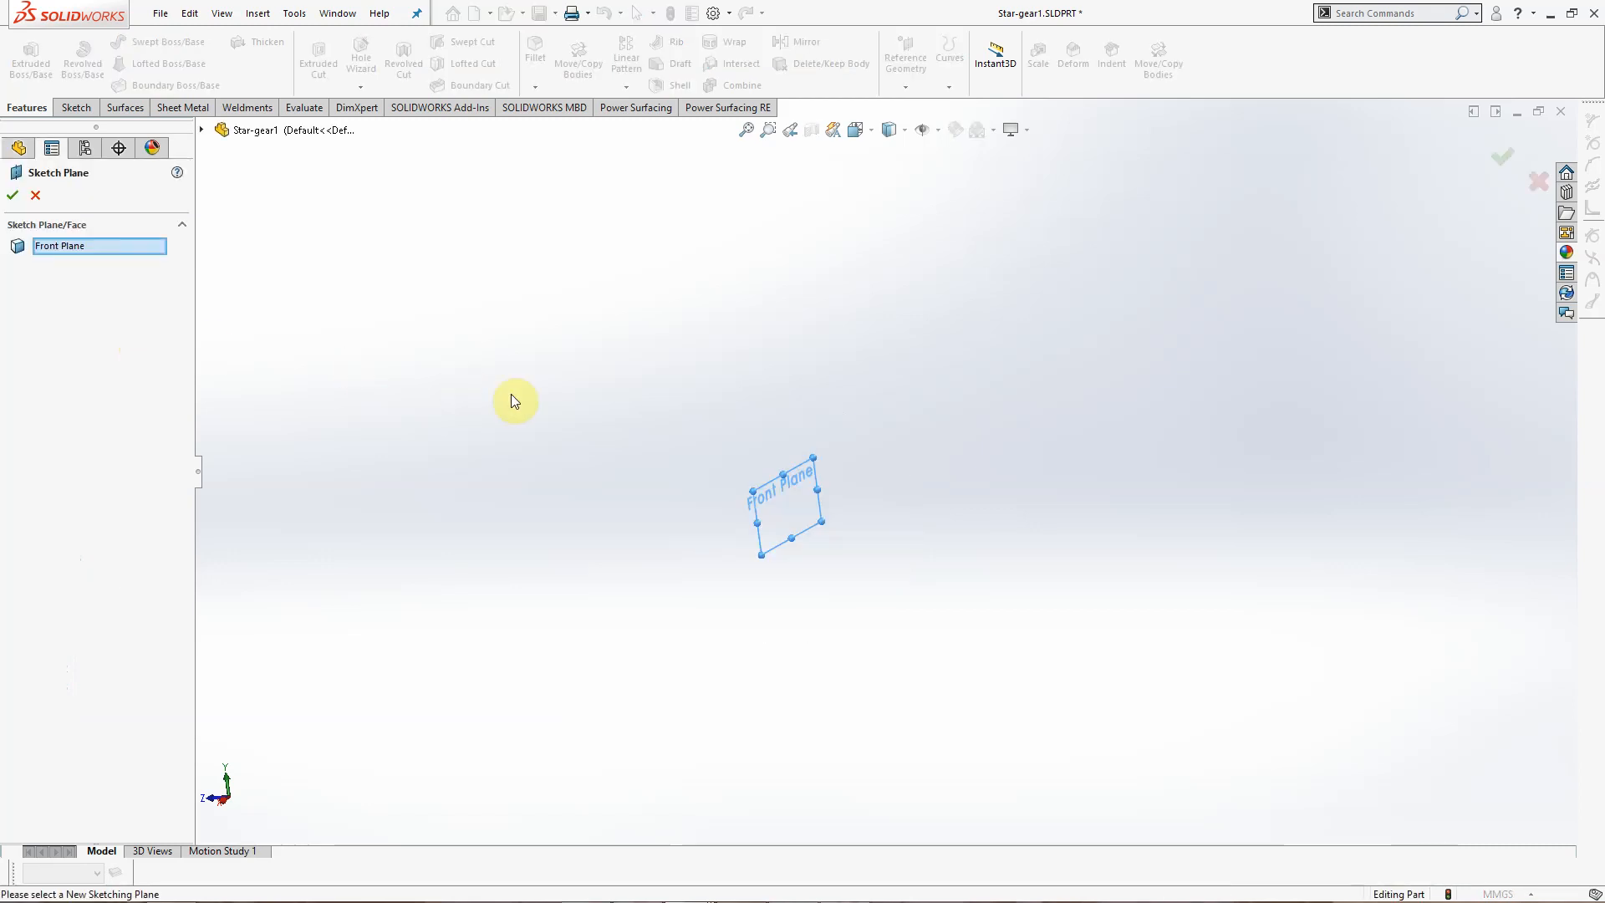
{"action": "mouse_move", "coordinate": [587, 466]}
{"action": "middle_mouse_down"}
{"action": "mouse_move", "coordinate": [516, 434]}
{"action": "mouse_move", "coordinate": [548, 437]}
{"action": "mouse_move", "coordinate": [508, 442]}
{"action": "middle_mouse_up"}
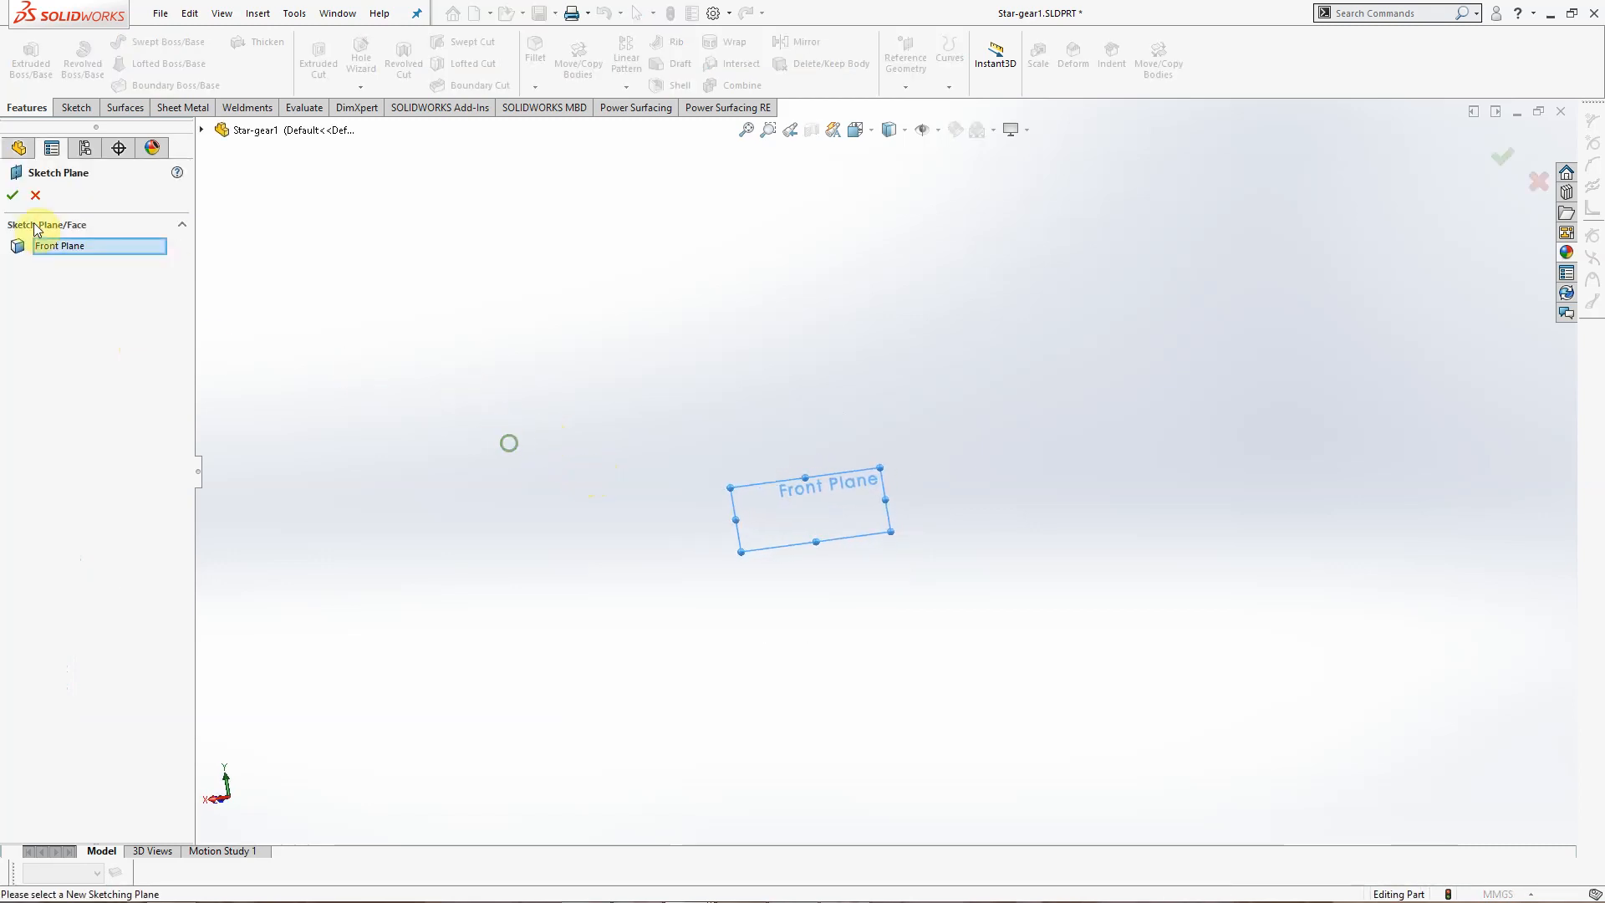
{"action": "left_click", "coordinate": [35, 196]}
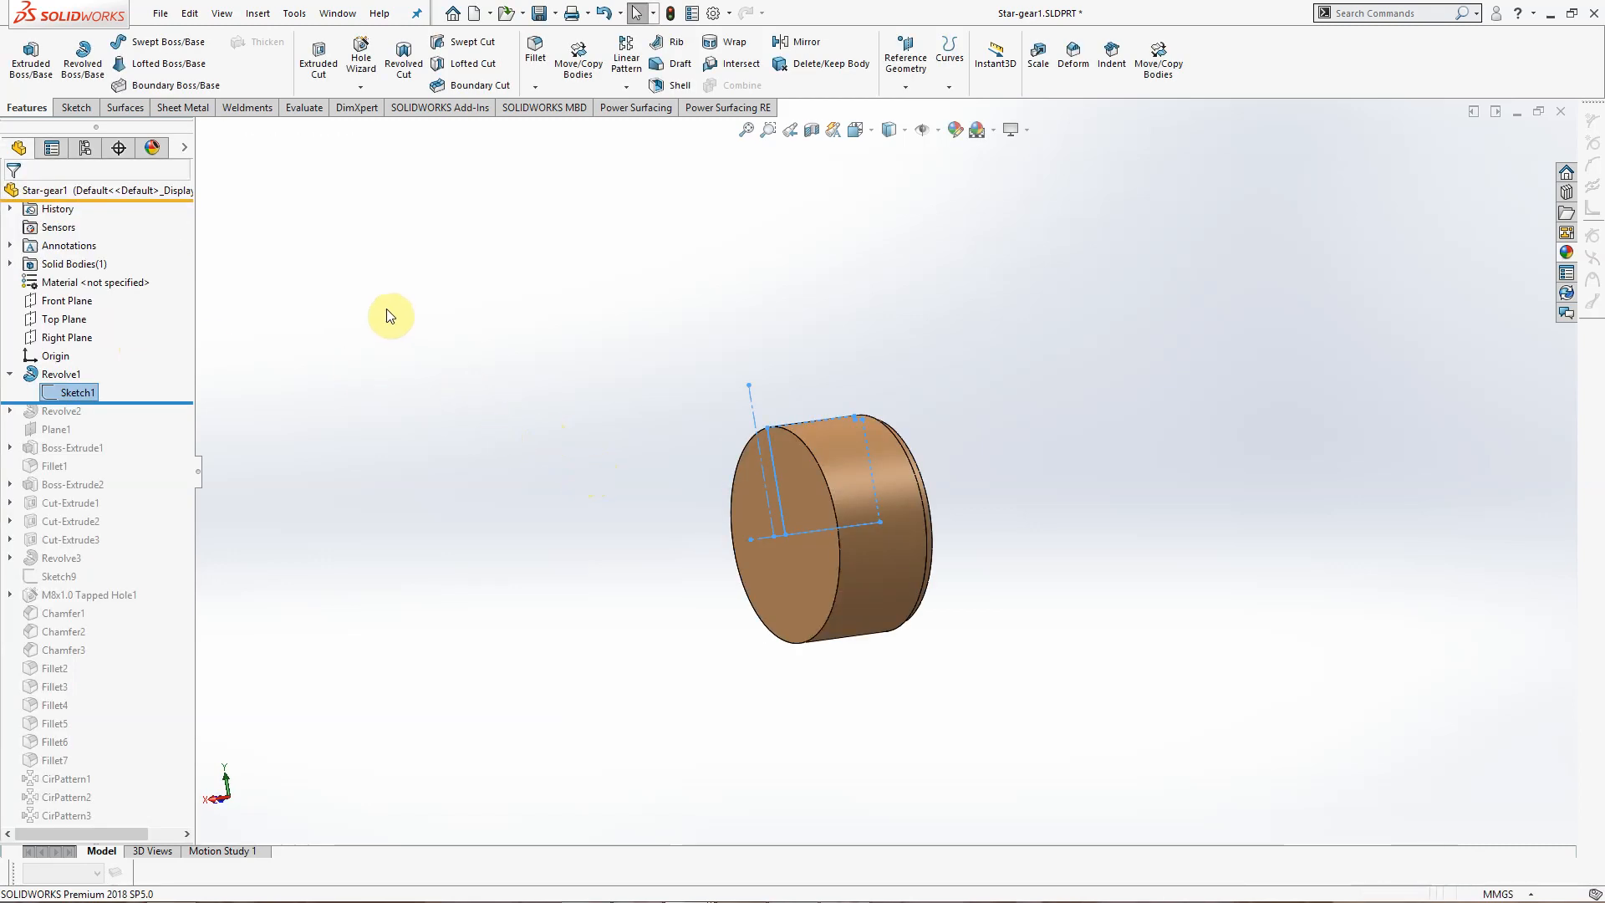
Step: Open Sketch1 of Revolve1, reposition its 5 mm and 2.5 mm step dimensions for readability, and exit the sketch
{"action": "left_click", "coordinate": [65, 394]}
{"action": "left_click", "coordinate": [79, 343]}
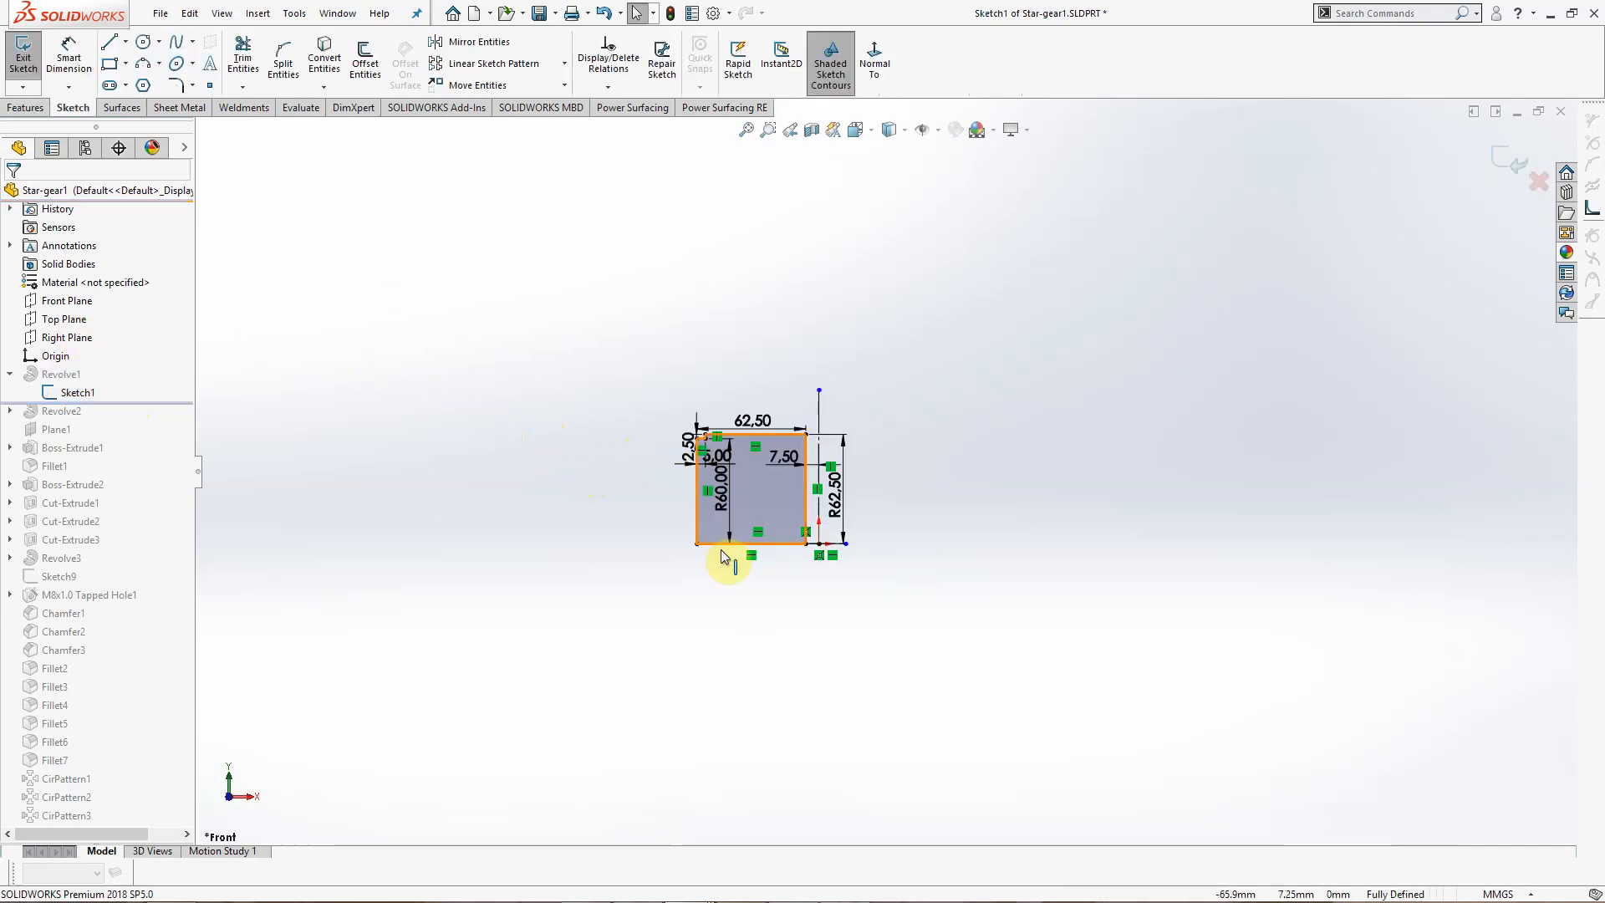
{"action": "scroll", "coordinate": [724, 556], "scroll_direction": "down", "scroll_amount": 5}
{"action": "scroll", "coordinate": [638, 401], "scroll_direction": "down", "scroll_amount": 2}
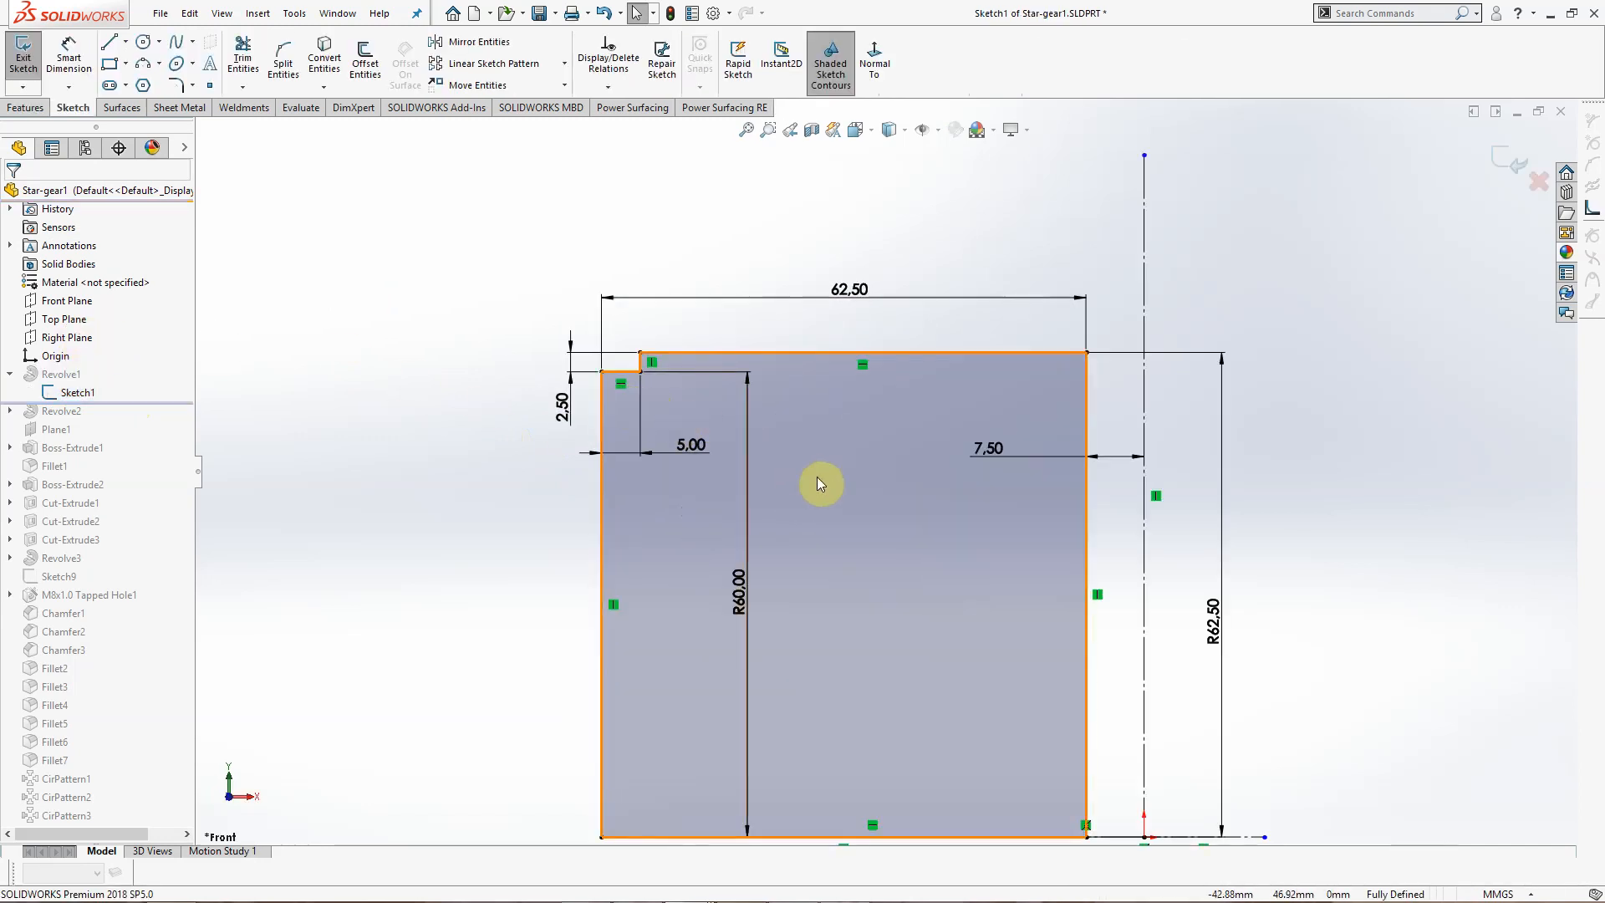
{"action": "scroll", "coordinate": [819, 483], "scroll_direction": "up", "scroll_amount": 2}
{"action": "left_click_drag", "start_coordinate": [736, 465], "coordinate": [736, 493]}
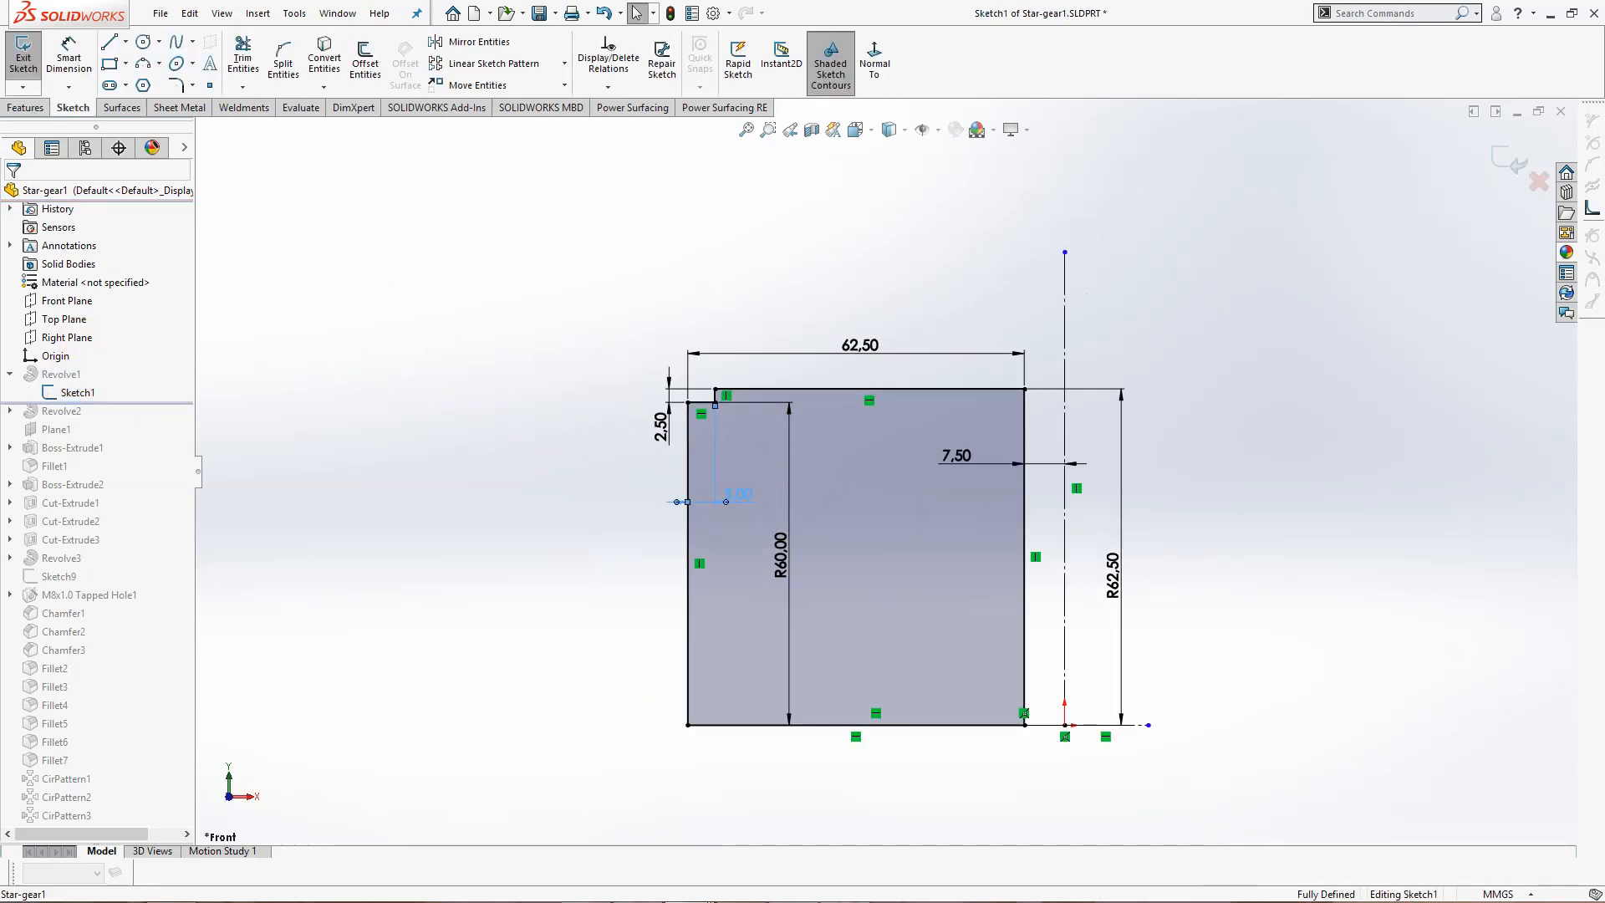
{"action": "left_click_drag", "start_coordinate": [661, 417], "coordinate": [633, 373]}
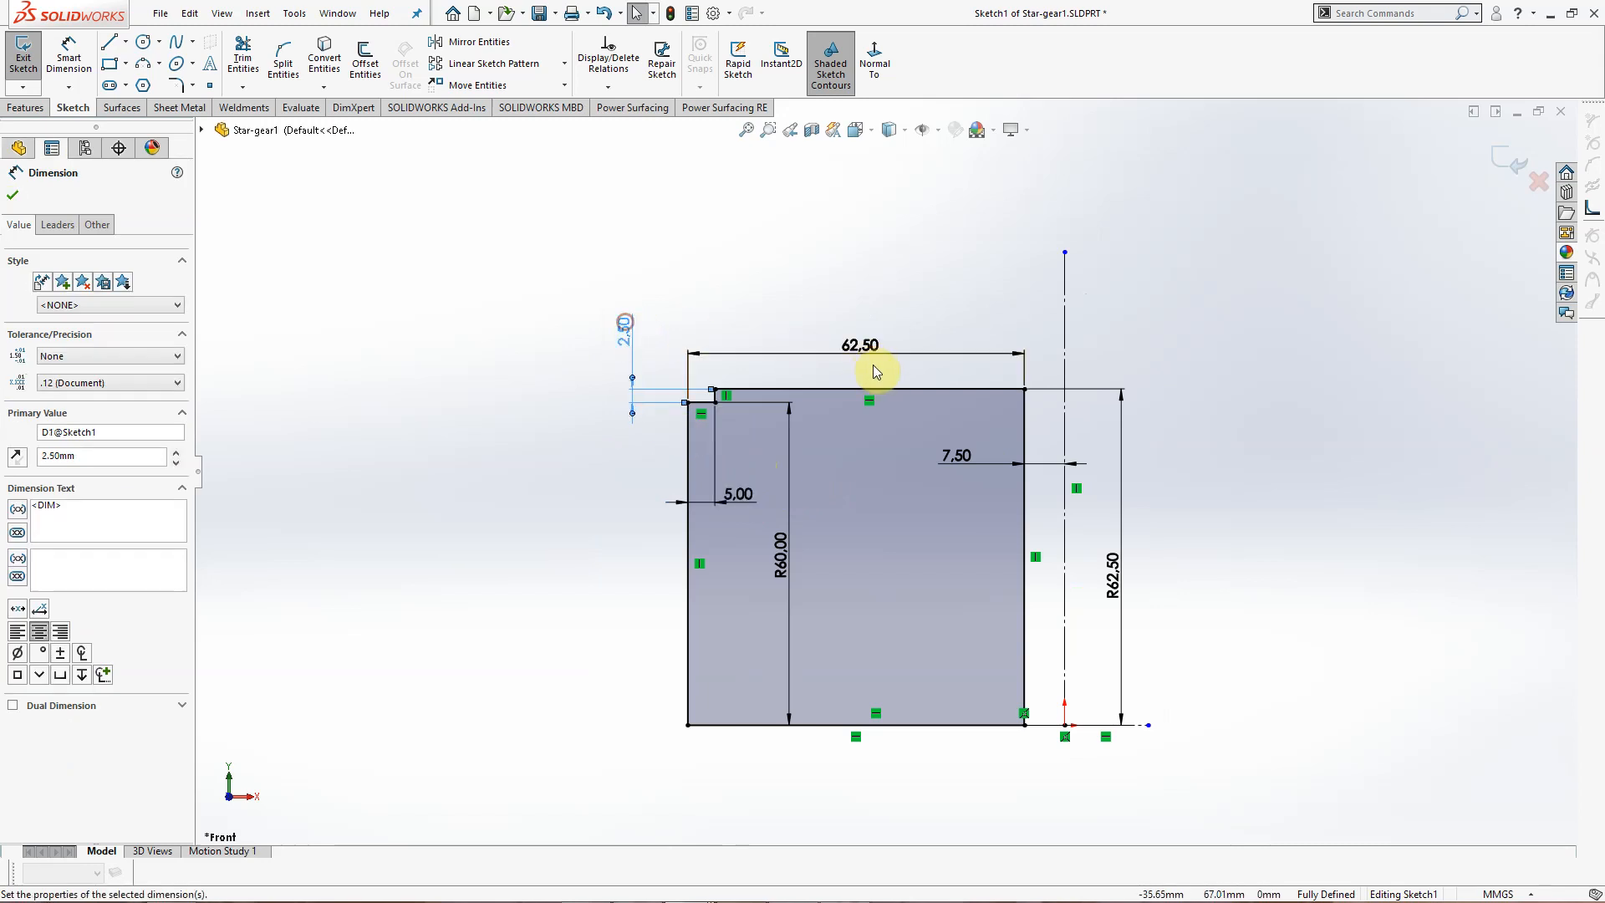
{"action": "left_click", "coordinate": [1279, 410]}
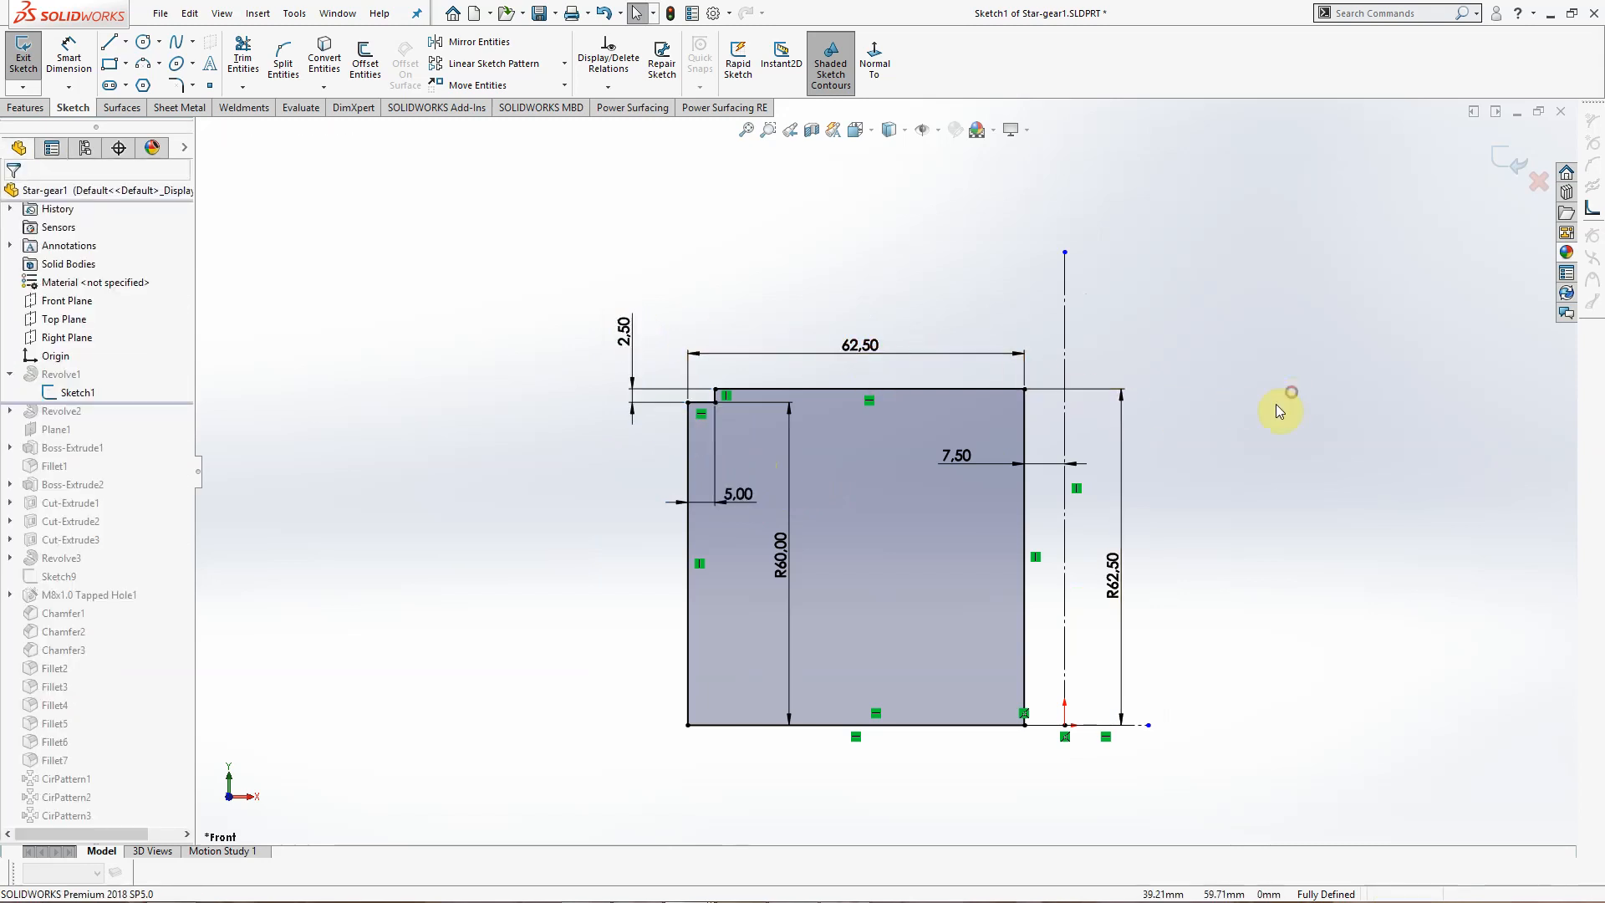
{"action": "left_click", "coordinate": [1517, 166]}
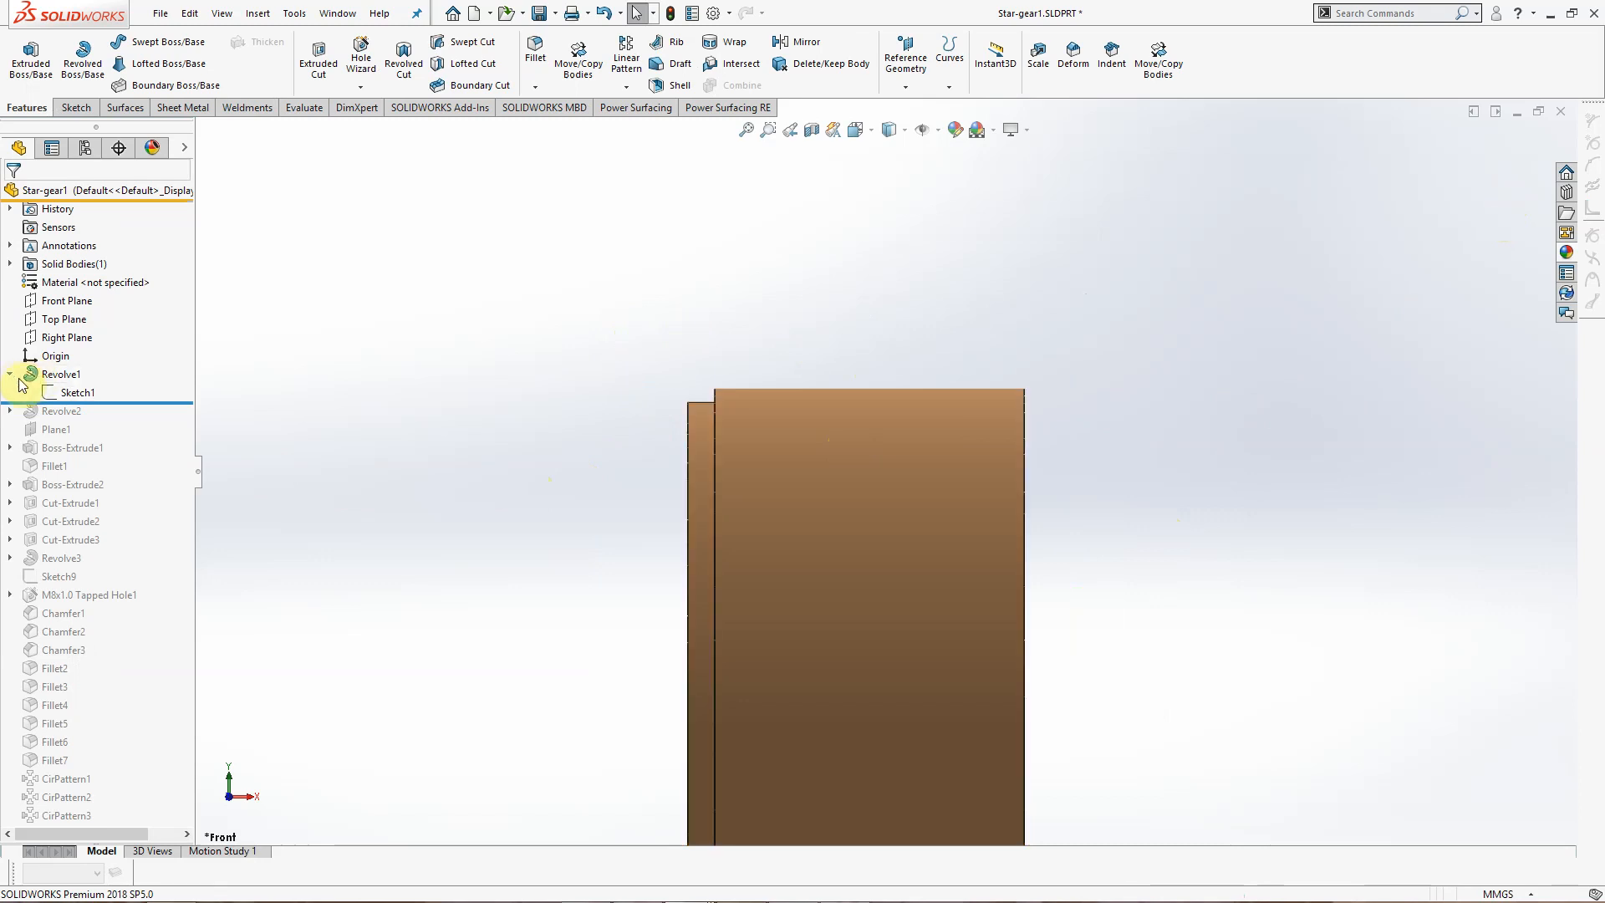
Step: Roll the feature history forward to include Revolve2
{"action": "left_click", "coordinate": [10, 377]}
{"action": "mouse_move", "coordinate": [222, 404]}
{"action": "middle_mouse_down"}
{"action": "mouse_move", "coordinate": [555, 466]}
{"action": "mouse_move", "coordinate": [569, 505]}
{"action": "middle_mouse_up"}
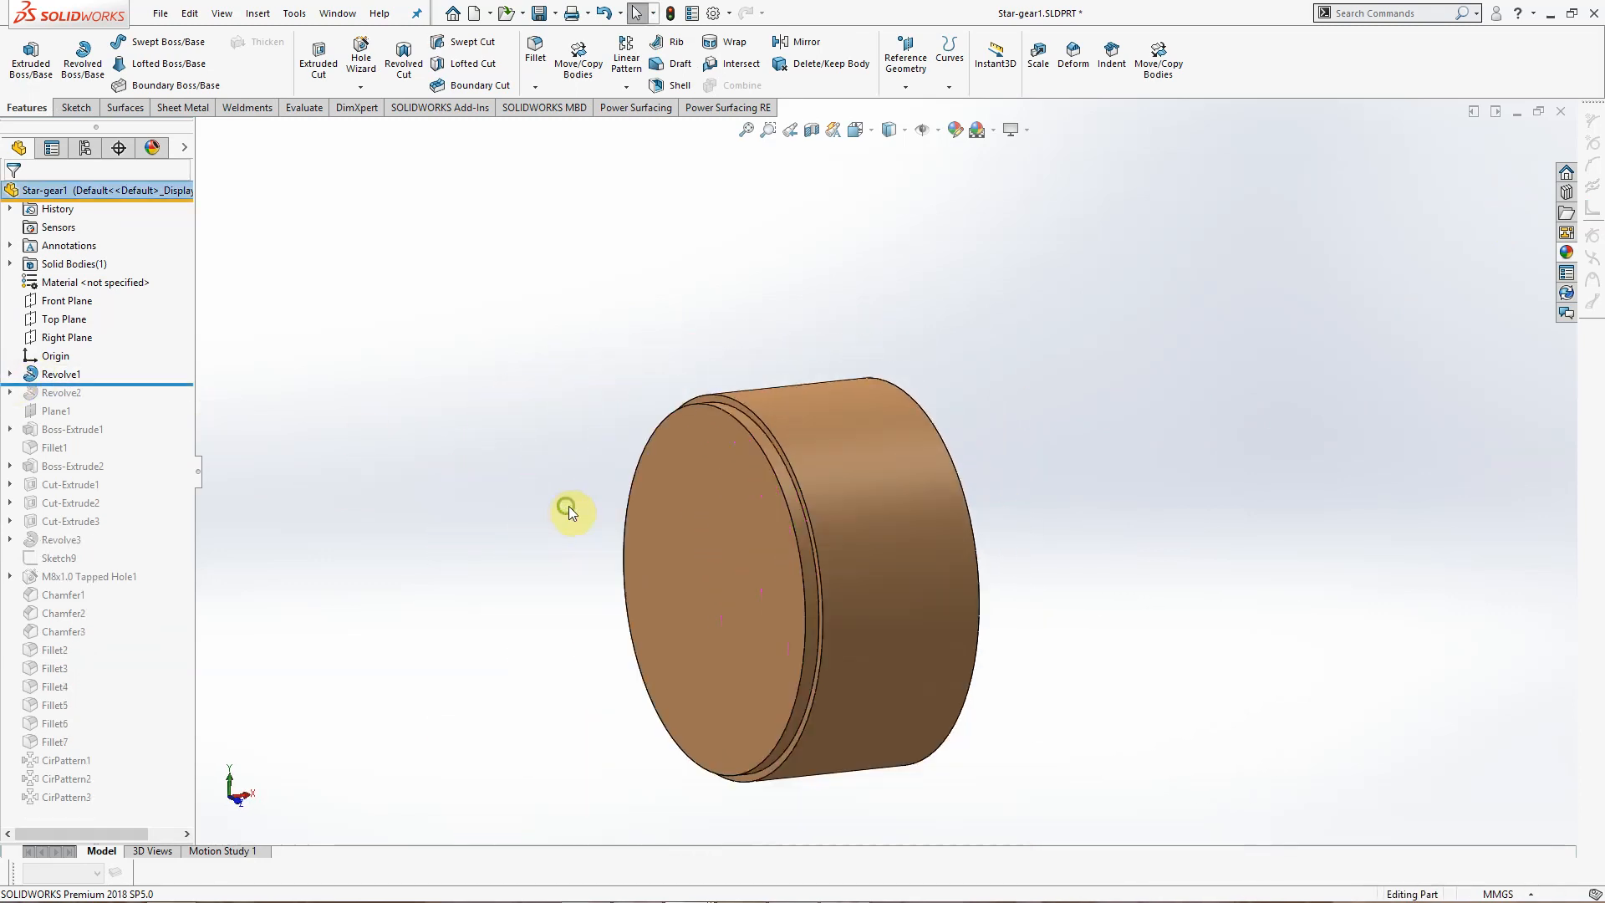
{"action": "scroll", "coordinate": [631, 692], "scroll_direction": "down", "scroll_amount": 1}
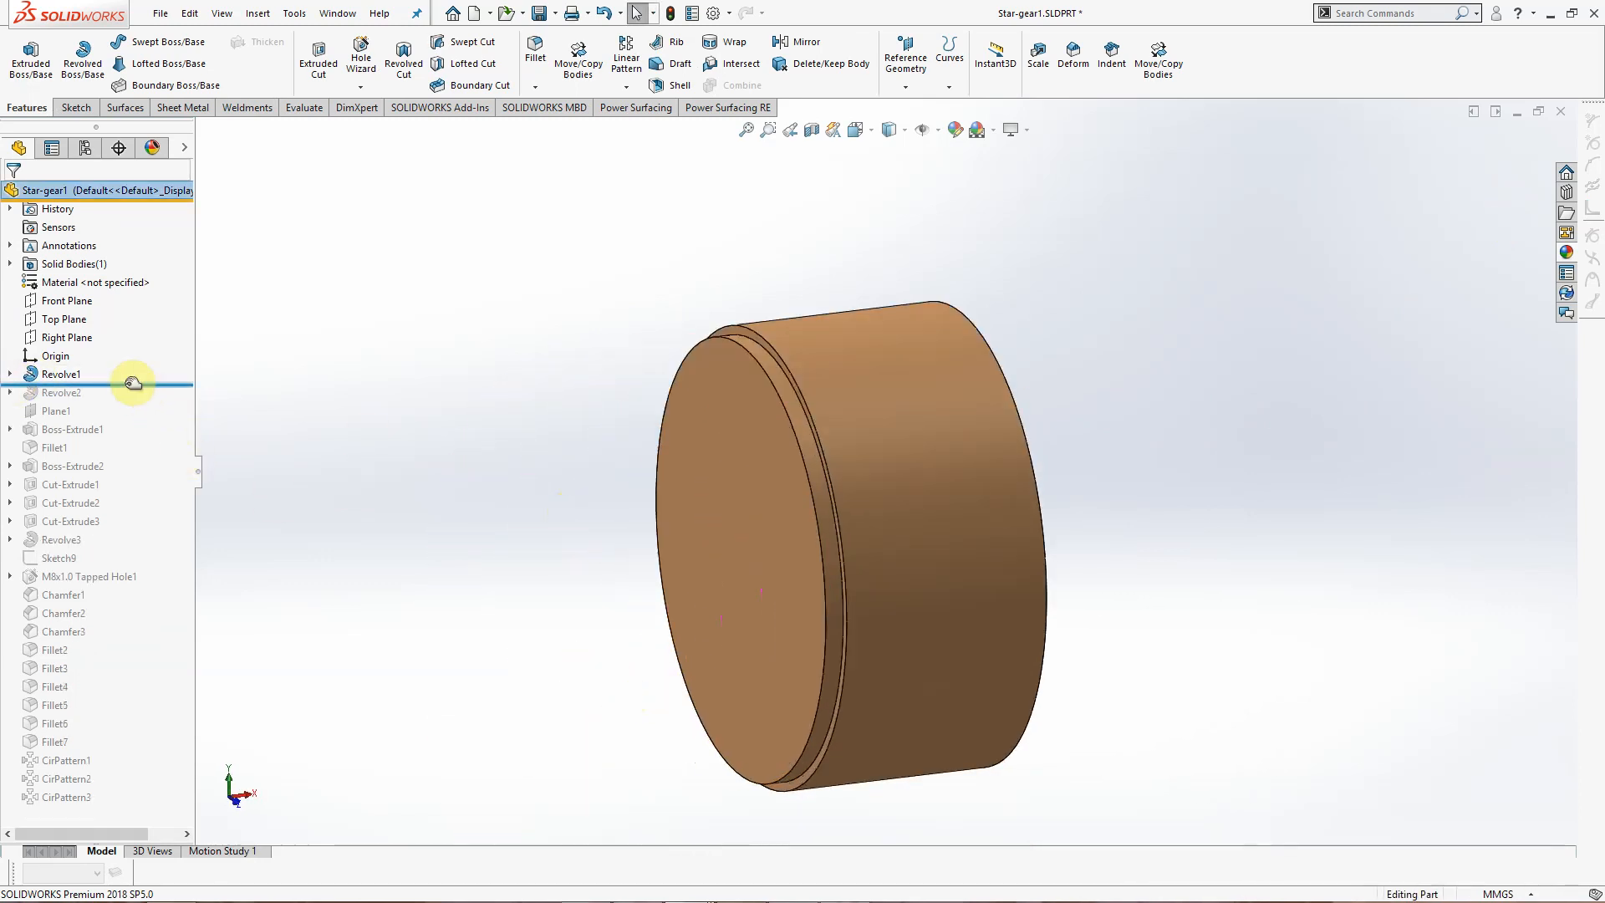
{"action": "left_click_drag", "start_coordinate": [130, 409], "coordinate": [122, 401]}
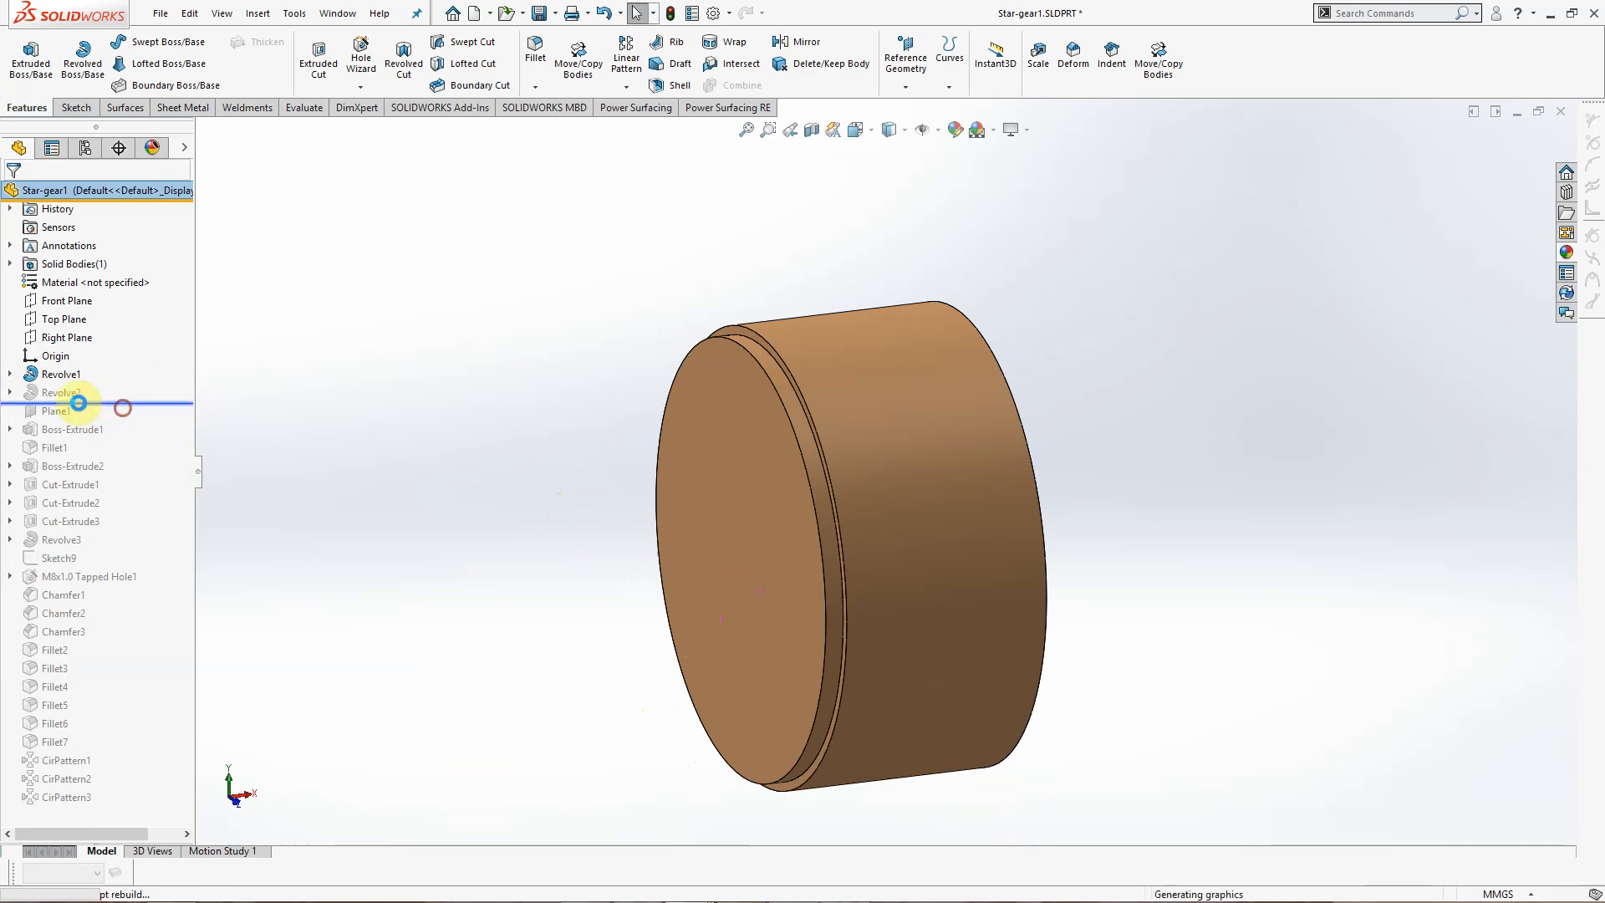
Step: Check which plane Sketch2 of Revolve2 lies on, leaving the plane assignment as it is
{"action": "left_click", "coordinate": [10, 392]}
{"action": "left_click", "coordinate": [77, 411]}
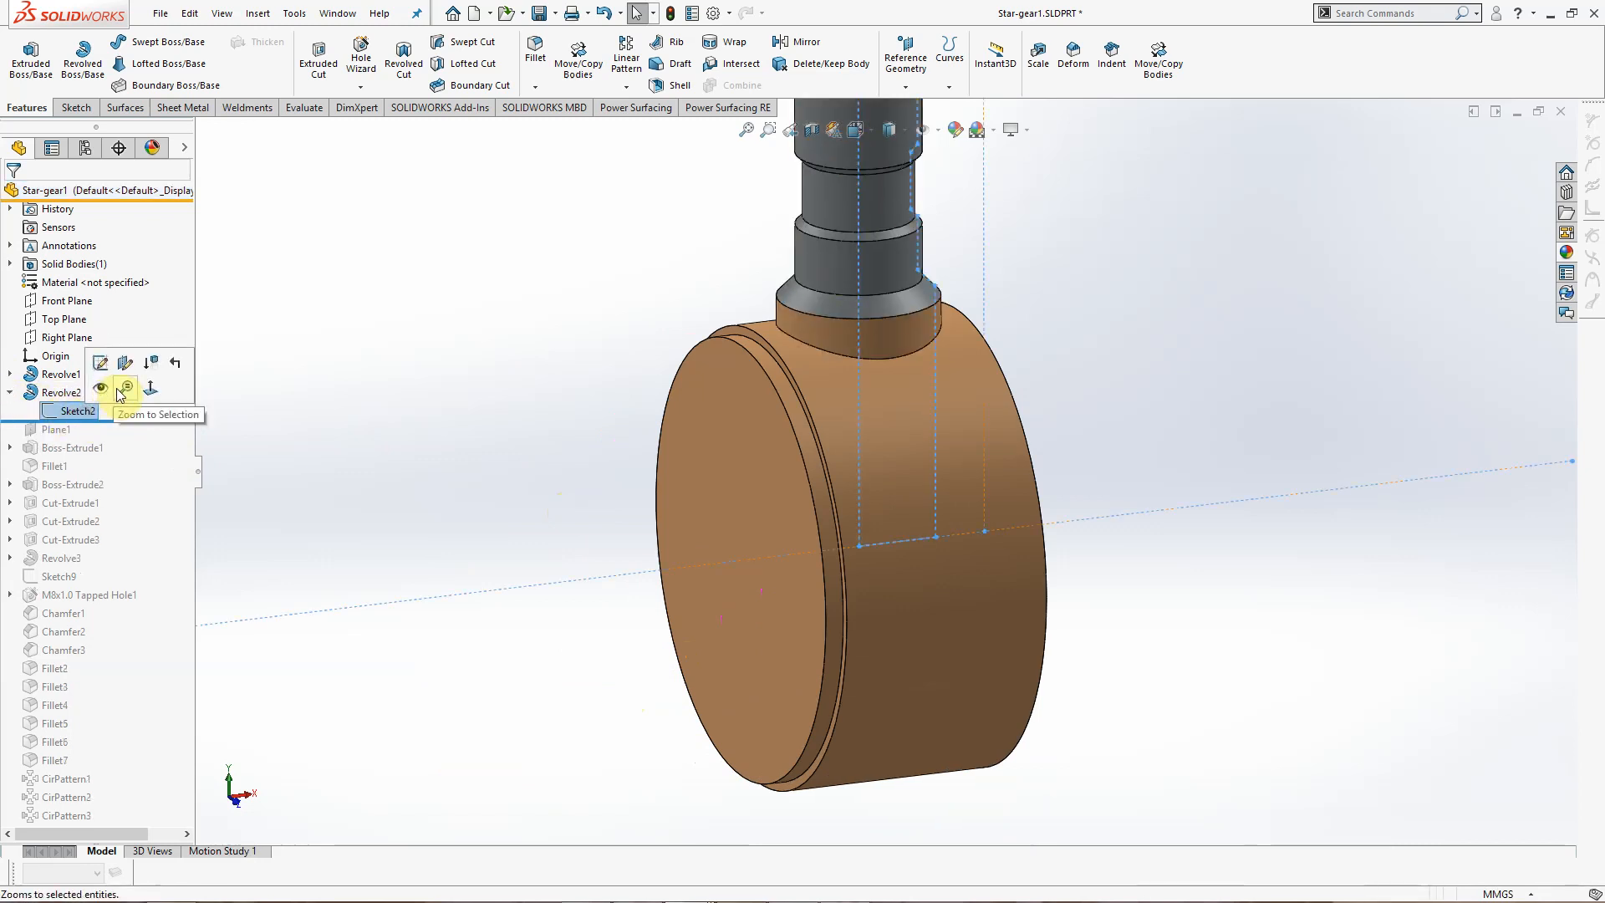
{"action": "left_click", "coordinate": [125, 365]}
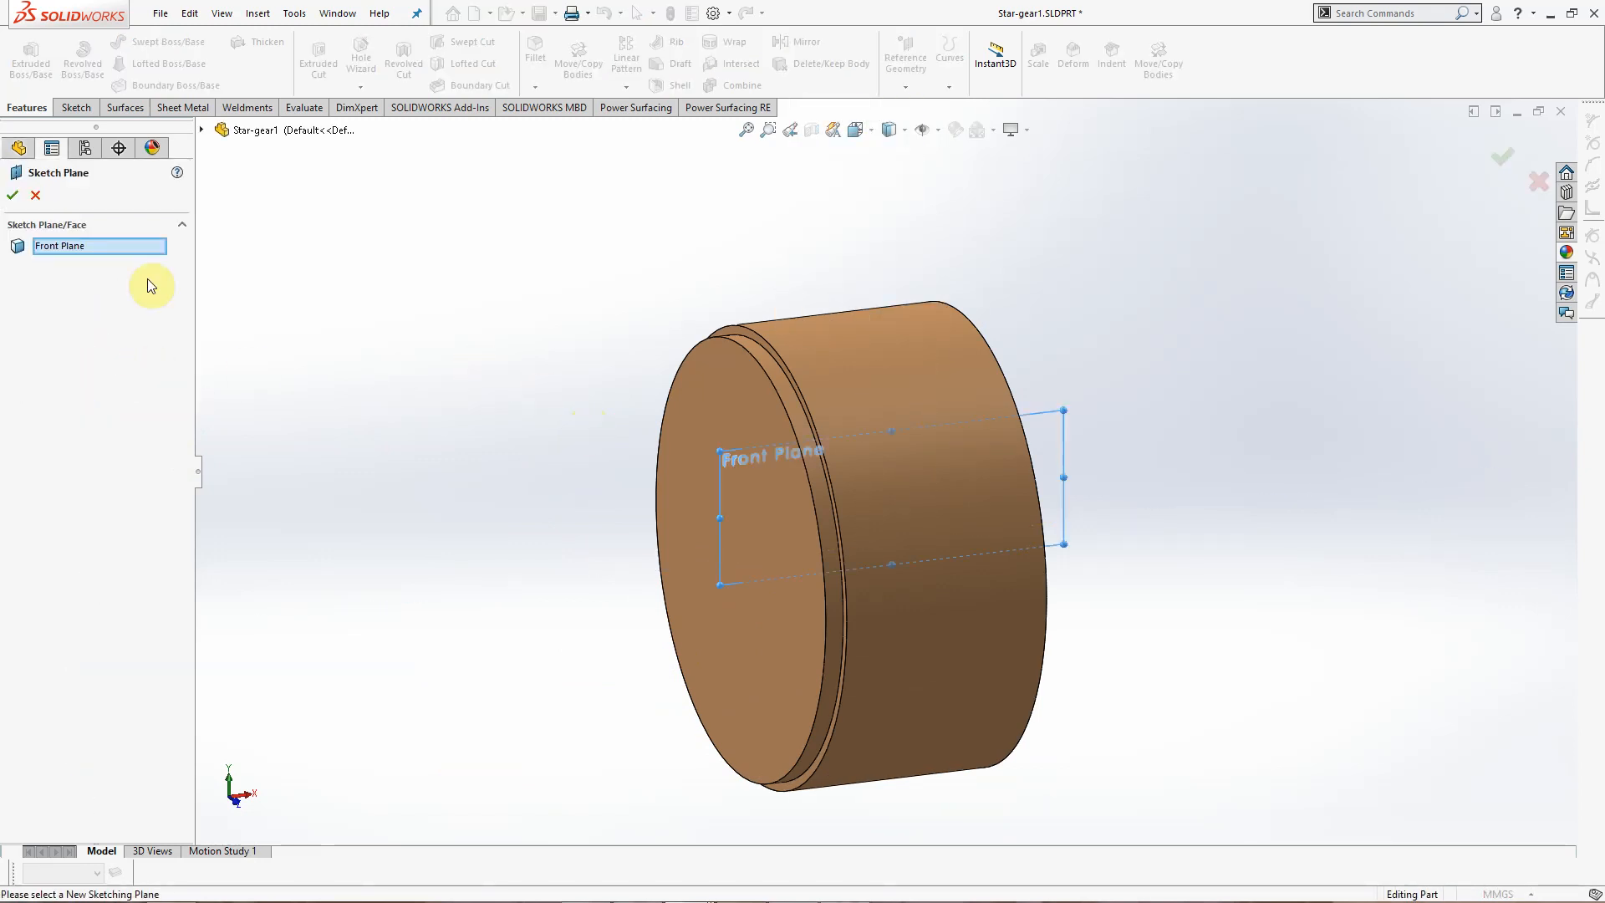
{"action": "left_click", "coordinate": [38, 198]}
Step: Open Sketch2 of Revolve2 for editing and spread out the 5 mm, 55 mm and 2 mm dimensions around the arm's upper end
{"action": "left_click", "coordinate": [74, 411]}
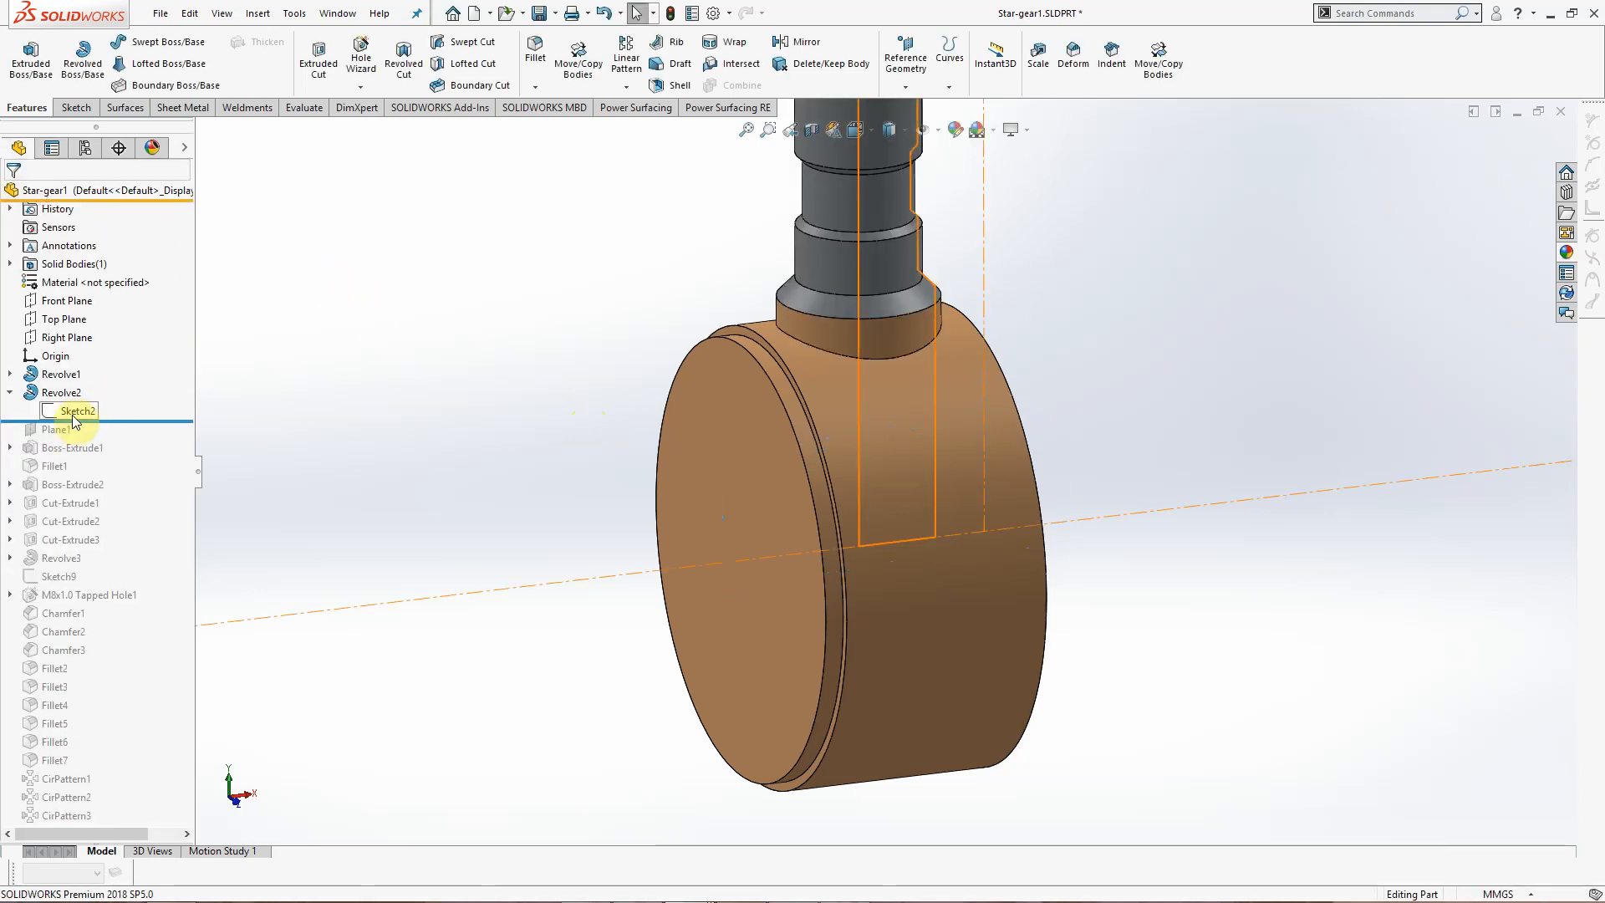
{"action": "left_click", "coordinate": [88, 366]}
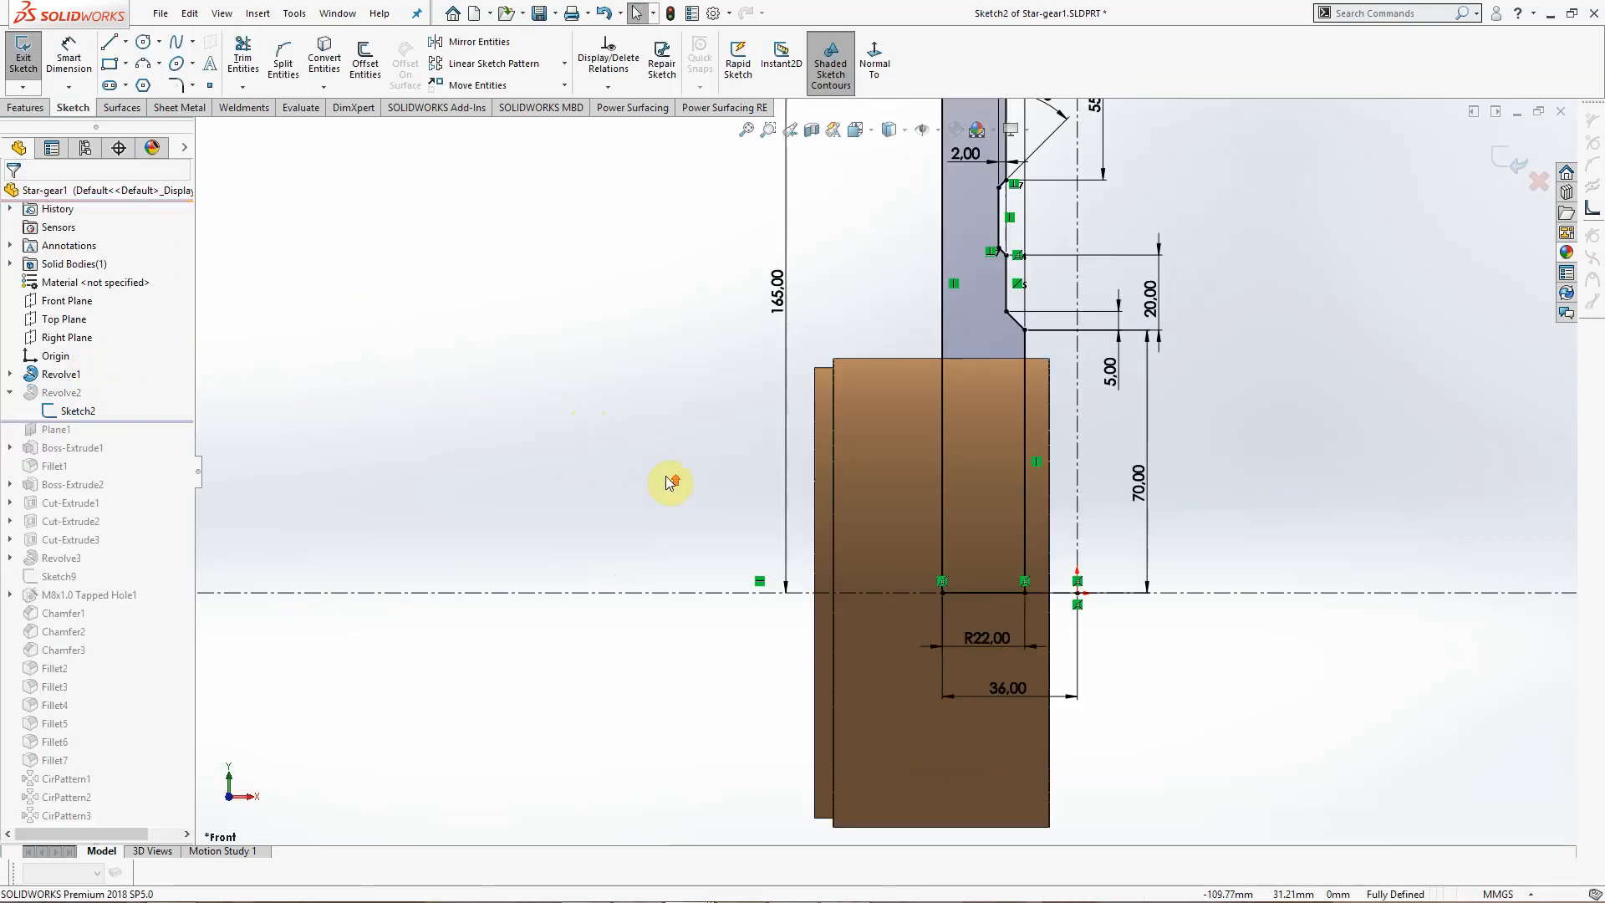
{"action": "scroll", "coordinate": [670, 482], "scroll_direction": "up", "scroll_amount": 3}
{"action": "scroll", "coordinate": [967, 251], "scroll_direction": "down", "scroll_amount": 3}
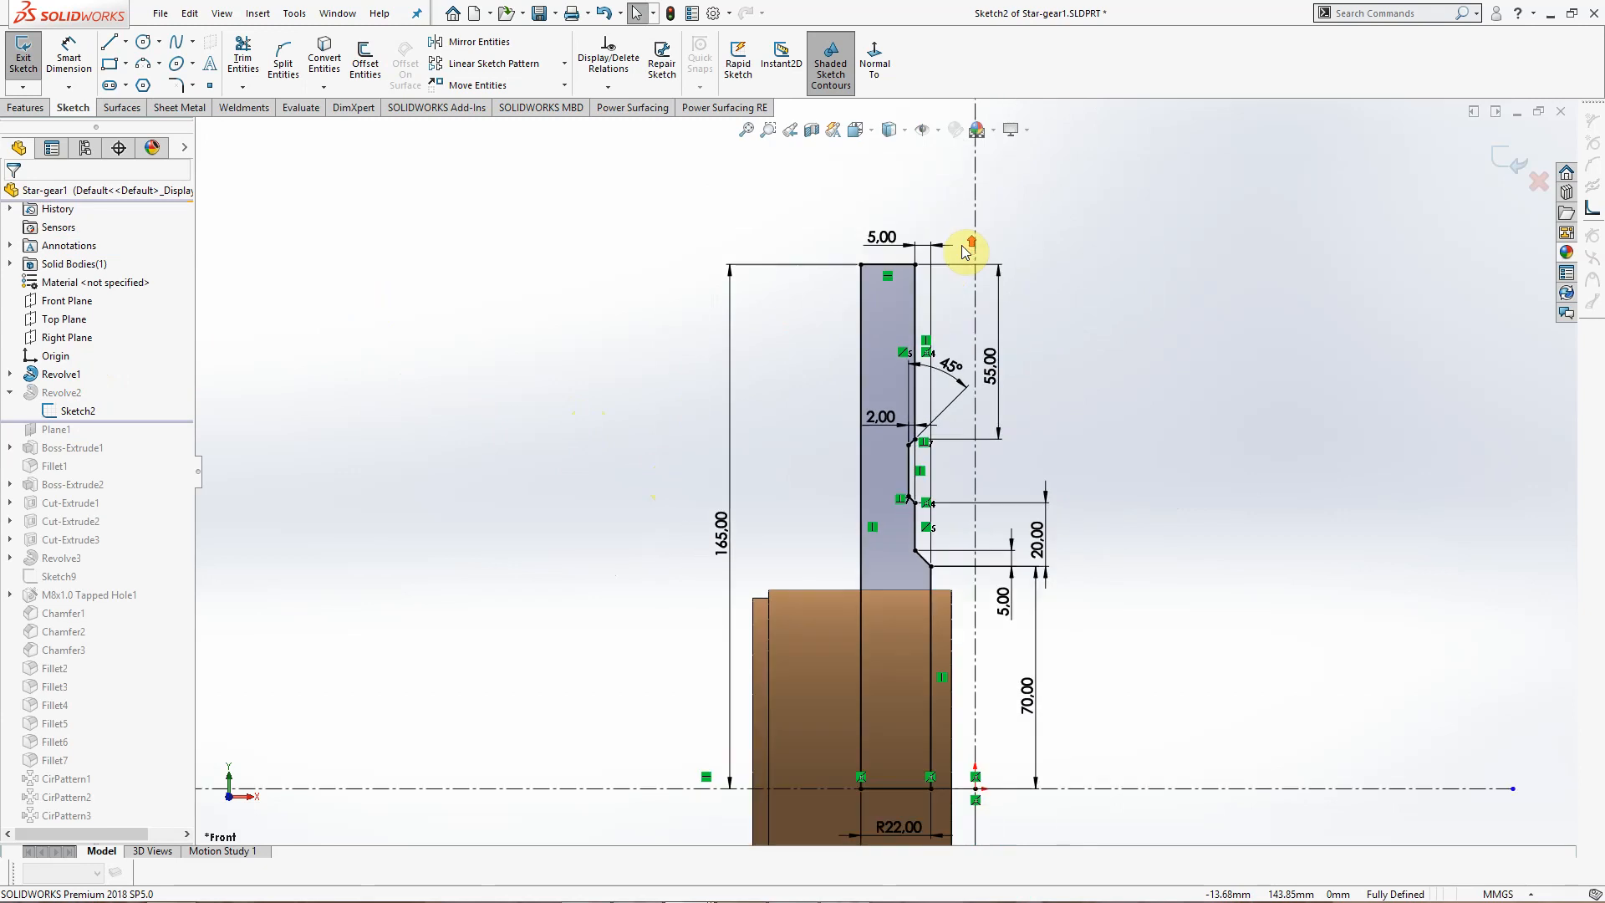
{"action": "left_click", "coordinate": [878, 214]}
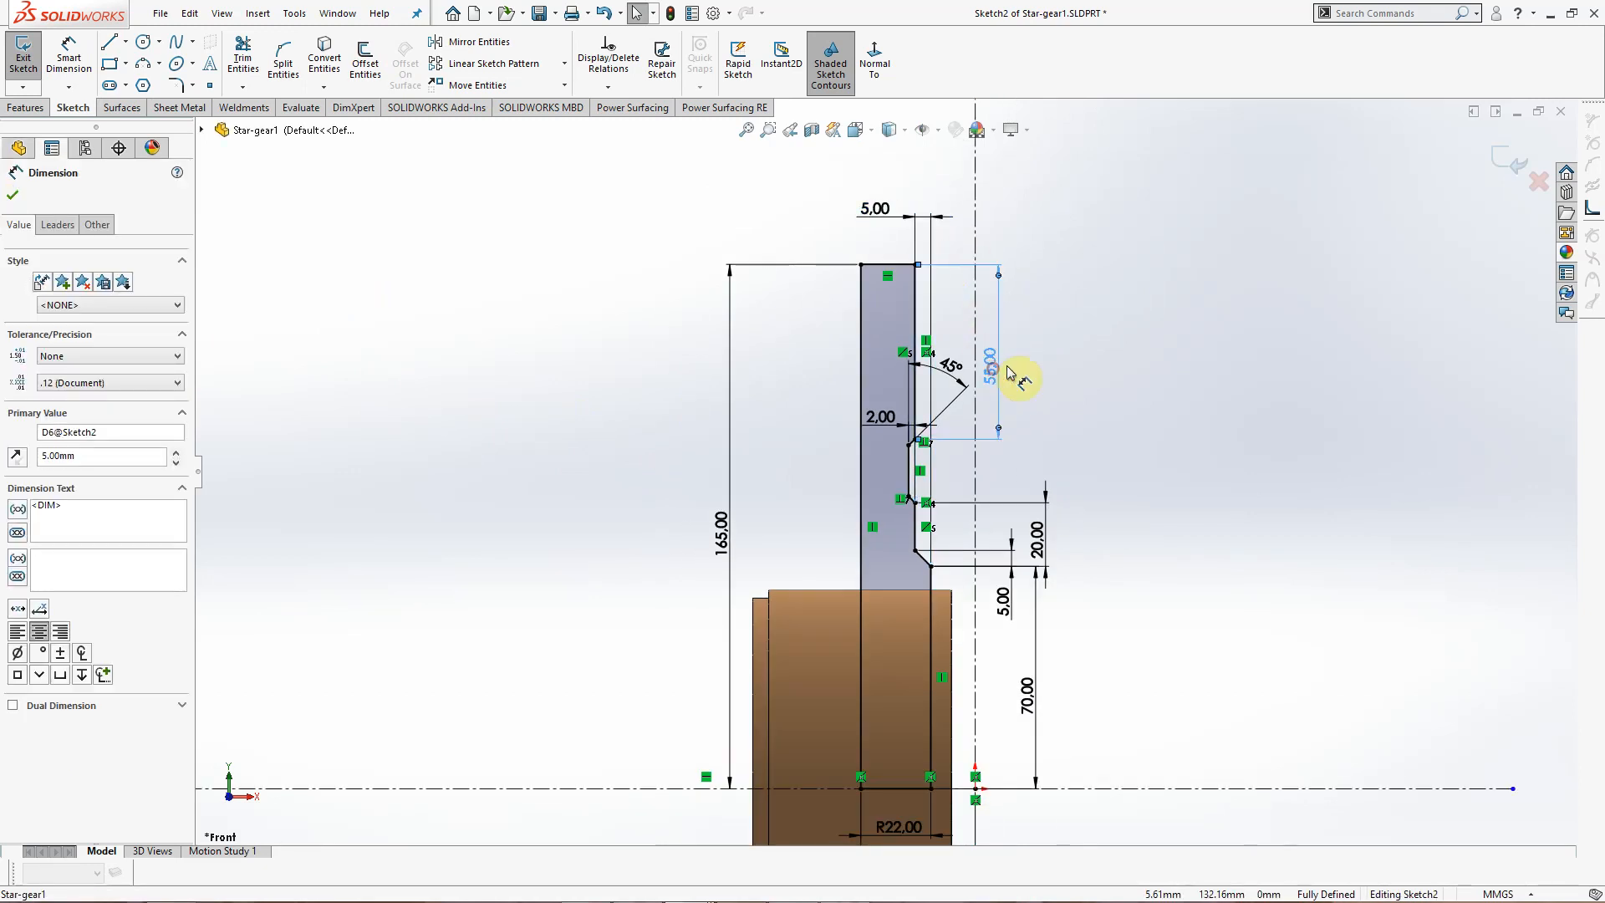
{"action": "left_click_drag", "start_coordinate": [881, 420], "coordinate": [889, 306]}
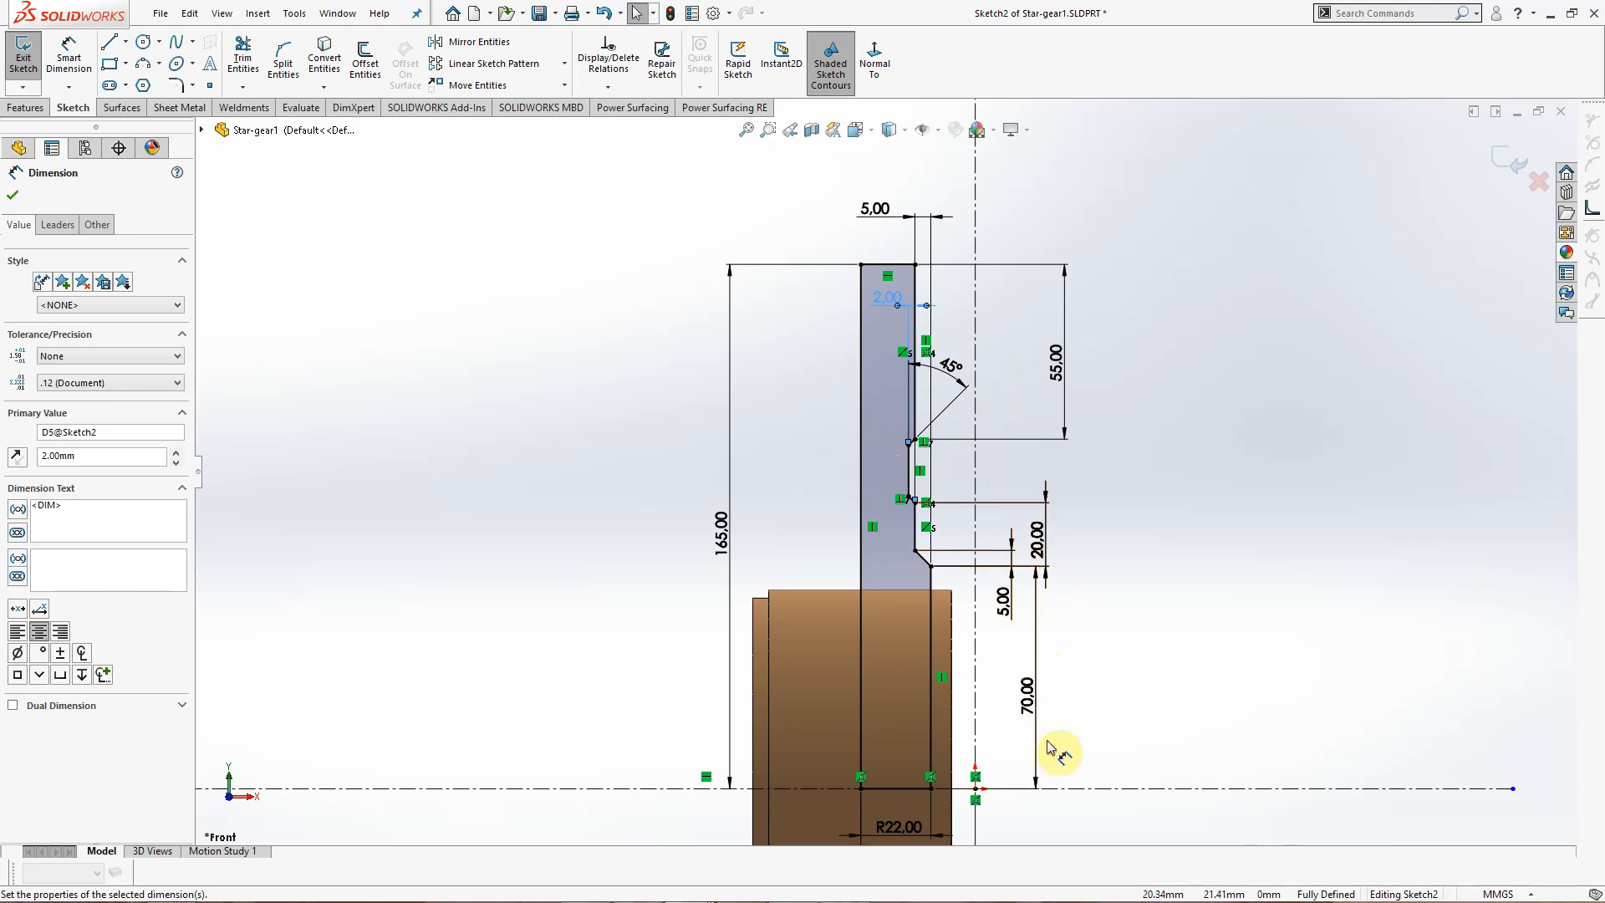
Step: Reposition Sketch2's 36 mm, R22 and 165 mm dimensions clear of the hub and arm profile
{"action": "key", "text": "z"}
{"action": "scroll", "coordinate": [892, 711], "scroll_direction": "down", "scroll_amount": 2}
{"action": "left_click_drag", "start_coordinate": [891, 706], "coordinate": [893, 742]}
{"action": "left_click_drag", "start_coordinate": [871, 665], "coordinate": [866, 681]}
{"action": "left_click_drag", "start_coordinate": [694, 405], "coordinate": [631, 369]}
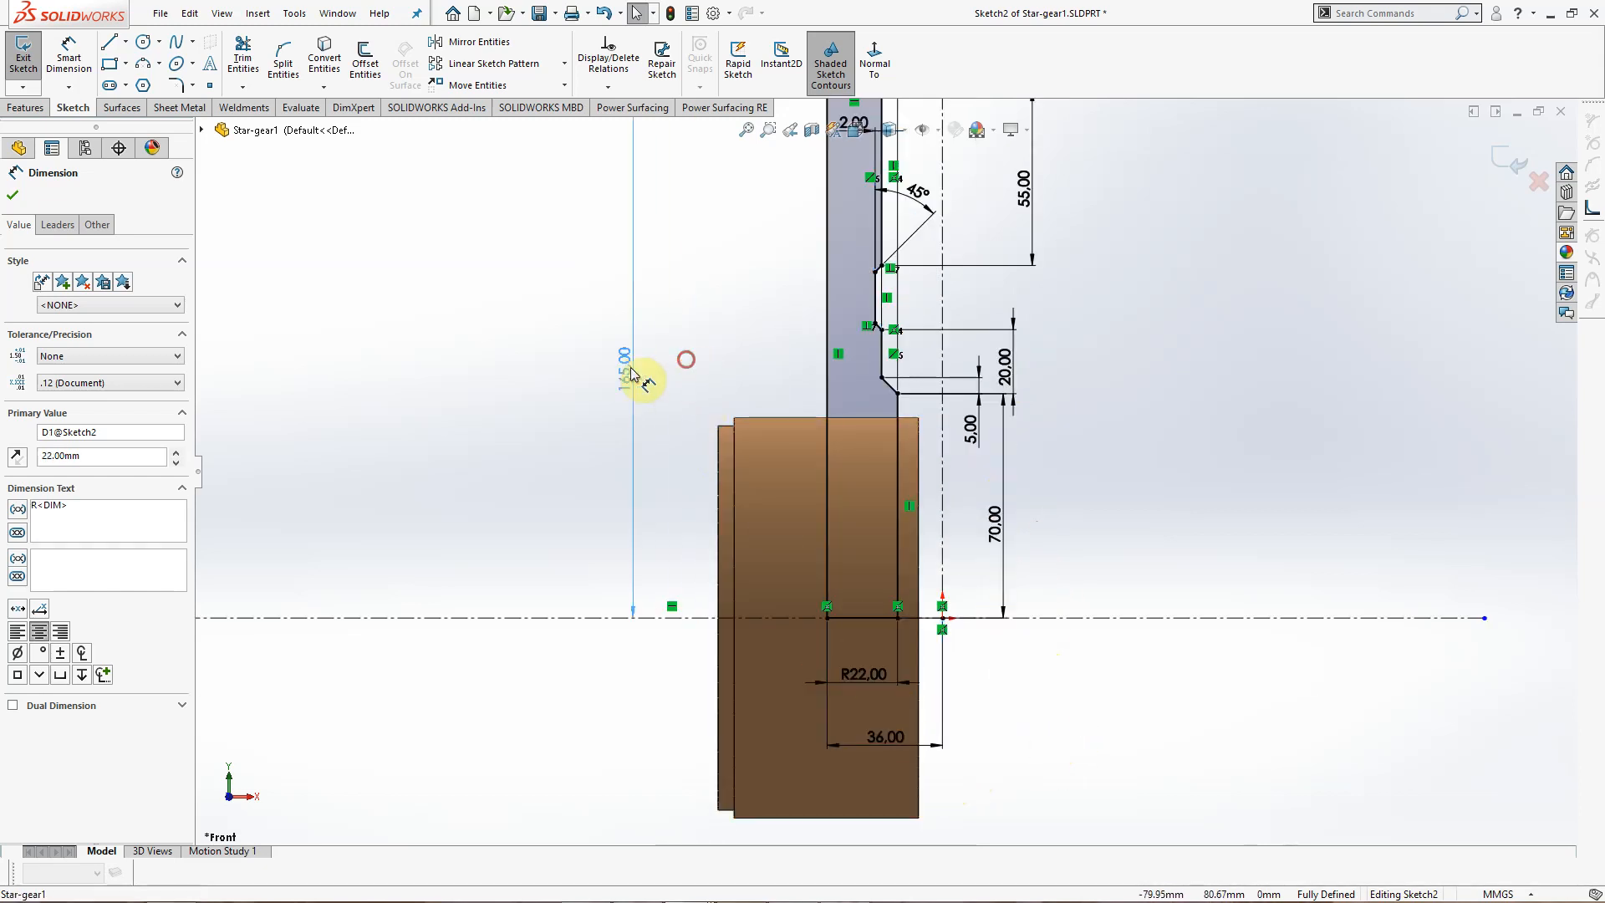
{"action": "left_click", "coordinate": [1100, 439]}
Step: Examine the dimensioned arm profile in Sketch2, including the groove and 45° chamfer, and exit the sketch
{"action": "key", "text": "z"}
{"action": "scroll", "coordinate": [824, 358], "scroll_direction": "down", "scroll_amount": 5}
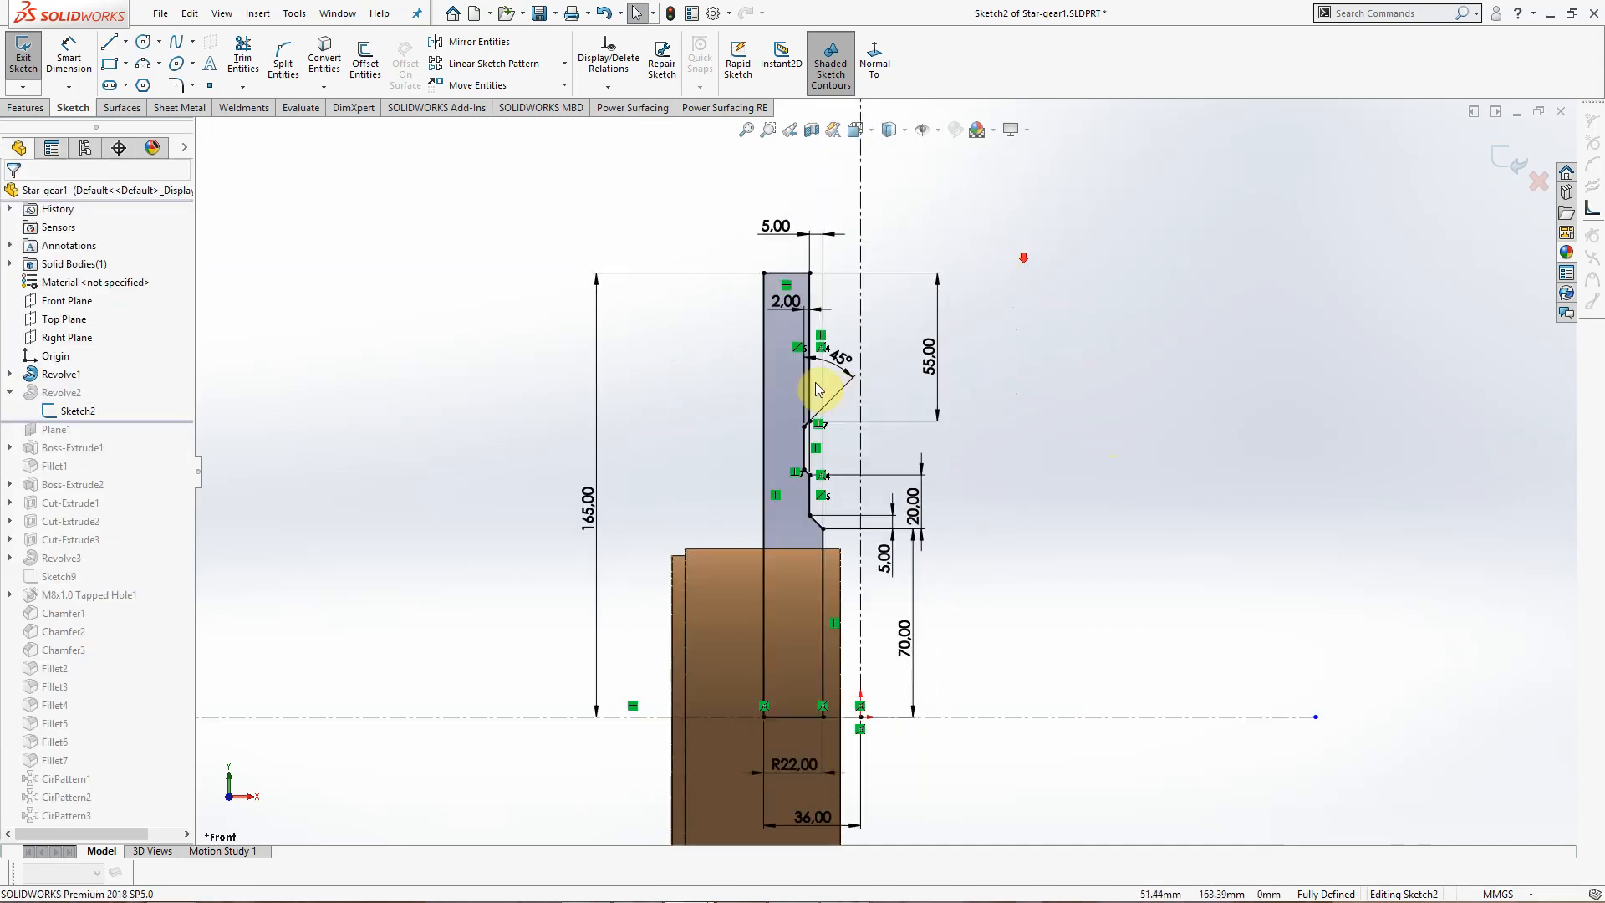
{"action": "scroll", "coordinate": [828, 479], "scroll_direction": "up", "scroll_amount": 2}
{"action": "scroll", "coordinate": [865, 660], "scroll_direction": "down", "scroll_amount": 3}
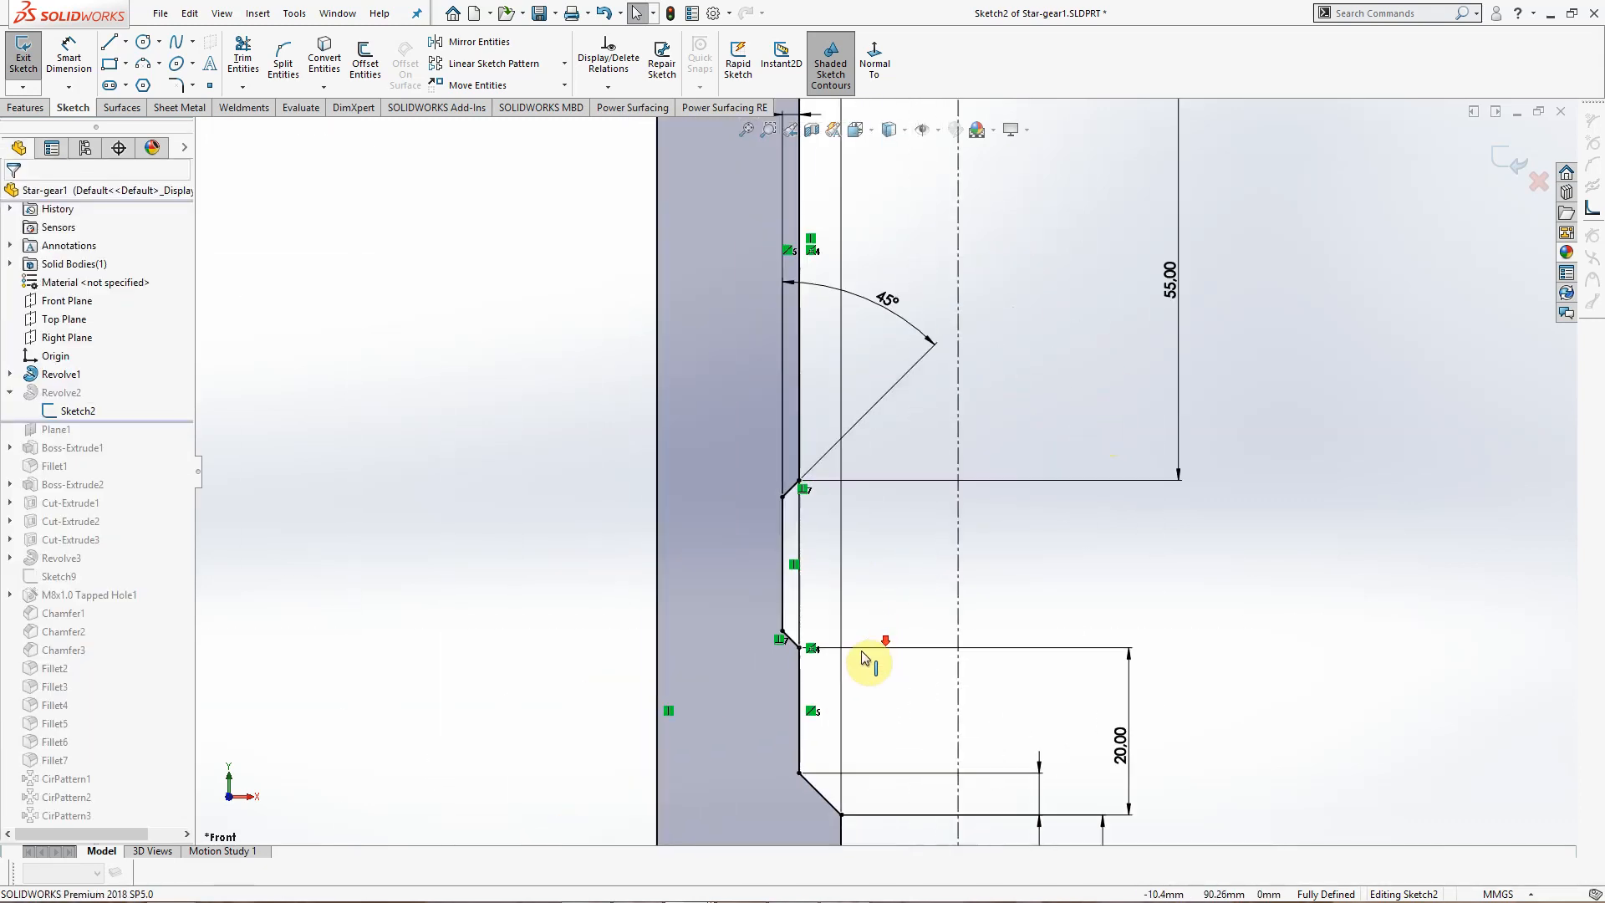
{"action": "scroll", "coordinate": [830, 646], "scroll_direction": "up", "scroll_amount": 5}
{"action": "scroll", "coordinate": [831, 649], "scroll_direction": "down", "scroll_amount": 3}
{"action": "scroll", "coordinate": [832, 650], "scroll_direction": "up", "scroll_amount": 4}
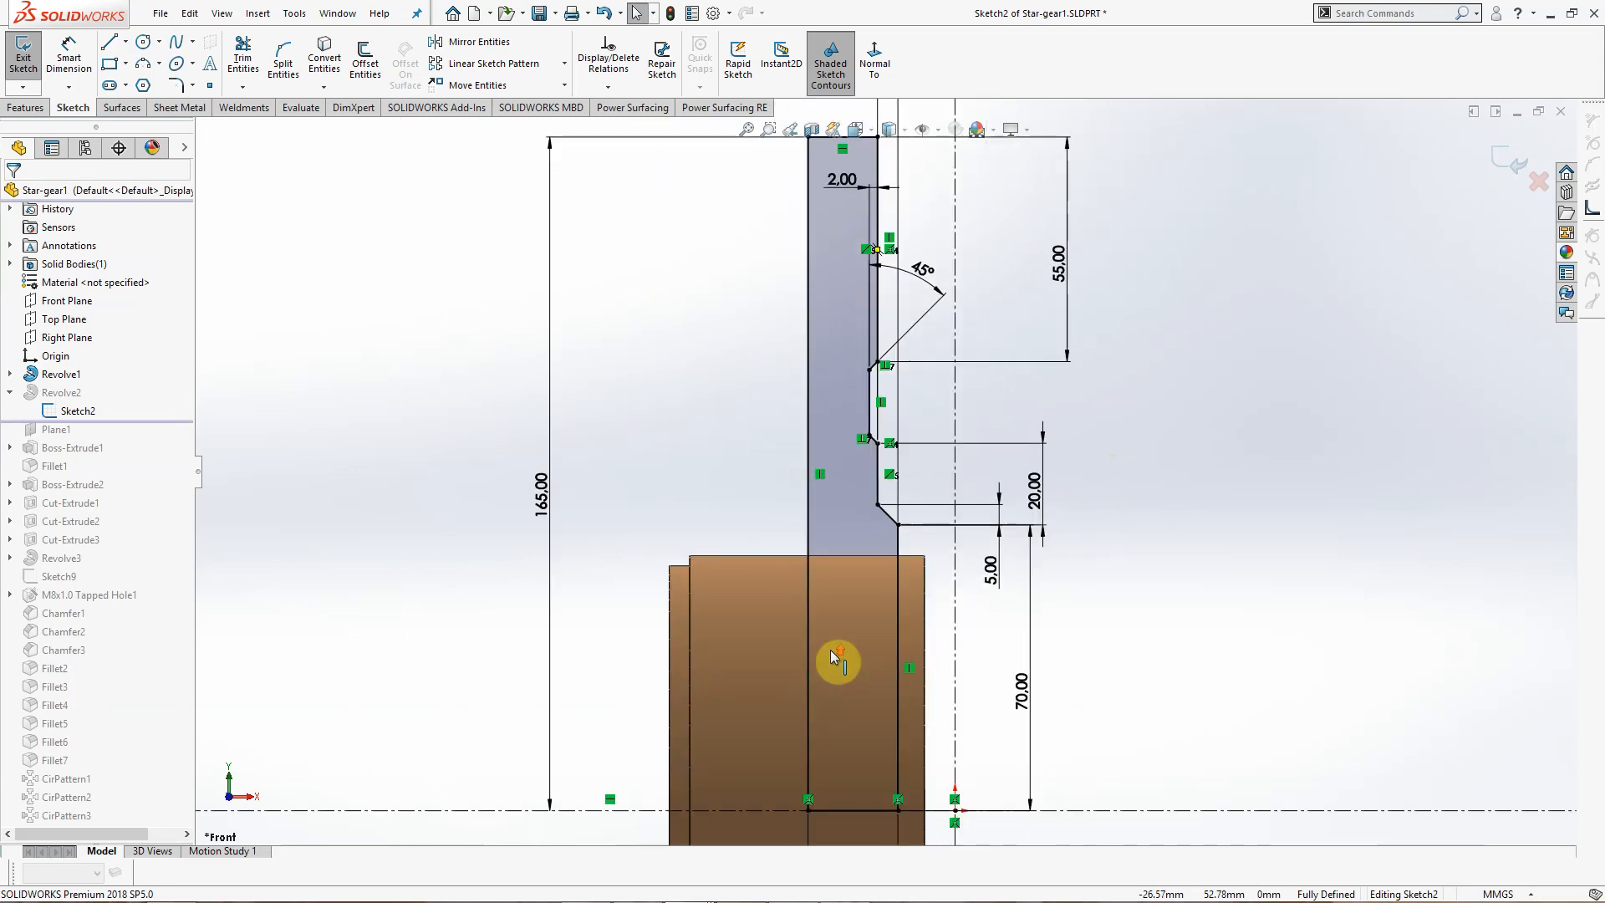
{"action": "scroll", "coordinate": [892, 741], "scroll_direction": "down", "scroll_amount": 3}
{"action": "scroll", "coordinate": [891, 740], "scroll_direction": "up", "scroll_amount": 1}
{"action": "scroll", "coordinate": [1146, 509], "scroll_direction": "up", "scroll_amount": 1}
{"action": "scroll", "coordinate": [1201, 387], "scroll_direction": "up", "scroll_amount": 1}
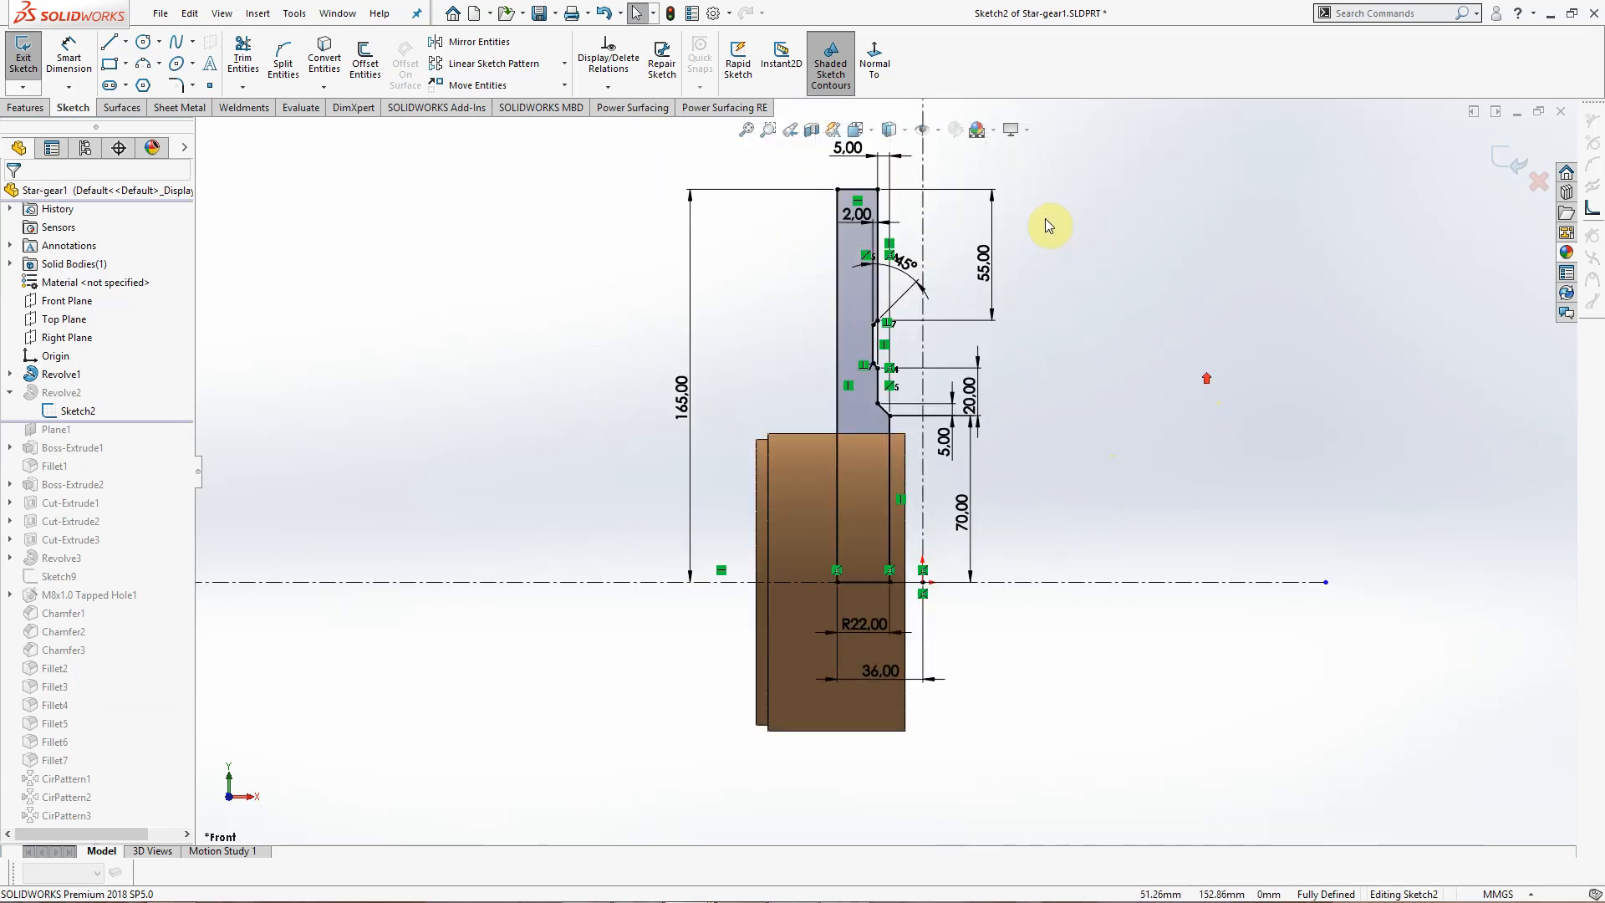
{"action": "scroll", "coordinate": [1050, 225], "scroll_direction": "up", "scroll_amount": 1}
{"action": "left_click", "coordinate": [1509, 166]}
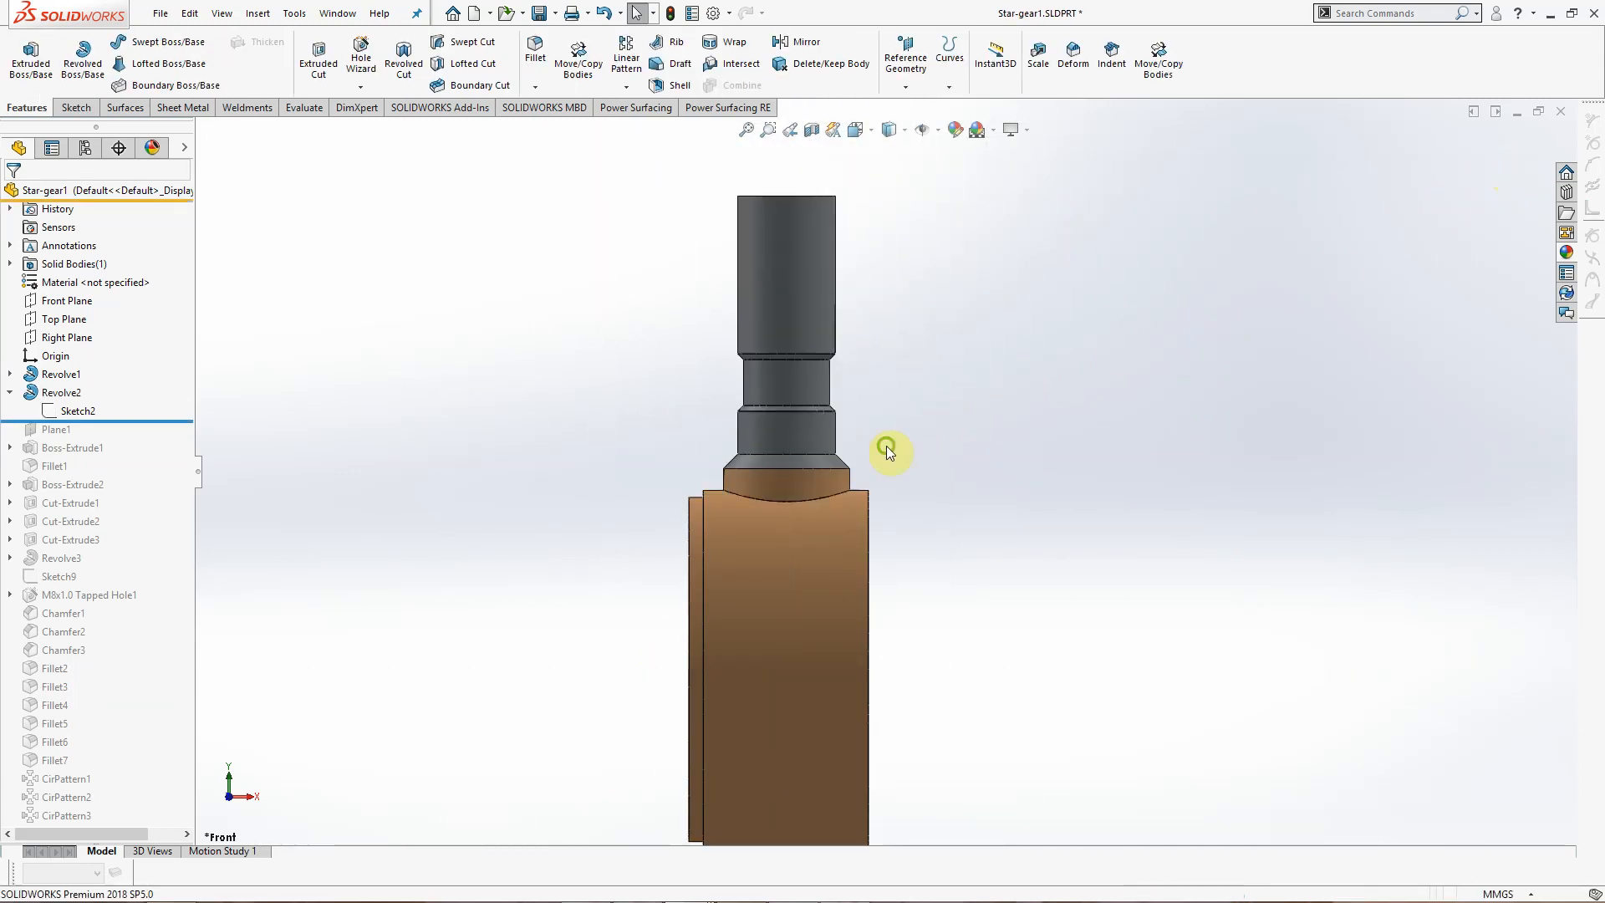
Step: Inspect the revolved arm of Revolve2 and recheck the plane of its Sketch2 without reassigning it
{"action": "left_click", "coordinate": [63, 398]}
{"action": "left_click", "coordinate": [75, 410]}
{"action": "left_click", "coordinate": [374, 399]}
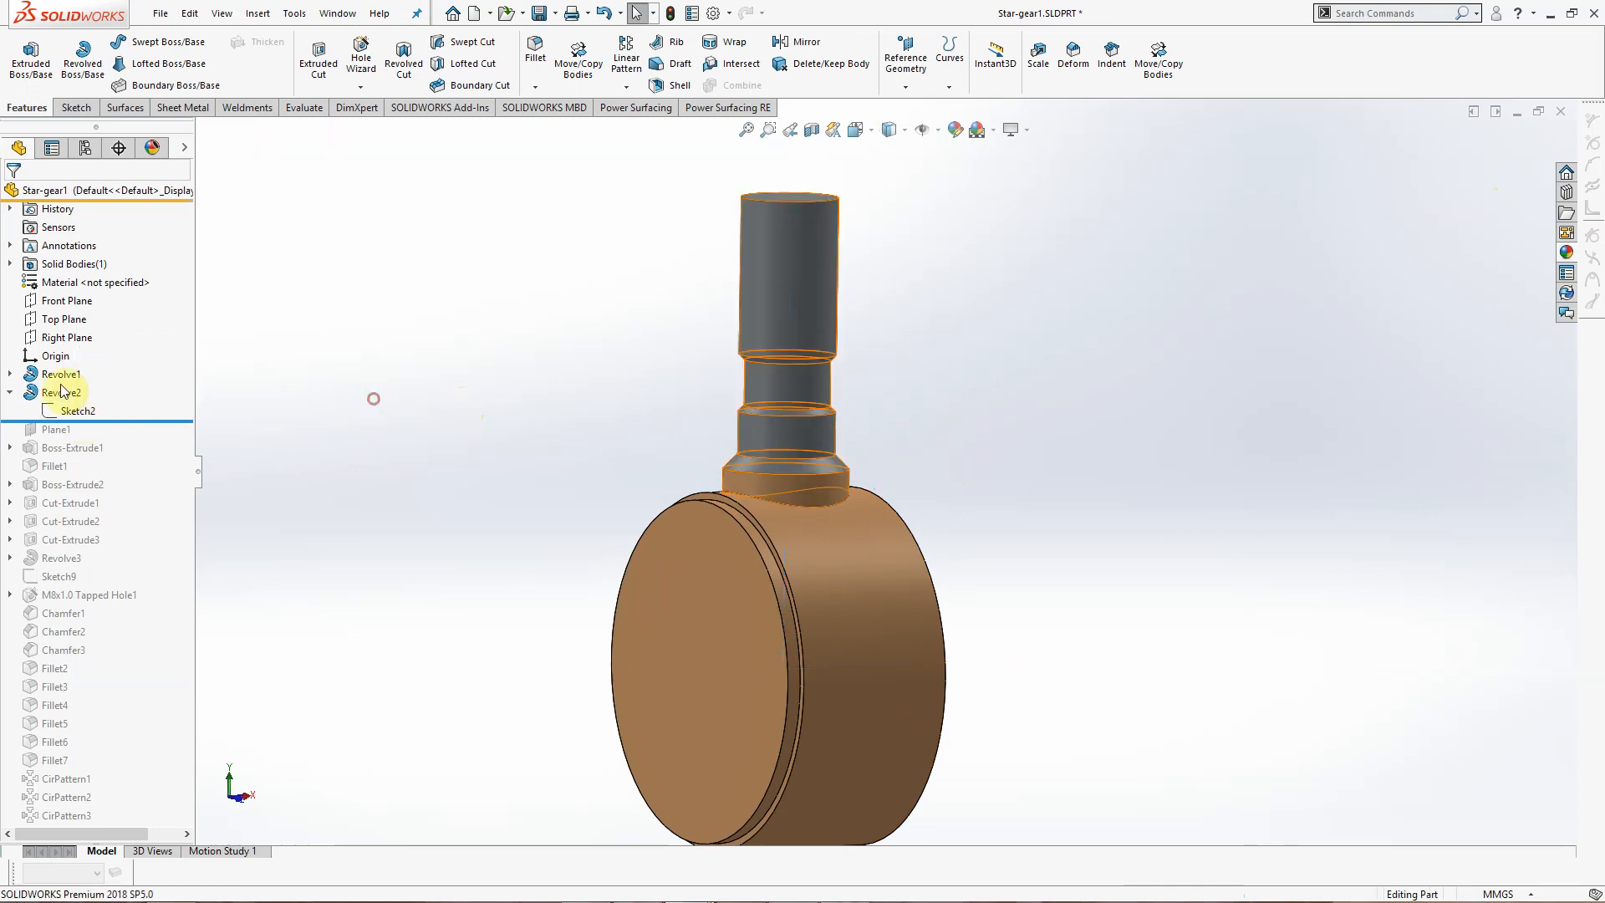
{"action": "left_click", "coordinate": [9, 392]}
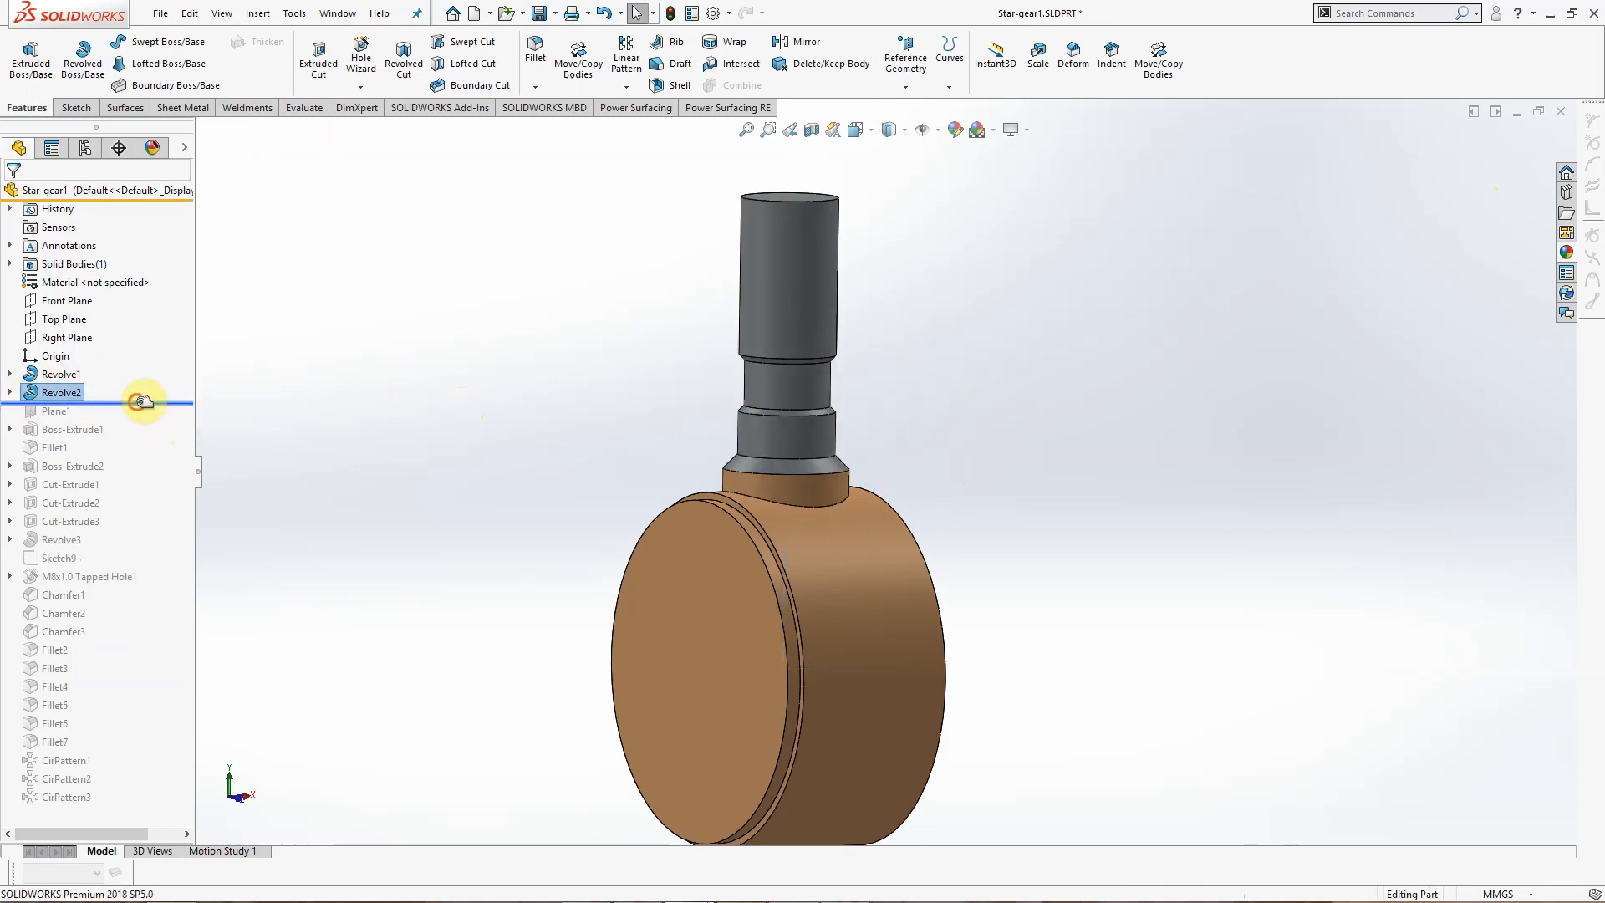
{"action": "left_click_drag", "start_coordinate": [142, 402], "coordinate": [135, 408]}
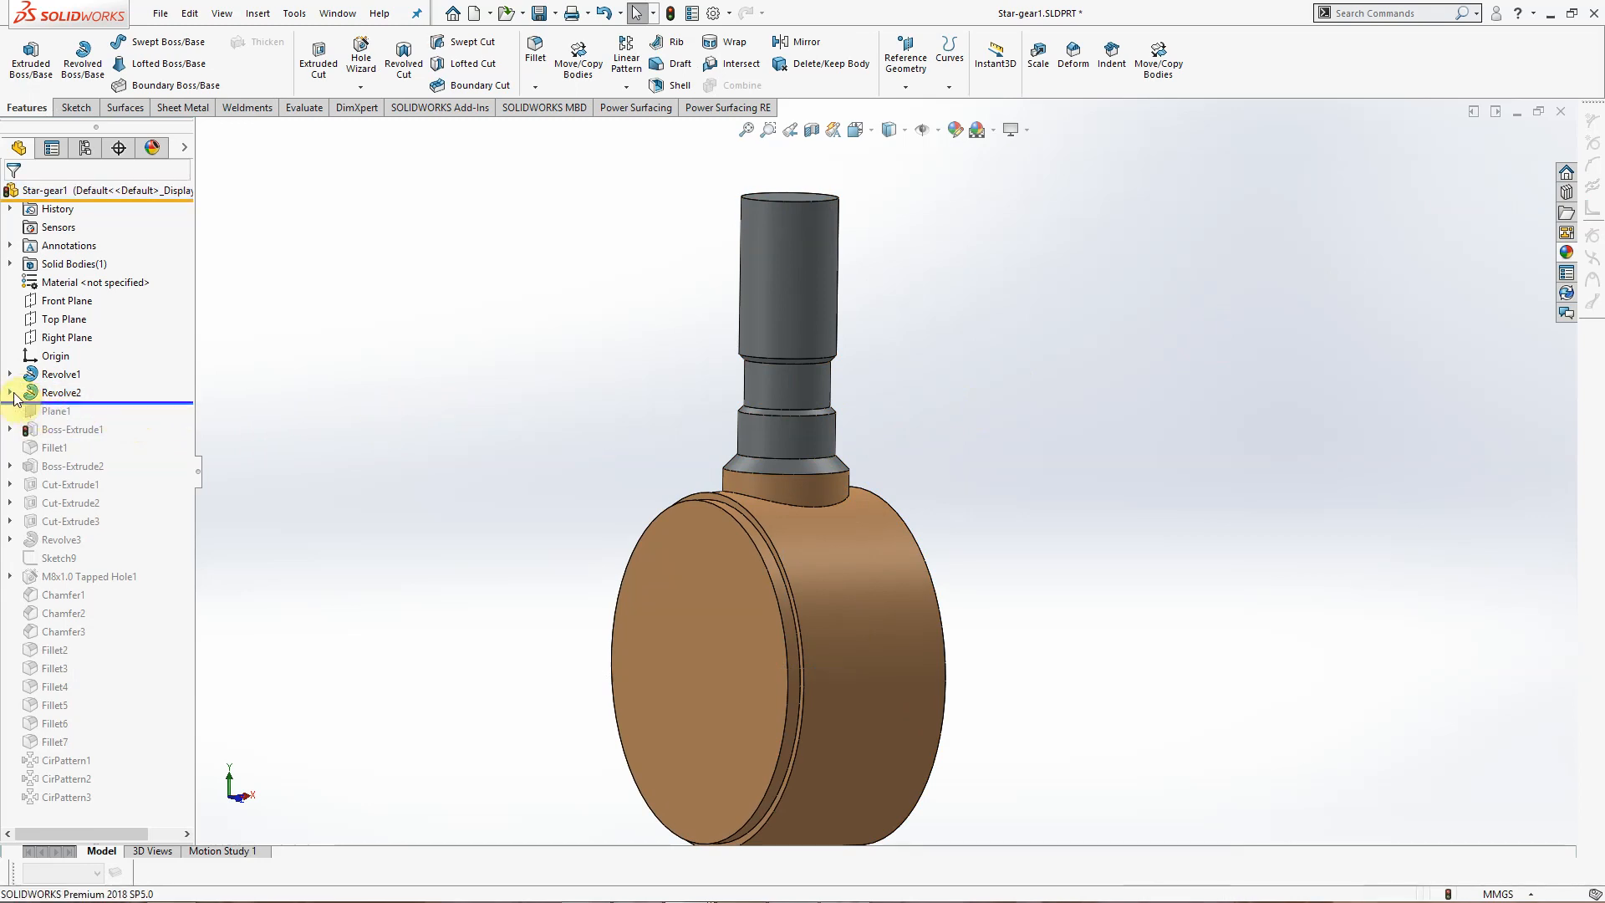
{"action": "left_click", "coordinate": [11, 392]}
{"action": "left_click", "coordinate": [75, 412]}
{"action": "left_click", "coordinate": [115, 361]}
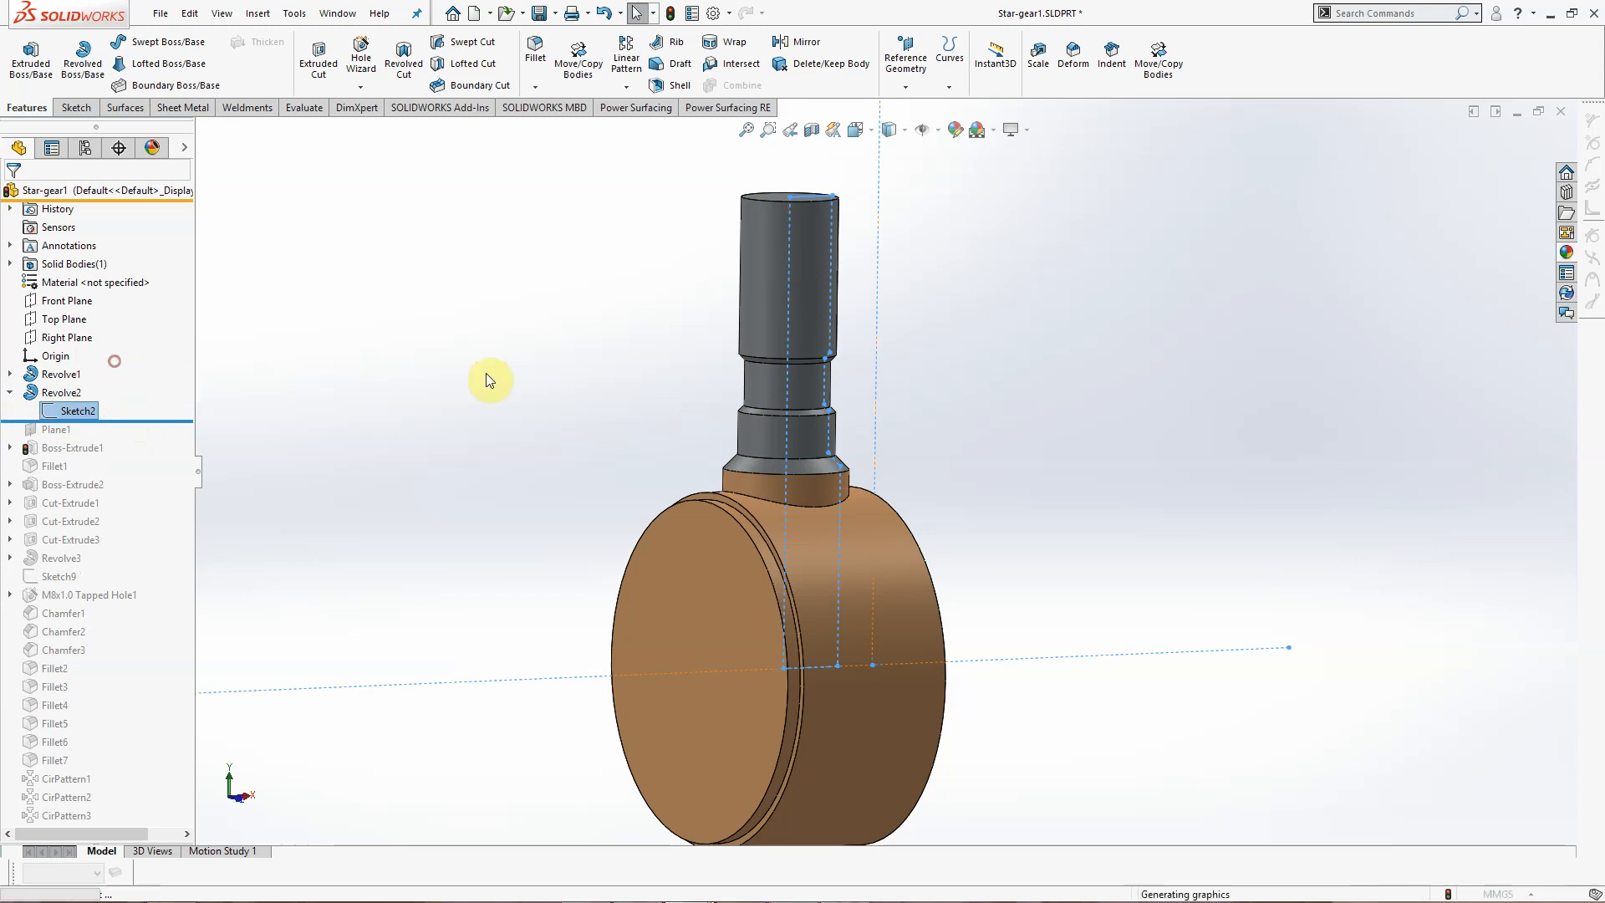
{"action": "left_click", "coordinate": [37, 195]}
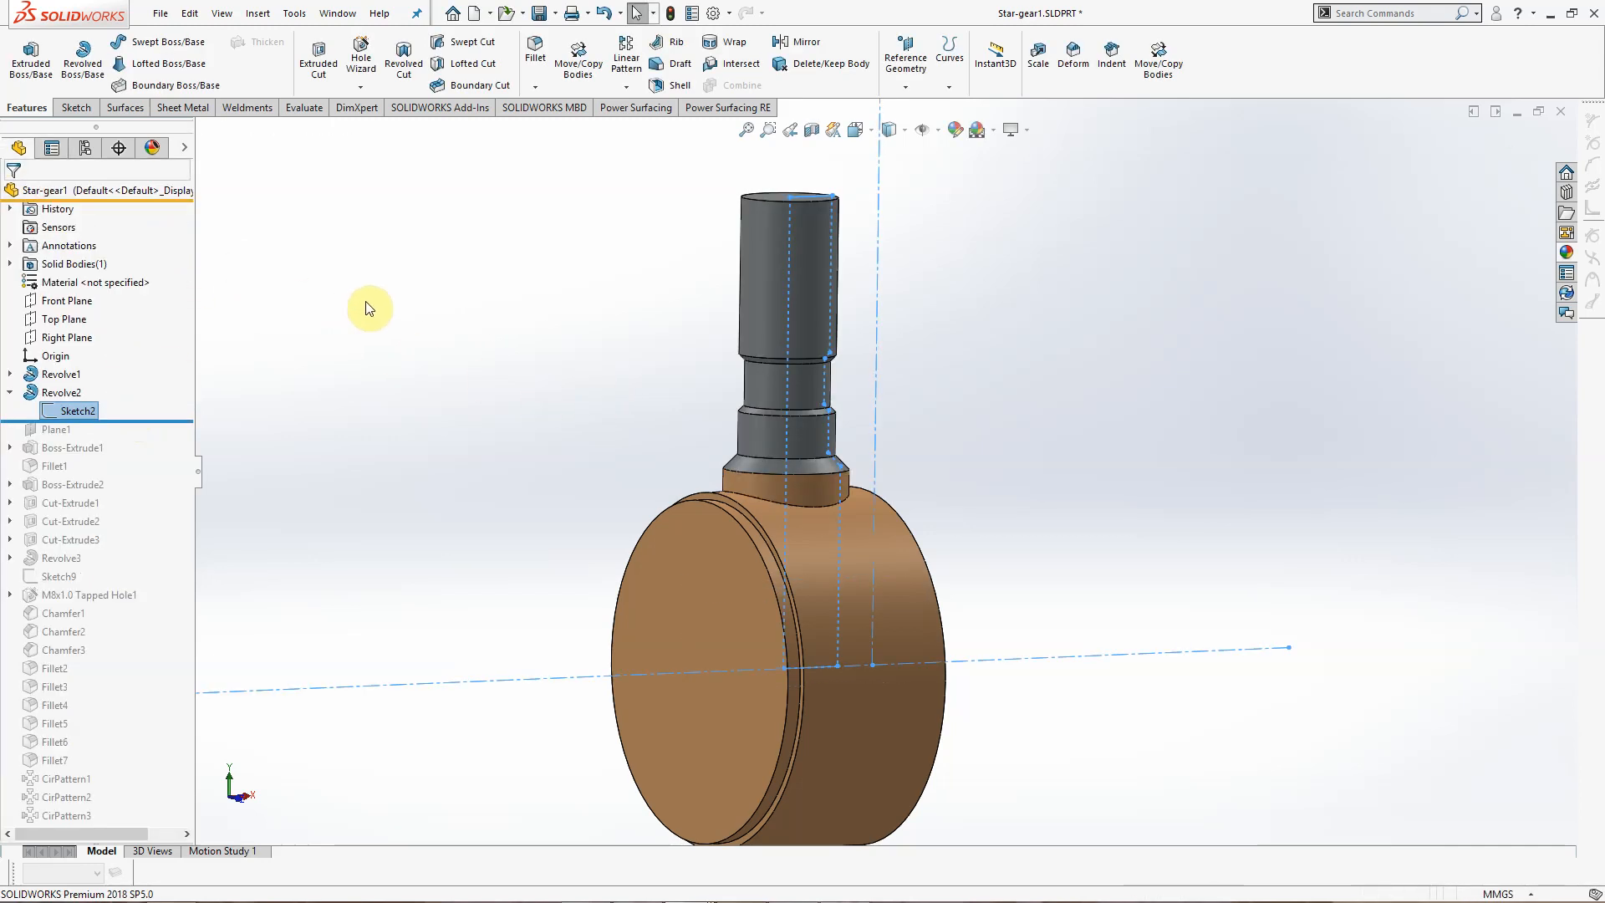
{"action": "left_click", "coordinate": [9, 392]}
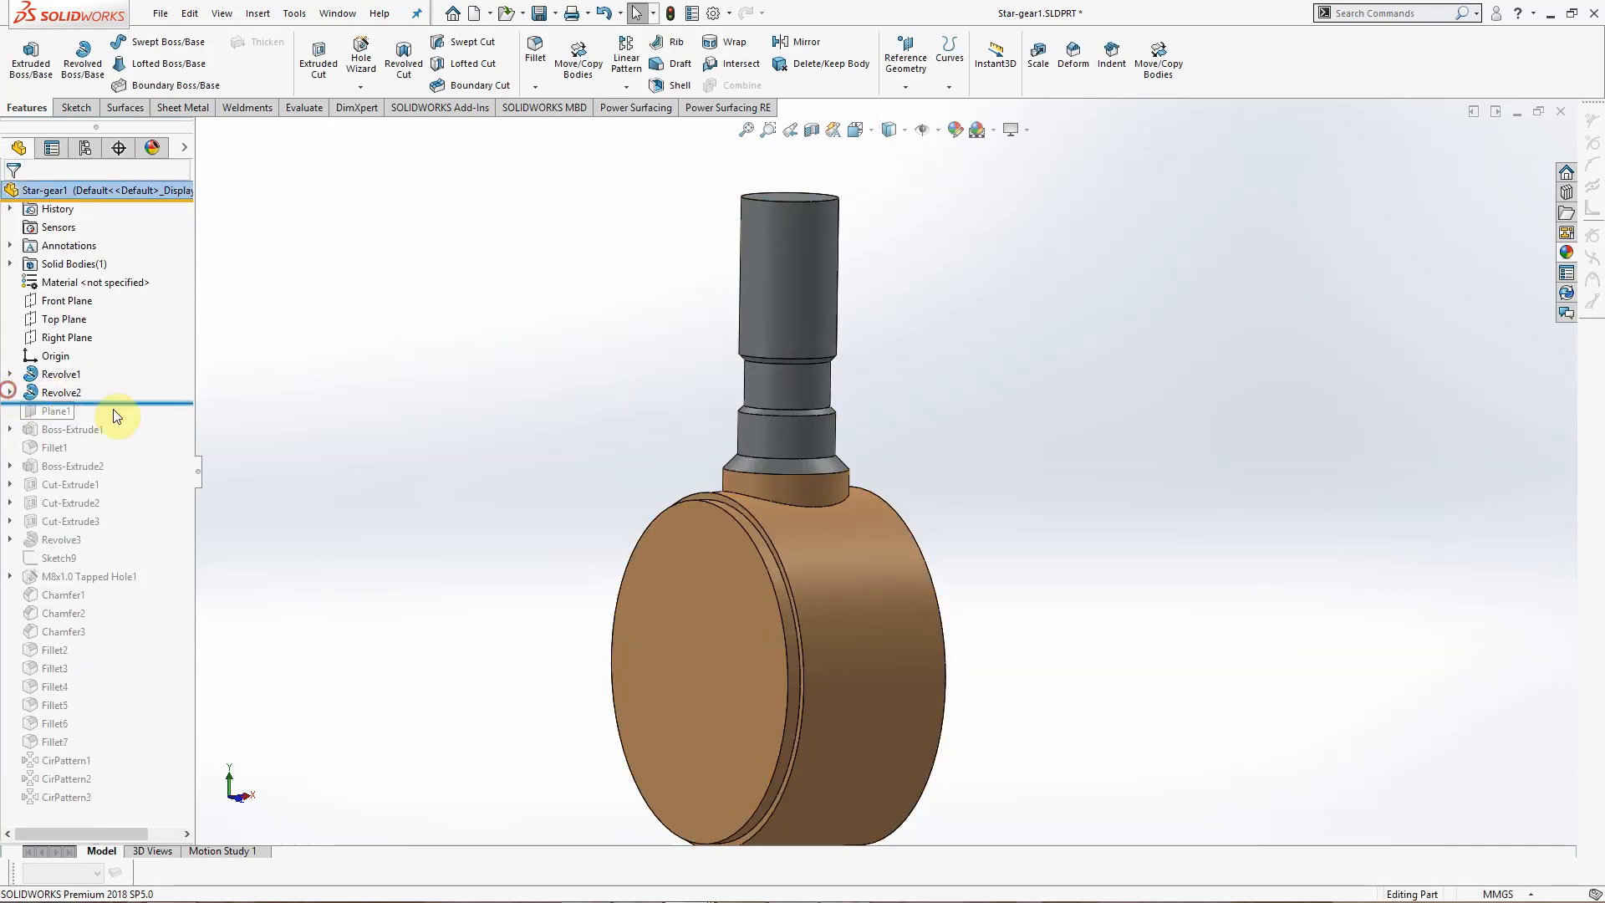
Step: Roll the part forward to include Plane1 and review the plane's first and second references, keeping its definition
{"action": "left_click_drag", "start_coordinate": [138, 407], "coordinate": [118, 418]}
{"action": "left_click", "coordinate": [52, 411]}
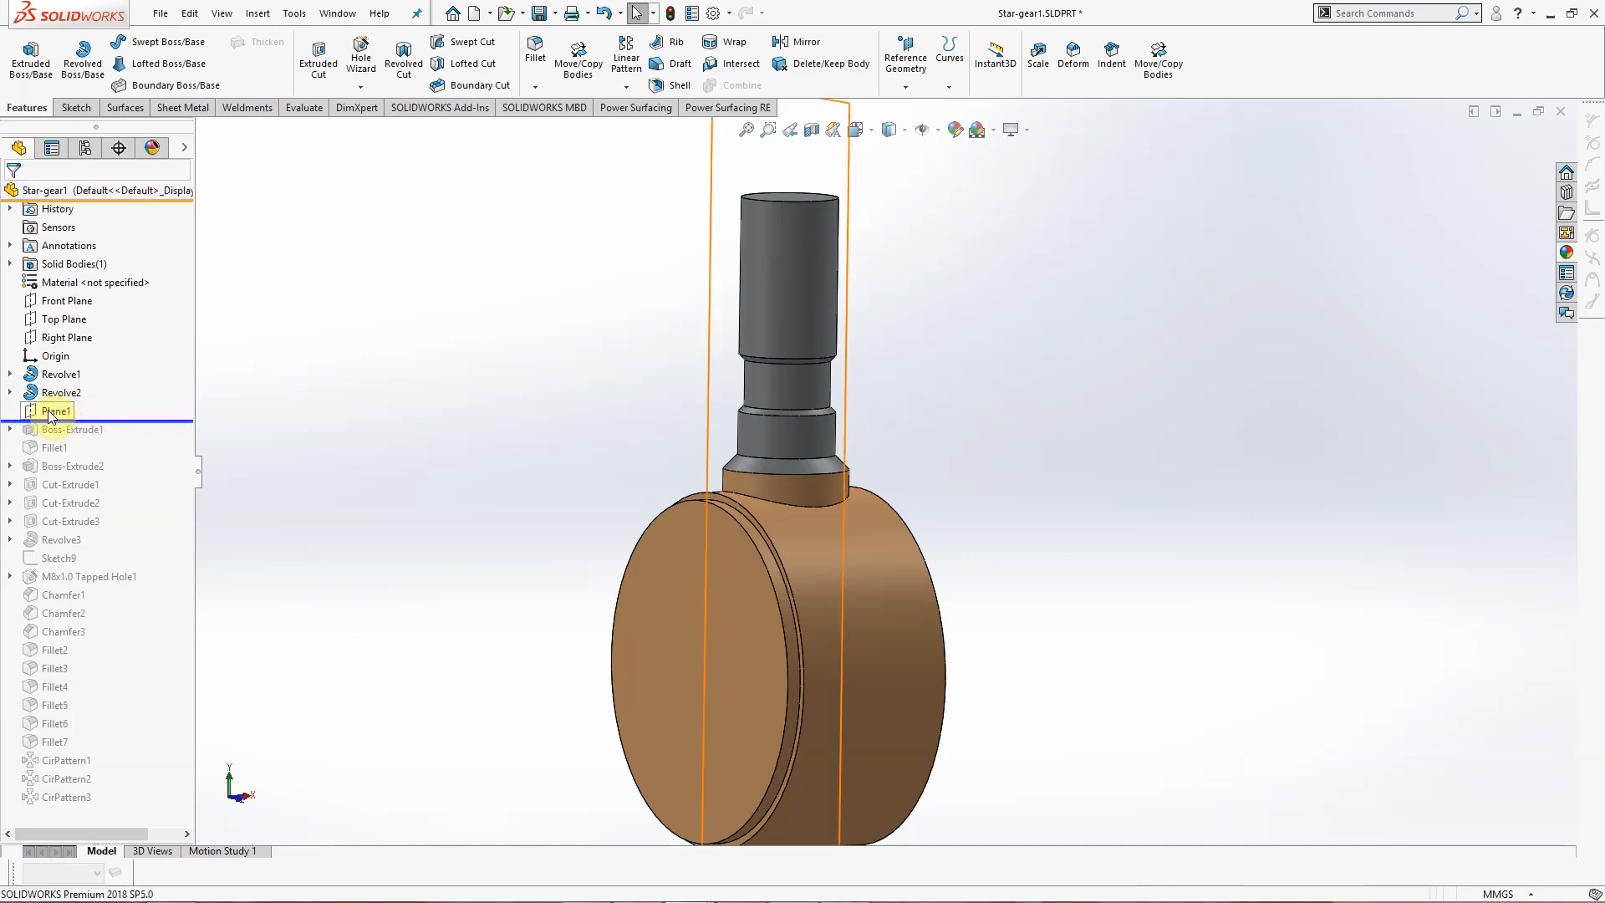
{"action": "left_click", "coordinate": [65, 364]}
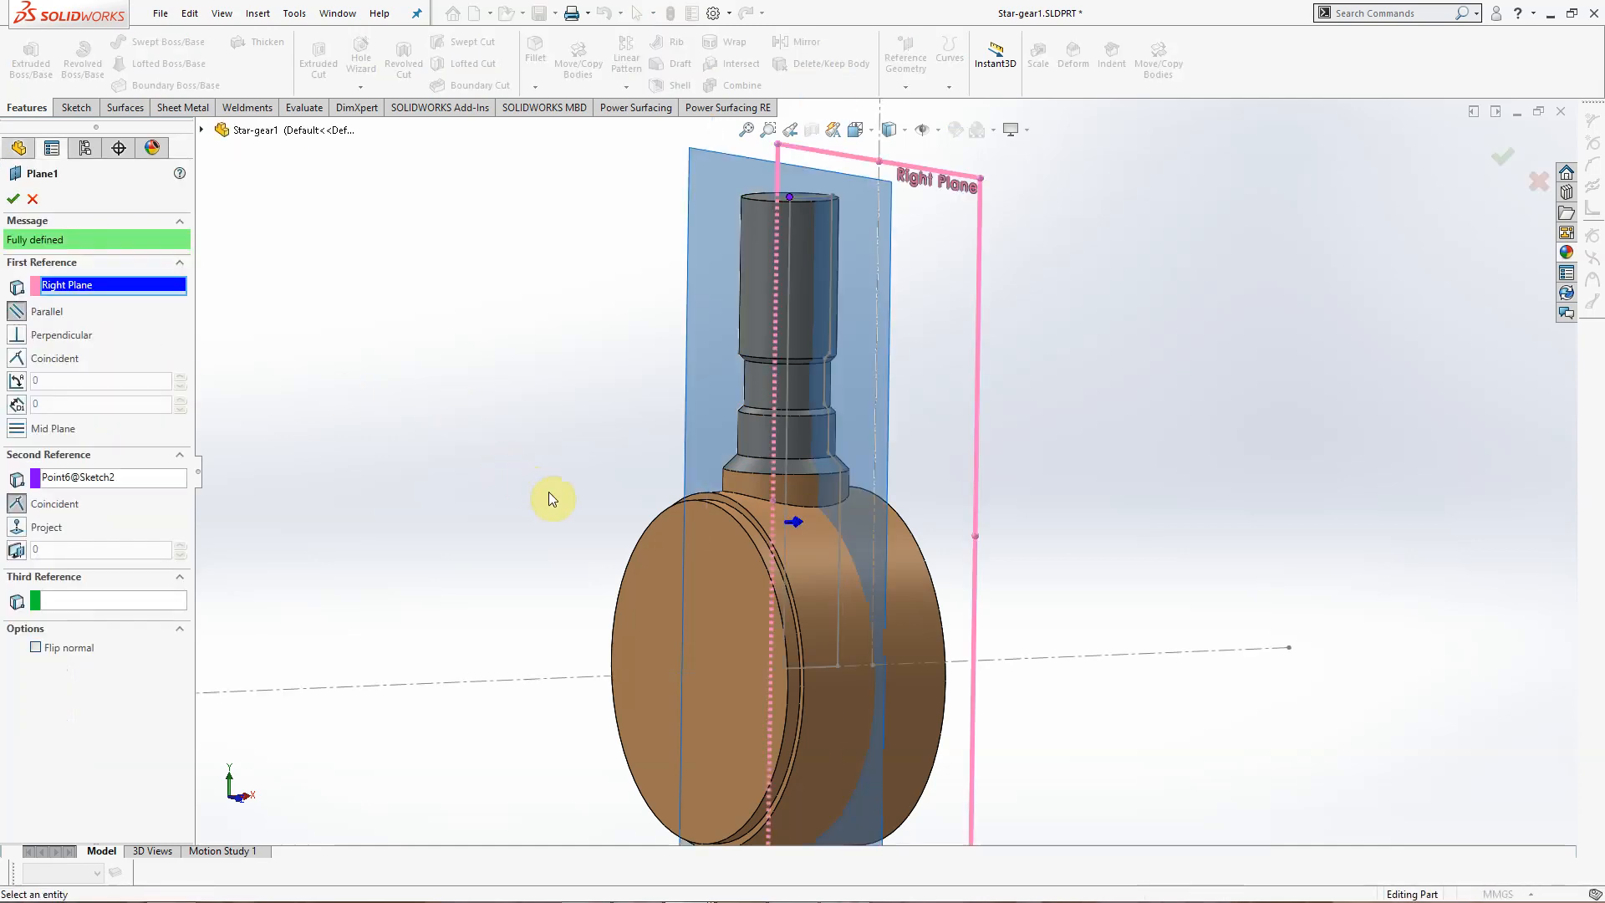
{"action": "mouse_move", "coordinate": [548, 493]}
{"action": "middle_mouse_down"}
{"action": "mouse_move", "coordinate": [498, 484]}
{"action": "mouse_move", "coordinate": [574, 491]}
{"action": "mouse_move", "coordinate": [550, 499]}
{"action": "mouse_move", "coordinate": [498, 473]}
{"action": "mouse_move", "coordinate": [547, 512]}
{"action": "middle_mouse_up"}
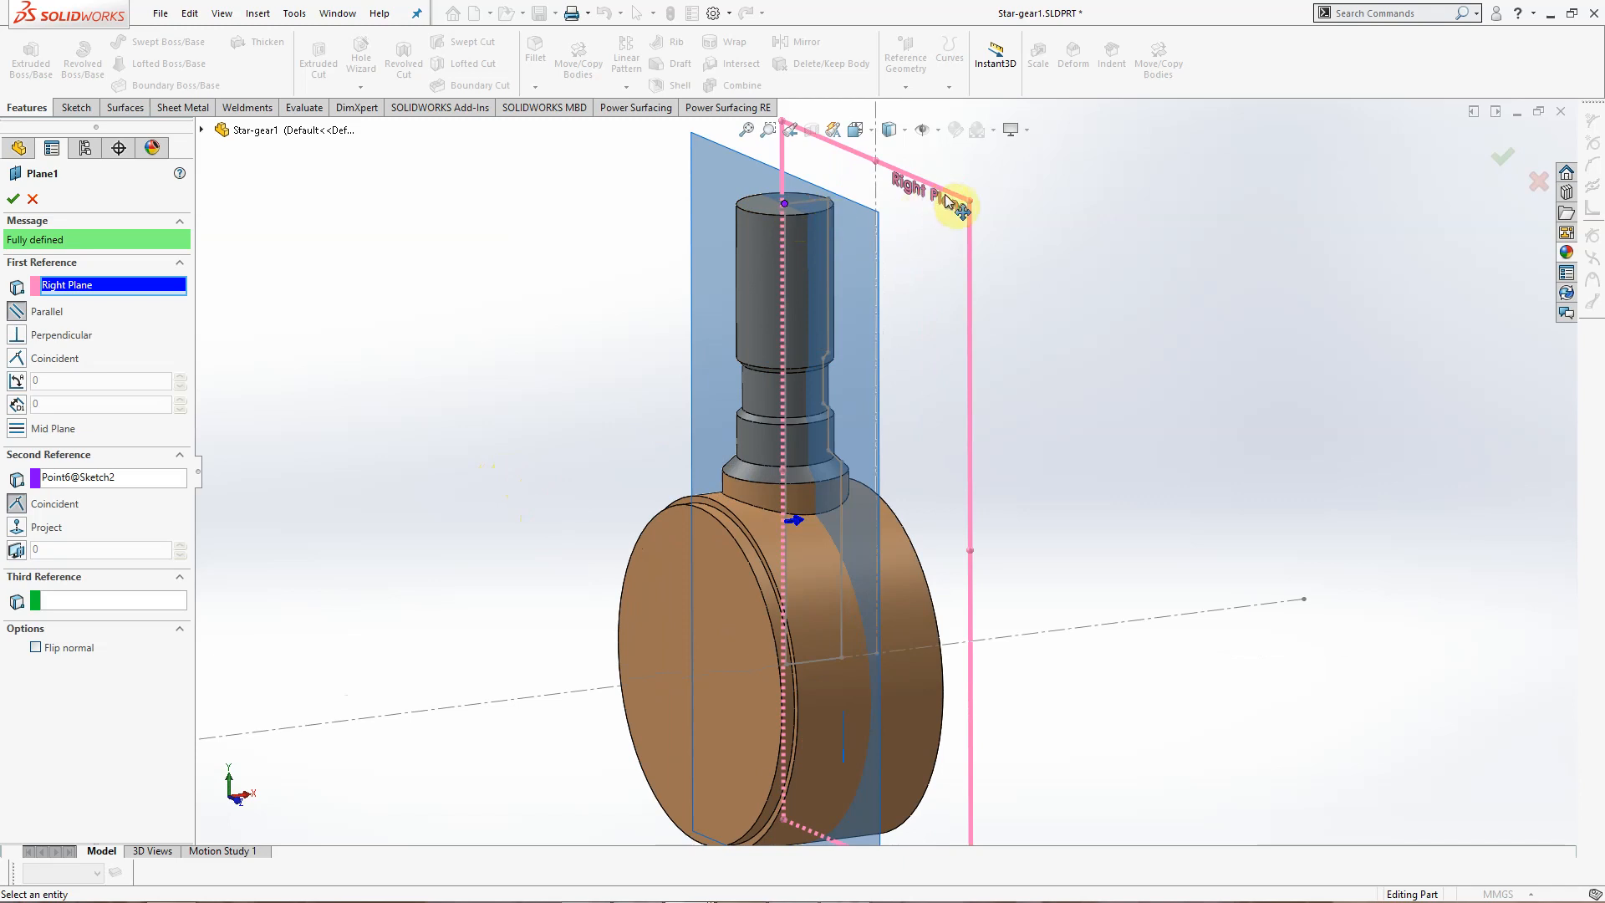
{"action": "left_click", "coordinate": [13, 198]}
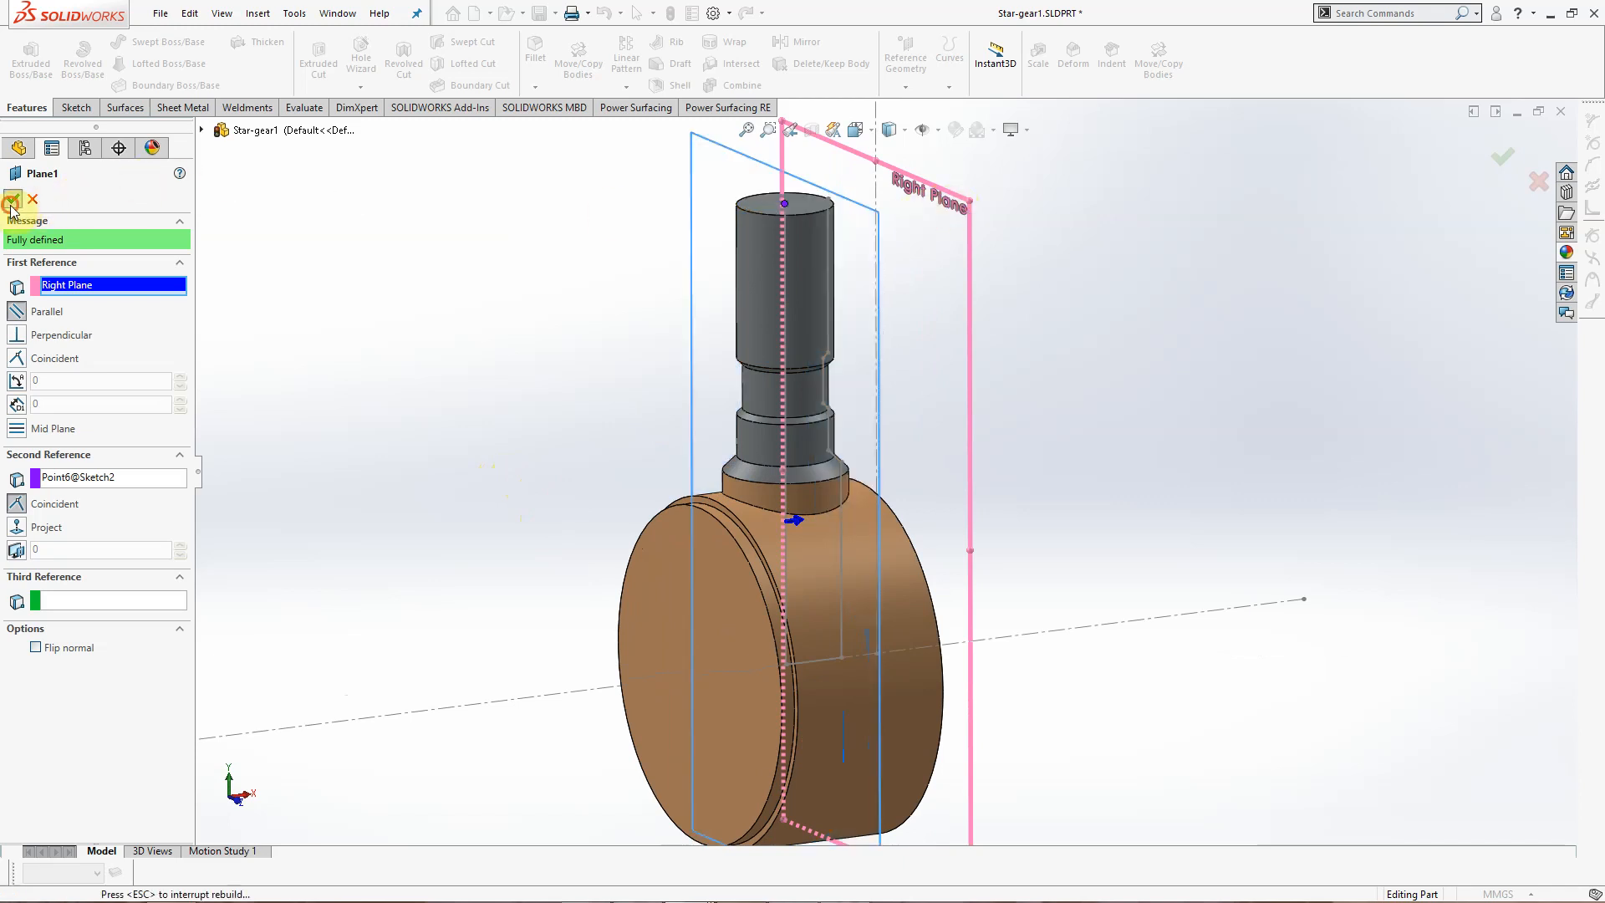
{"action": "left_click", "coordinate": [349, 328]}
Step: Roll the part forward to include Boss-Extrude1 and check which plane its Sketch3 lies on without reassigning it
{"action": "left_click_drag", "start_coordinate": [151, 423], "coordinate": [146, 436]}
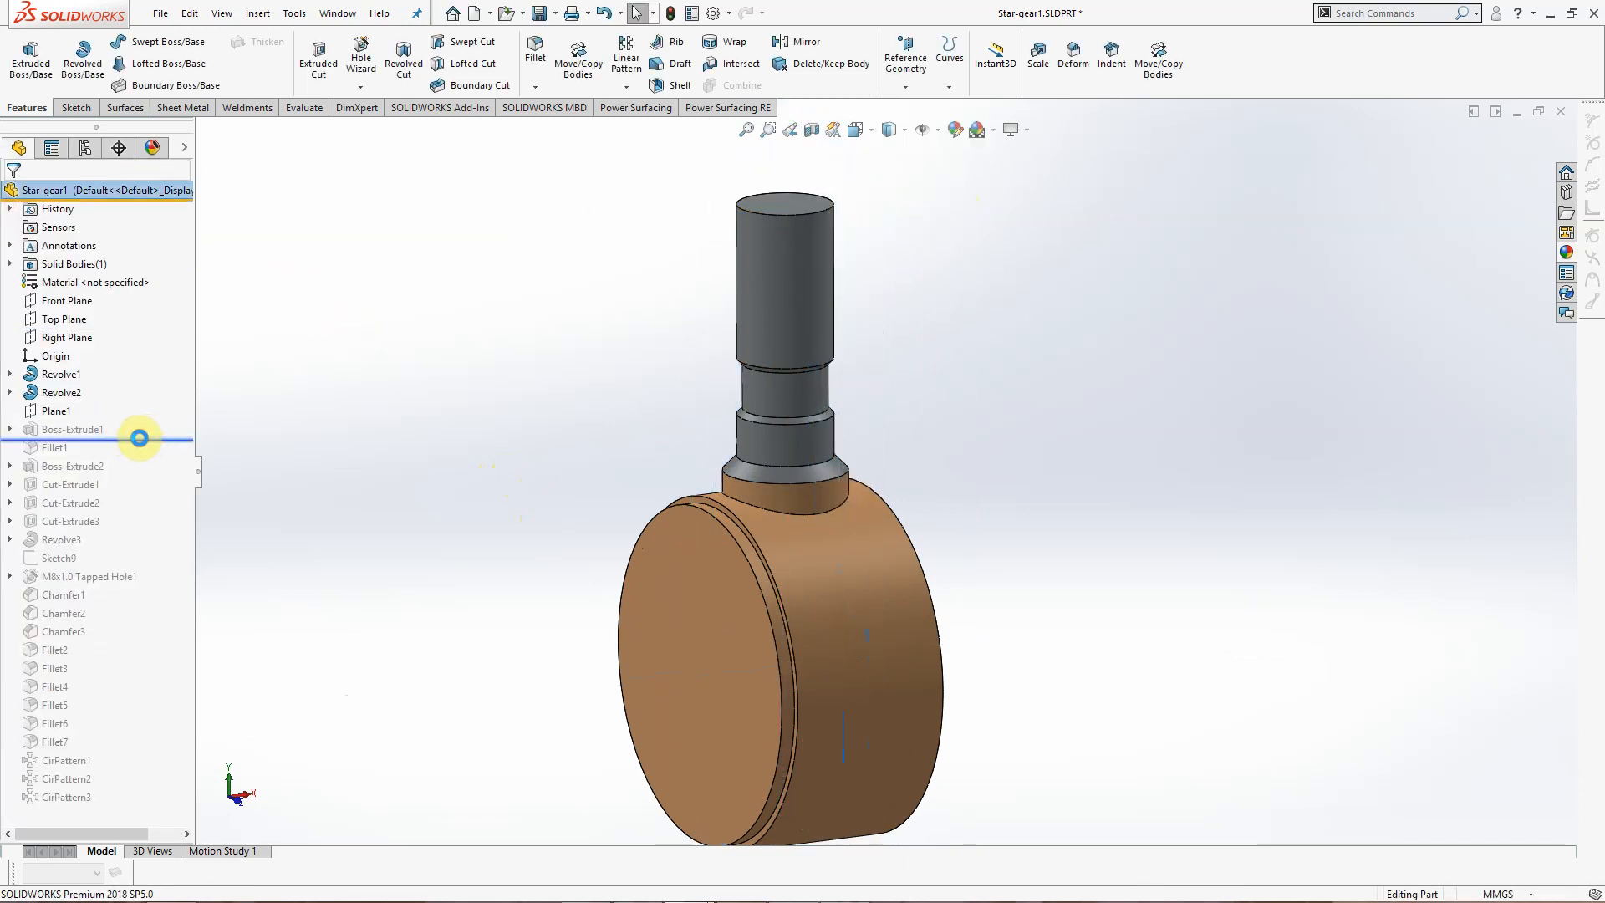
{"action": "left_click", "coordinate": [72, 429]}
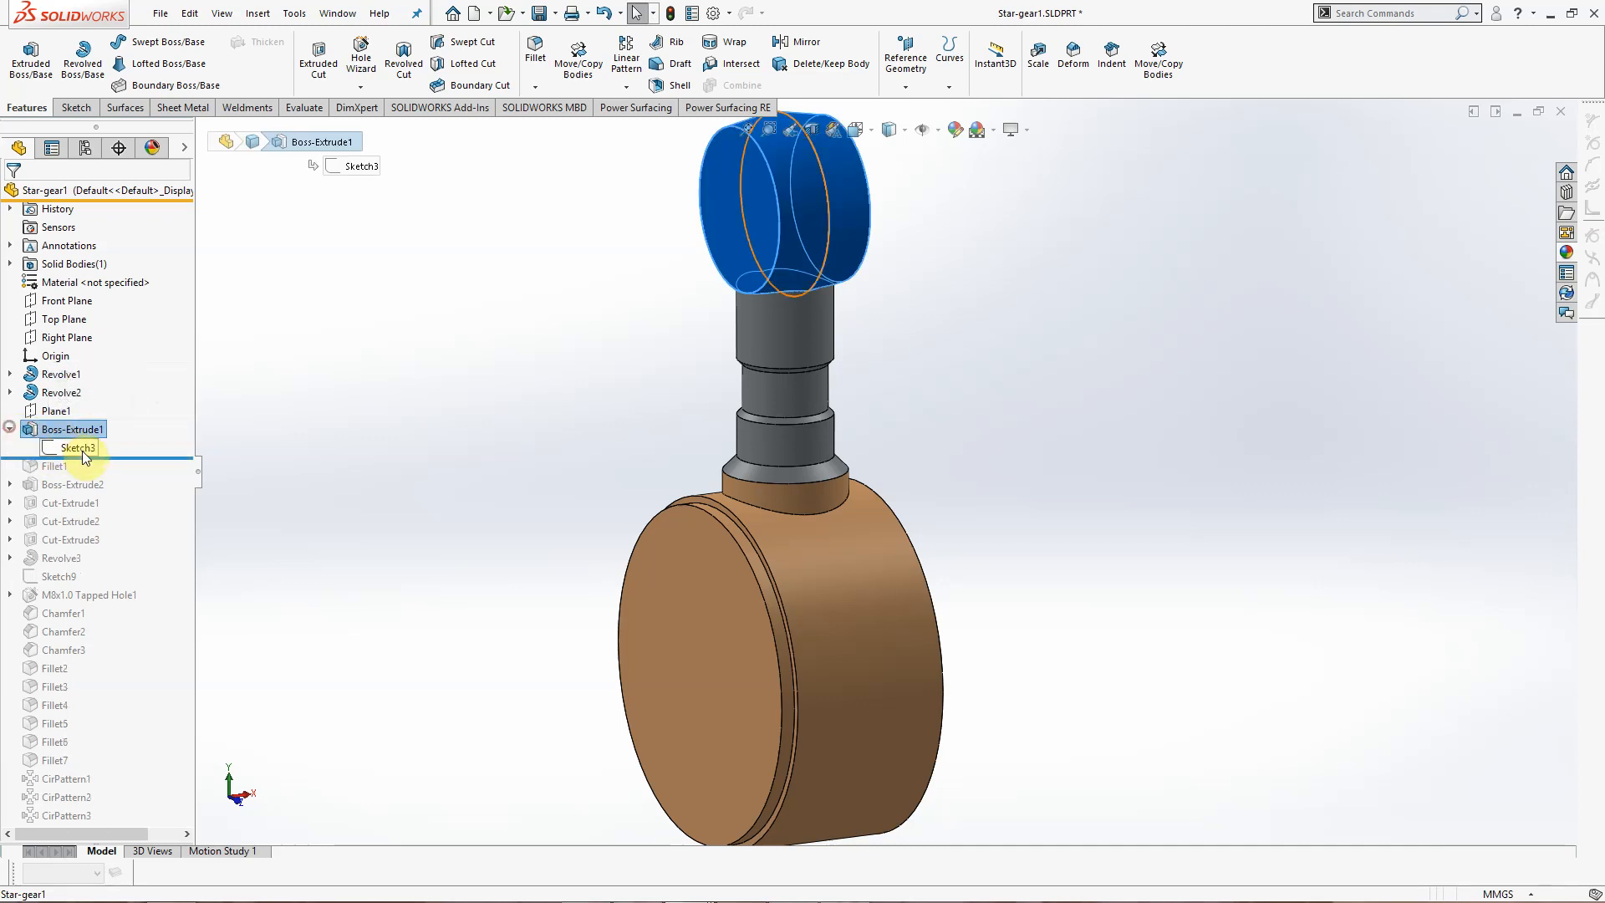
{"action": "left_click", "coordinate": [78, 448]}
{"action": "left_click", "coordinate": [118, 398]}
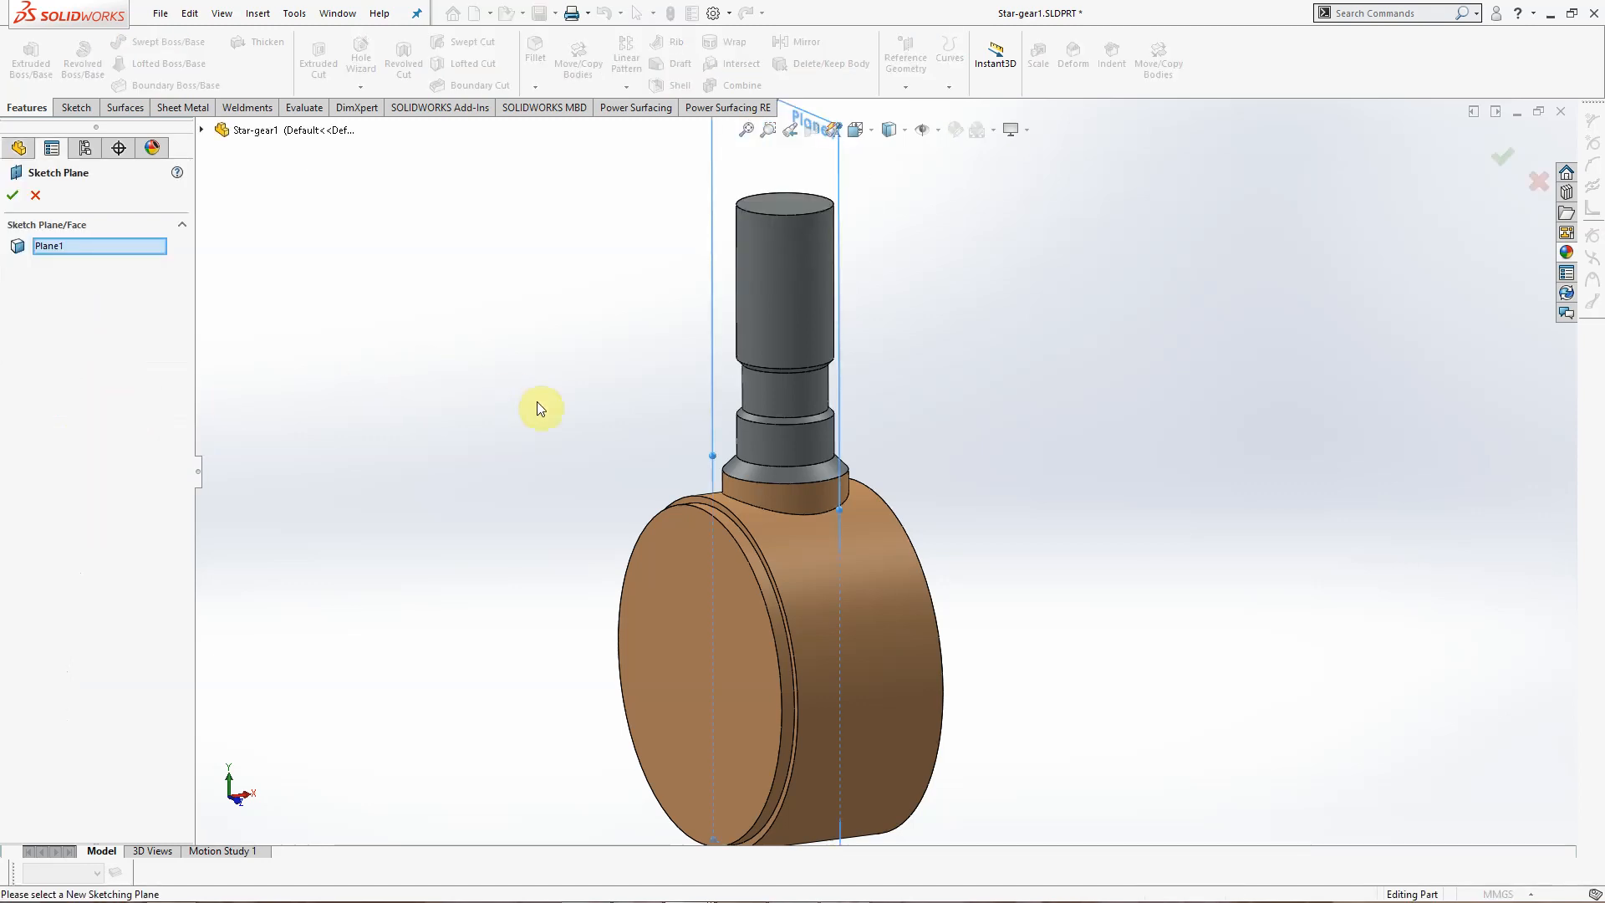
{"action": "middle_click_drag", "start_coordinate": [538, 408], "coordinate": [567, 455]}
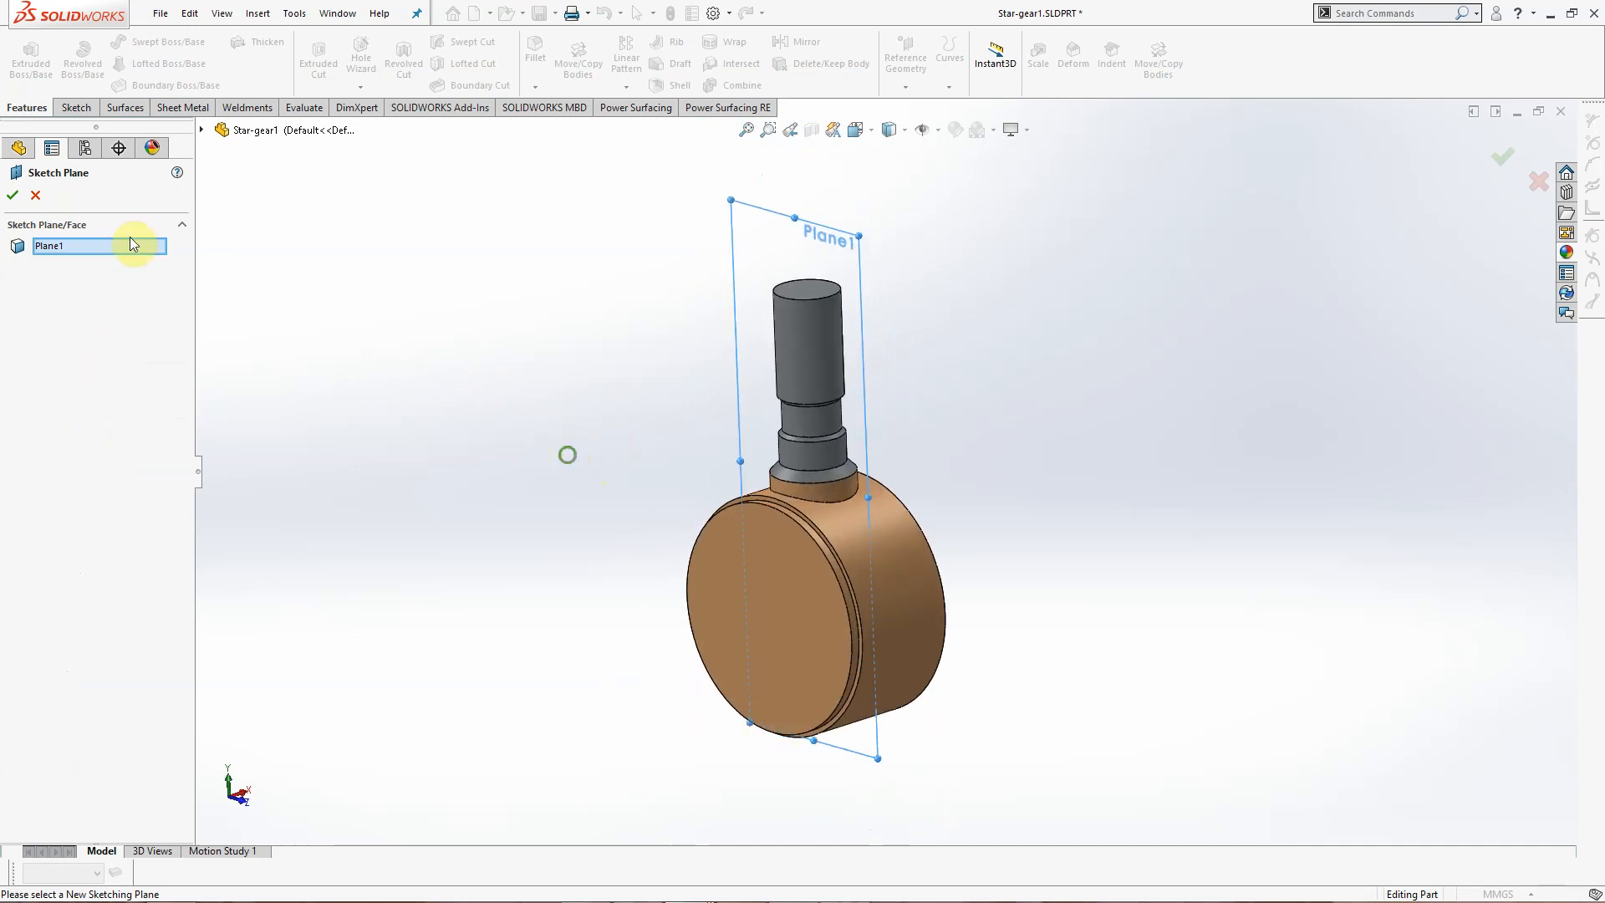
{"action": "left_click", "coordinate": [35, 197]}
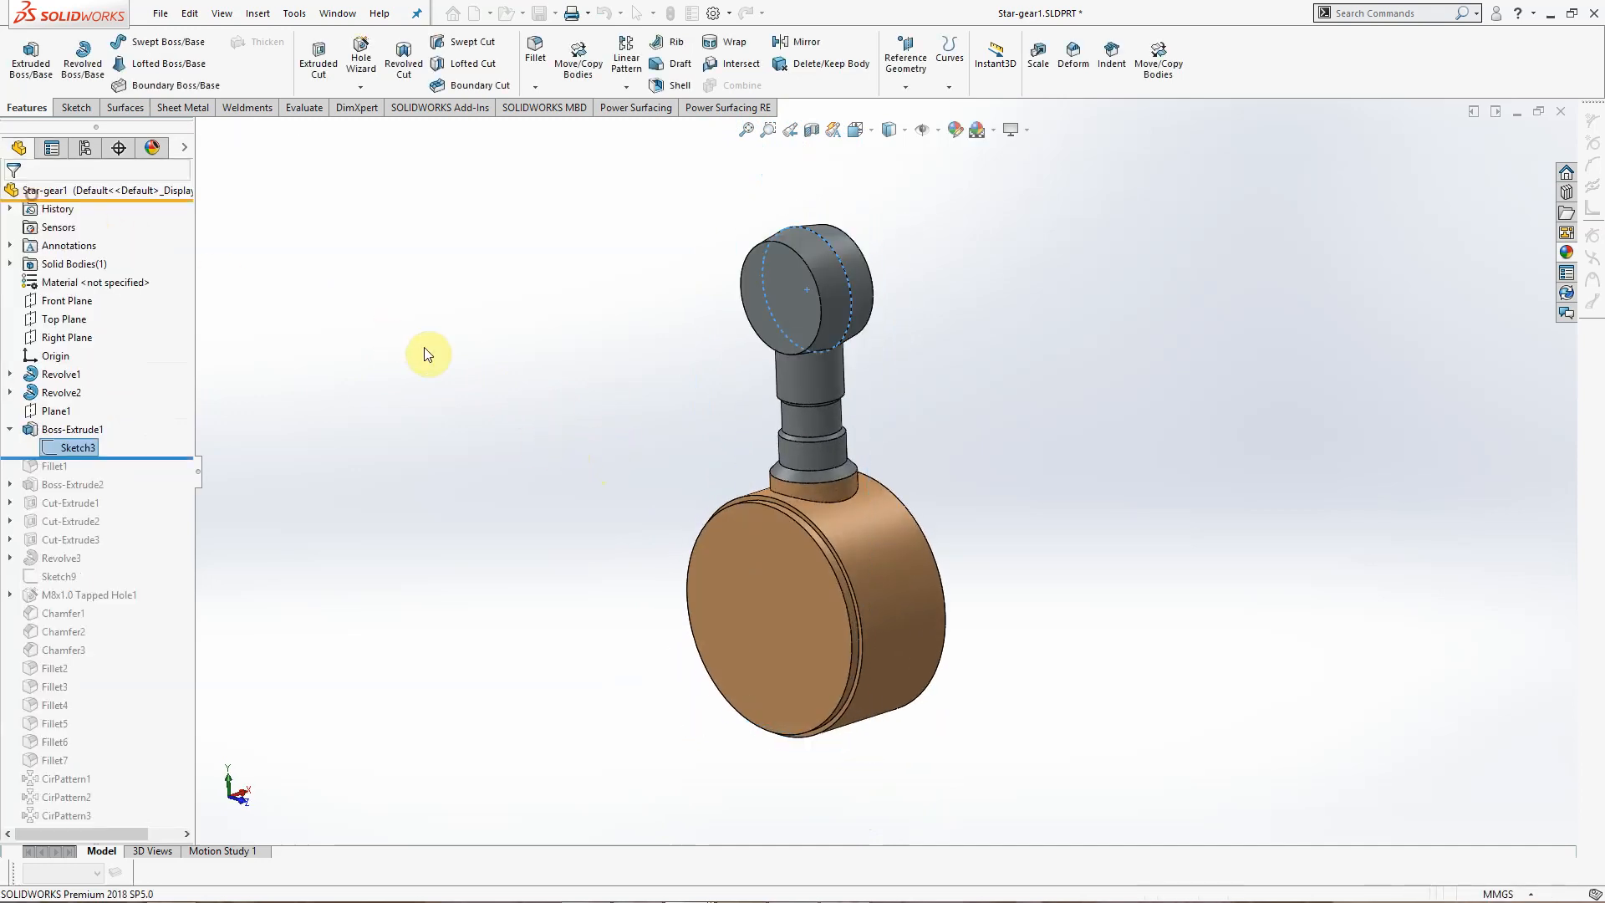
Step: Open Sketch3 of Boss-Extrude1, examine the circle's diameter dimension at the arm's upper end, and exit the sketch
{"action": "left_click", "coordinate": [72, 448]}
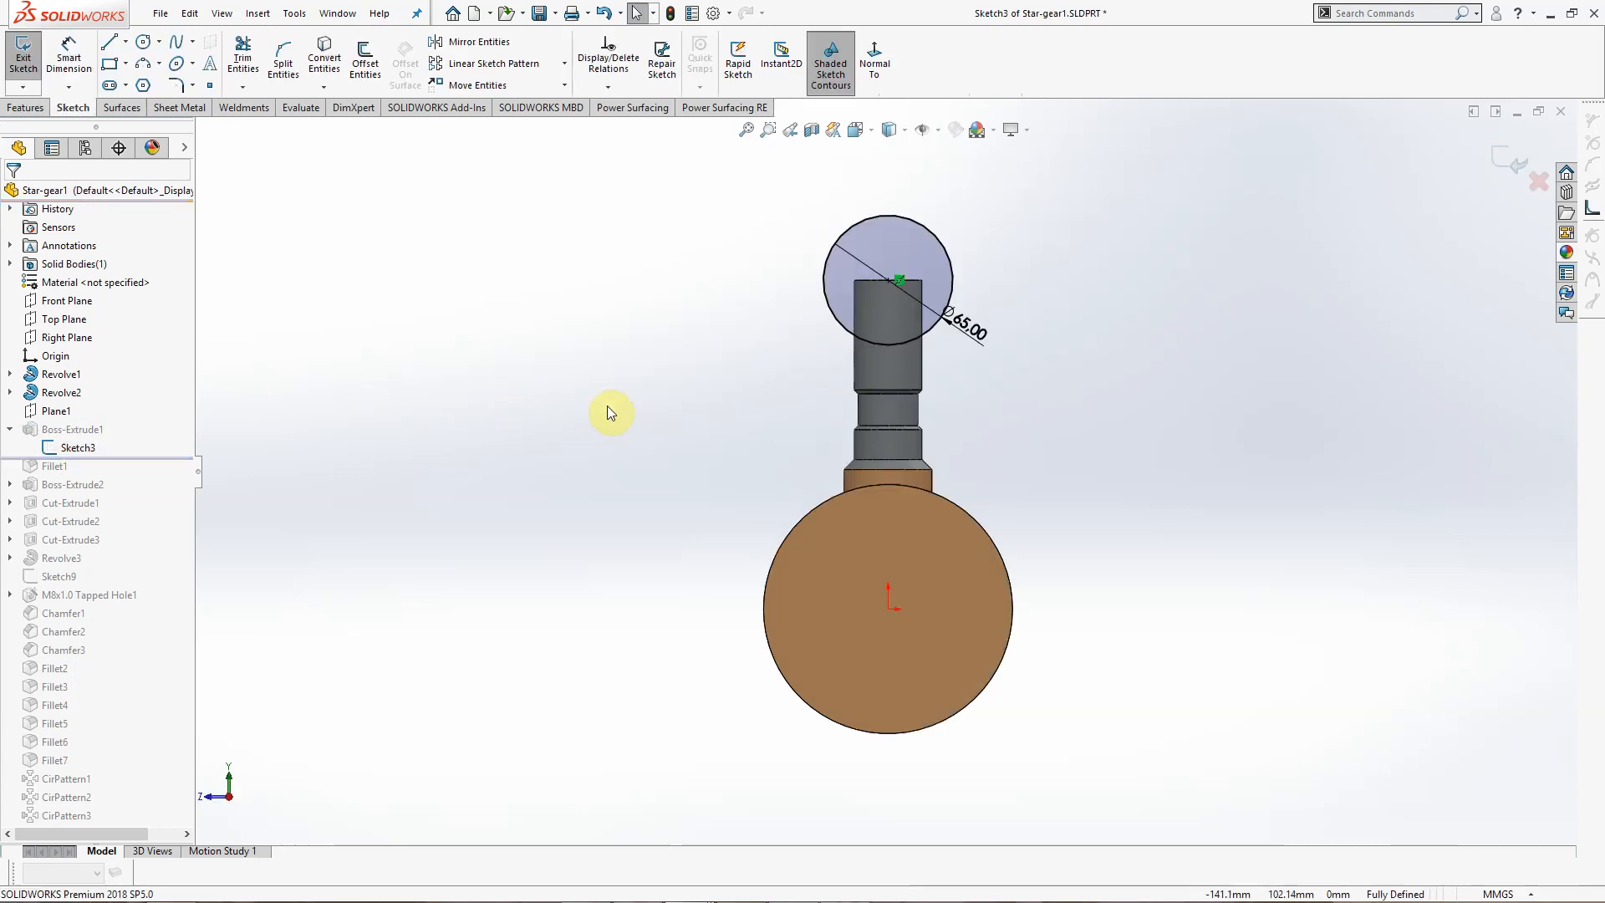
{"action": "left_click", "coordinate": [966, 335]}
{"action": "left_click", "coordinate": [1119, 260]}
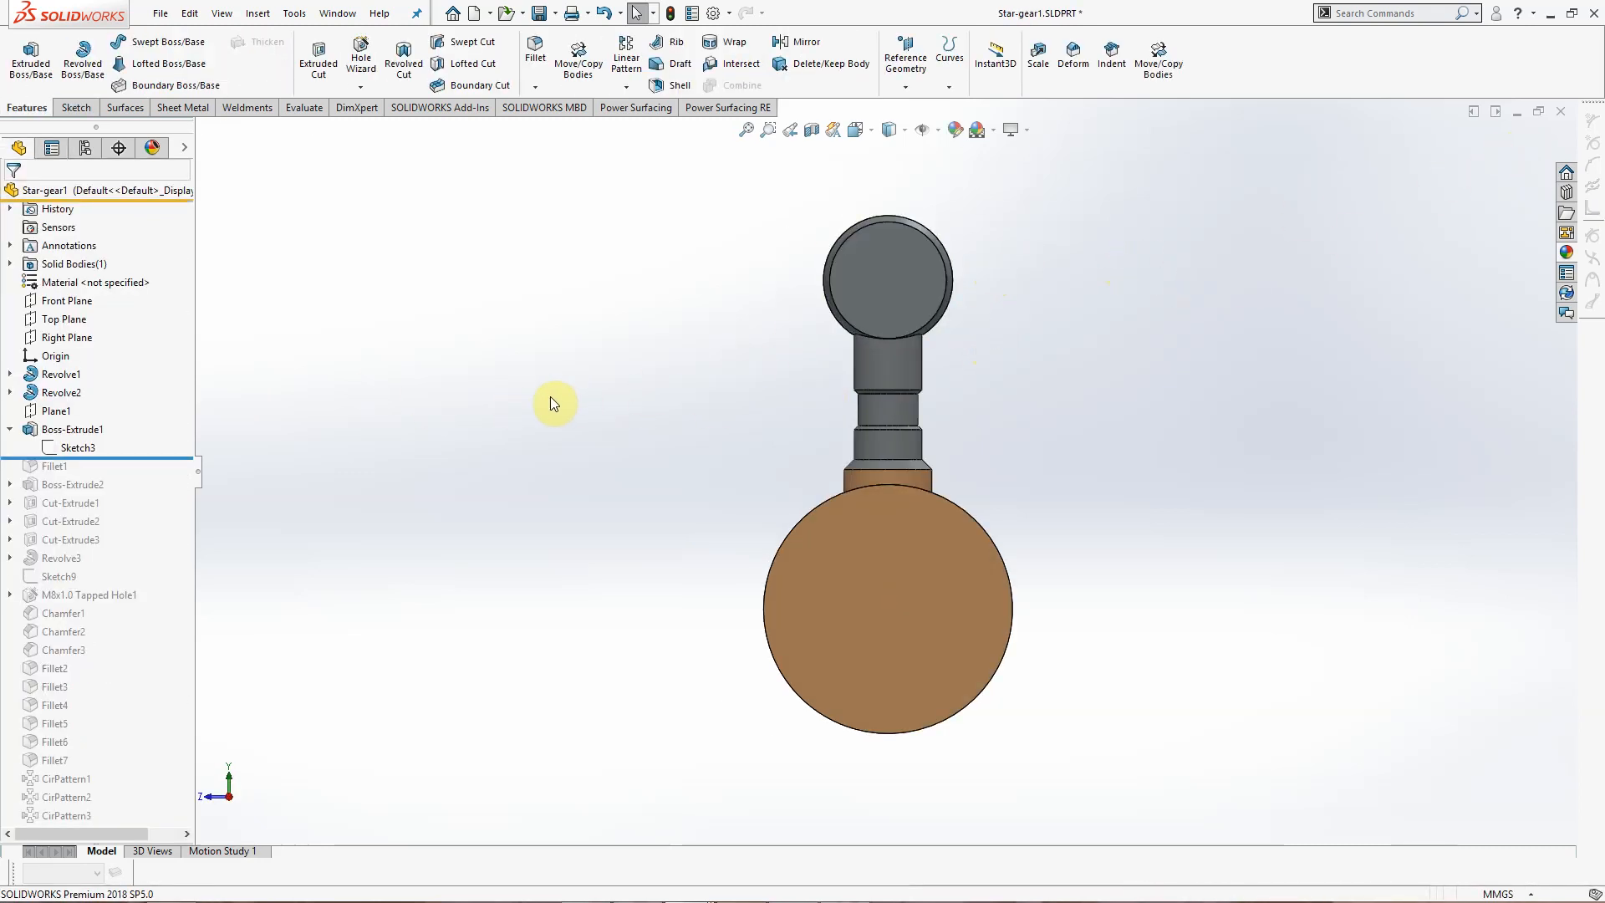
{"action": "left_click", "coordinate": [11, 429]}
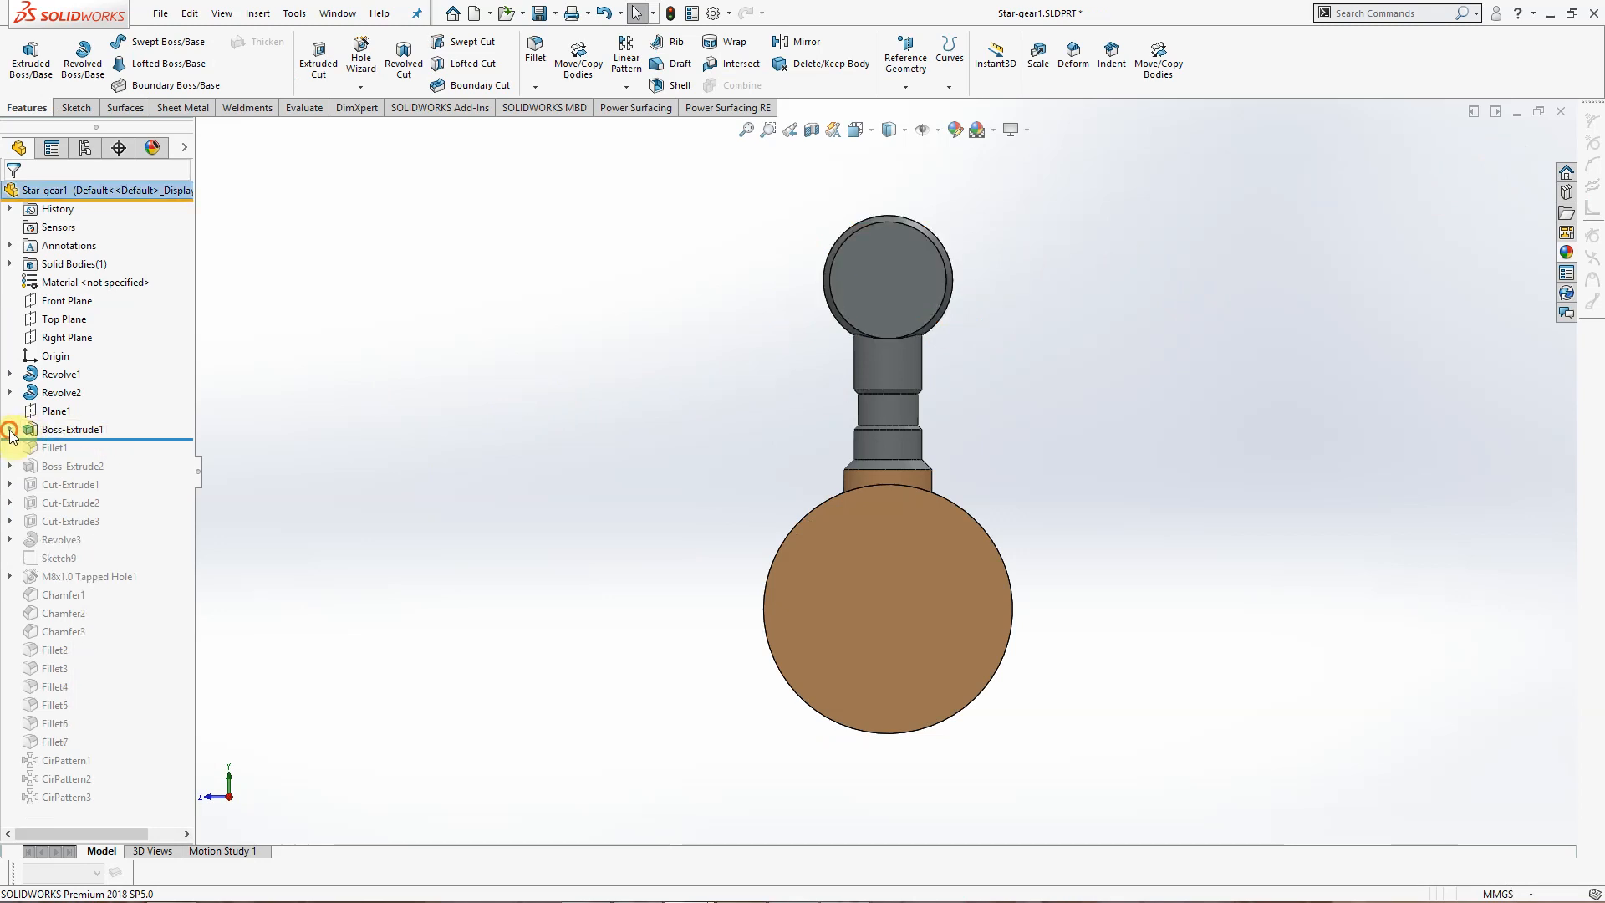
Step: Review Boss-Extrude1's end condition, depth and draft angle against its preview, and close the definition without changes
{"action": "left_click", "coordinate": [84, 435]}
{"action": "left_click", "coordinate": [97, 387]}
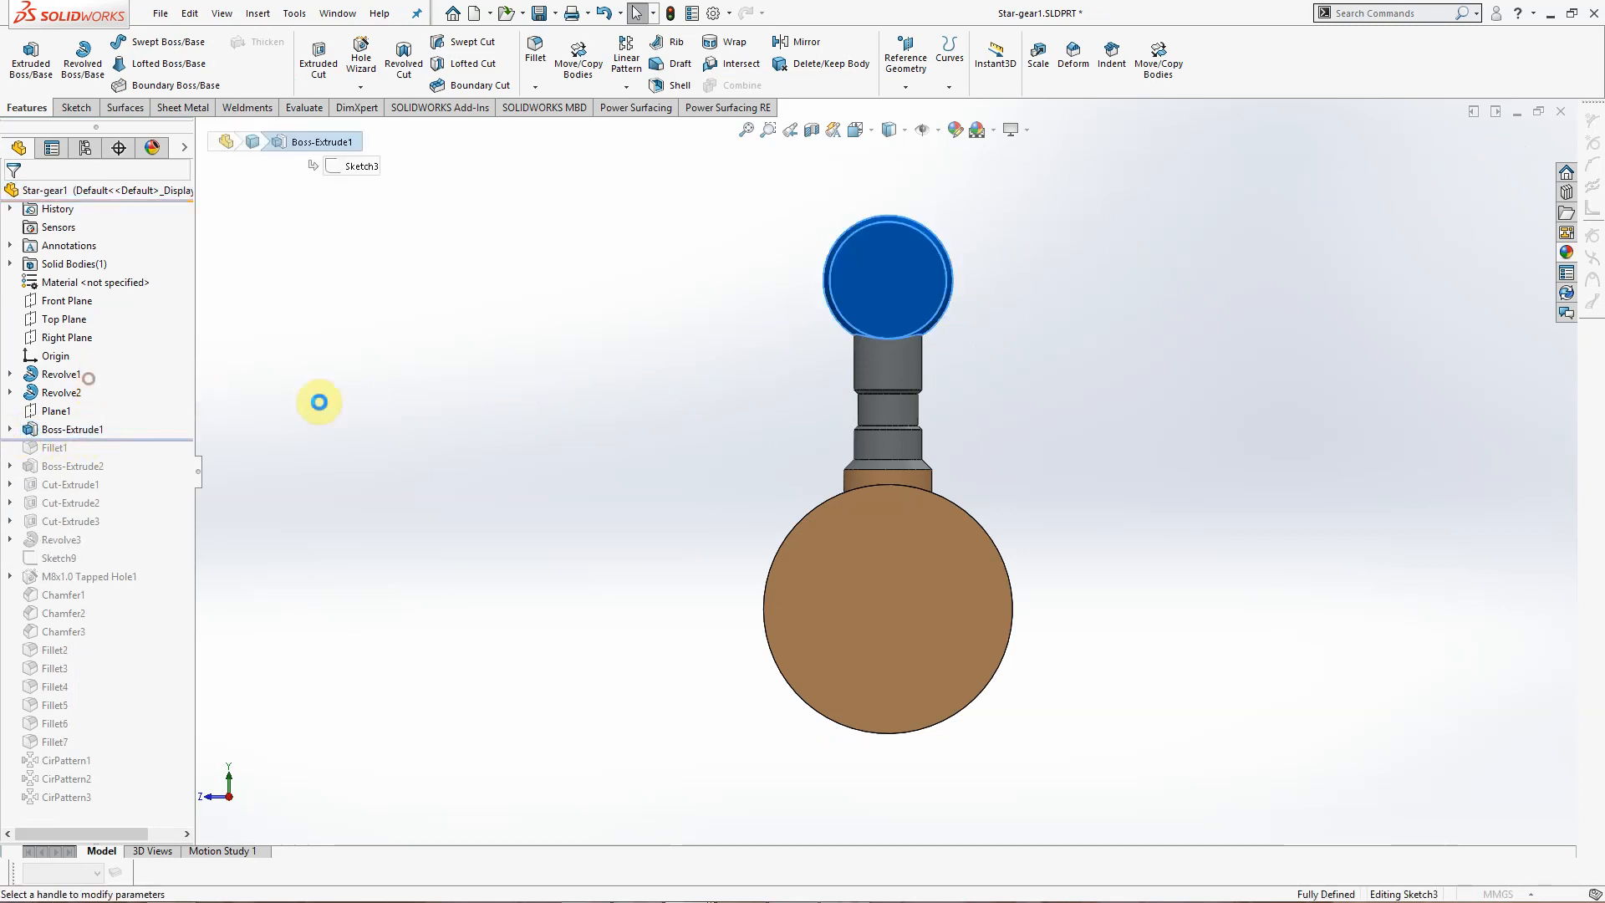
{"action": "middle_click_drag", "start_coordinate": [634, 452], "coordinate": [897, 387]}
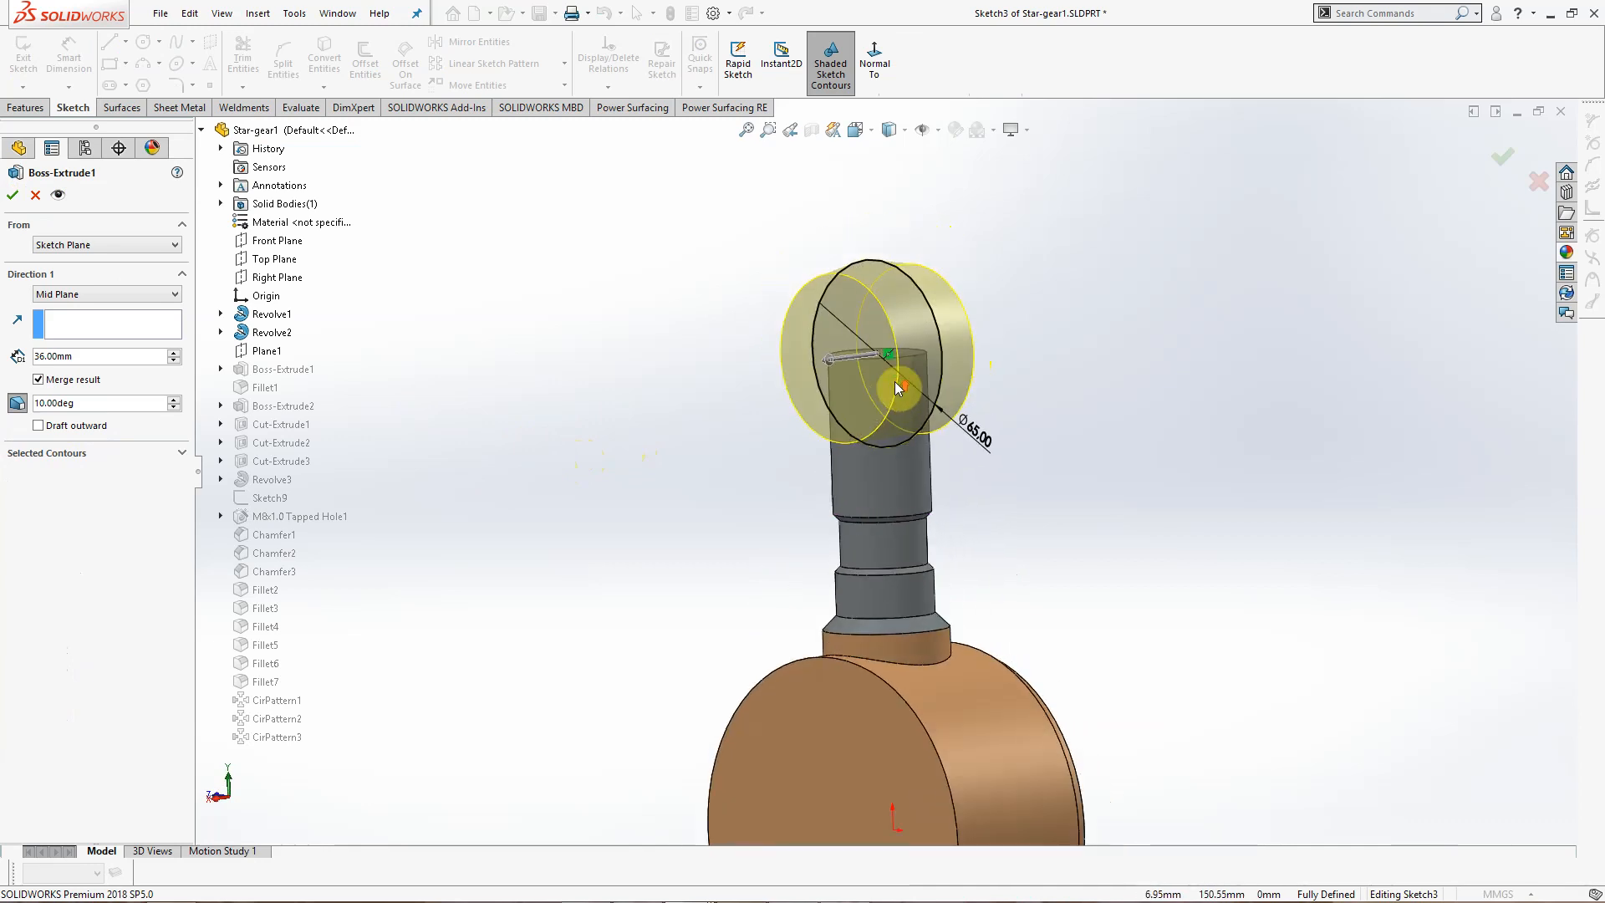
{"action": "mouse_move", "coordinate": [983, 504]}
{"action": "middle_mouse_down"}
{"action": "mouse_move", "coordinate": [982, 459]}
{"action": "mouse_move", "coordinate": [1006, 466]}
{"action": "mouse_move", "coordinate": [953, 500]}
{"action": "middle_mouse_up"}
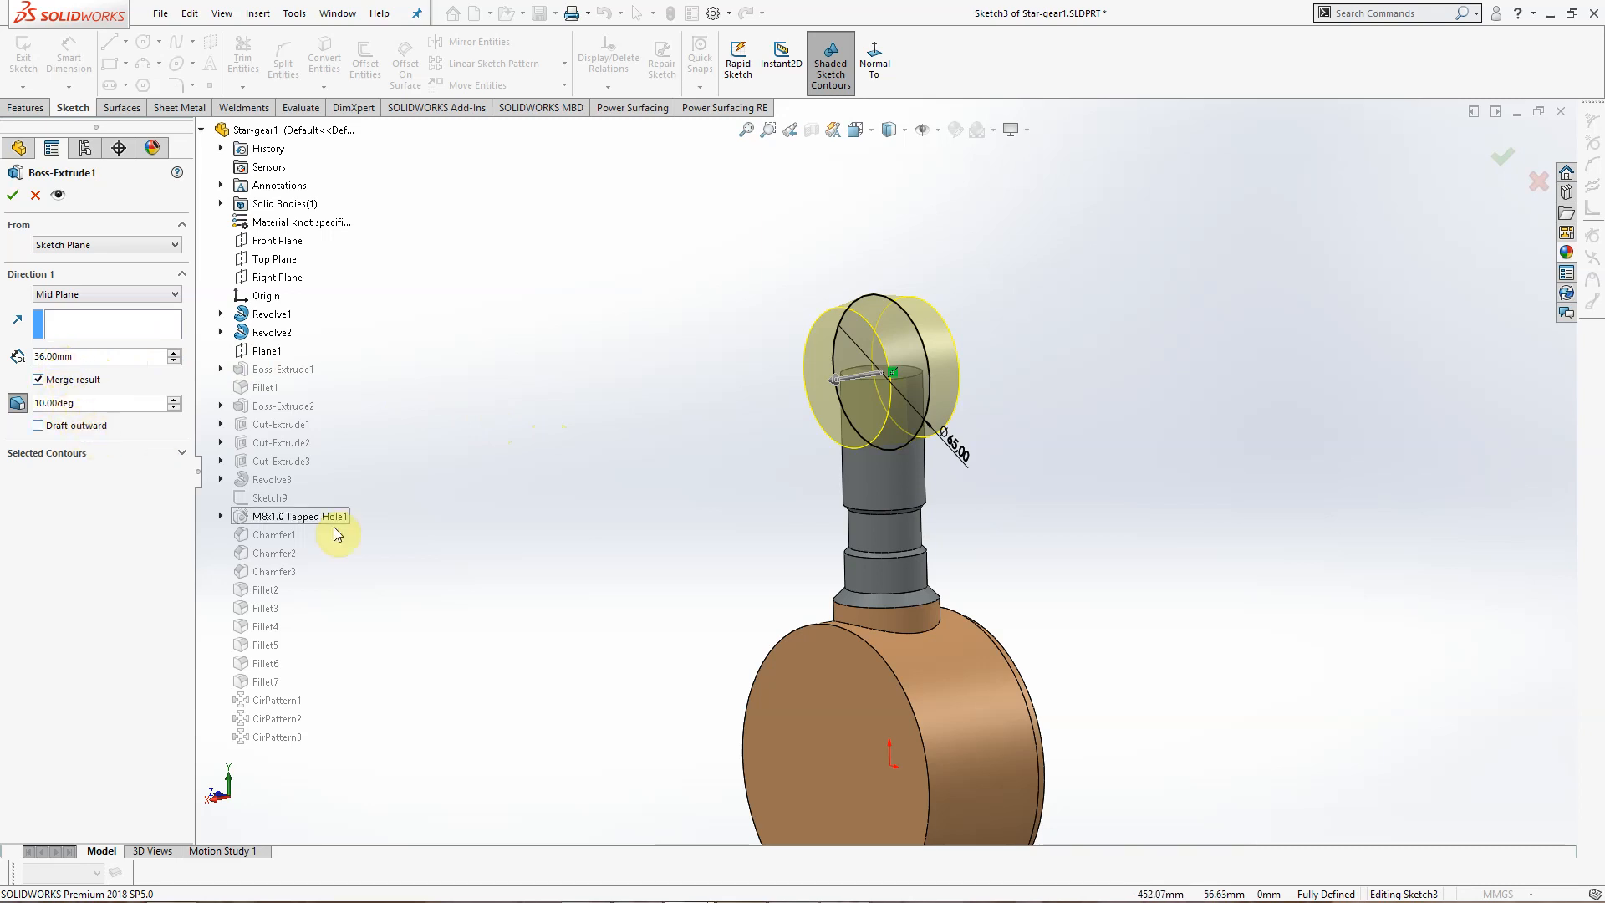
{"action": "mouse_move", "coordinate": [589, 573]}
{"action": "middle_mouse_down"}
{"action": "mouse_move", "coordinate": [526, 530]}
{"action": "mouse_move", "coordinate": [587, 557]}
{"action": "middle_mouse_up"}
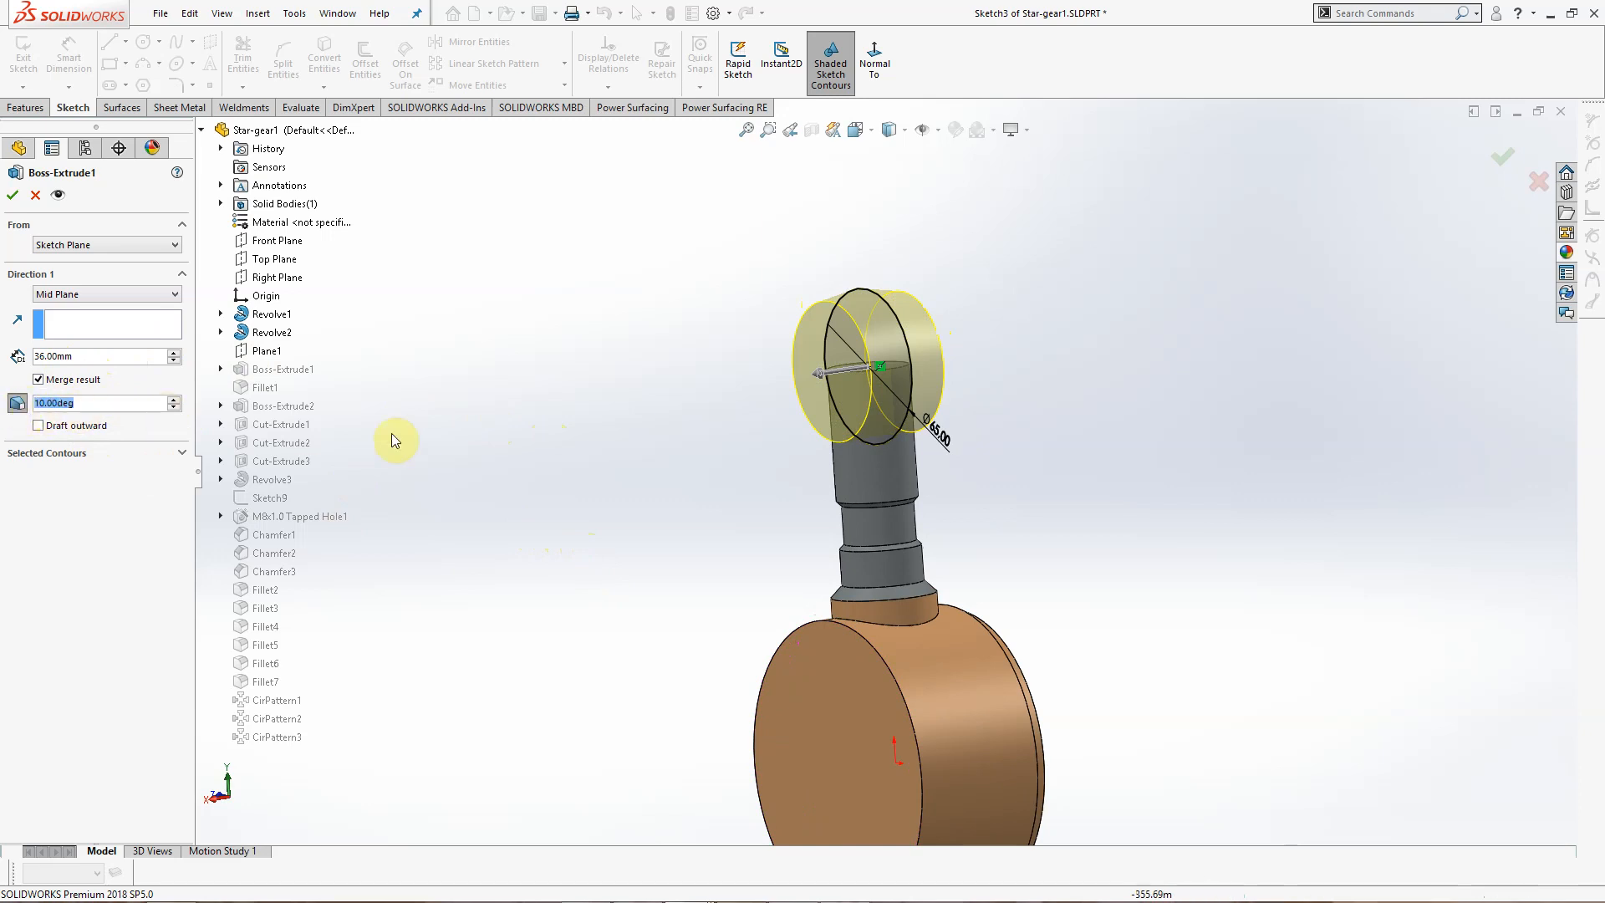
{"action": "middle_click_drag", "start_coordinate": [395, 441], "coordinate": [557, 505]}
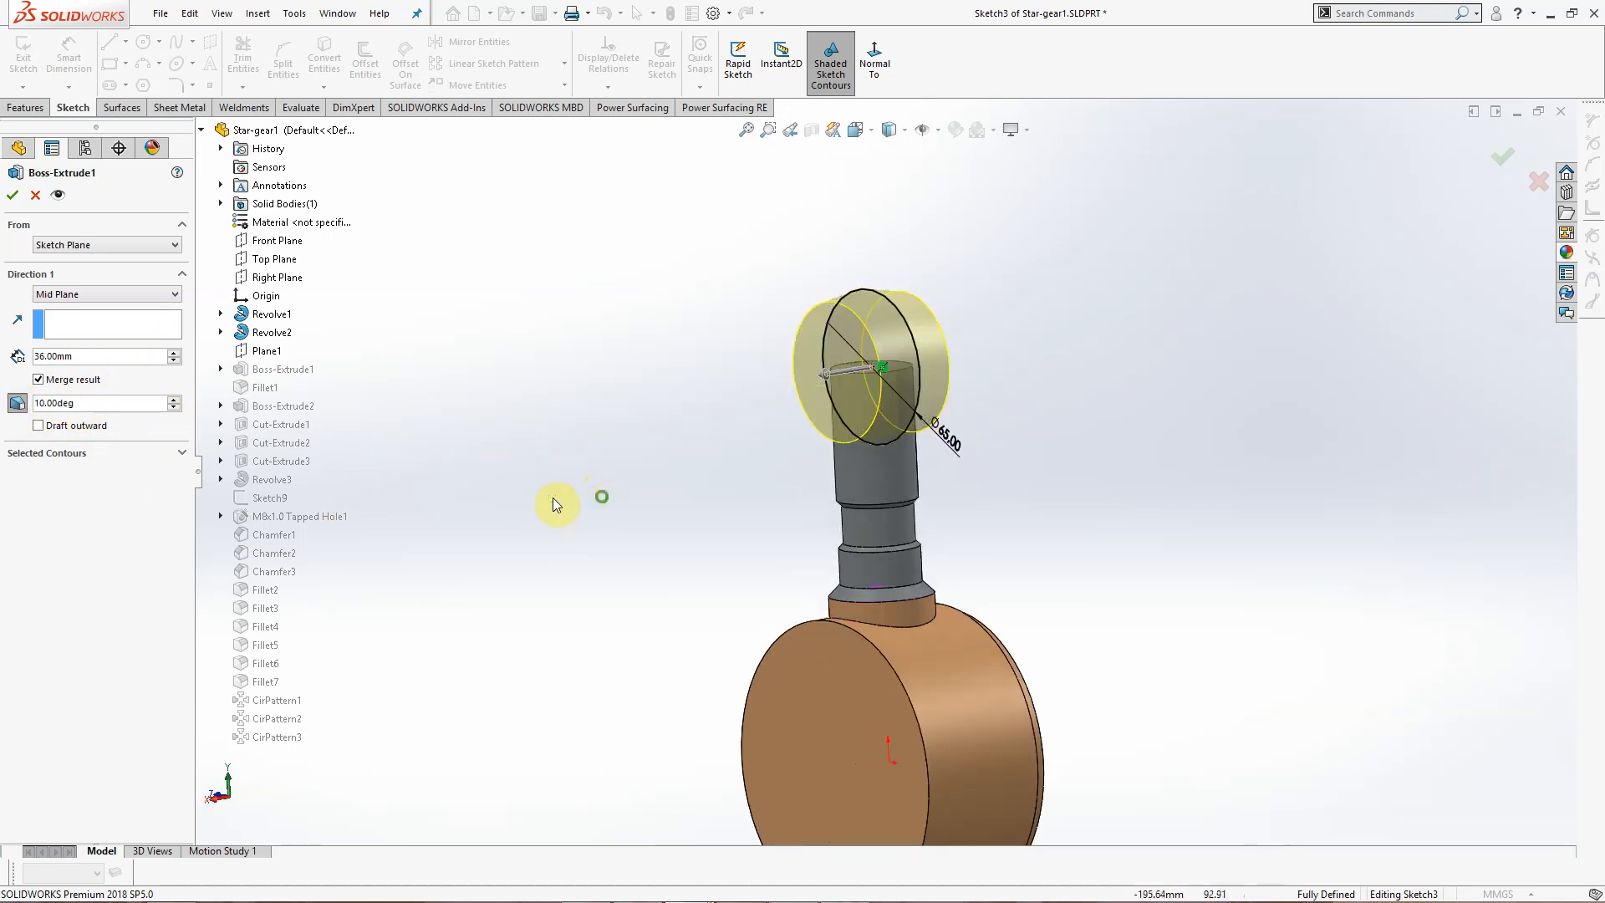
{"action": "left_click", "coordinate": [34, 198]}
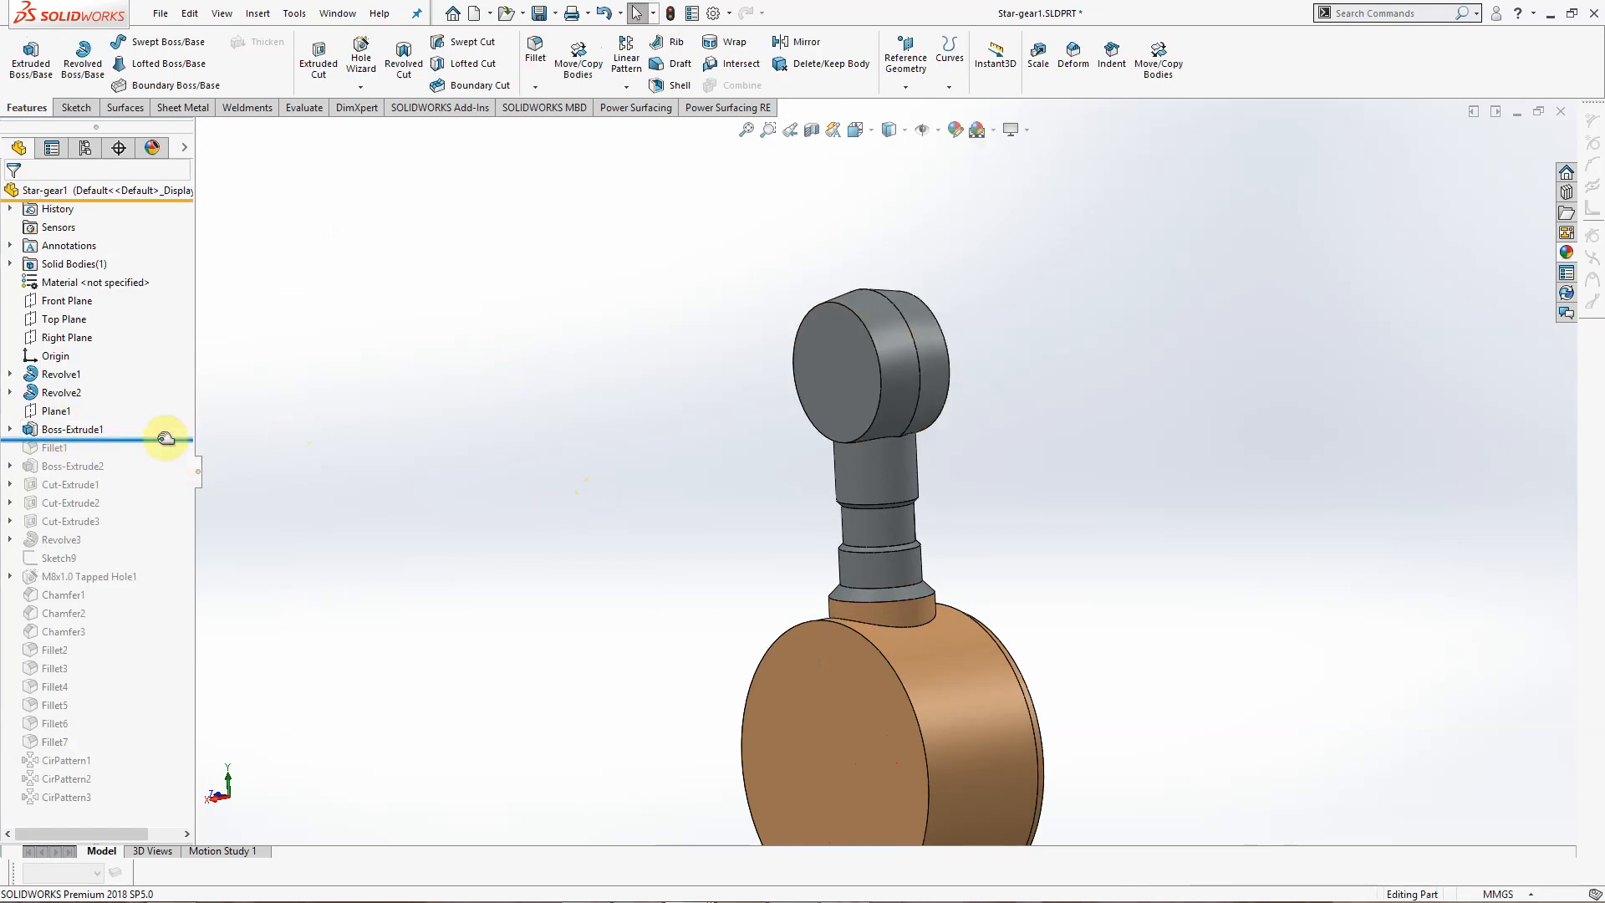
Step: Roll the part forward to include Fillet1 and review its edge selection and radius, keeping the fillet's settings
{"action": "middle_click_drag", "start_coordinate": [481, 574], "coordinate": [448, 452]}
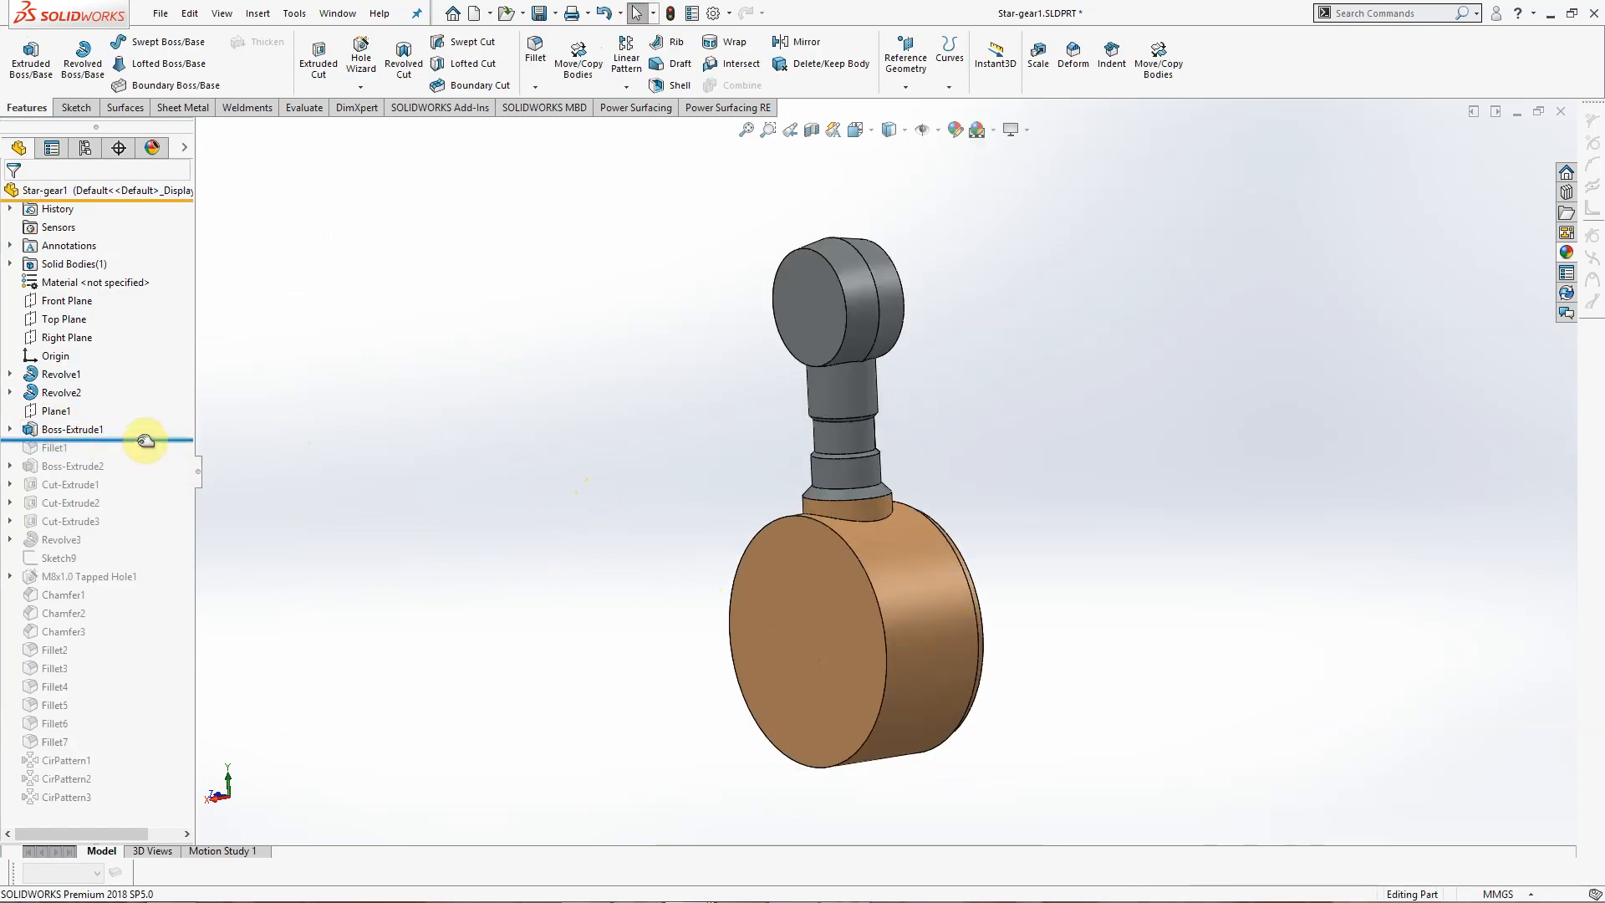
{"action": "left_click_drag", "start_coordinate": [145, 441], "coordinate": [136, 456]}
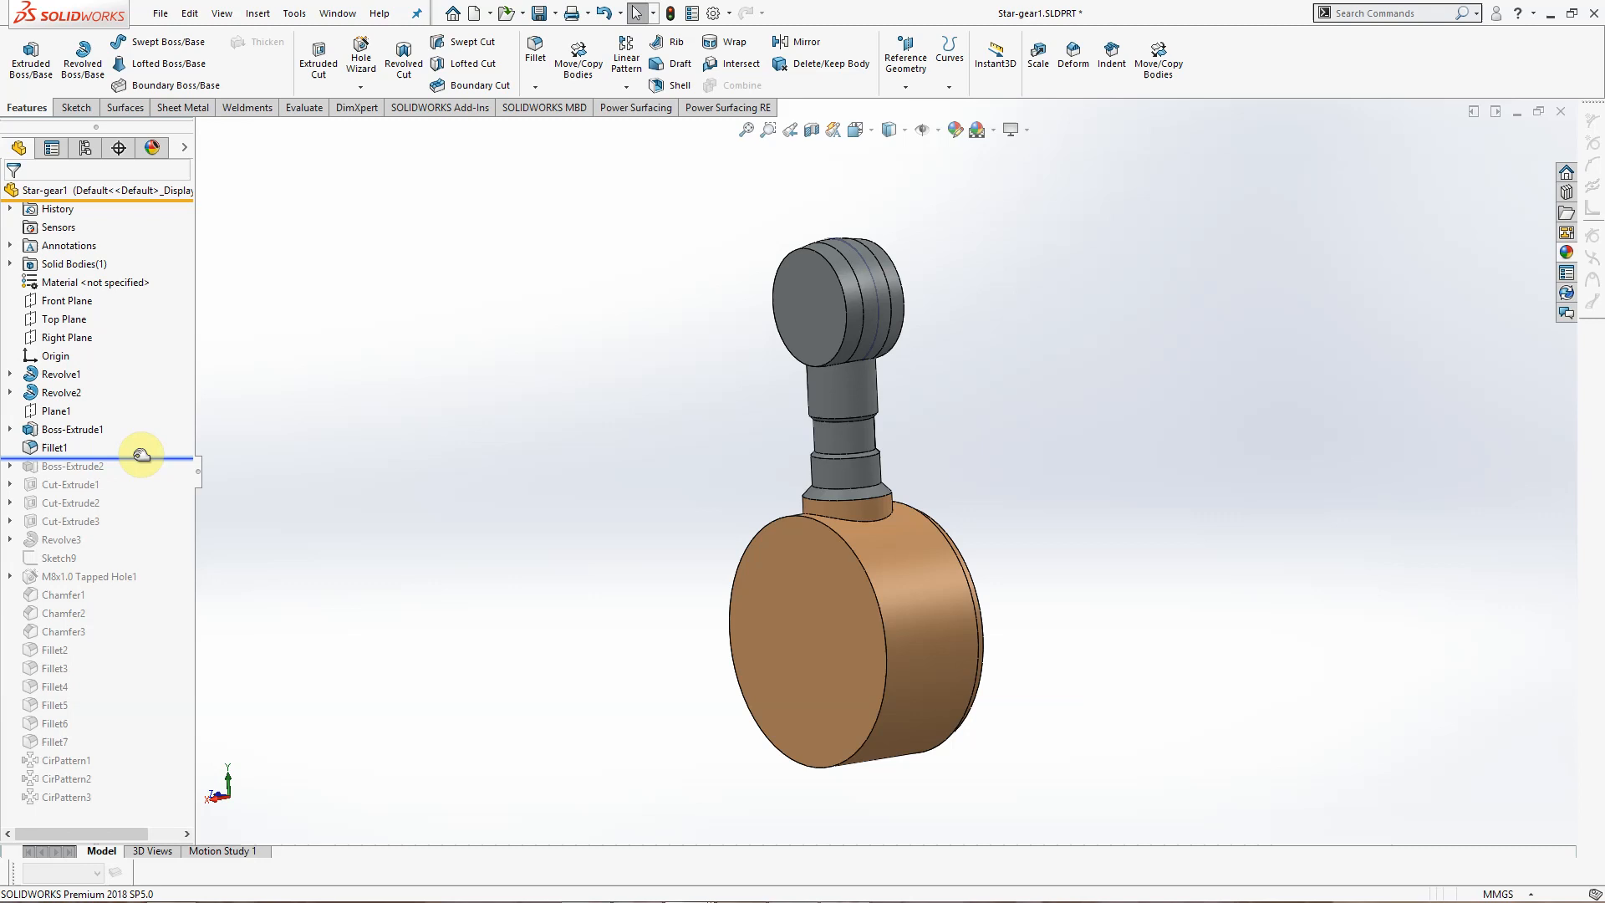
{"action": "left_click", "coordinate": [52, 449]}
{"action": "left_click", "coordinate": [118, 396]}
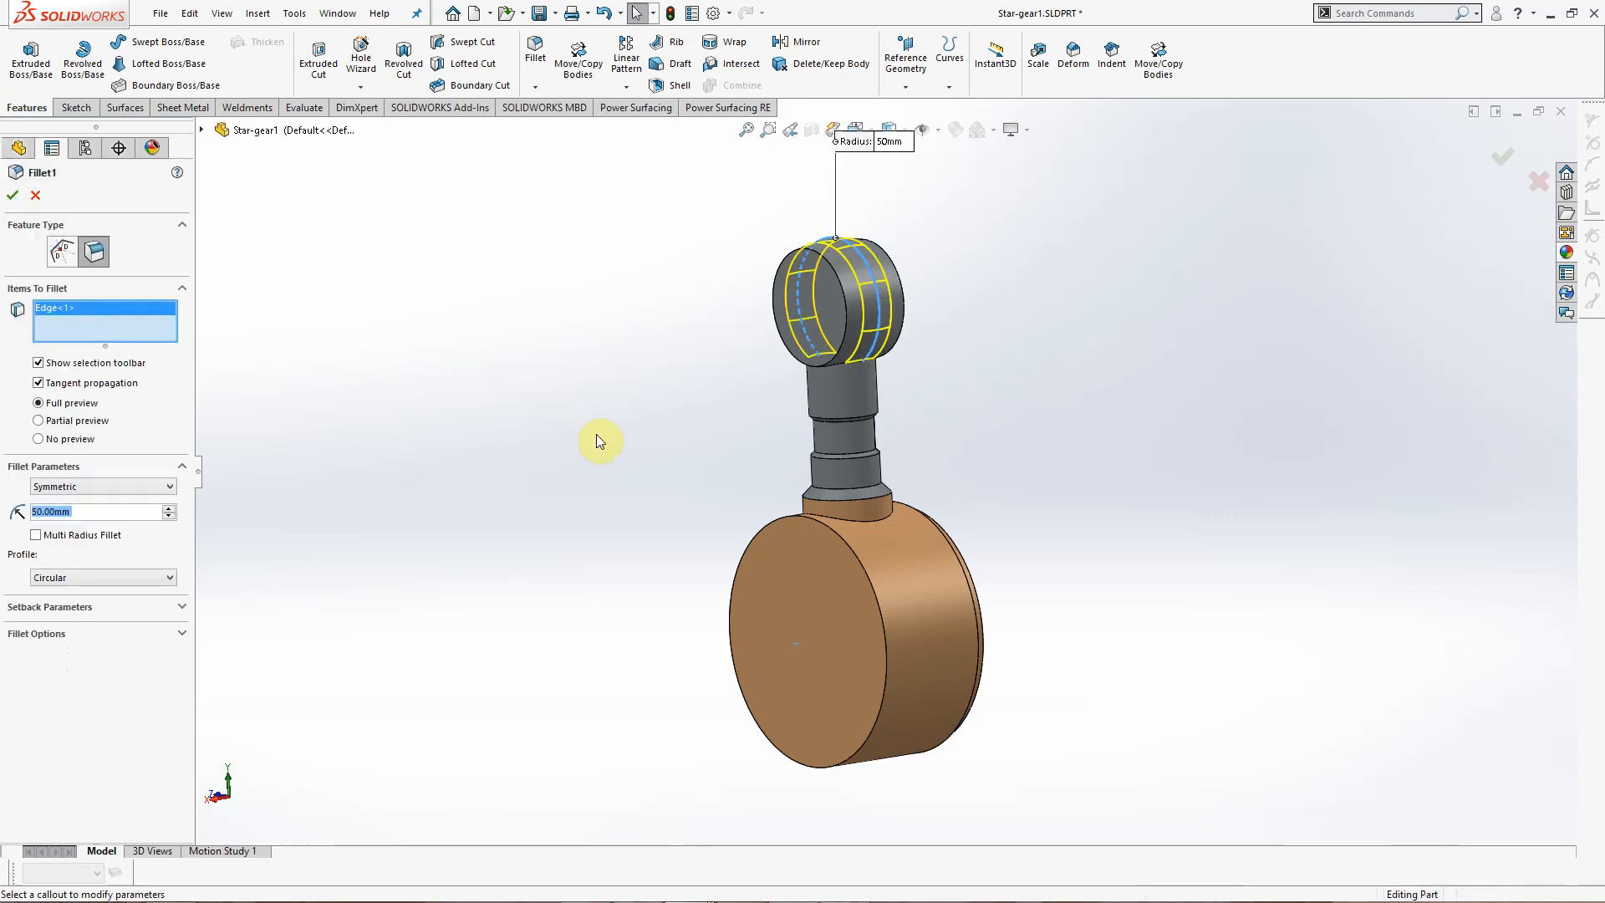
{"action": "middle_click_drag", "start_coordinate": [551, 442], "coordinate": [940, 597]}
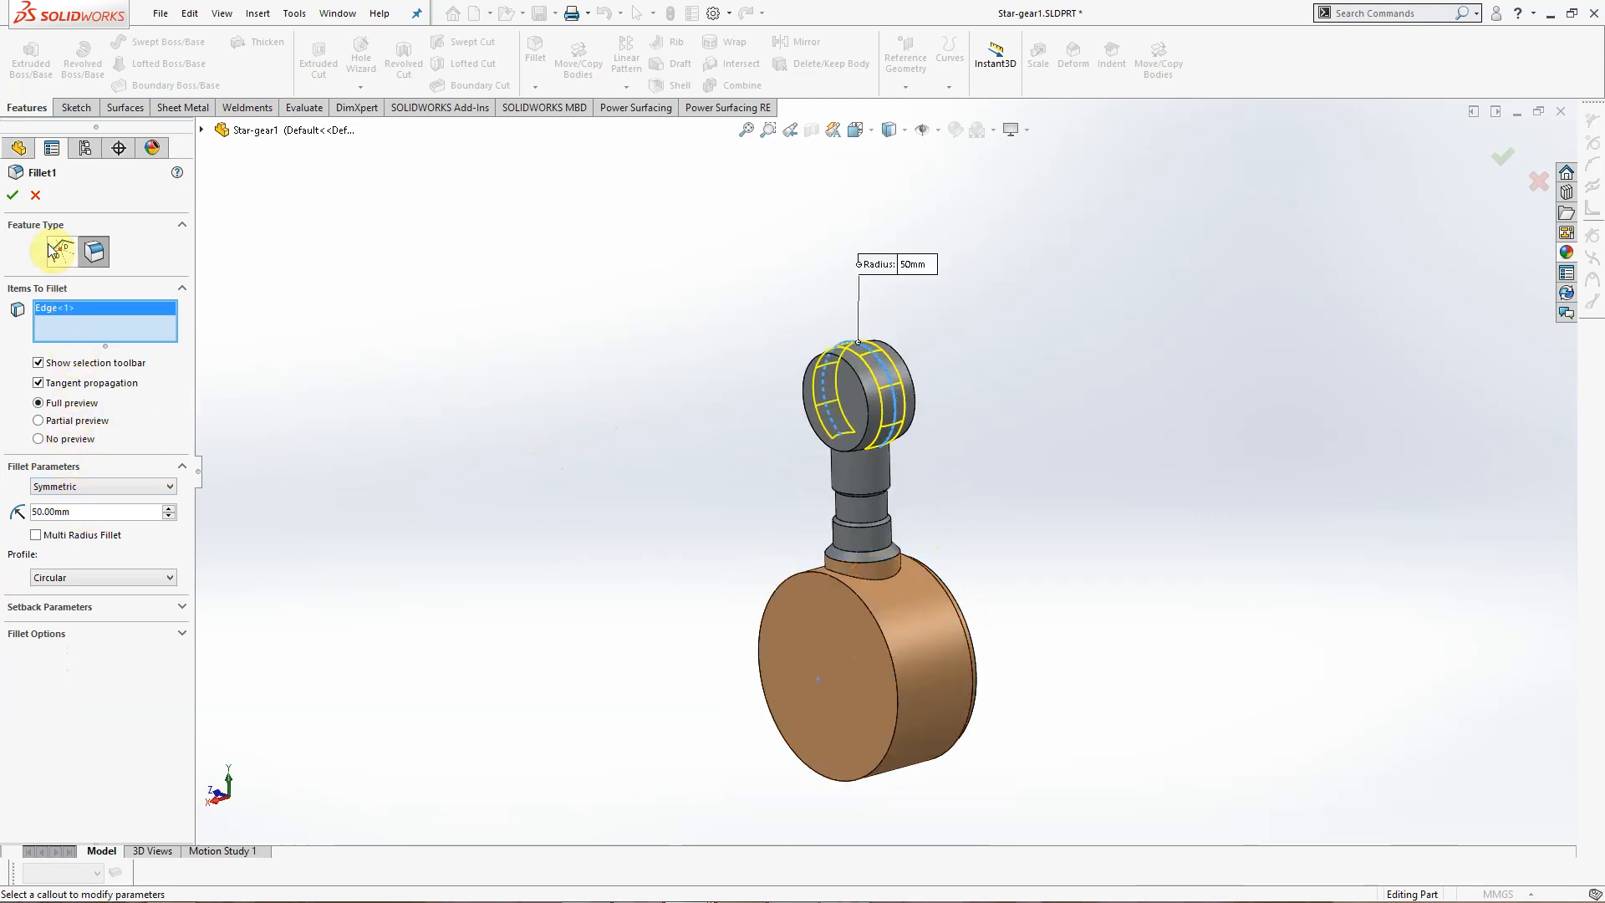
{"action": "left_click", "coordinate": [12, 196]}
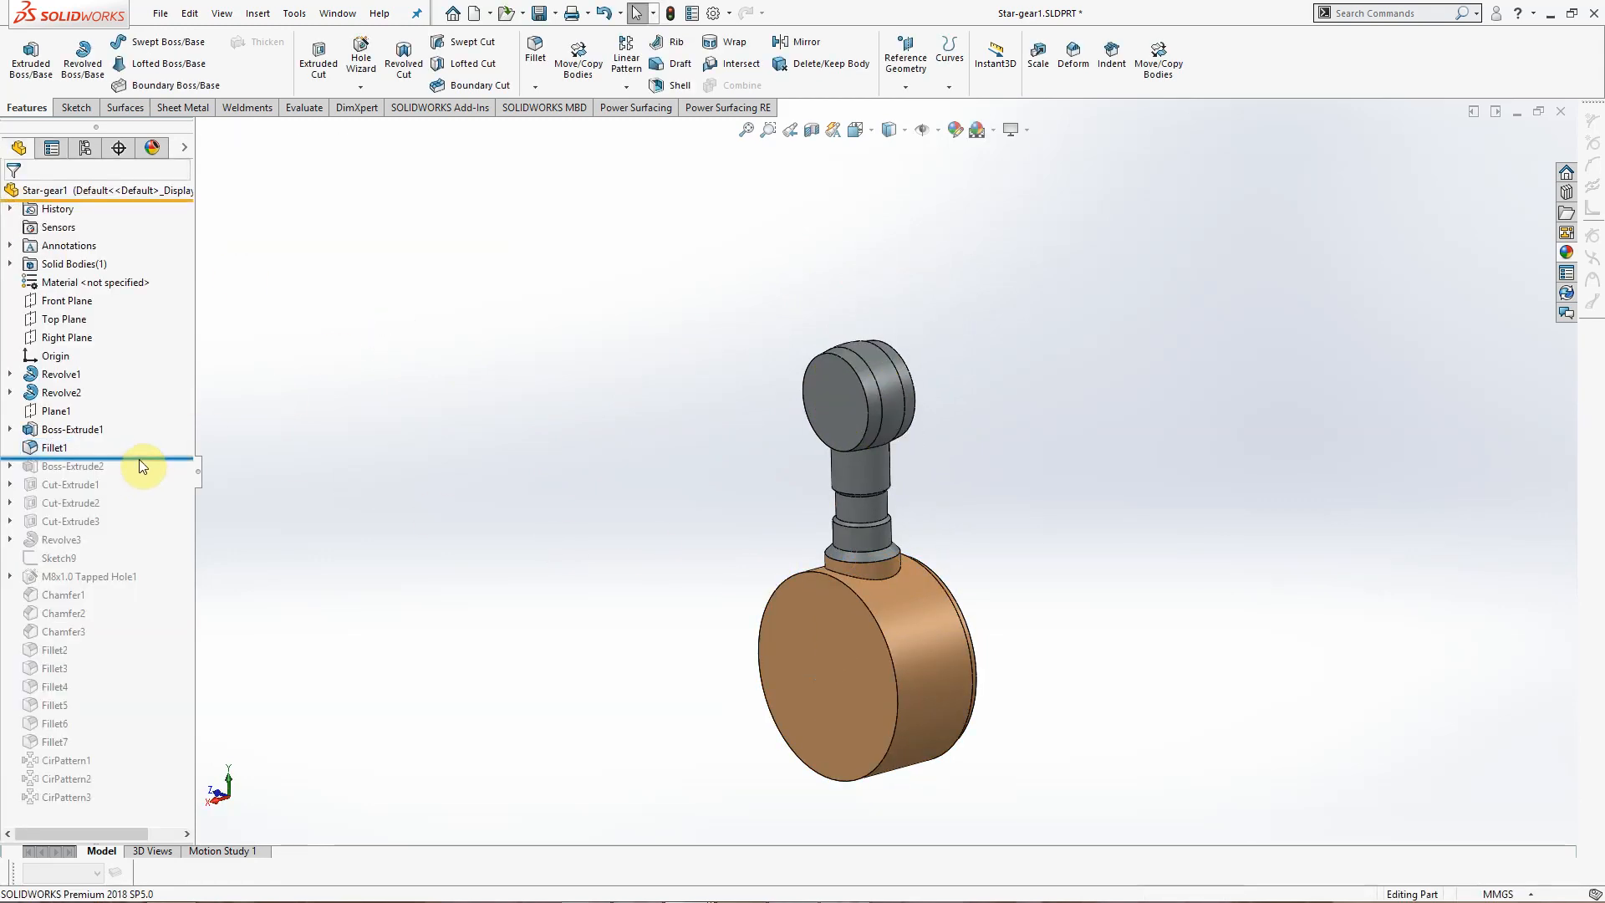
Step: Roll the part forward to include Boss-Extrude2 and check which plane its Sketch4 lies on without reassigning it
{"action": "left_click_drag", "start_coordinate": [139, 460], "coordinate": [143, 475]}
{"action": "left_click", "coordinate": [10, 467]}
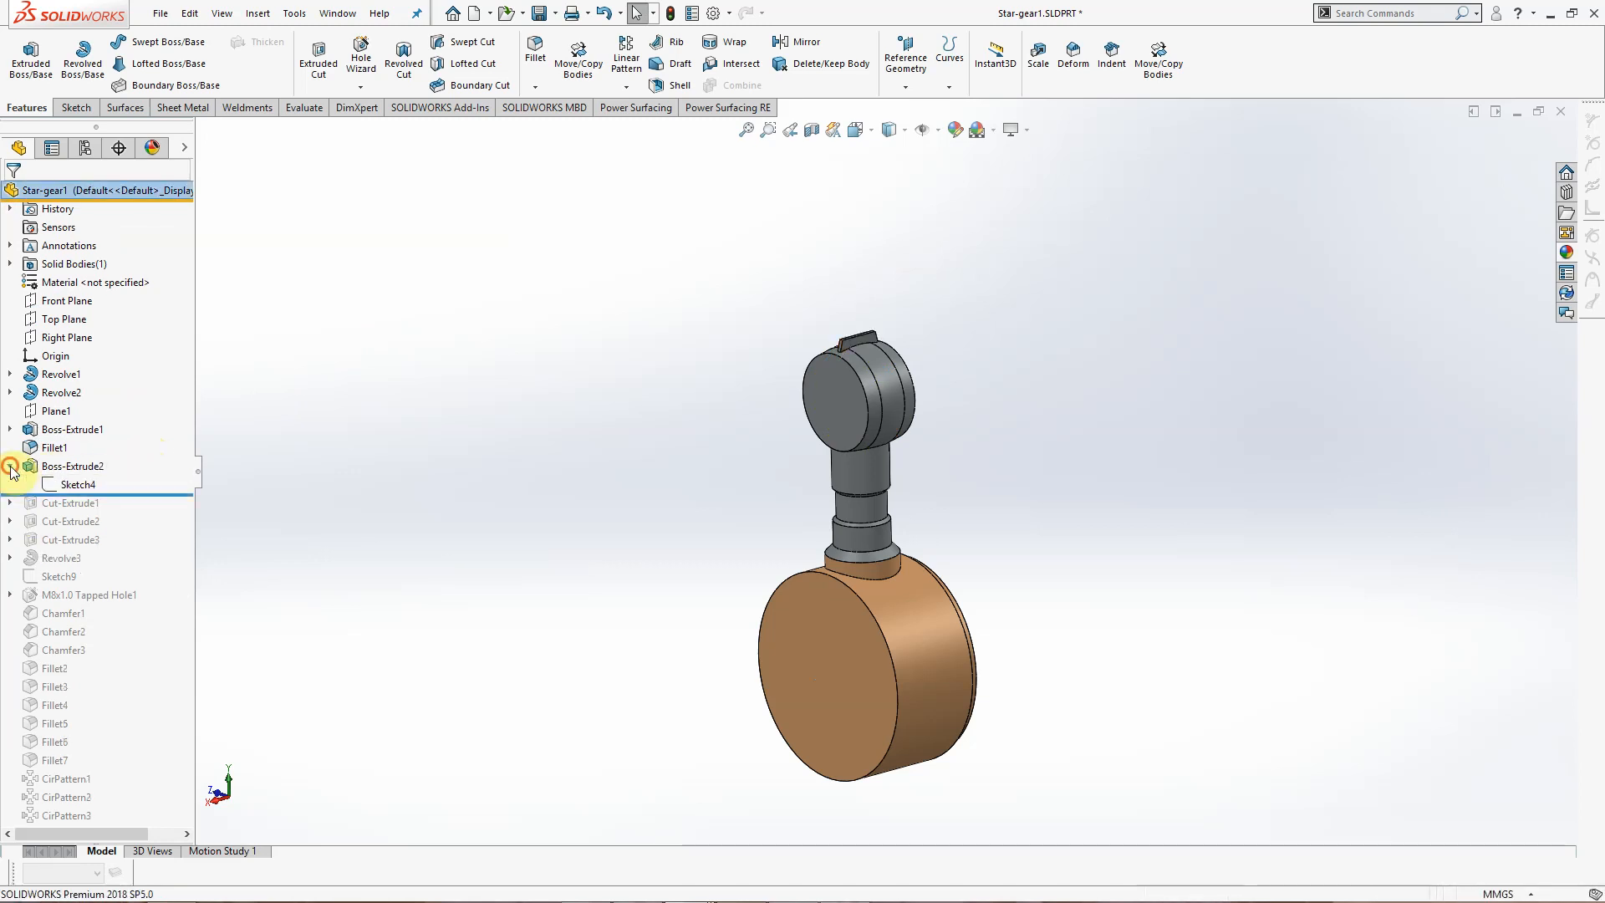
{"action": "left_click", "coordinate": [77, 487]}
{"action": "left_click", "coordinate": [118, 439]}
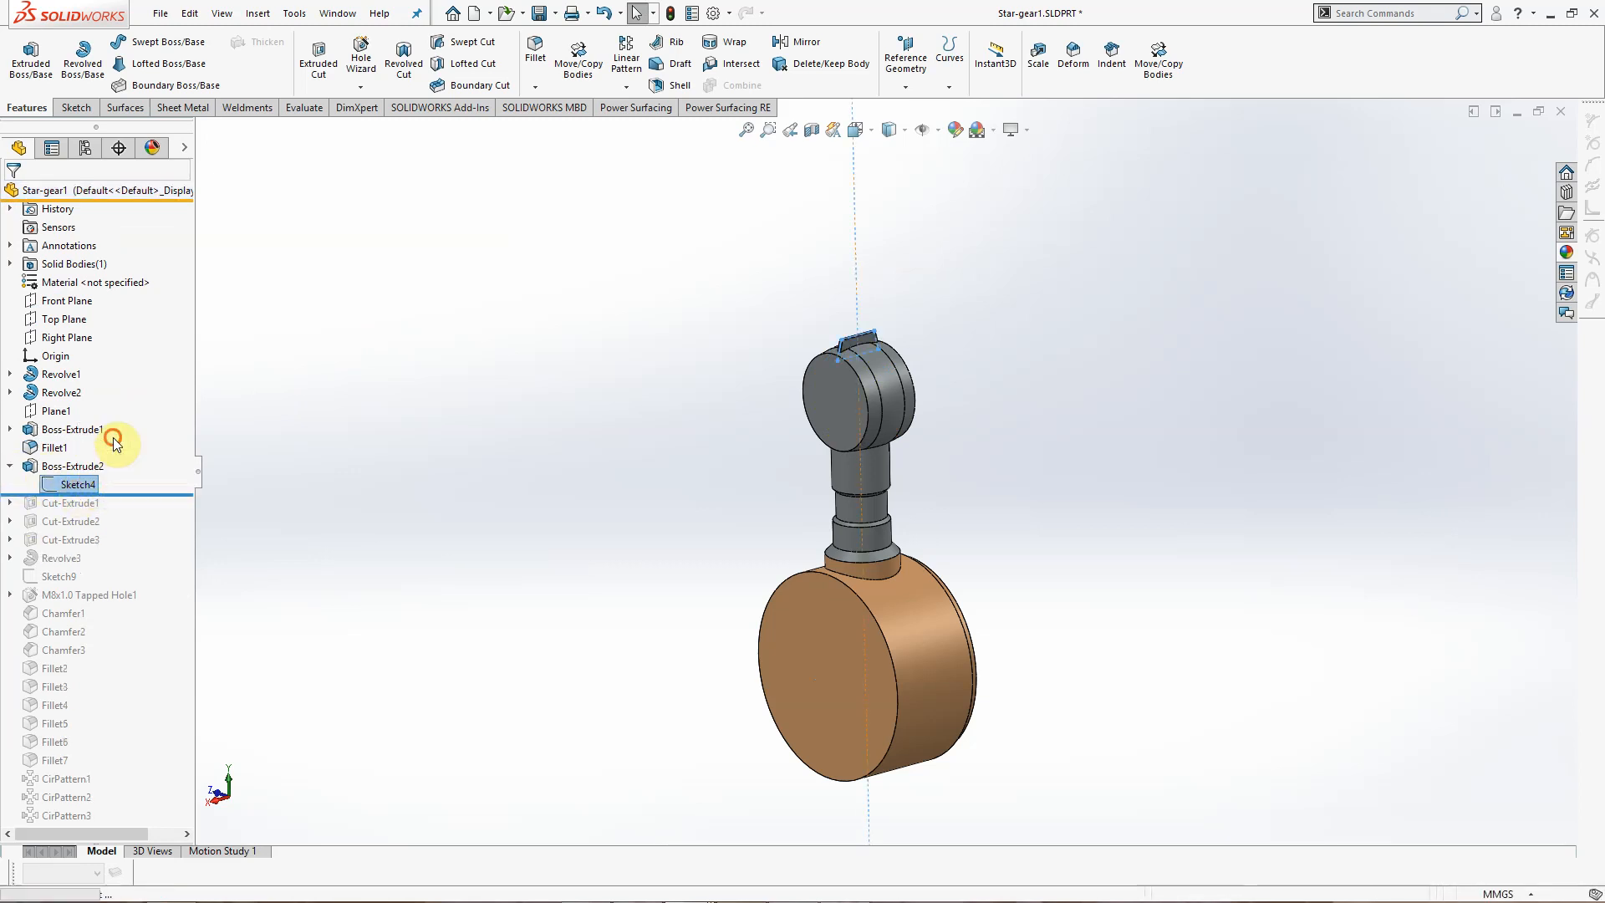
{"action": "middle_click_drag", "start_coordinate": [694, 567], "coordinate": [657, 524]}
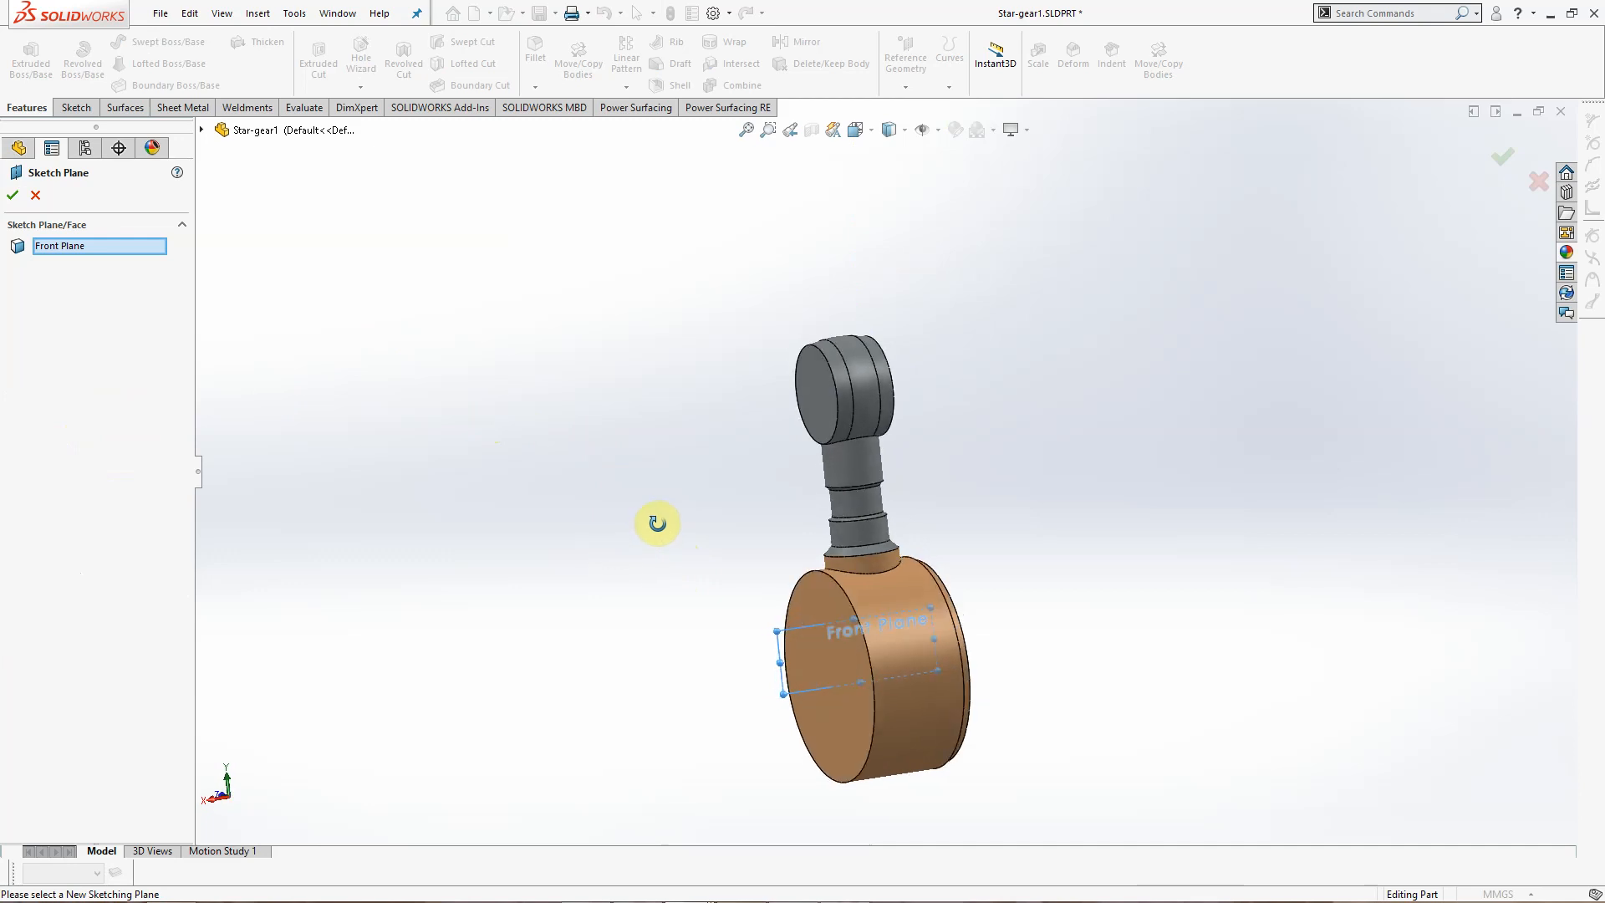
{"action": "left_click", "coordinate": [35, 195]}
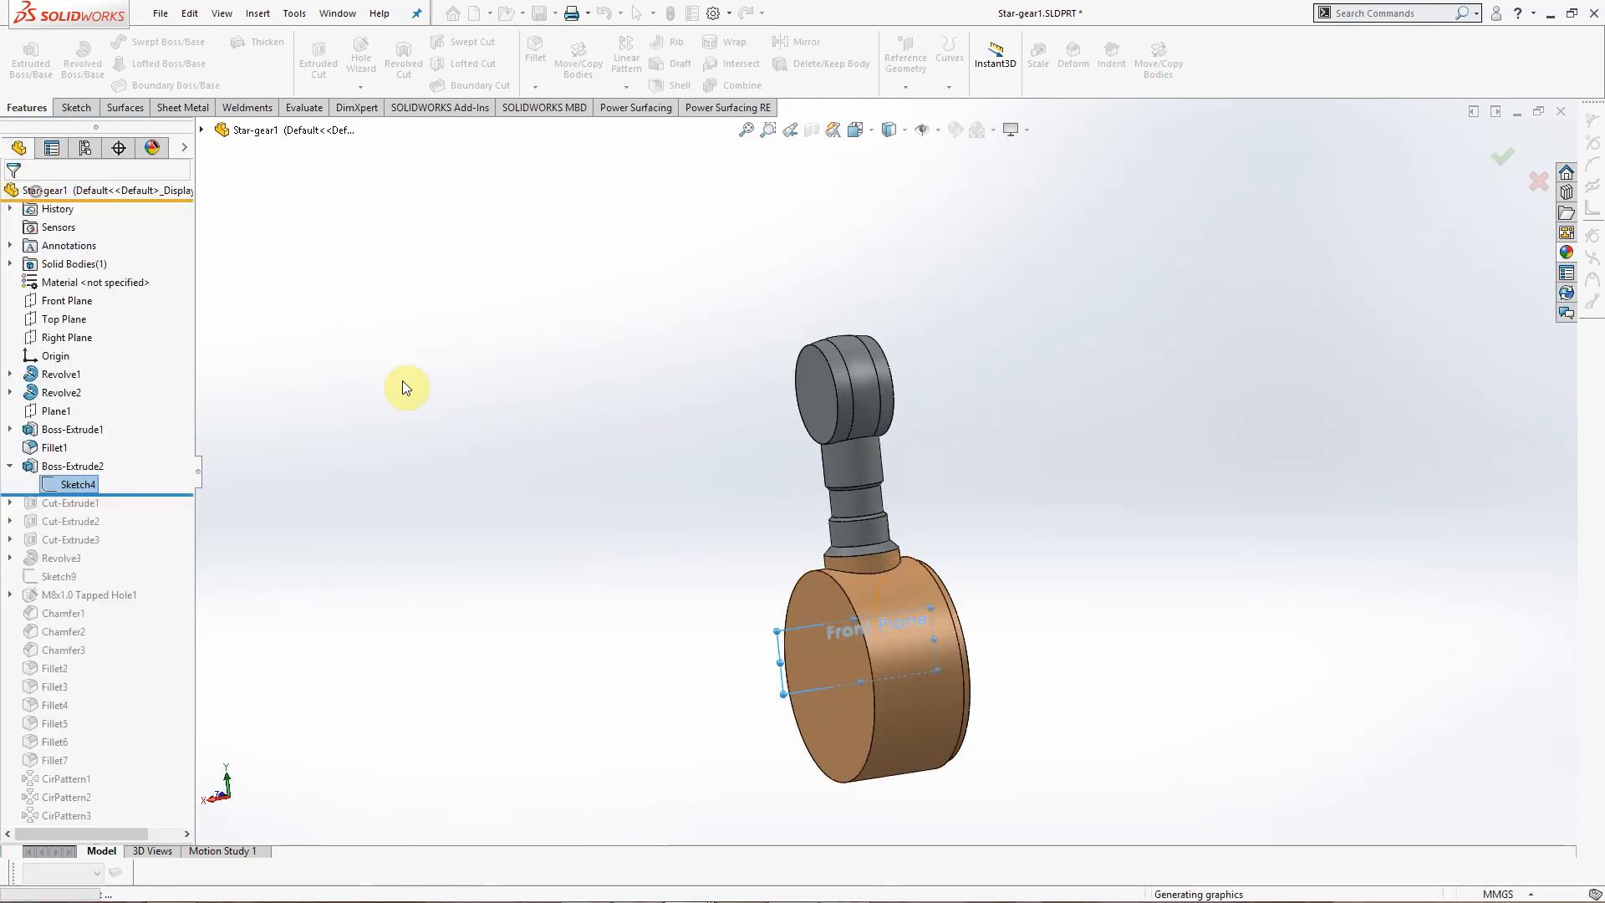
Step: Open Sketch4 of Boss-Extrude2, examine the trapezoid's height-position and angle dimensions, nudging the angle dimension closer to the profile, and exit the sketch
{"action": "left_click", "coordinate": [83, 492]}
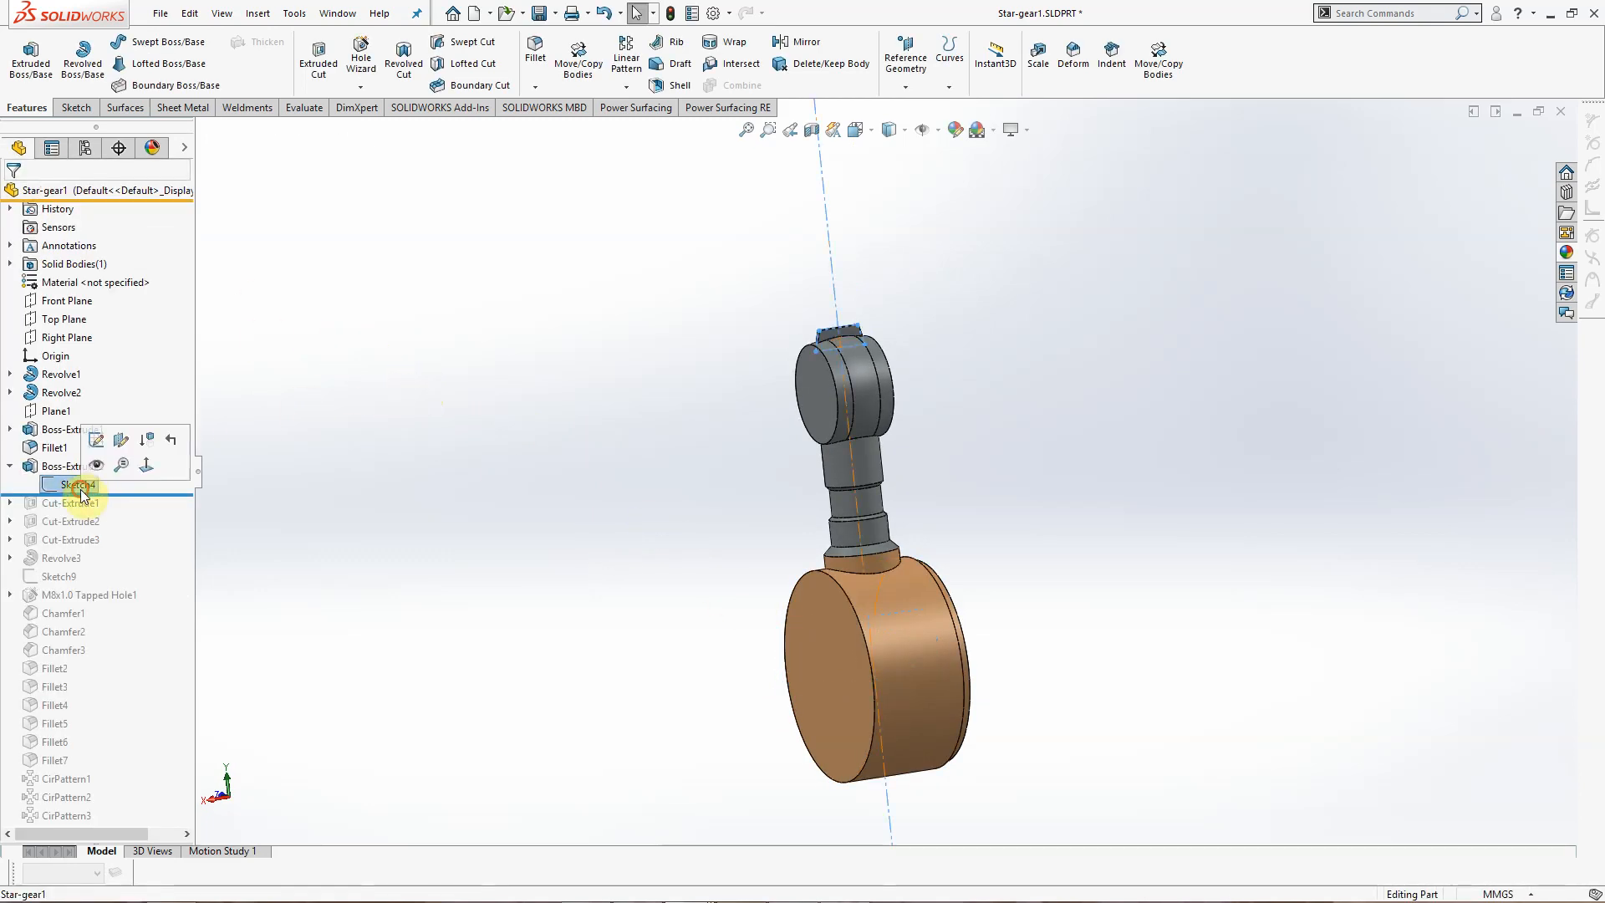
{"action": "left_click", "coordinate": [97, 441]}
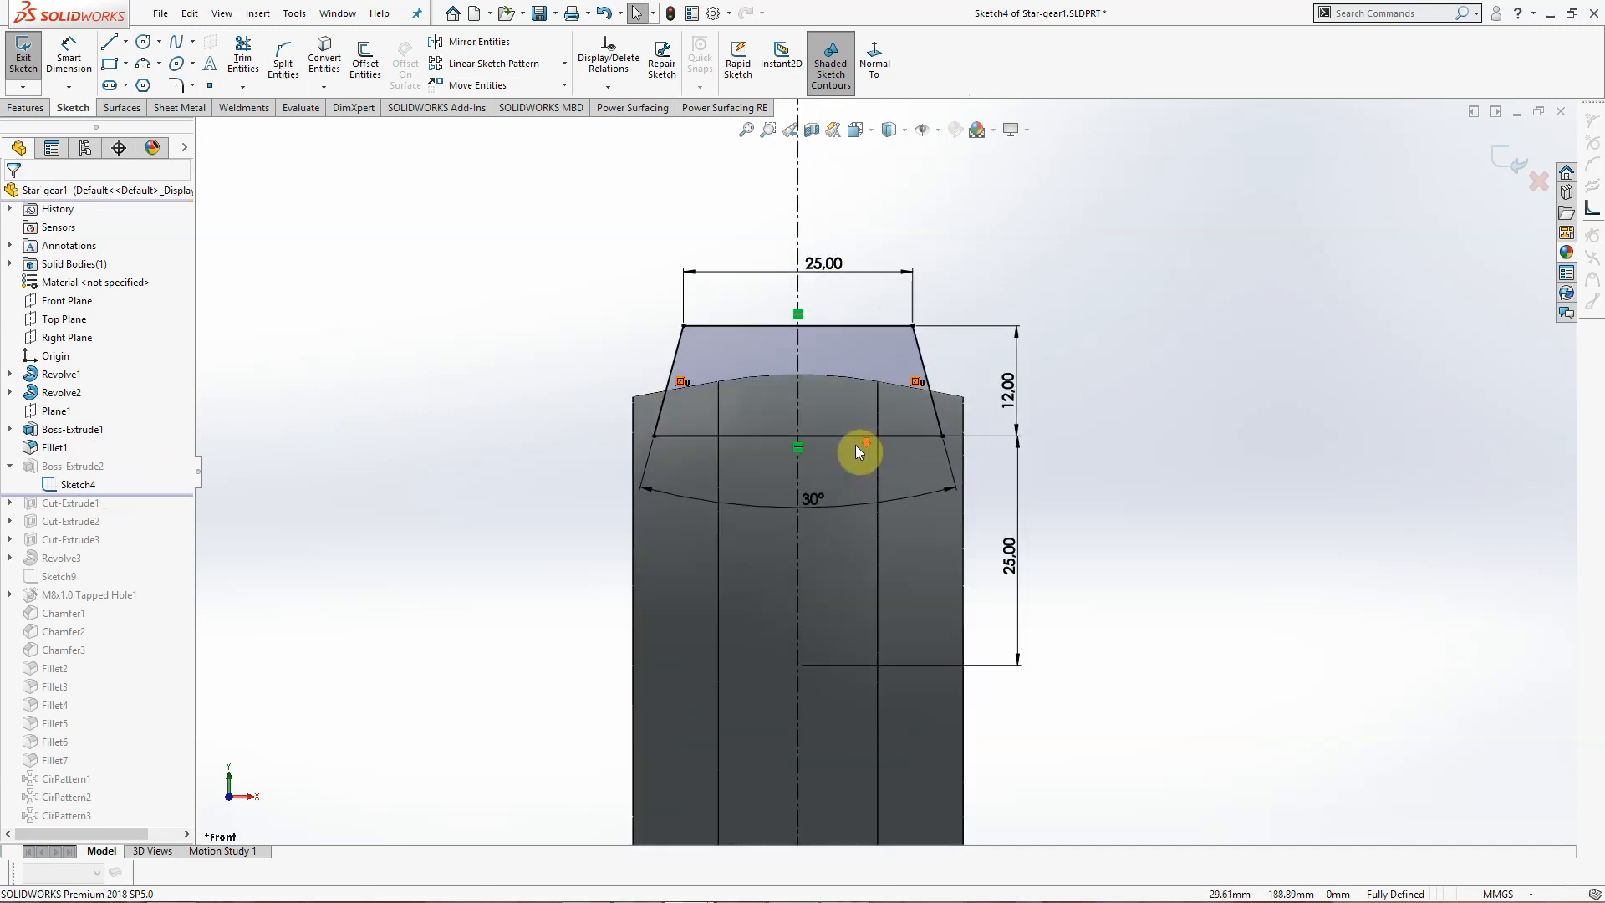
{"action": "left_click", "coordinate": [1005, 562]}
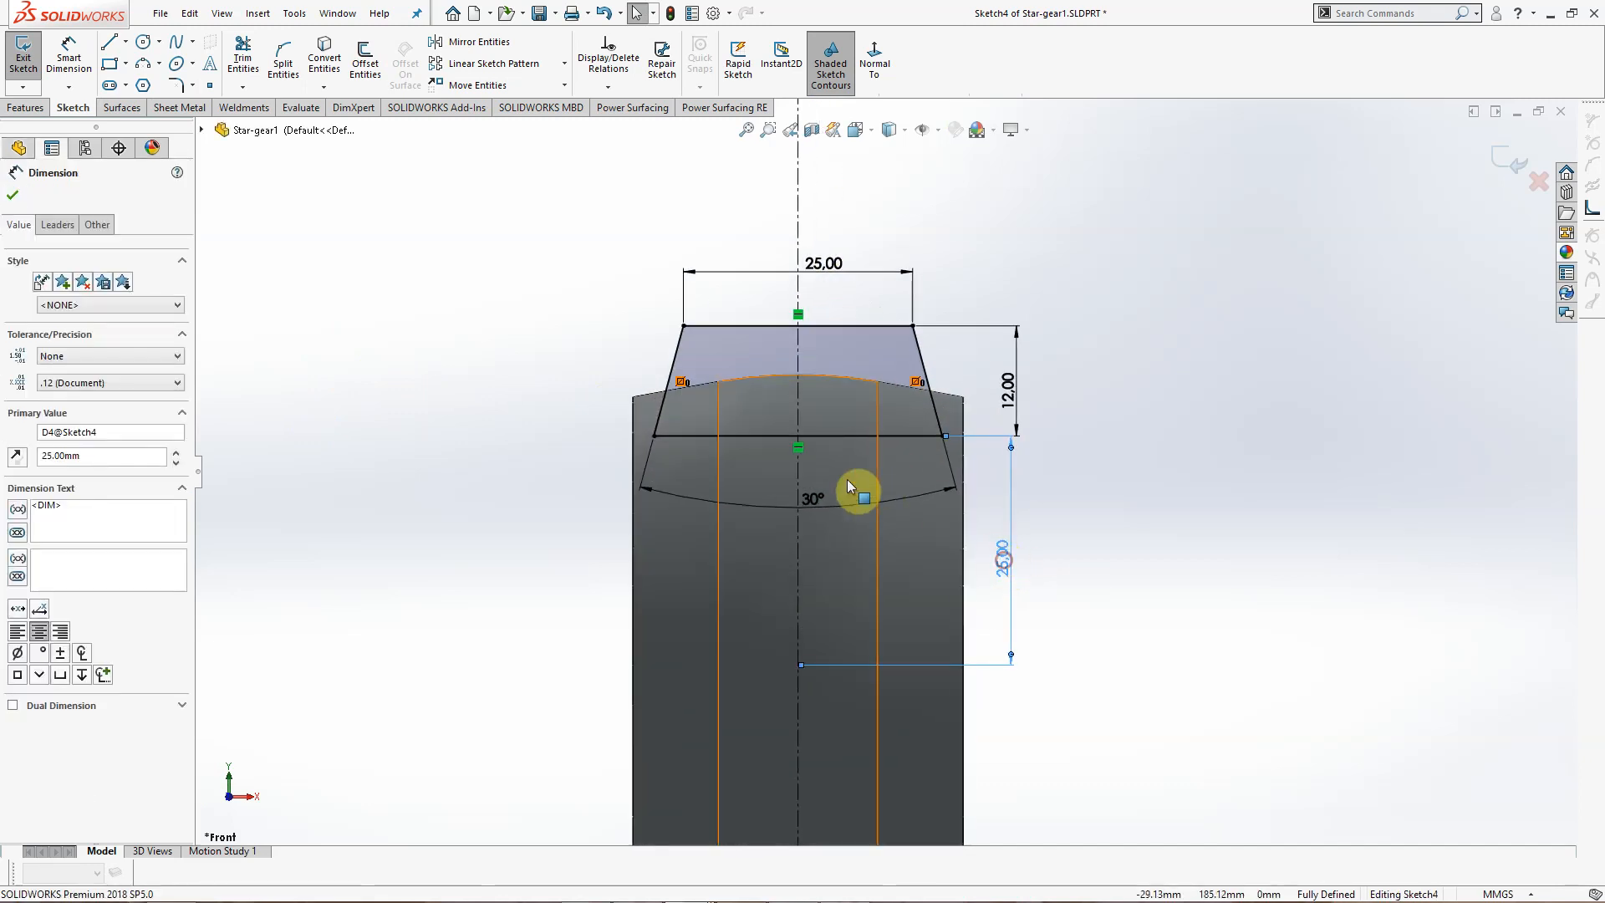
{"action": "left_click_drag", "start_coordinate": [819, 499], "coordinate": [820, 474]}
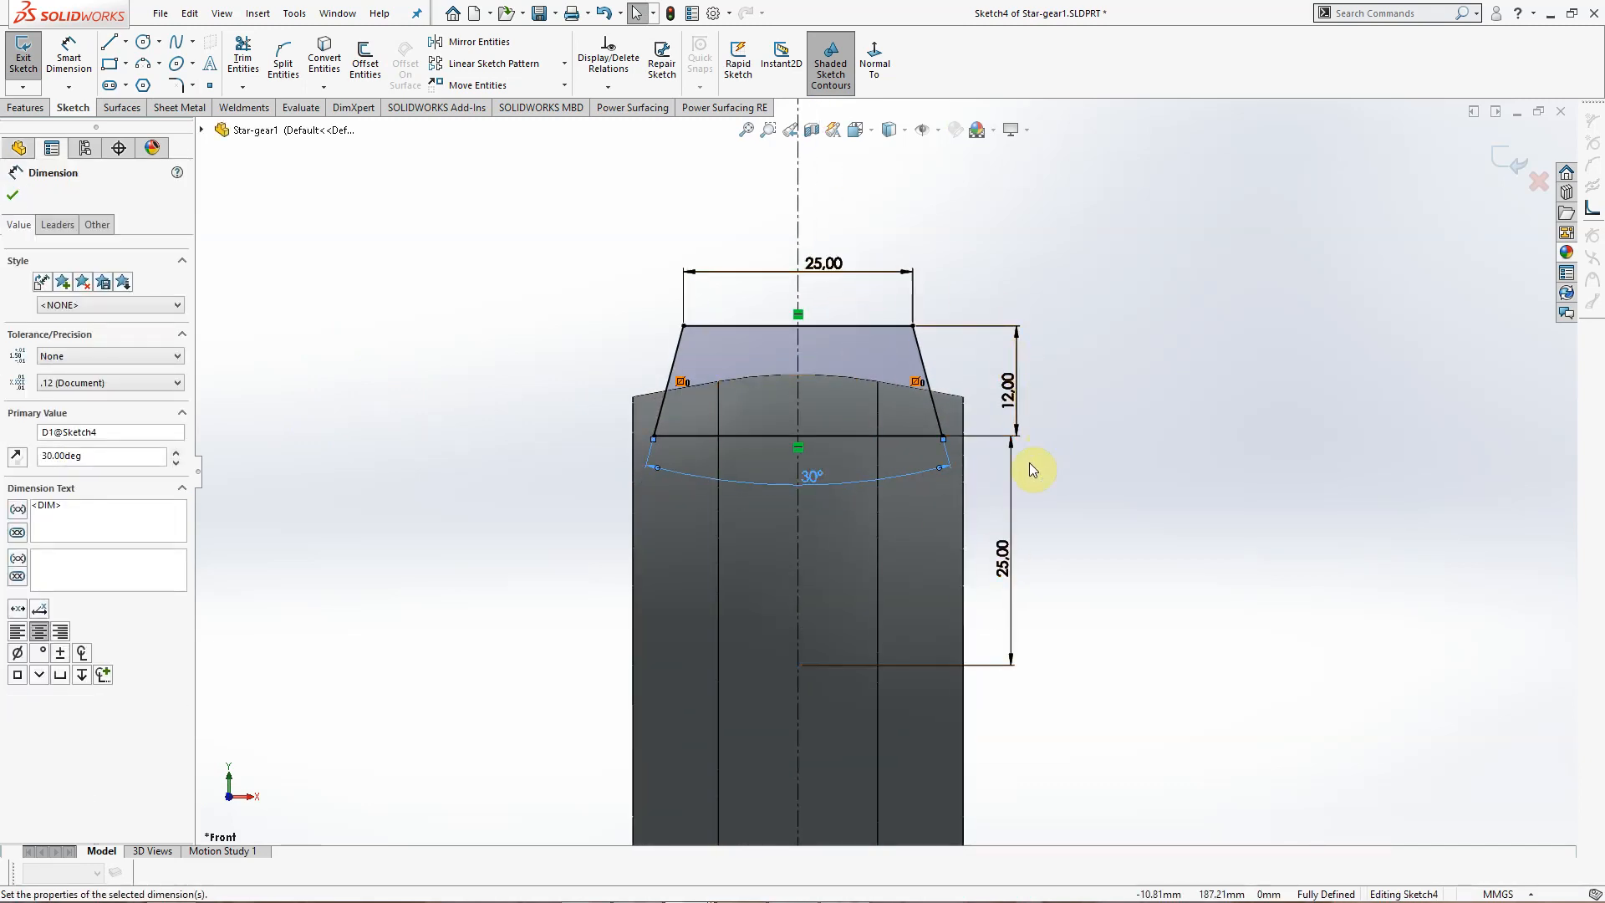
{"action": "left_click", "coordinate": [1517, 163]}
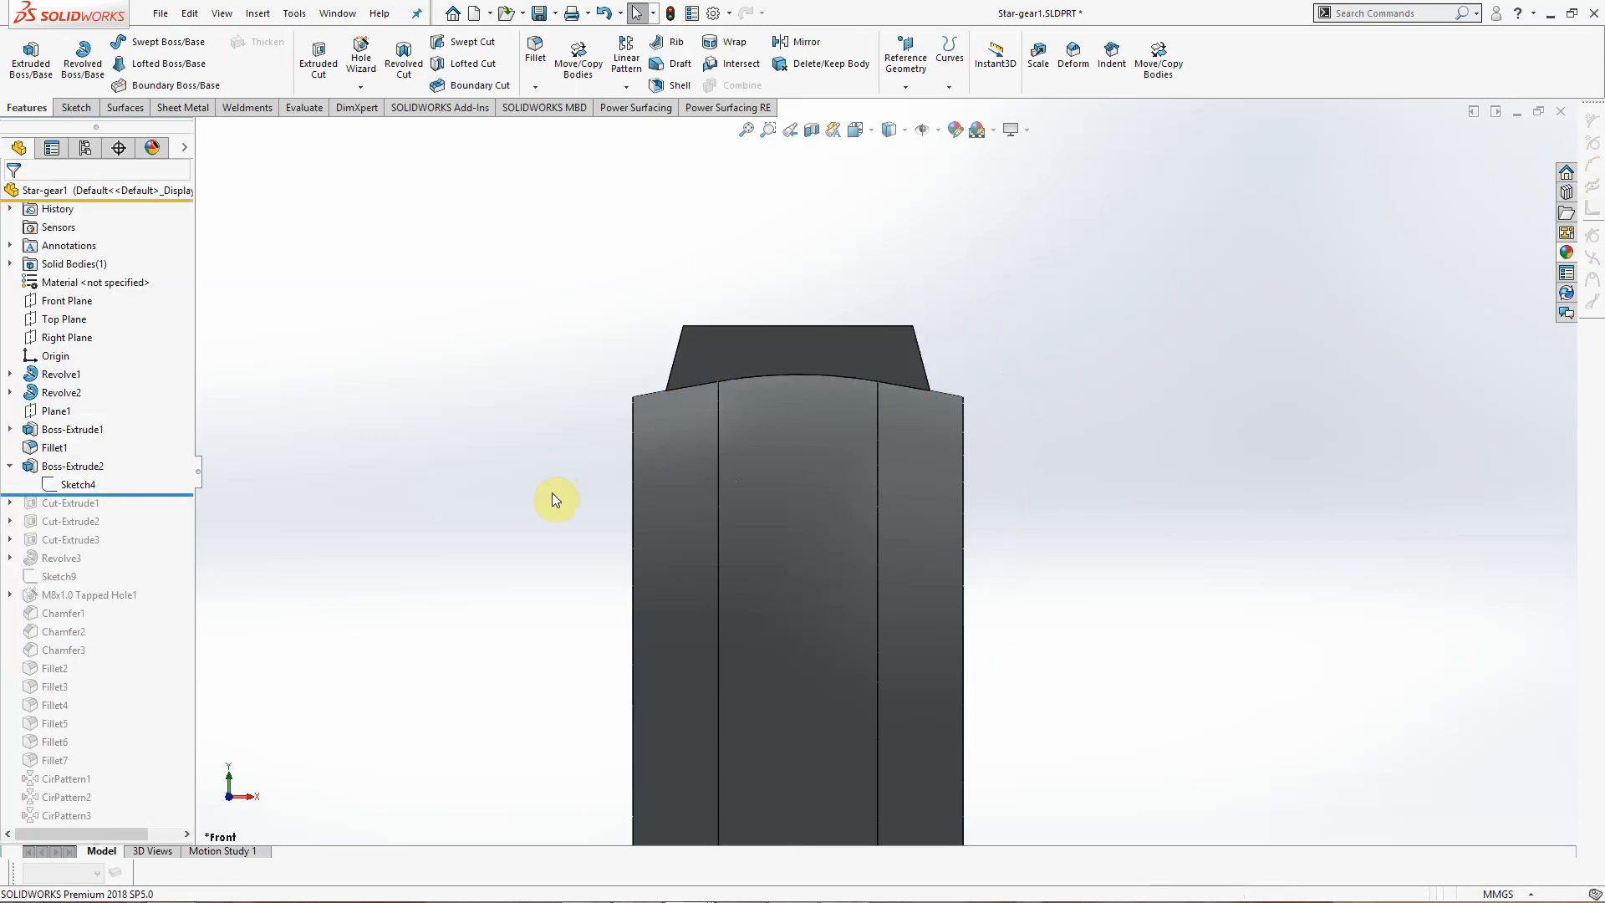
Step: Review Boss-Extrude2's end condition and depth against its preview, close the definition without changes, and inspect the resulting tooth
{"action": "left_click", "coordinate": [78, 466]}
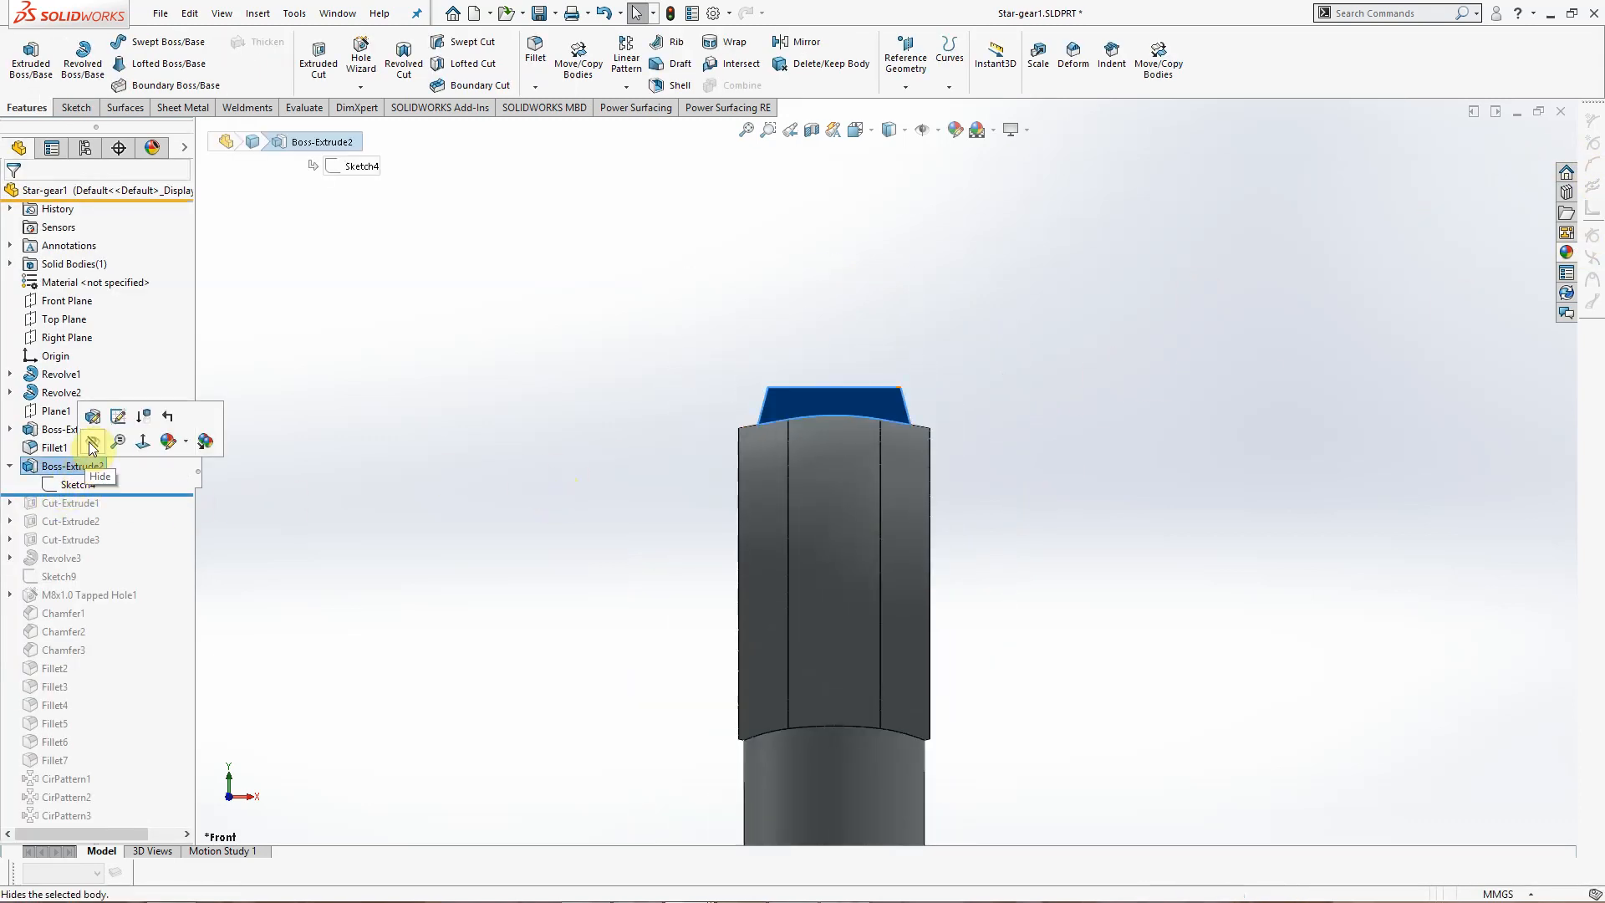
{"action": "left_click", "coordinate": [93, 419]}
{"action": "mouse_move", "coordinate": [452, 461]}
{"action": "middle_mouse_down"}
{"action": "mouse_move", "coordinate": [566, 466]}
{"action": "mouse_move", "coordinate": [778, 427]}
{"action": "mouse_move", "coordinate": [658, 451]}
{"action": "mouse_move", "coordinate": [716, 419]}
{"action": "mouse_move", "coordinate": [691, 423]}
{"action": "mouse_move", "coordinate": [619, 463]}
{"action": "mouse_move", "coordinate": [653, 498]}
{"action": "middle_mouse_up"}
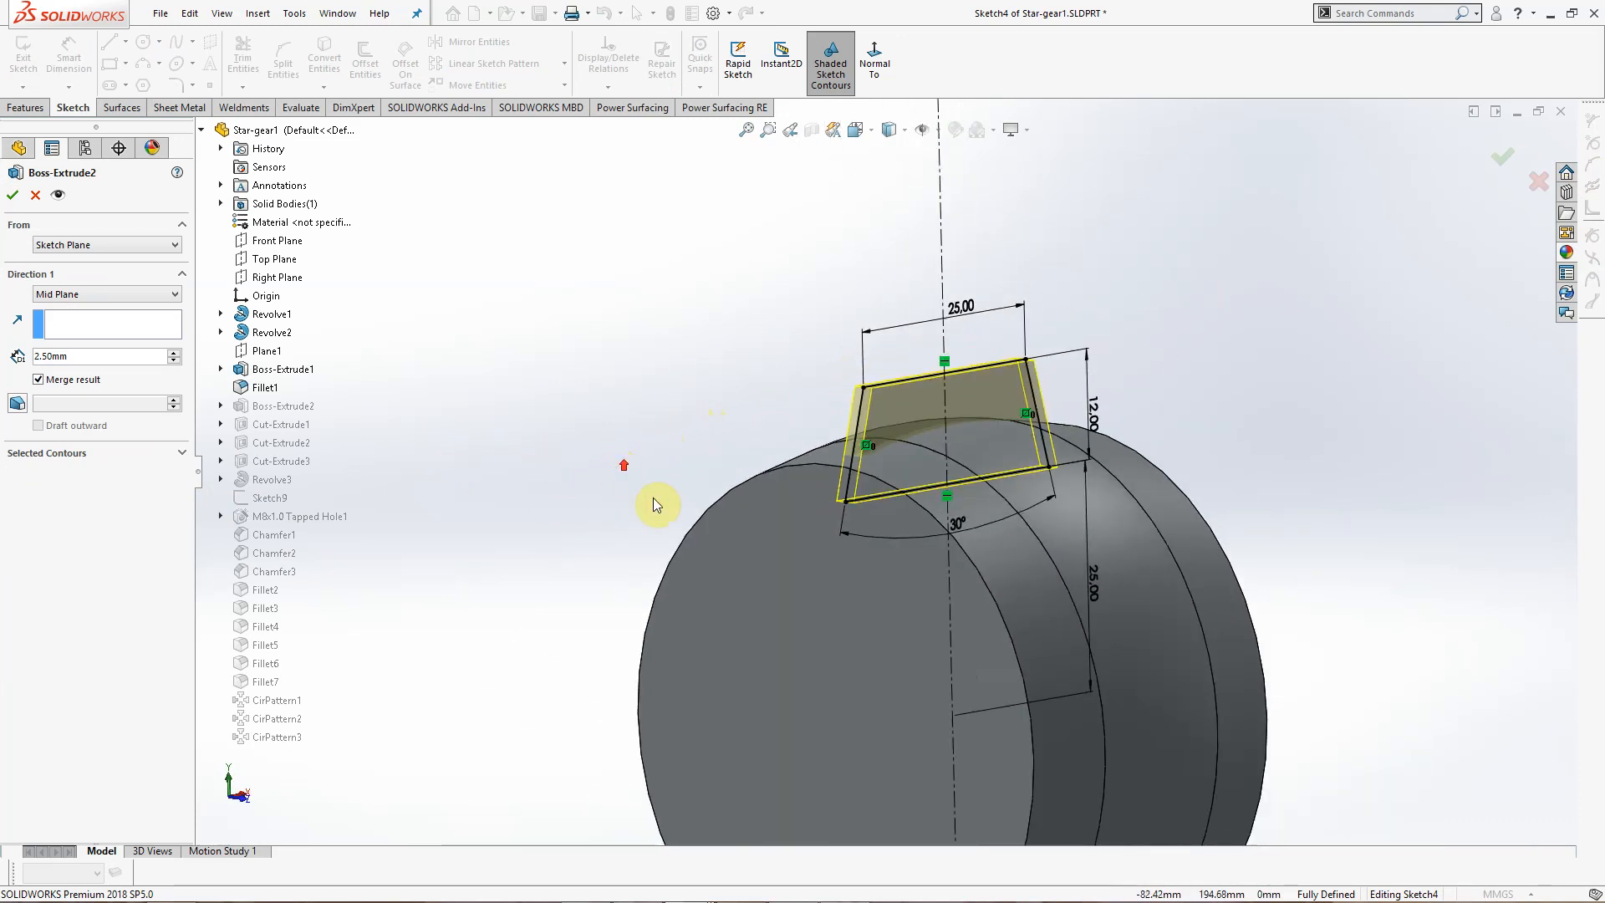
{"action": "left_click", "coordinate": [13, 195]}
{"action": "scroll", "coordinate": [646, 507], "scroll_direction": "up", "scroll_amount": 3}
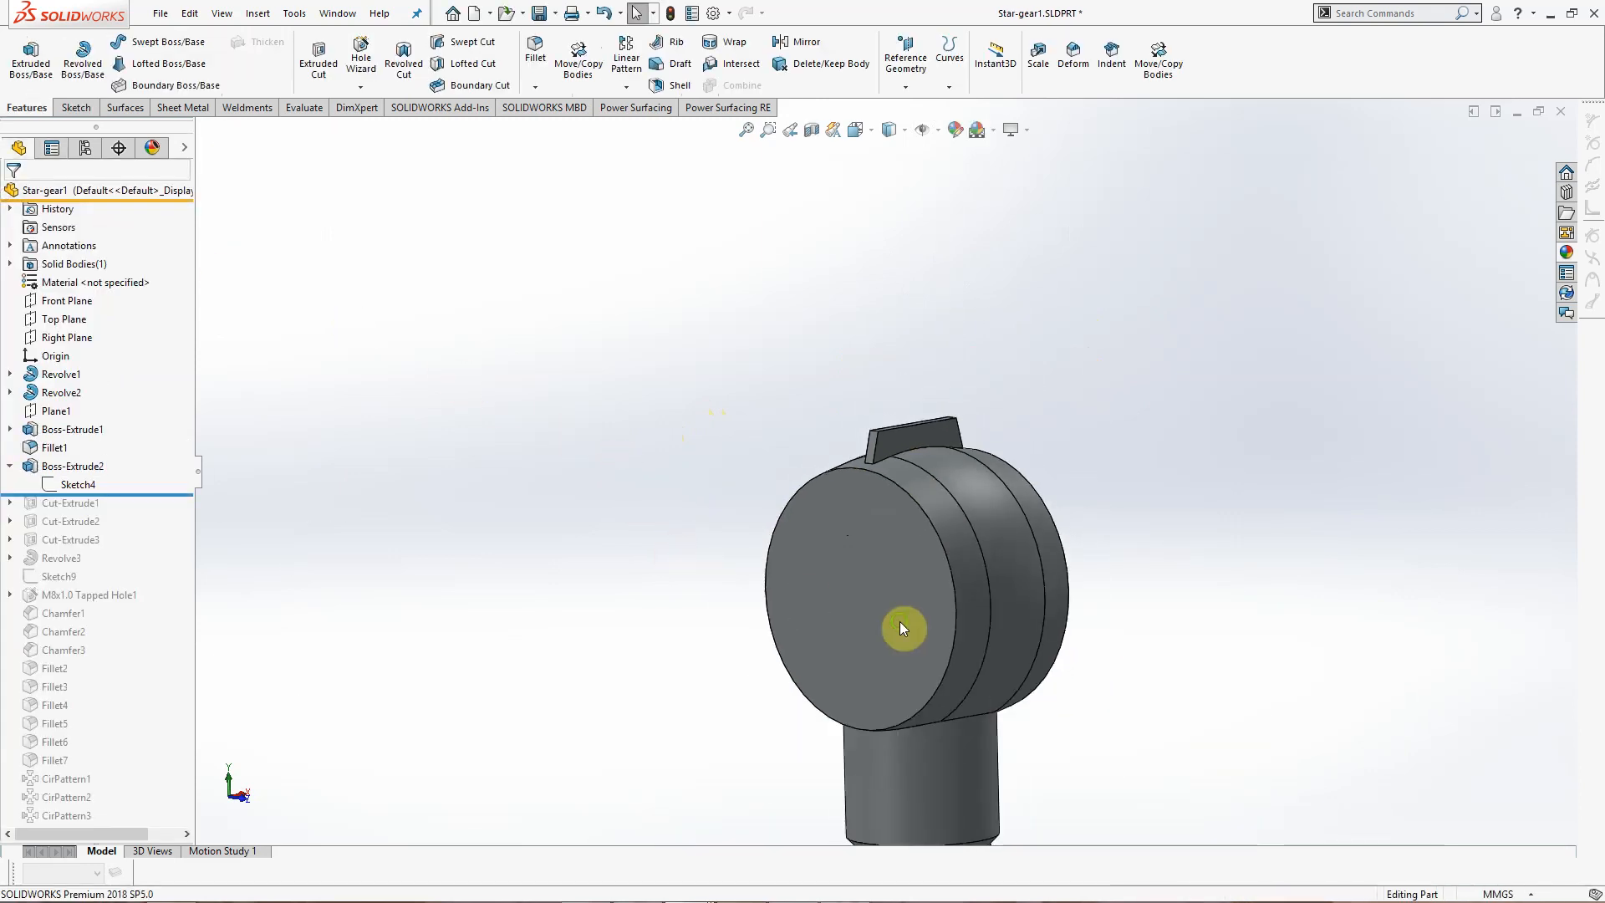
{"action": "middle_click_drag", "start_coordinate": [899, 620], "coordinate": [845, 677]}
{"action": "scroll", "coordinate": [1068, 711], "scroll_direction": "down", "scroll_amount": 2}
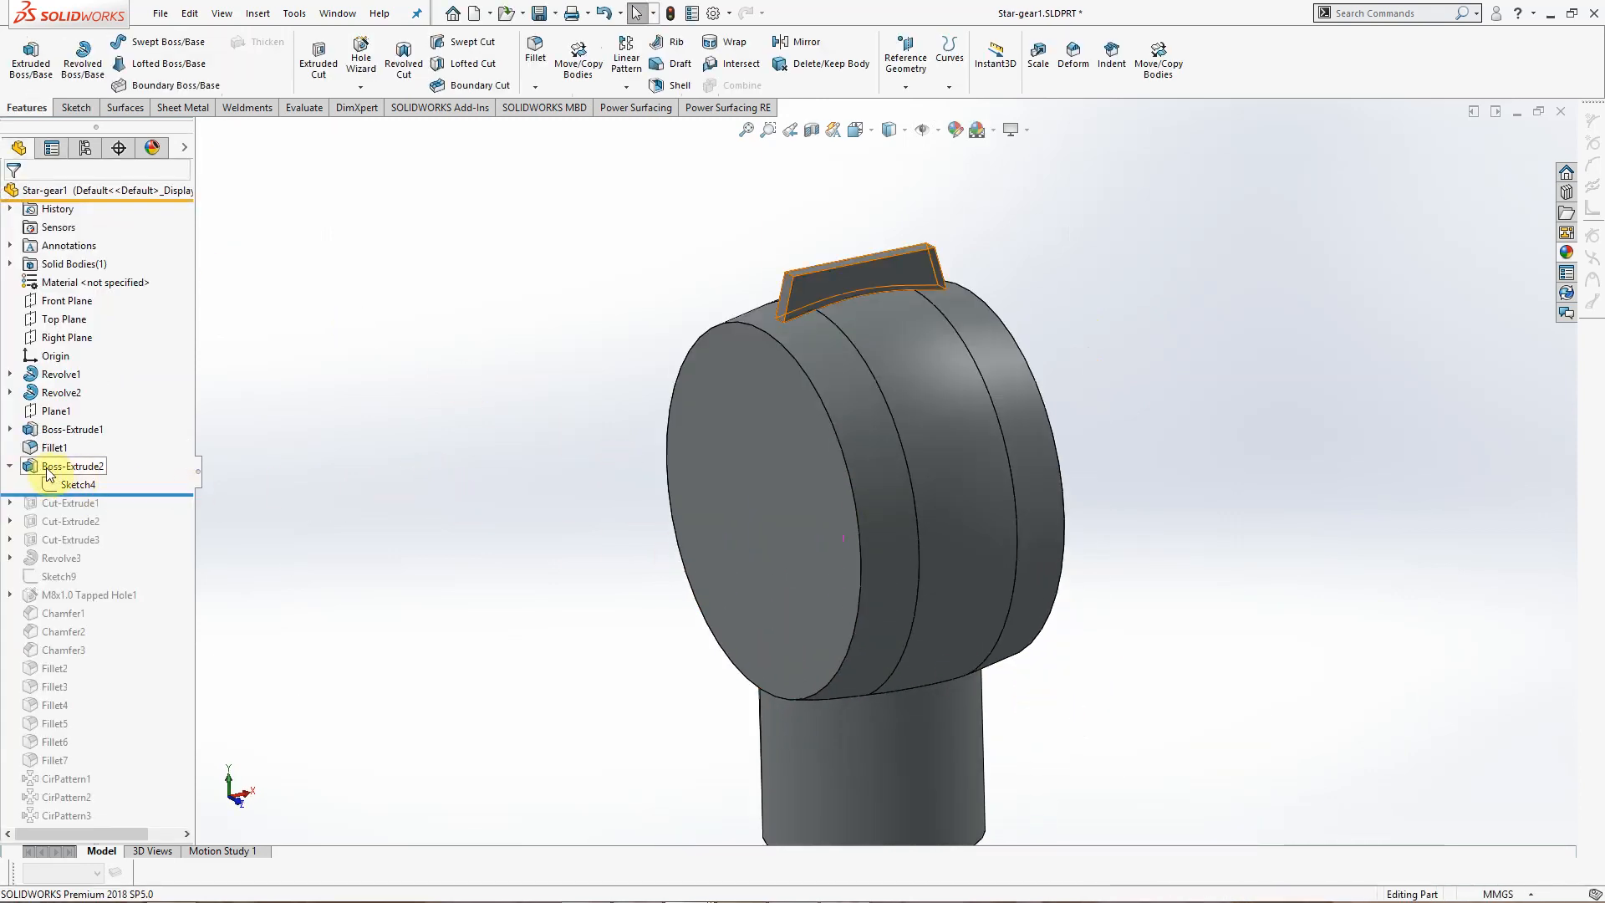
Step: Roll the part forward to include Cut-Extrude1 and check which face its Sketch5 lies on without reassigning it
{"action": "left_click", "coordinate": [10, 465]}
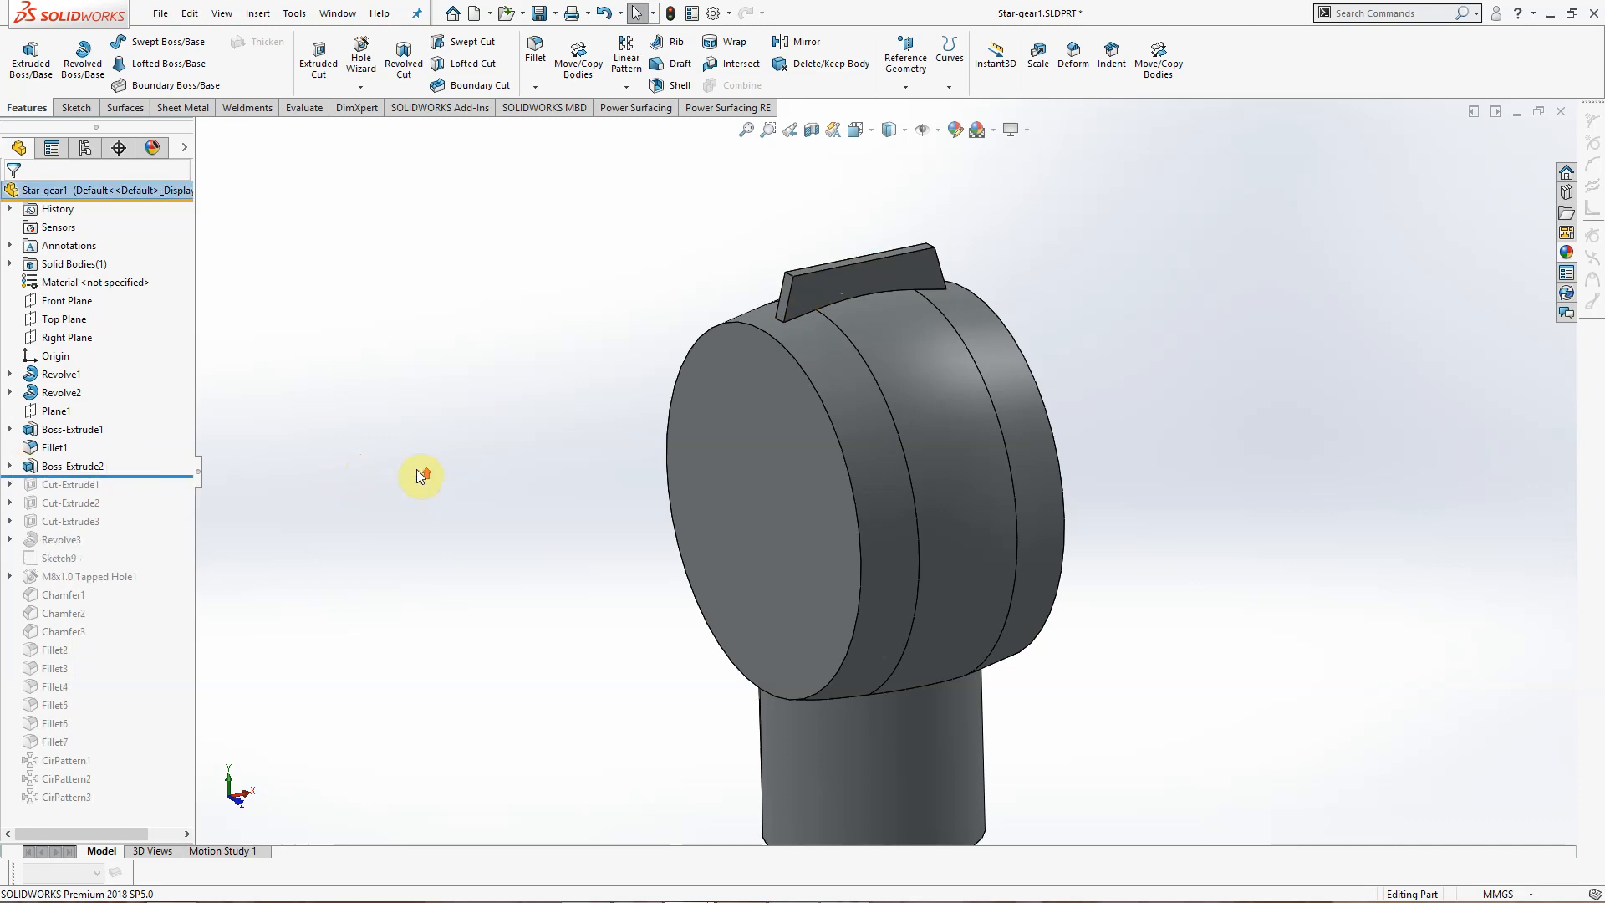
{"action": "scroll", "coordinate": [424, 474], "scroll_direction": "up", "scroll_amount": 3}
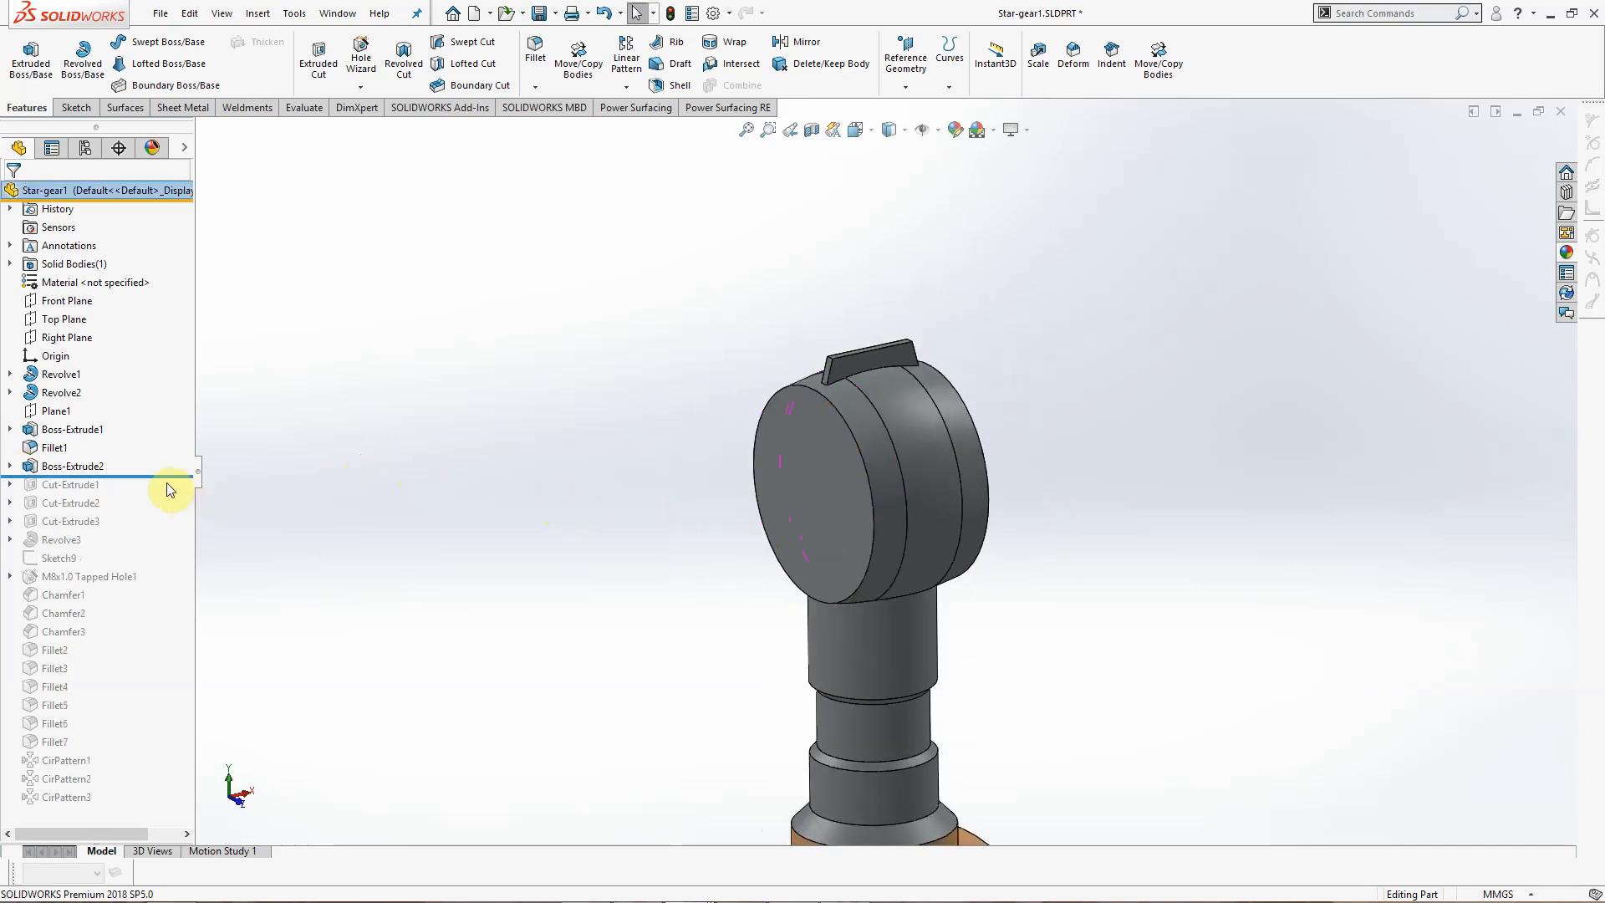
{"action": "left_click_drag", "start_coordinate": [156, 479], "coordinate": [162, 493]}
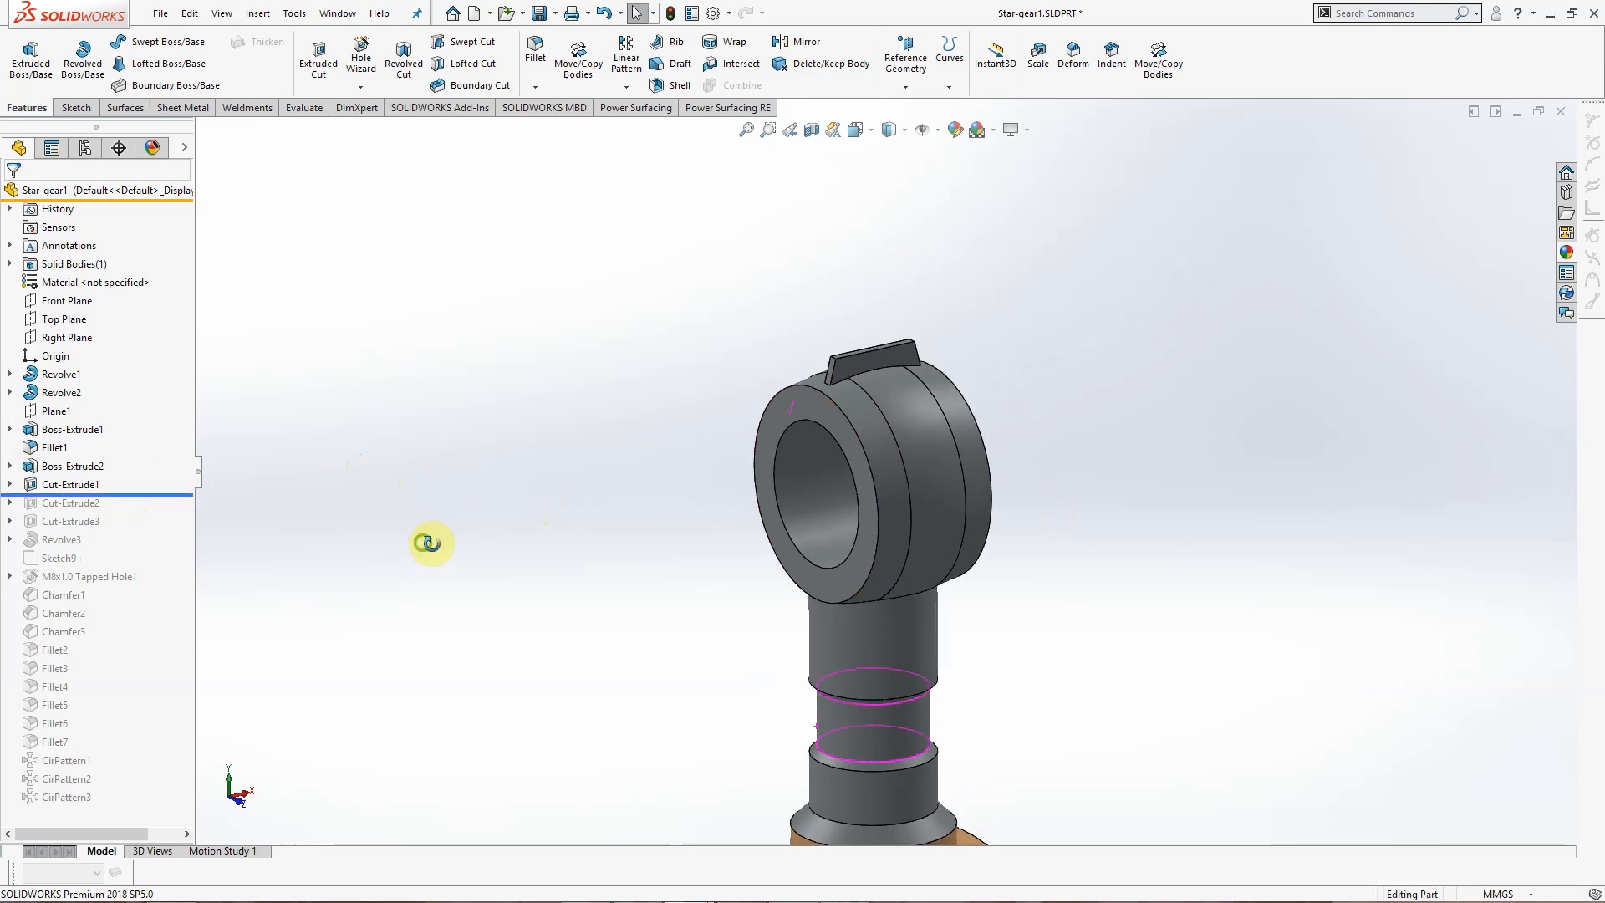
{"action": "mouse_move", "coordinate": [430, 537]}
{"action": "middle_mouse_down"}
{"action": "mouse_move", "coordinate": [528, 509]}
{"action": "mouse_move", "coordinate": [555, 519]}
{"action": "mouse_move", "coordinate": [415, 523]}
{"action": "middle_mouse_up"}
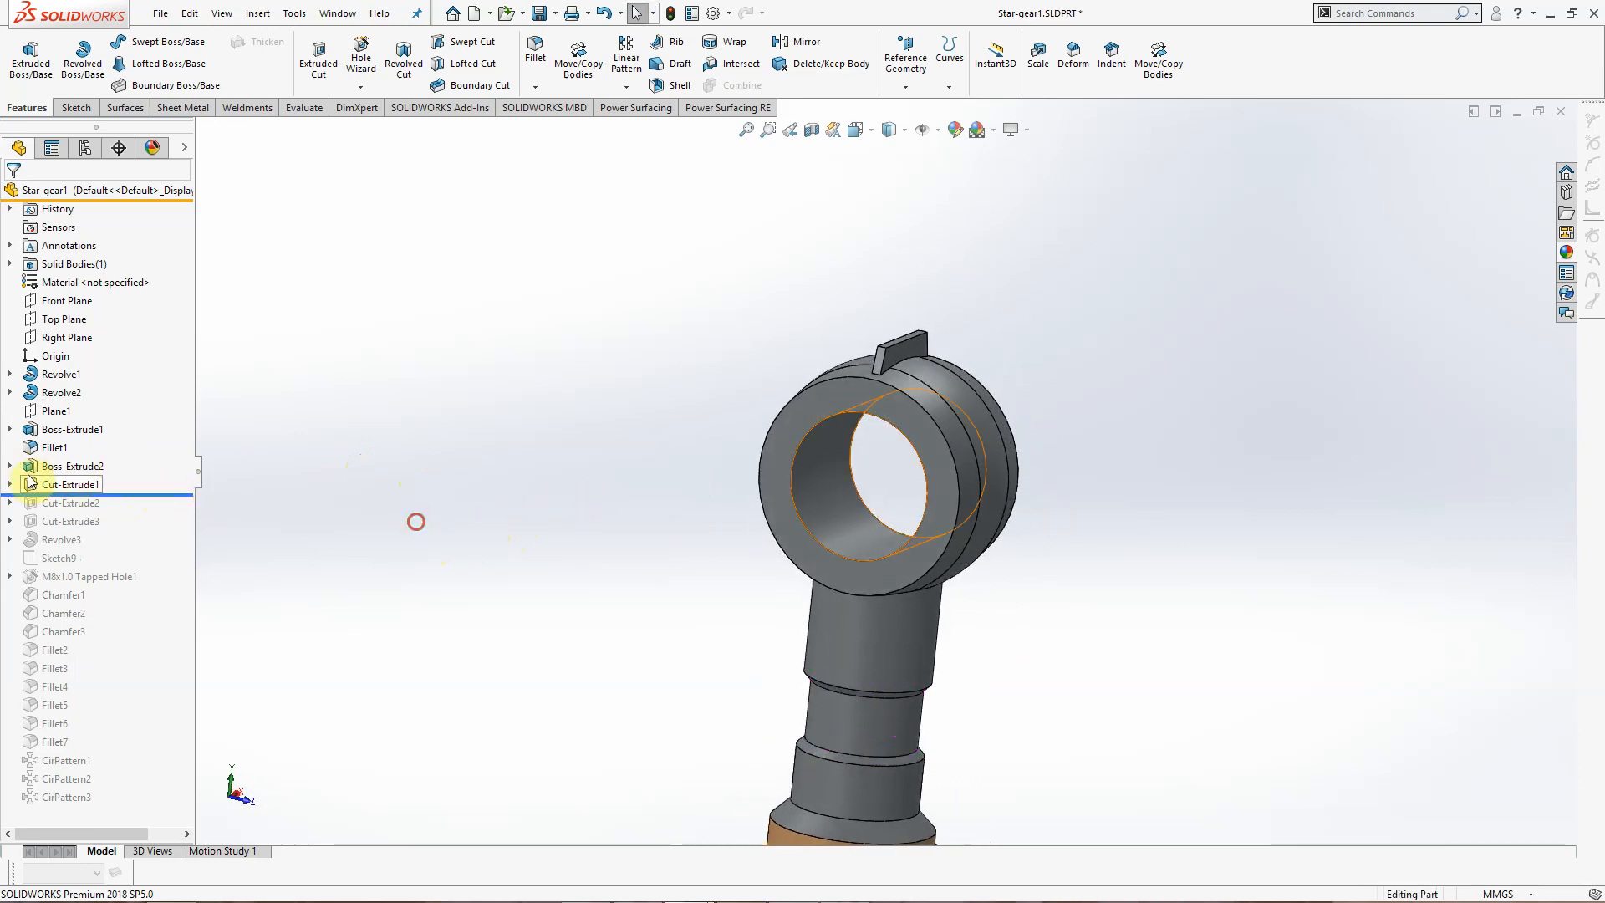
{"action": "left_click", "coordinate": [11, 485]}
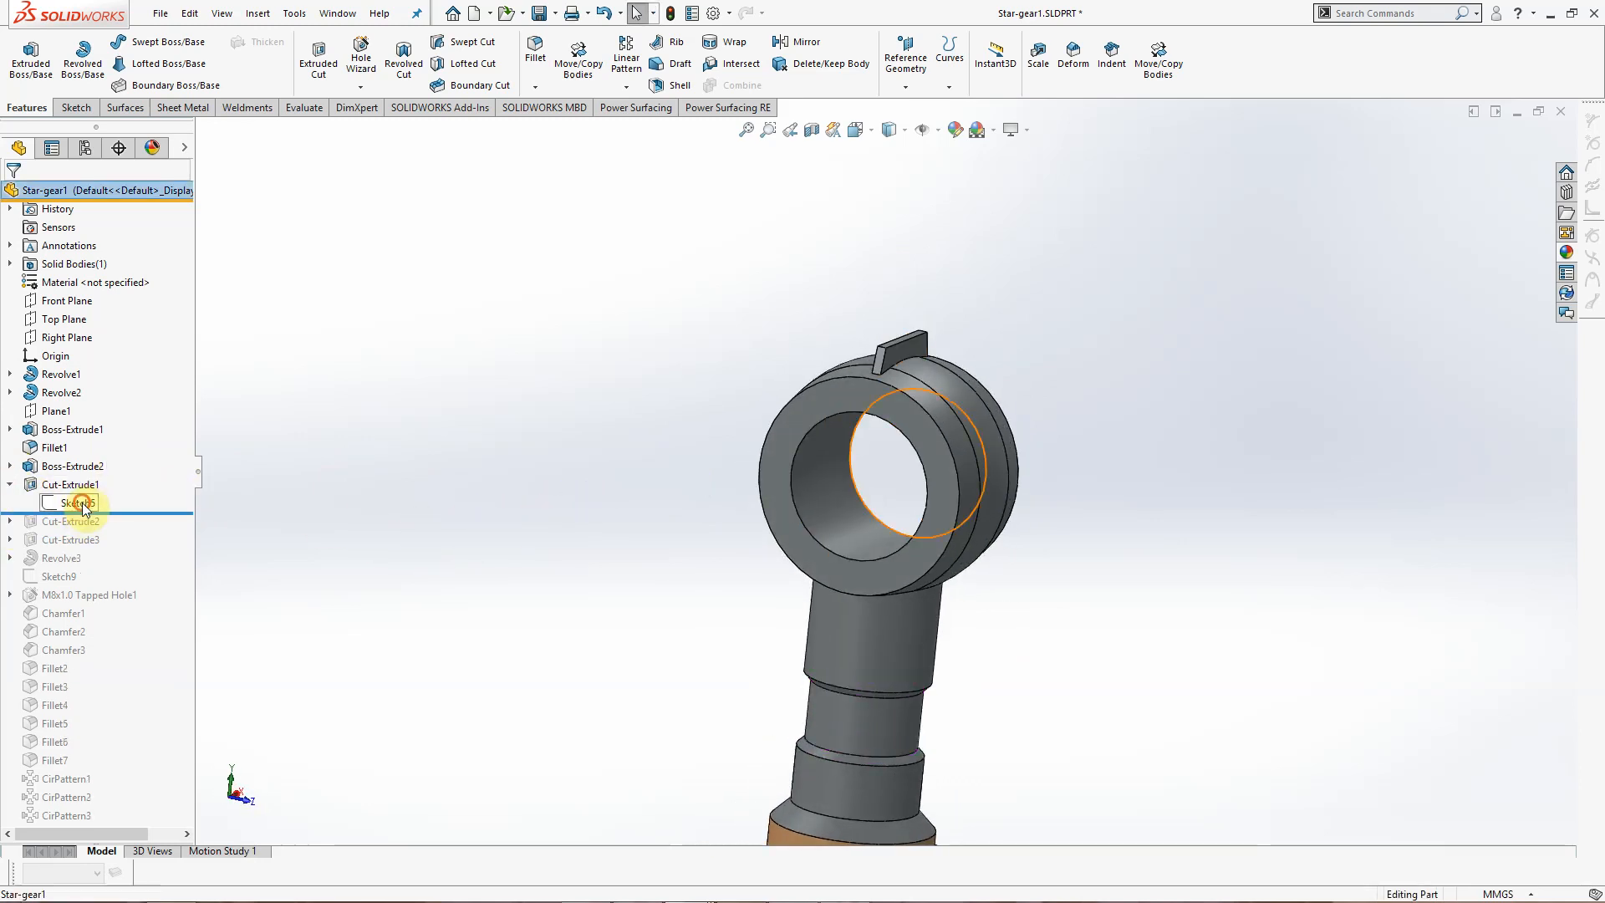
{"action": "left_click", "coordinate": [81, 505]}
{"action": "left_click", "coordinate": [118, 458]}
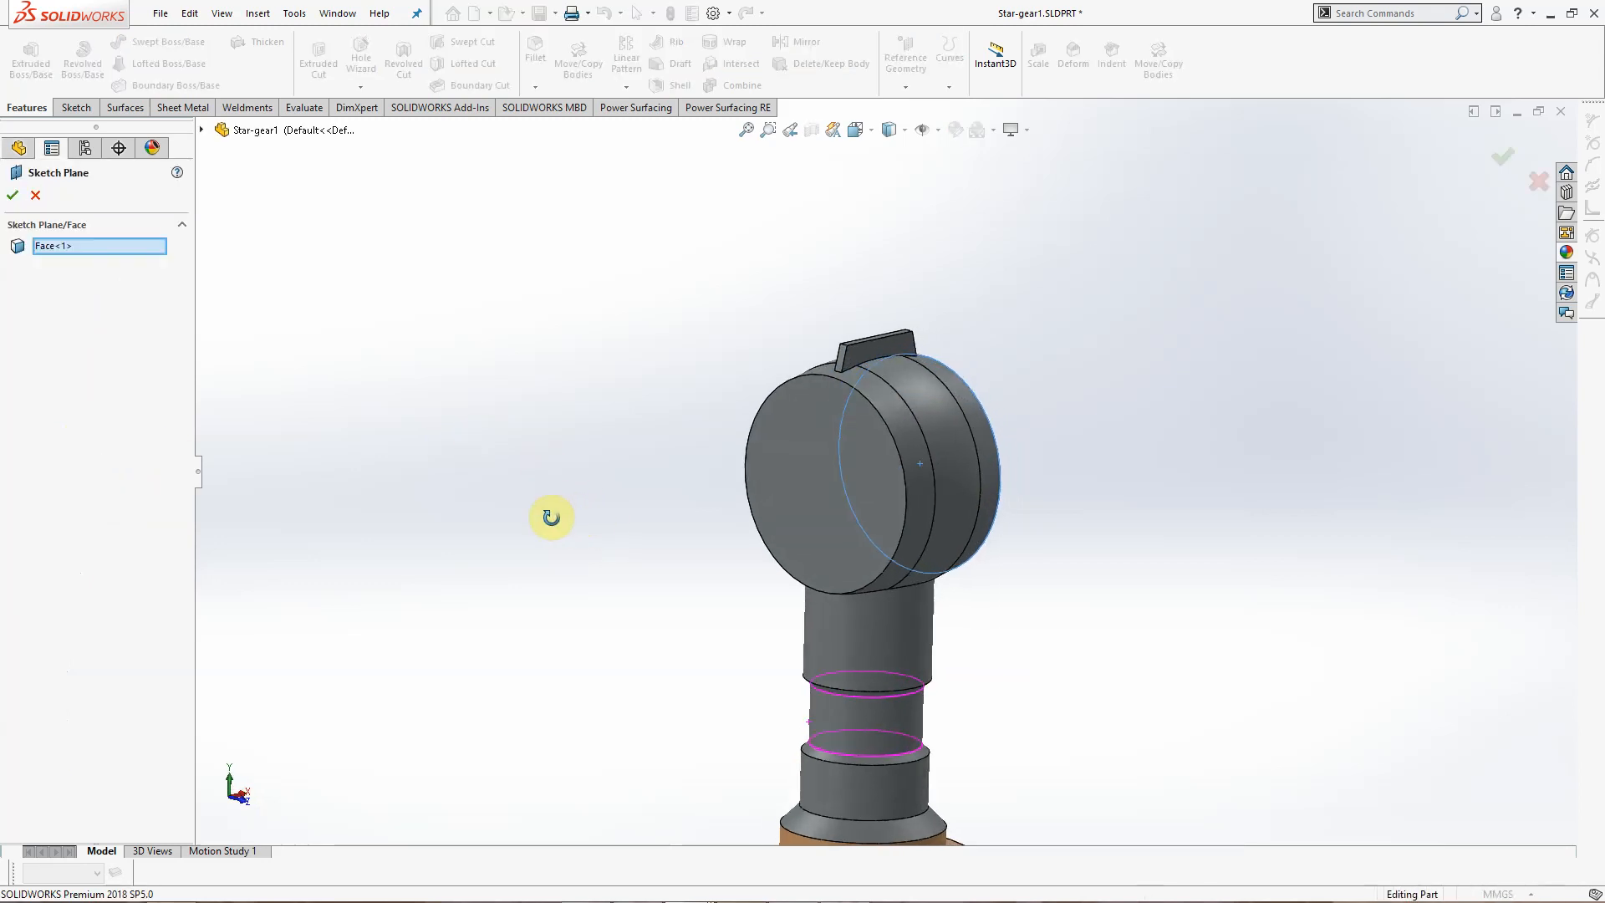
{"action": "mouse_move", "coordinate": [551, 516]}
{"action": "middle_mouse_down"}
{"action": "mouse_move", "coordinate": [384, 530]}
{"action": "mouse_move", "coordinate": [828, 534]}
{"action": "mouse_move", "coordinate": [977, 595]}
{"action": "middle_mouse_up"}
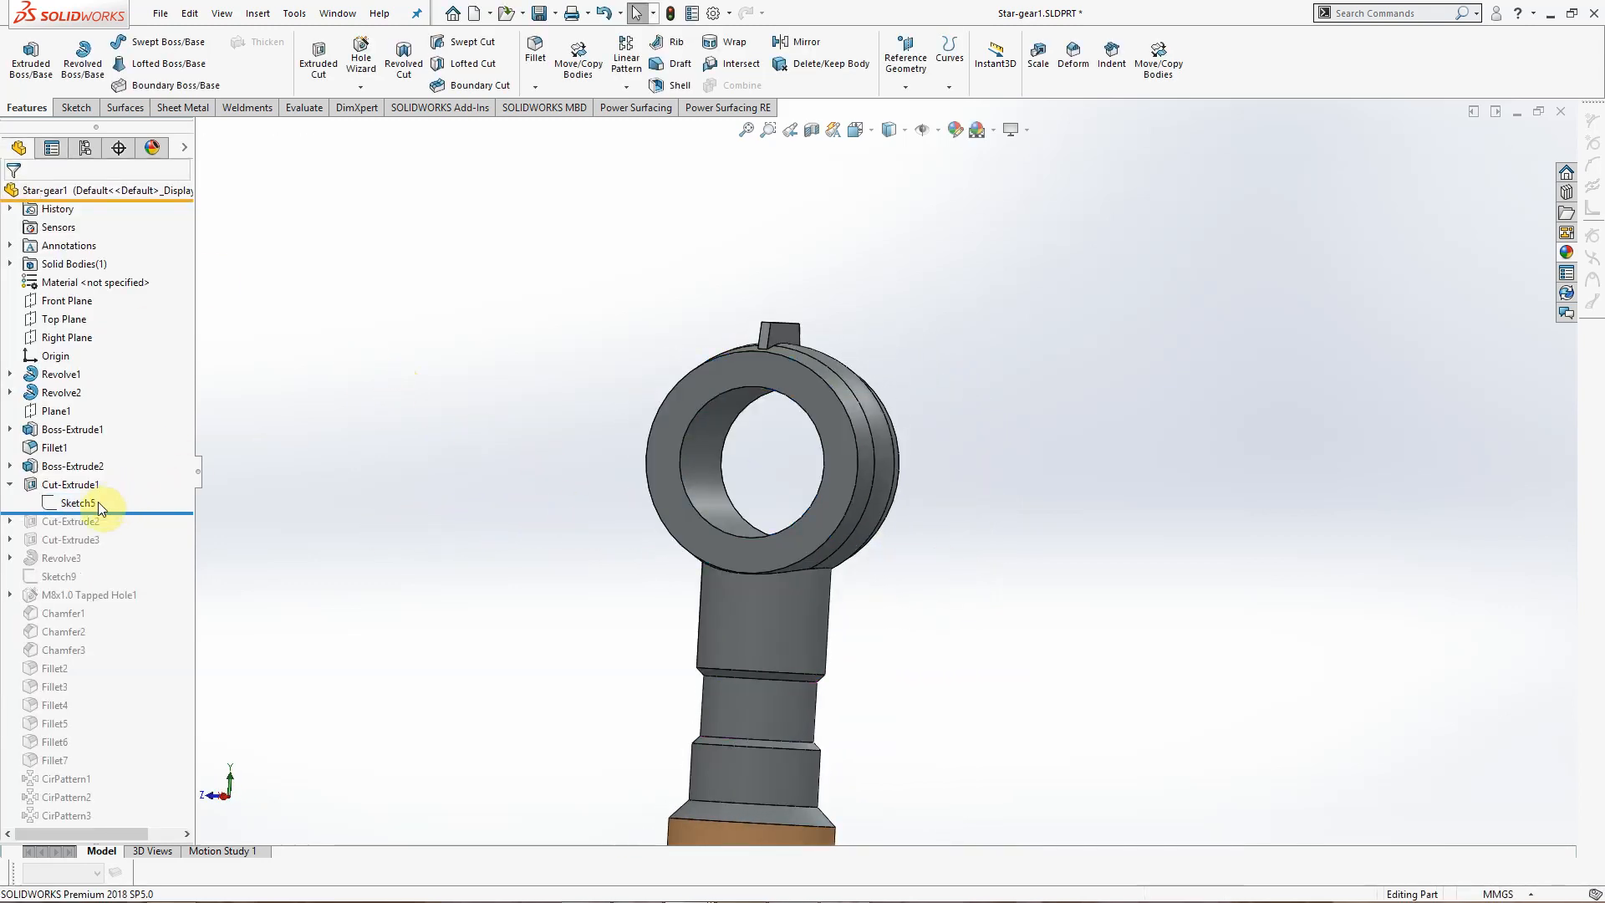
Step: Open Sketch5 of Cut-Extrude1, examine the bore circle's diameter and relations, and exit the sketch
{"action": "left_click", "coordinate": [81, 507]}
{"action": "left_click", "coordinate": [93, 454]}
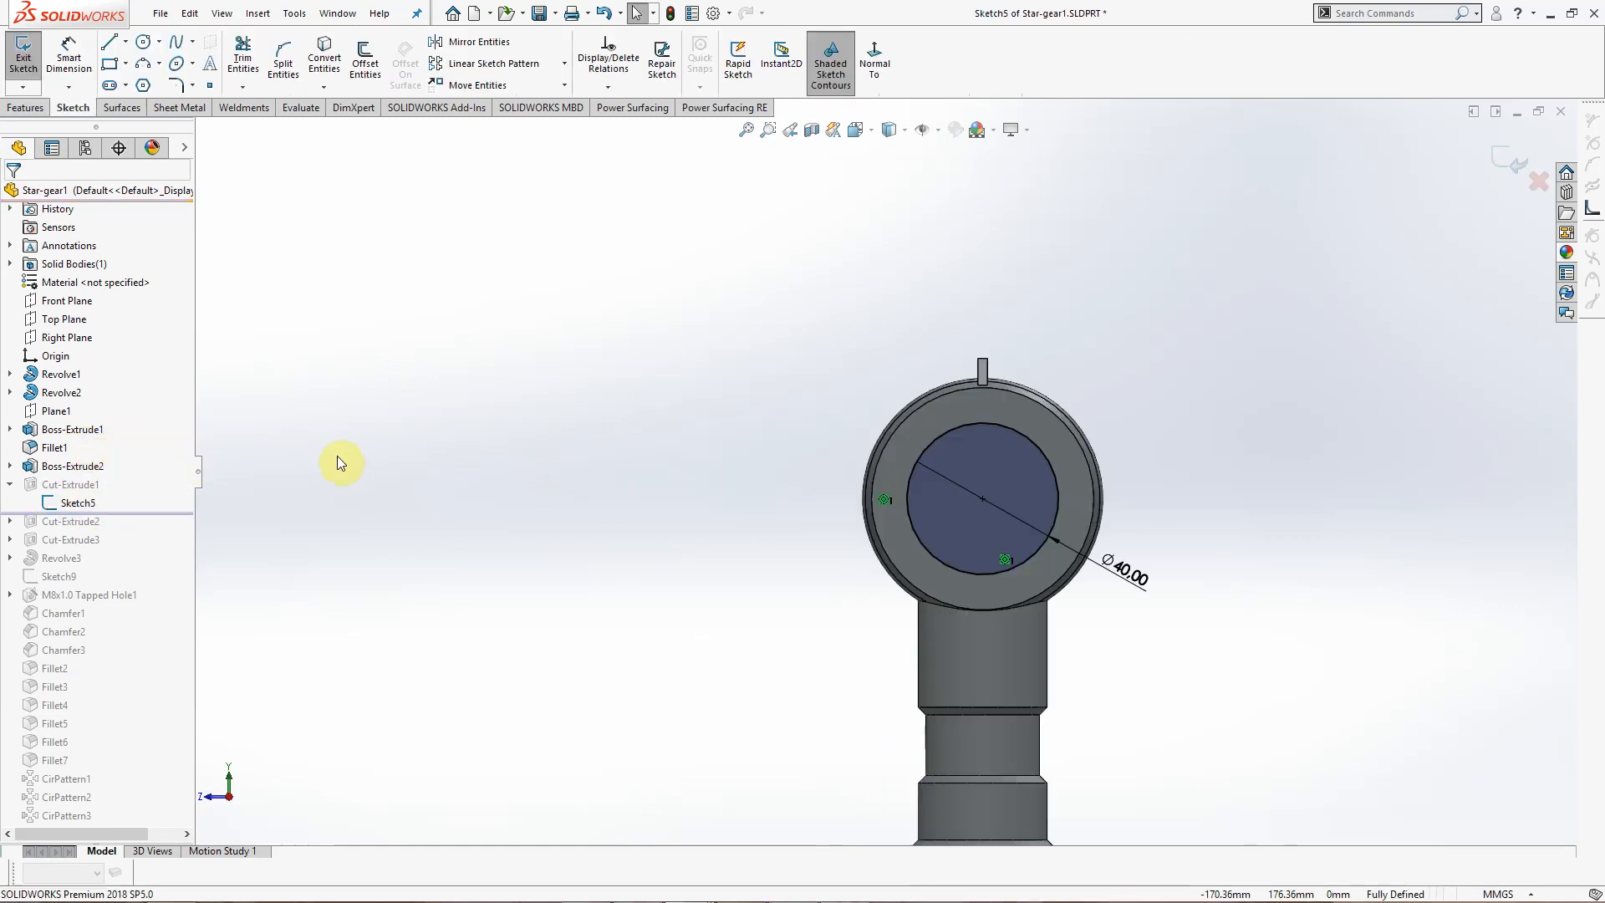
{"action": "left_click", "coordinate": [1509, 163]}
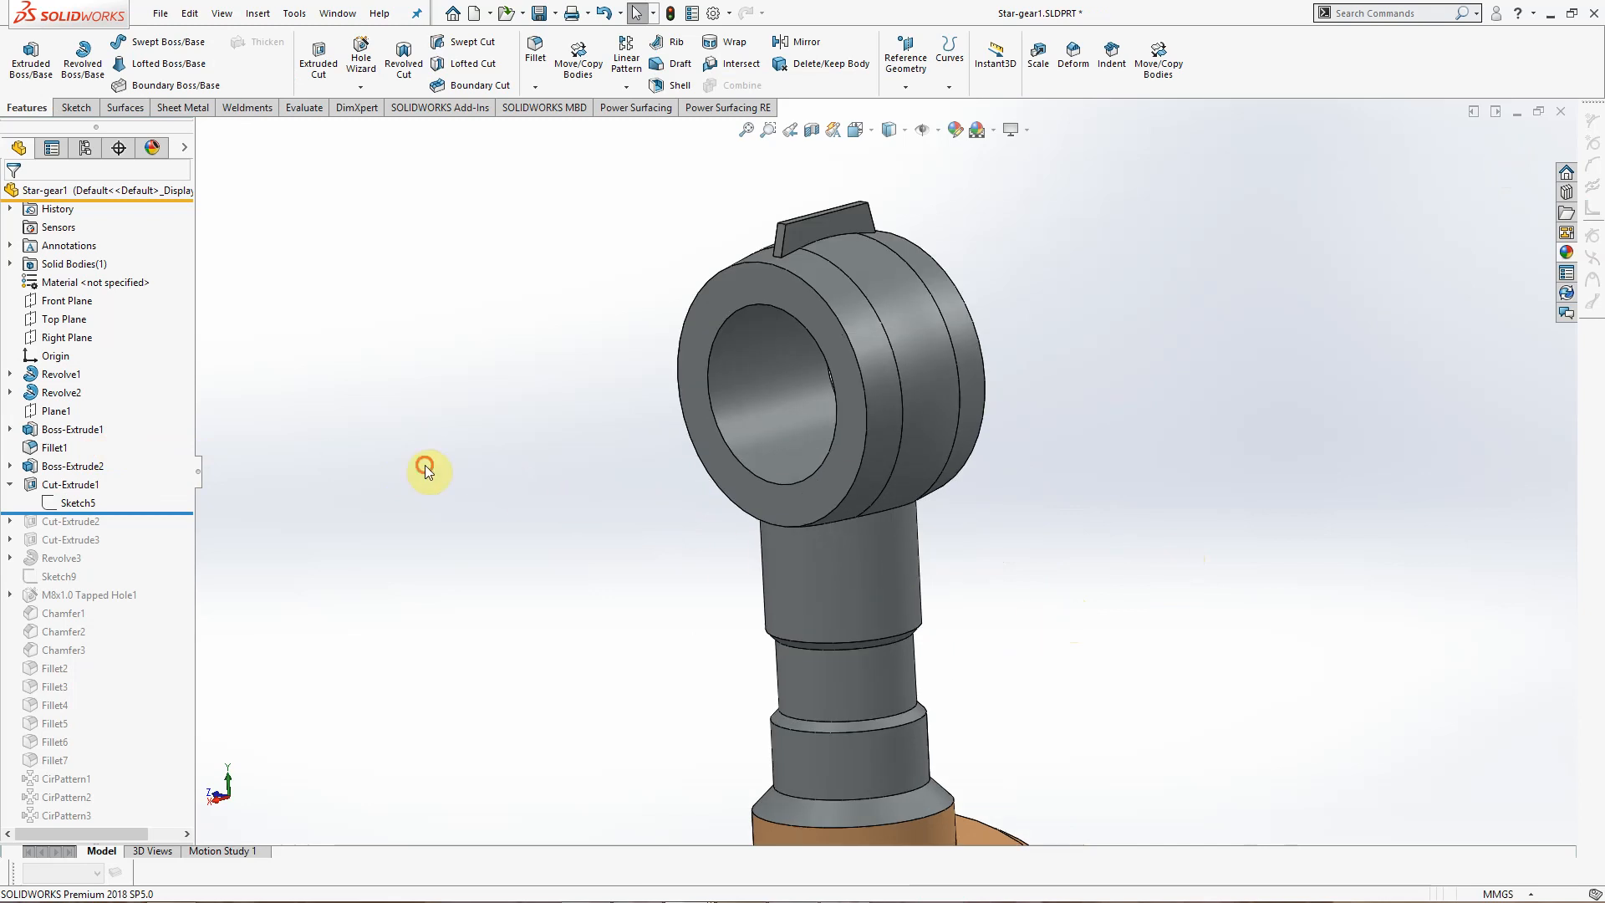
Step: Review Cut-Extrude1's end condition and cut direction against its preview, and close the definition without changes
{"action": "left_click", "coordinate": [70, 484]}
{"action": "left_click", "coordinate": [88, 439]}
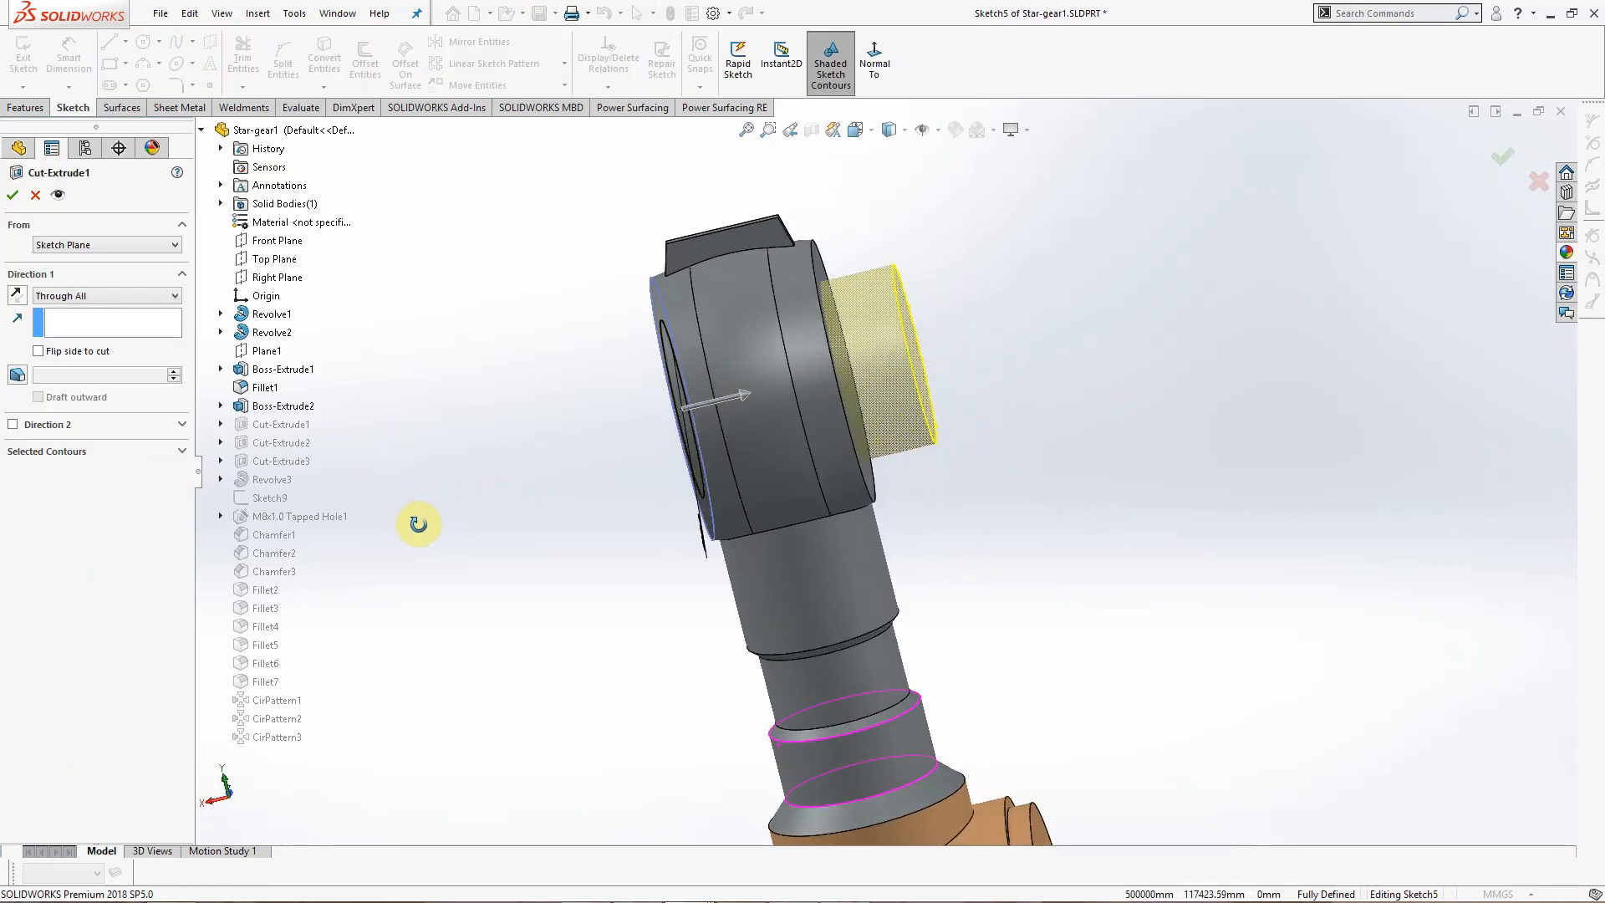
{"action": "left_click", "coordinate": [11, 195]}
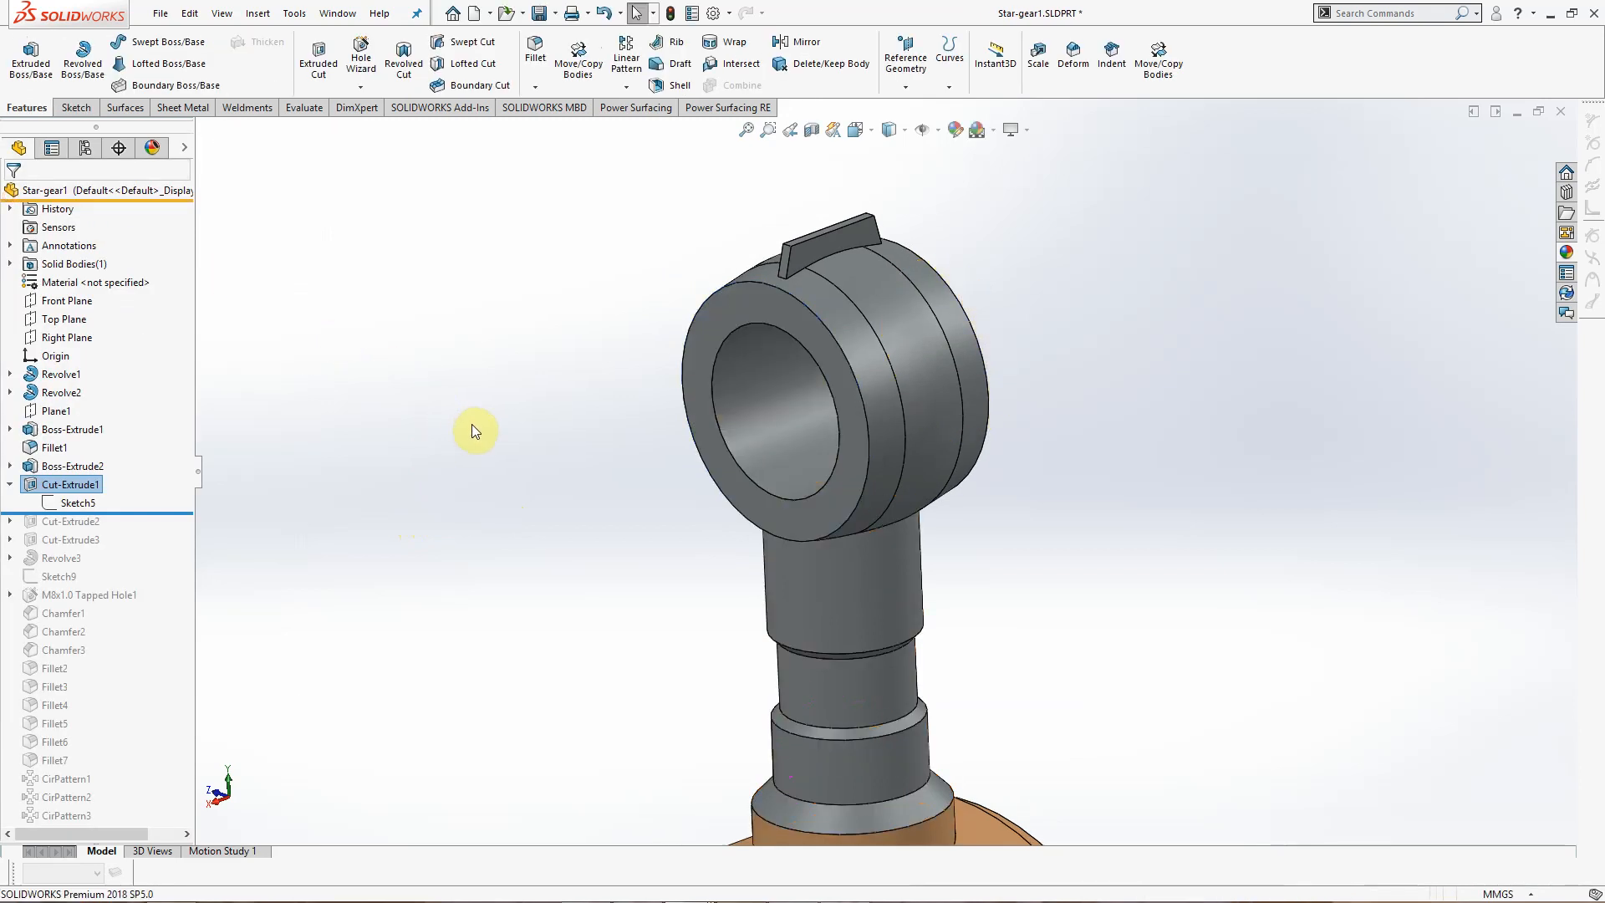
{"action": "mouse_move", "coordinate": [528, 555]}
{"action": "middle_mouse_down"}
{"action": "mouse_move", "coordinate": [569, 548]}
{"action": "mouse_move", "coordinate": [534, 549]}
{"action": "middle_mouse_up"}
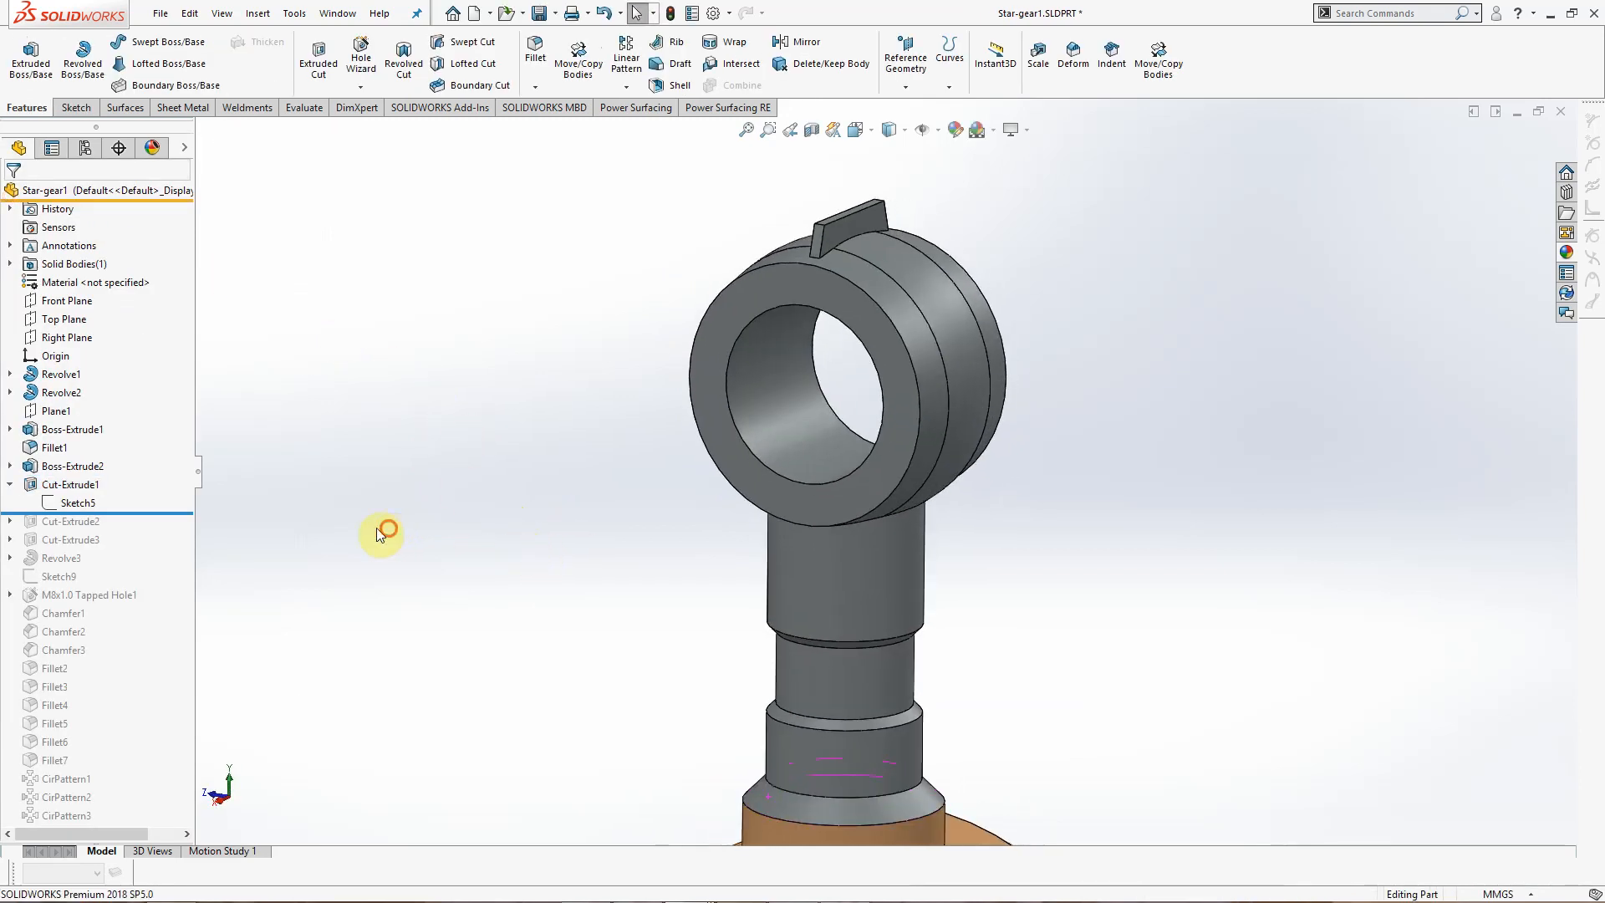
Step: Roll the part forward to include Cut-Extrude2 and check which face its Sketch6 lies on without reassigning it
{"action": "left_click", "coordinate": [10, 485]}
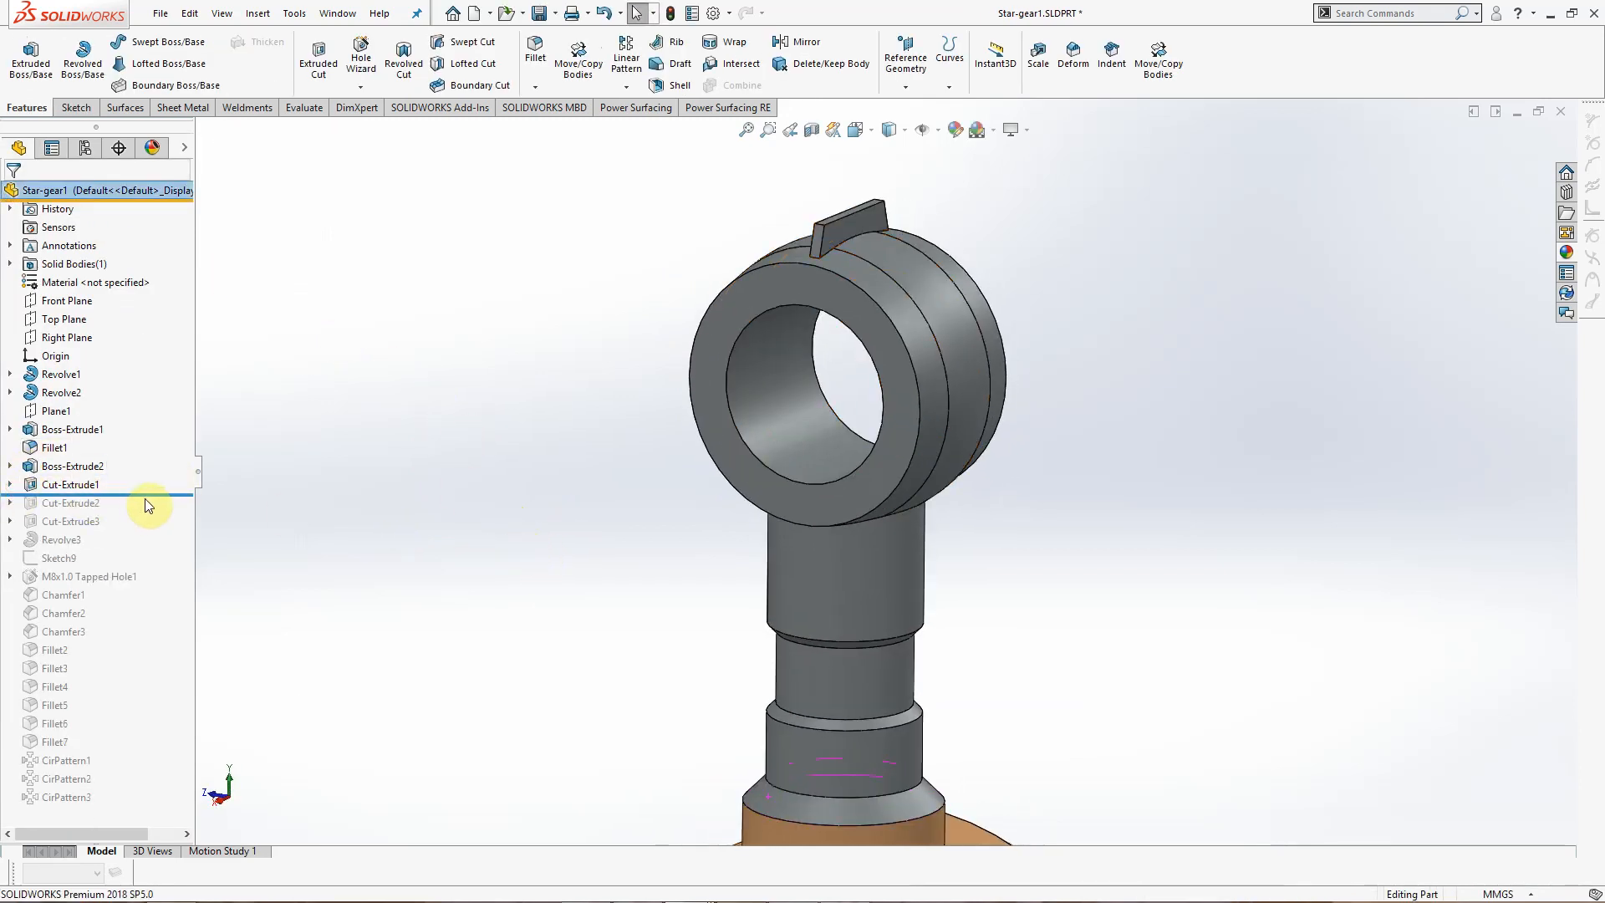
{"action": "left_click_drag", "start_coordinate": [133, 494], "coordinate": [126, 512]}
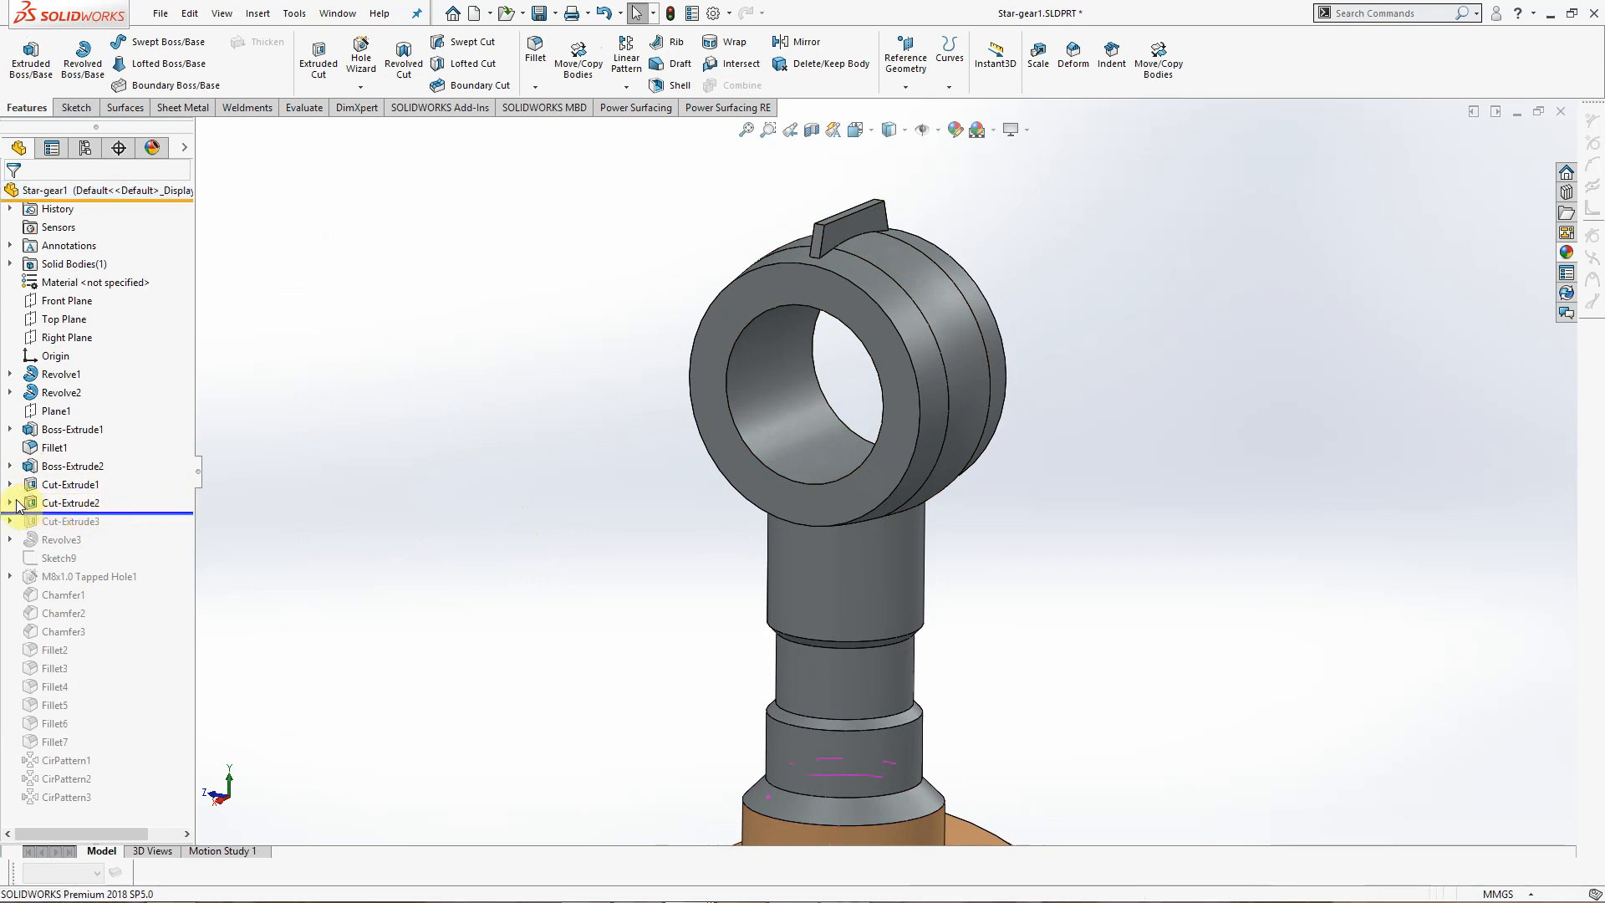
{"action": "left_click", "coordinate": [10, 503]}
{"action": "left_click", "coordinate": [79, 522]}
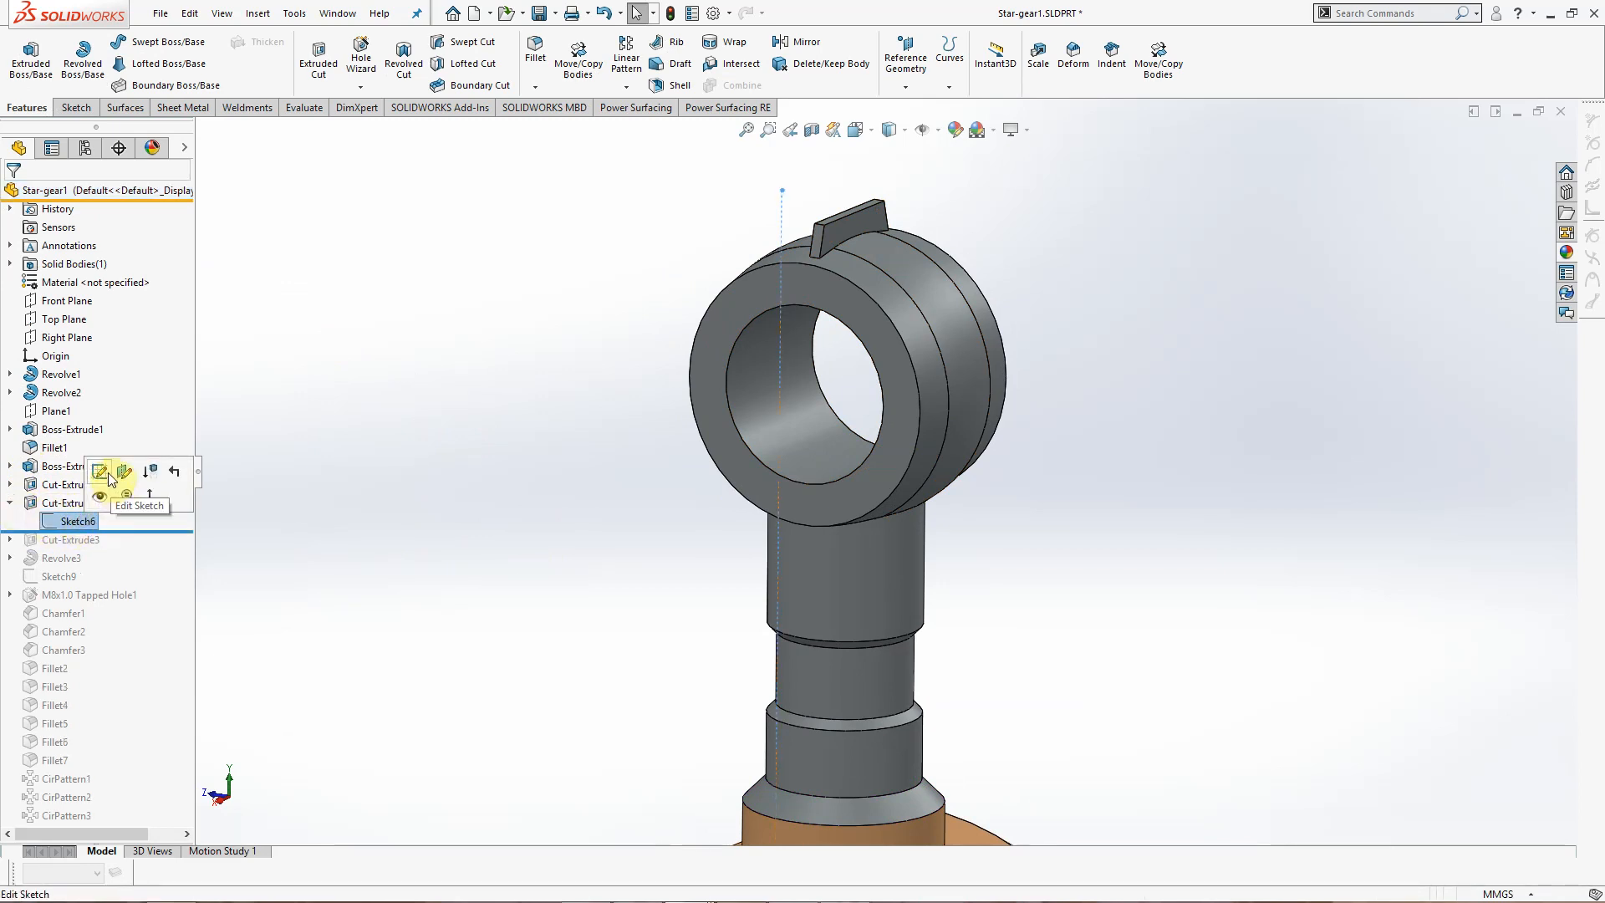
{"action": "left_click", "coordinate": [124, 475]}
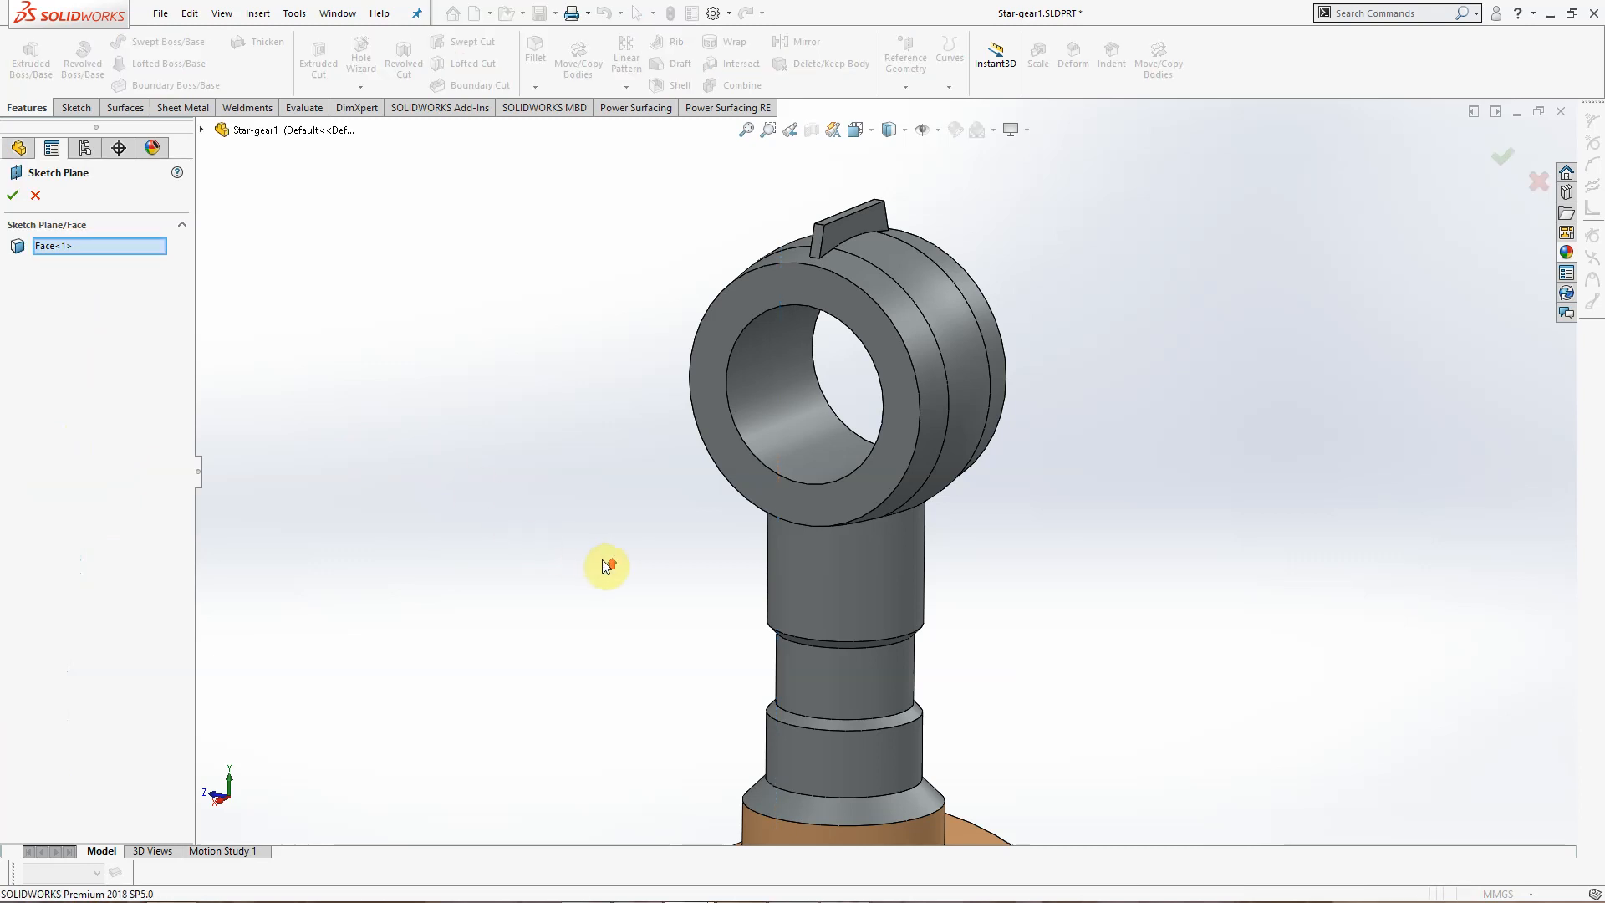
{"action": "scroll", "coordinate": [669, 585], "scroll_direction": "up", "scroll_amount": 7}
{"action": "scroll", "coordinate": [773, 713], "scroll_direction": "down", "scroll_amount": 3}
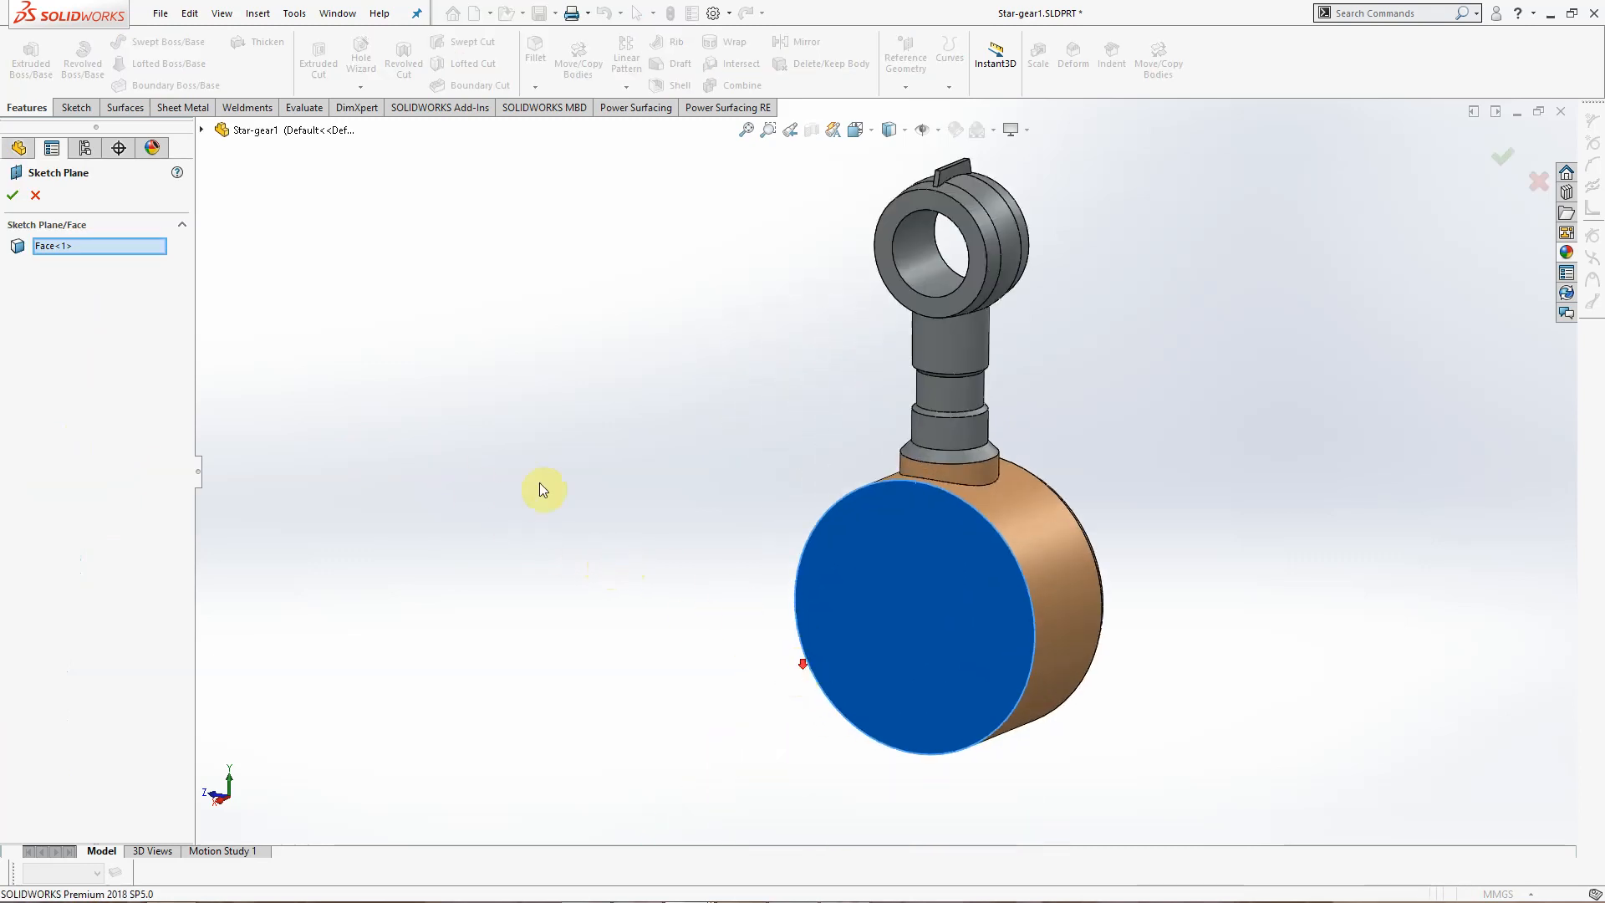
{"action": "left_click", "coordinate": [35, 197]}
{"action": "scroll", "coordinate": [836, 501], "scroll_direction": "up", "scroll_amount": 3}
{"action": "scroll", "coordinate": [1021, 530], "scroll_direction": "down", "scroll_amount": 4}
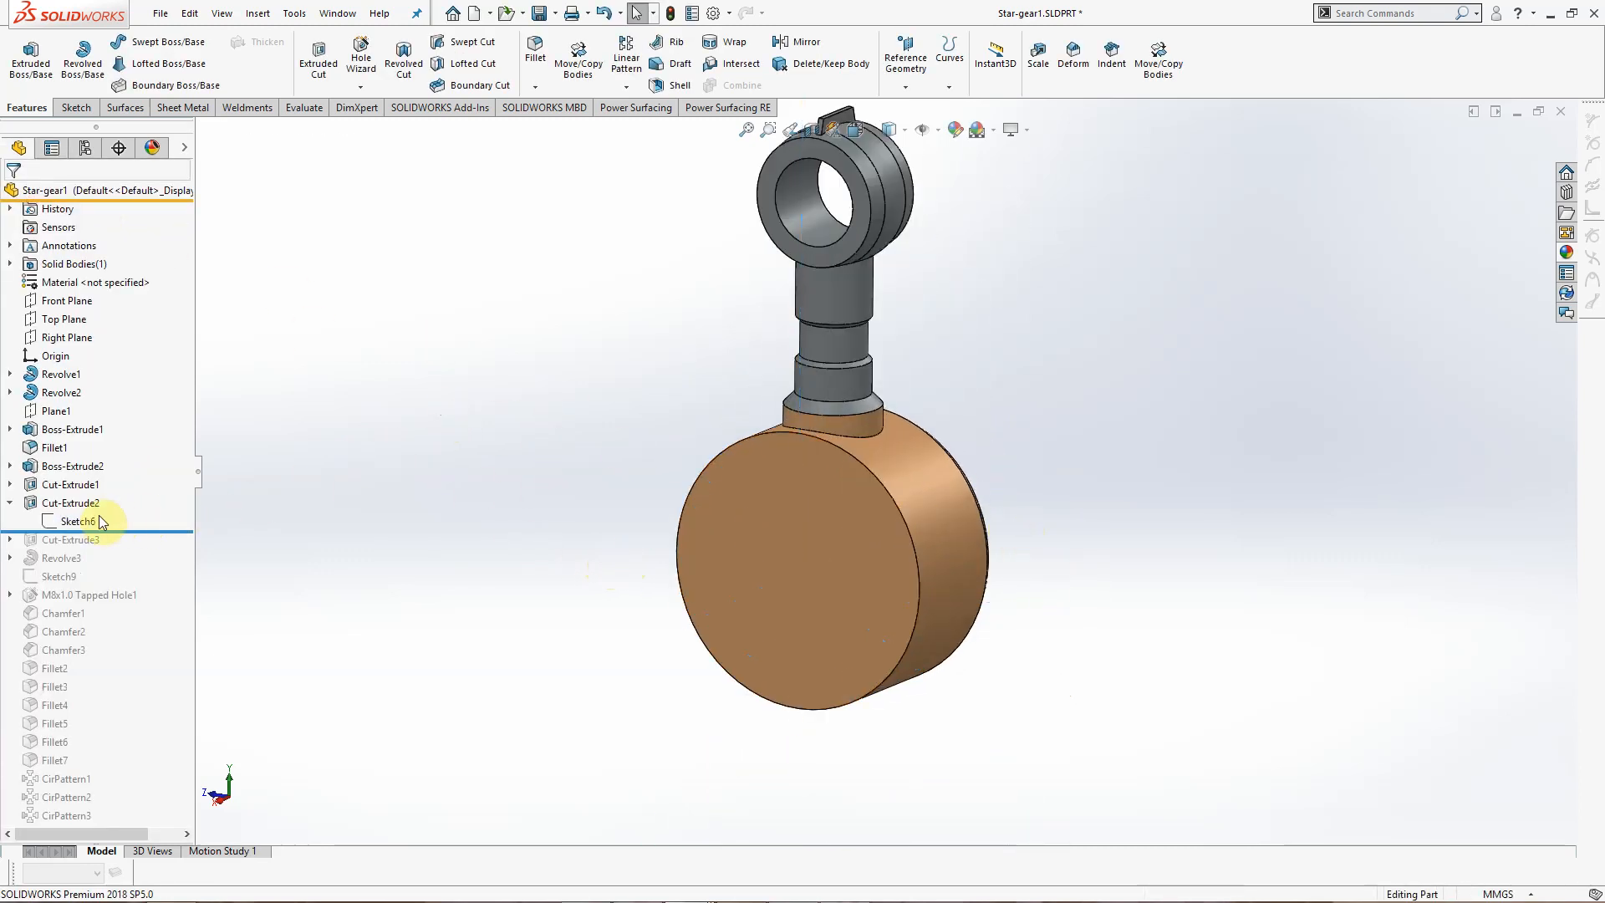
Step: Open Sketch6 of Cut-Extrude2, examine the angle, diameter and offset dimensions of the three pocket profiles, and exit the sketch
{"action": "left_click", "coordinate": [102, 521]}
{"action": "left_click", "coordinate": [118, 478]}
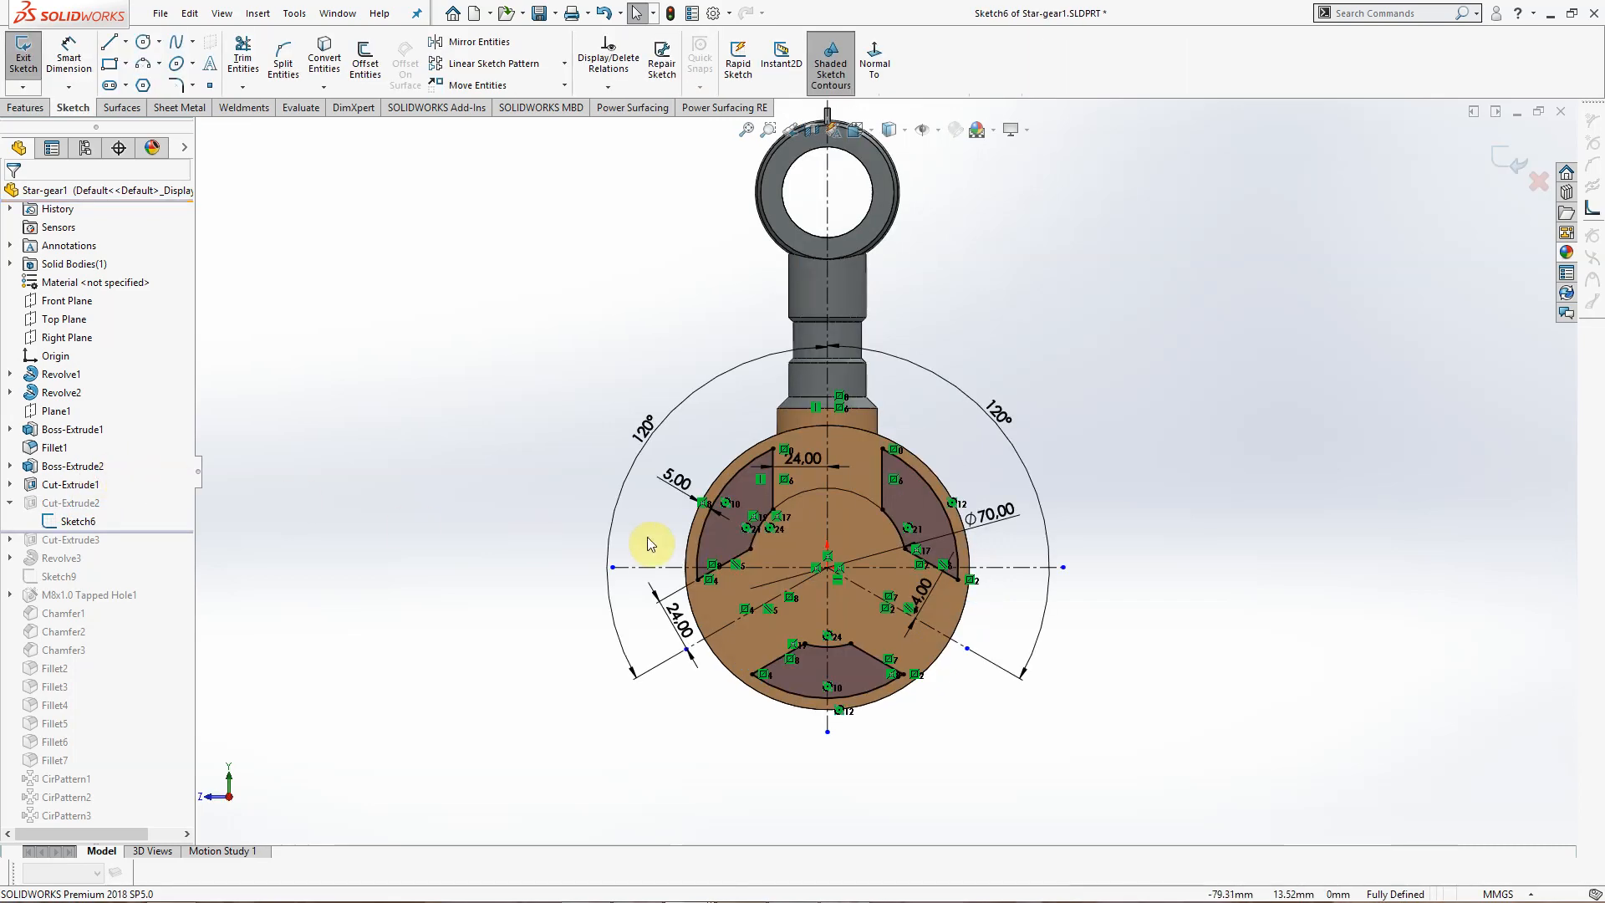
{"action": "scroll", "coordinate": [639, 544], "scroll_direction": "down", "scroll_amount": 3}
{"action": "scroll", "coordinate": [1187, 477], "scroll_direction": "up", "scroll_amount": 2}
{"action": "scroll", "coordinate": [1219, 462], "scroll_direction": "down", "scroll_amount": 1}
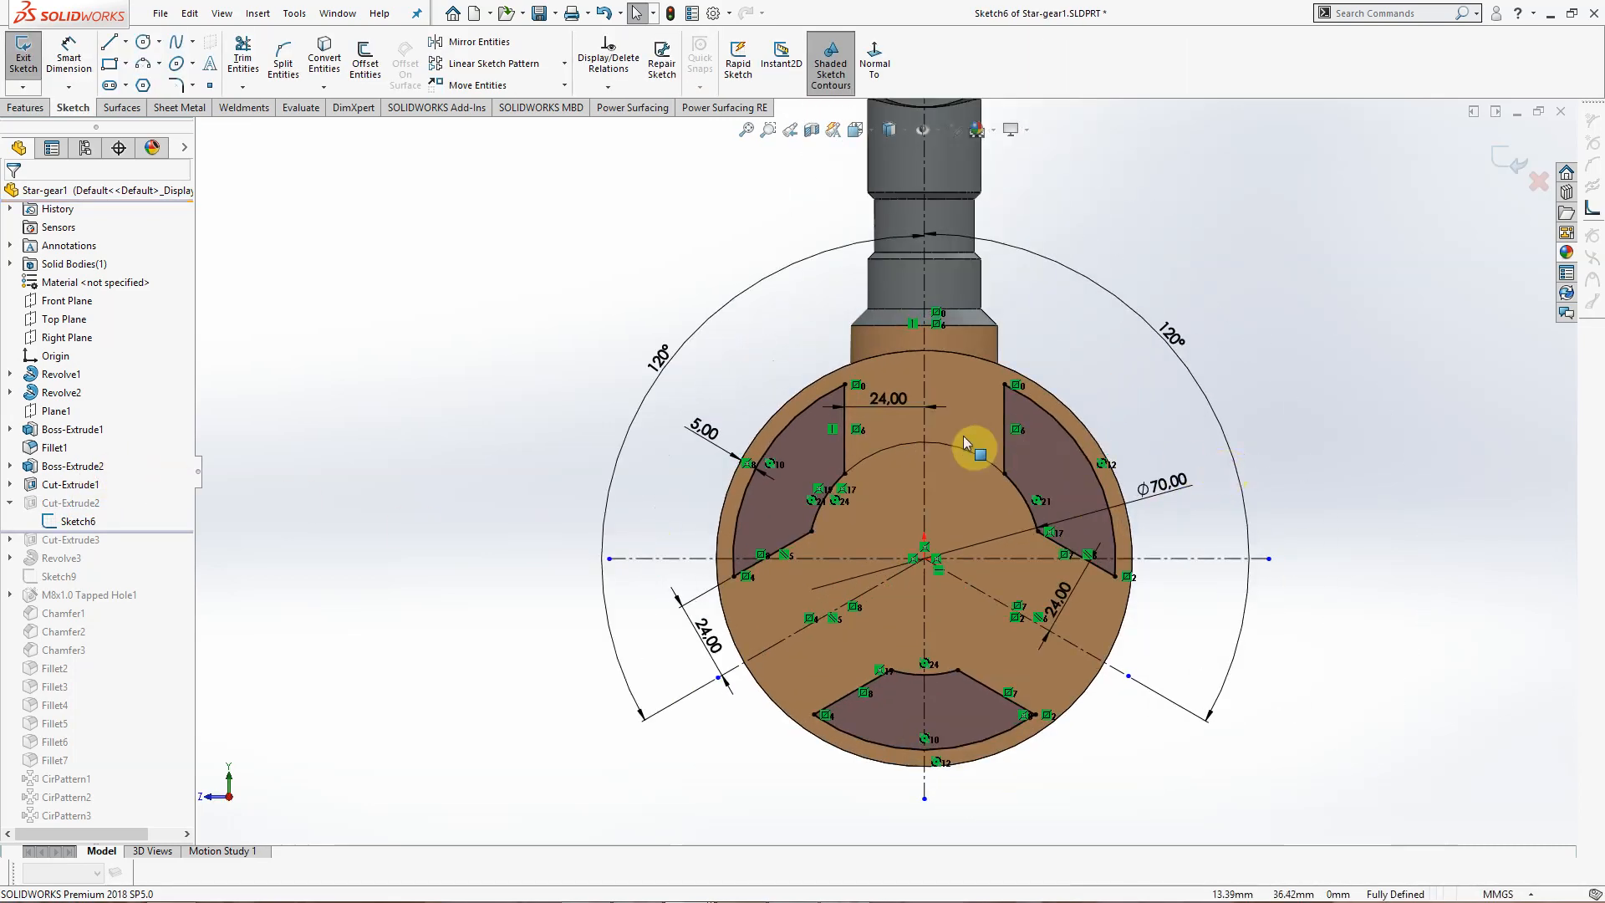
{"action": "mouse_move", "coordinate": [661, 355]}
{"action": "left_mouse_down"}
{"action": "mouse_move", "coordinate": [673, 343]}
{"action": "mouse_move", "coordinate": [626, 330]}
{"action": "mouse_move", "coordinate": [648, 365]}
{"action": "left_mouse_up"}
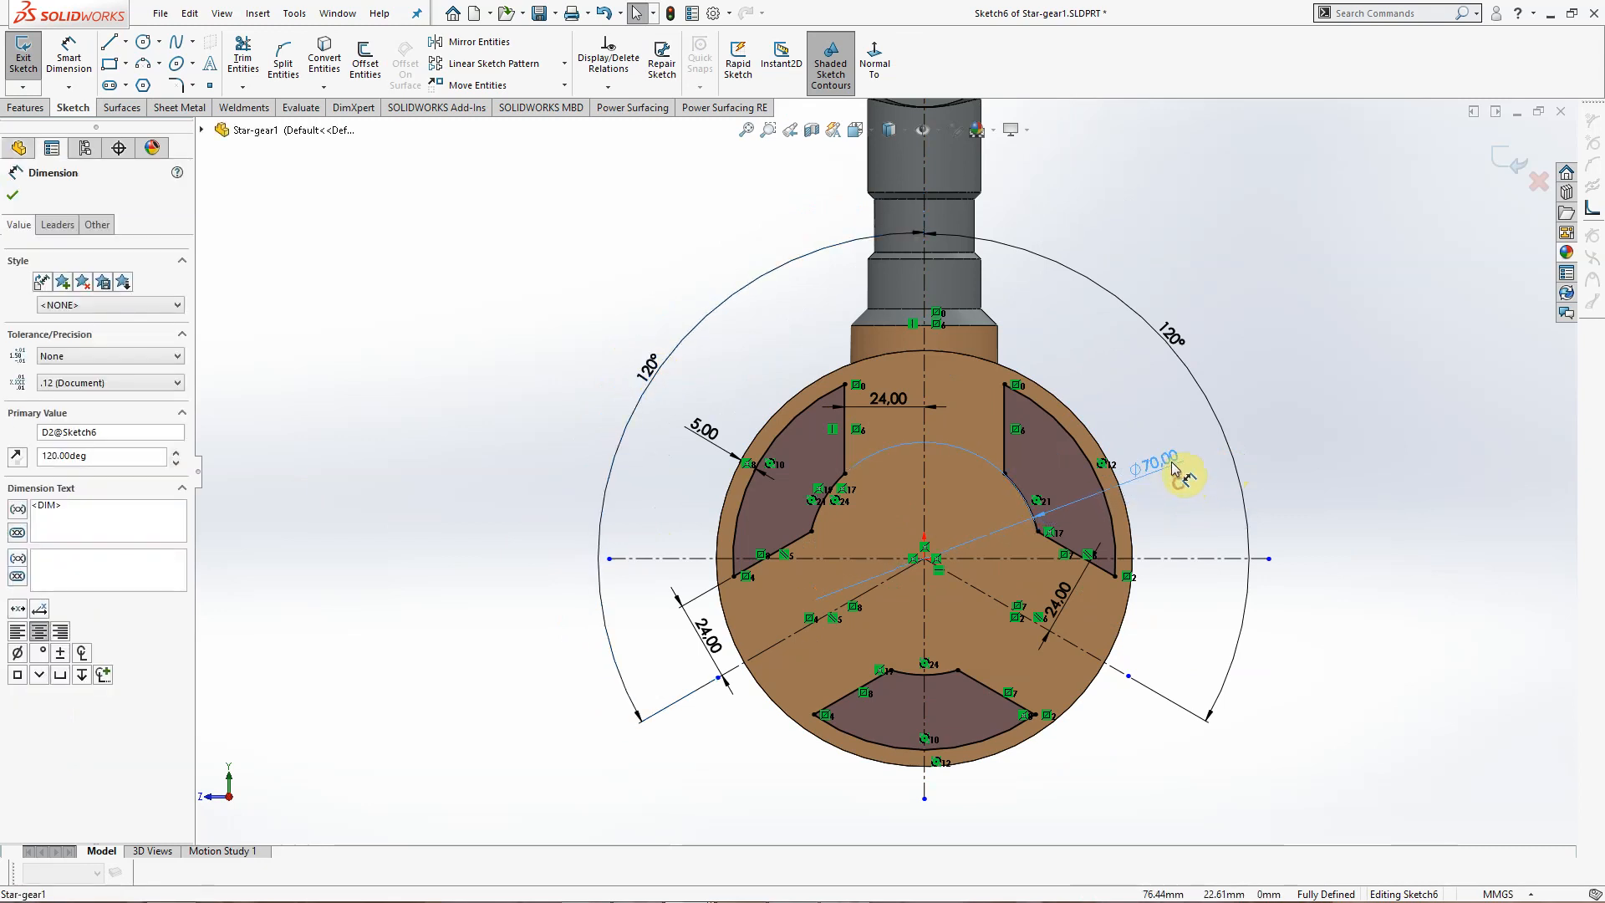
{"action": "left_click", "coordinate": [1070, 606]}
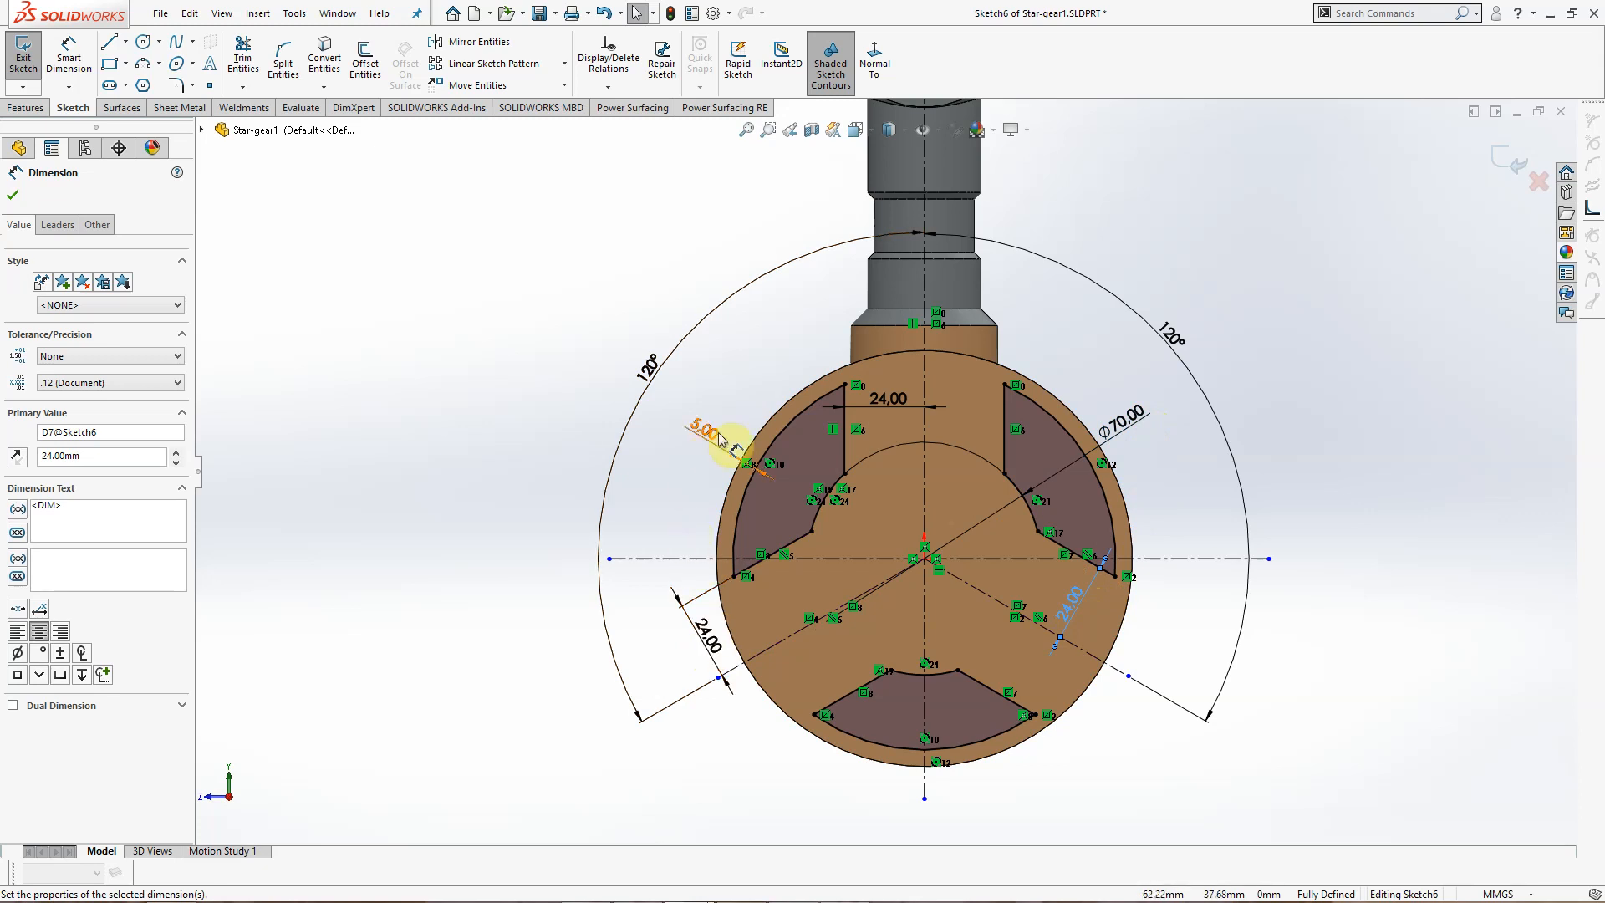
{"action": "left_click", "coordinate": [1307, 294]}
{"action": "scroll", "coordinate": [1269, 350], "scroll_direction": "up", "scroll_amount": 2}
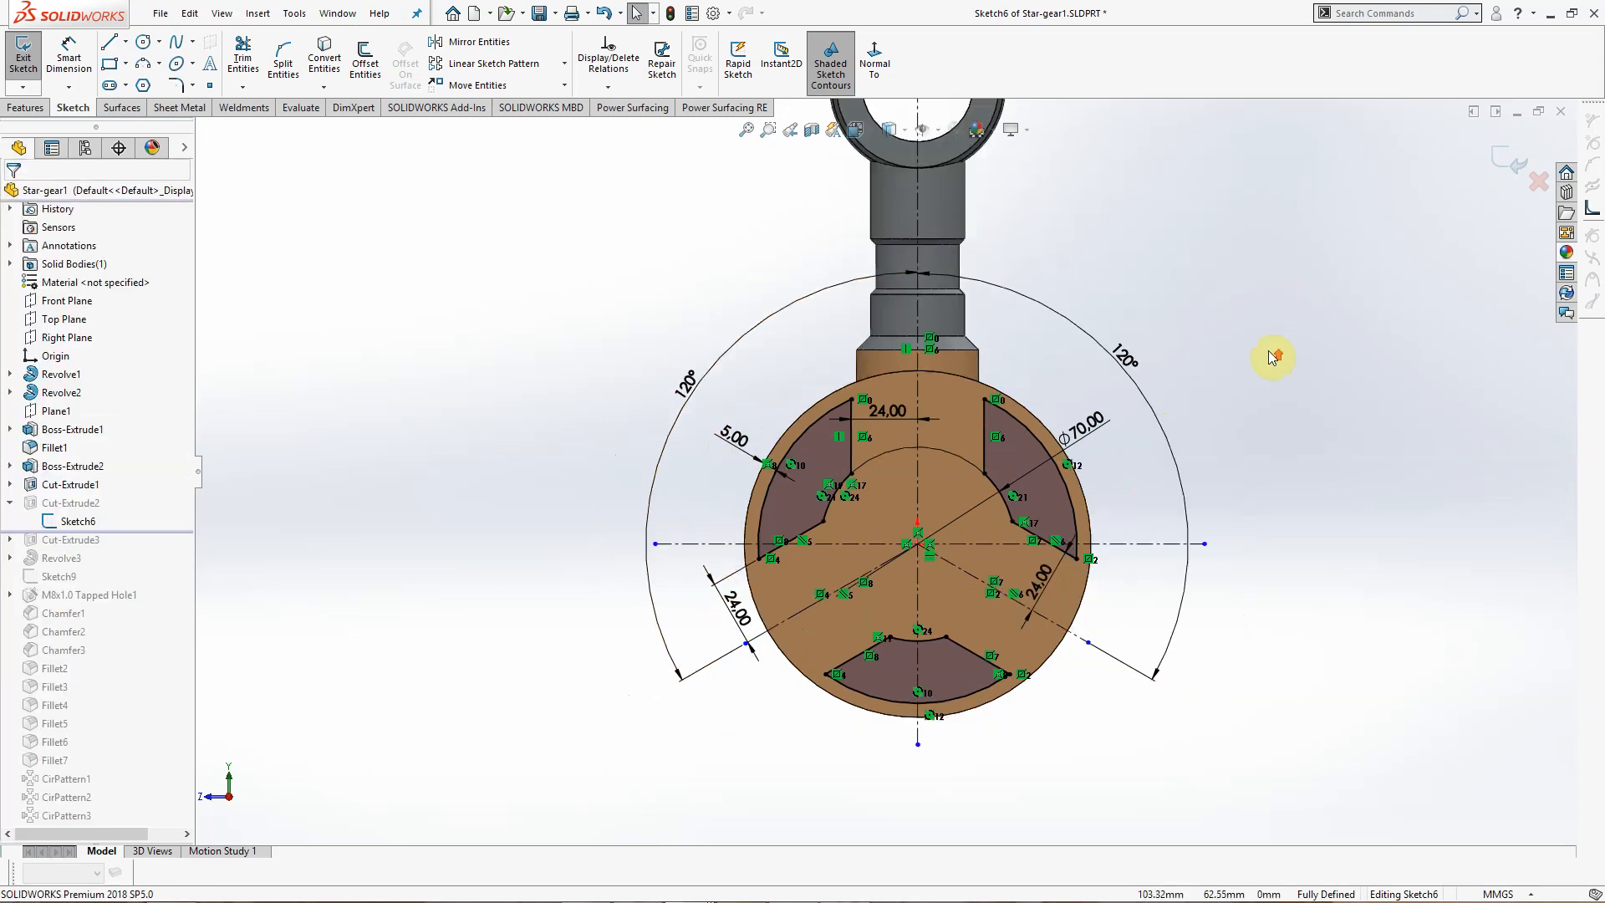
{"action": "left_click", "coordinate": [1502, 165]}
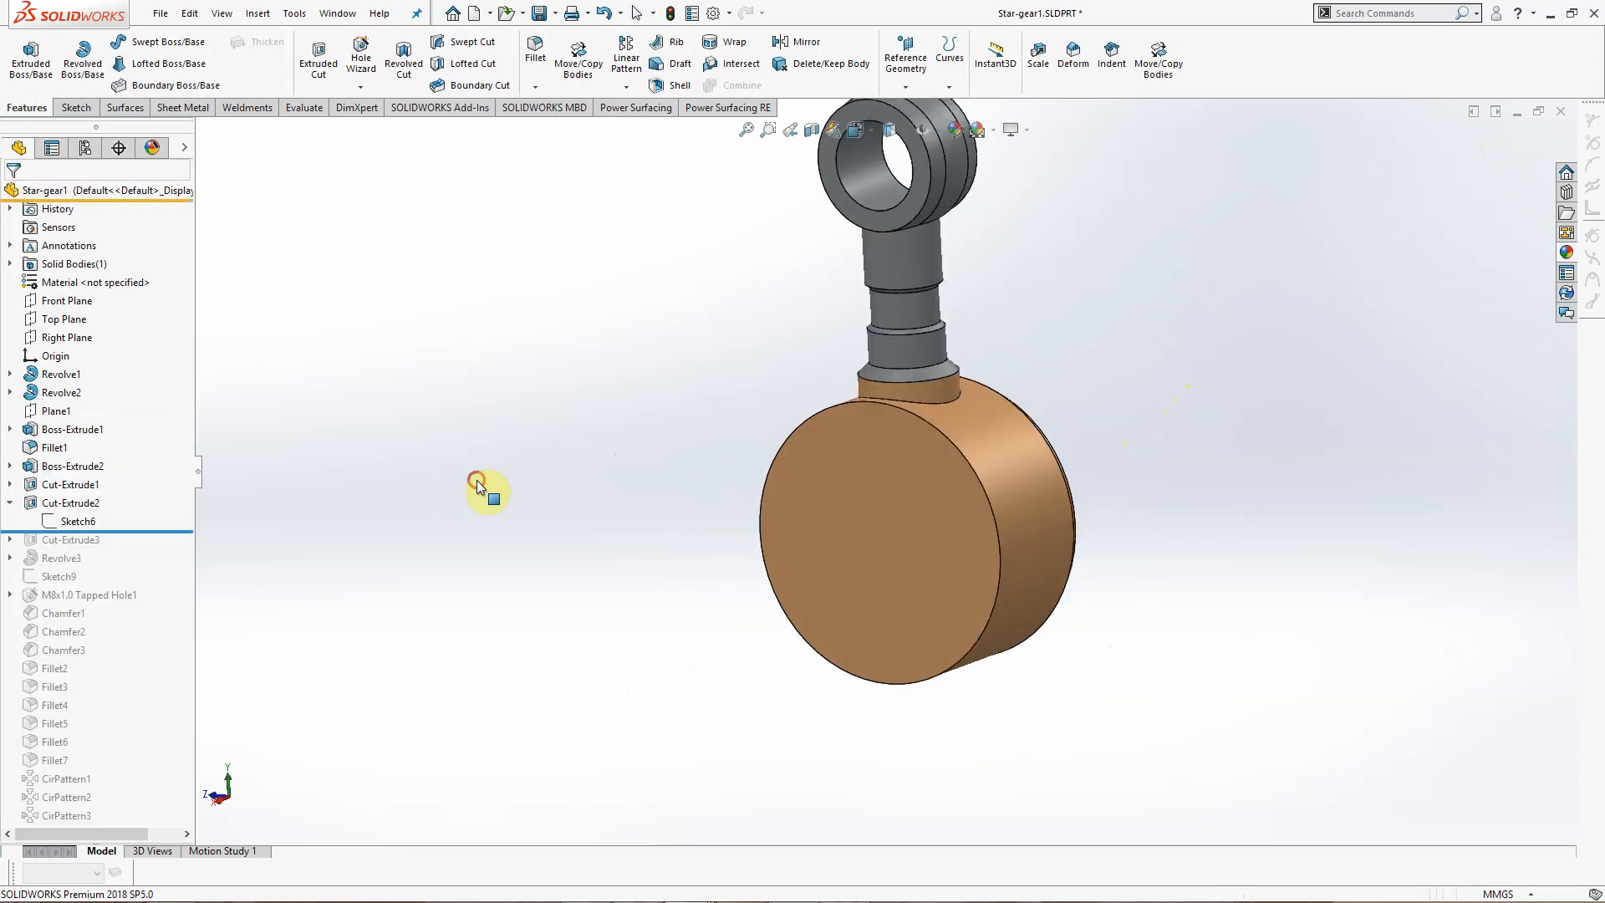
Step: Review Cut-Extrude2's start condition, end condition and selected contours against its preview, and close the definition without changes
{"action": "left_click", "coordinate": [71, 502]}
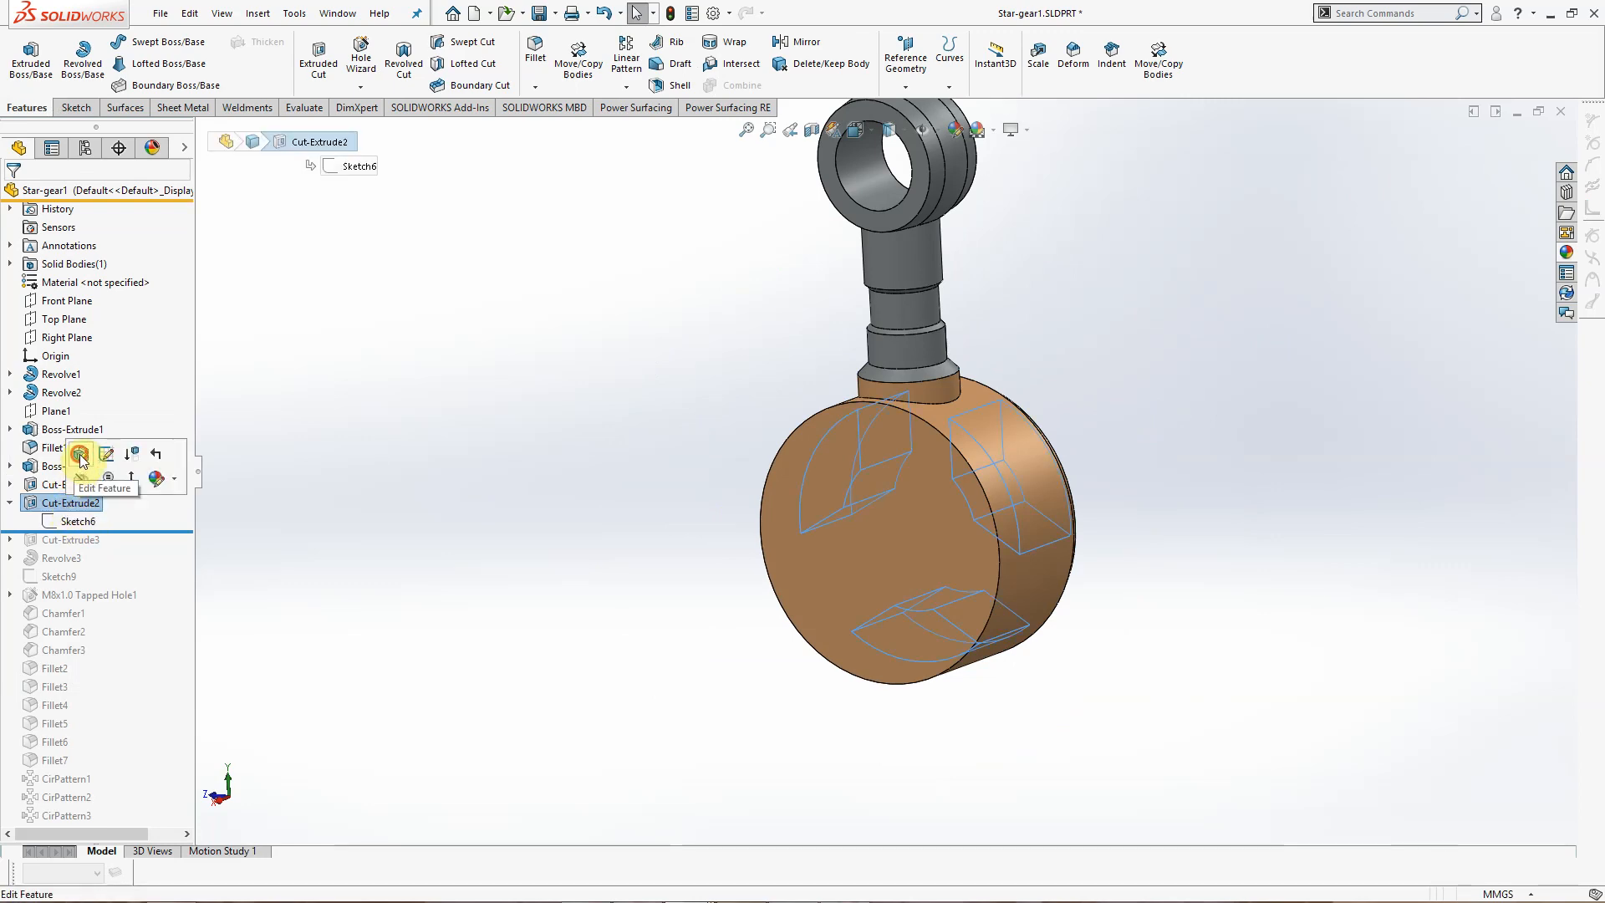
{"action": "left_click", "coordinate": [80, 455]}
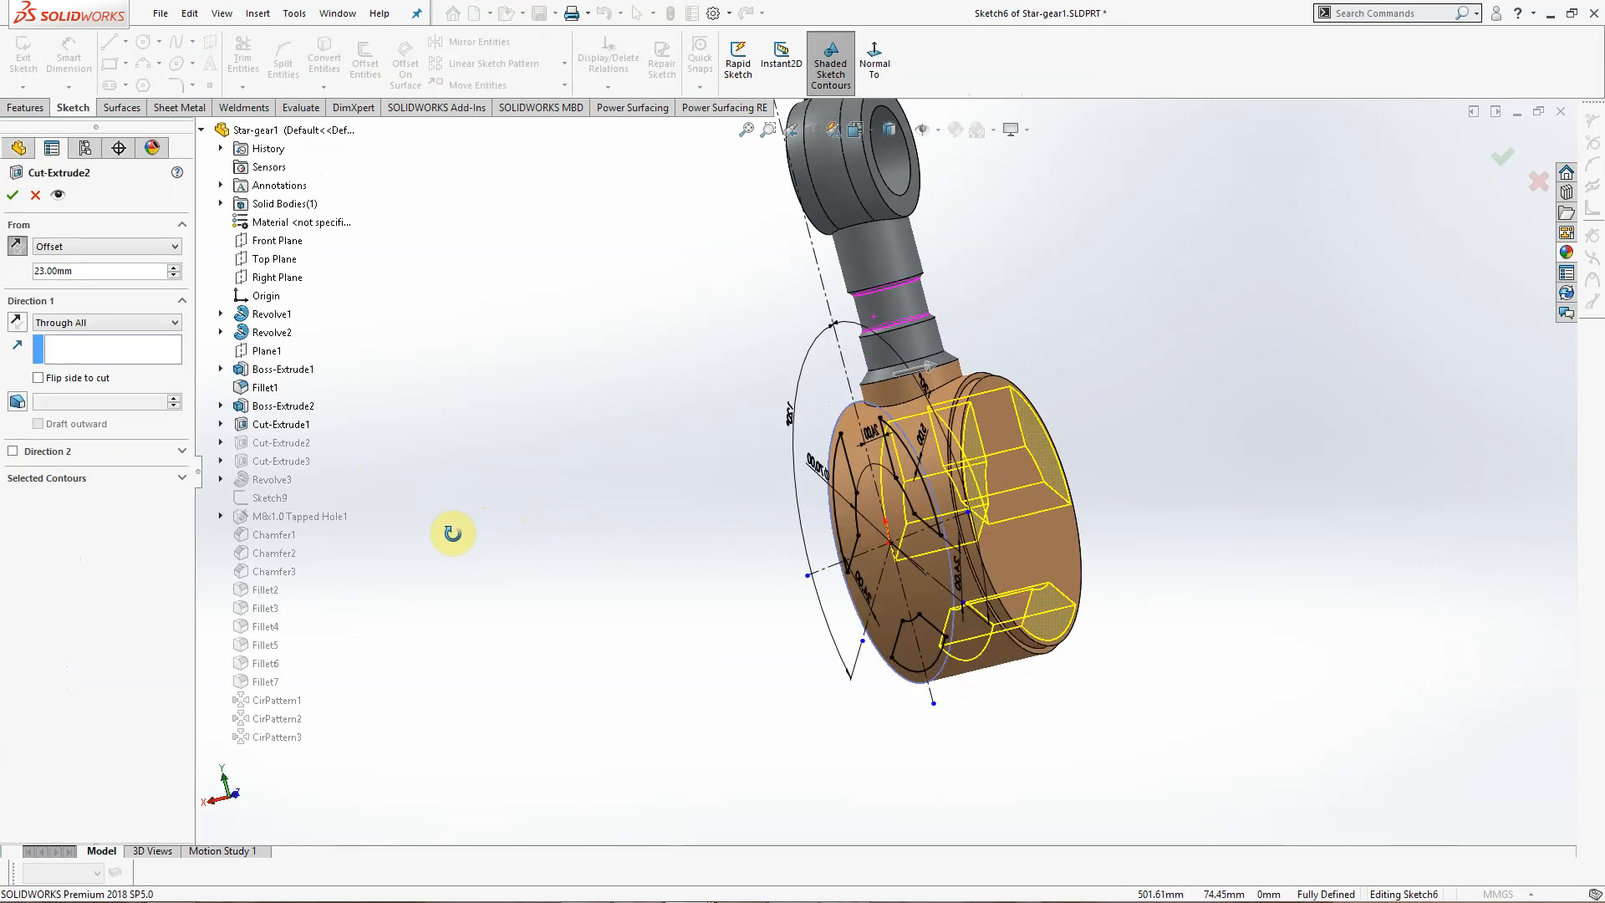
{"action": "mouse_move", "coordinate": [453, 534]}
{"action": "middle_mouse_down"}
{"action": "mouse_move", "coordinate": [384, 541]}
{"action": "mouse_move", "coordinate": [603, 531]}
{"action": "middle_mouse_up"}
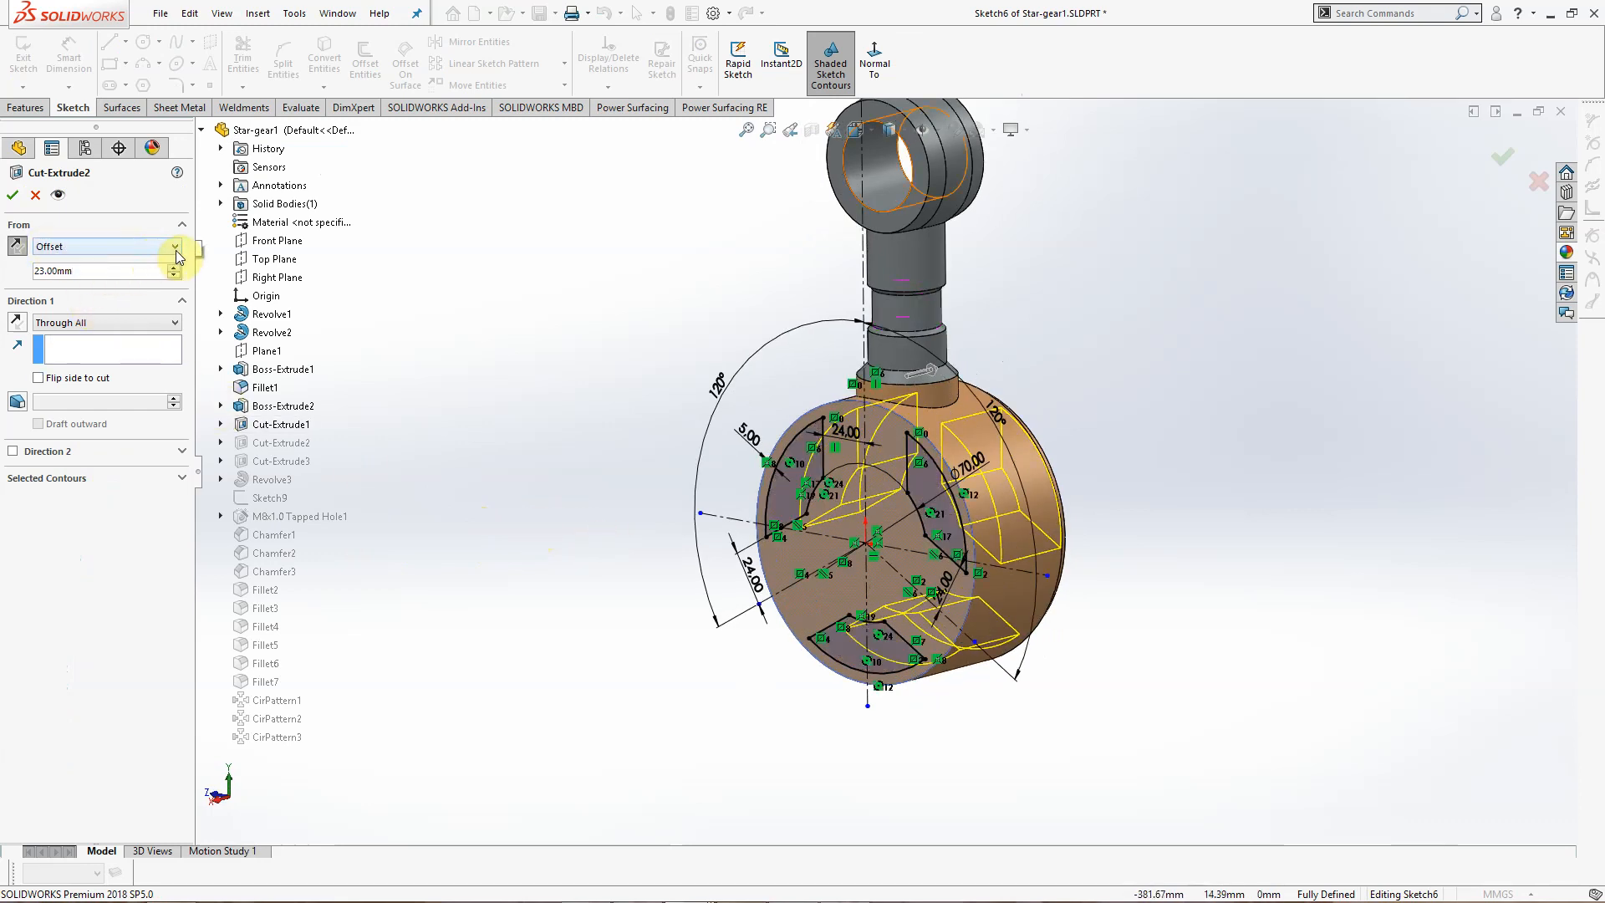
{"action": "left_click", "coordinate": [175, 248]}
{"action": "left_click", "coordinate": [51, 295]}
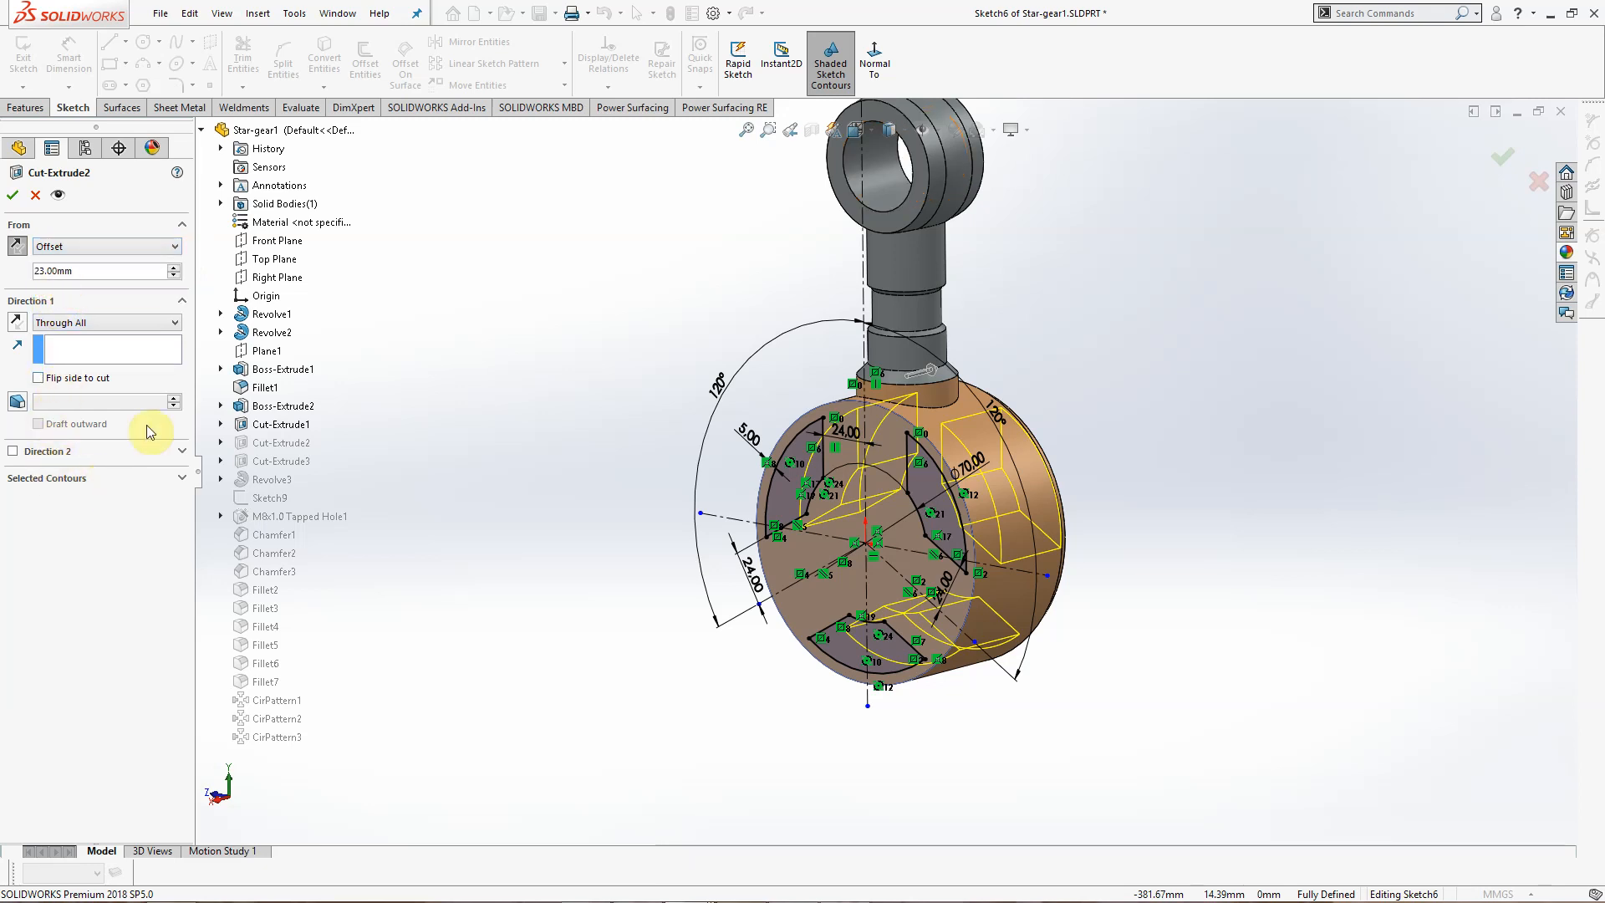
{"action": "left_click", "coordinate": [183, 479]}
{"action": "left_click", "coordinate": [183, 479]}
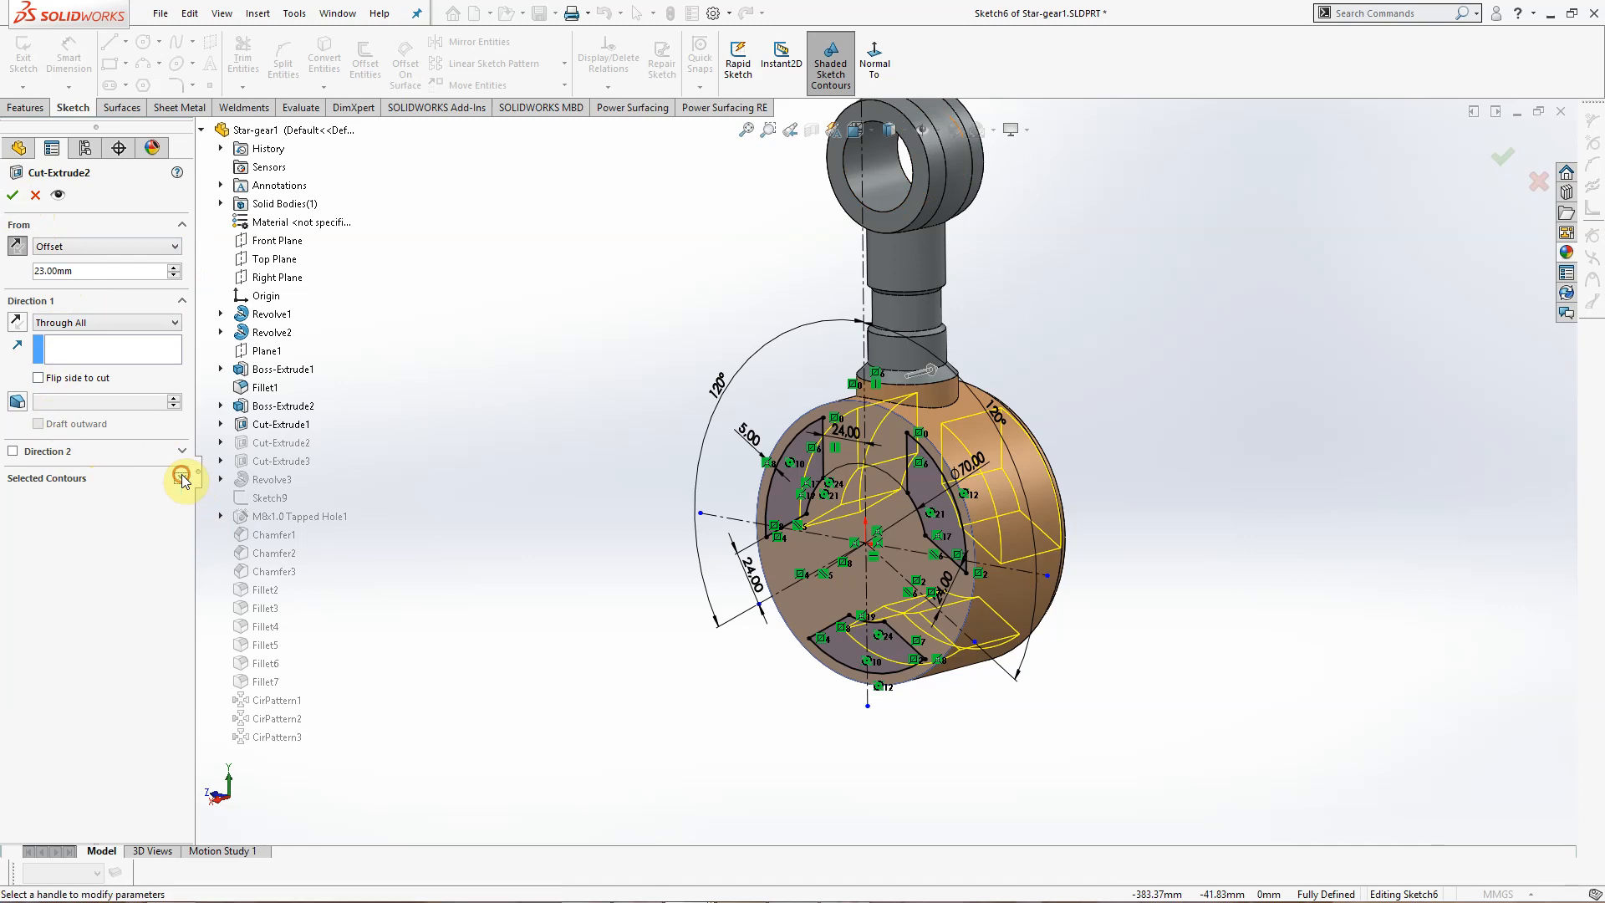
{"action": "left_click", "coordinate": [14, 196]}
{"action": "middle_click_drag", "start_coordinate": [563, 508], "coordinate": [645, 576]}
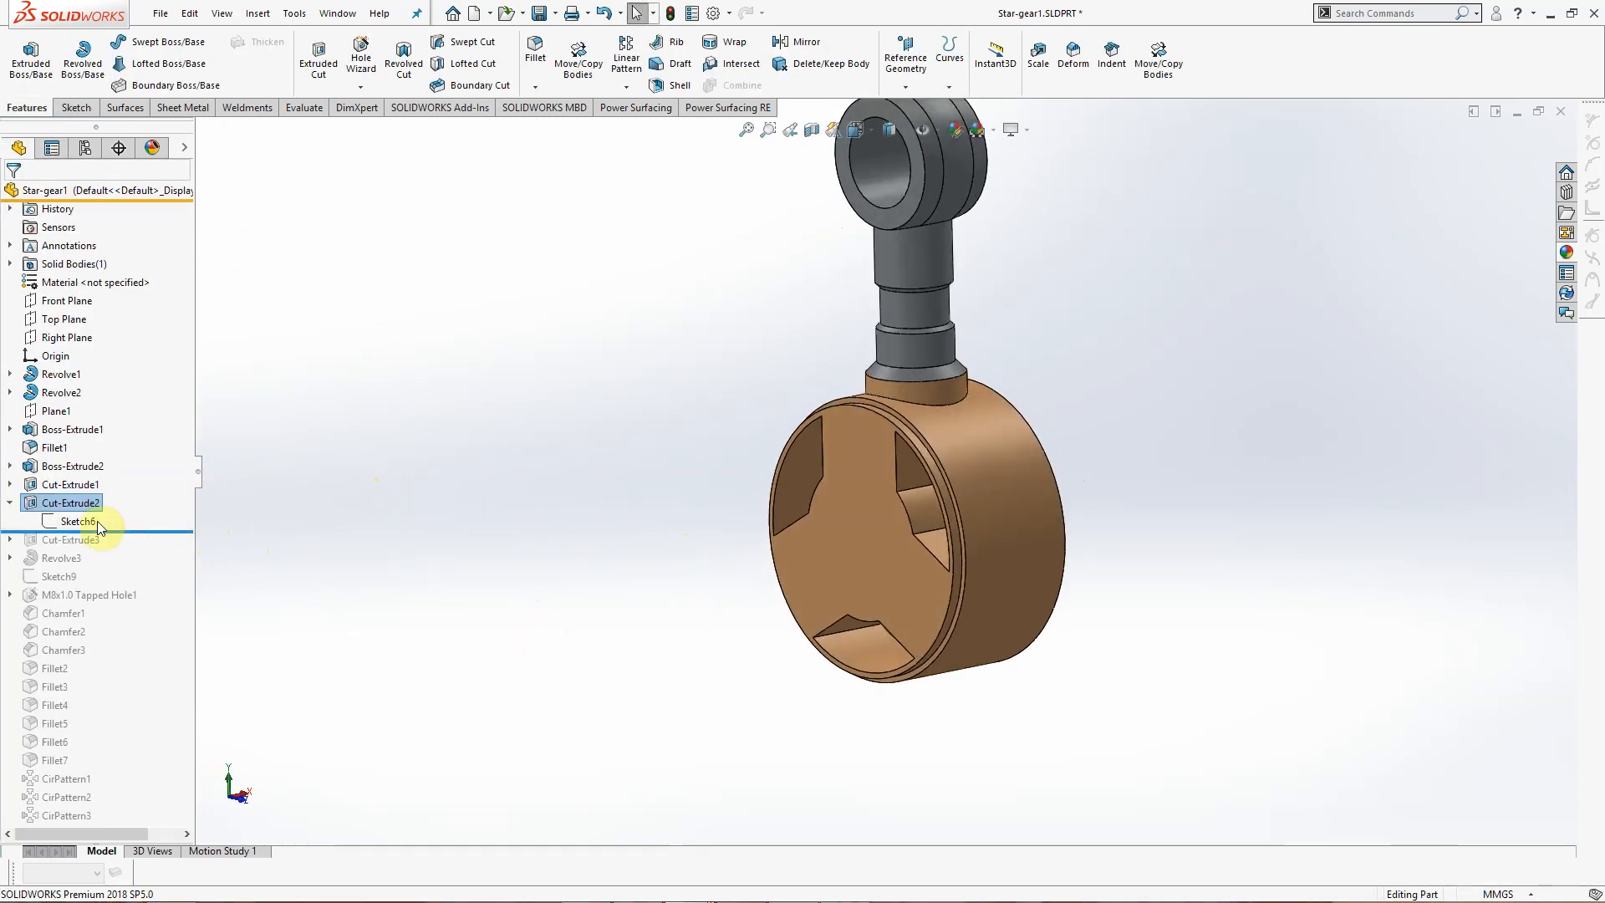
Step: Roll the part forward to include Cut-Extrude3 and check which face its Sketch7 lies on without reassigning it
{"action": "left_click", "coordinate": [10, 504]}
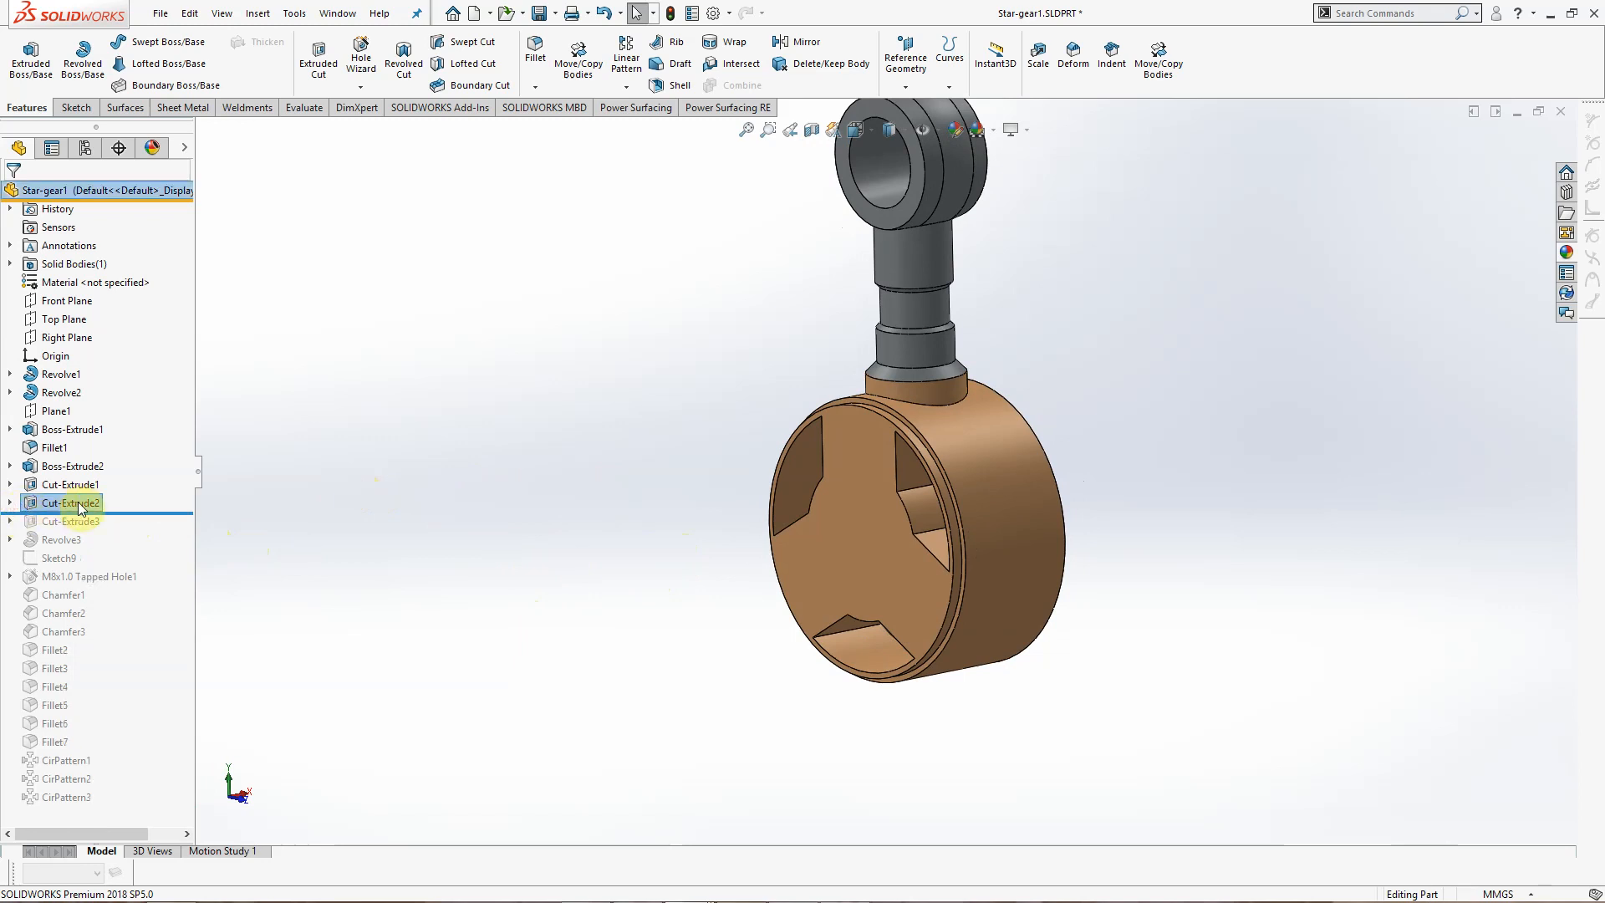
{"action": "left_click_drag", "start_coordinate": [151, 510], "coordinate": [133, 531]}
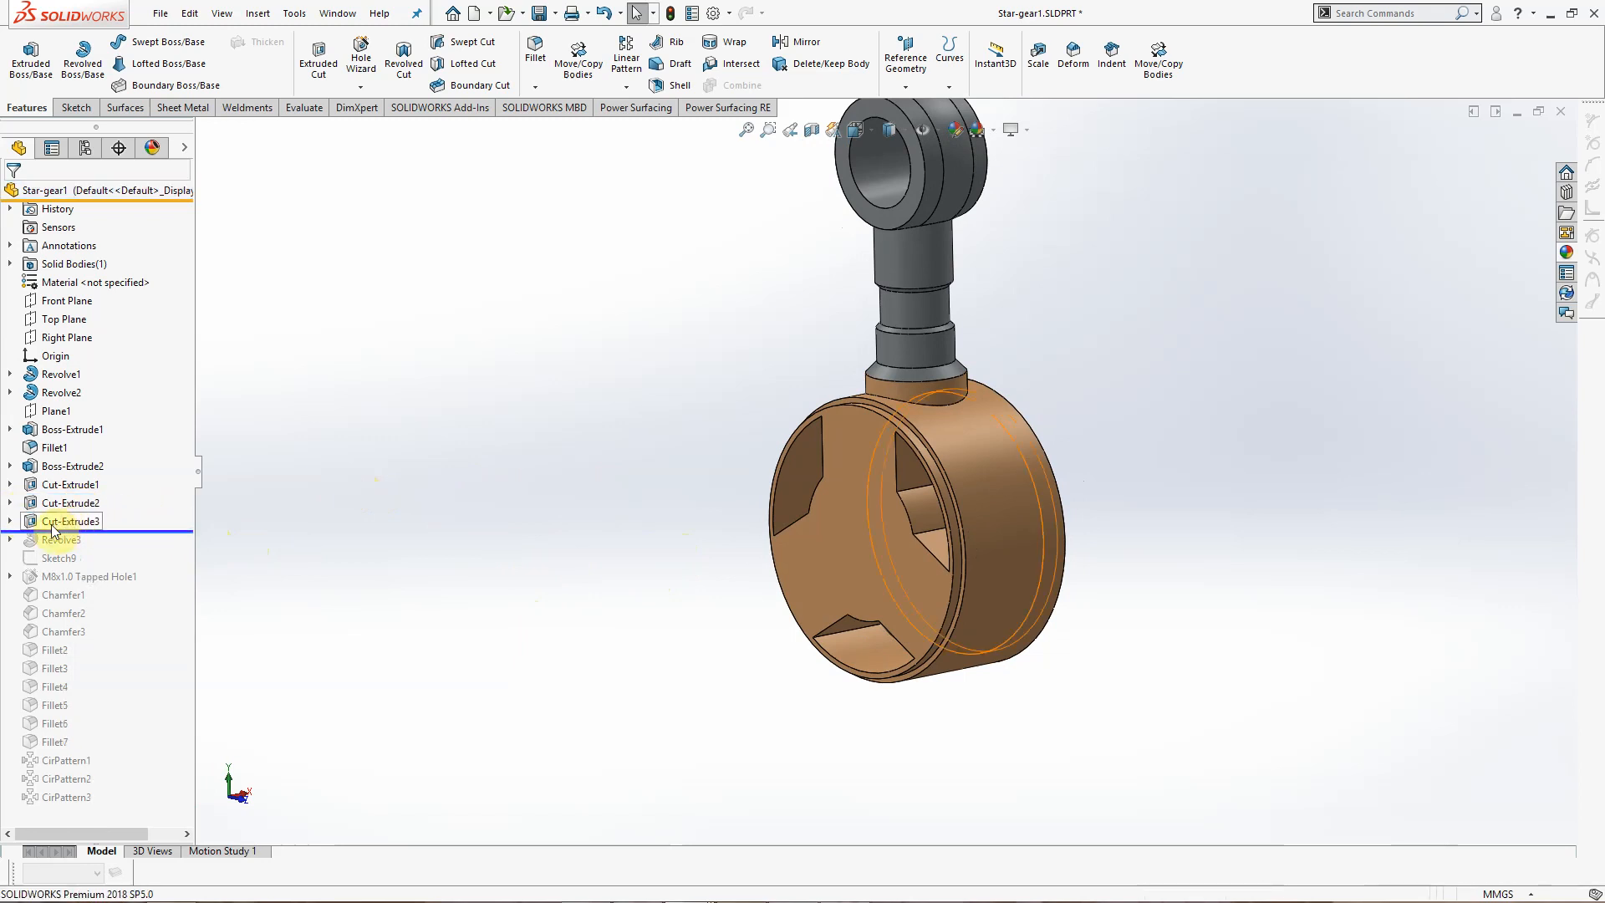
{"action": "left_click", "coordinate": [71, 522]}
{"action": "left_click", "coordinate": [8, 522]}
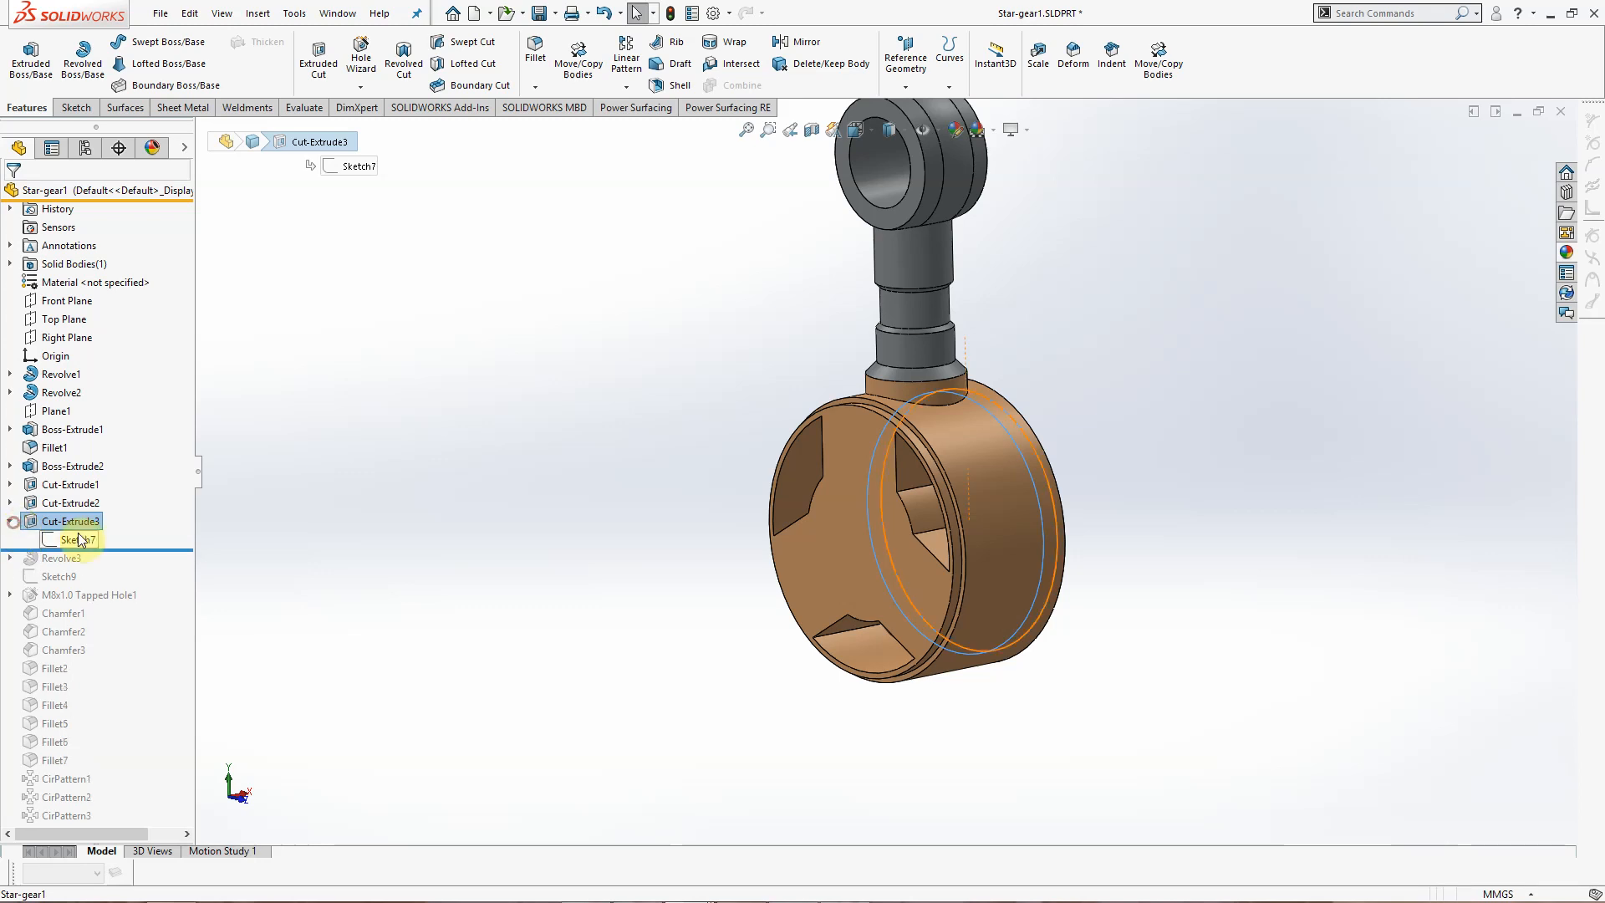
{"action": "left_click", "coordinate": [75, 539]}
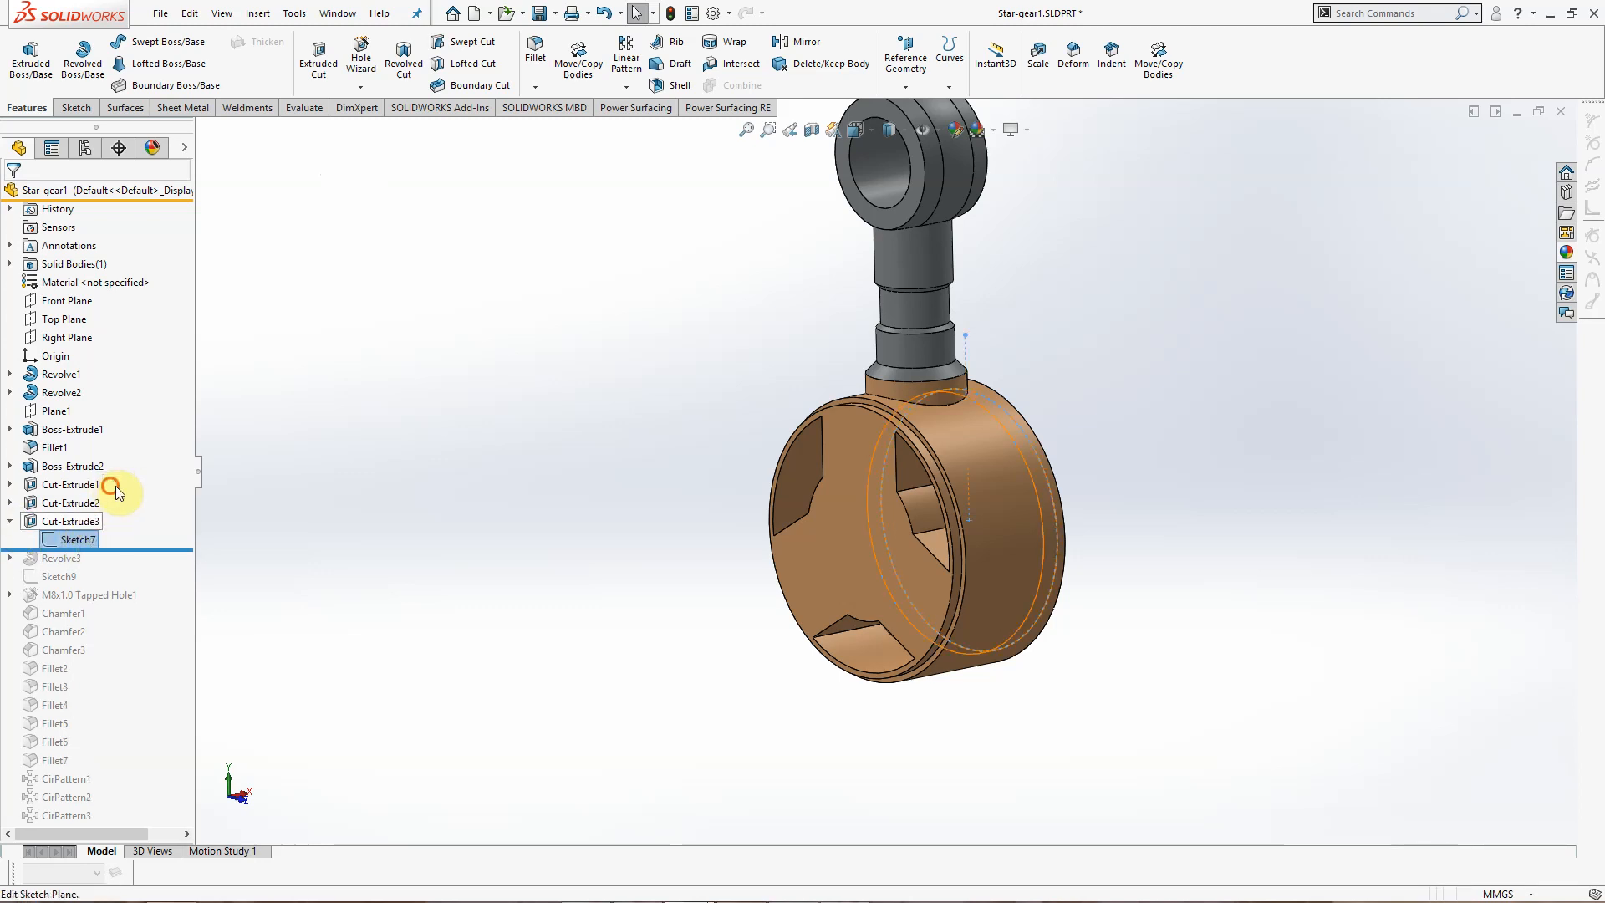
{"action": "left_click", "coordinate": [114, 487]}
{"action": "mouse_move", "coordinate": [613, 571]}
{"action": "middle_mouse_down"}
{"action": "mouse_move", "coordinate": [480, 566]}
{"action": "mouse_move", "coordinate": [591, 574]}
{"action": "middle_mouse_up"}
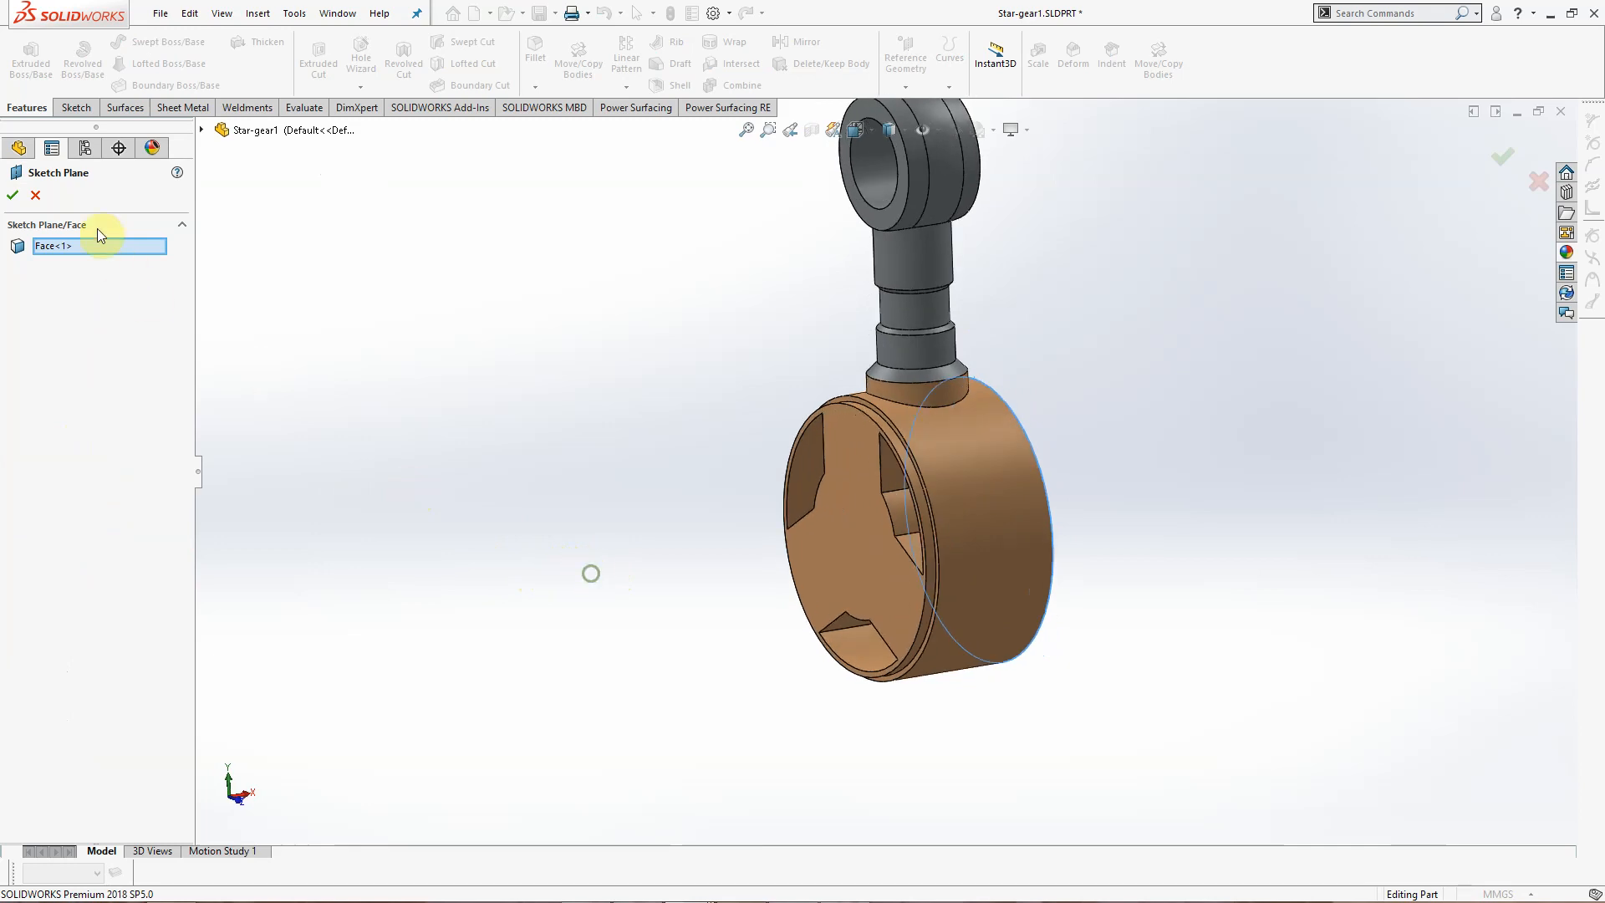
{"action": "left_click", "coordinate": [35, 198]}
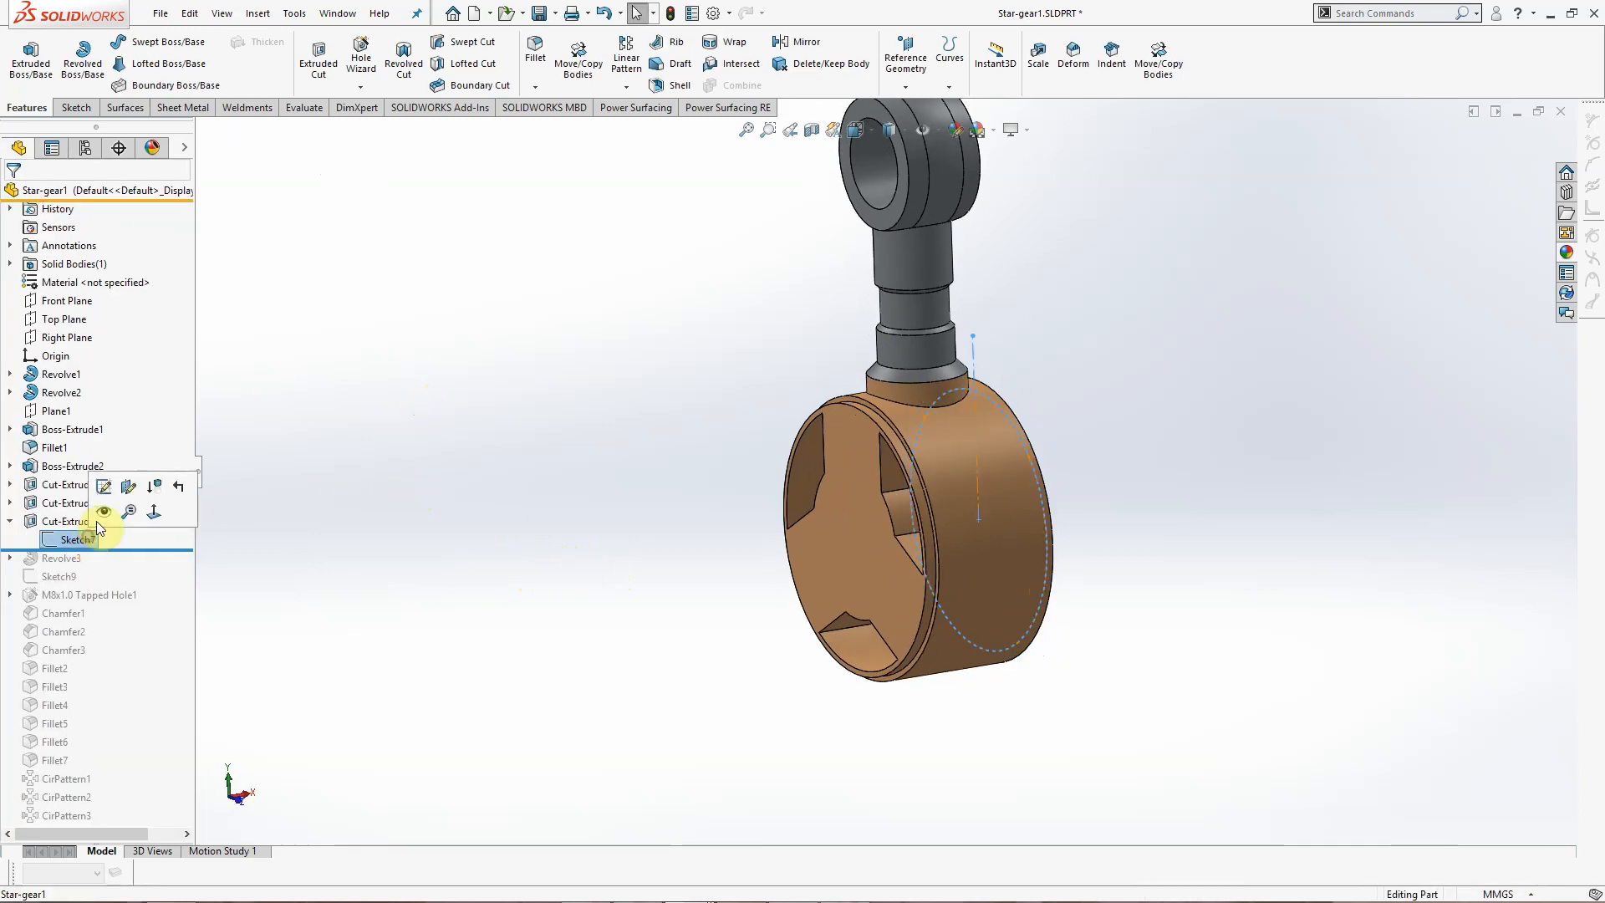
Step: Open Sketch7 of Cut-Extrude3, examine the circle's offset dimension from the drum's outer edge, and exit the sketch
{"action": "left_click", "coordinate": [104, 486]}
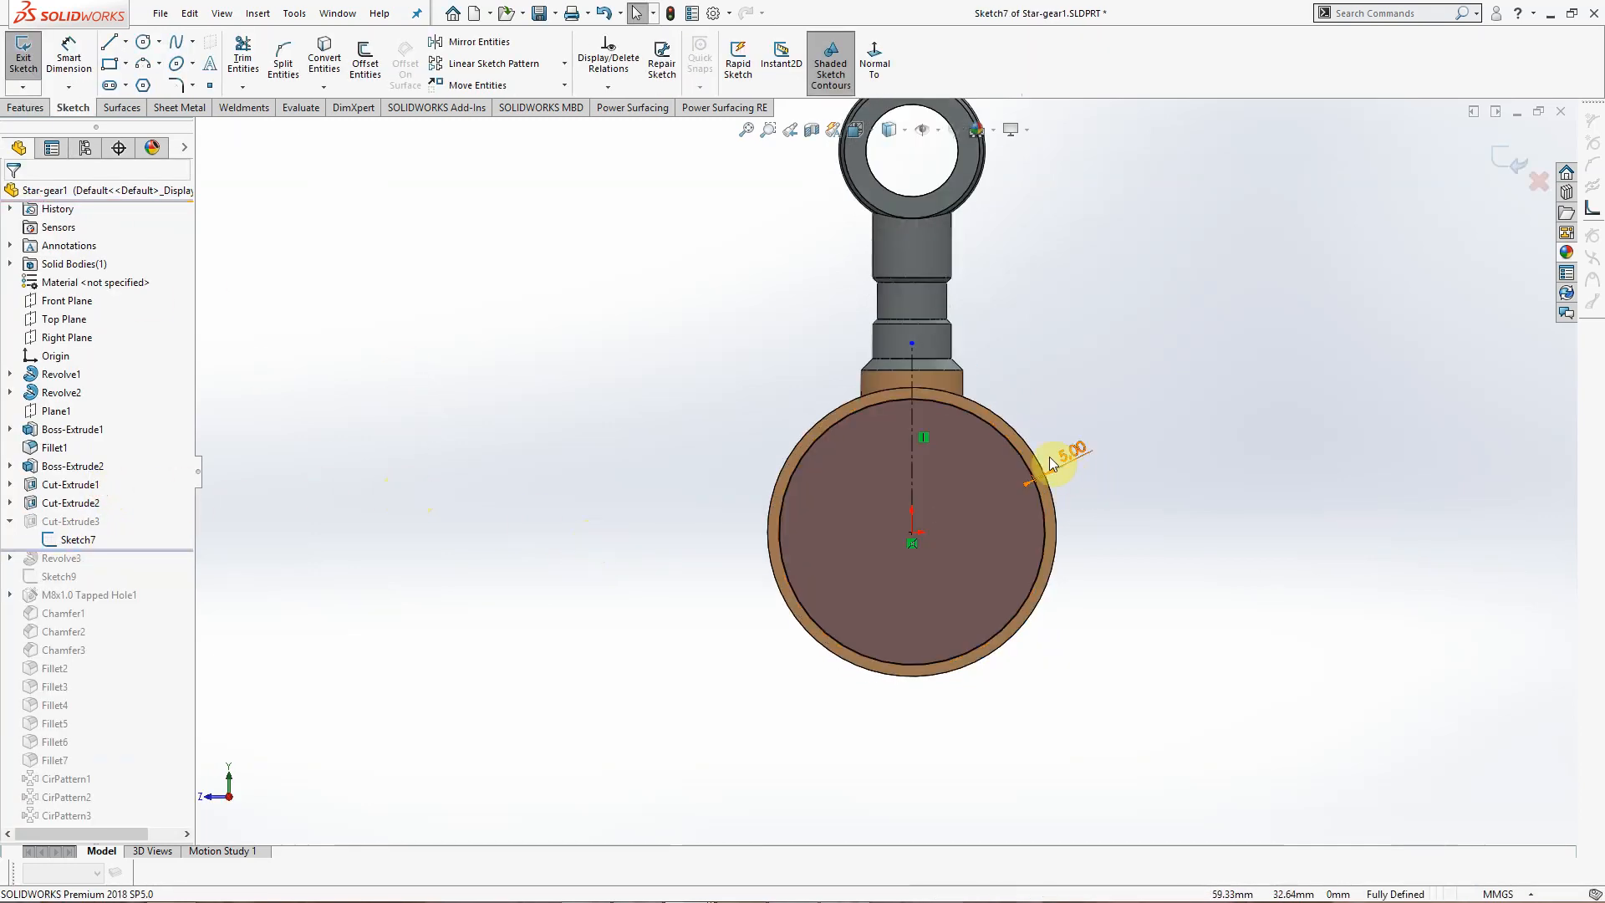
{"action": "scroll", "coordinate": [1050, 456], "scroll_direction": "down", "scroll_amount": 4}
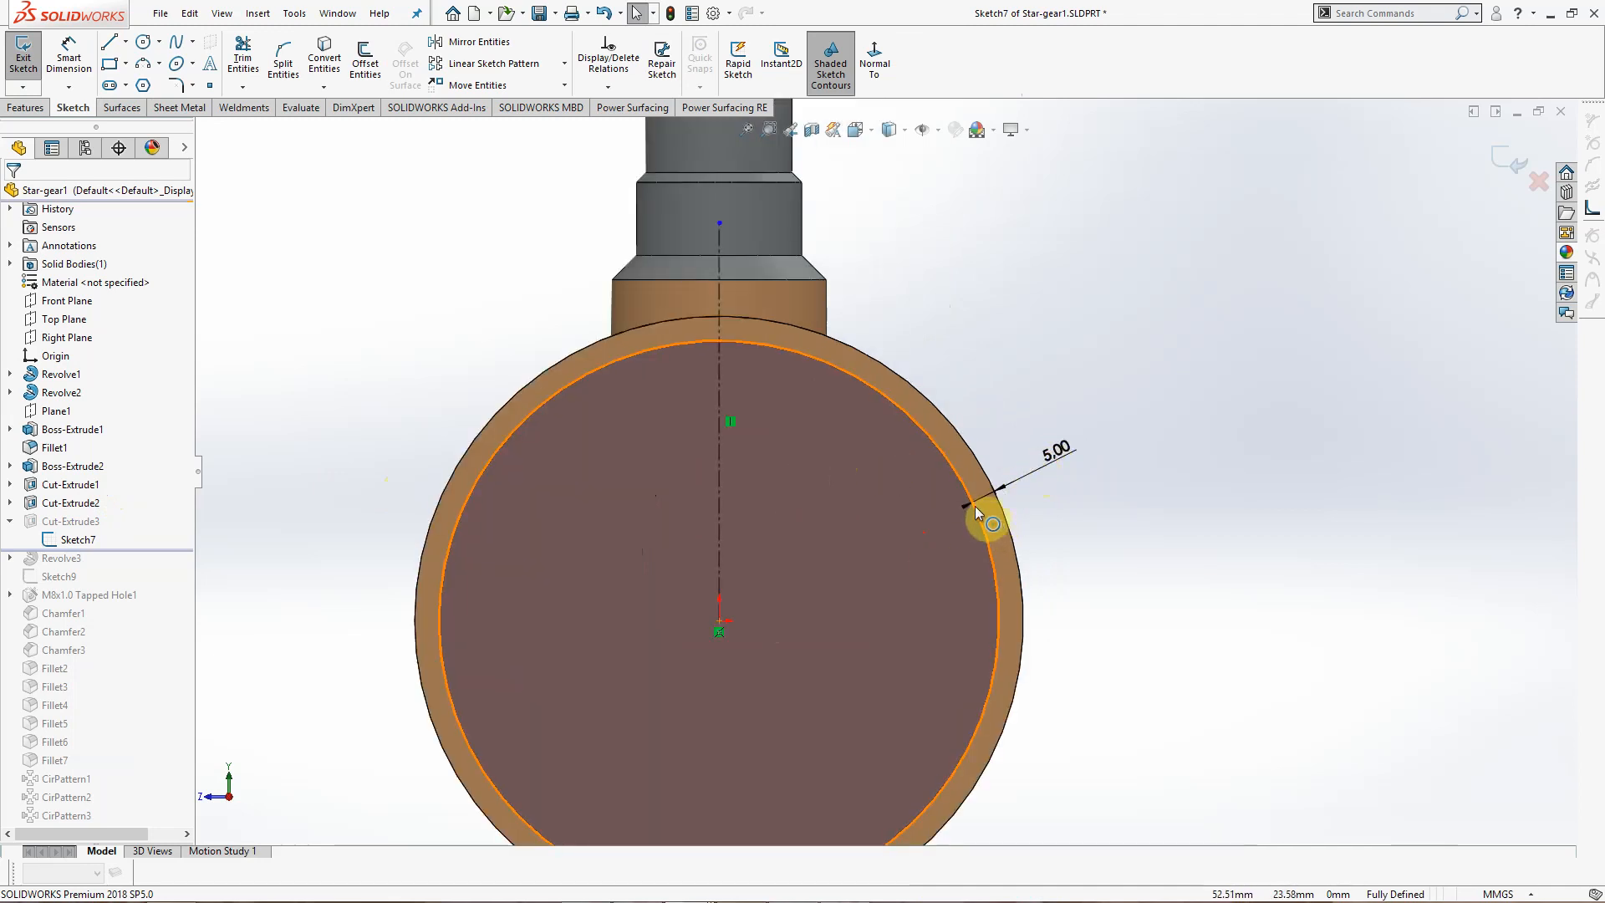
{"action": "mouse_move", "coordinate": [1060, 453]}
{"action": "left_mouse_down"}
{"action": "mouse_move", "coordinate": [1026, 433]}
{"action": "mouse_move", "coordinate": [1050, 477]}
{"action": "left_mouse_up"}
{"action": "scroll", "coordinate": [1147, 595], "scroll_direction": "up", "scroll_amount": 4}
{"action": "left_click", "coordinate": [1507, 179]}
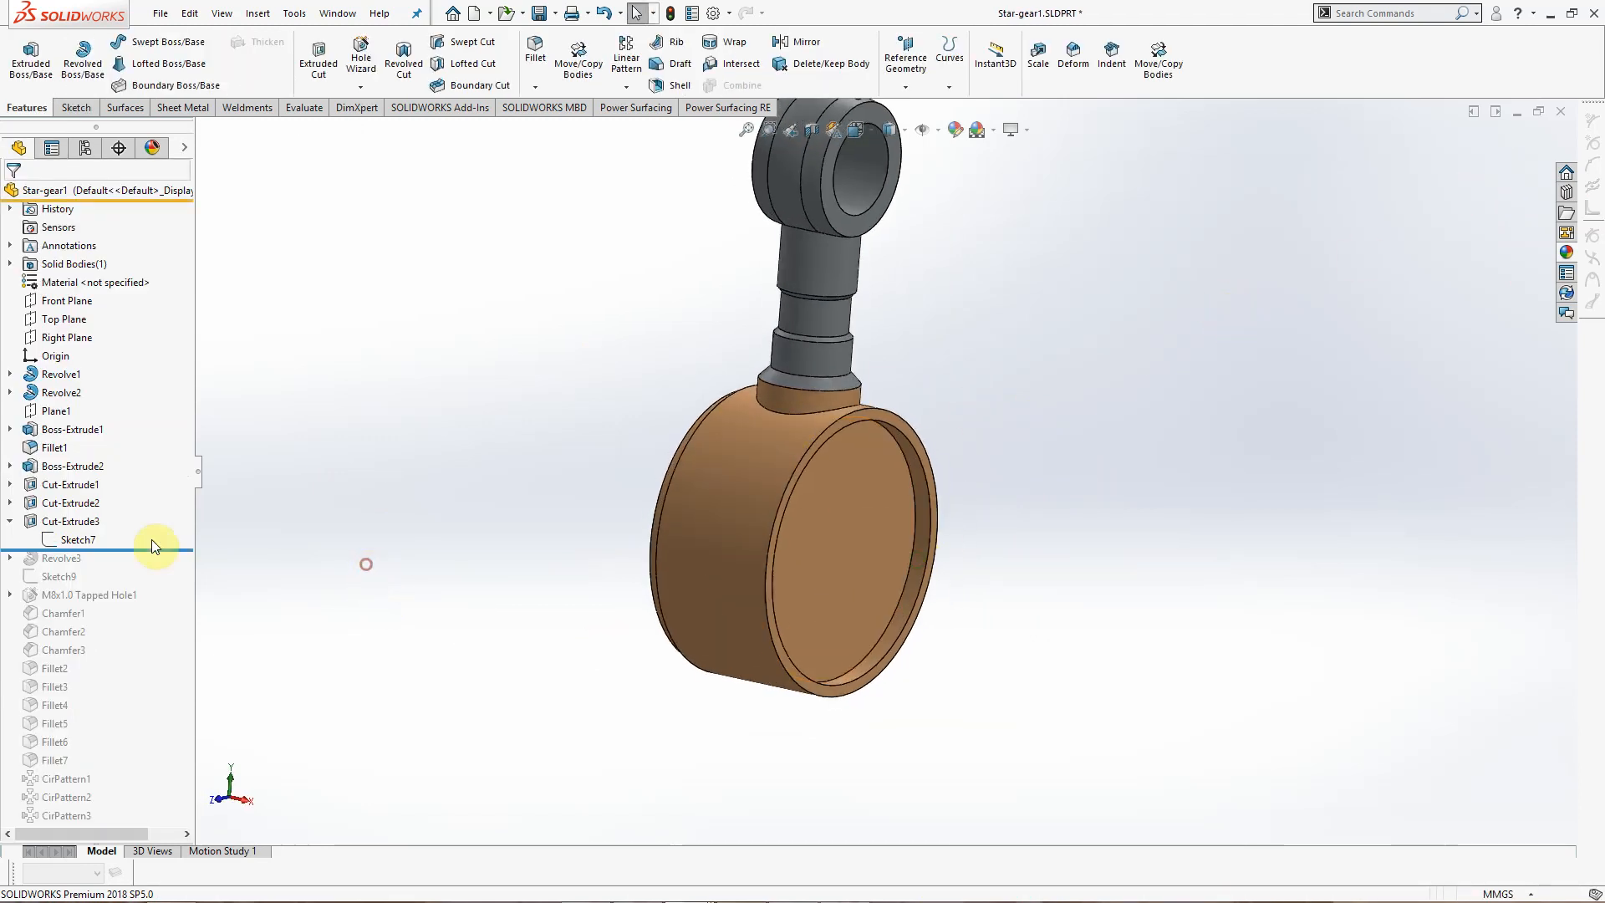
Step: Review Cut-Extrude3's start condition, end condition and depth, and close the definition without changes
{"action": "left_click", "coordinate": [10, 521]}
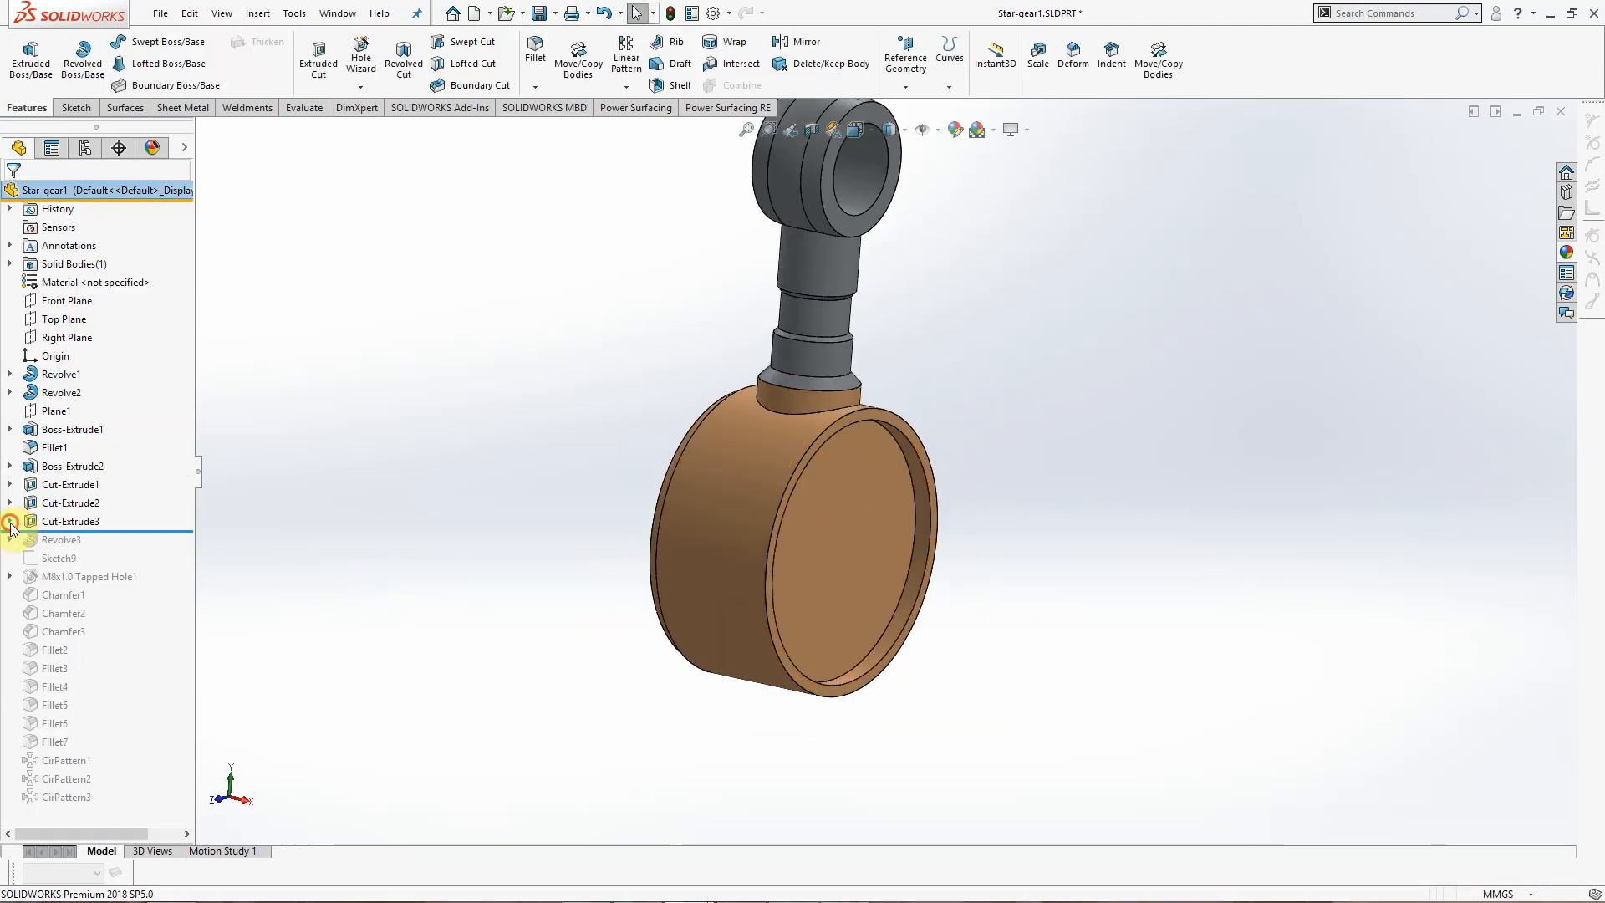
{"action": "left_click", "coordinate": [78, 522]}
{"action": "left_click", "coordinate": [119, 470]}
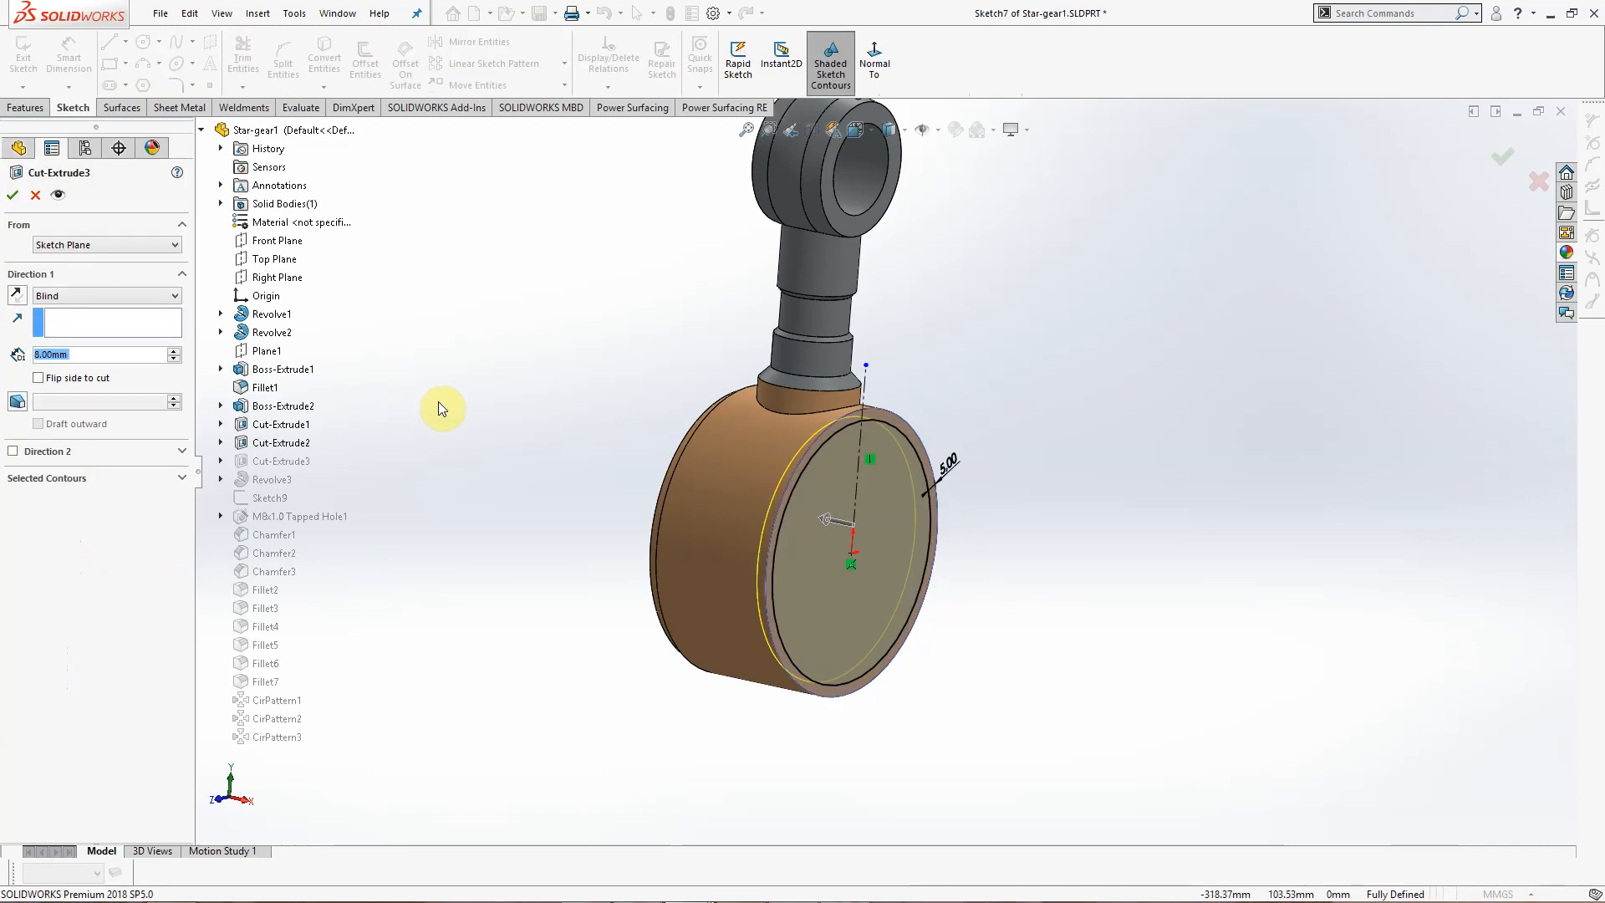
{"action": "left_click", "coordinate": [13, 195]}
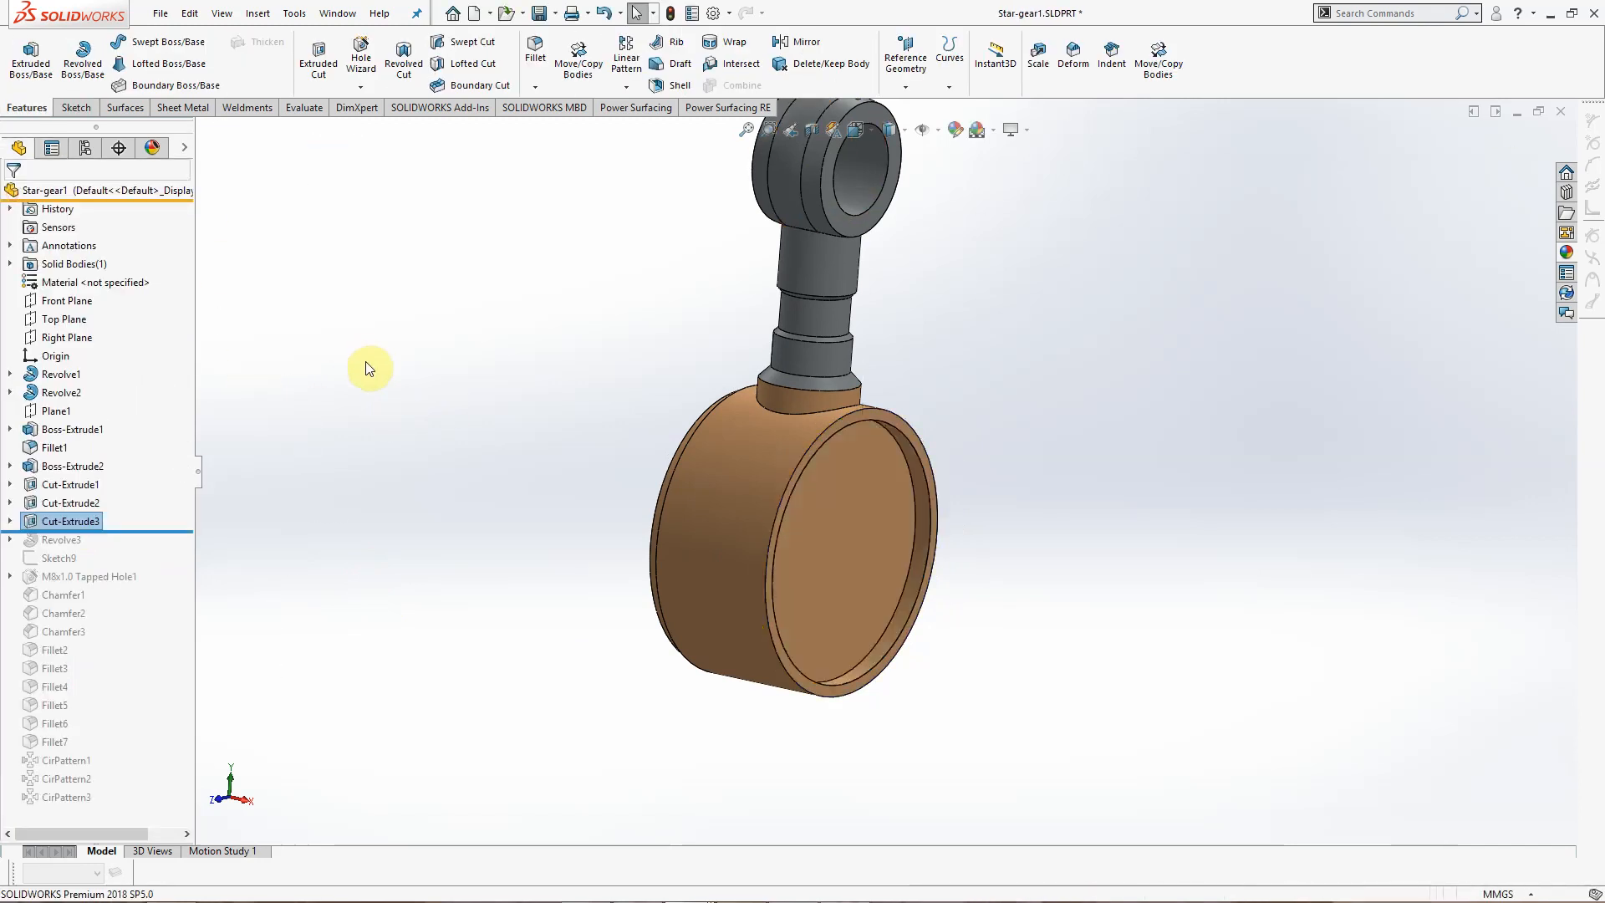
Step: Roll the part forward to include Revolve3 and check which plane its Sketch8 lies on without reassigning it
{"action": "left_click_drag", "start_coordinate": [132, 533], "coordinate": [111, 547]}
{"action": "left_click", "coordinate": [9, 540]}
{"action": "left_click", "coordinate": [73, 558]}
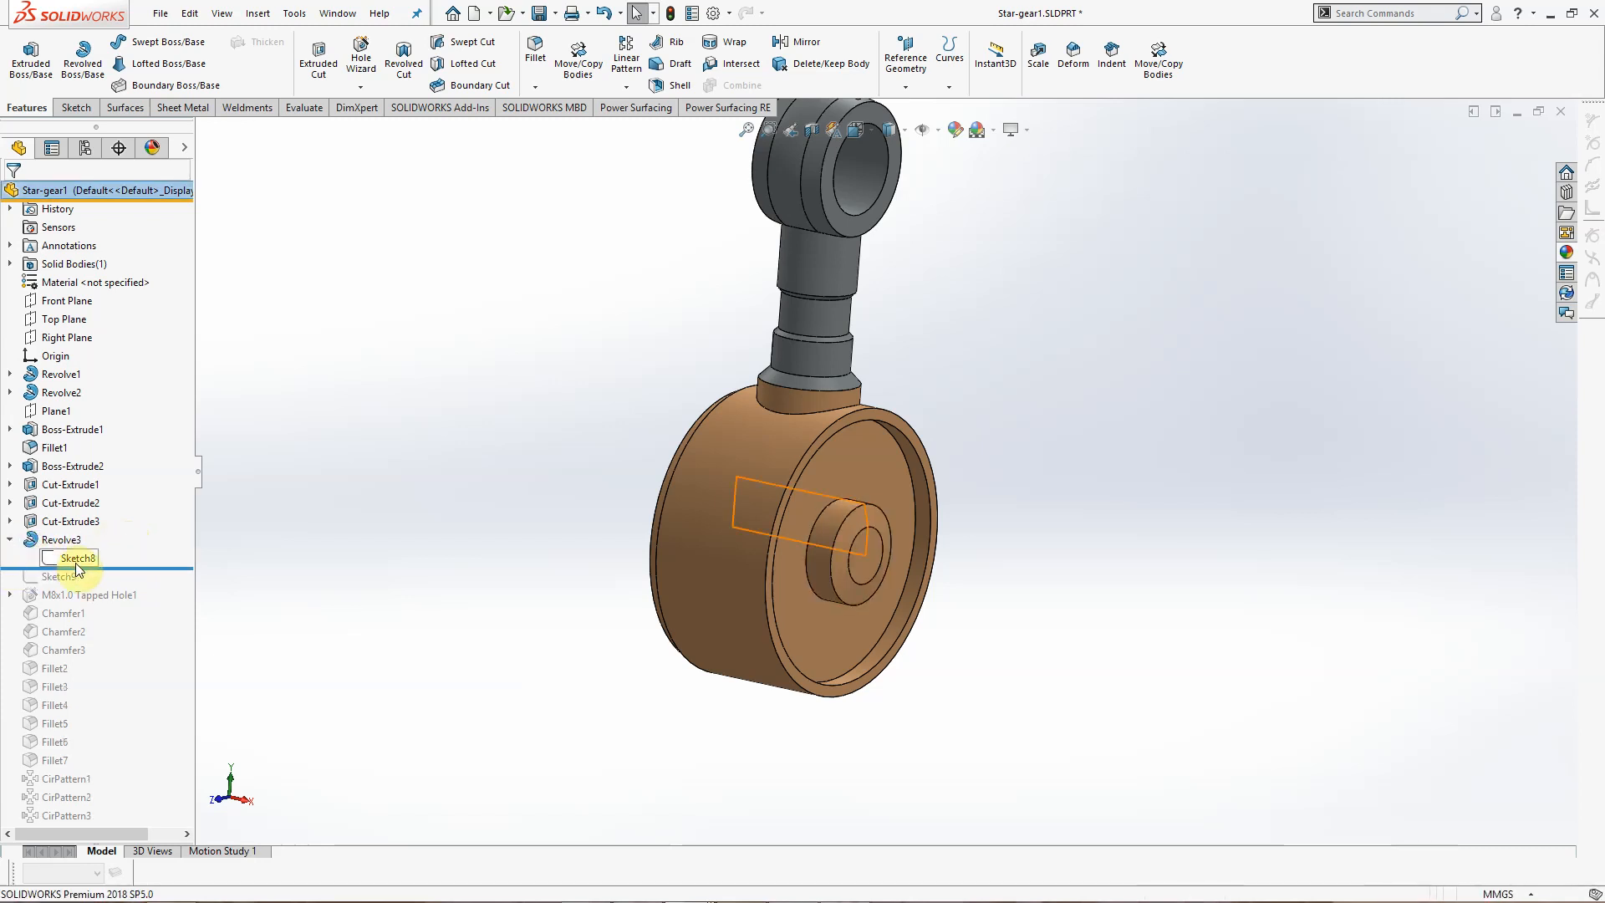
{"action": "left_click", "coordinate": [116, 507]}
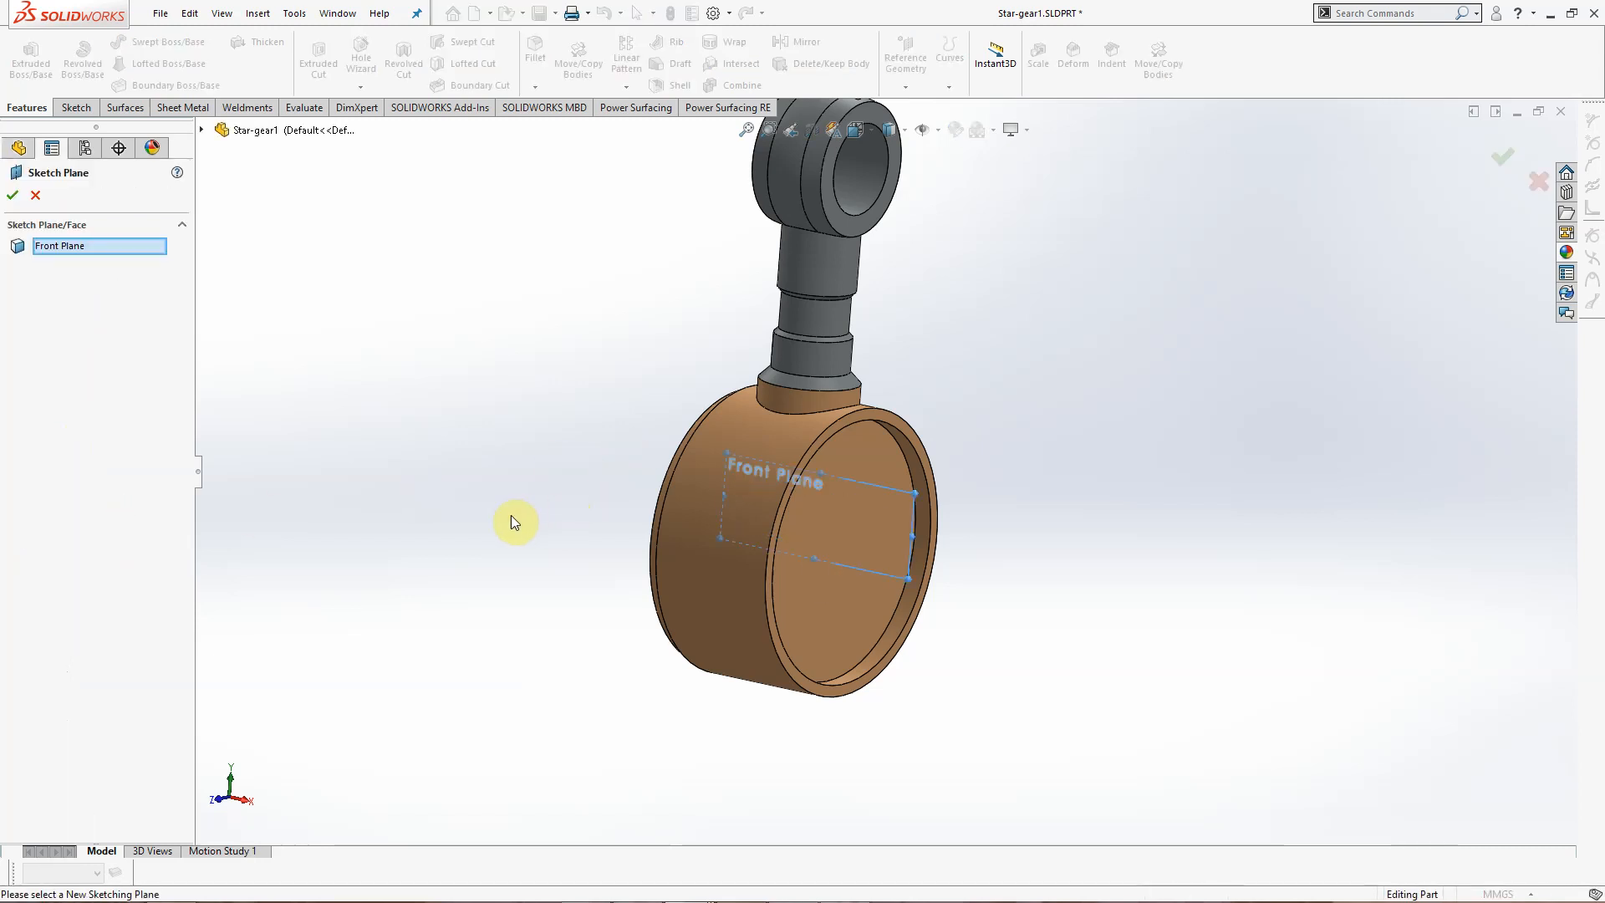
{"action": "mouse_move", "coordinate": [512, 519]}
{"action": "middle_mouse_down"}
{"action": "mouse_move", "coordinate": [596, 452]}
{"action": "mouse_move", "coordinate": [504, 489]}
{"action": "middle_mouse_up"}
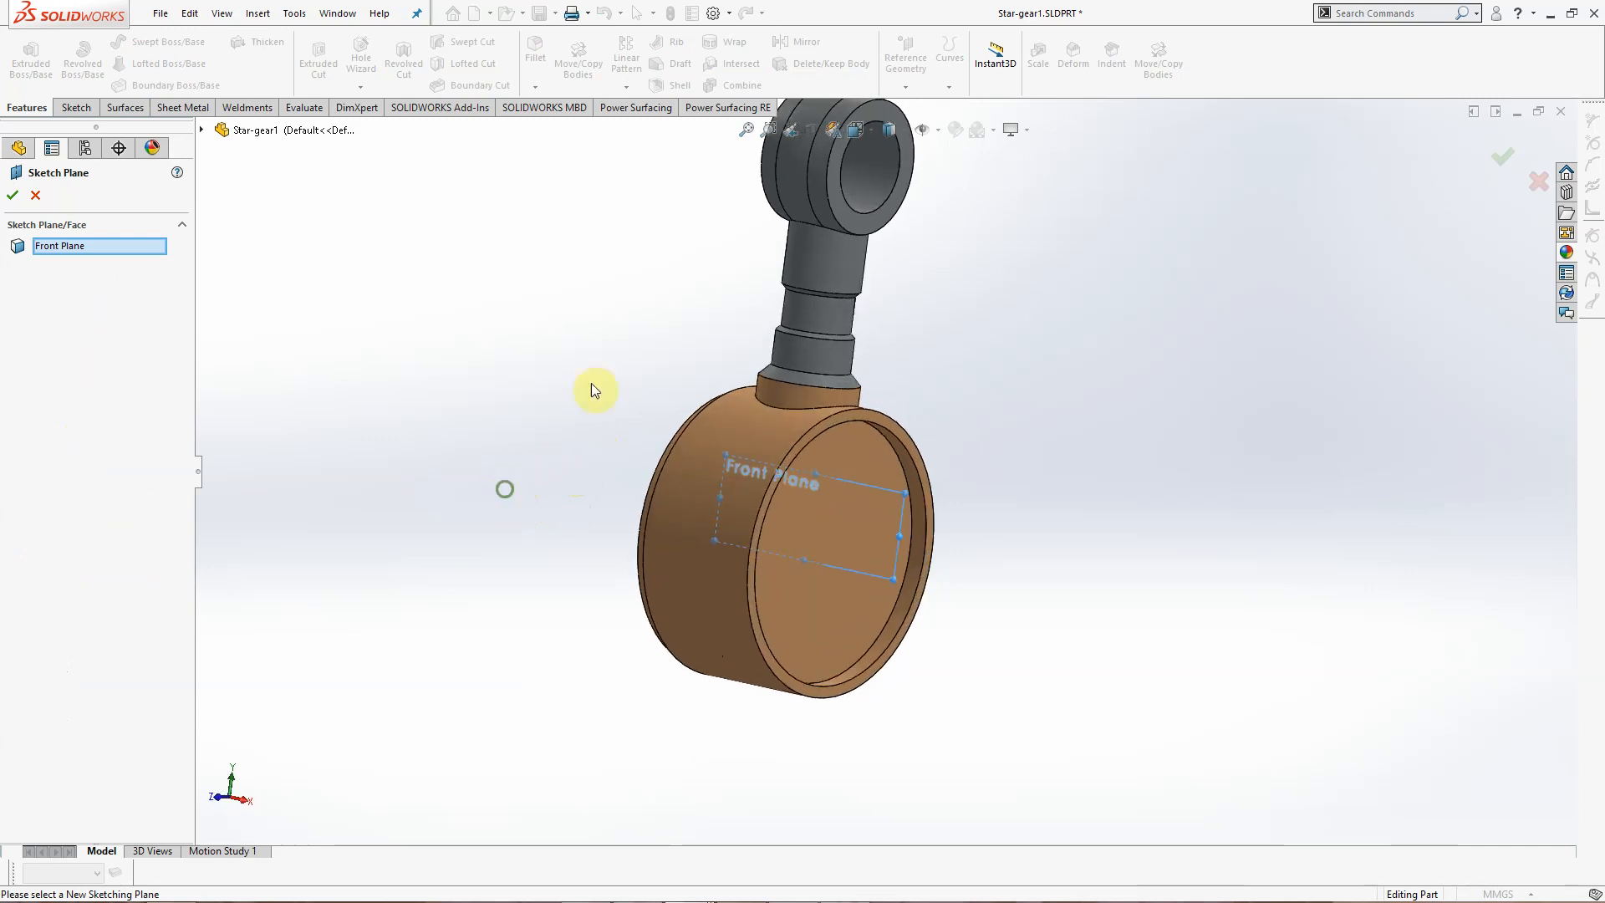
{"action": "left_click", "coordinate": [39, 203]}
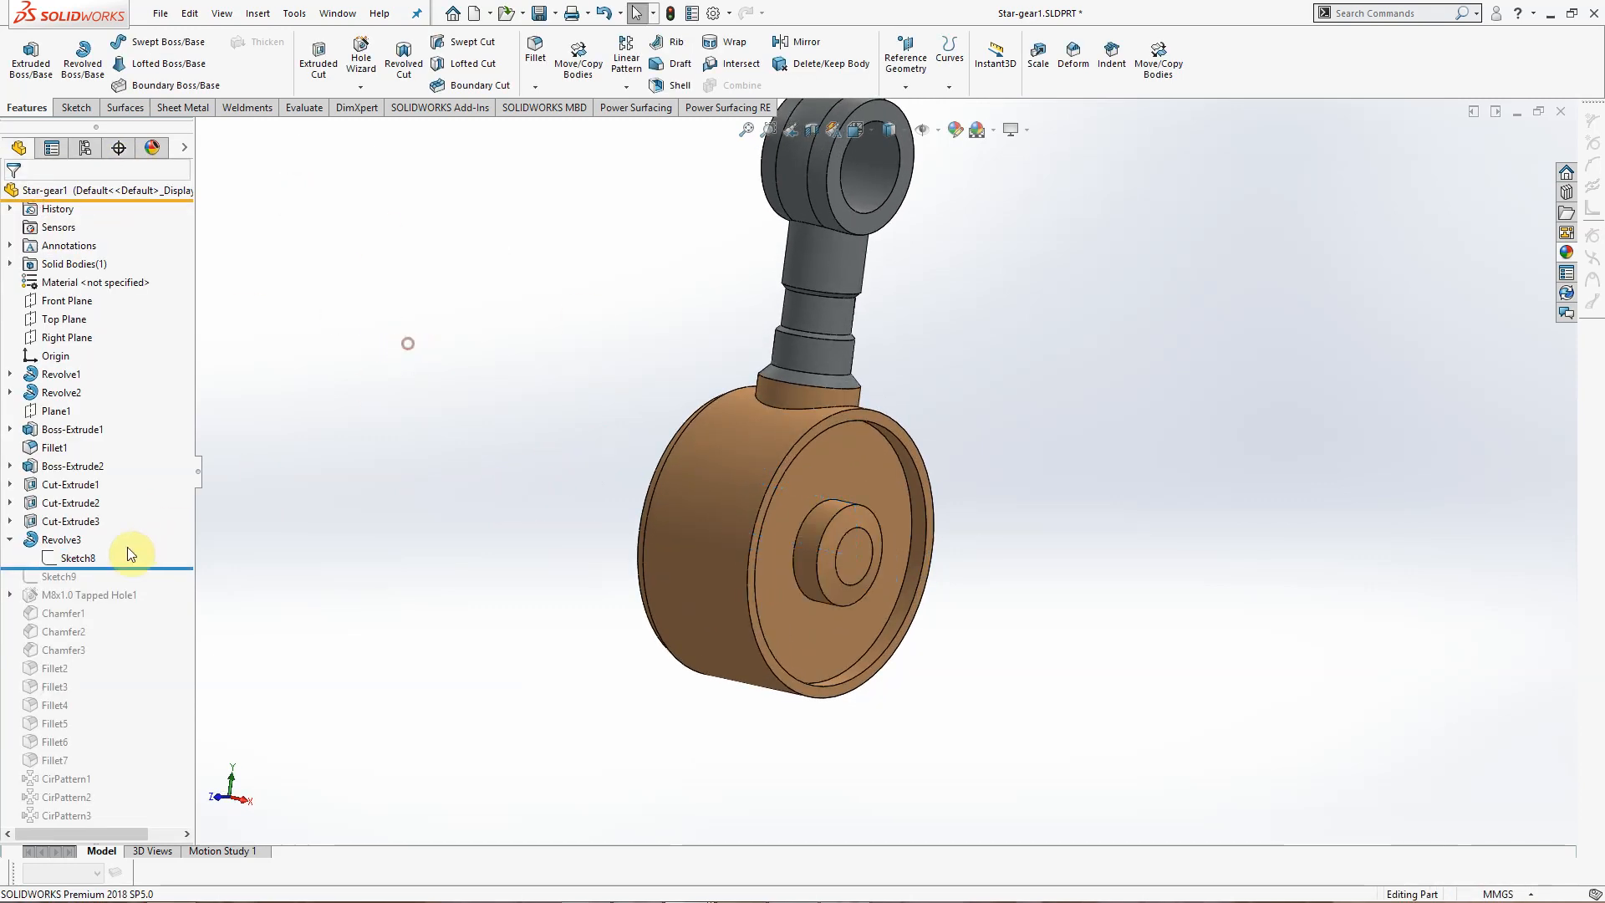
Step: Open Sketch8 of Revolve3, examine the height and angle dimensions of the hub's tapered profile, and exit the sketch
{"action": "left_click", "coordinate": [70, 557]}
{"action": "left_click", "coordinate": [77, 507]}
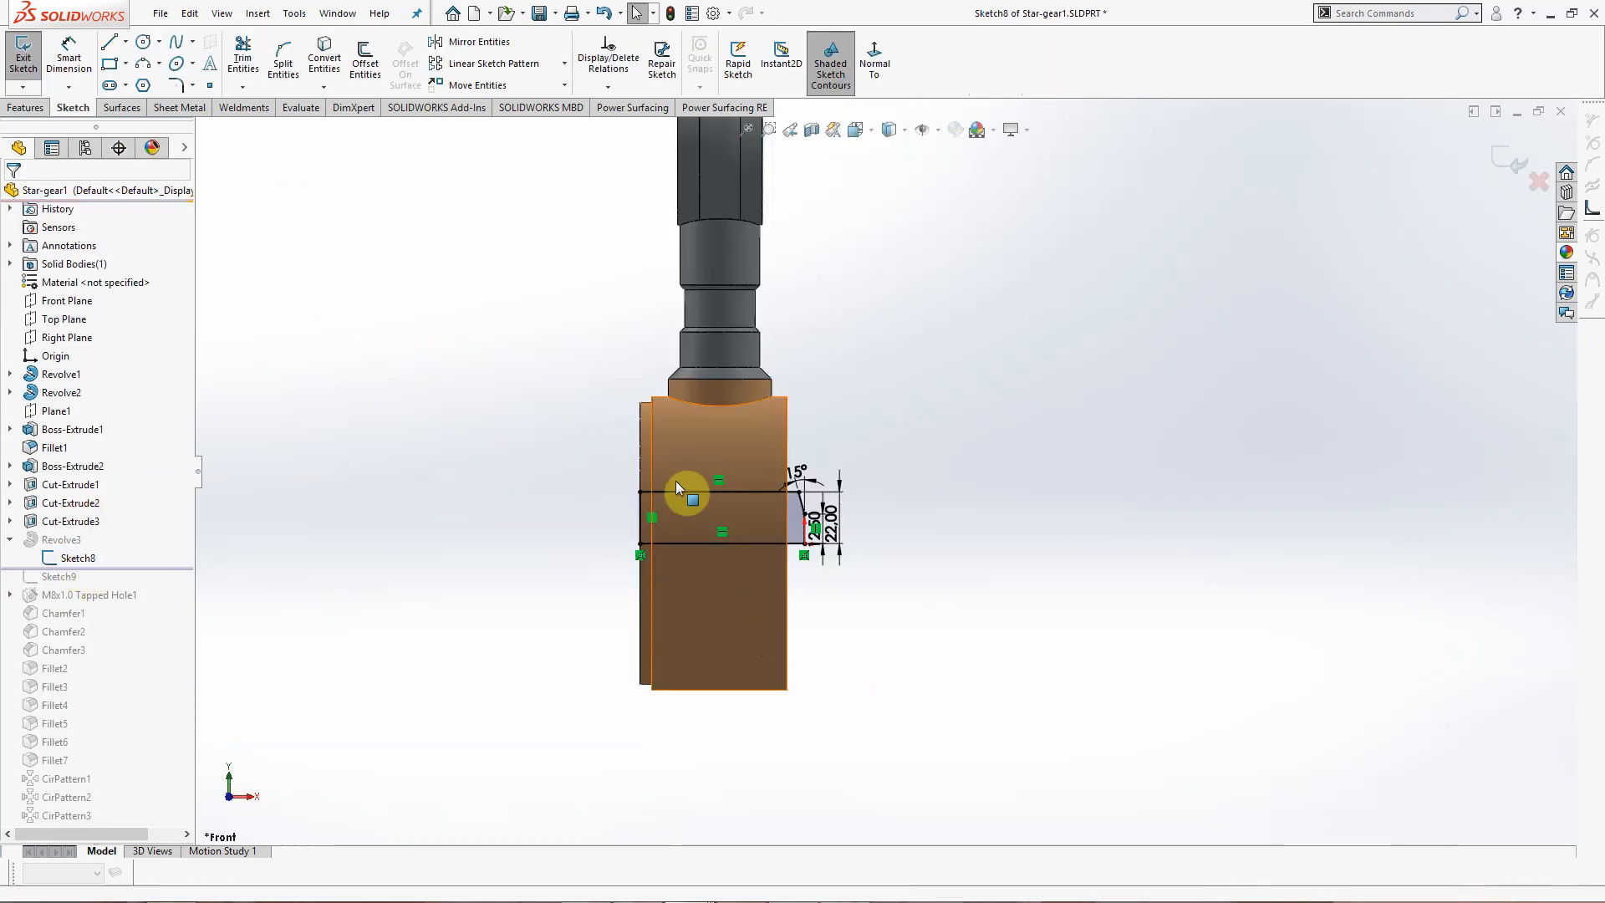
{"action": "scroll", "coordinate": [804, 523], "scroll_direction": "down", "scroll_amount": 8}
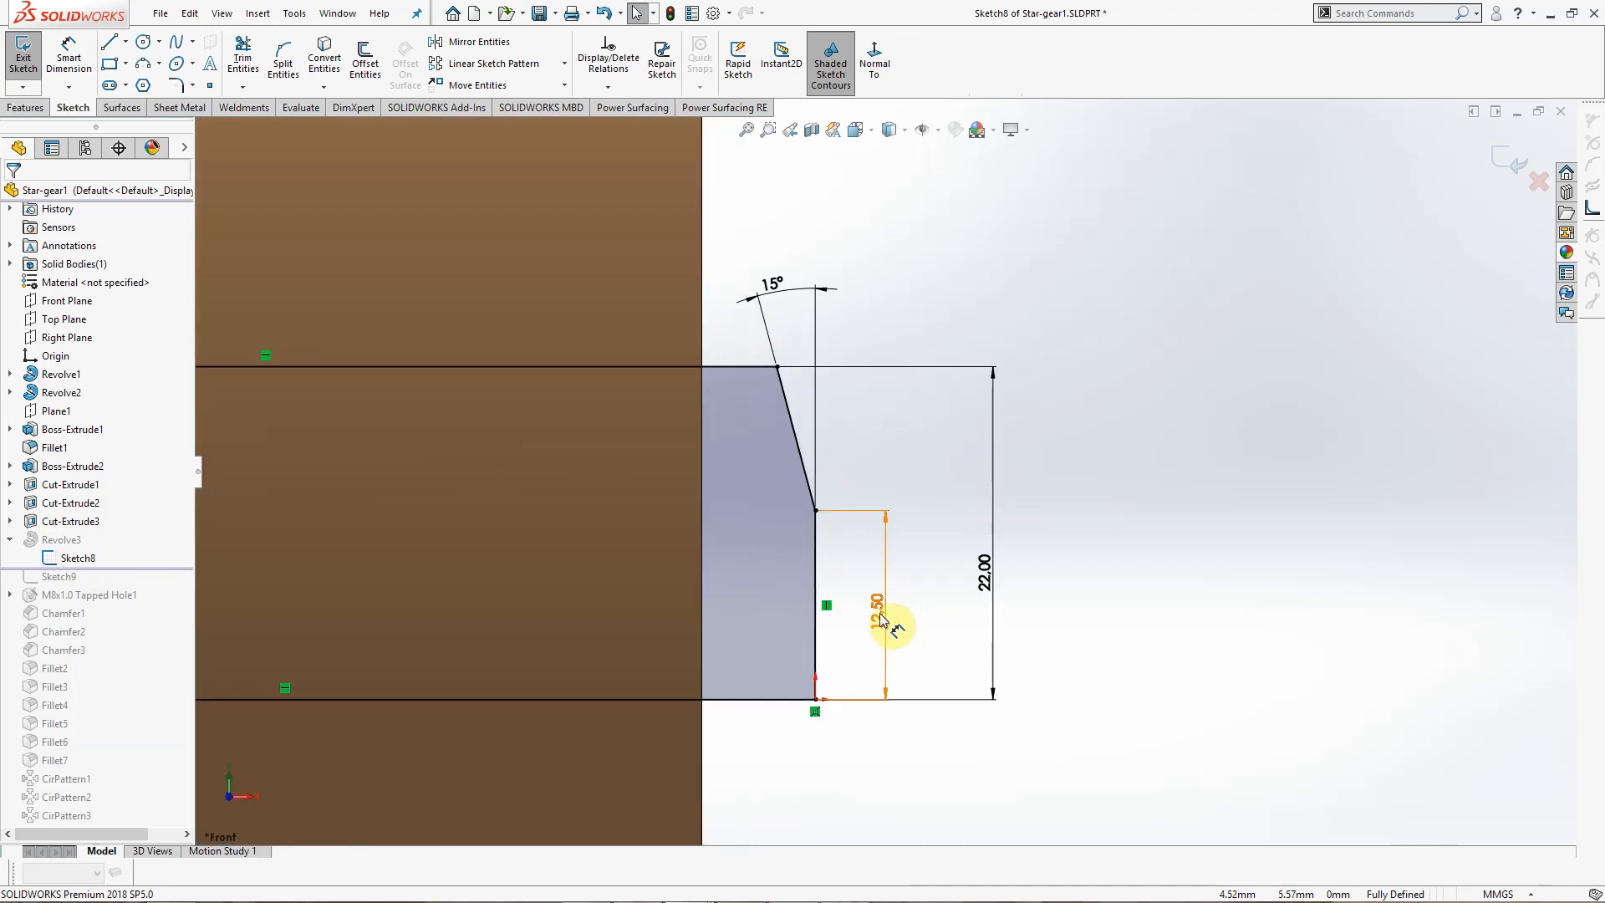
{"action": "left_click", "coordinate": [861, 618]}
{"action": "left_click", "coordinate": [989, 586]}
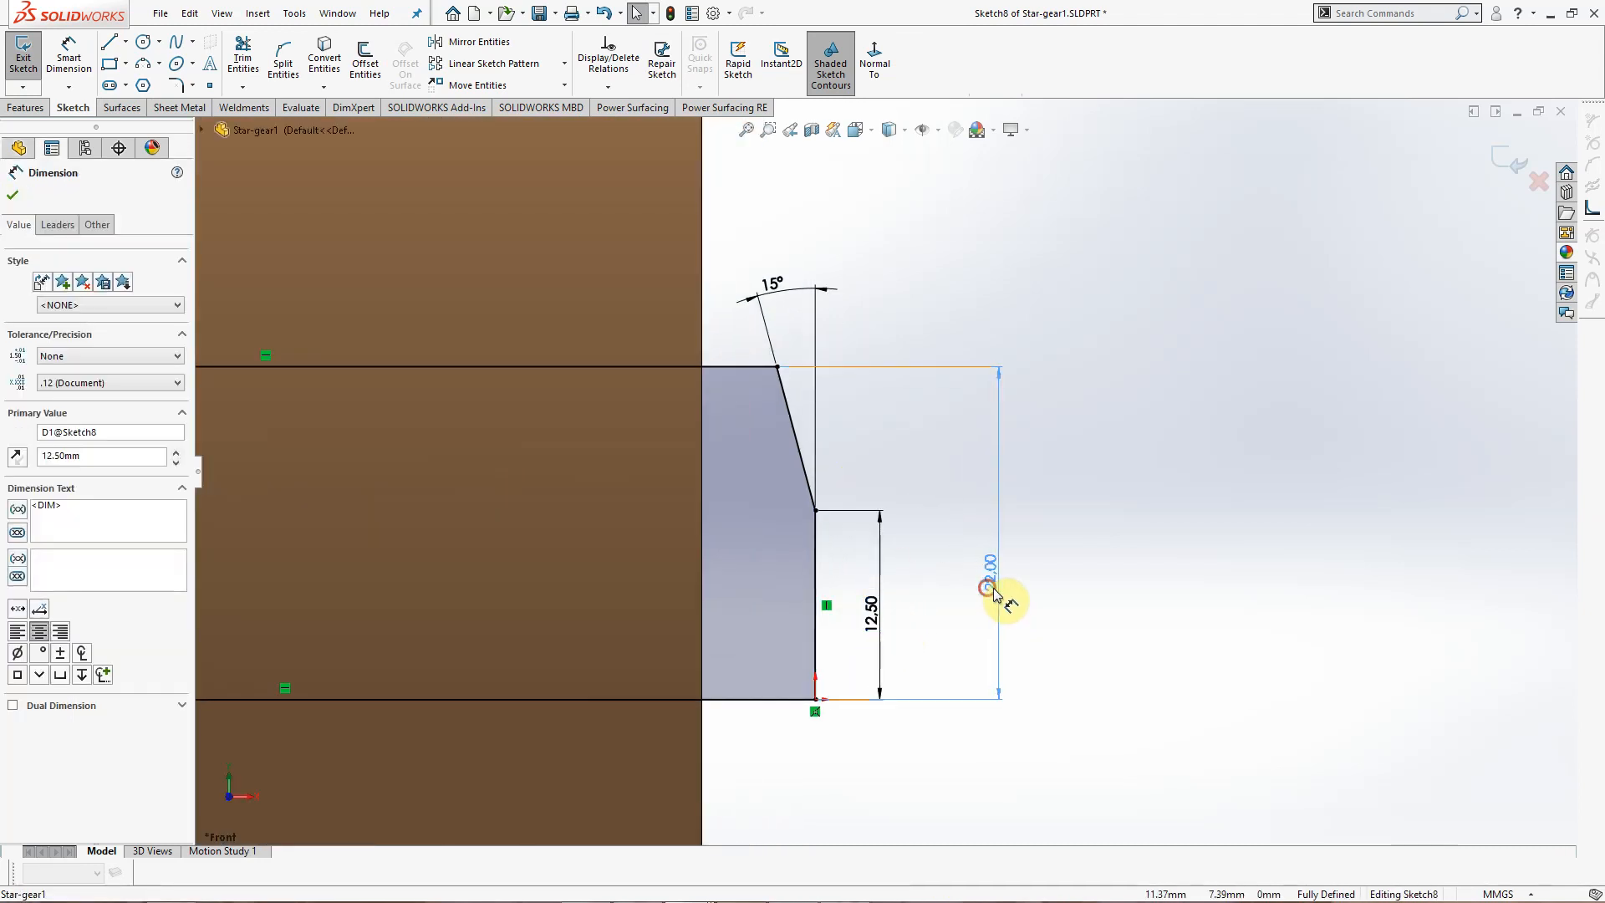
{"action": "scroll", "coordinate": [1120, 551], "scroll_direction": "up", "scroll_amount": 5}
{"action": "left_click", "coordinate": [1180, 523]}
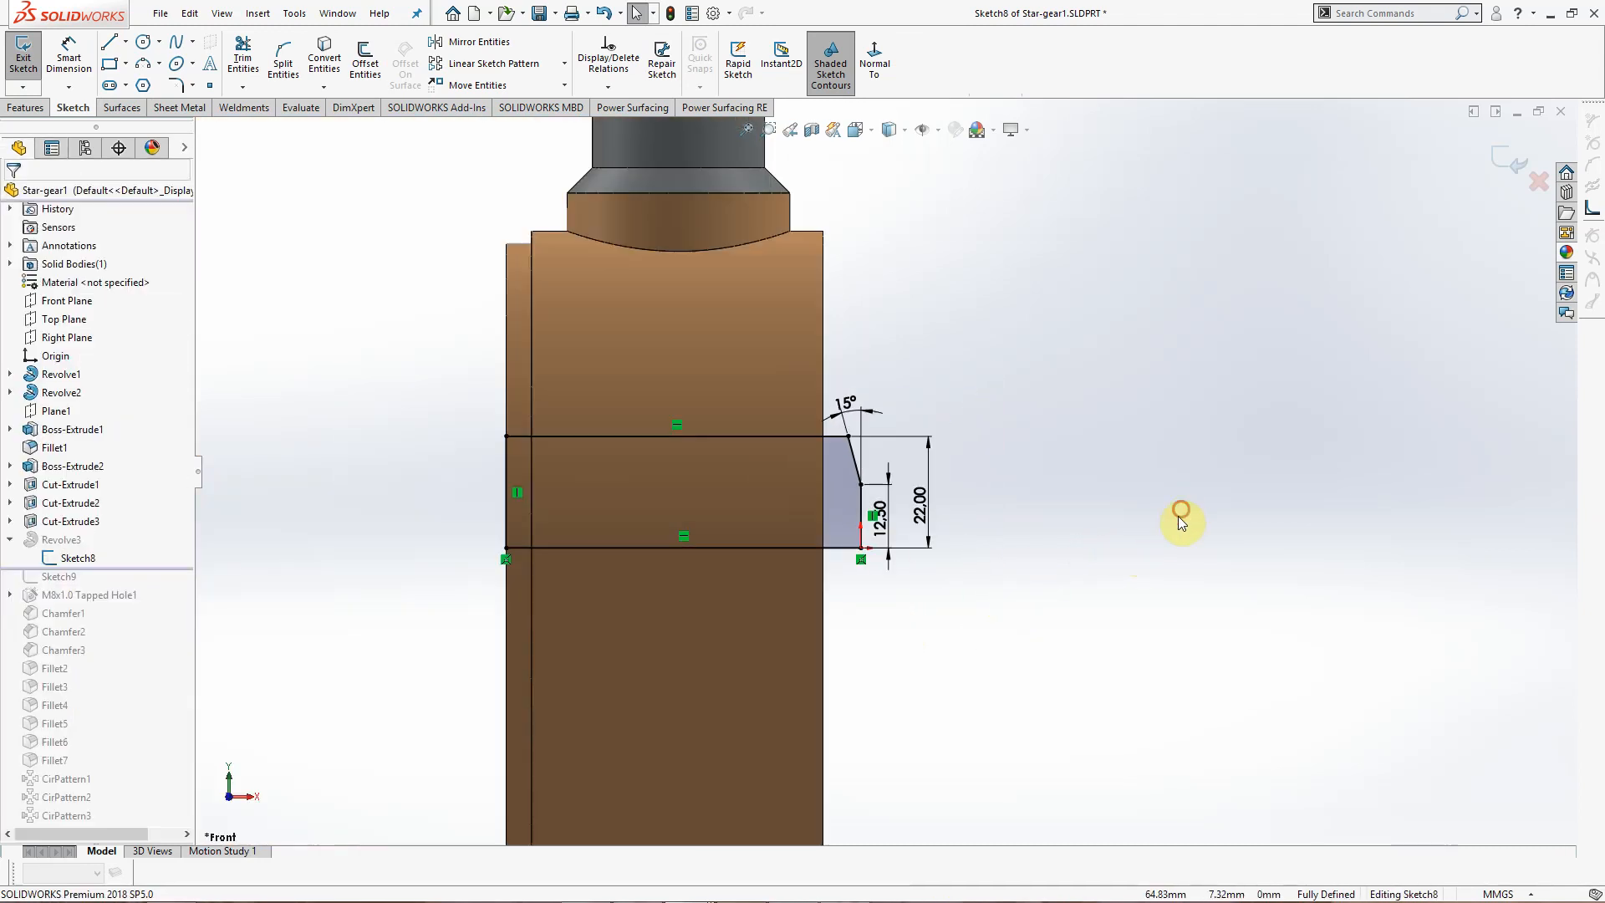
{"action": "left_click", "coordinate": [1541, 178]}
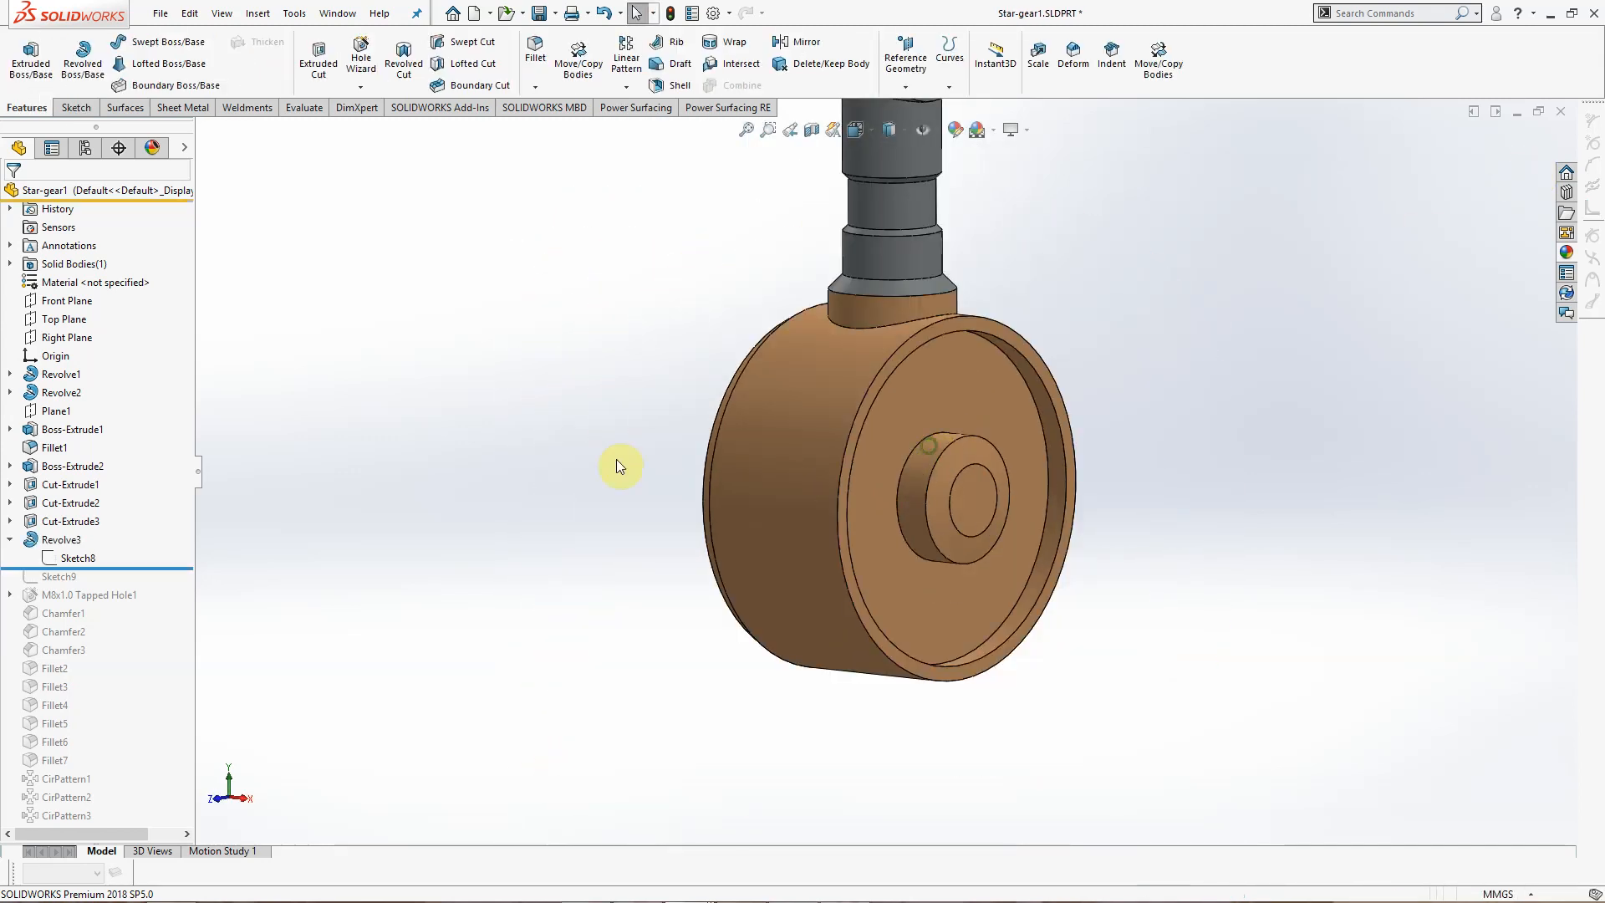
Step: Roll the part forward to include Sketch9 and check which face it lies on without reassigning it
{"action": "left_click", "coordinate": [10, 539]}
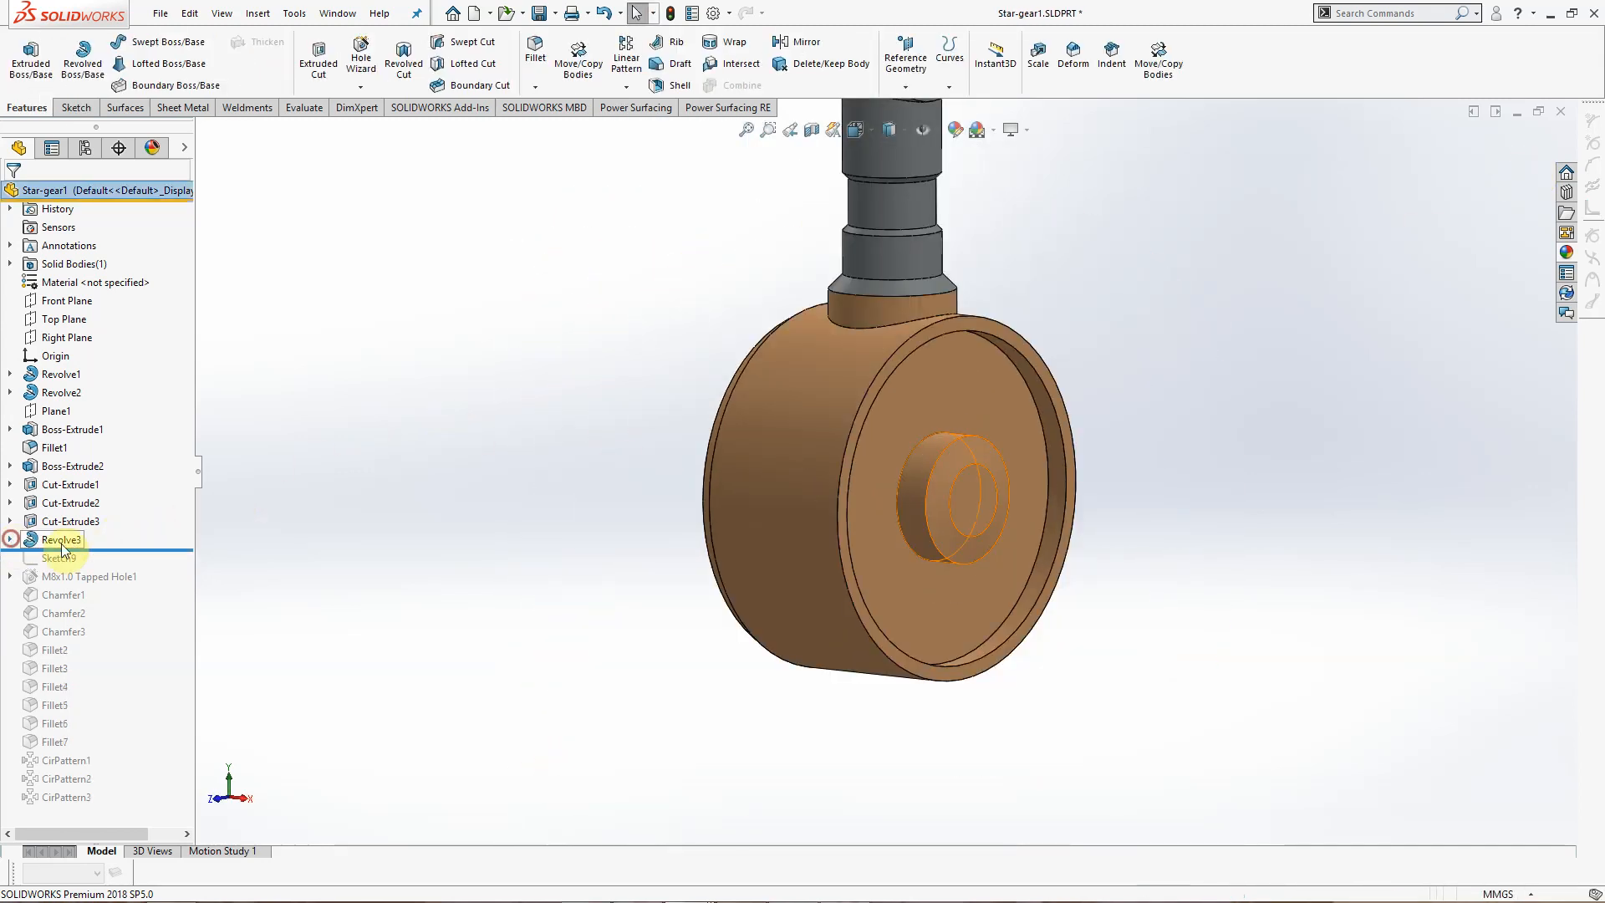
{"action": "left_click_drag", "start_coordinate": [152, 547], "coordinate": [50, 568]}
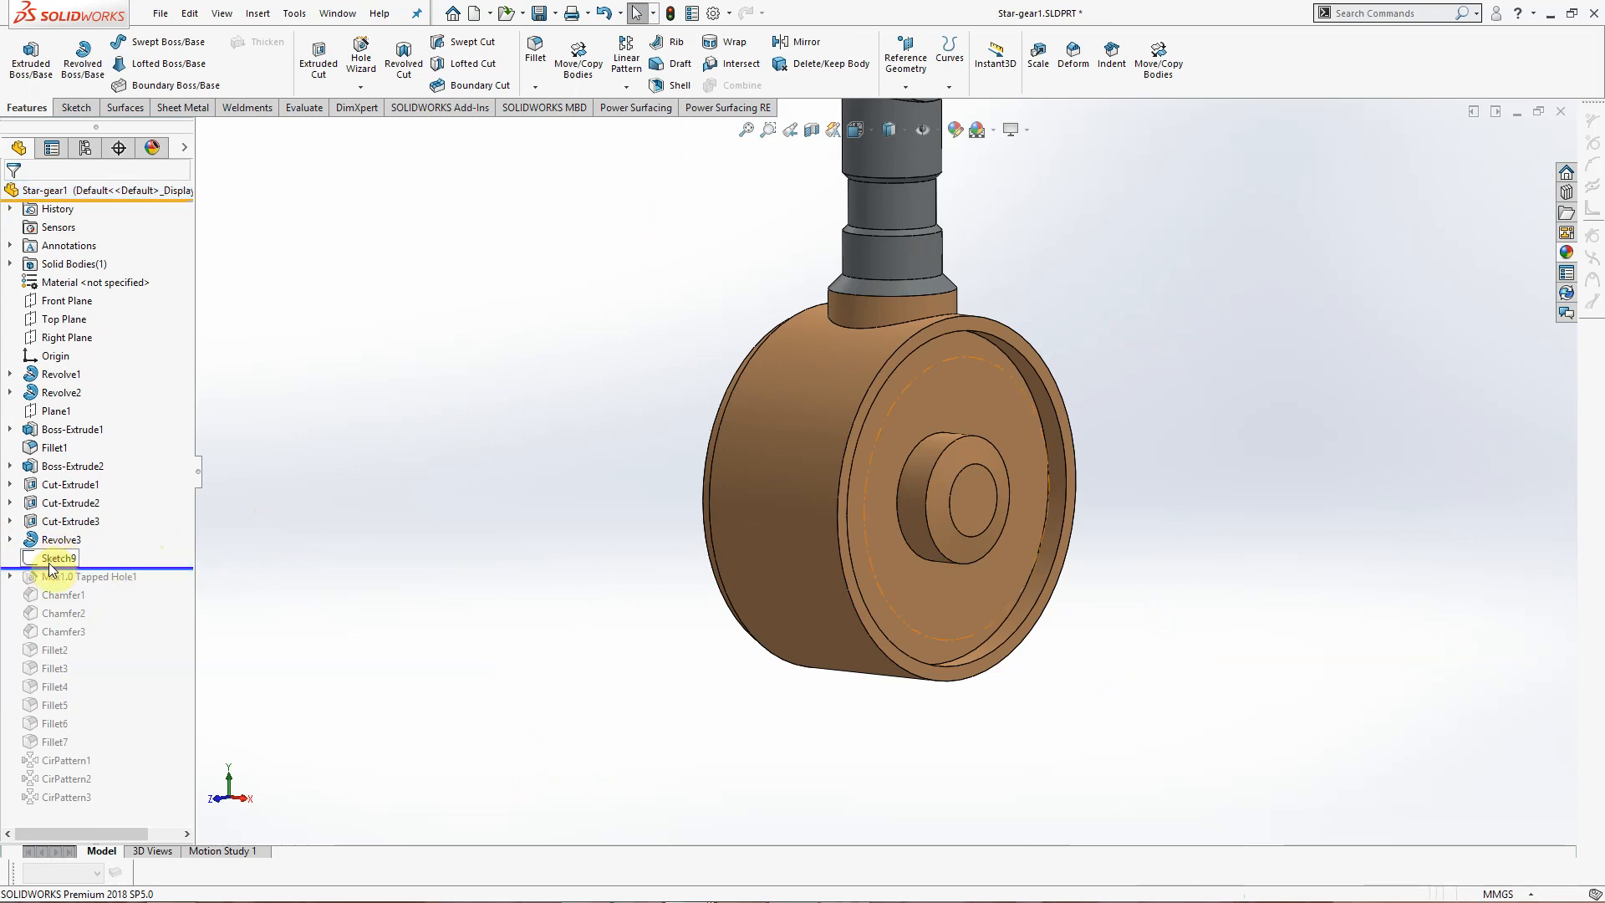
{"action": "left_click", "coordinate": [53, 558]}
{"action": "left_click", "coordinate": [321, 518]}
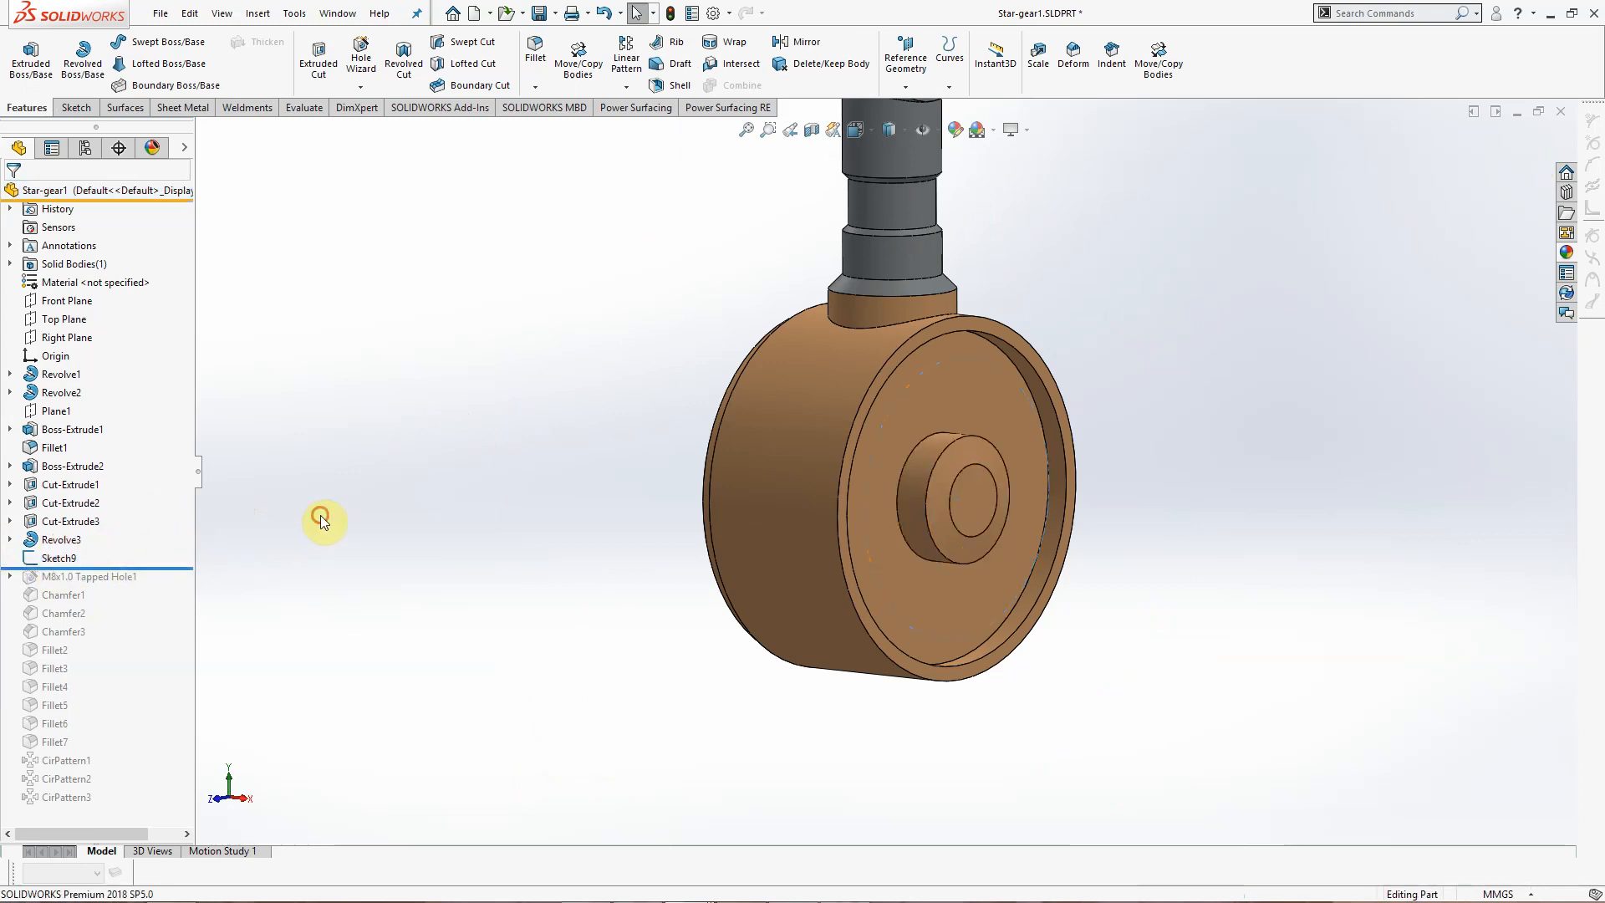
{"action": "left_click", "coordinate": [54, 557]}
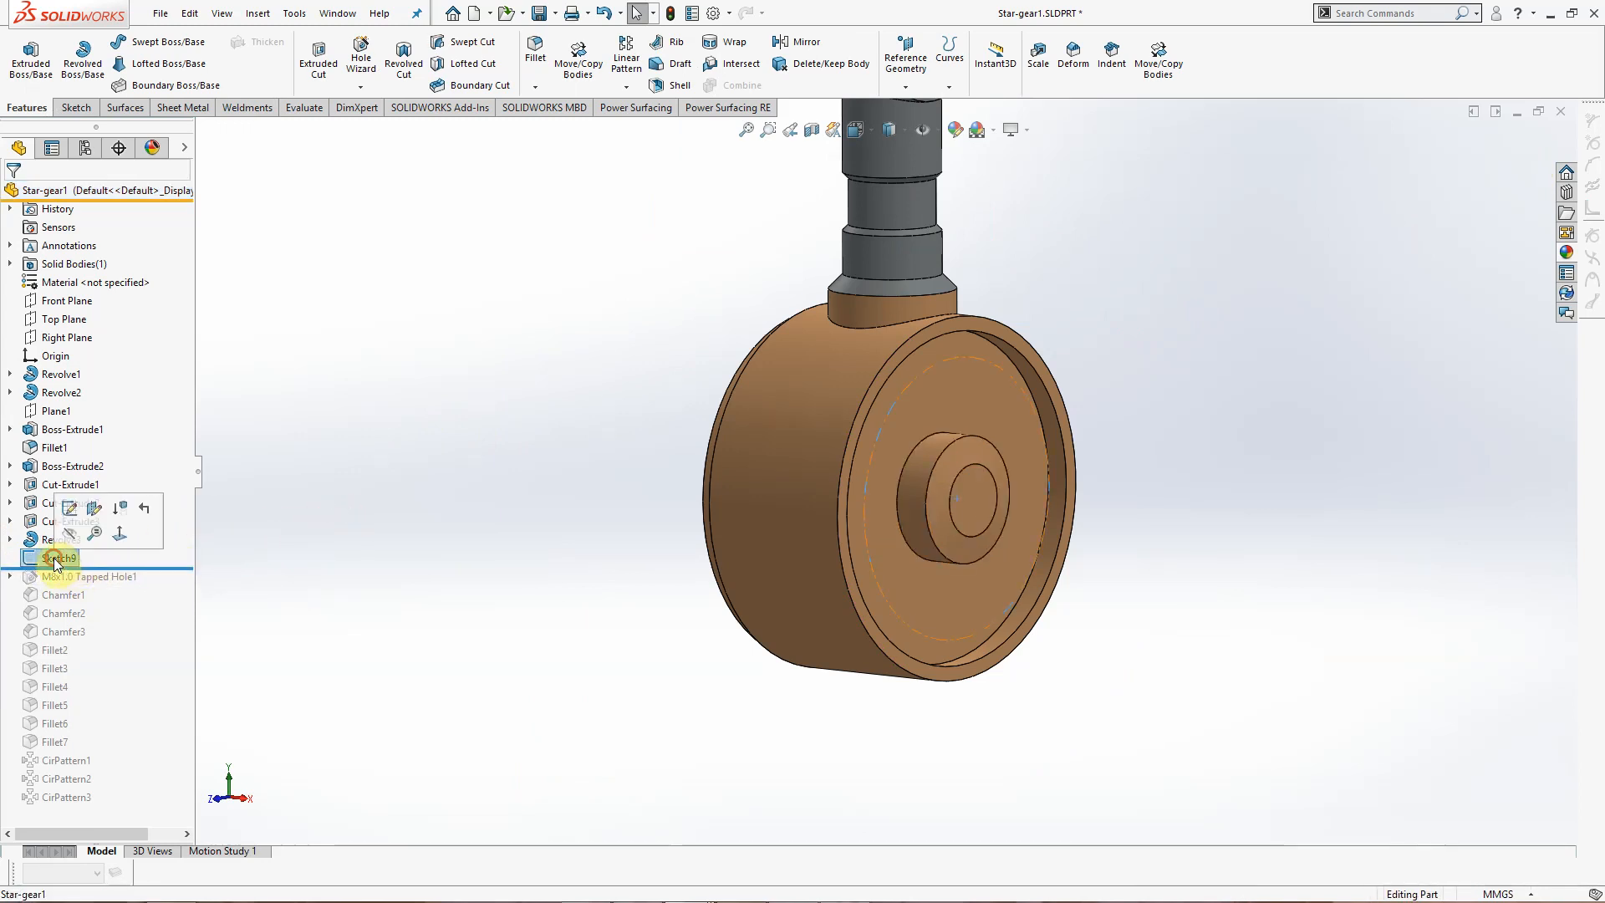
{"action": "left_click", "coordinate": [95, 507]}
{"action": "mouse_move", "coordinate": [638, 494]}
{"action": "middle_mouse_down"}
{"action": "mouse_move", "coordinate": [544, 455]}
{"action": "mouse_move", "coordinate": [566, 459]}
{"action": "mouse_move", "coordinate": [621, 536]}
{"action": "middle_mouse_up"}
{"action": "left_click", "coordinate": [35, 196]}
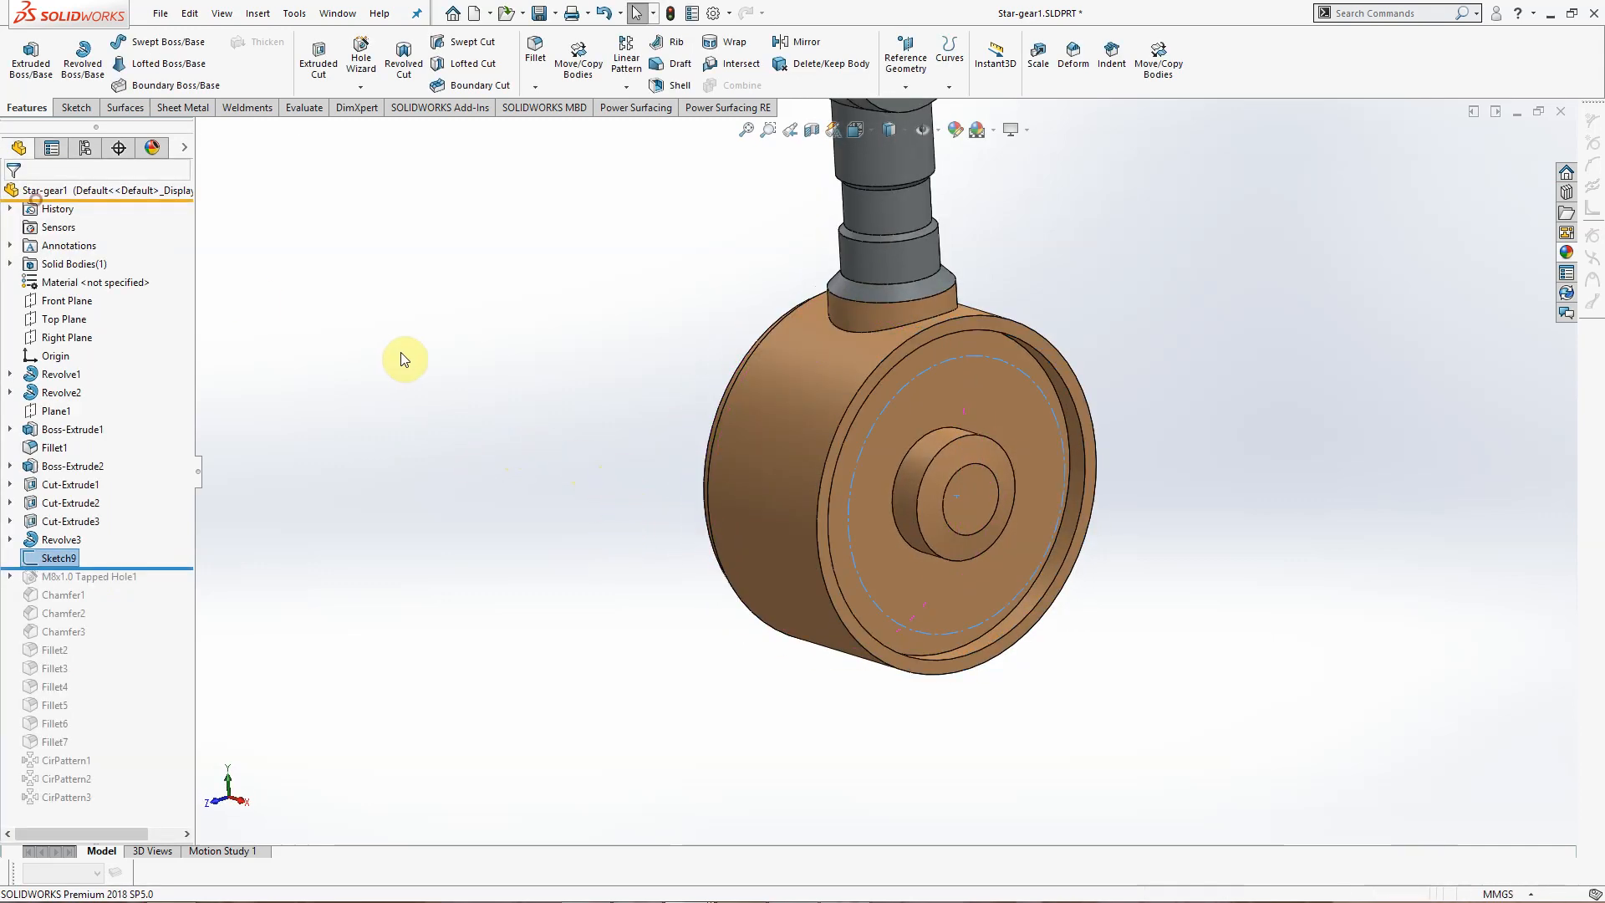
Step: Open Sketch9, examine the diameter dimension of the construction circle around the hub, and exit the sketch
{"action": "left_click", "coordinate": [60, 558]}
{"action": "left_click", "coordinate": [128, 509]}
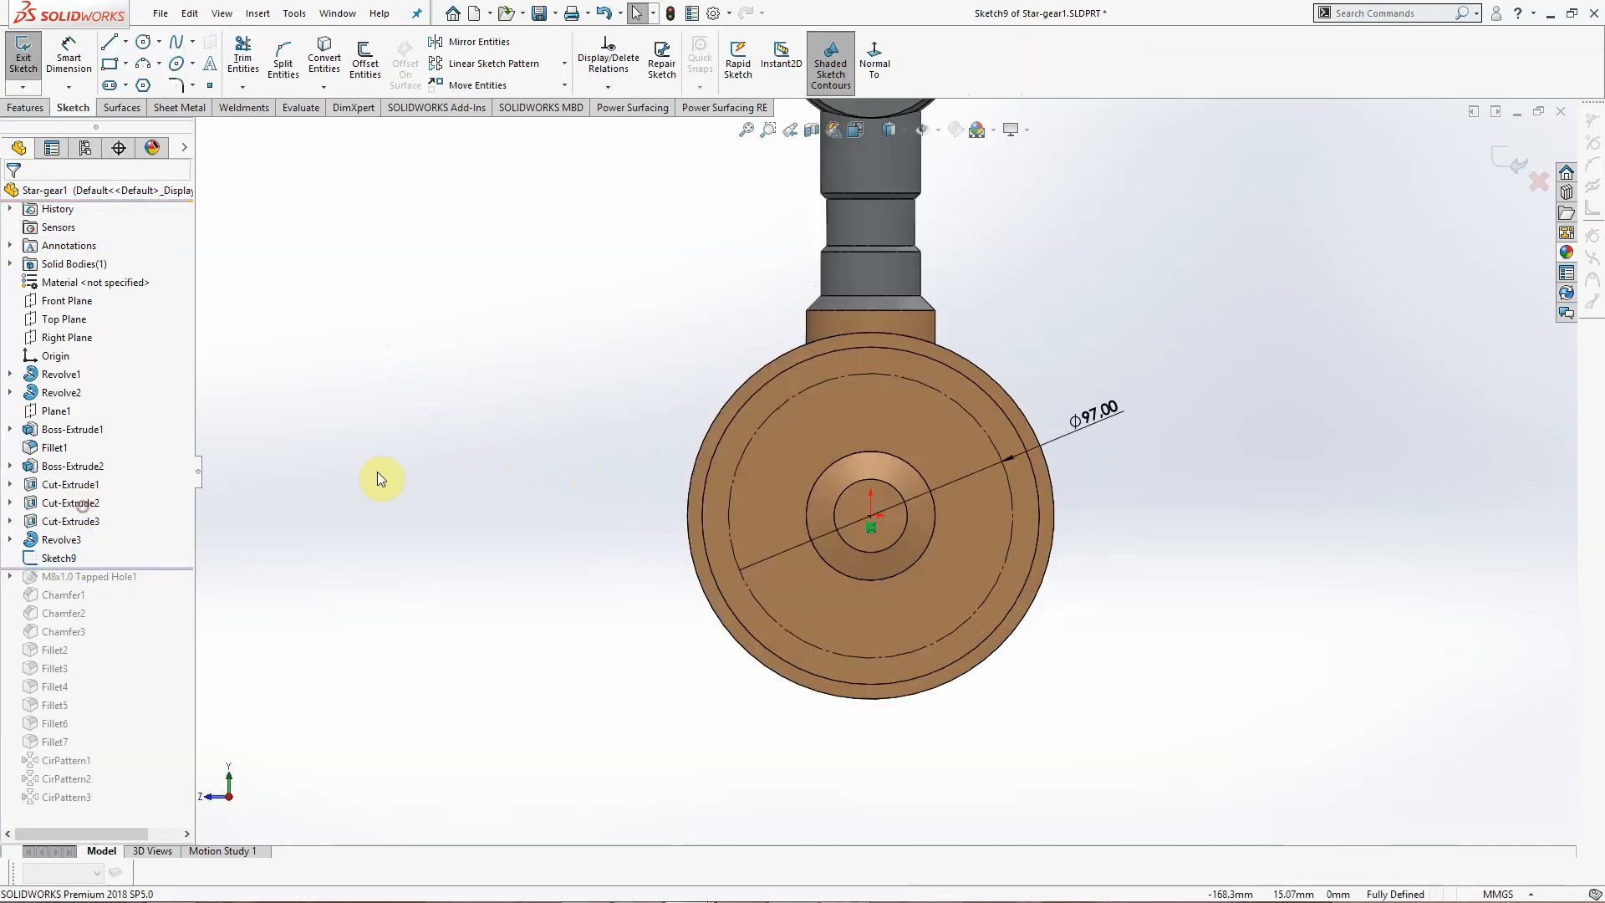
{"action": "left_click", "coordinate": [1089, 425]}
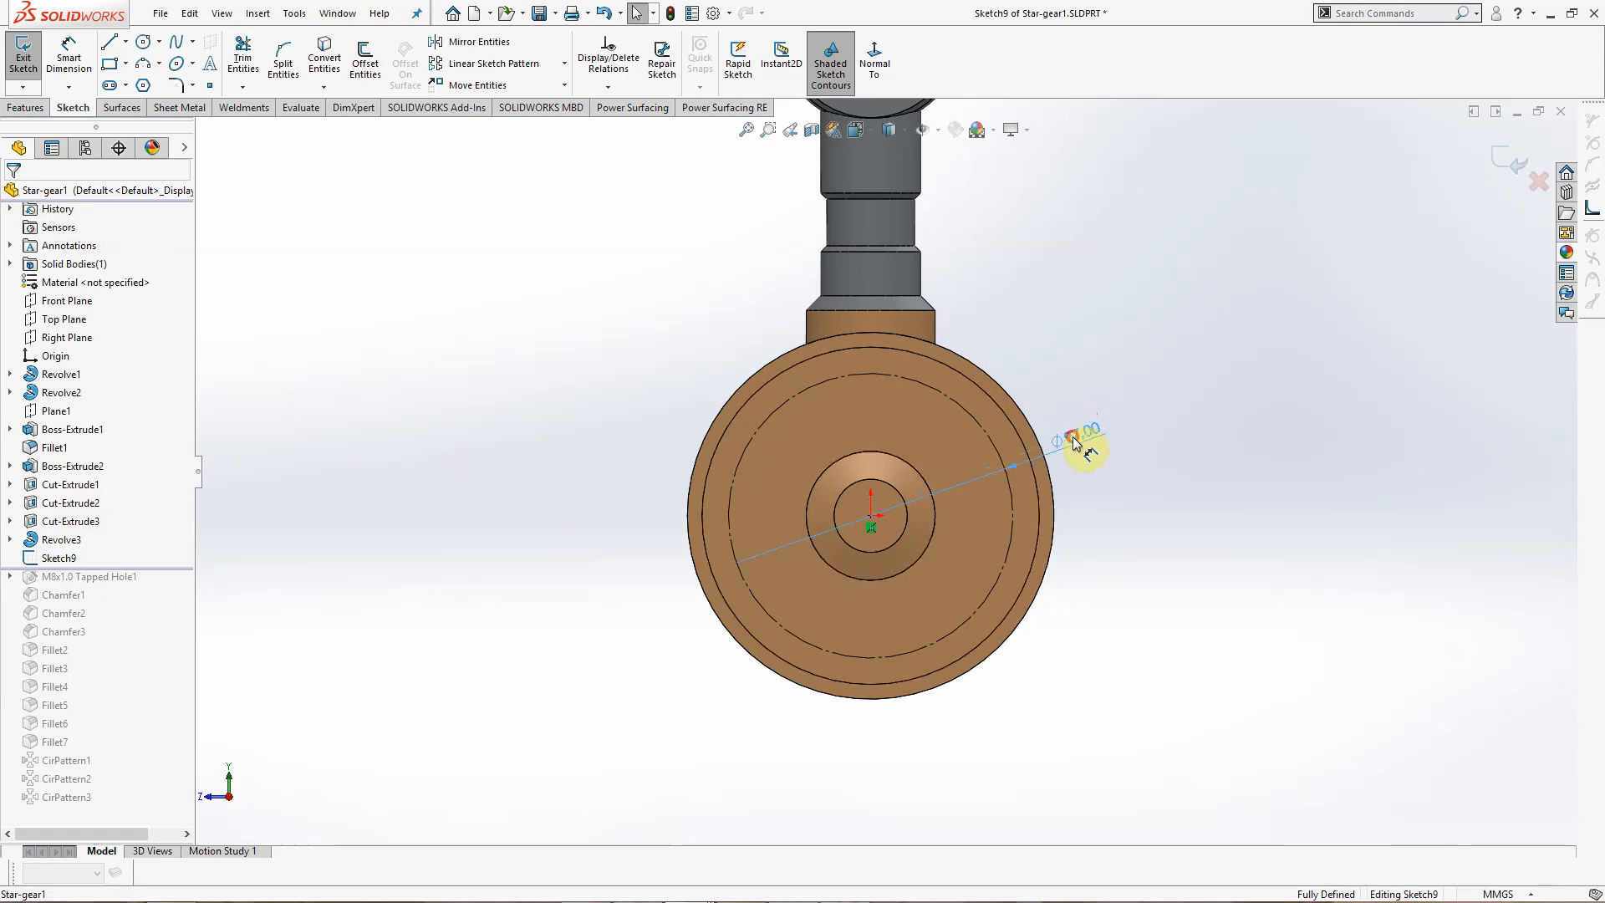
{"action": "left_click", "coordinate": [1212, 348]}
{"action": "left_click", "coordinate": [1503, 177]}
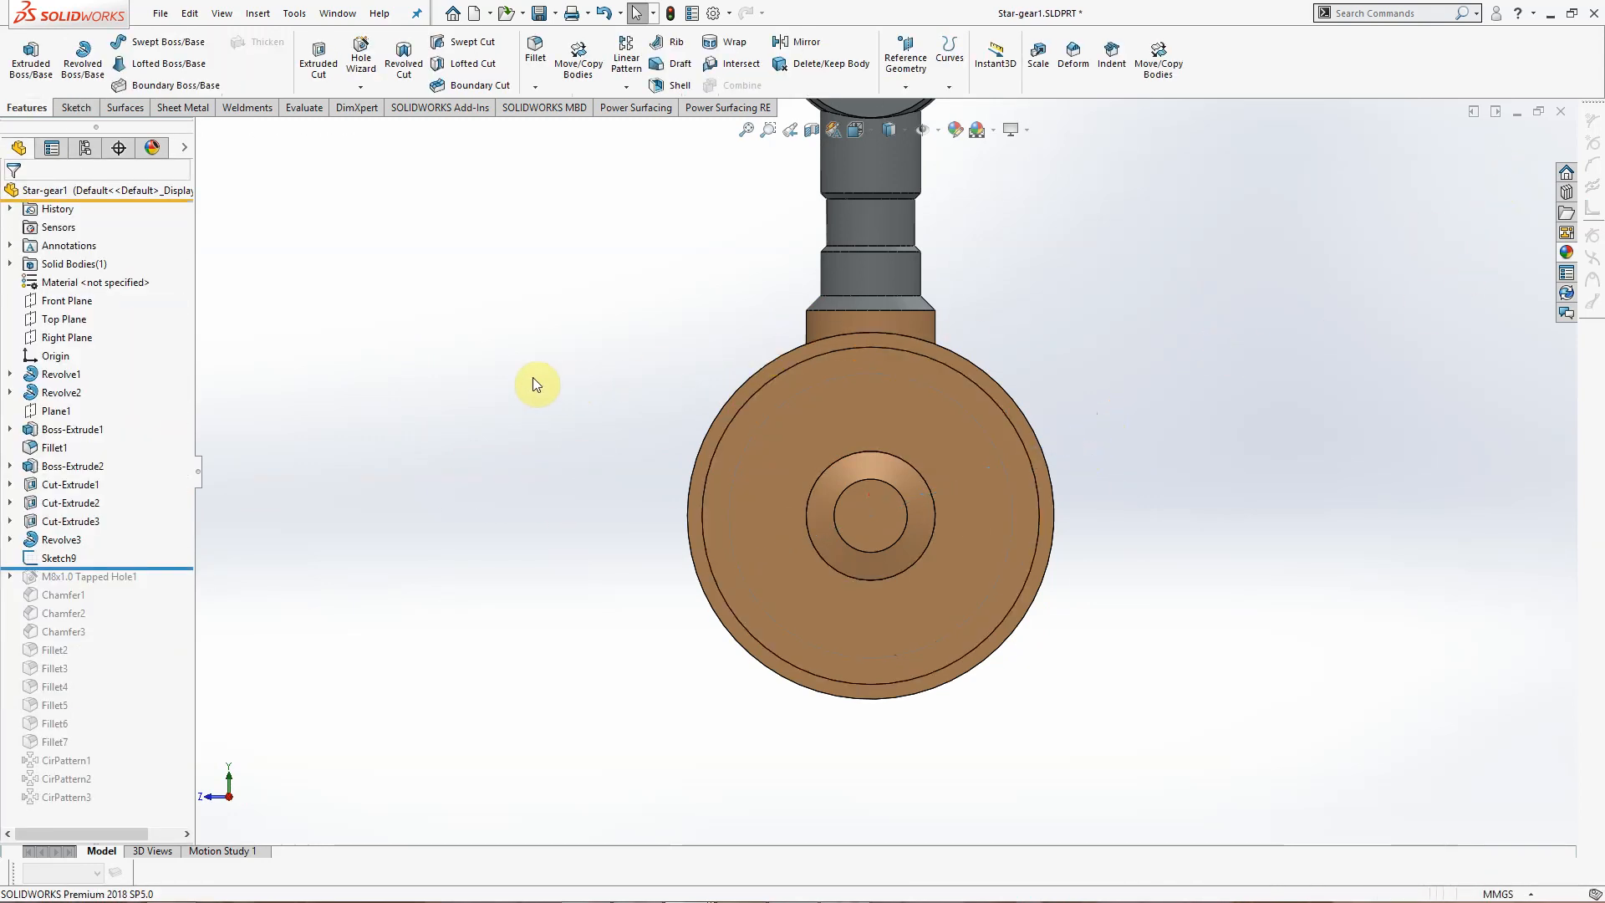
Step: Roll the part forward to include the M8x1.0 Tapped Hole1 feature, expand its sketches and locate the hole on the wheel's recessed face
{"action": "mouse_move", "coordinate": [534, 378]}
{"action": "middle_mouse_down"}
{"action": "mouse_move", "coordinate": [602, 401]}
{"action": "mouse_move", "coordinate": [665, 376]}
{"action": "middle_mouse_up"}
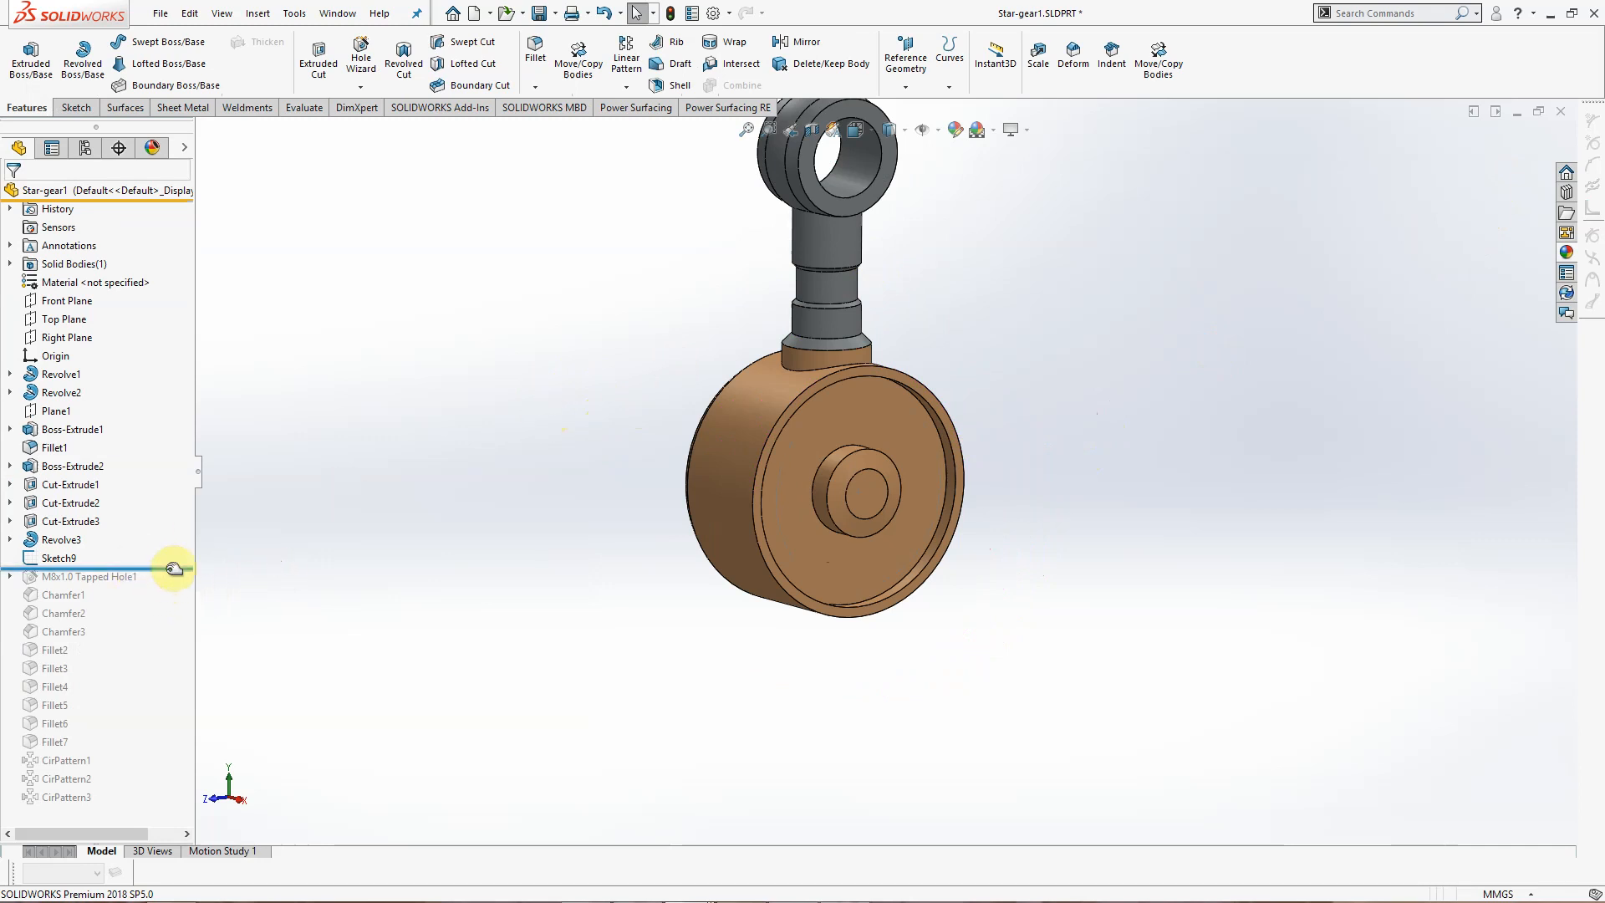
{"action": "left_click_drag", "start_coordinate": [174, 569], "coordinate": [167, 587]}
{"action": "mouse_move", "coordinate": [482, 493]}
{"action": "middle_mouse_down"}
{"action": "mouse_move", "coordinate": [521, 508]}
{"action": "mouse_move", "coordinate": [479, 504]}
{"action": "middle_mouse_up"}
{"action": "left_click", "coordinate": [12, 577]}
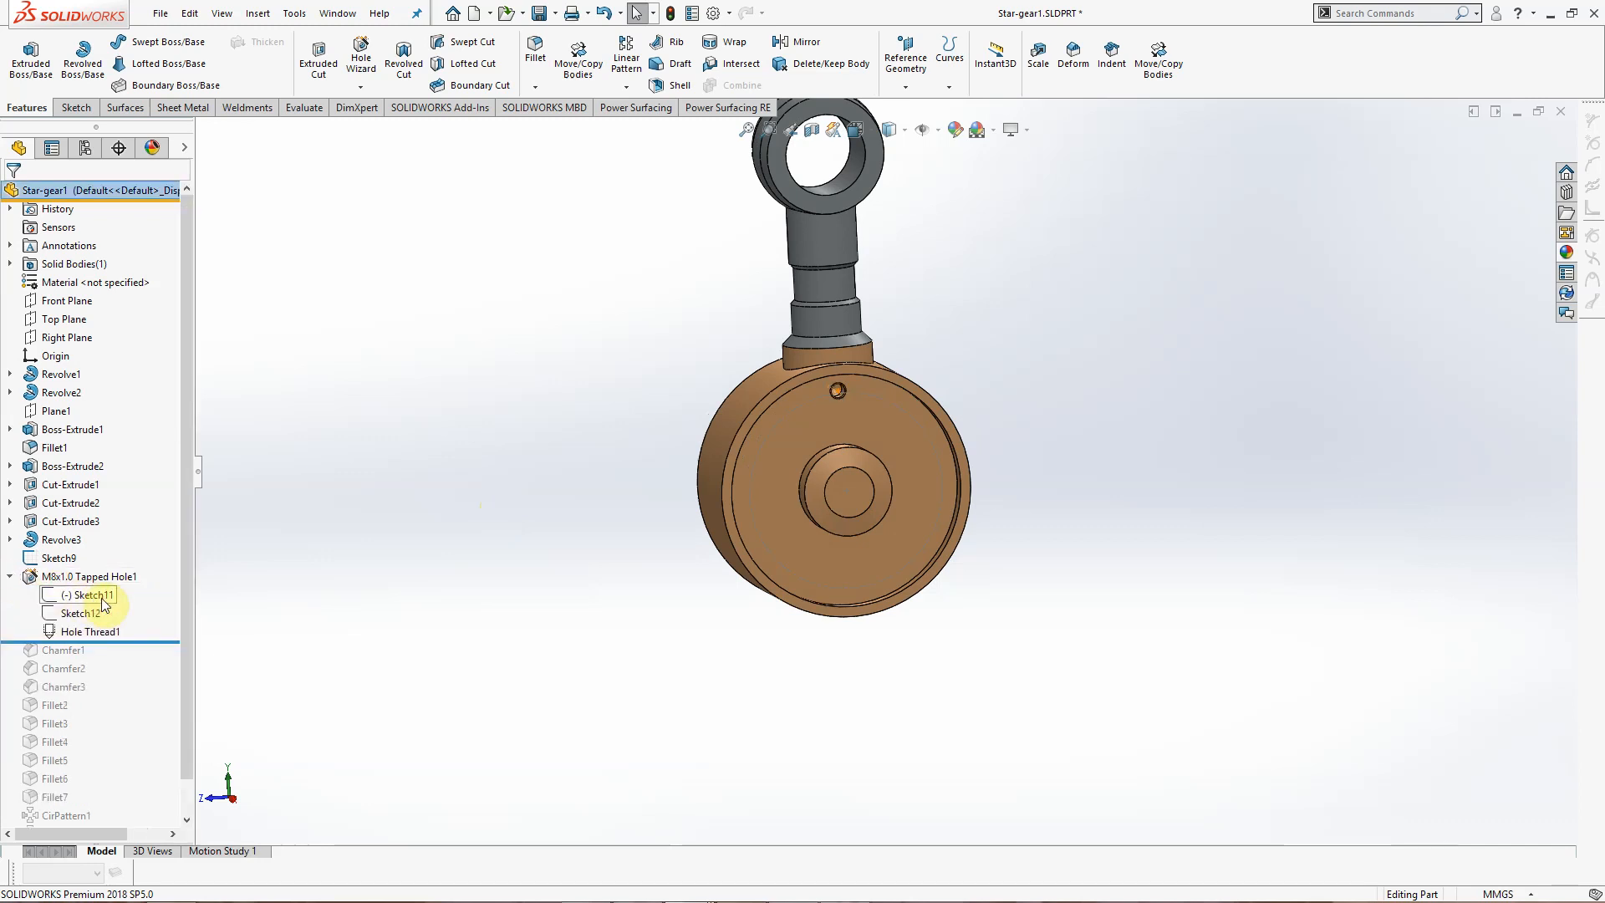
{"action": "left_click", "coordinate": [73, 575]}
{"action": "middle_click_drag", "start_coordinate": [571, 530], "coordinate": [629, 436]}
{"action": "middle_click_drag", "start_coordinate": [936, 330], "coordinate": [404, 329]}
{"action": "left_click", "coordinate": [539, 377]}
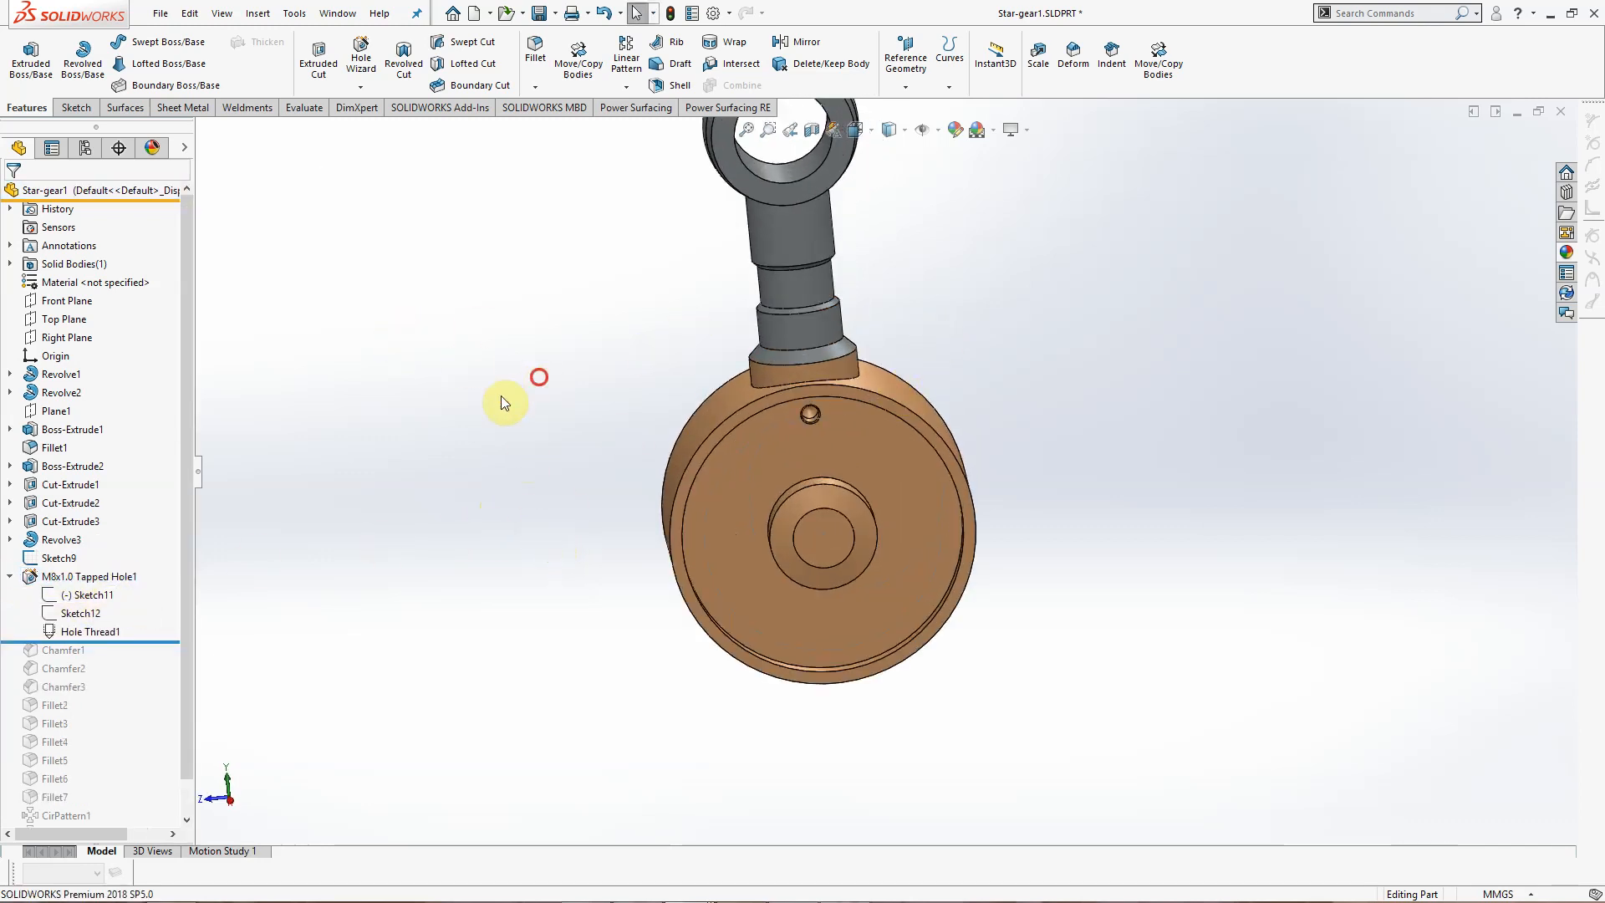
Step: Open the tapped hole's definition, examine its position, type, size, depth, thread and countersink settings, and close it without changes
{"action": "left_click", "coordinate": [74, 577]}
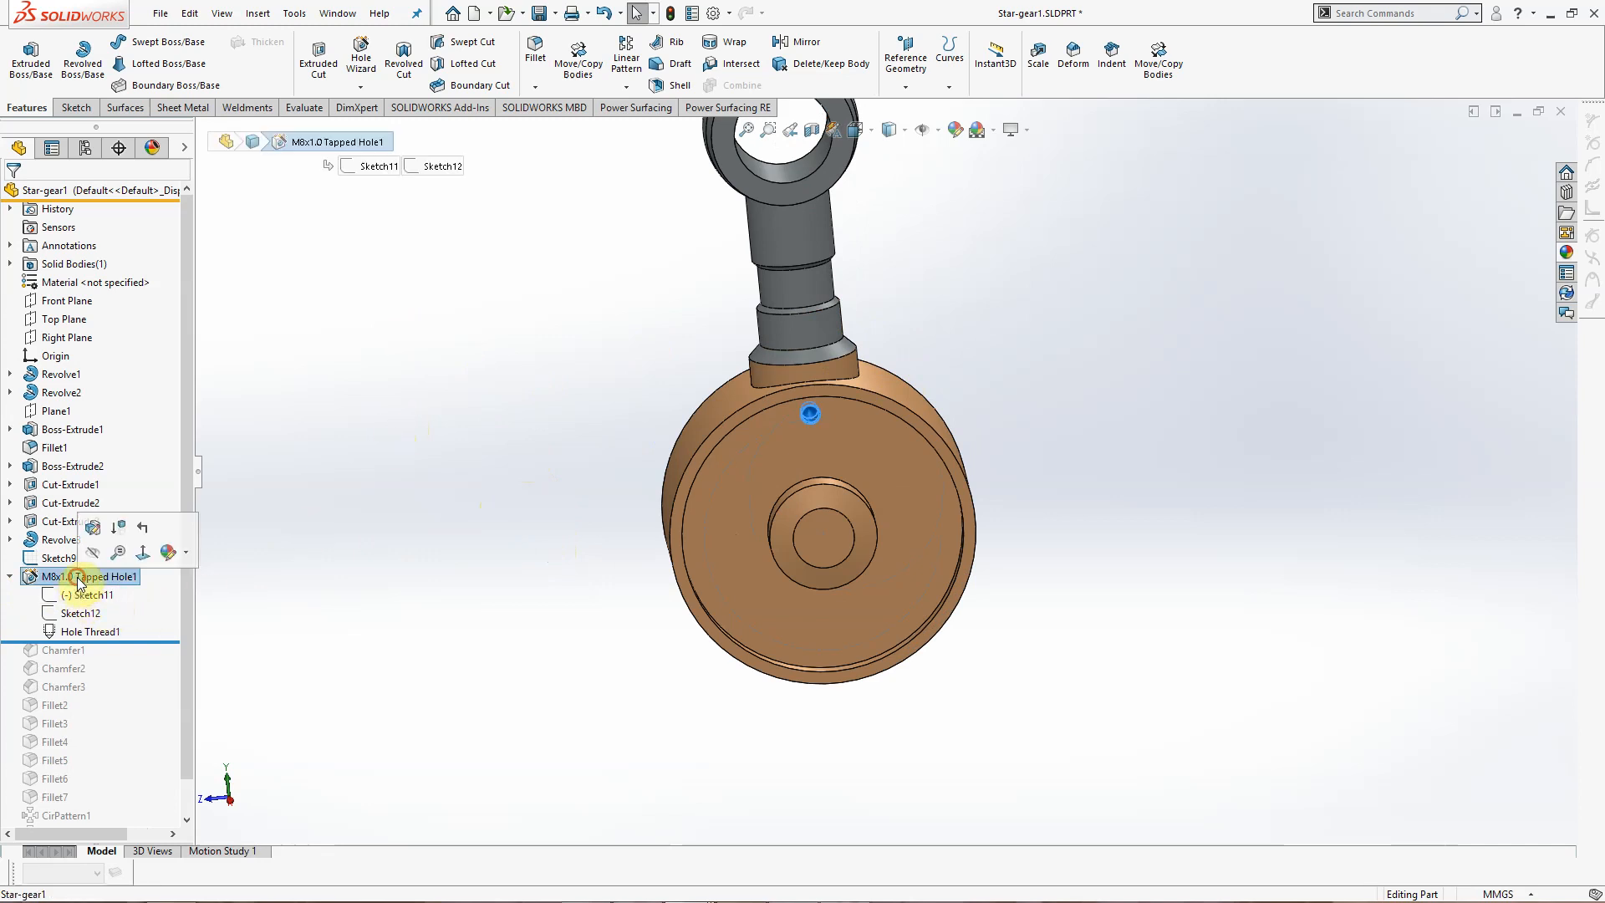
{"action": "left_click", "coordinate": [94, 535]}
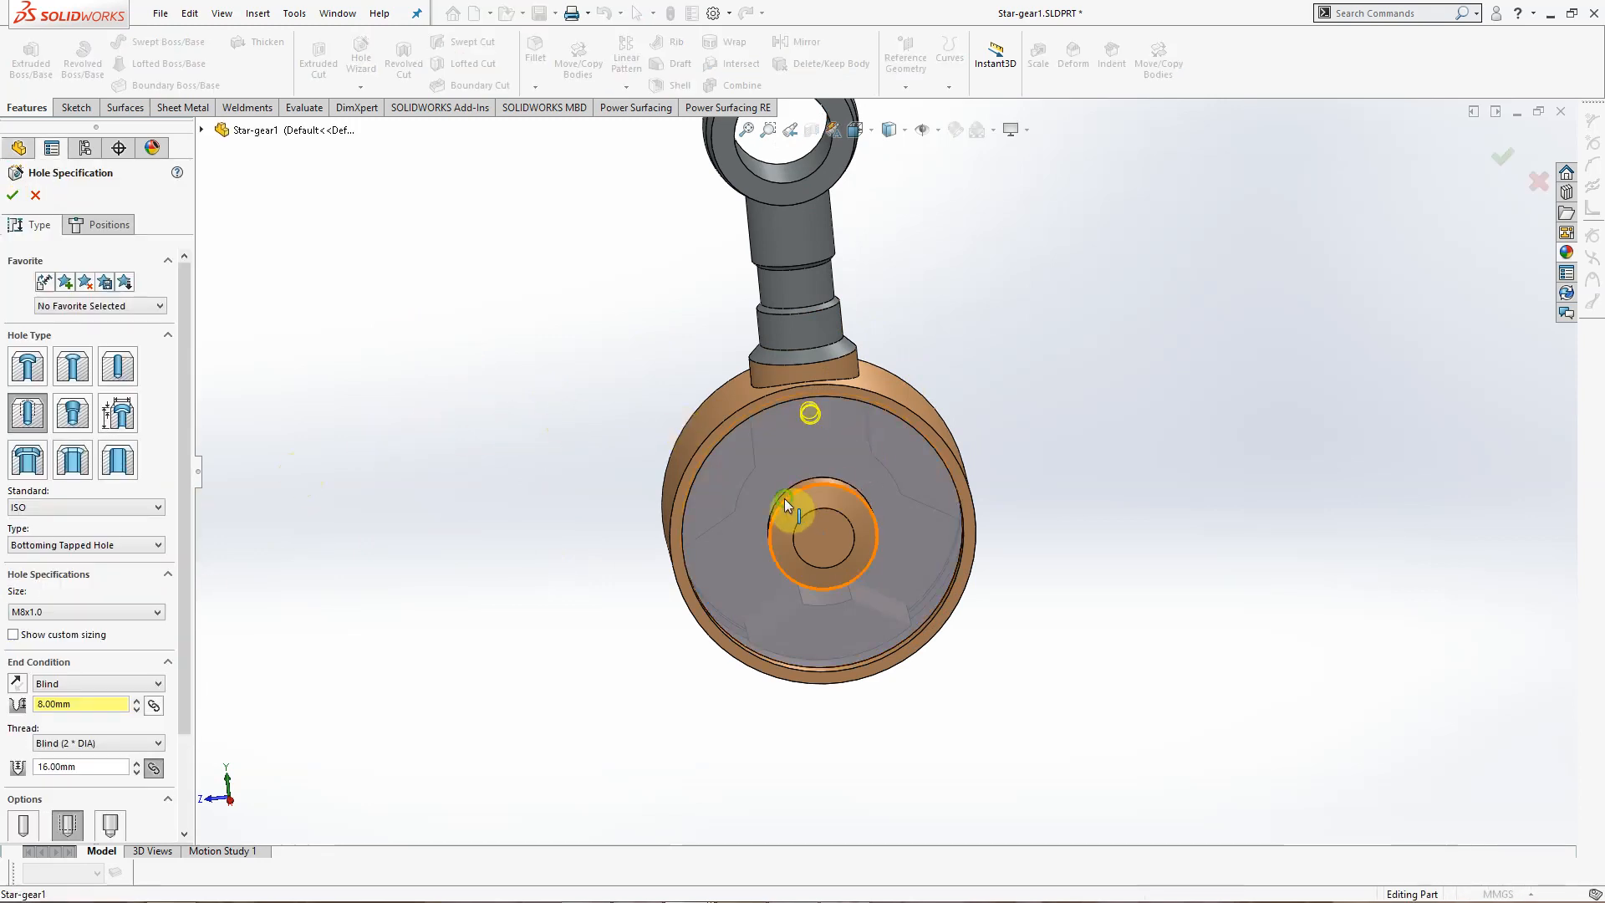
{"action": "middle_click_drag", "start_coordinate": [791, 512], "coordinate": [769, 463]}
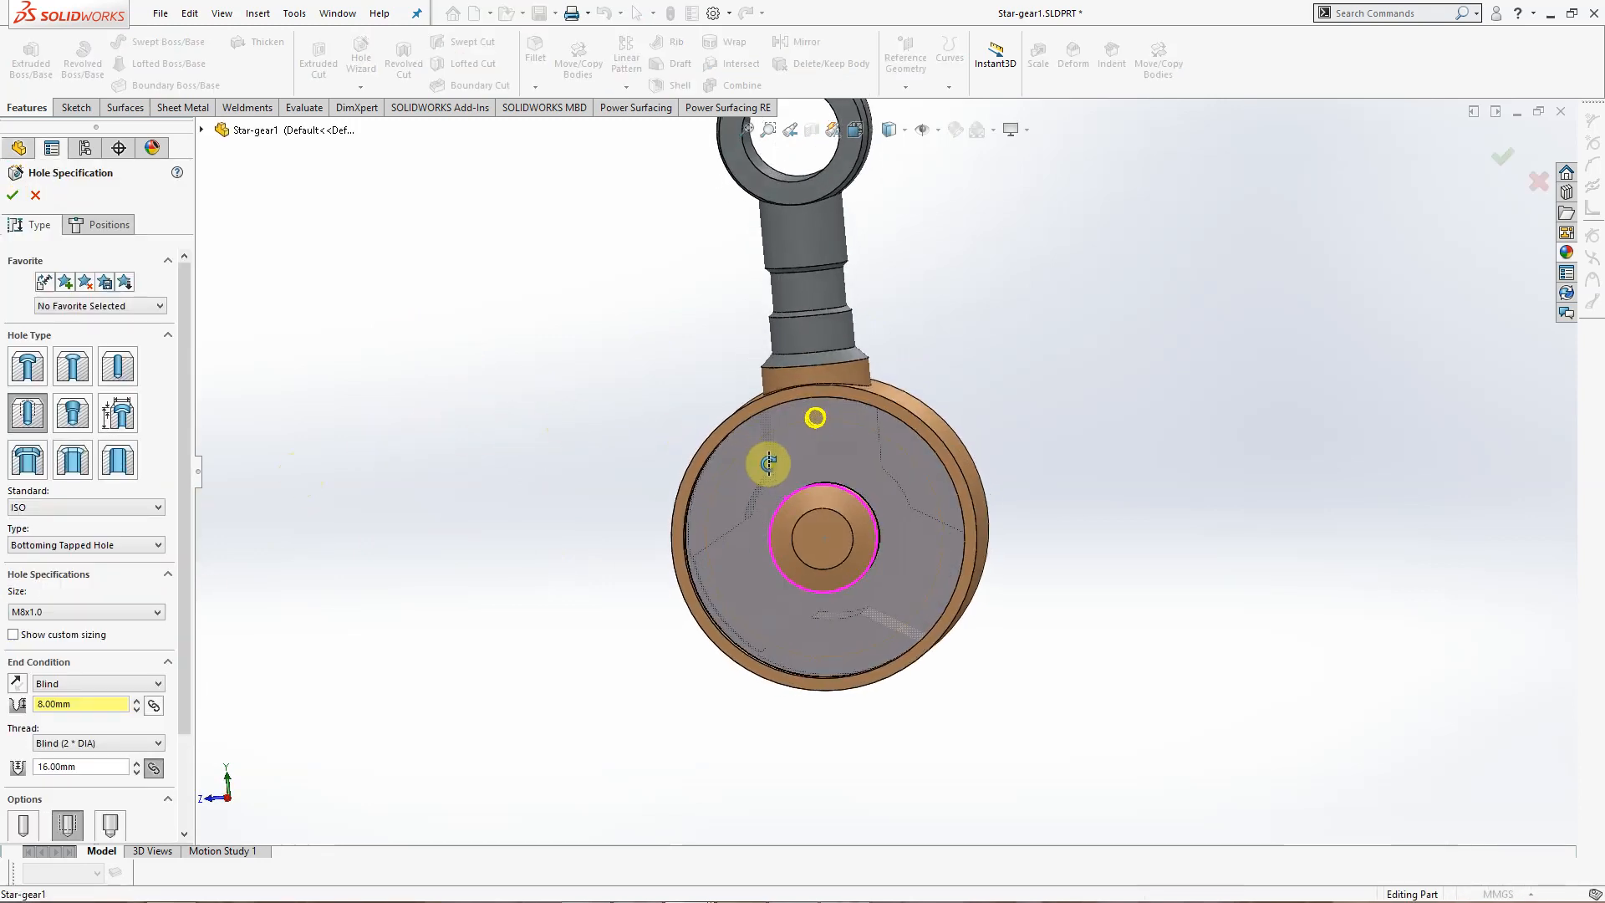
{"action": "left_click", "coordinate": [94, 228]}
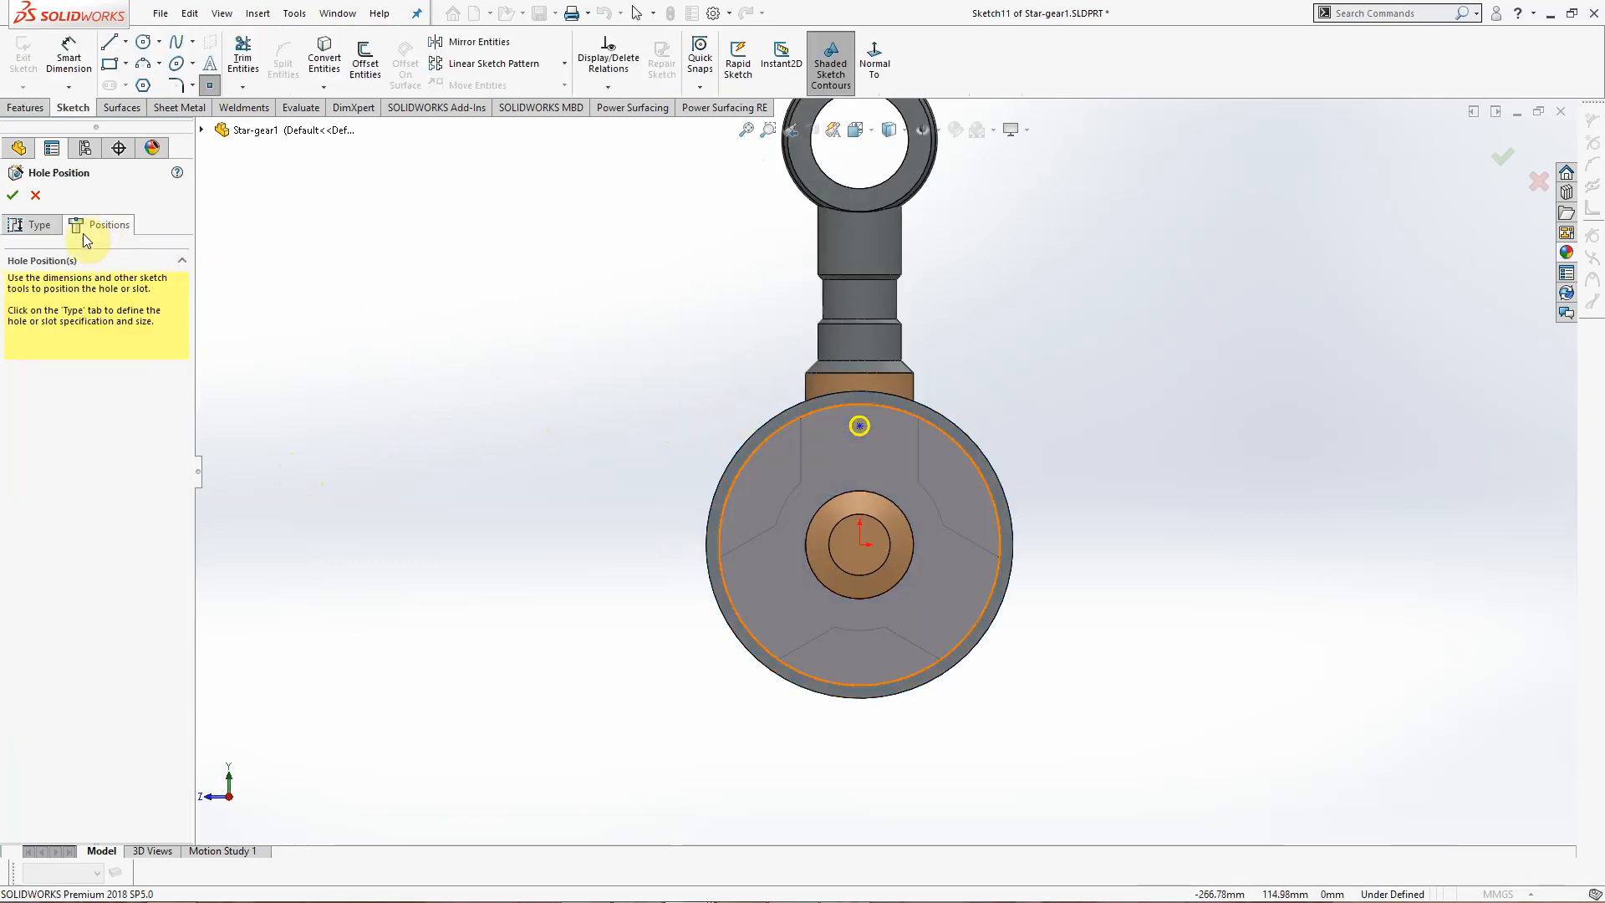
{"action": "left_click", "coordinate": [40, 228]}
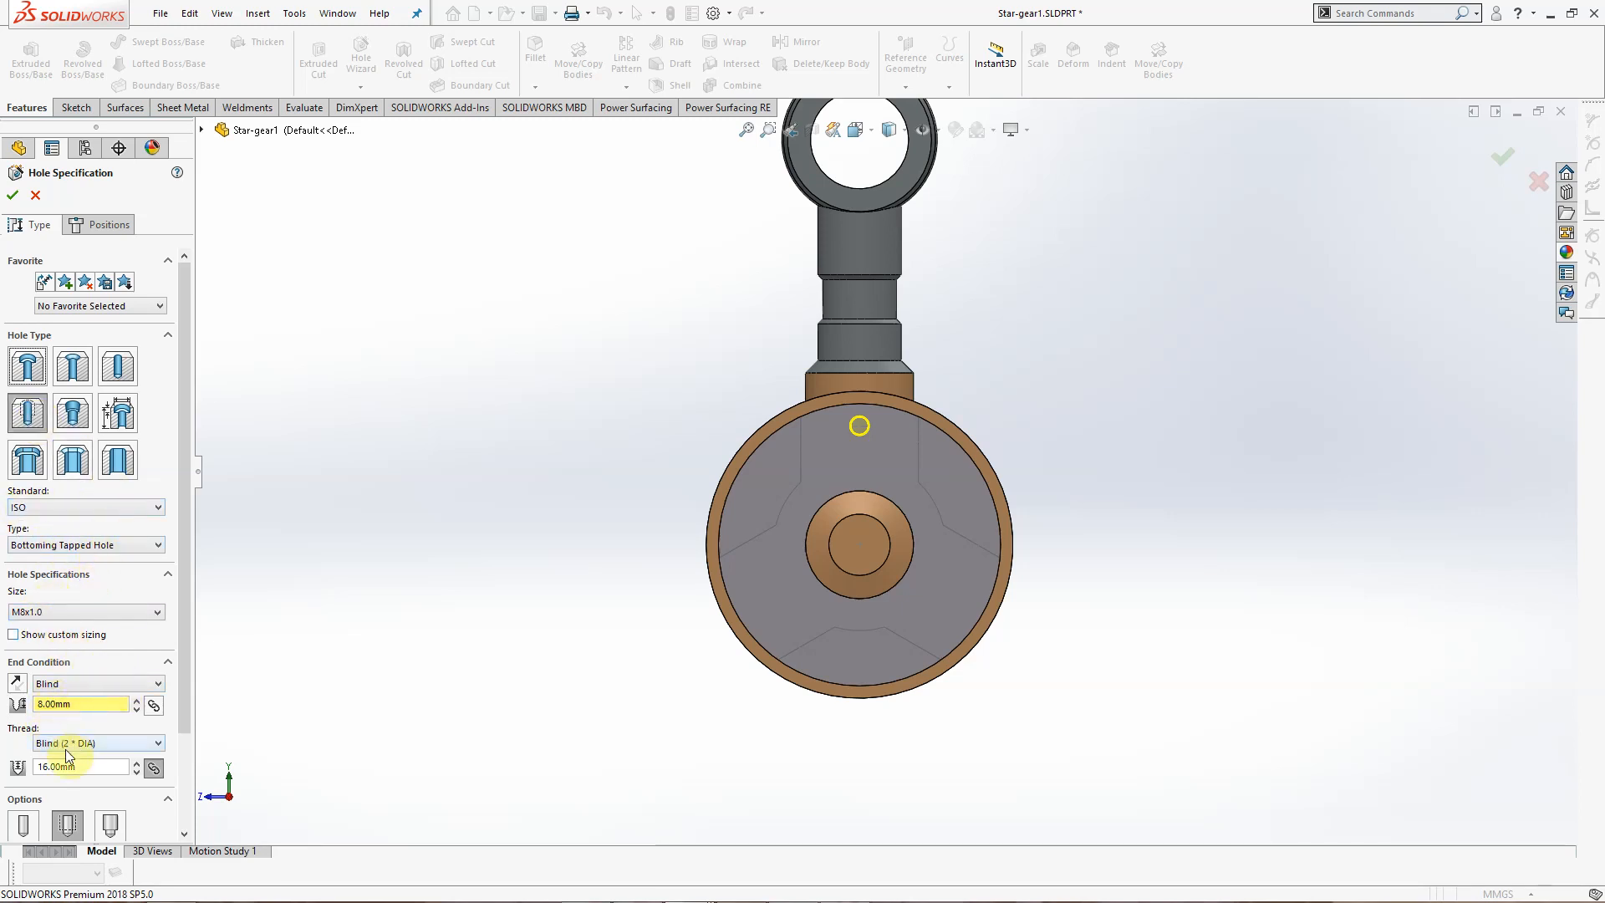
{"action": "left_click_drag", "start_coordinate": [187, 717], "coordinate": [186, 838]}
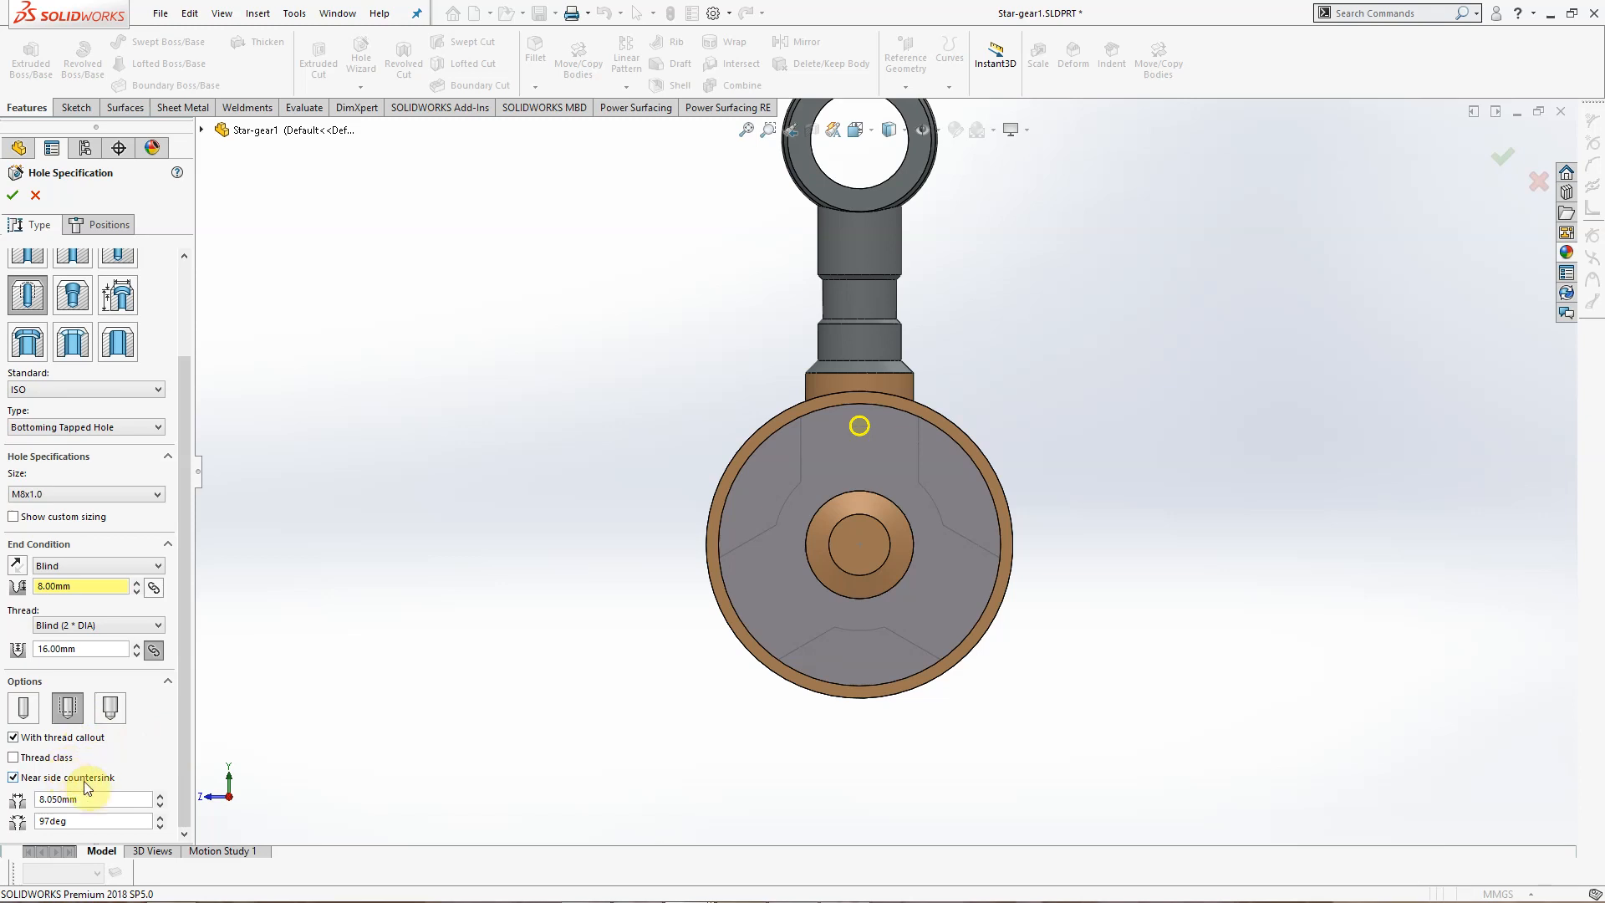
{"action": "left_click", "coordinate": [35, 198]}
Step: Inspect the tapped hole up close on the wheel's face and collapse its entry in the feature tree
{"action": "middle_click_drag", "start_coordinate": [594, 519], "coordinate": [541, 488]}
{"action": "scroll", "coordinate": [849, 421], "scroll_direction": "down", "scroll_amount": 10}
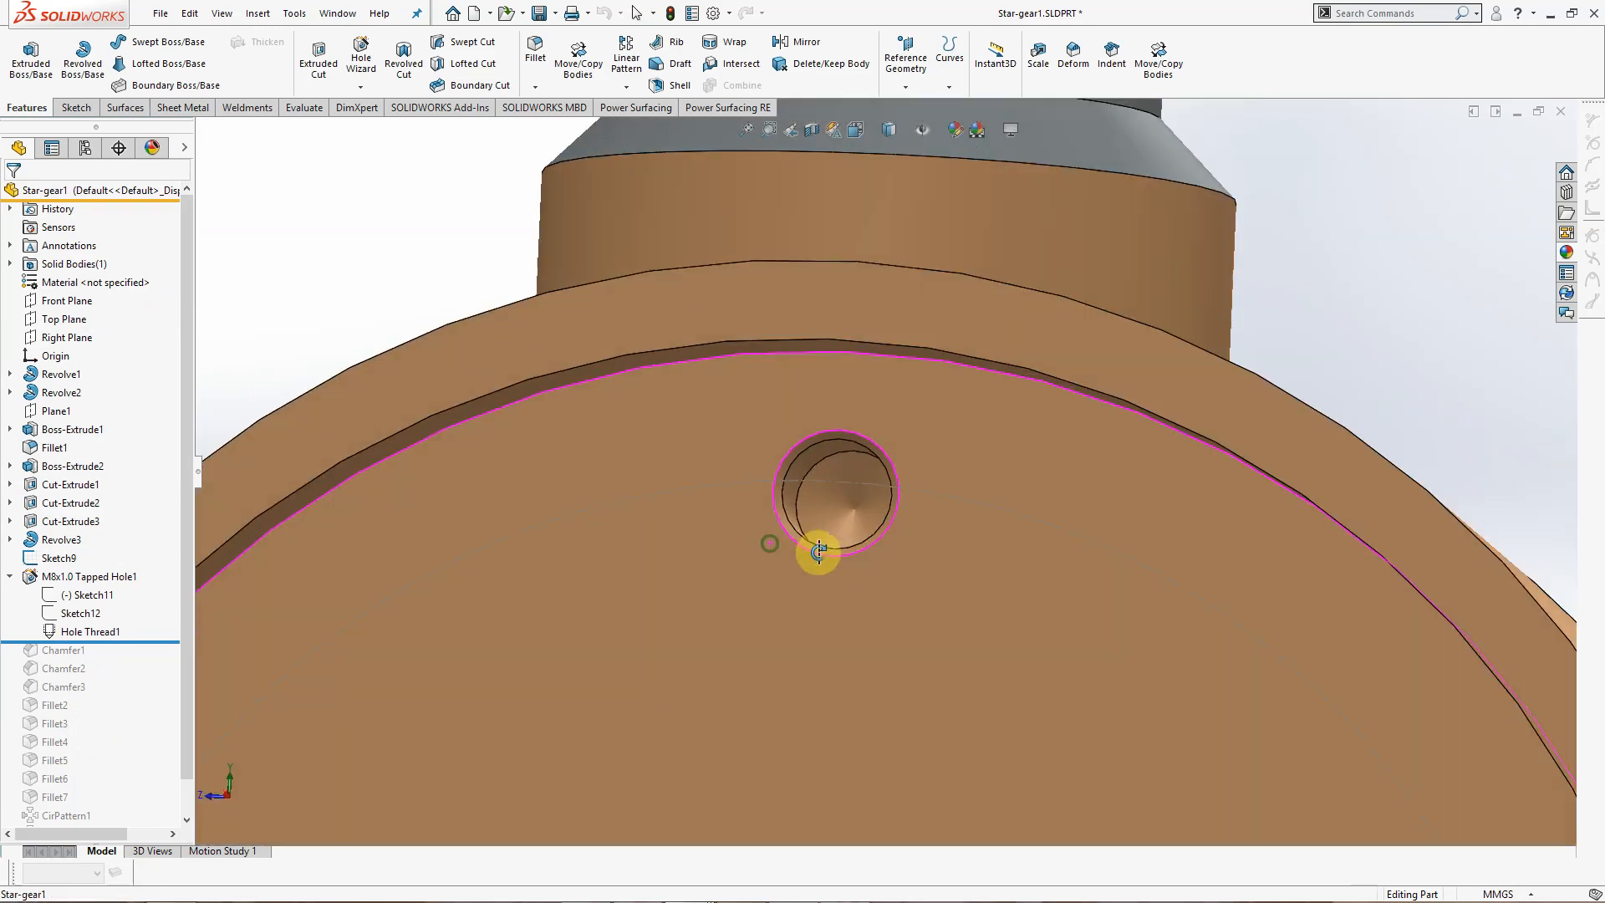
{"action": "scroll", "coordinate": [779, 598], "scroll_direction": "up", "scroll_amount": 10}
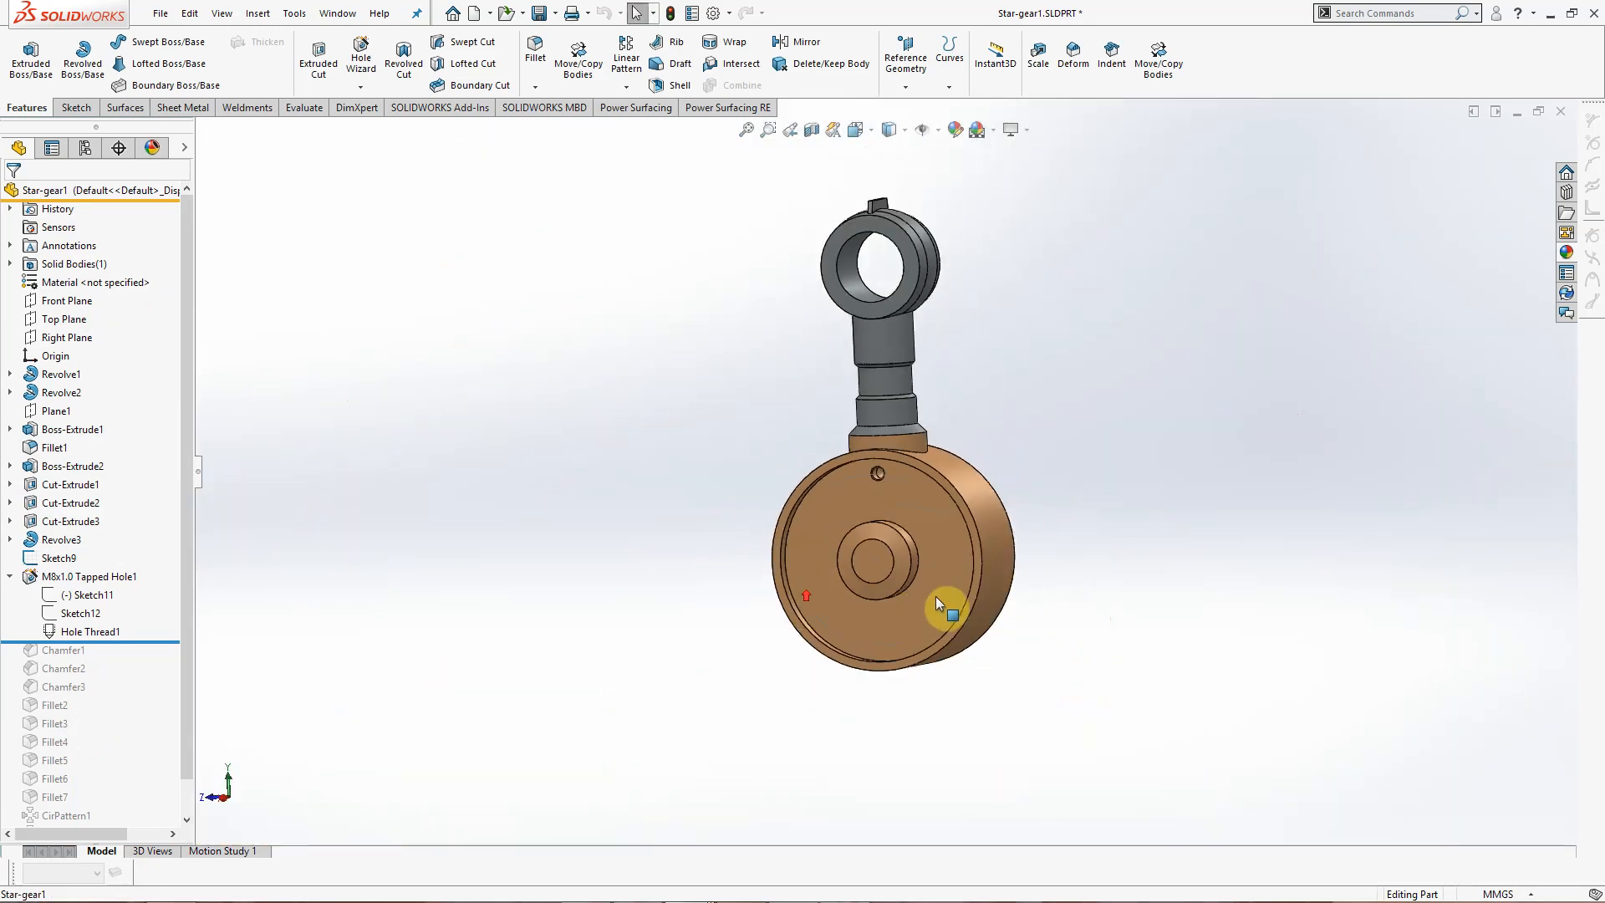
{"action": "middle_click_drag", "start_coordinate": [938, 596], "coordinate": [915, 597]}
{"action": "left_click", "coordinate": [27, 578]}
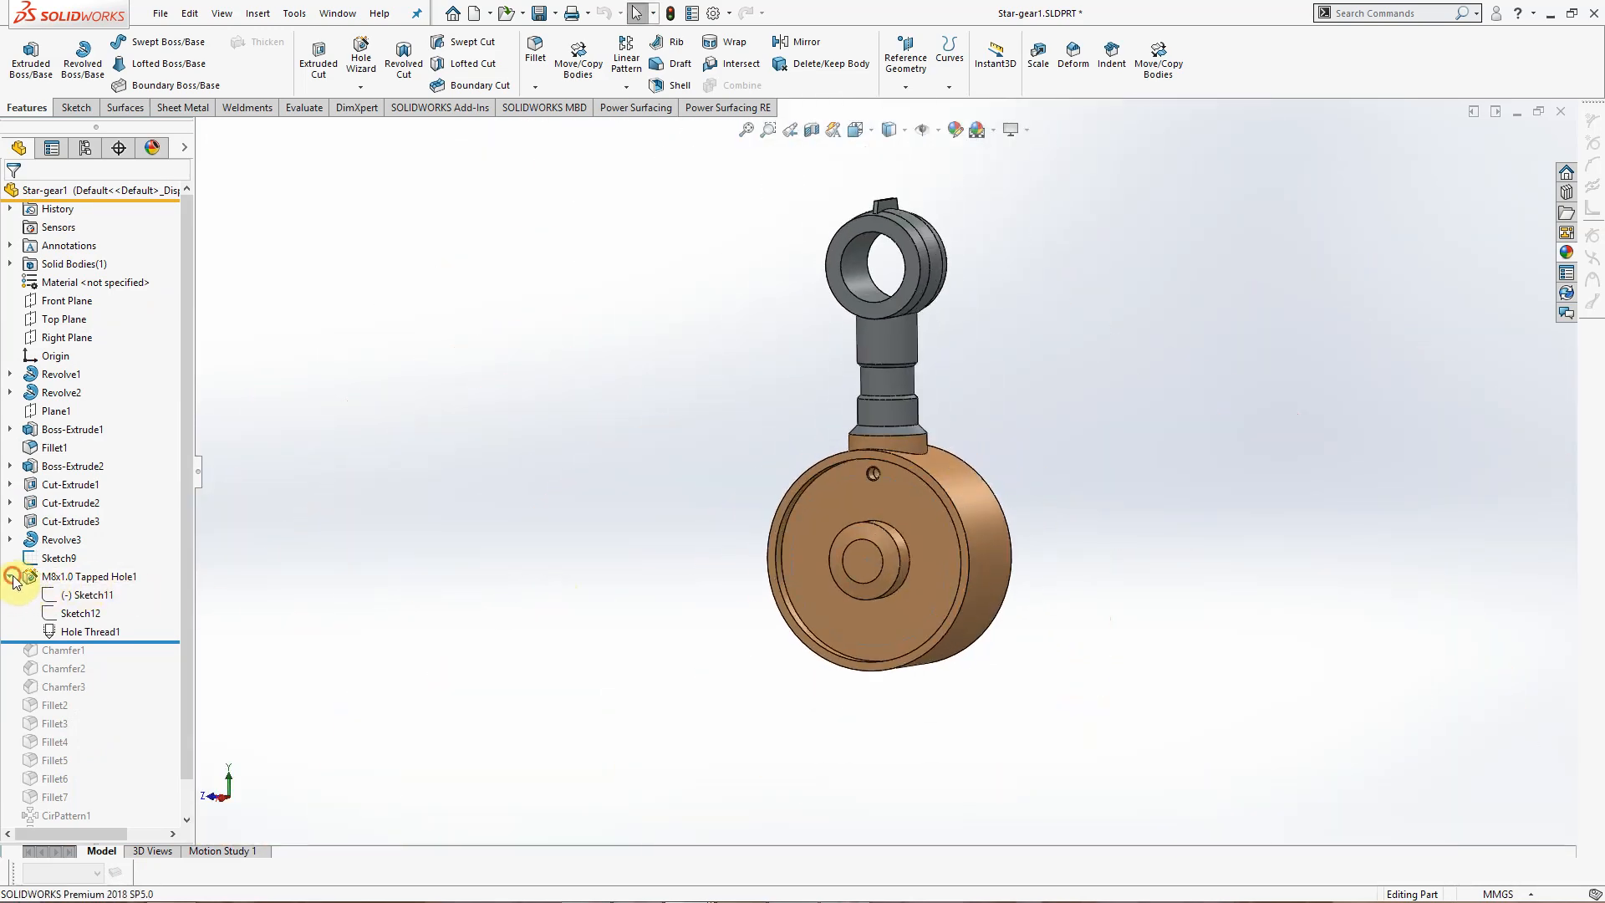
{"action": "left_click", "coordinate": [11, 577]}
Step: Roll the part forward to include Chamfer1, examine its ring edges, distance and angle settings, and close the definition
{"action": "left_click_drag", "start_coordinate": [148, 587], "coordinate": [143, 603]}
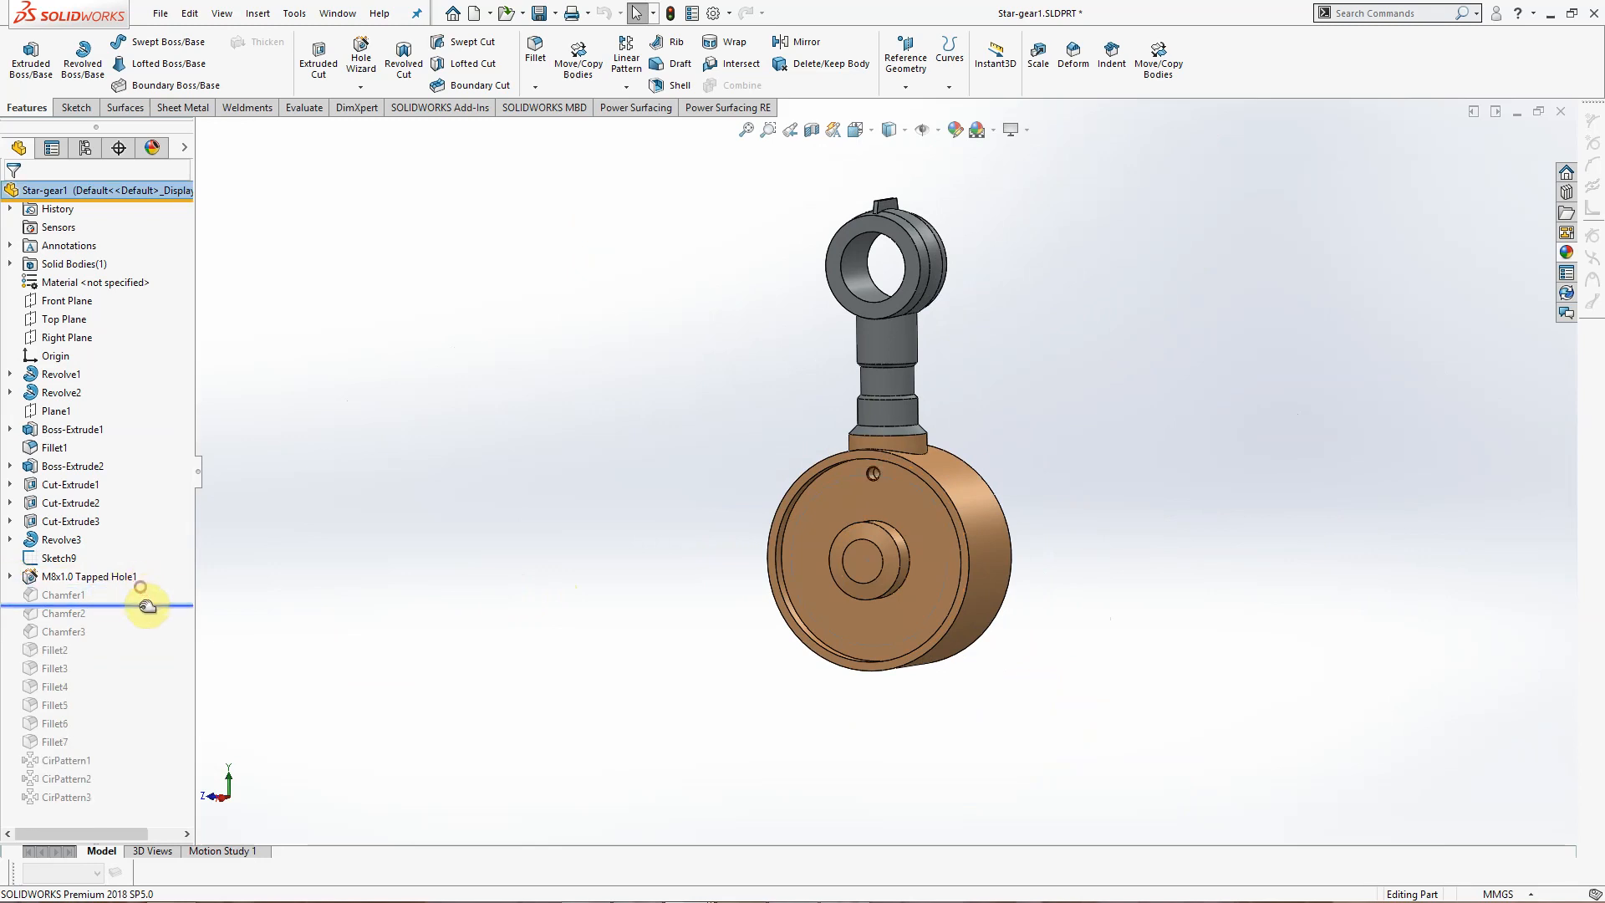
{"action": "left_click", "coordinate": [82, 596]}
{"action": "left_click", "coordinate": [67, 545]}
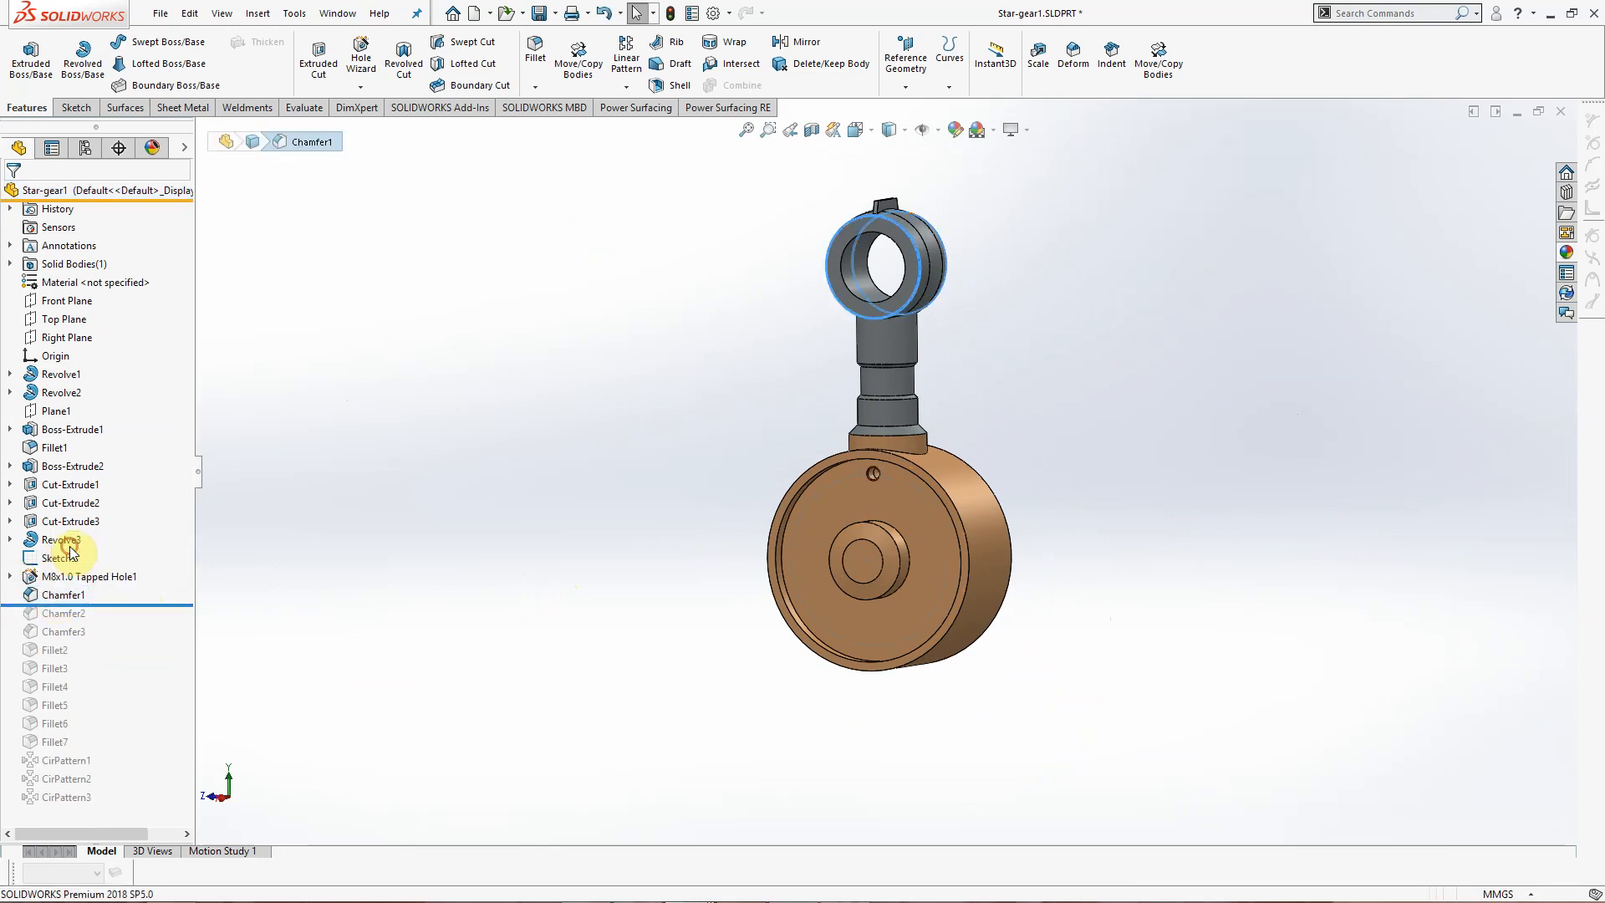
{"action": "middle_click_drag", "start_coordinate": [760, 268], "coordinate": [729, 344]}
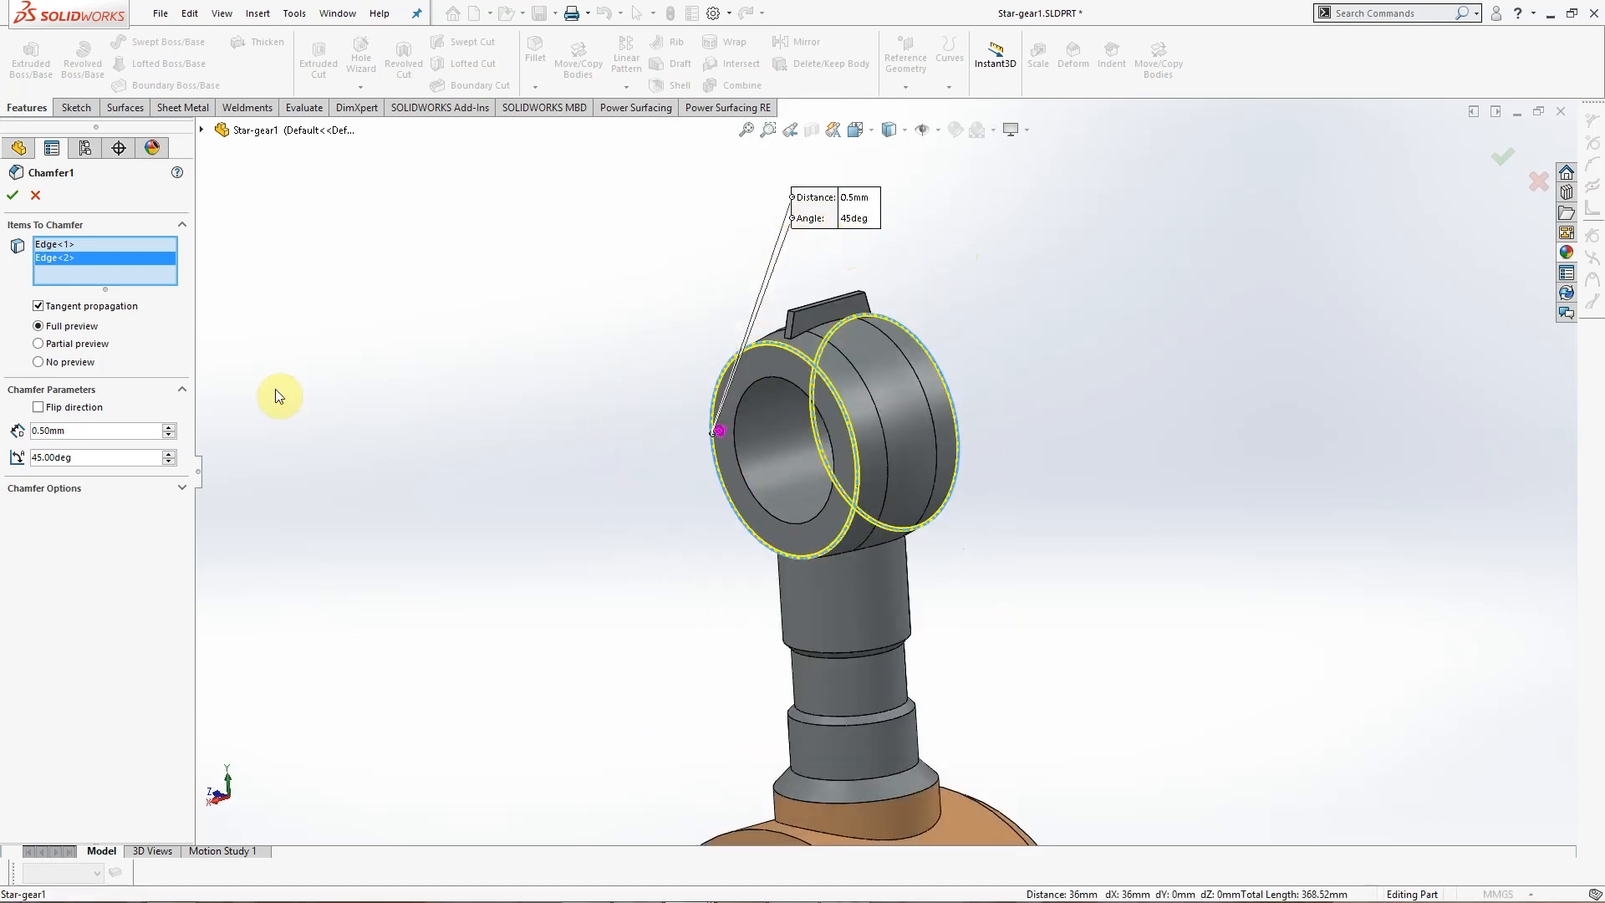
{"action": "left_click", "coordinate": [42, 201]}
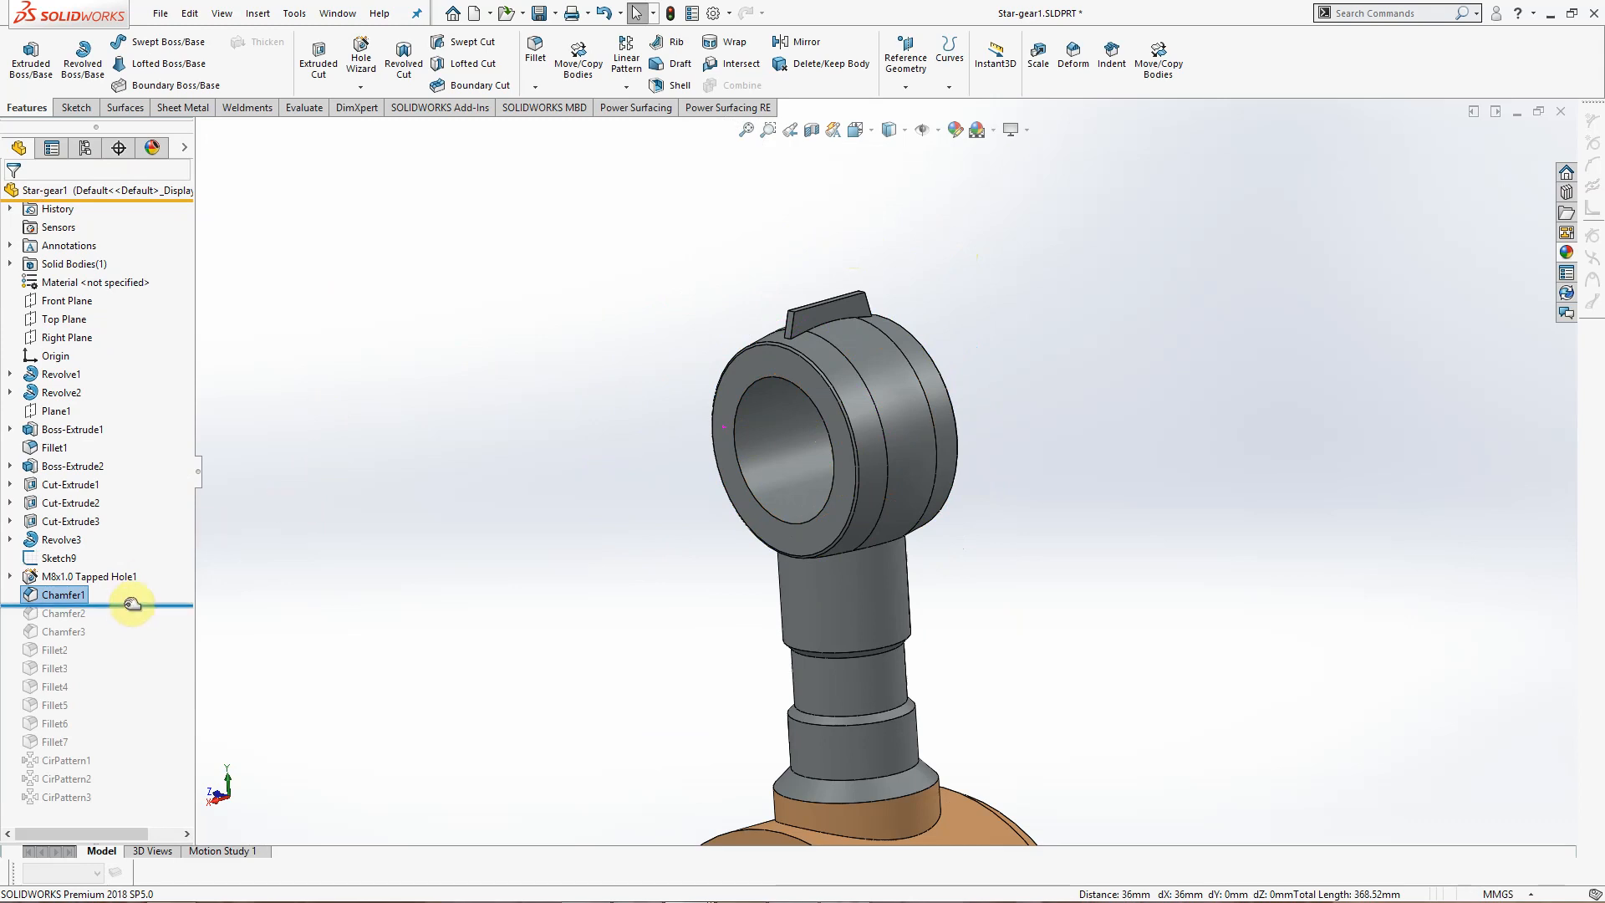
Step: Roll the part forward to include Chamfer2, examine its circular edge on the pocketed side of the wheel and its settings, and close the definition
{"action": "left_click_drag", "start_coordinate": [126, 604], "coordinate": [65, 620]}
{"action": "left_click", "coordinate": [74, 566]}
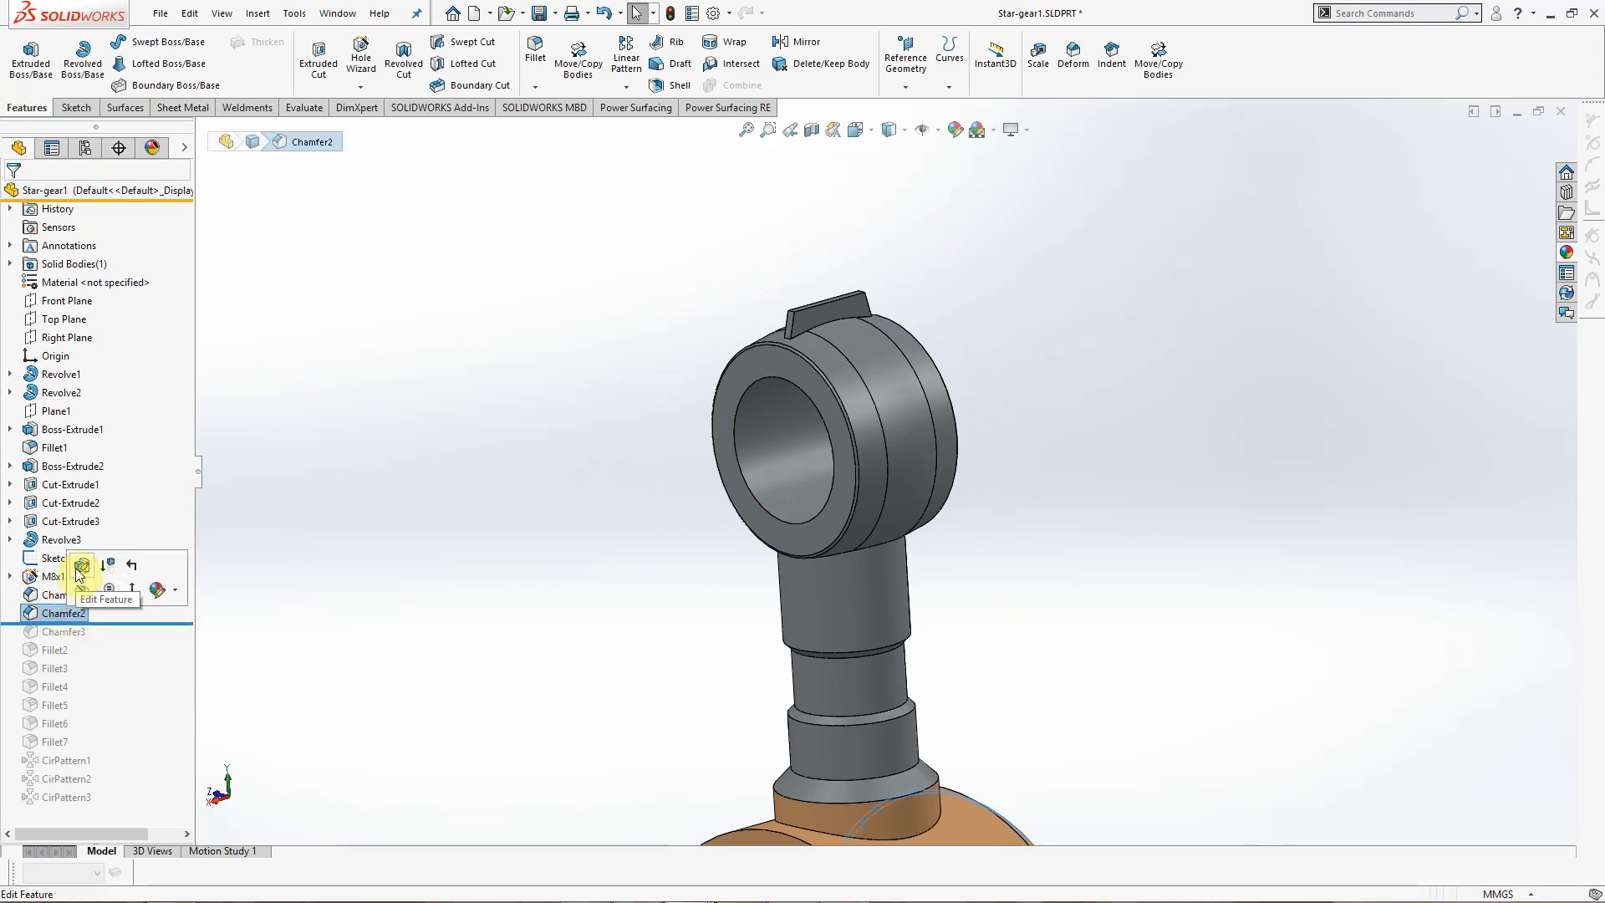
{"action": "middle_click_drag", "start_coordinate": [797, 623], "coordinate": [754, 600]}
{"action": "scroll", "coordinate": [754, 600], "scroll_direction": "down", "scroll_amount": 4}
{"action": "scroll", "coordinate": [614, 474], "scroll_direction": "down", "scroll_amount": 3}
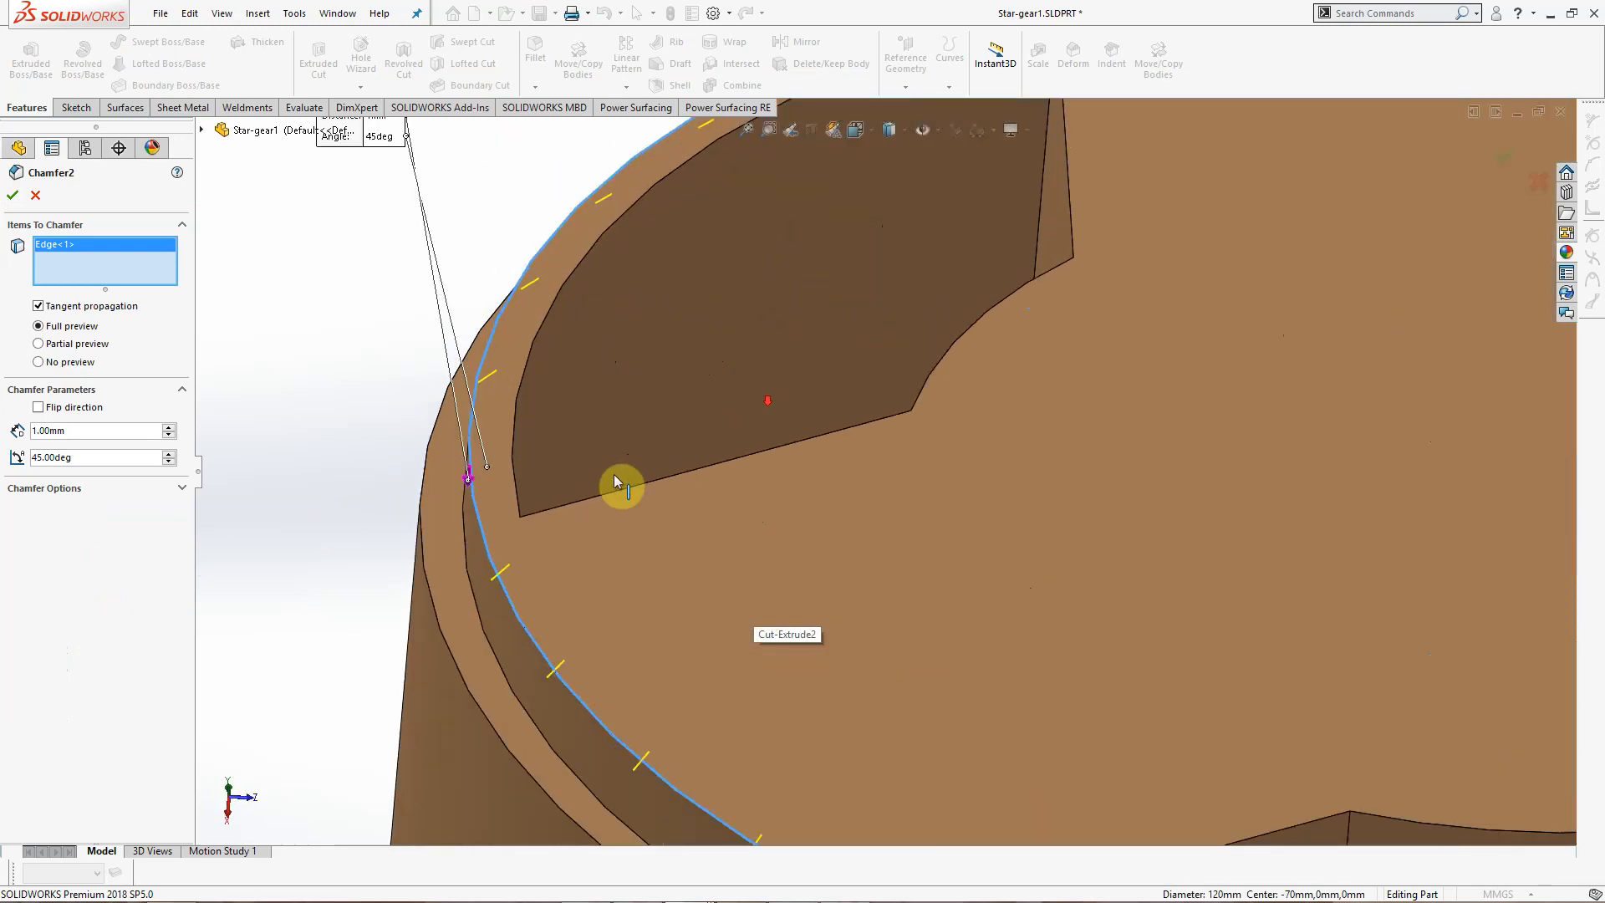
{"action": "scroll", "coordinate": [564, 479], "scroll_direction": "up", "scroll_amount": 3}
{"action": "left_click", "coordinate": [12, 195]}
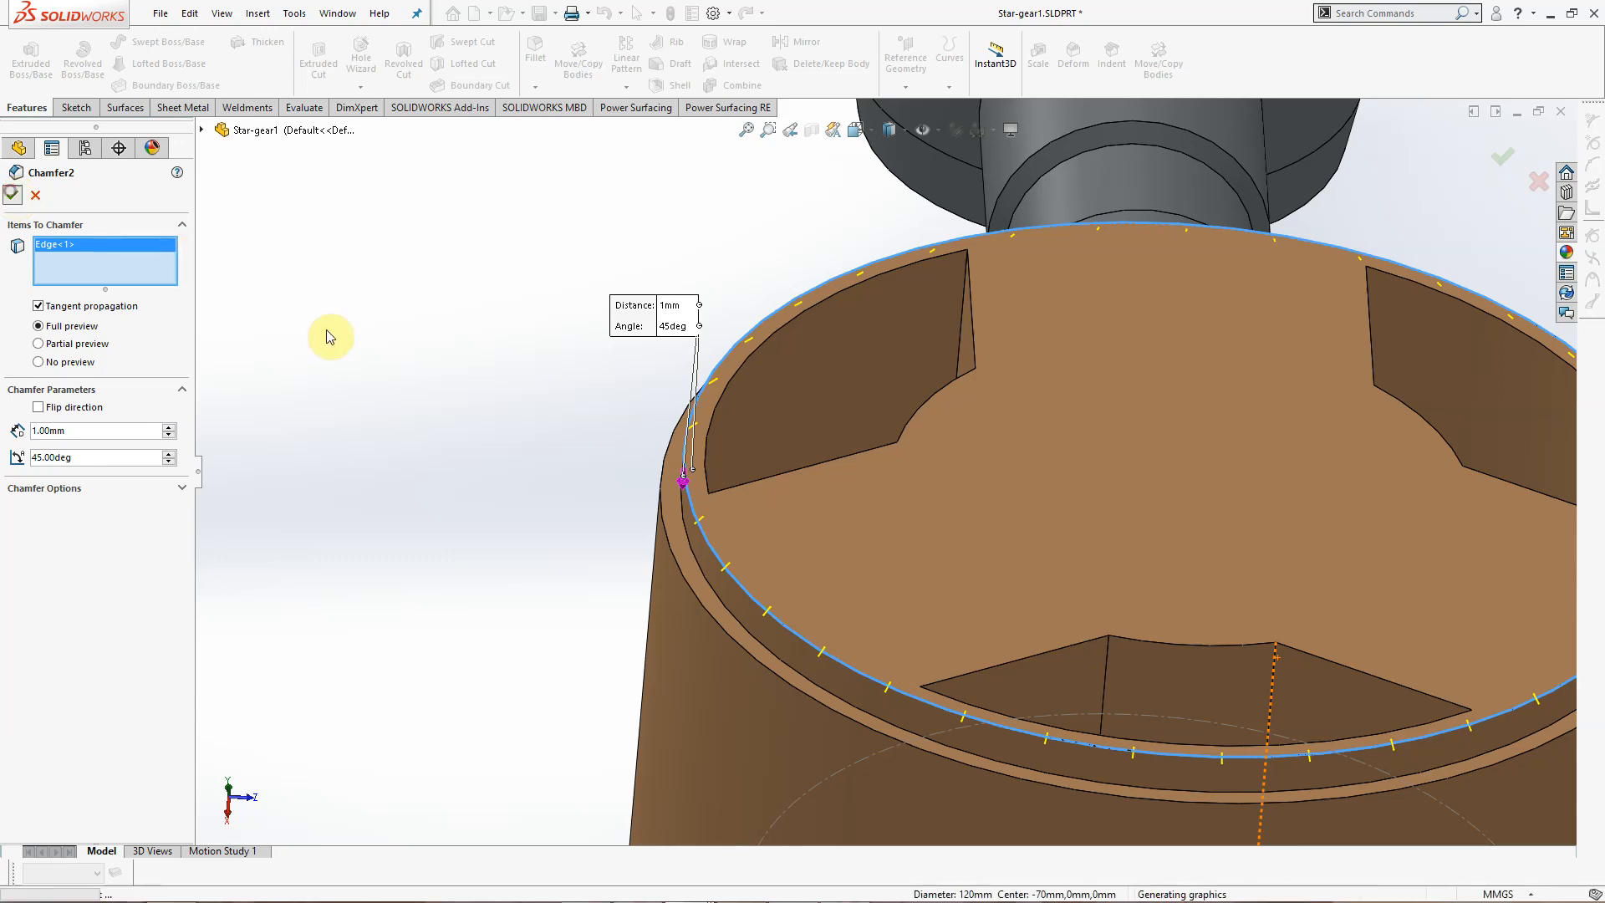
{"action": "left_click", "coordinate": [354, 348]}
Step: Roll the part forward to include Chamfer3 and locate the edge it bevels on the wheel's hub side
{"action": "left_click_drag", "start_coordinate": [142, 624], "coordinate": [125, 642]}
{"action": "left_click", "coordinate": [63, 631]}
{"action": "scroll", "coordinate": [493, 539], "scroll_direction": "up", "scroll_amount": 5}
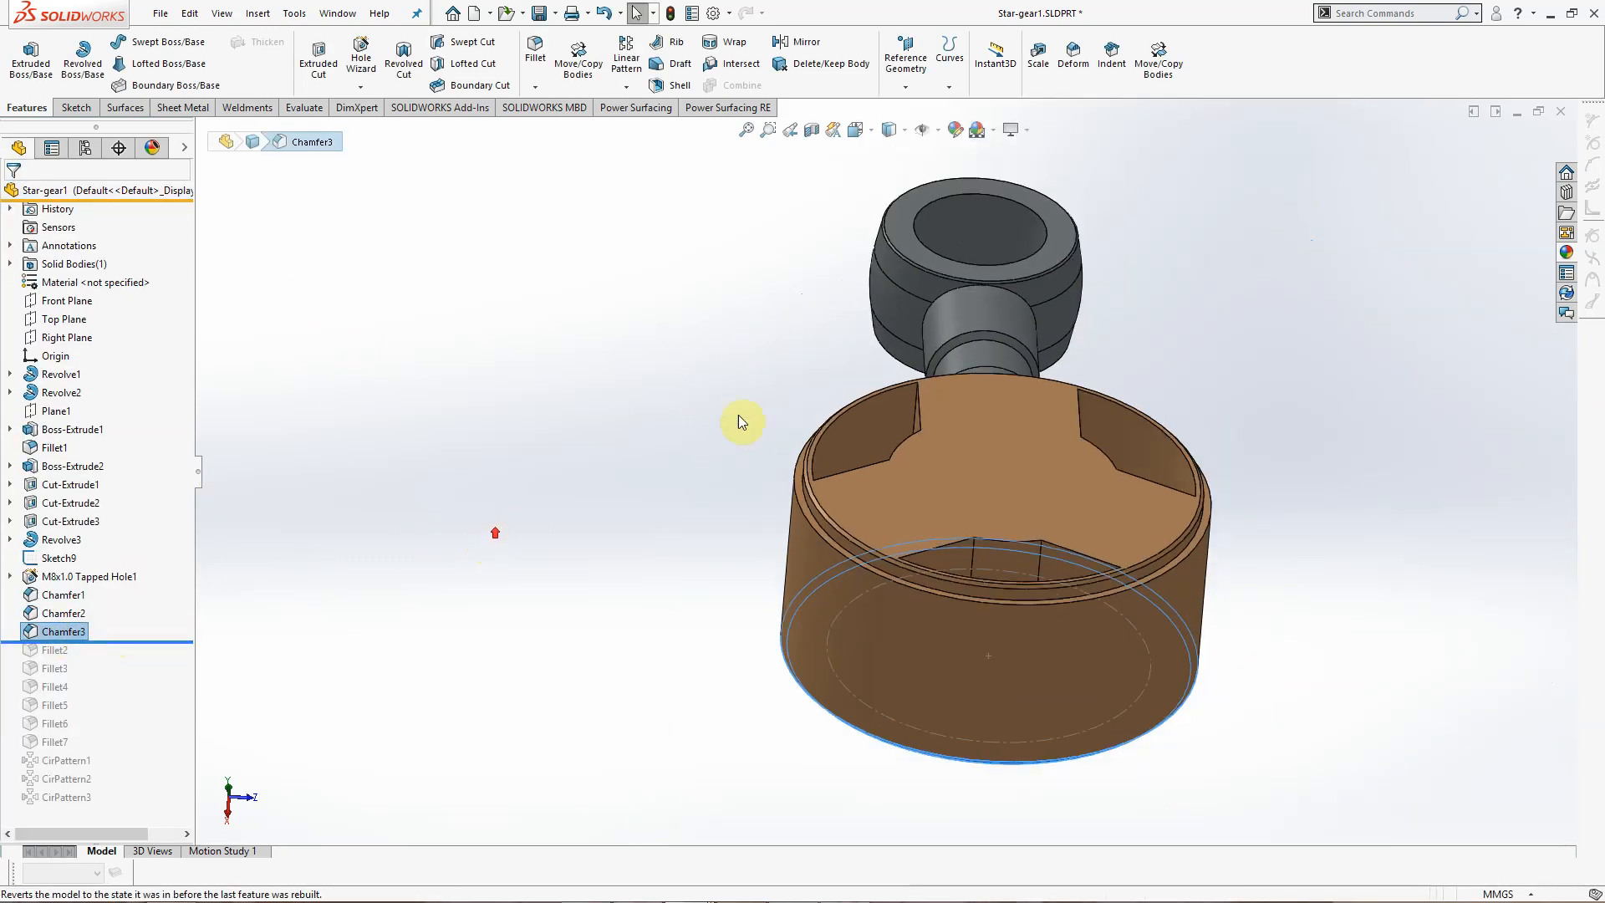
{"action": "middle_click_drag", "start_coordinate": [739, 413], "coordinate": [960, 309]}
{"action": "left_click", "coordinate": [563, 392]}
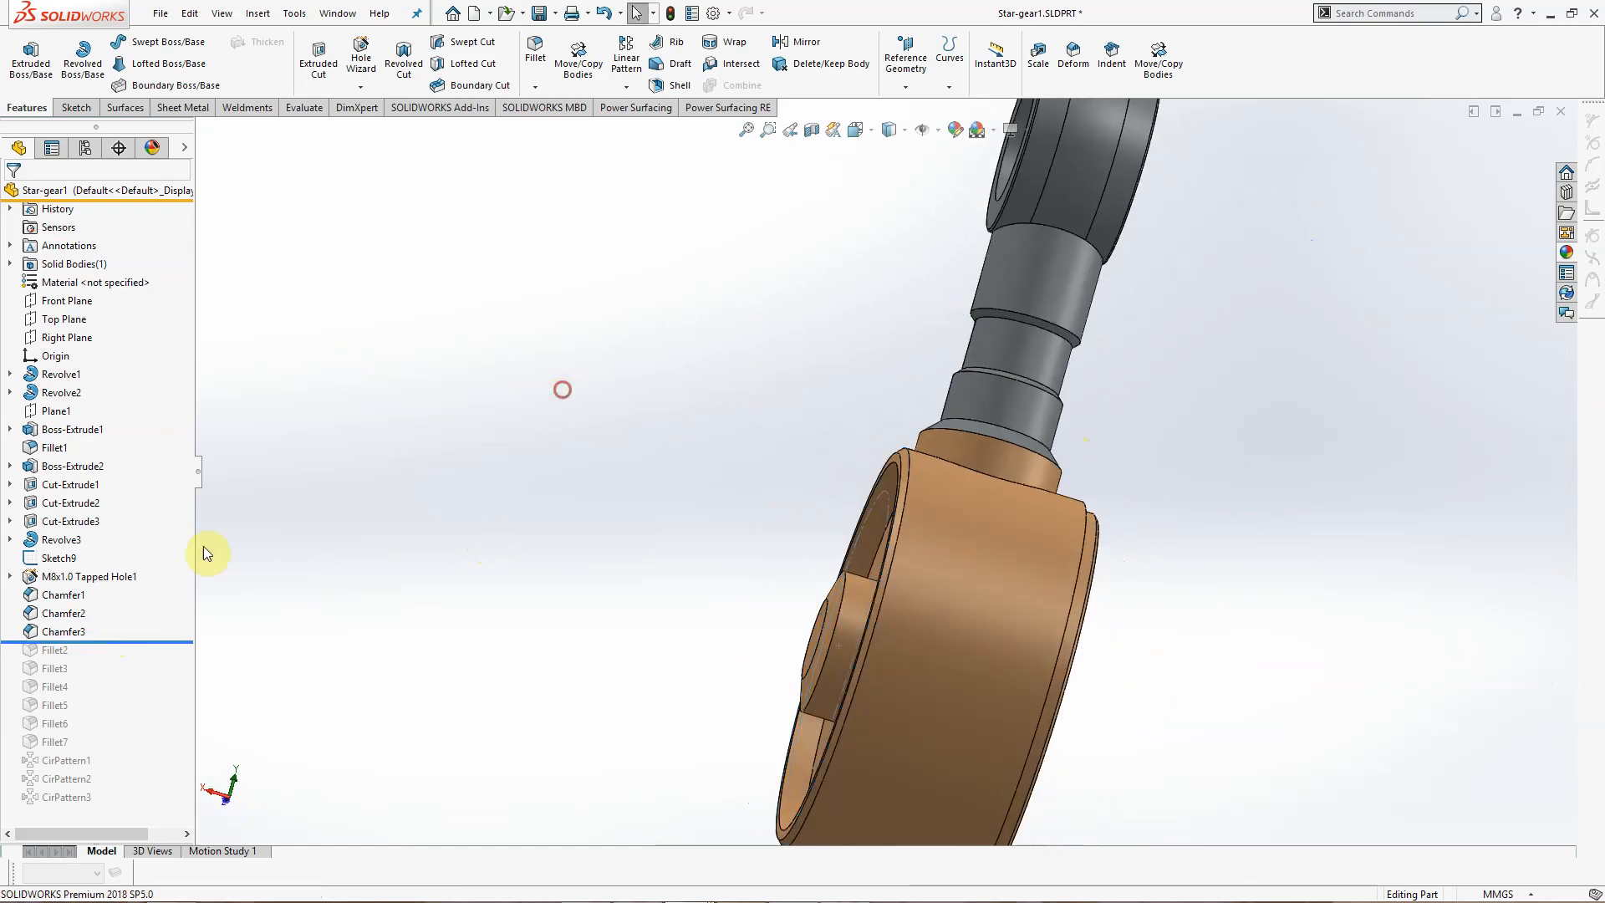
Step: Open Chamfer3's definition, examine its outer rim edge, distance and angle, and close it
{"action": "left_click", "coordinate": [65, 632]}
{"action": "left_click", "coordinate": [80, 588]}
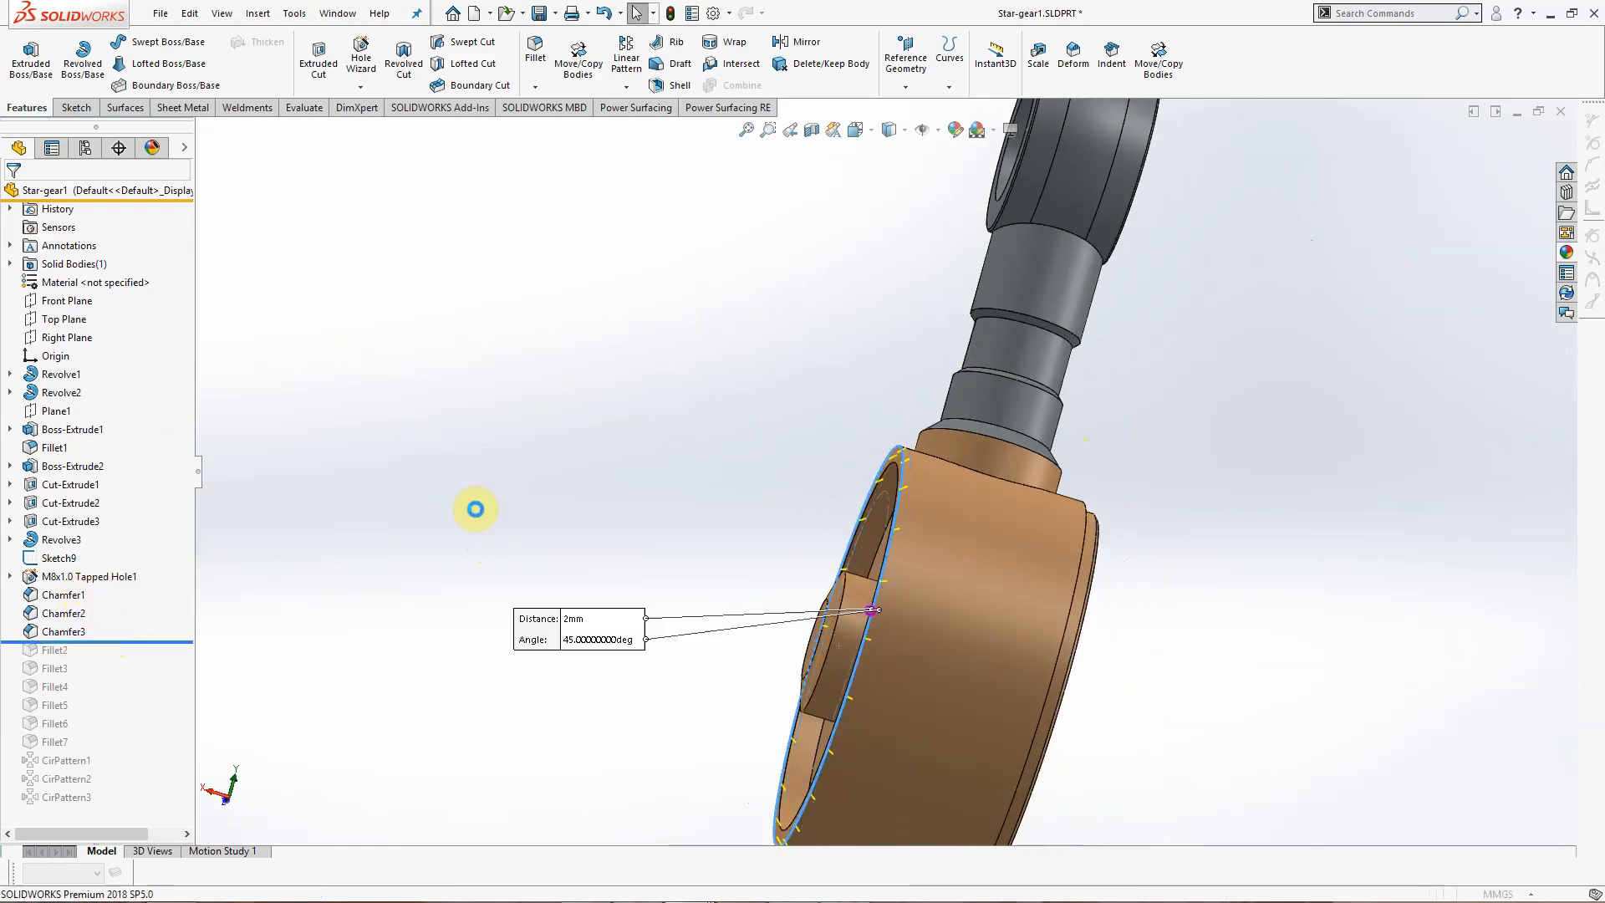
{"action": "middle_click_drag", "start_coordinate": [530, 530], "coordinate": [589, 535]}
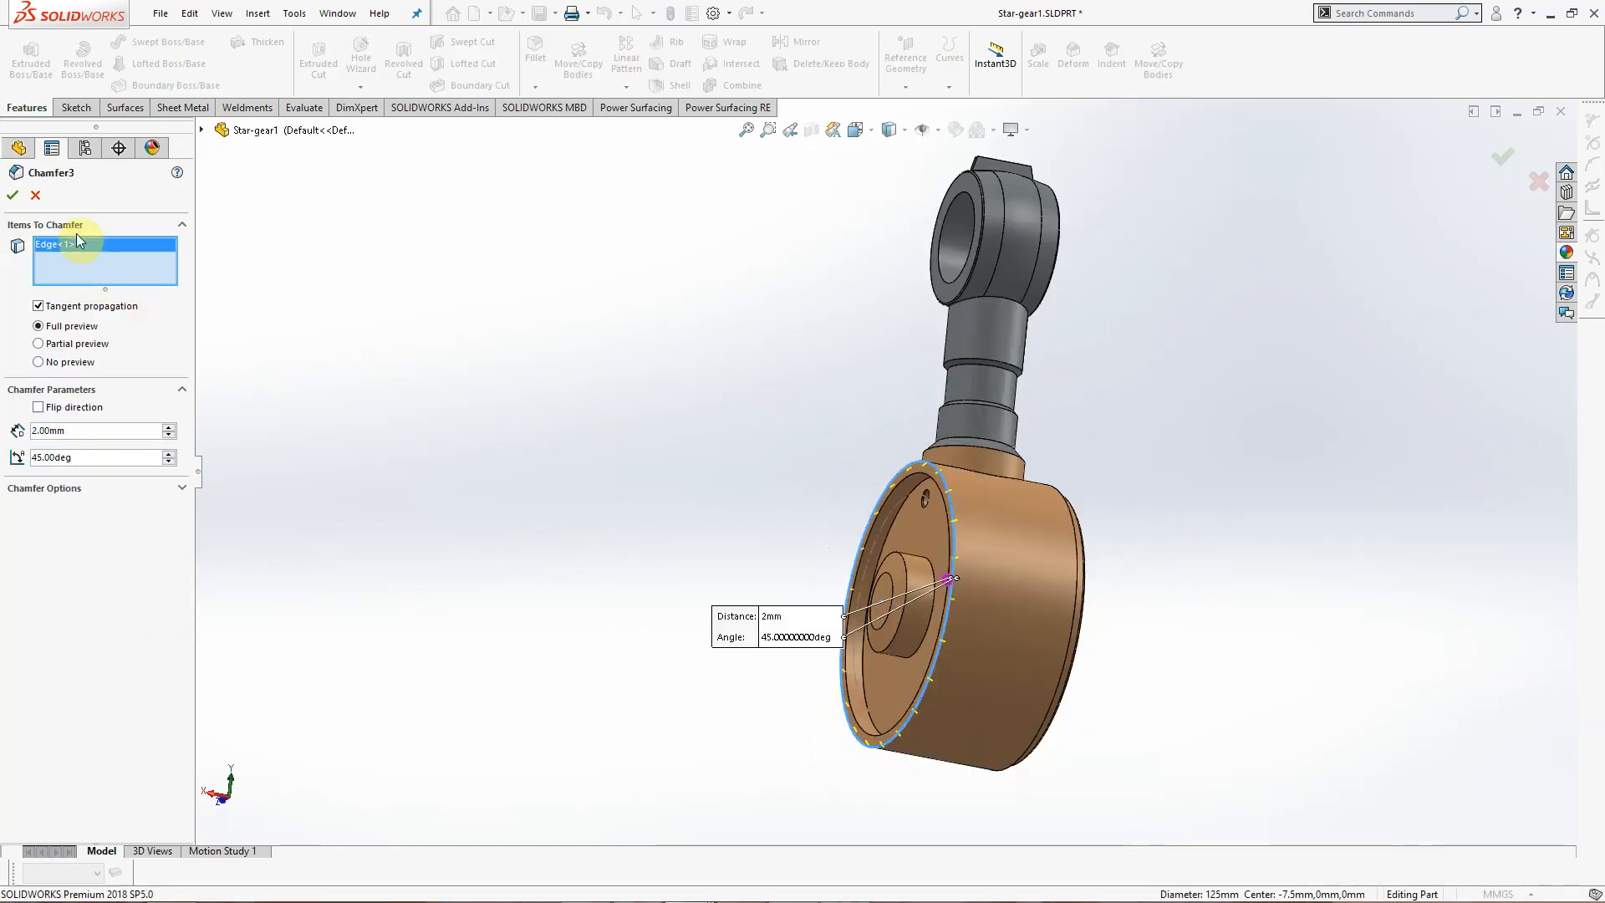
{"action": "left_click", "coordinate": [32, 195]}
{"action": "middle_click_drag", "start_coordinate": [609, 421], "coordinate": [555, 483]}
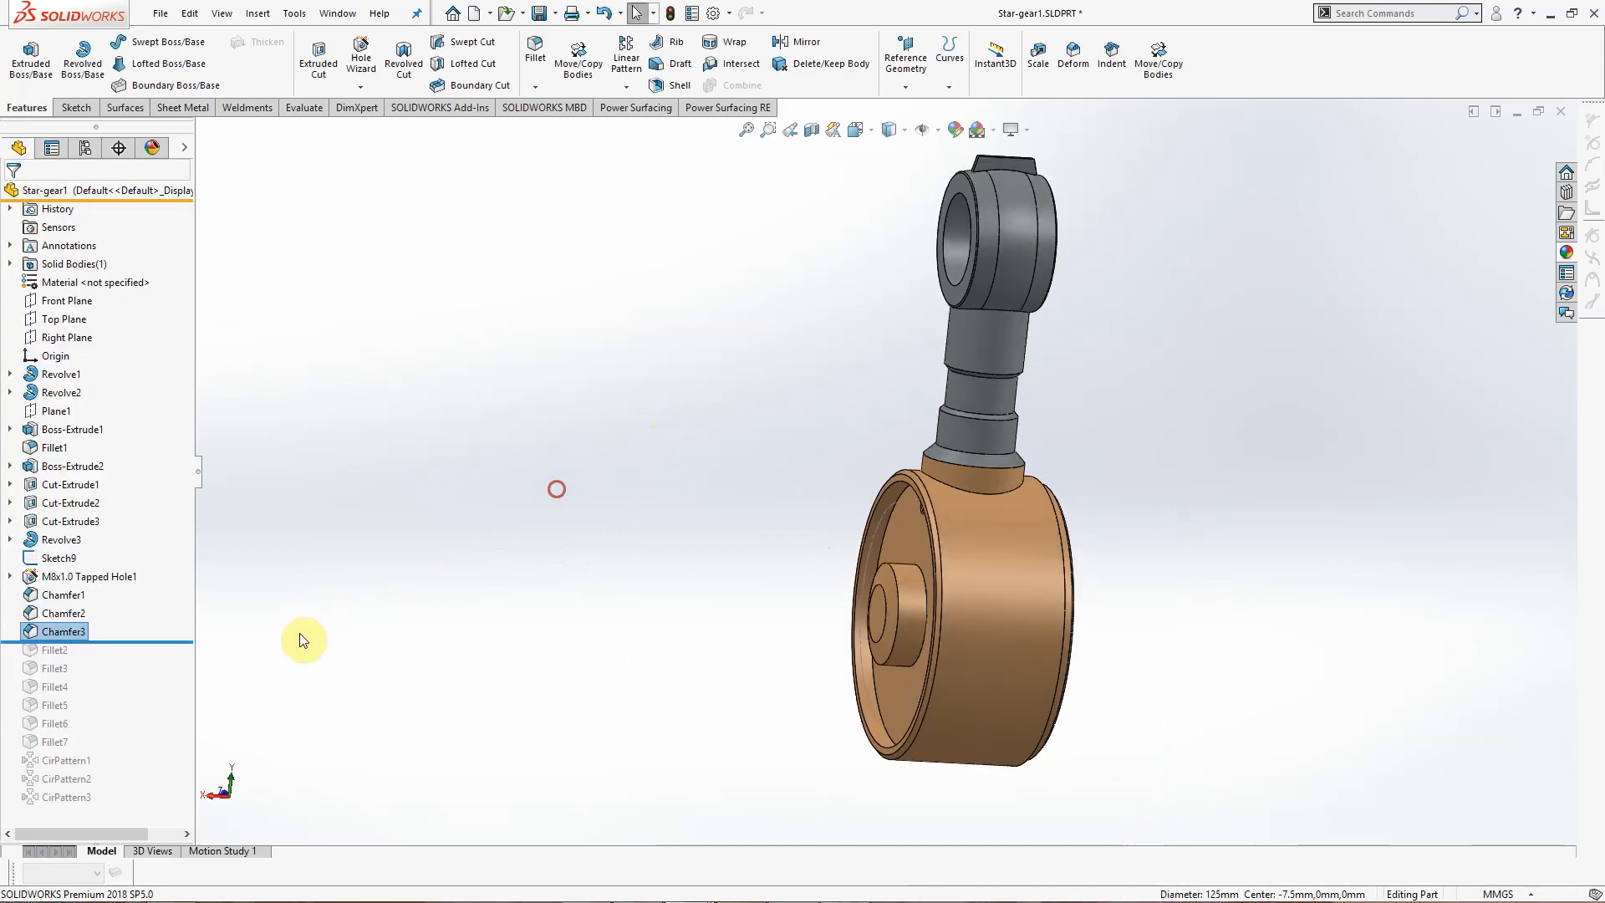
Step: Roll the part forward to include Fillet2, examine the four filleted edges along the stem and their radius, and close the definition
{"action": "left_click_drag", "start_coordinate": [113, 642], "coordinate": [50, 658]}
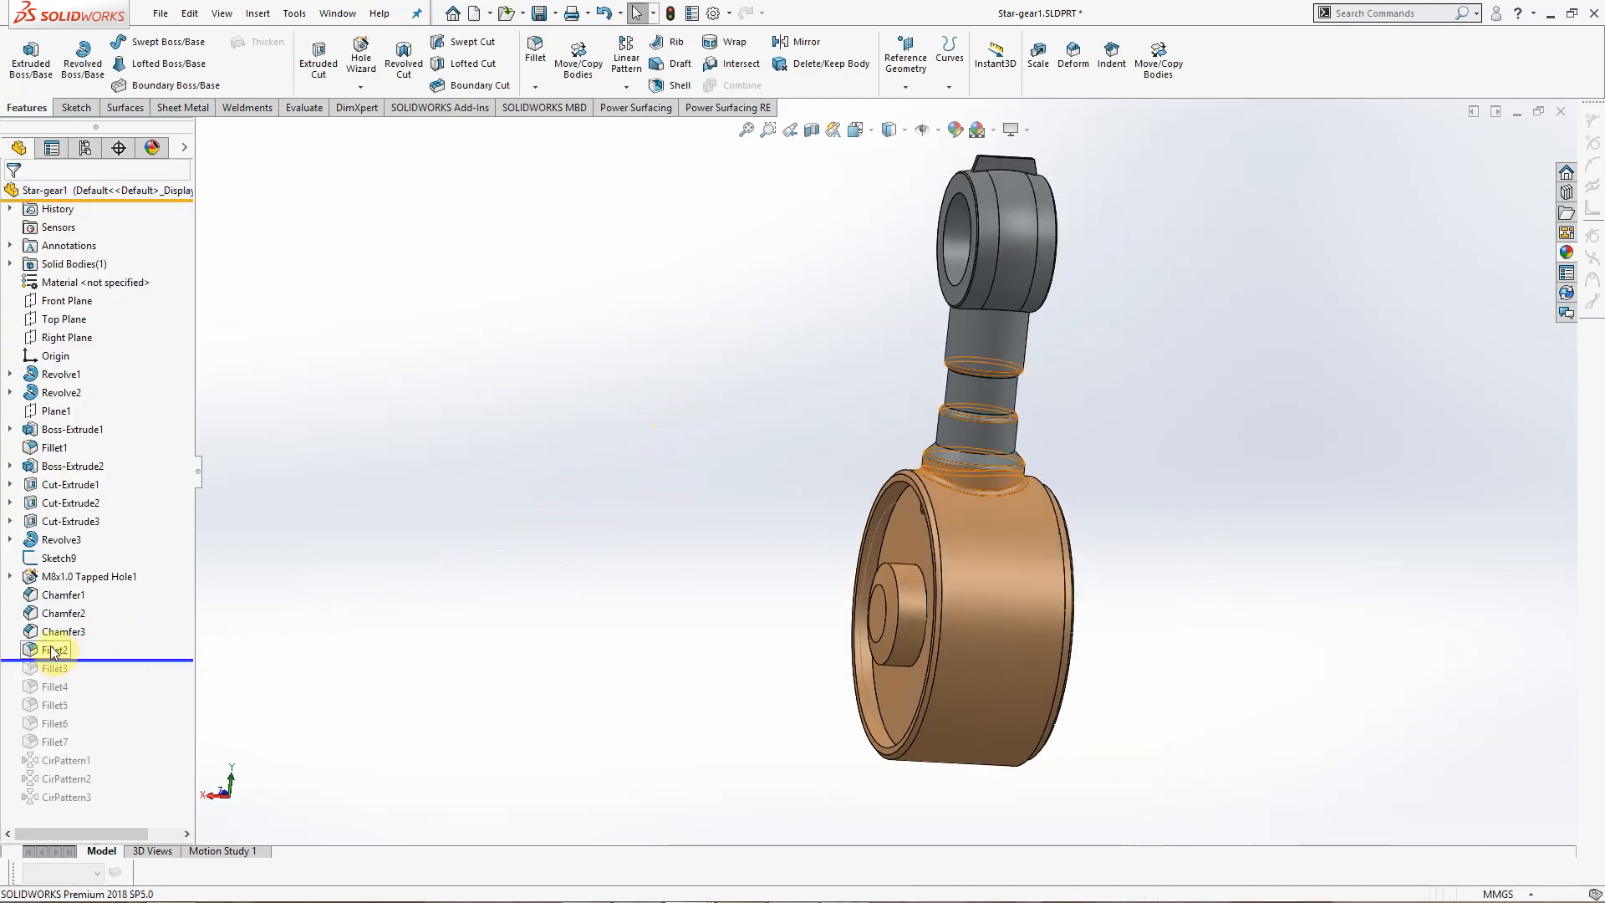
{"action": "left_click", "coordinate": [54, 650]}
{"action": "left_click", "coordinate": [96, 581]}
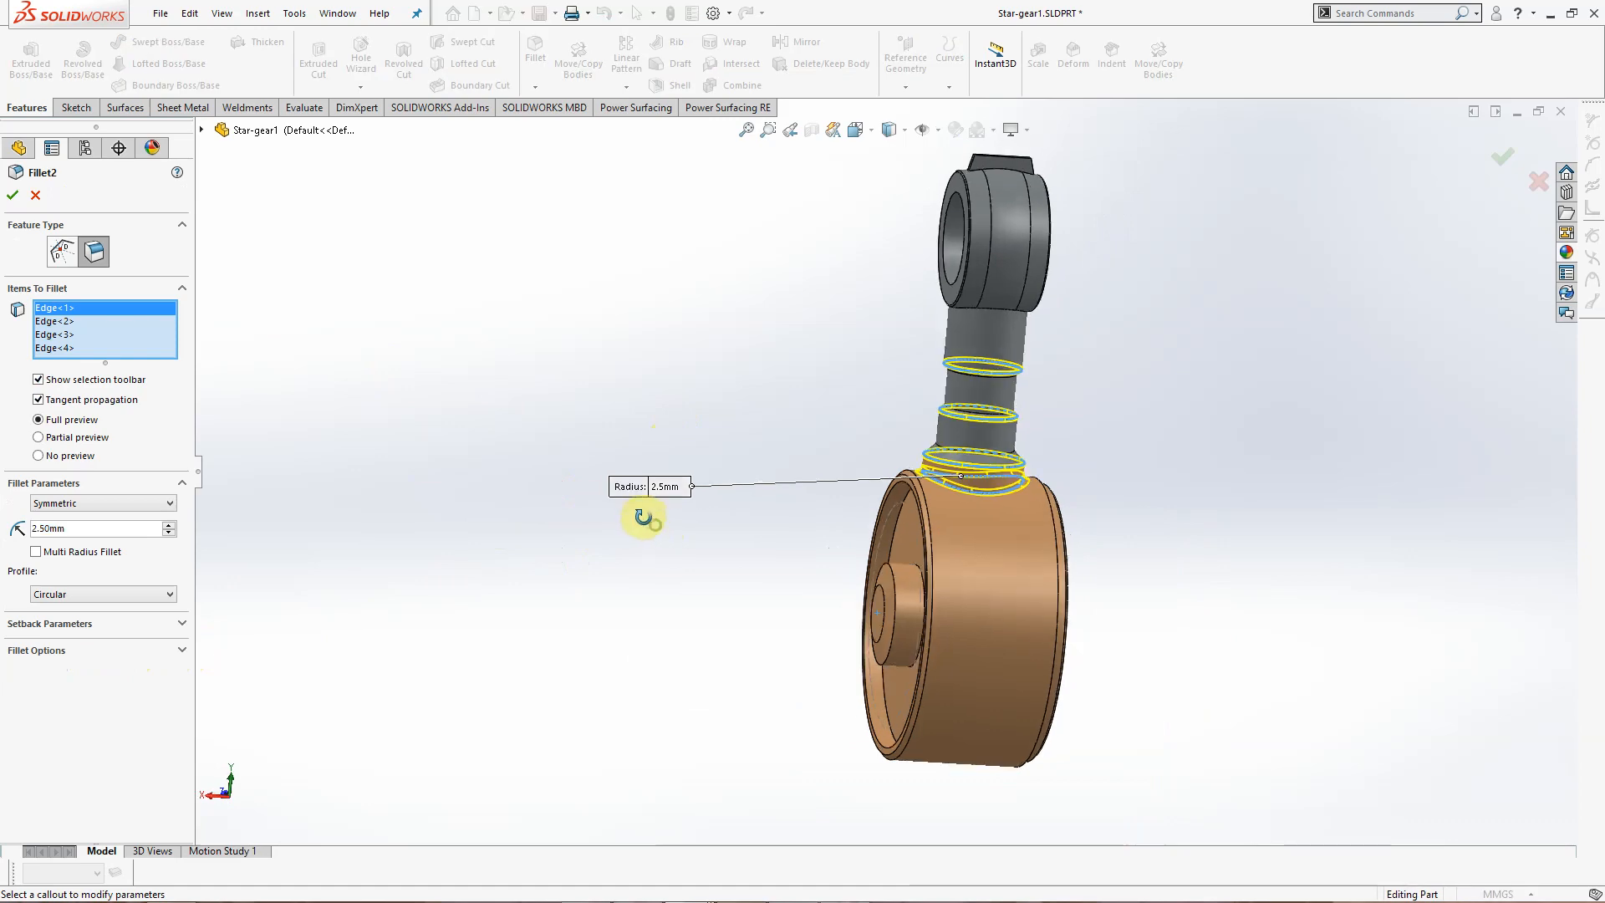
{"action": "scroll", "coordinate": [1003, 418], "scroll_direction": "down", "scroll_amount": 5}
{"action": "scroll", "coordinate": [757, 523], "scroll_direction": "up", "scroll_amount": 3}
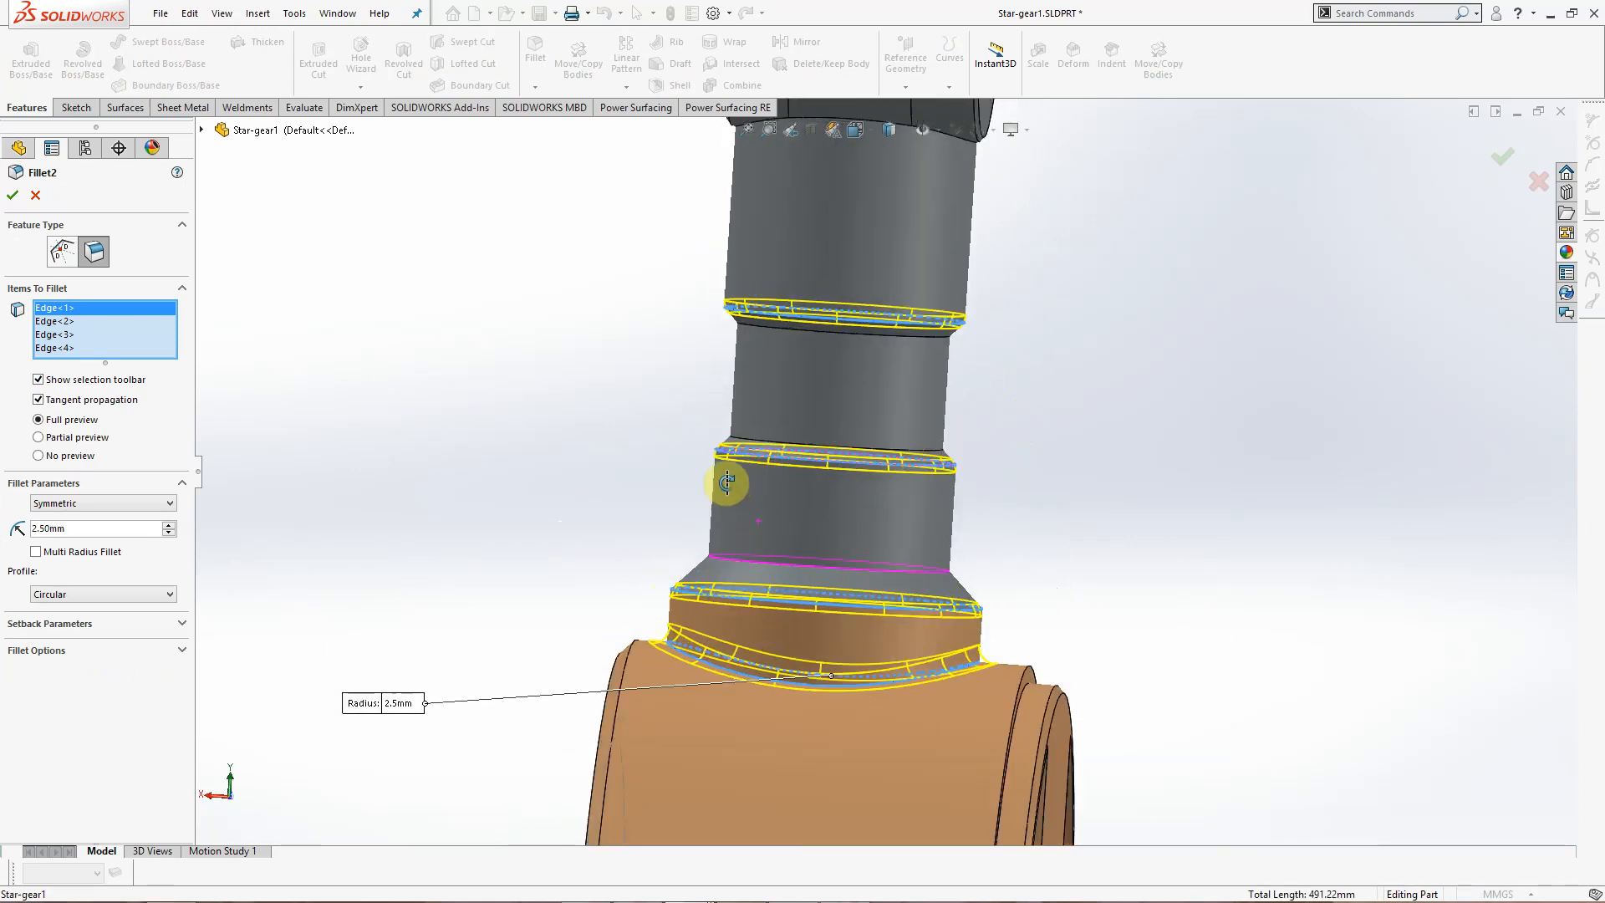
{"action": "scroll", "coordinate": [759, 535], "scroll_direction": "up", "scroll_amount": 3}
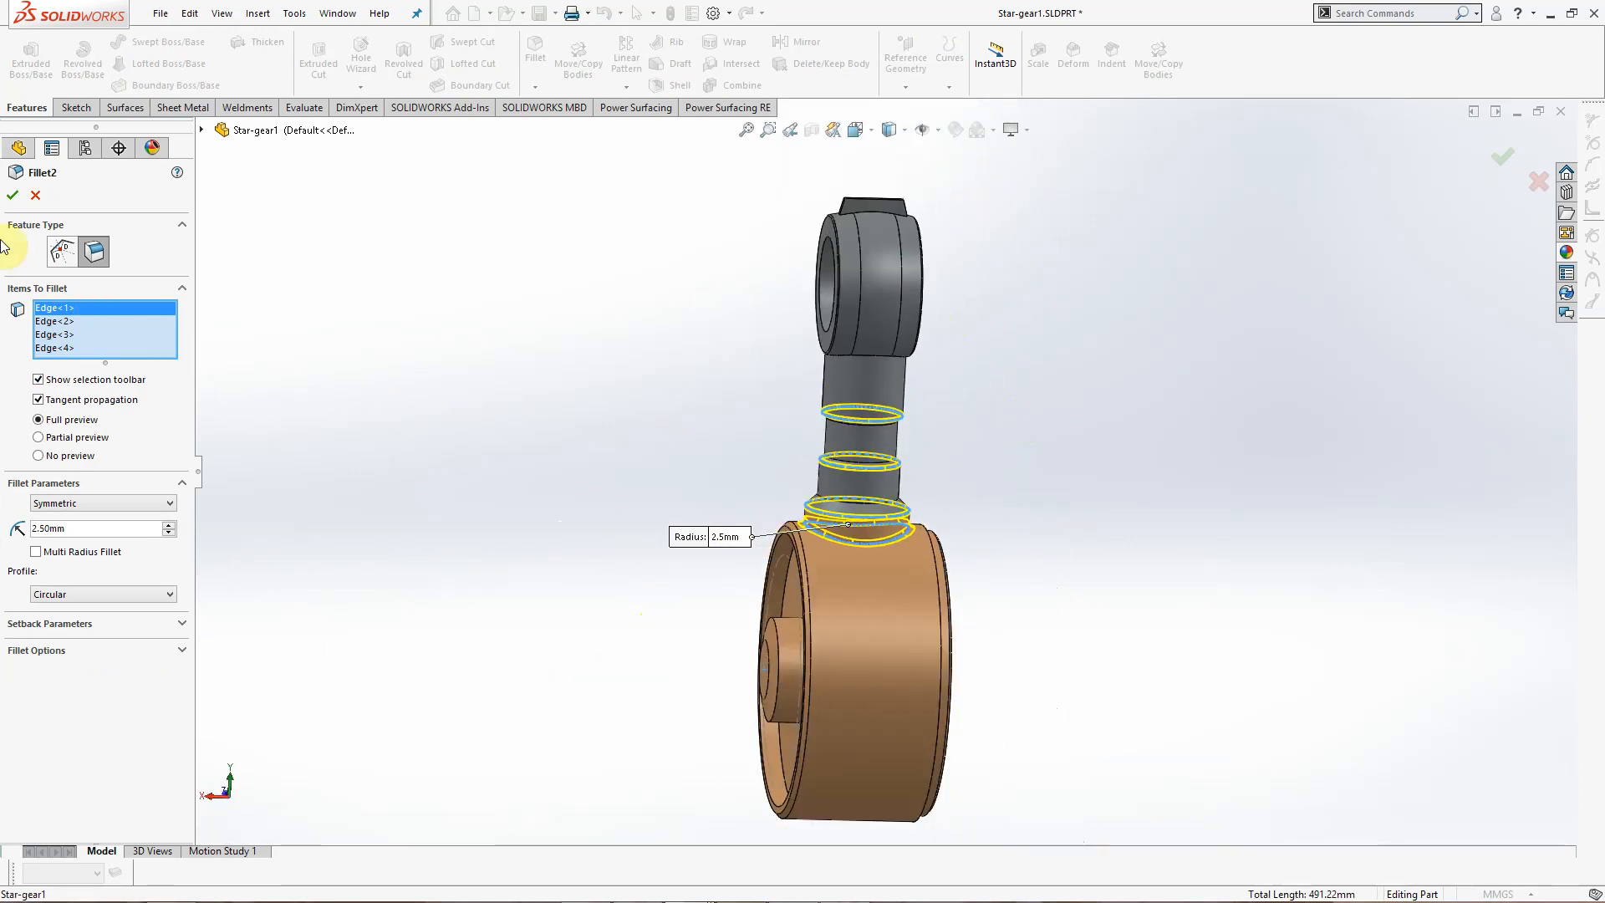
{"action": "left_click", "coordinate": [13, 195]}
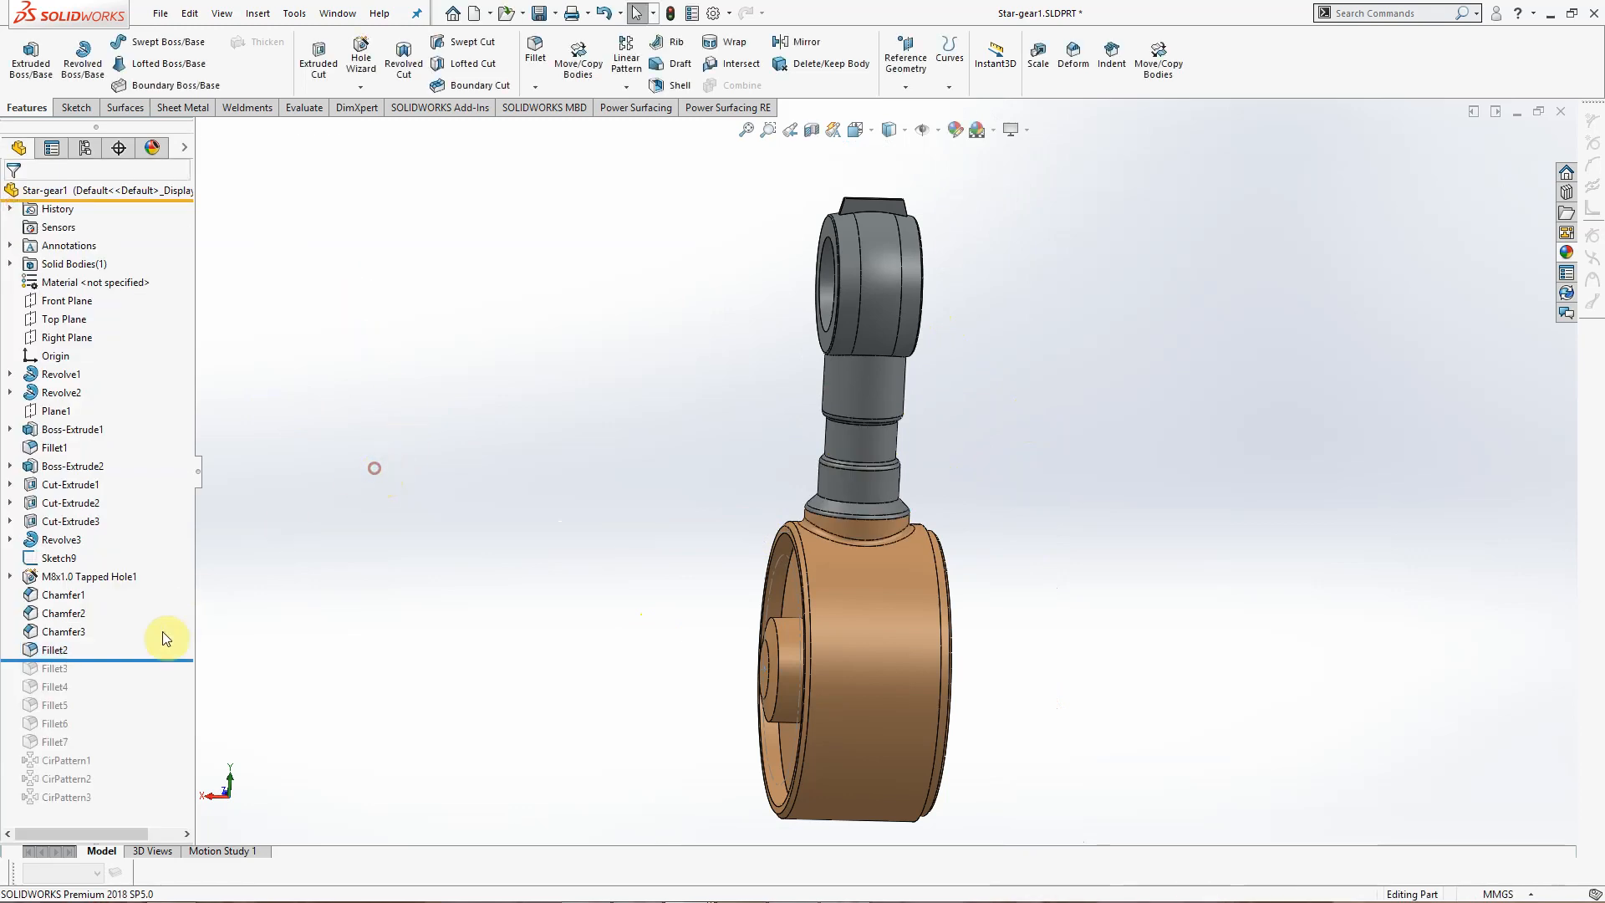
Step: Roll the part forward to include Fillet3 and view the part from the hub side
{"action": "left_click_drag", "start_coordinate": [121, 660], "coordinate": [118, 679]}
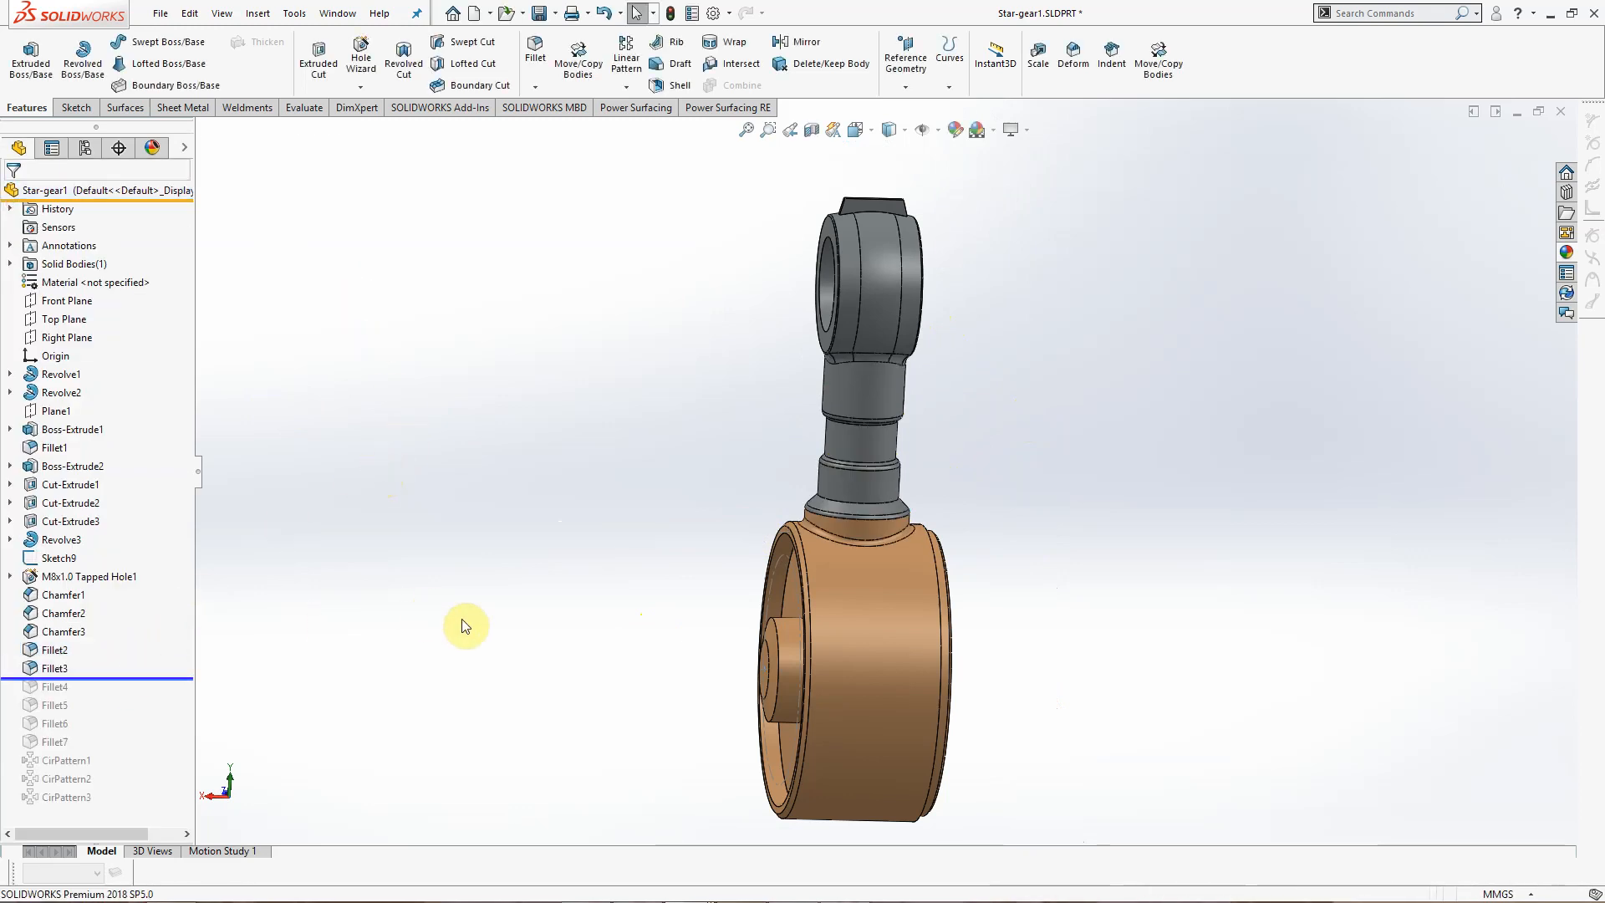
{"action": "middle_click_drag", "start_coordinate": [463, 627], "coordinate": [616, 616]}
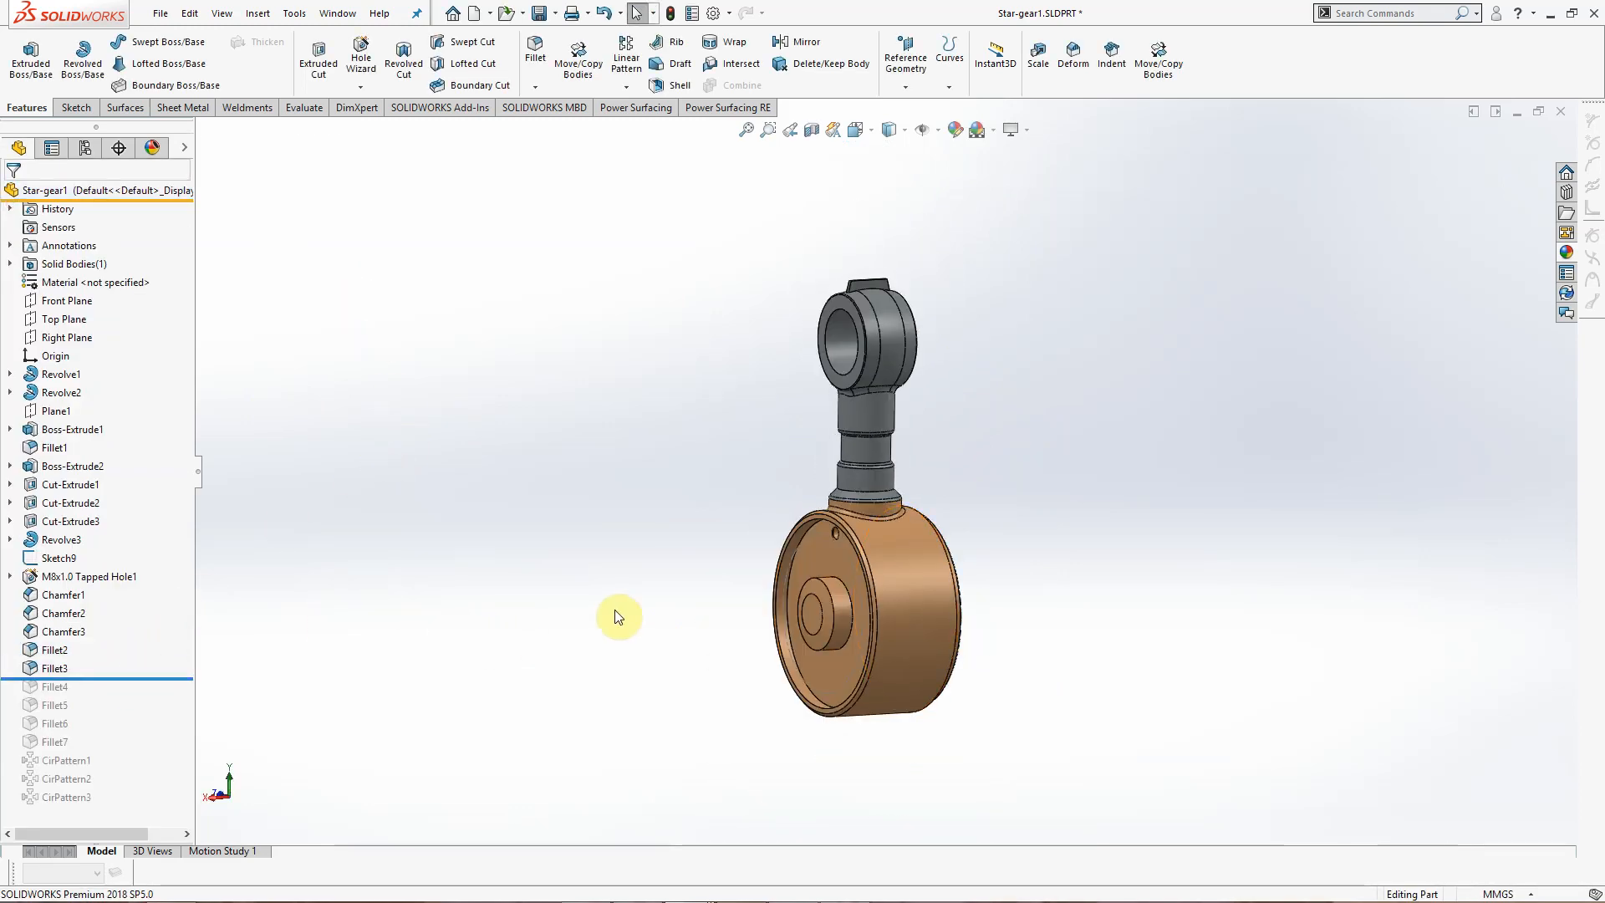
{"action": "left_click", "coordinate": [58, 557]}
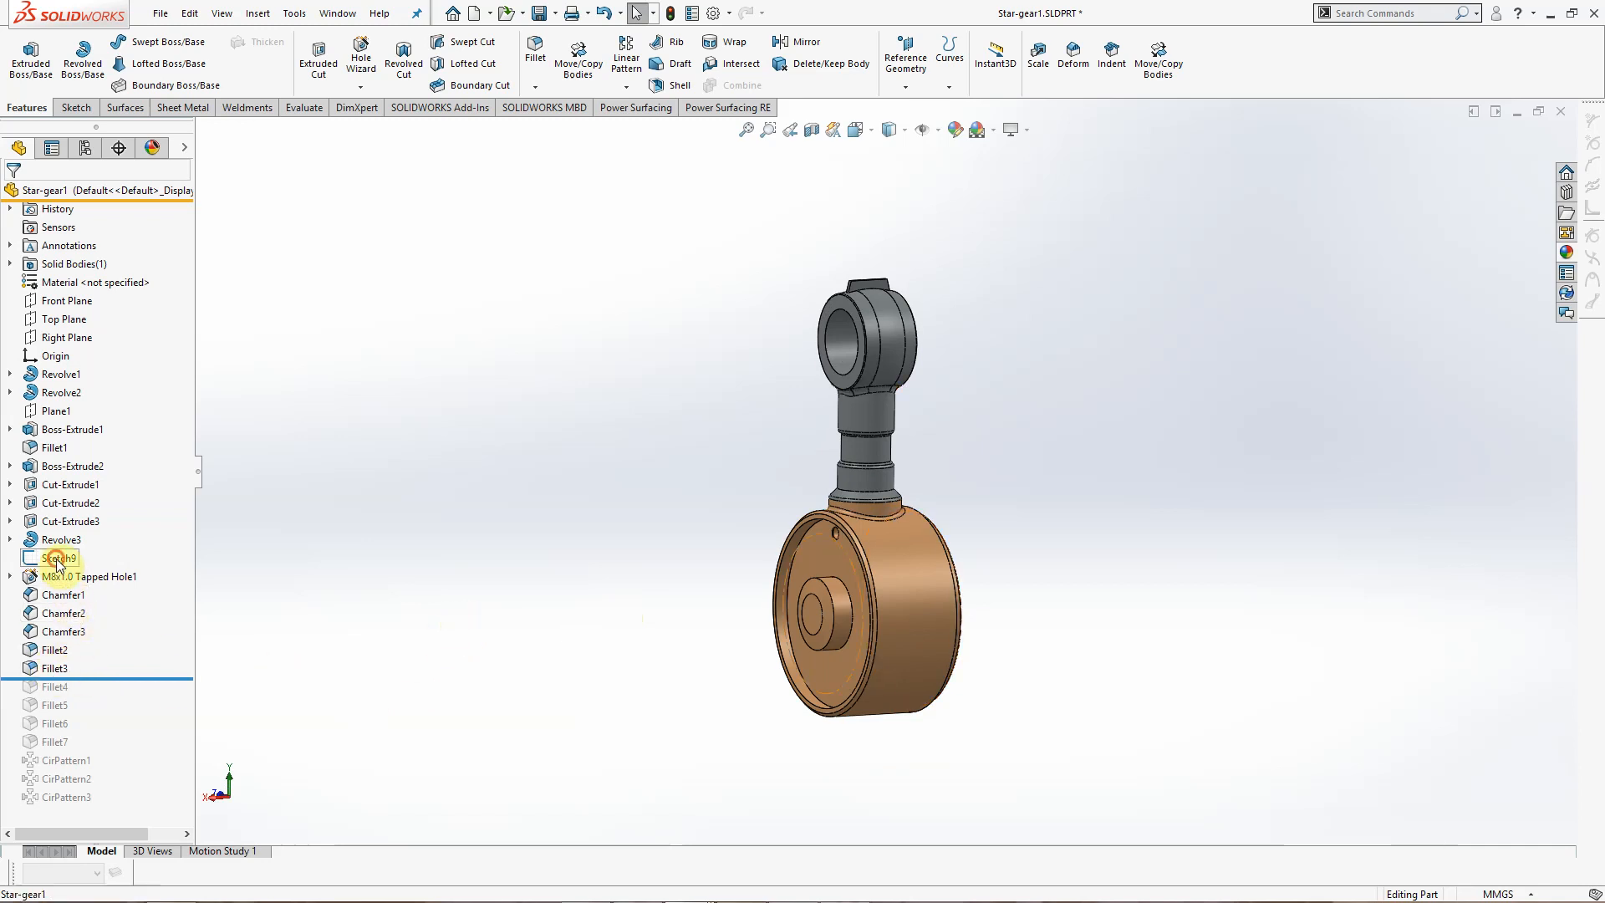
{"action": "left_click", "coordinate": [73, 539]}
{"action": "left_click", "coordinate": [348, 553]}
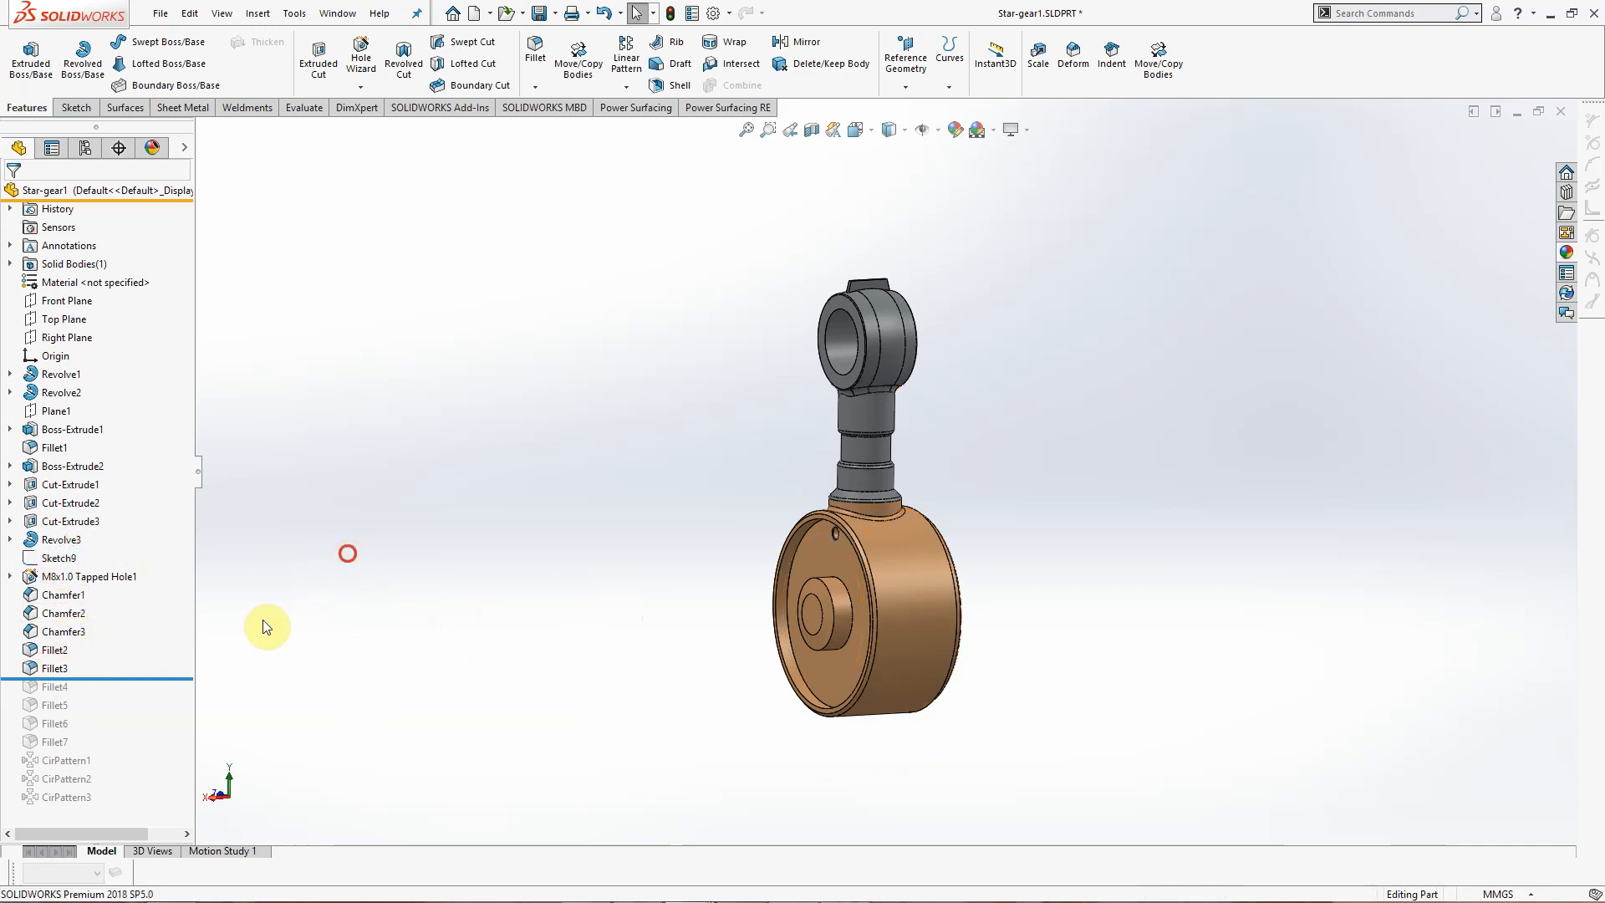
Step: Open Fillet3's definition, examine the filleted edge where the stem meets the ring and its radius, and close it
{"action": "left_click", "coordinate": [83, 669]}
{"action": "left_click", "coordinate": [67, 629]}
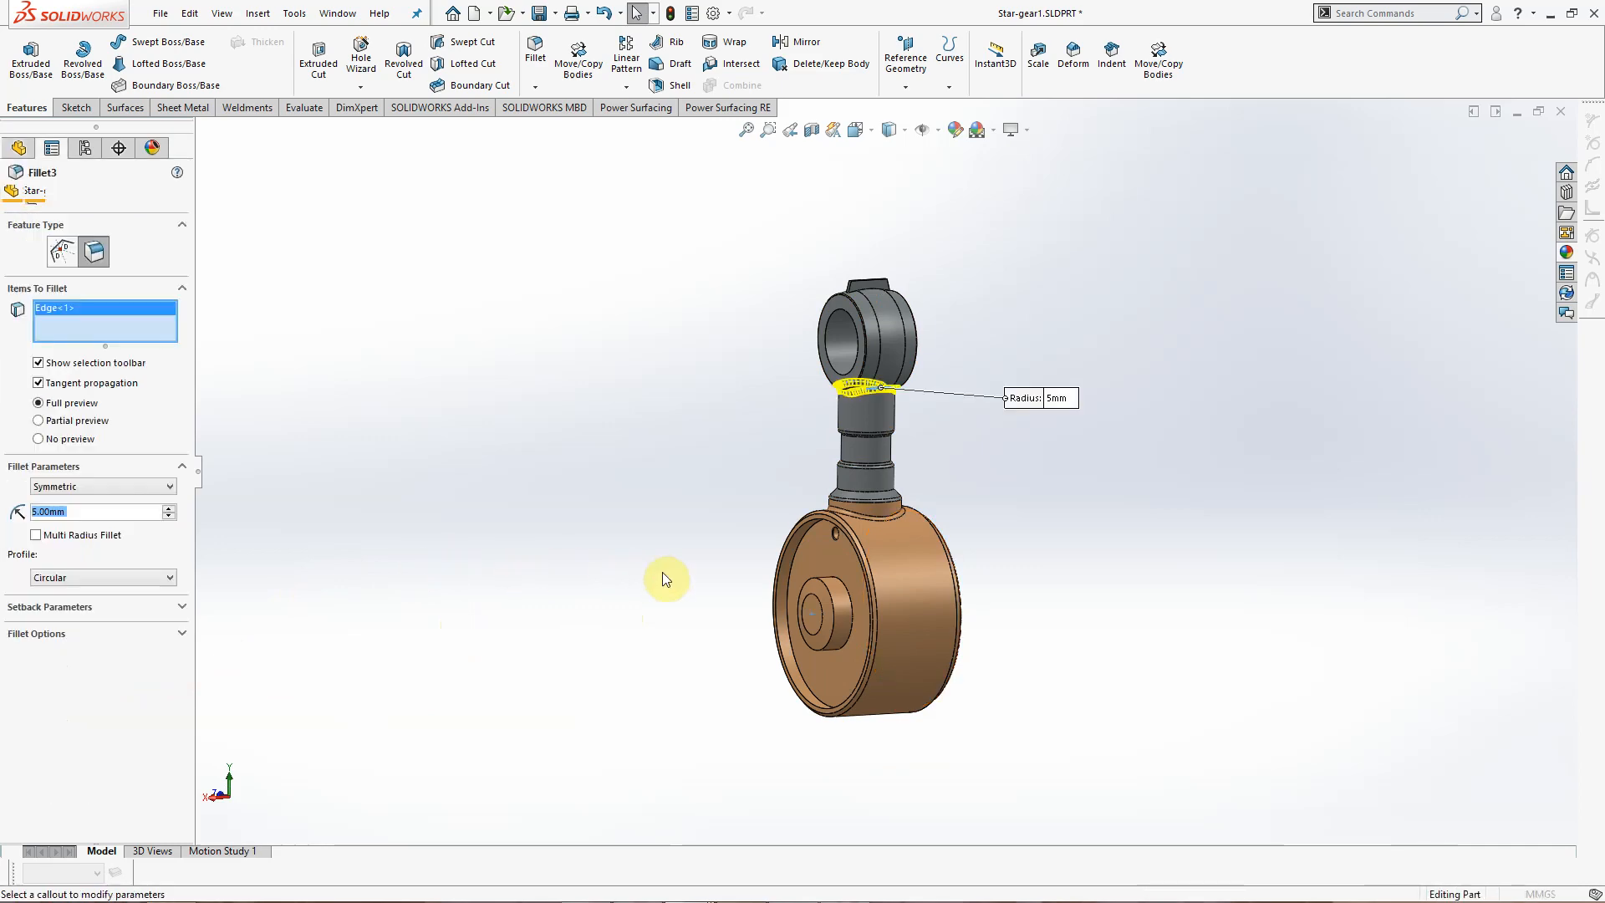
{"action": "scroll", "coordinate": [670, 501], "scroll_direction": "down", "scroll_amount": 6}
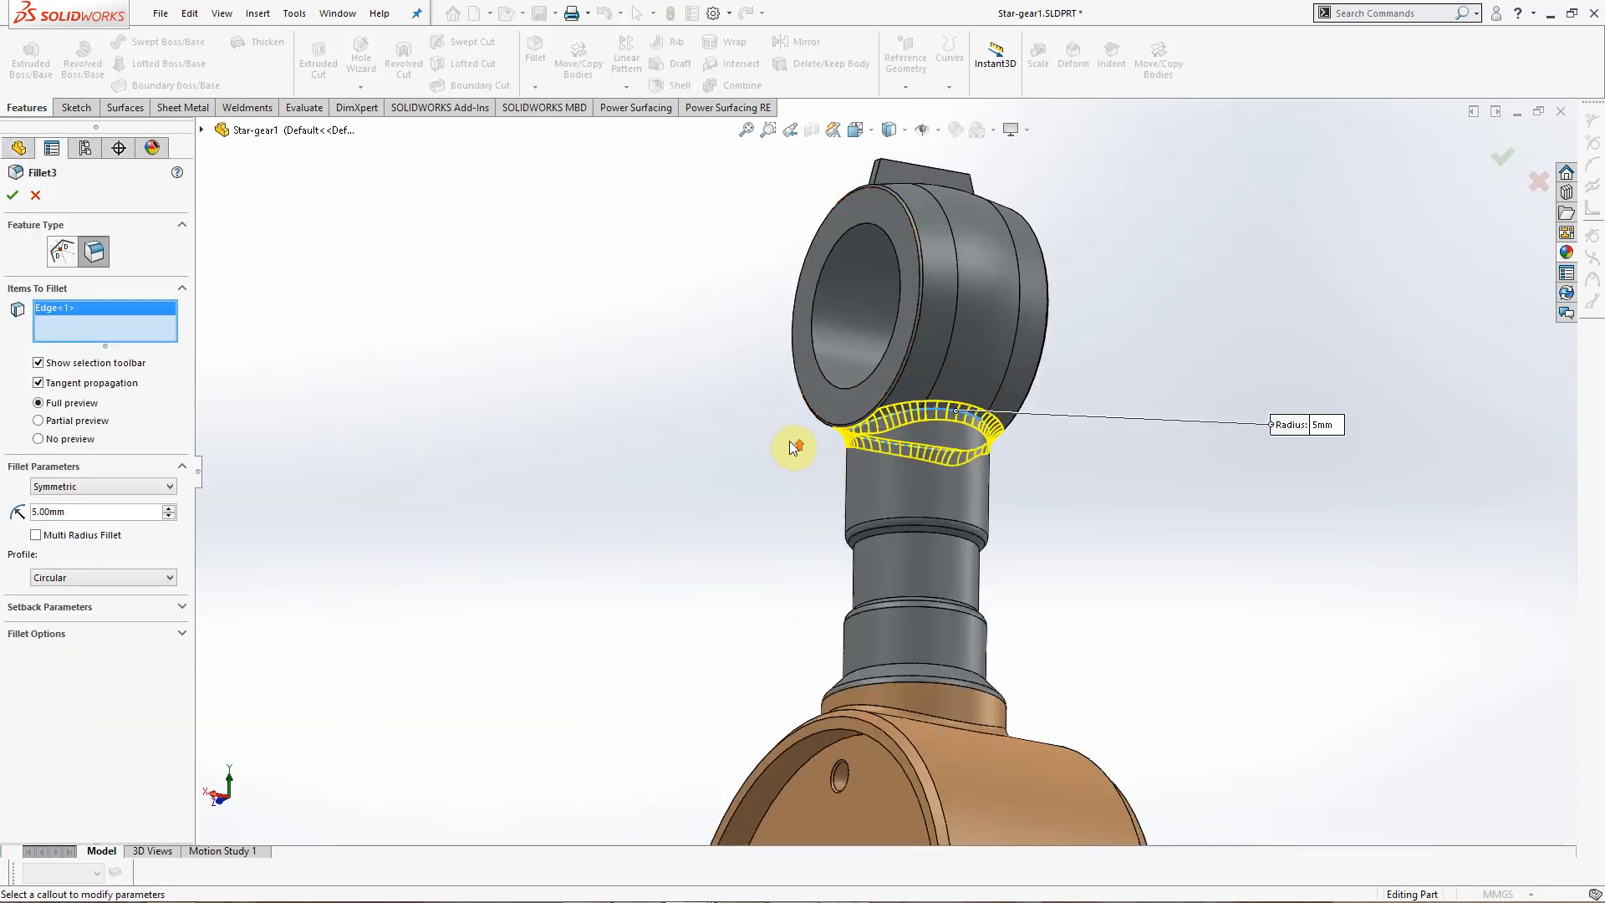
{"action": "scroll", "coordinate": [795, 447], "scroll_direction": "up", "scroll_amount": 8}
{"action": "left_click", "coordinate": [35, 195]}
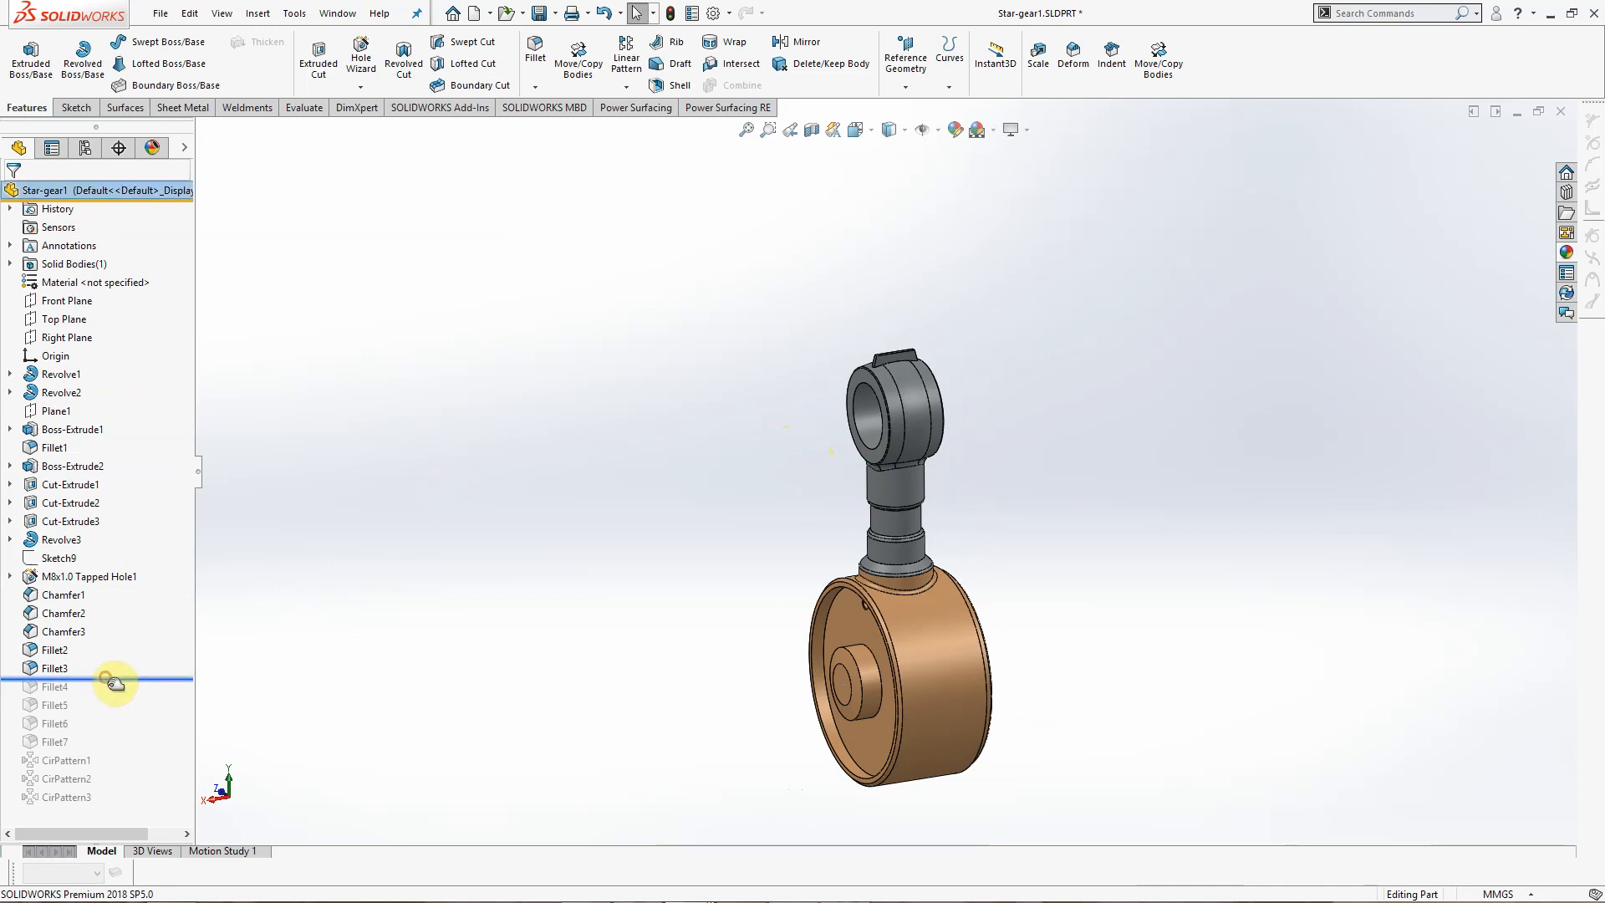
Step: Roll the part forward to include Fillet4, examine the two filleted corner edges of the tooth on the ring and their radius, and close the definition
{"action": "left_click_drag", "start_coordinate": [109, 678], "coordinate": [101, 697]}
{"action": "left_click", "coordinate": [46, 689]}
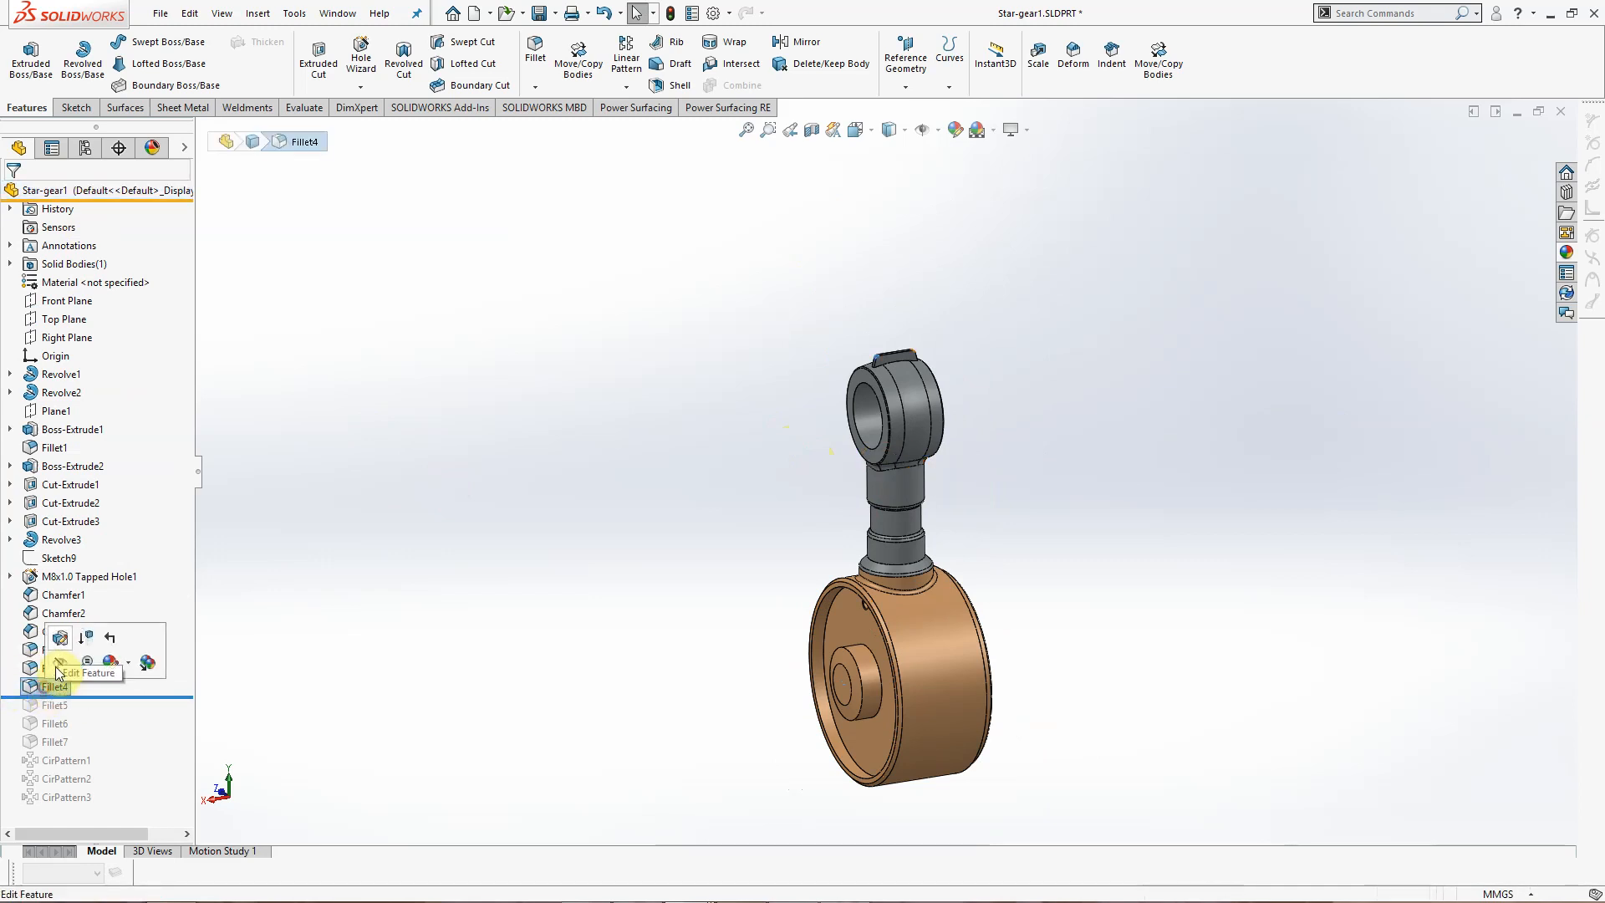
{"action": "left_click", "coordinate": [60, 656]}
{"action": "scroll", "coordinate": [891, 381], "scroll_direction": "down", "scroll_amount": 10}
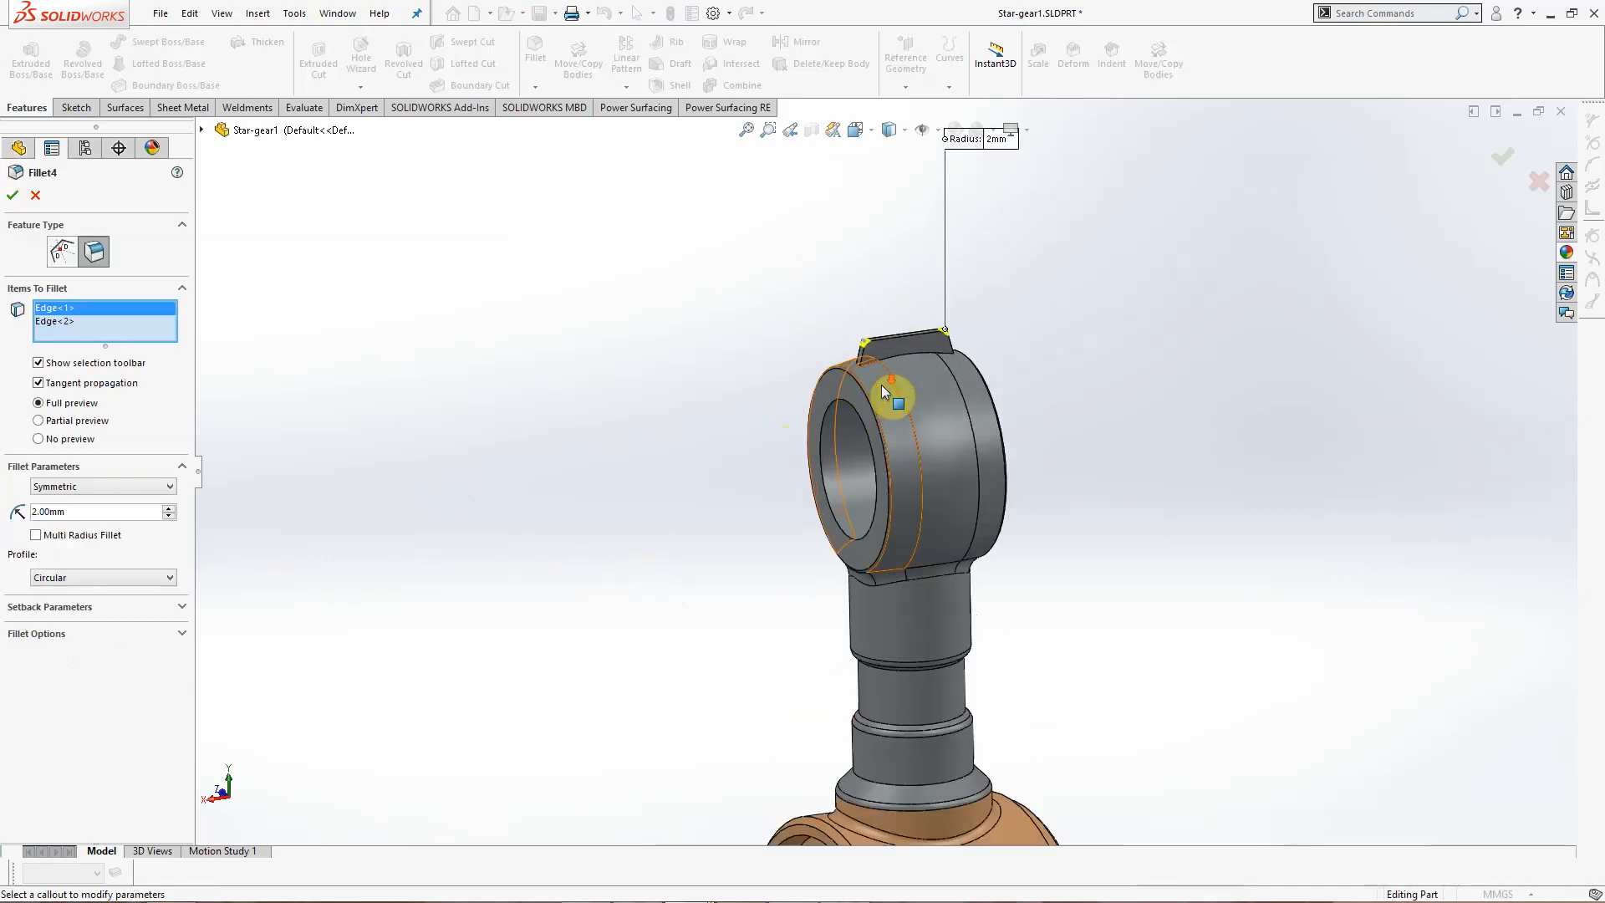
{"action": "scroll", "coordinate": [913, 480], "scroll_direction": "up", "scroll_amount": 10}
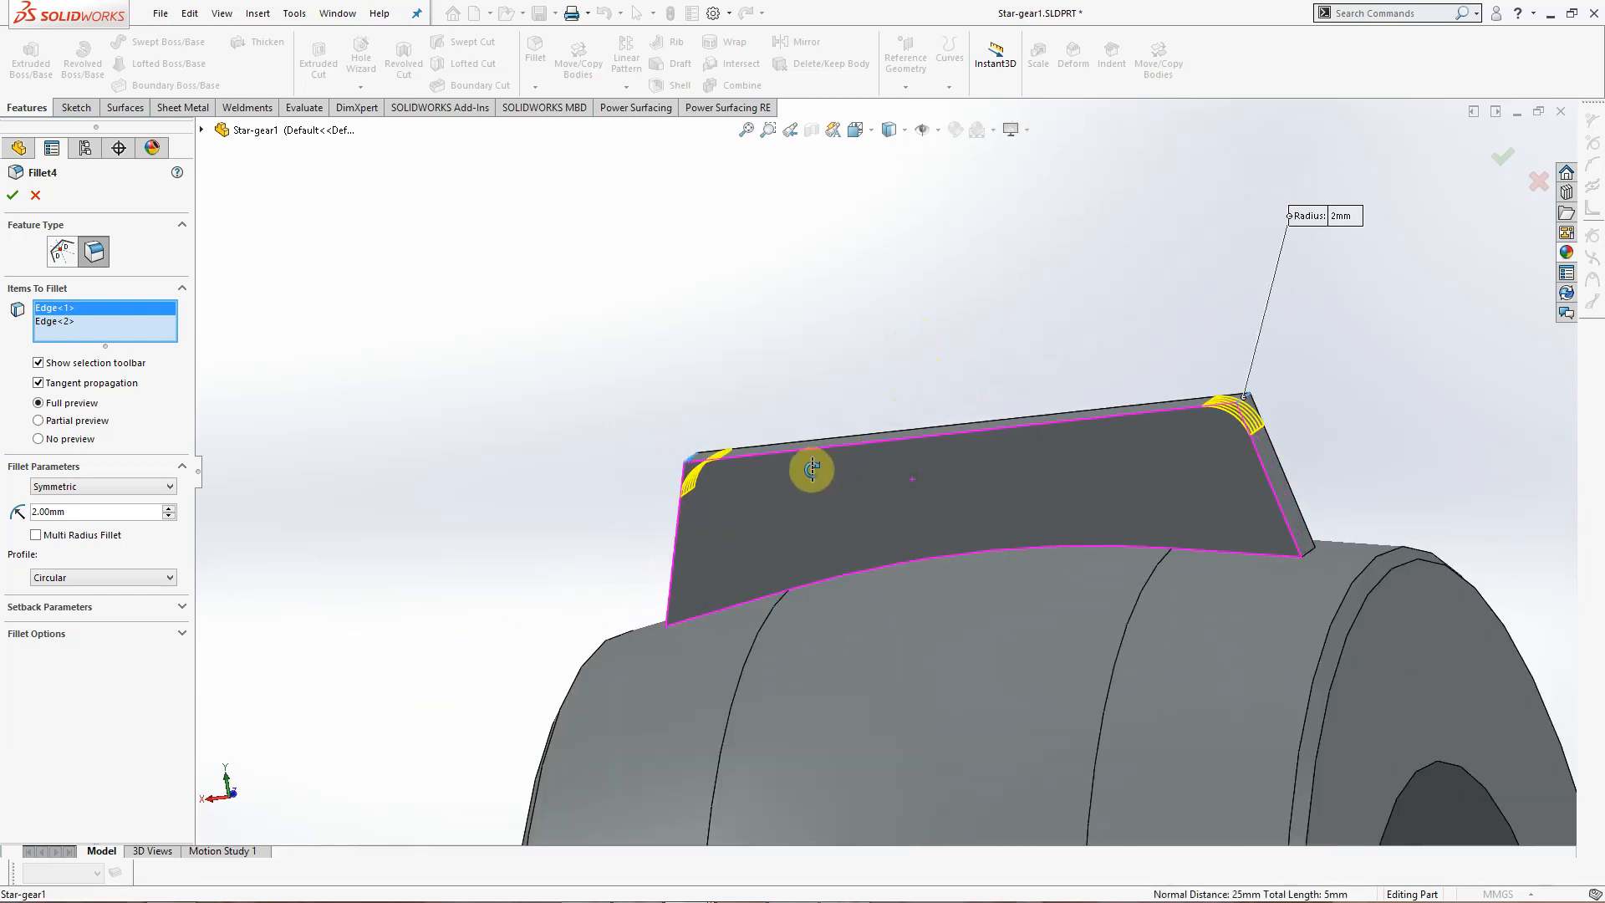
{"action": "left_click", "coordinate": [12, 195]}
{"action": "scroll", "coordinate": [527, 466], "scroll_direction": "up", "scroll_amount": 10}
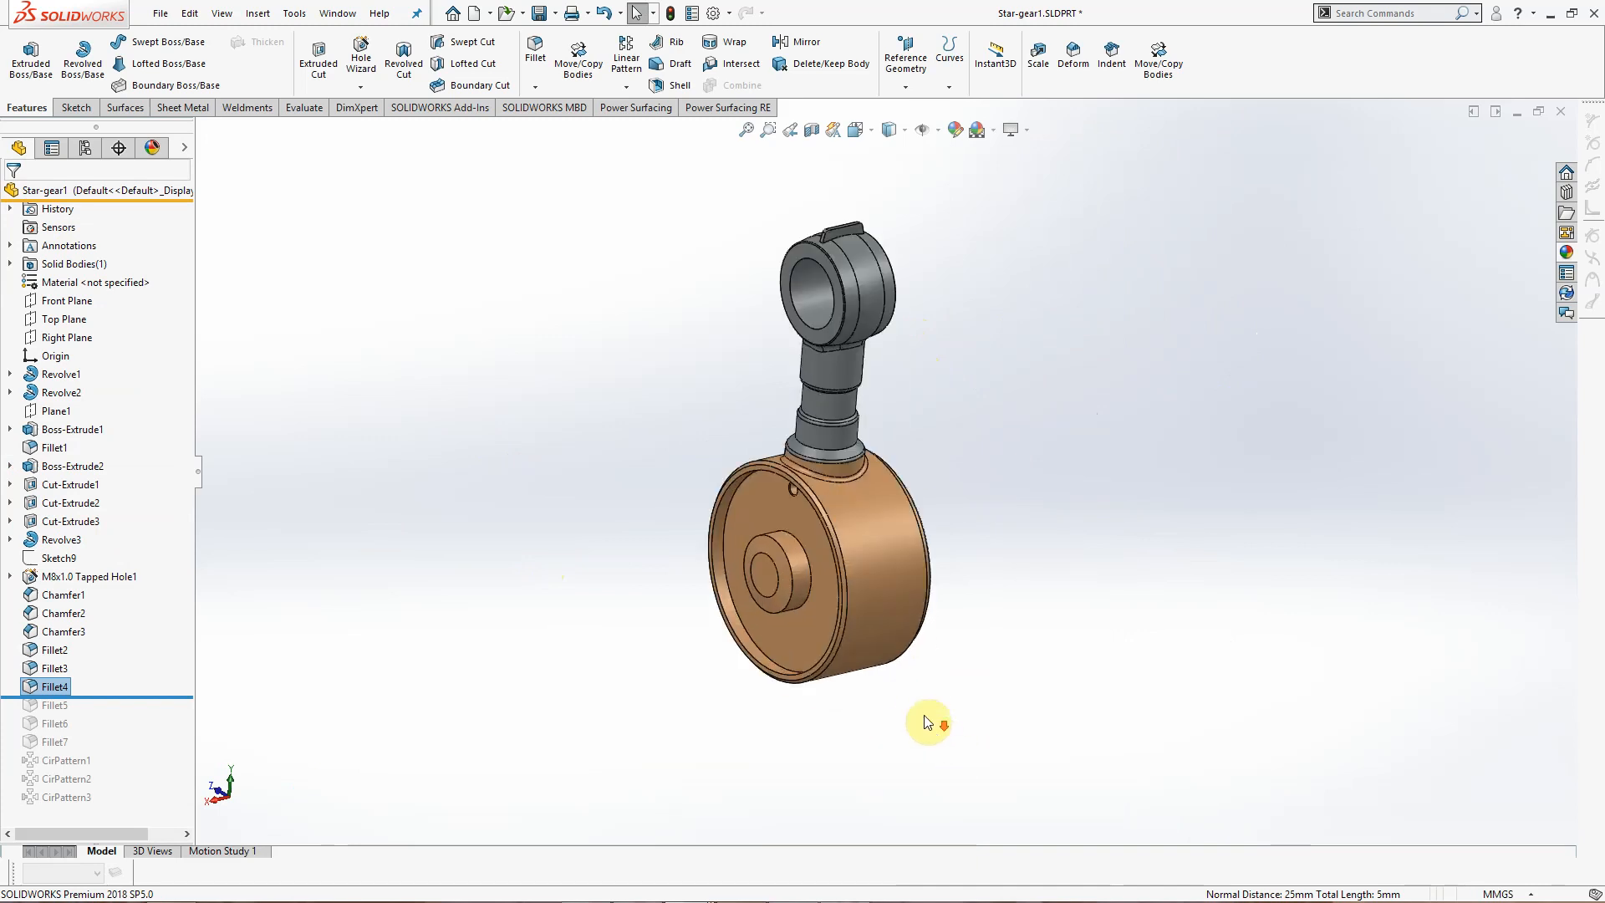
{"action": "middle_click_drag", "start_coordinate": [881, 576], "coordinate": [823, 535]}
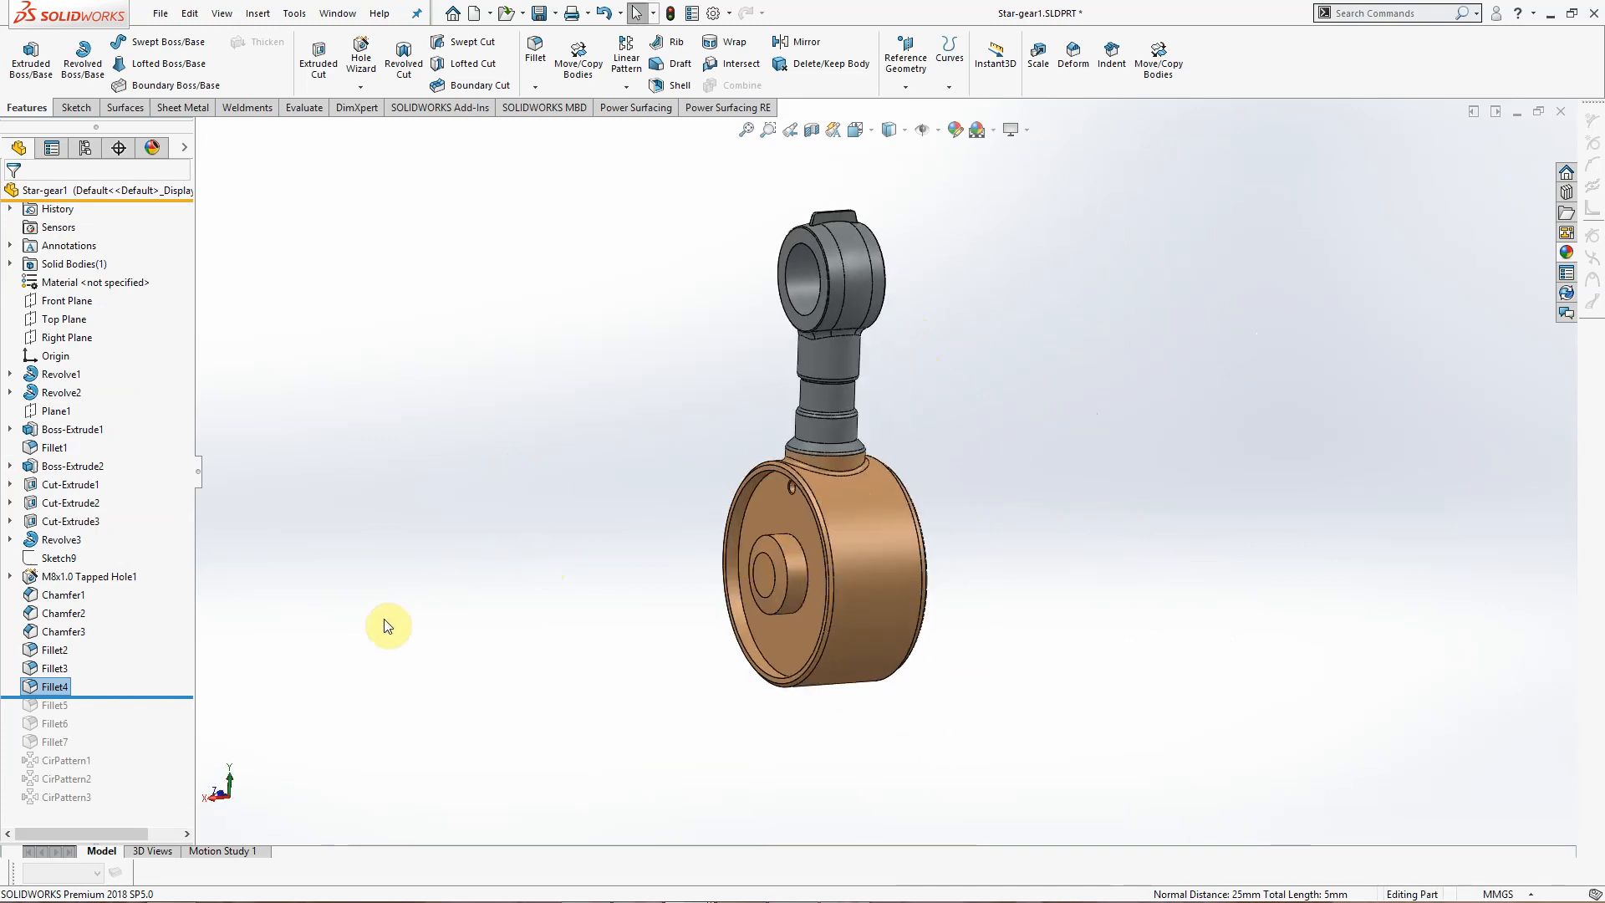
Step: Roll the part forward to include Fillet5, examine the fillet along the tooth's outer edges and its radius, and close the definition
{"action": "left_click_drag", "start_coordinate": [106, 696], "coordinate": [100, 716]}
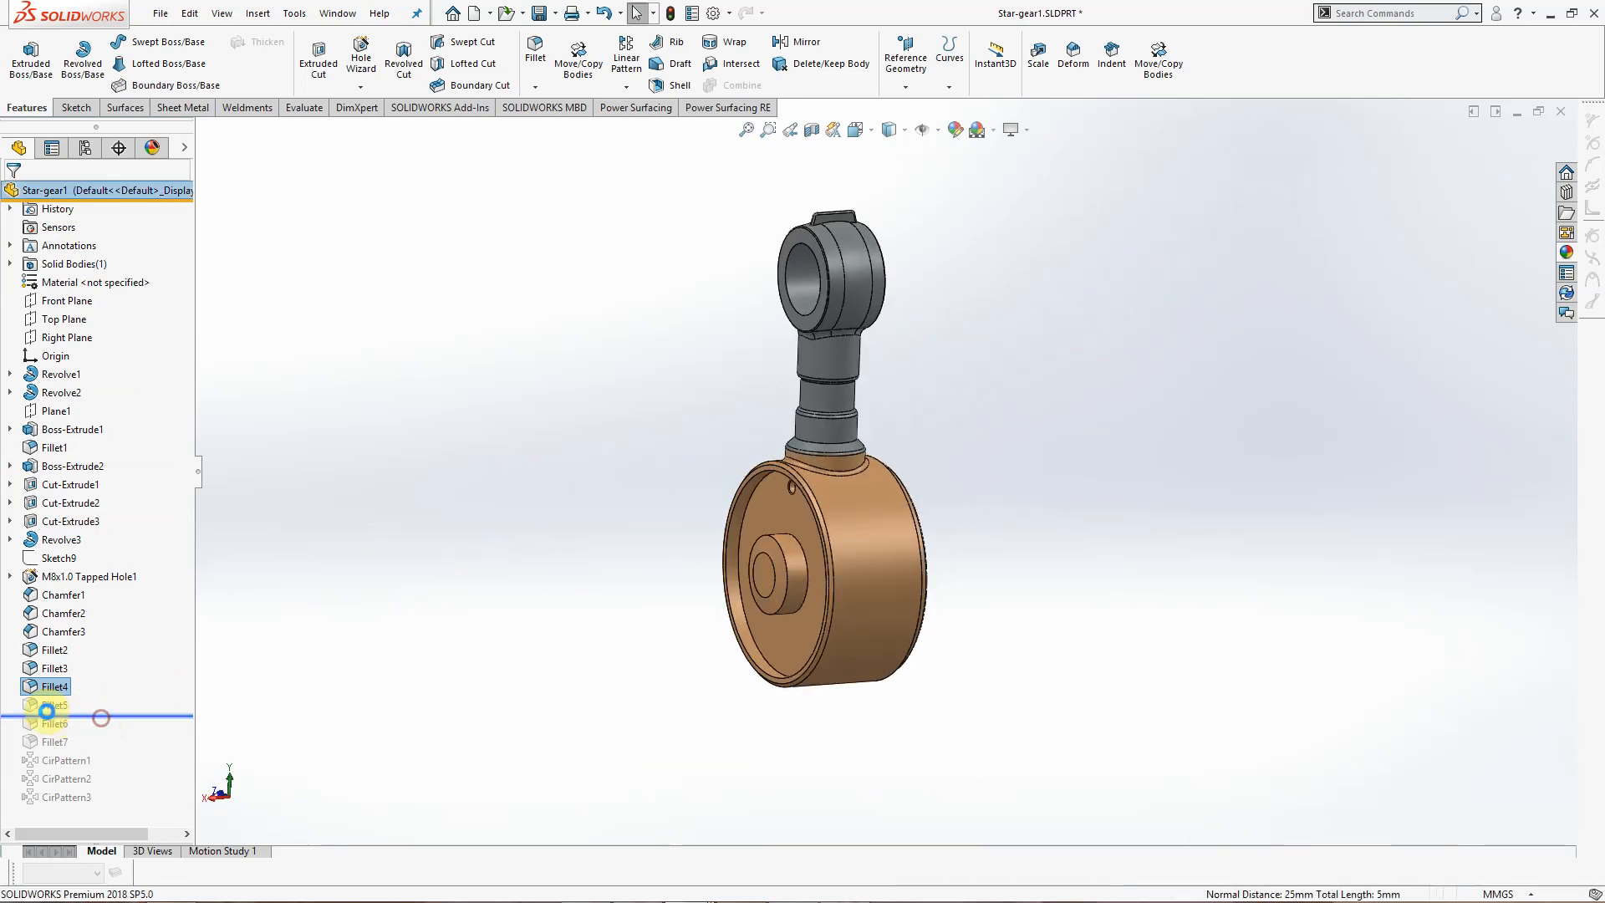
{"action": "left_click", "coordinate": [50, 705]}
{"action": "left_click", "coordinate": [59, 658]}
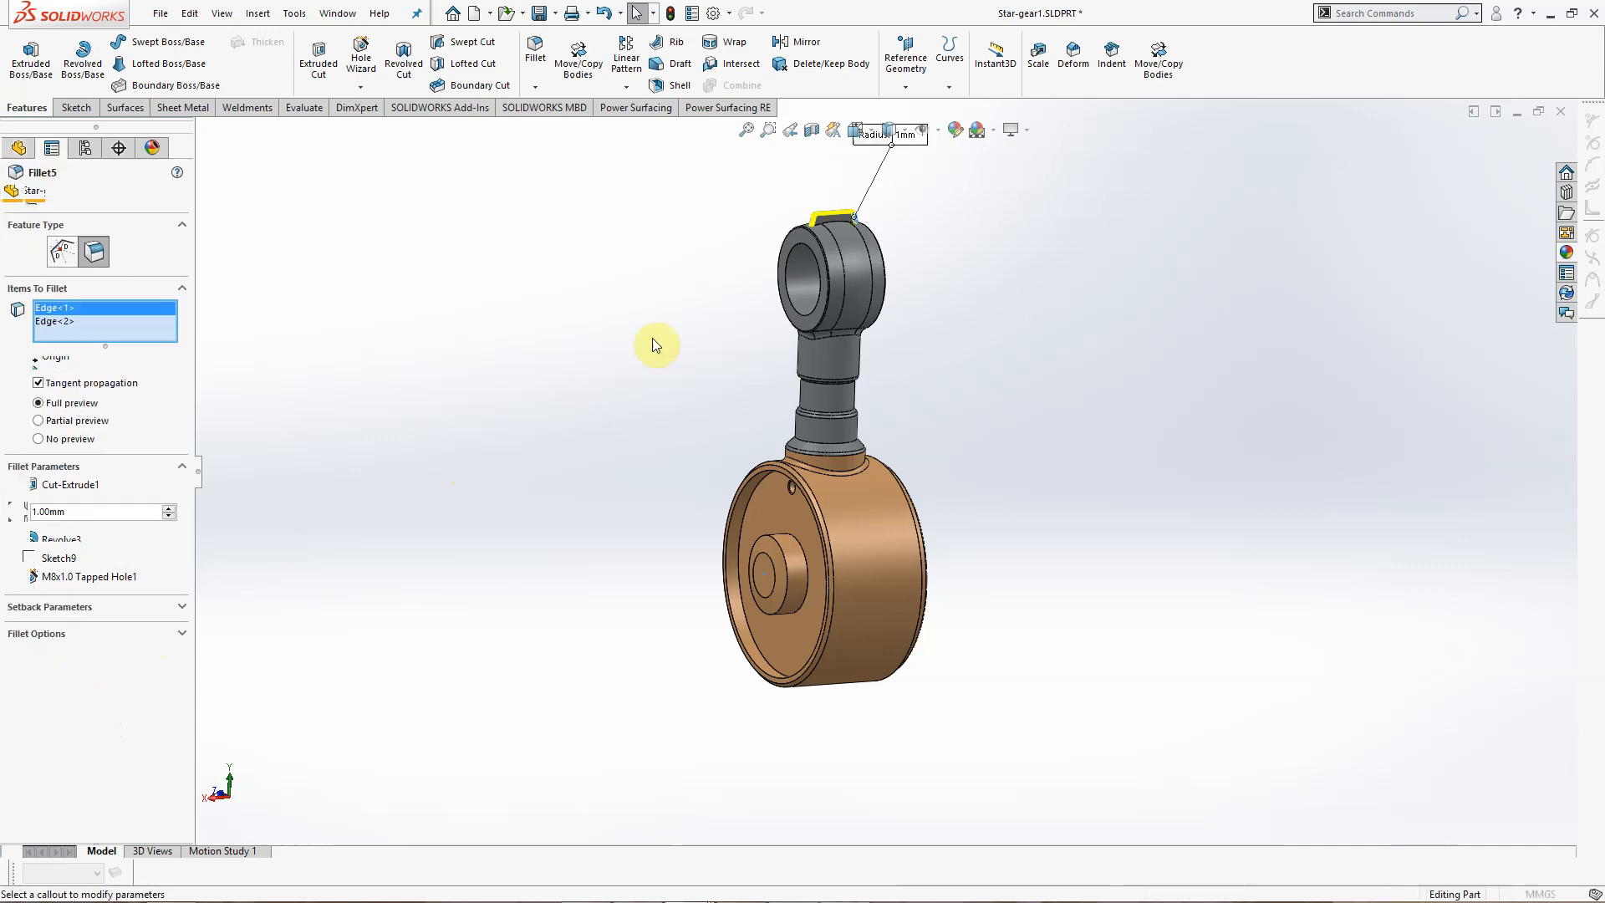
{"action": "scroll", "coordinate": [790, 239], "scroll_direction": "down", "scroll_amount": 4}
{"action": "scroll", "coordinate": [901, 205], "scroll_direction": "down", "scroll_amount": 5}
{"action": "scroll", "coordinate": [904, 212], "scroll_direction": "down", "scroll_amount": 2}
{"action": "middle_click_drag", "start_coordinate": [755, 365], "coordinate": [737, 398]}
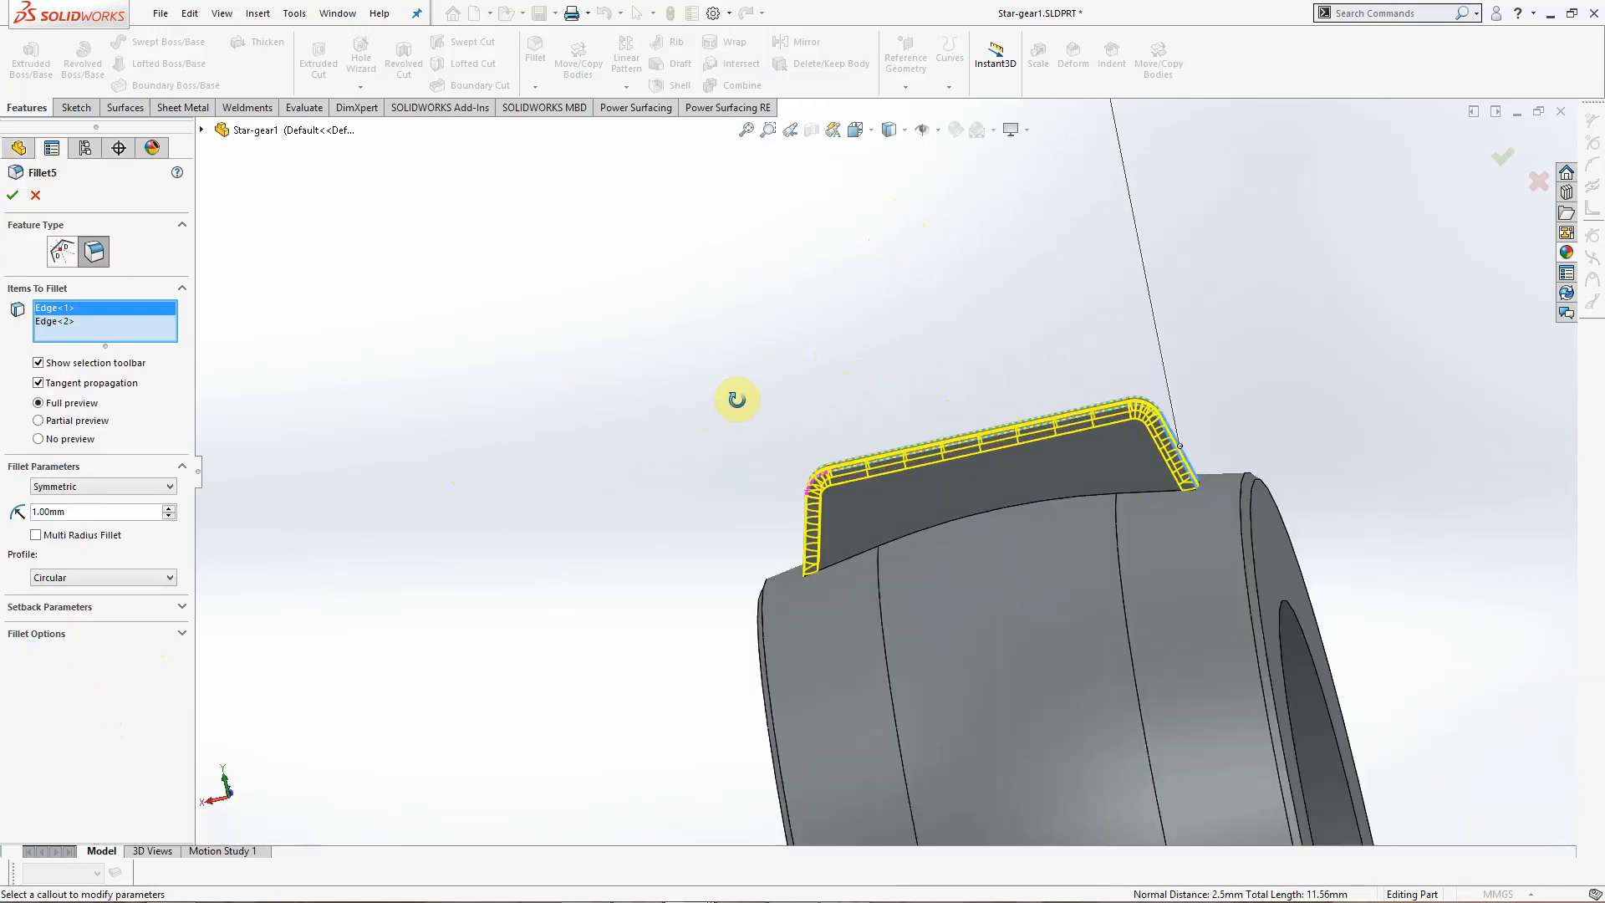
{"action": "left_click", "coordinate": [35, 195]}
{"action": "middle_click_drag", "start_coordinate": [473, 448], "coordinate": [767, 594]}
{"action": "scroll", "coordinate": [773, 595], "scroll_direction": "up", "scroll_amount": 7}
{"action": "scroll", "coordinate": [1006, 622], "scroll_direction": "down", "scroll_amount": 4}
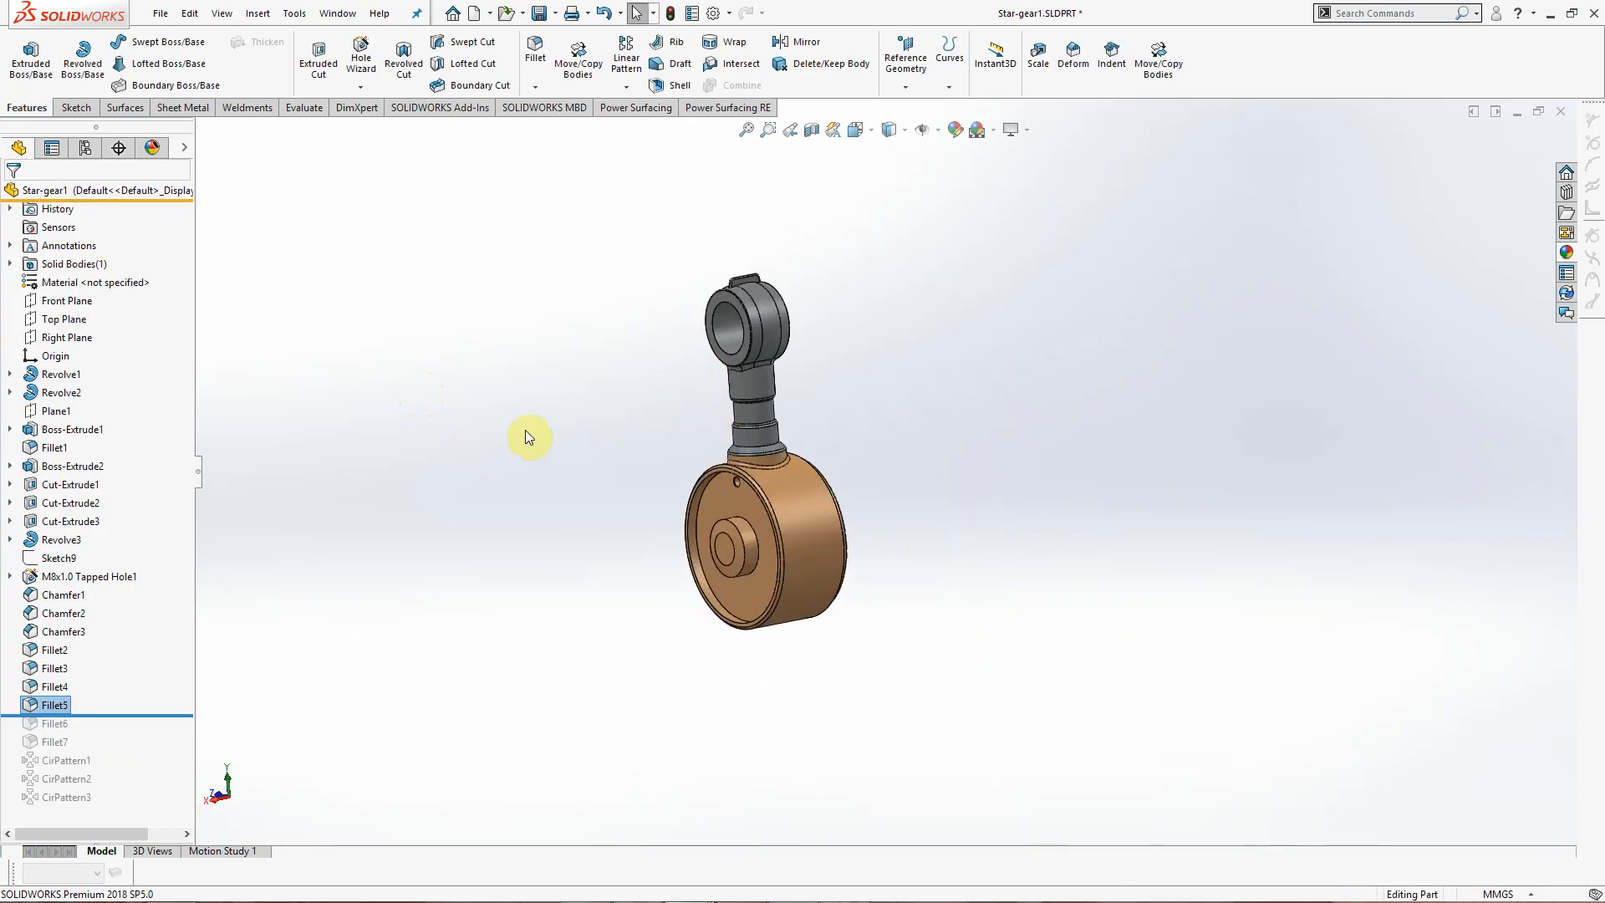
Step: Roll the part forward to include Fillet6, examine the fillet at the tooth's base on the ring and its radius, and close the definition
{"action": "left_click_drag", "start_coordinate": [104, 715], "coordinate": [98, 733]}
{"action": "left_click", "coordinate": [57, 730]}
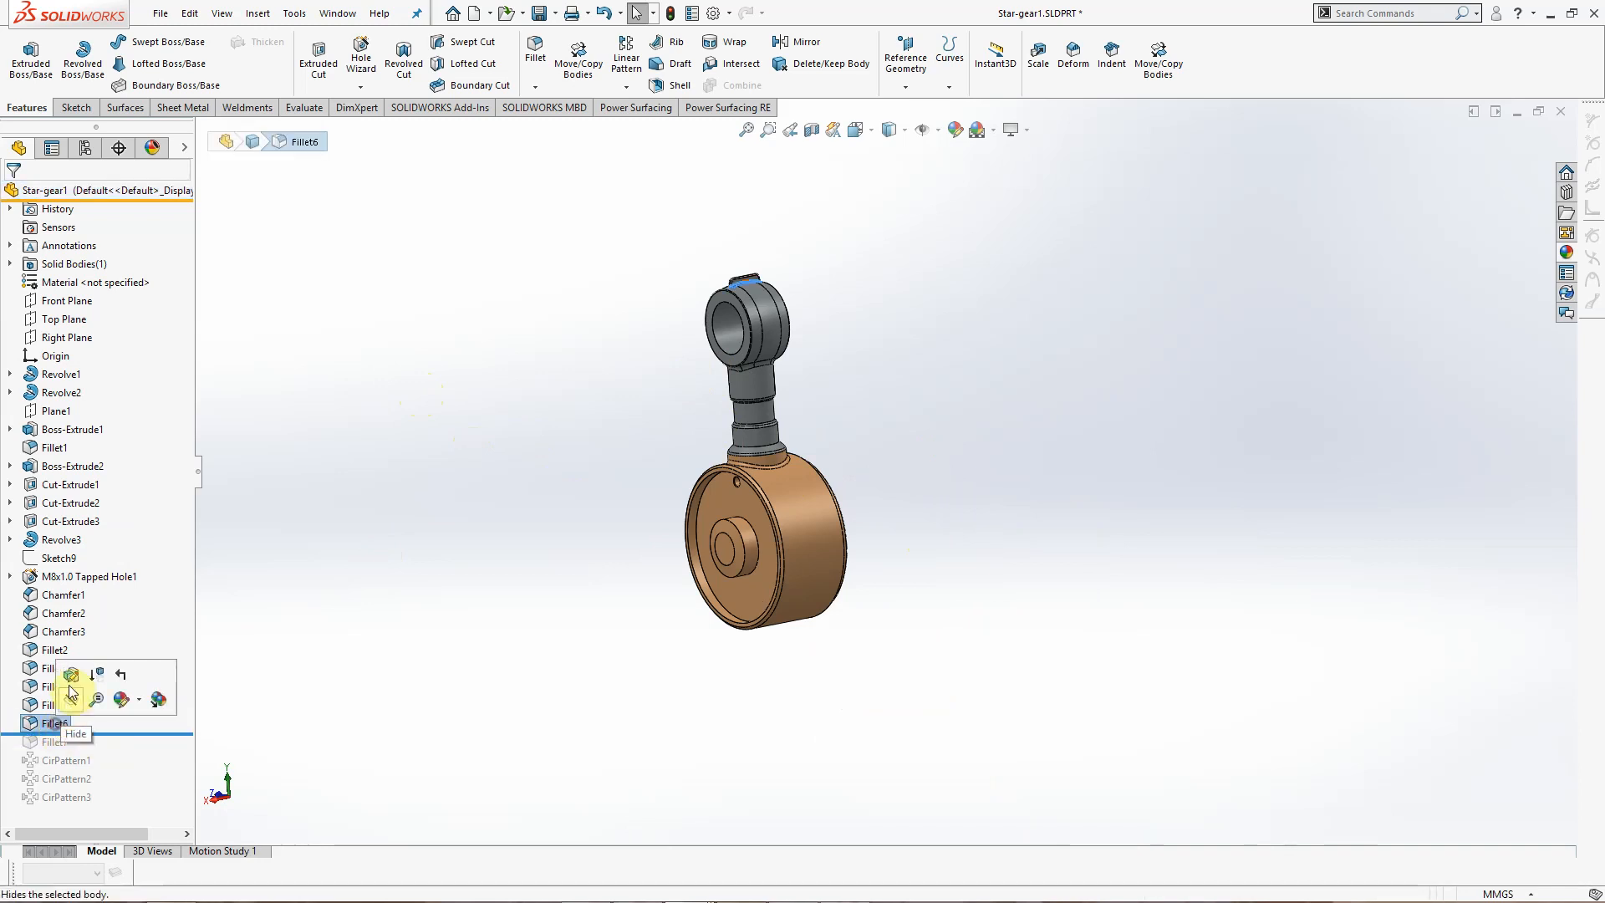
{"action": "left_click", "coordinate": [68, 705]}
{"action": "scroll", "coordinate": [781, 279], "scroll_direction": "down", "scroll_amount": 3}
{"action": "scroll", "coordinate": [698, 251], "scroll_direction": "down", "scroll_amount": 4}
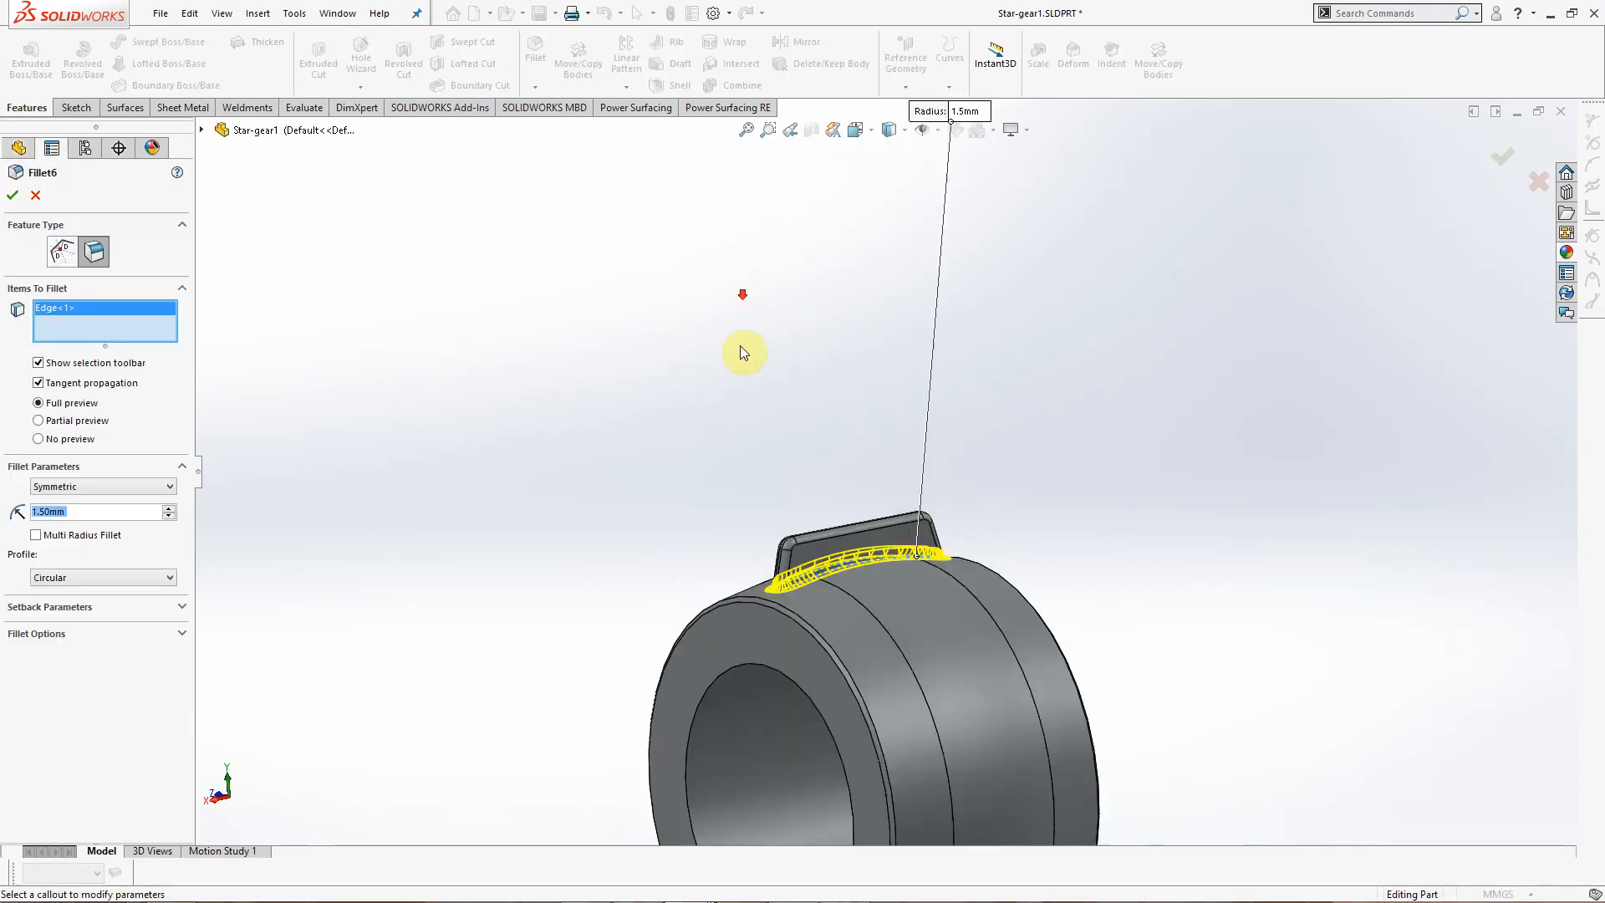
{"action": "mouse_move", "coordinate": [764, 542]}
{"action": "middle_mouse_down"}
{"action": "mouse_move", "coordinate": [870, 537]}
{"action": "mouse_move", "coordinate": [710, 616]}
{"action": "mouse_move", "coordinate": [742, 560]}
{"action": "middle_mouse_up"}
{"action": "left_click", "coordinate": [30, 195]}
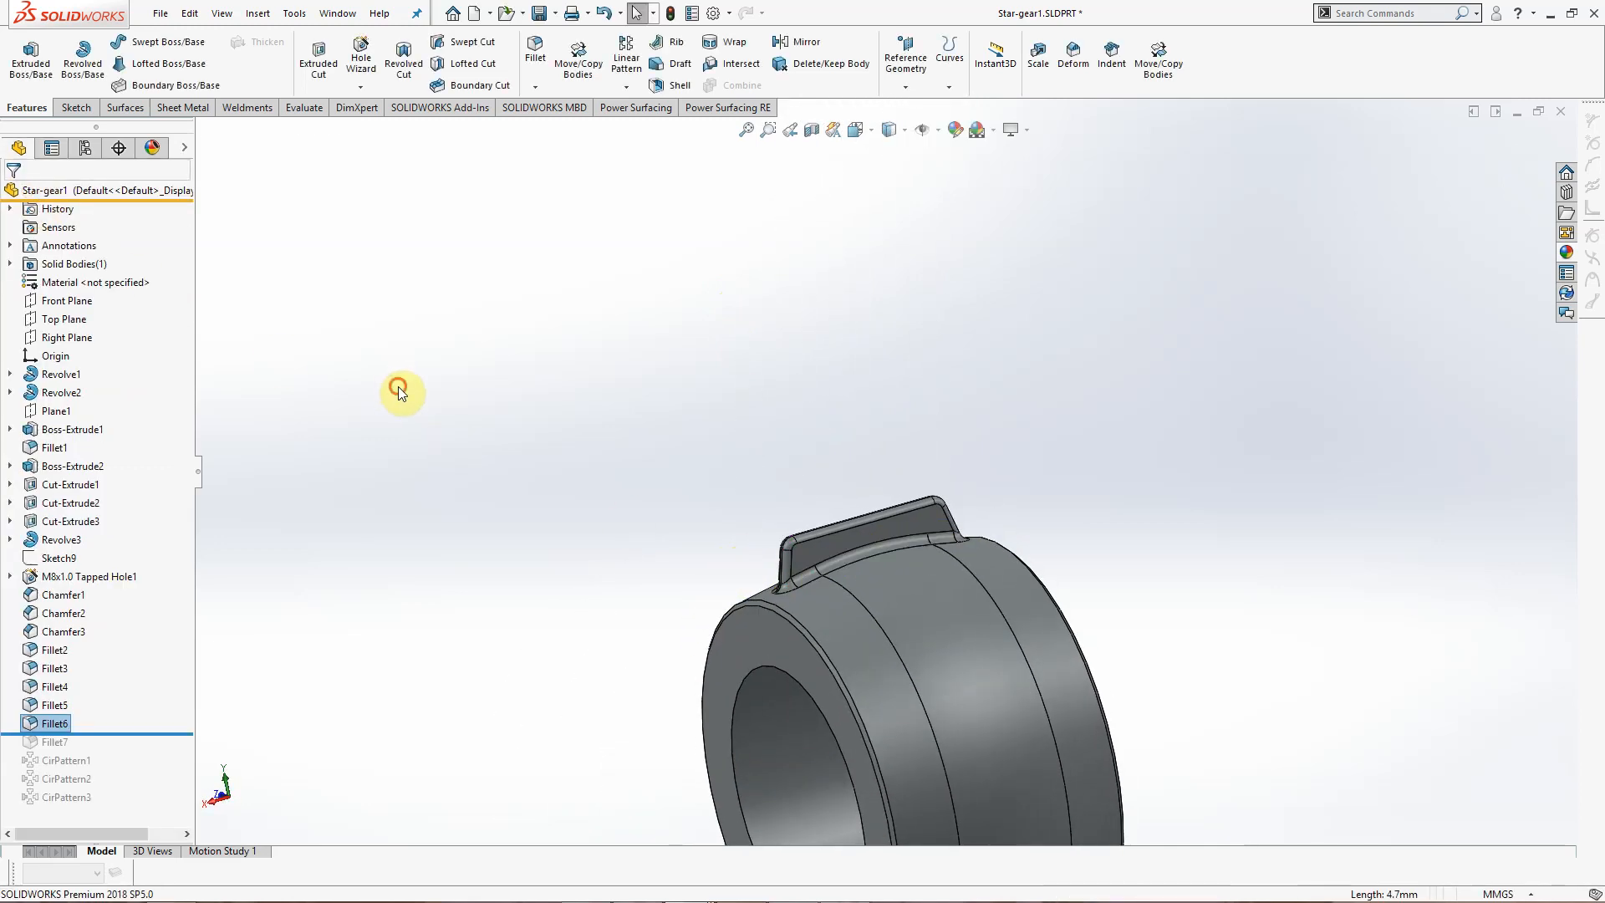
{"action": "left_click", "coordinate": [56, 707]}
{"action": "left_click", "coordinate": [384, 628]}
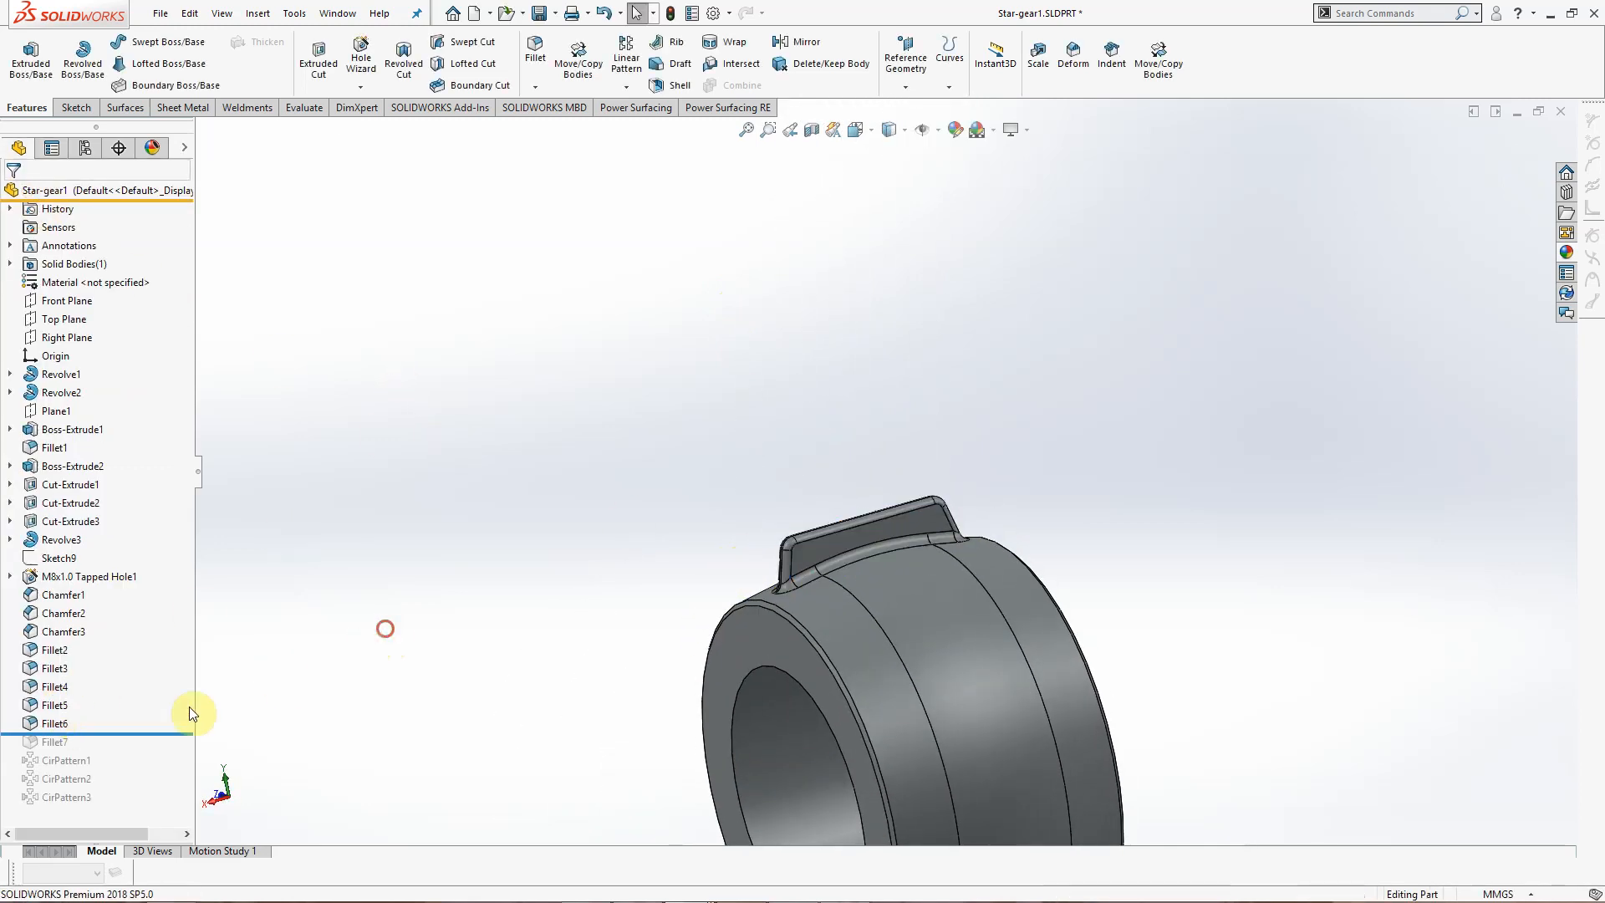
Step: Roll the part forward to include Fillet7, examine the circular edge it rounds inside the wheel's recess and its radius, and close the definition
{"action": "left_click_drag", "start_coordinate": [109, 736], "coordinate": [65, 751]}
{"action": "middle_click_drag", "start_coordinate": [721, 677], "coordinate": [887, 584]}
{"action": "scroll", "coordinate": [807, 577], "scroll_direction": "down", "scroll_amount": 6}
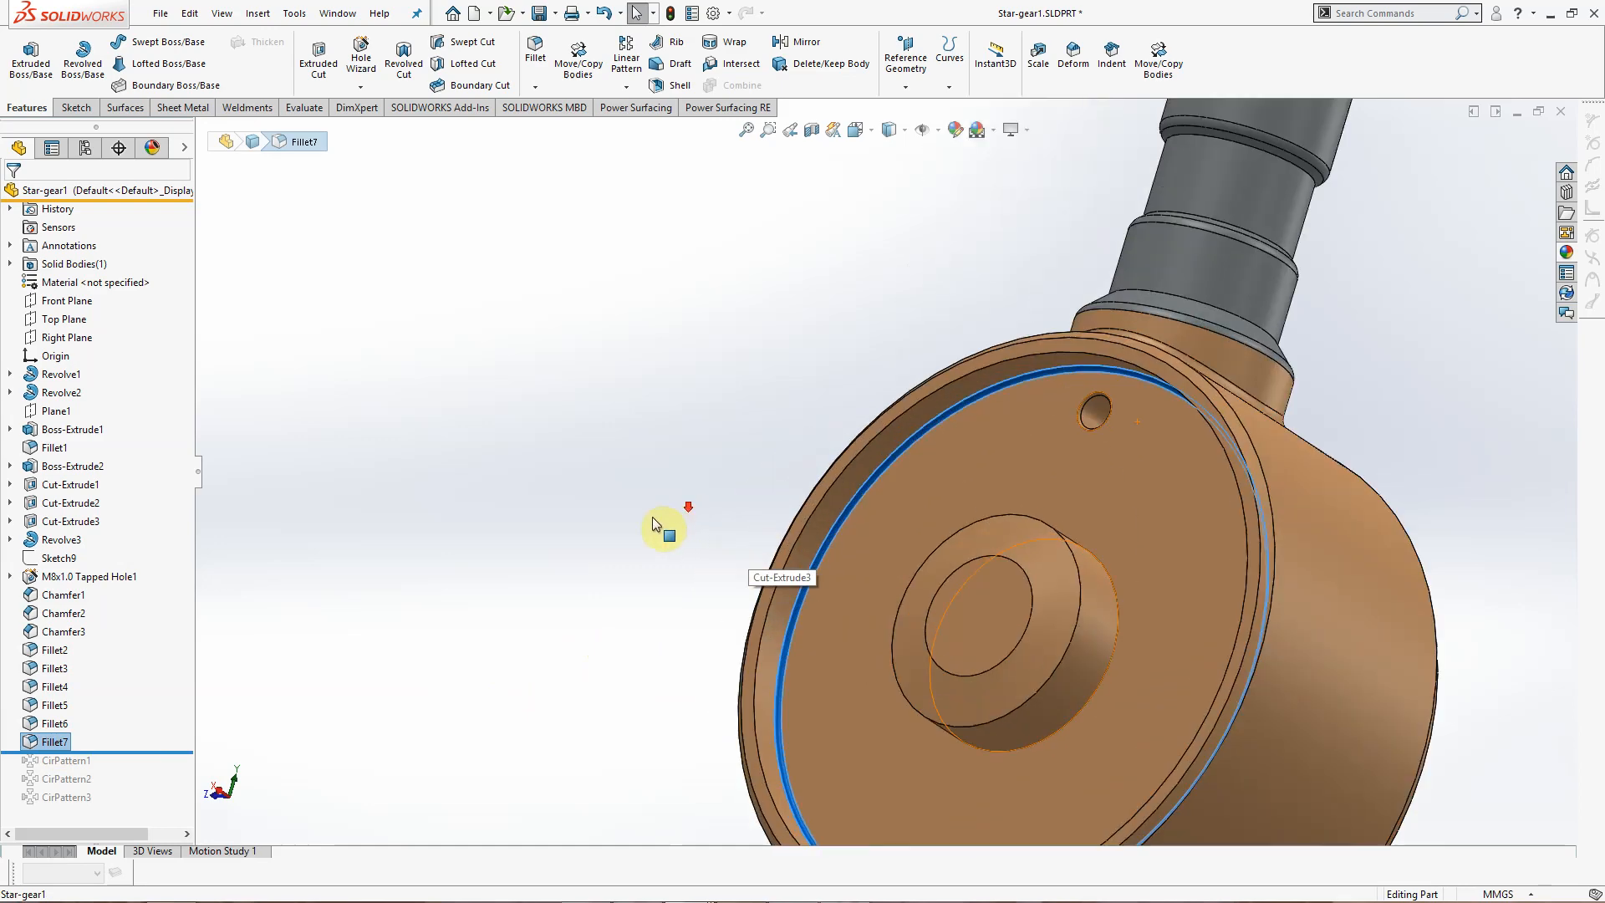
{"action": "left_click", "coordinate": [54, 742]}
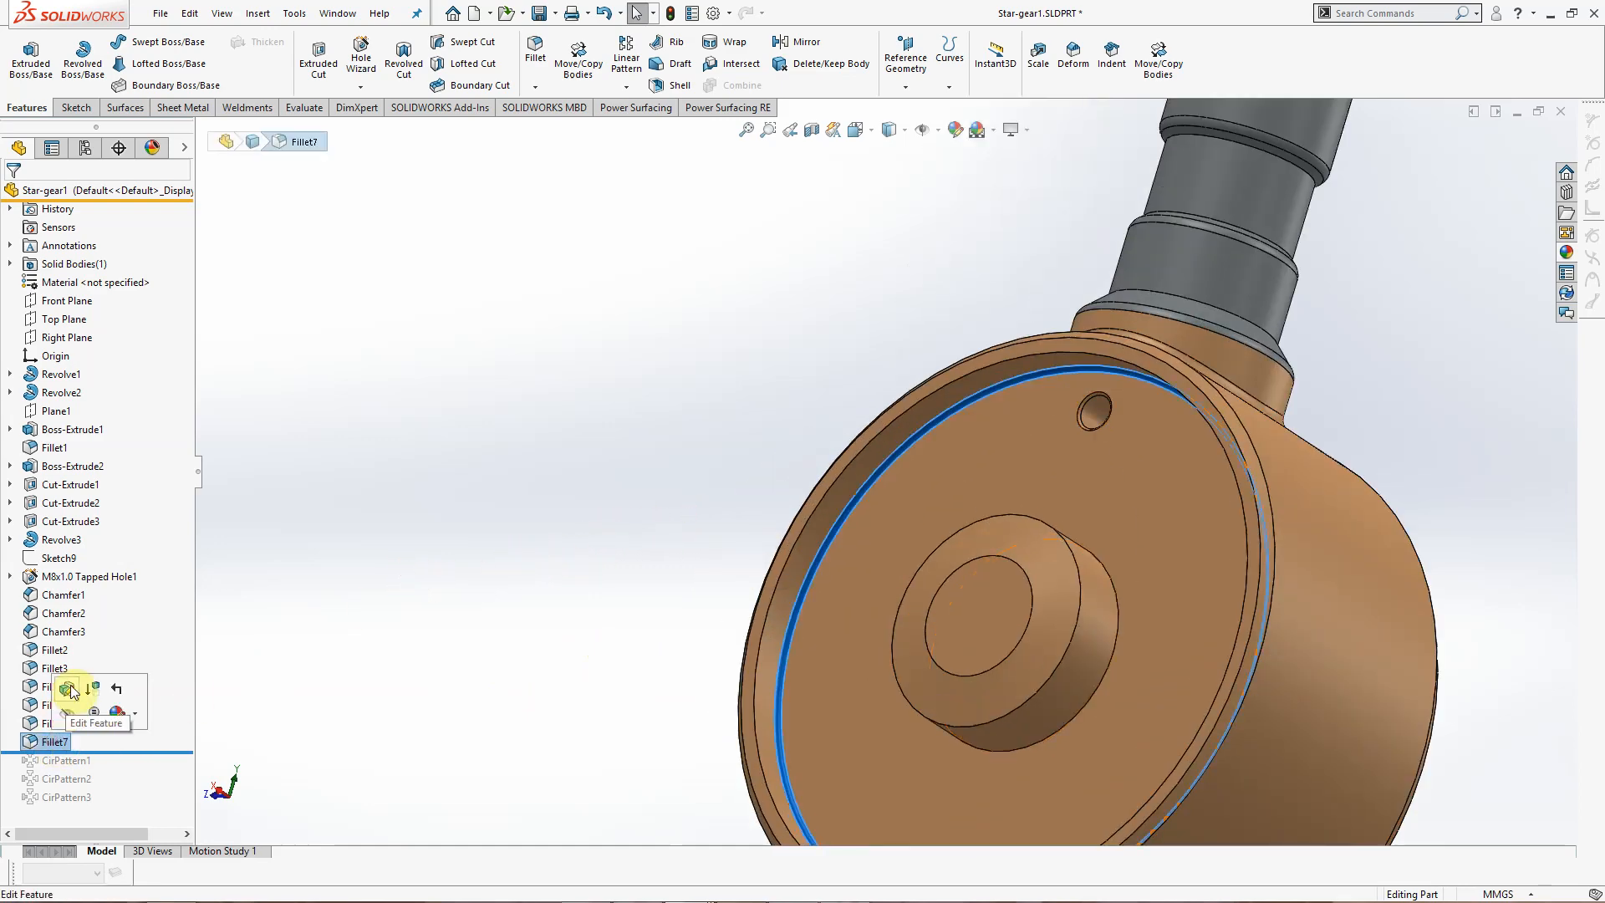
{"action": "left_click", "coordinate": [58, 674]}
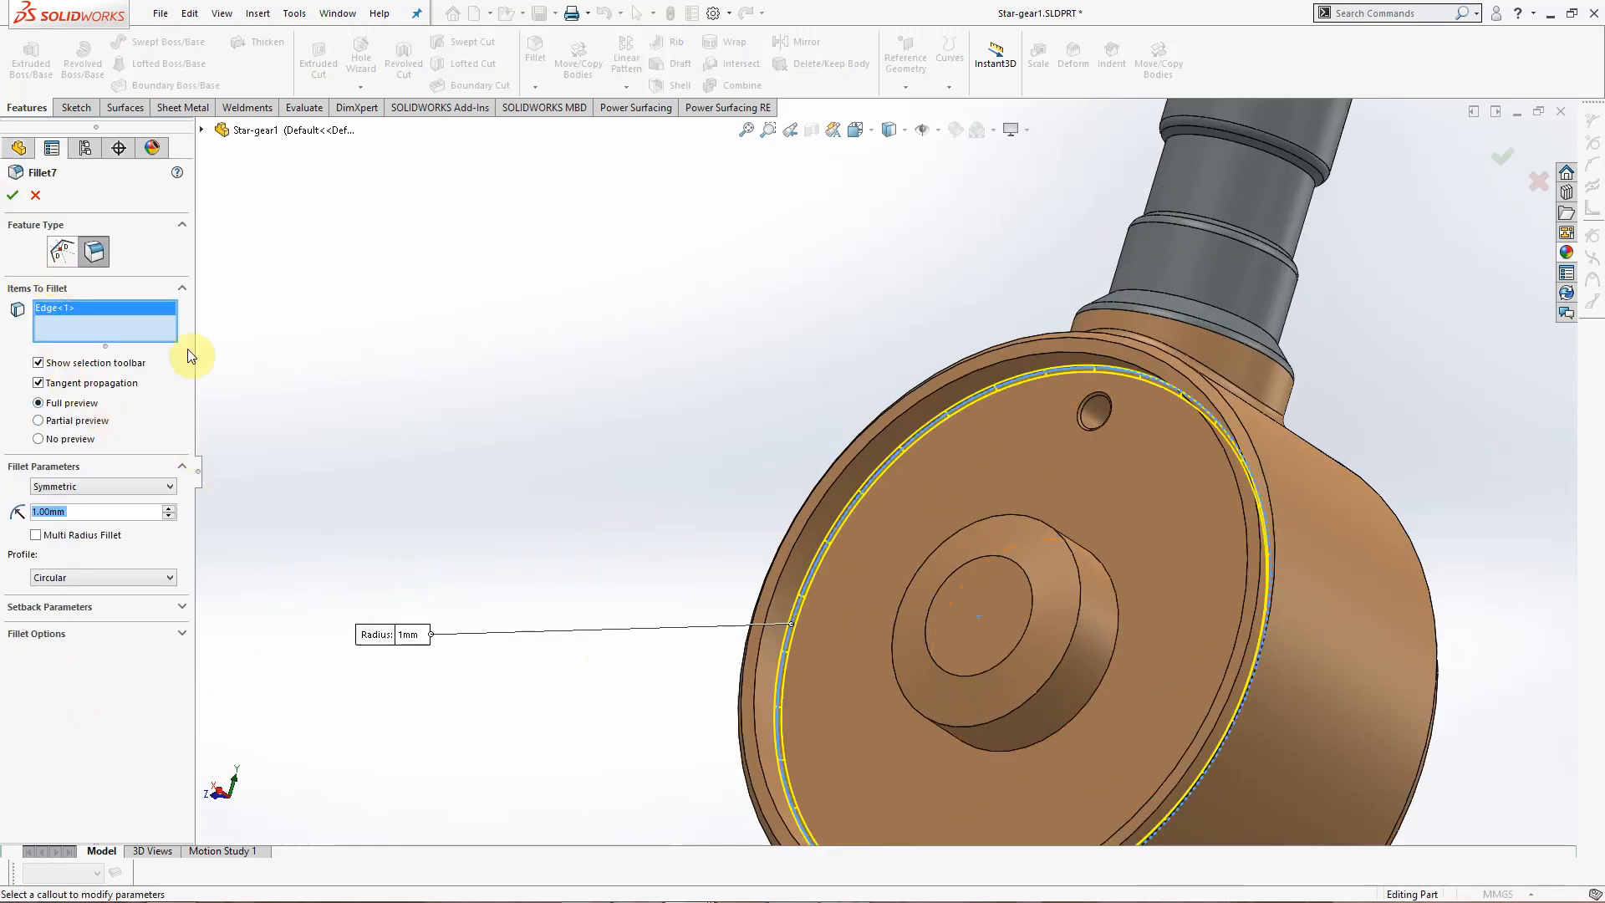
{"action": "scroll", "coordinate": [562, 540], "scroll_direction": "up", "scroll_amount": 3}
{"action": "middle_click_drag", "start_coordinate": [562, 540], "coordinate": [535, 648]}
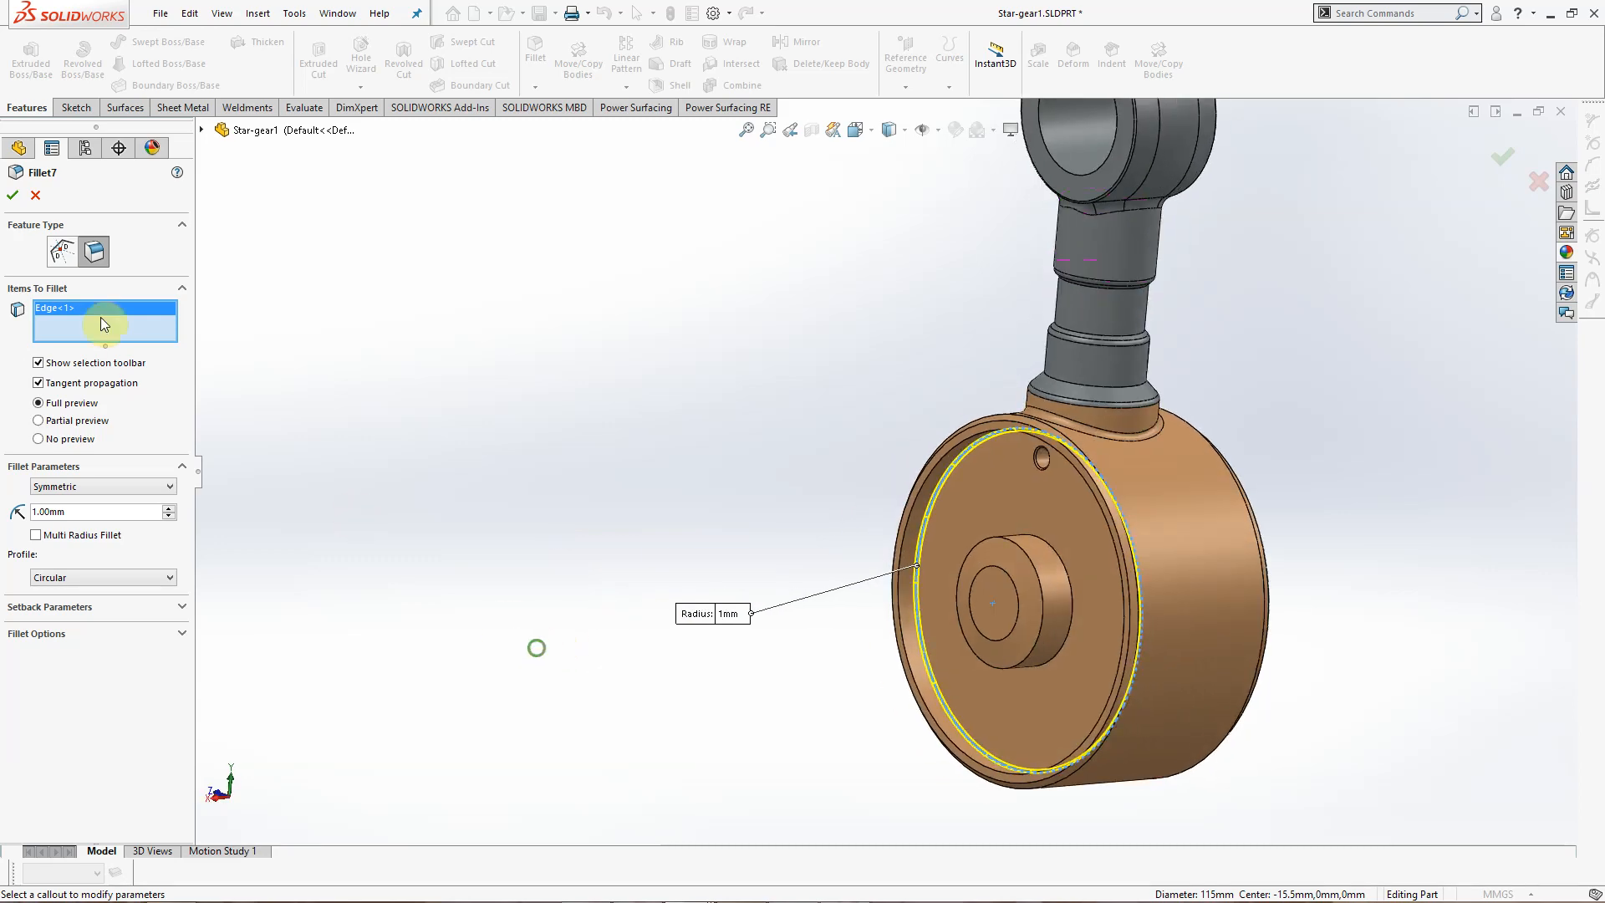
{"action": "left_click", "coordinate": [35, 196]}
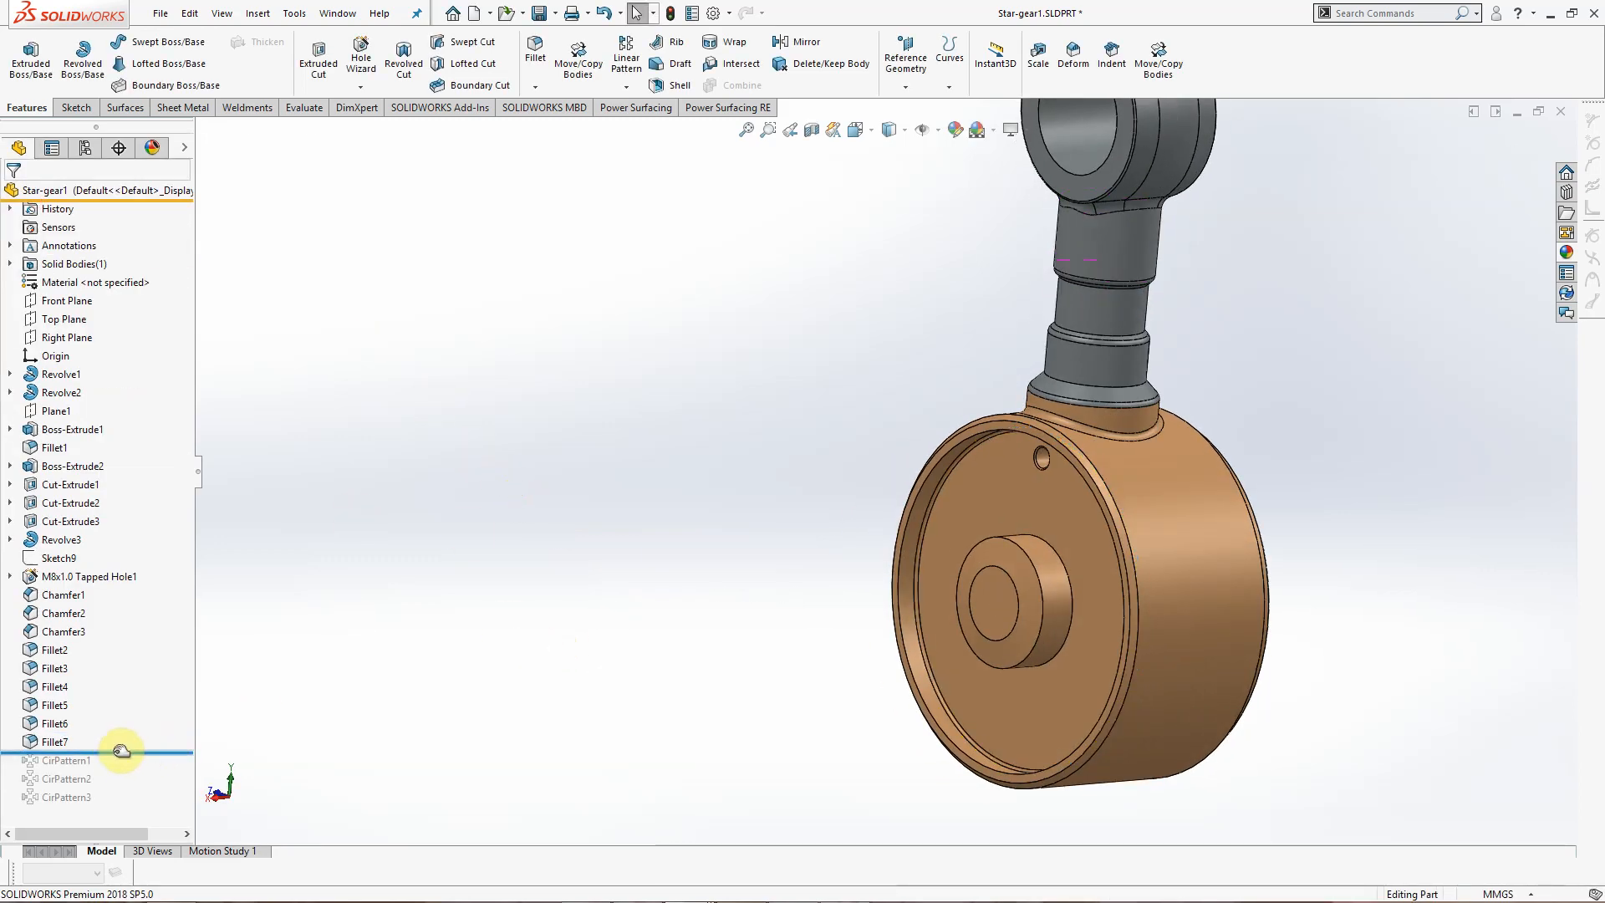
Step: Roll the part forward to include CirPattern1, examine the tapped hole pattern's axis face, angle and instance count, and close the definition
{"action": "left_click_drag", "start_coordinate": [114, 749], "coordinate": [117, 769]}
{"action": "scroll", "coordinate": [1048, 364], "scroll_direction": "up", "scroll_amount": 3}
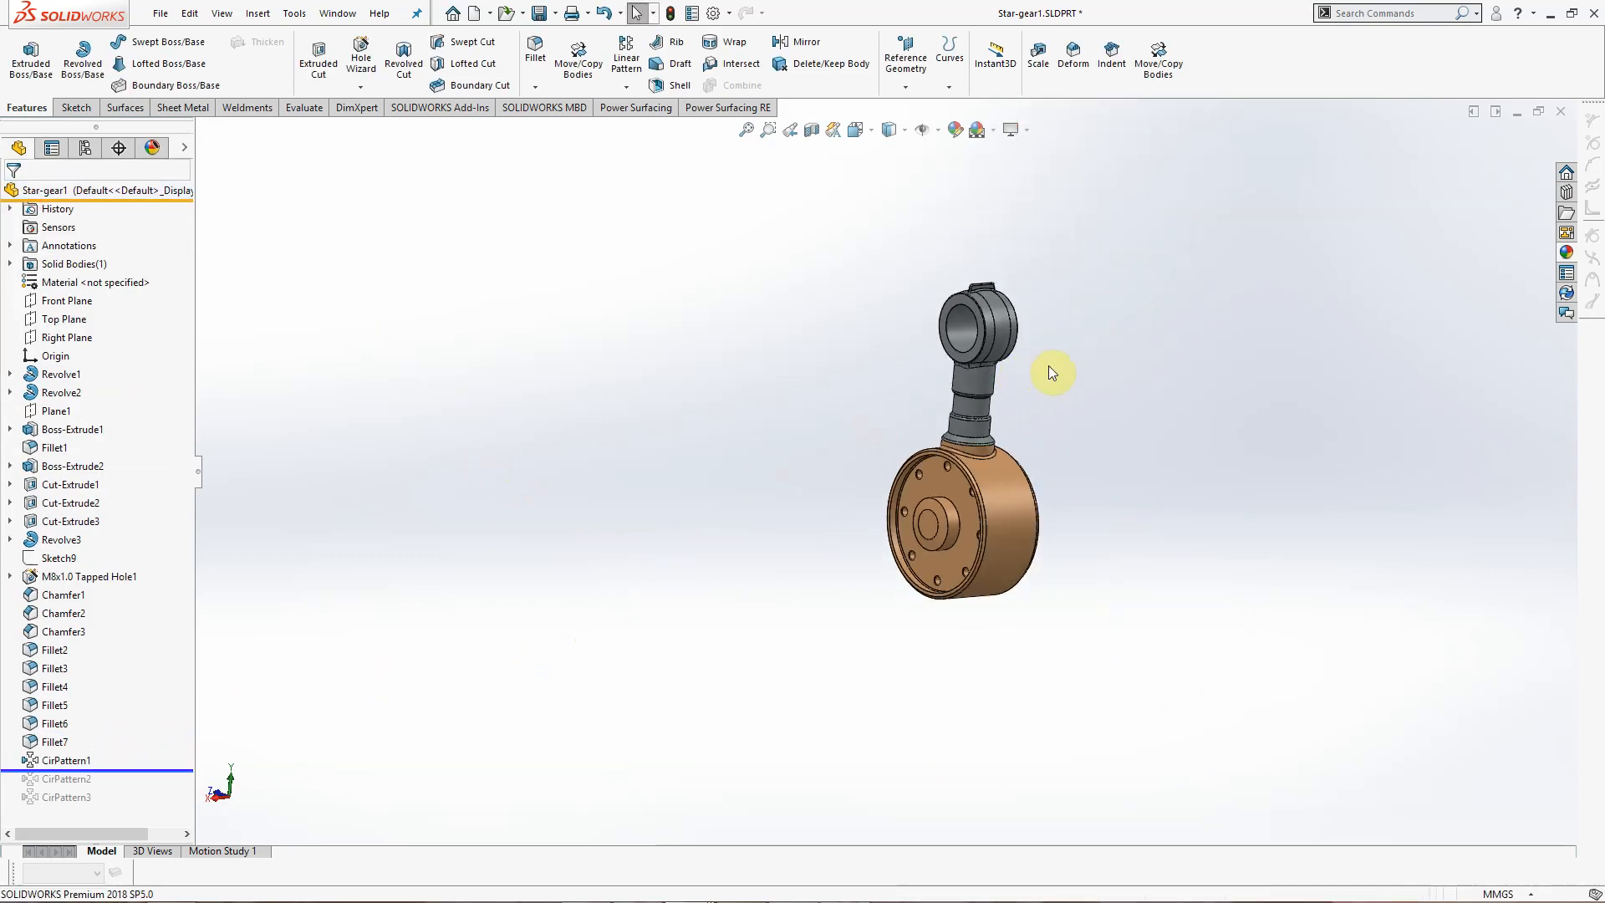
{"action": "scroll", "coordinate": [1061, 385], "scroll_direction": "down", "scroll_amount": 4}
{"action": "middle_click_drag", "start_coordinate": [719, 547], "coordinate": [777, 527]}
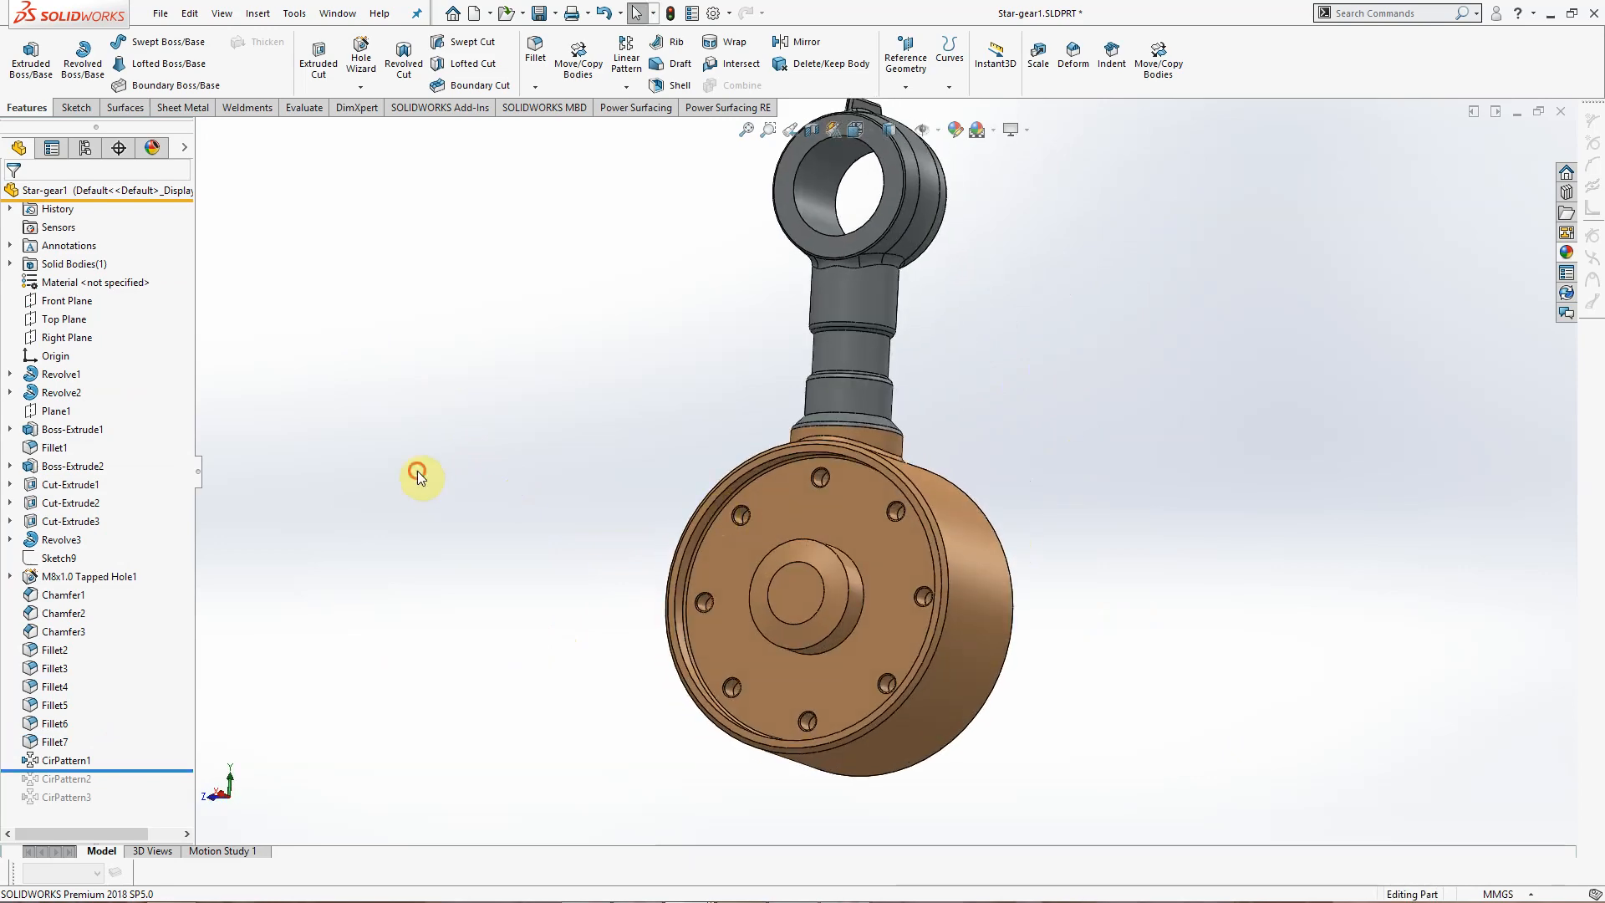
{"action": "left_click", "coordinate": [74, 763]}
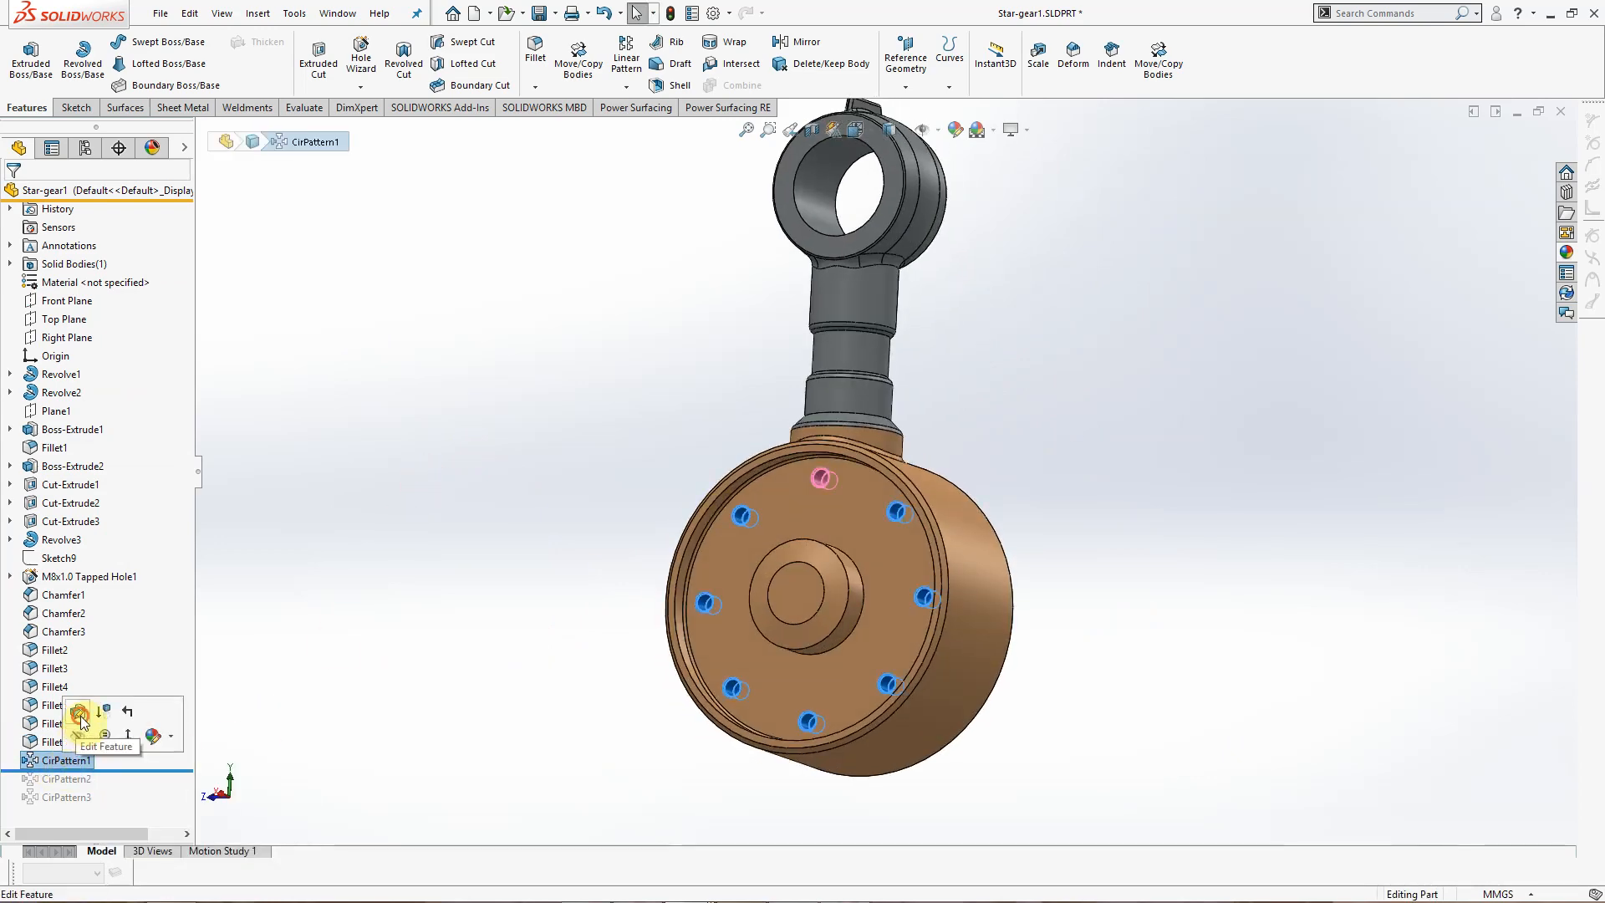
{"action": "left_click", "coordinate": [79, 716]}
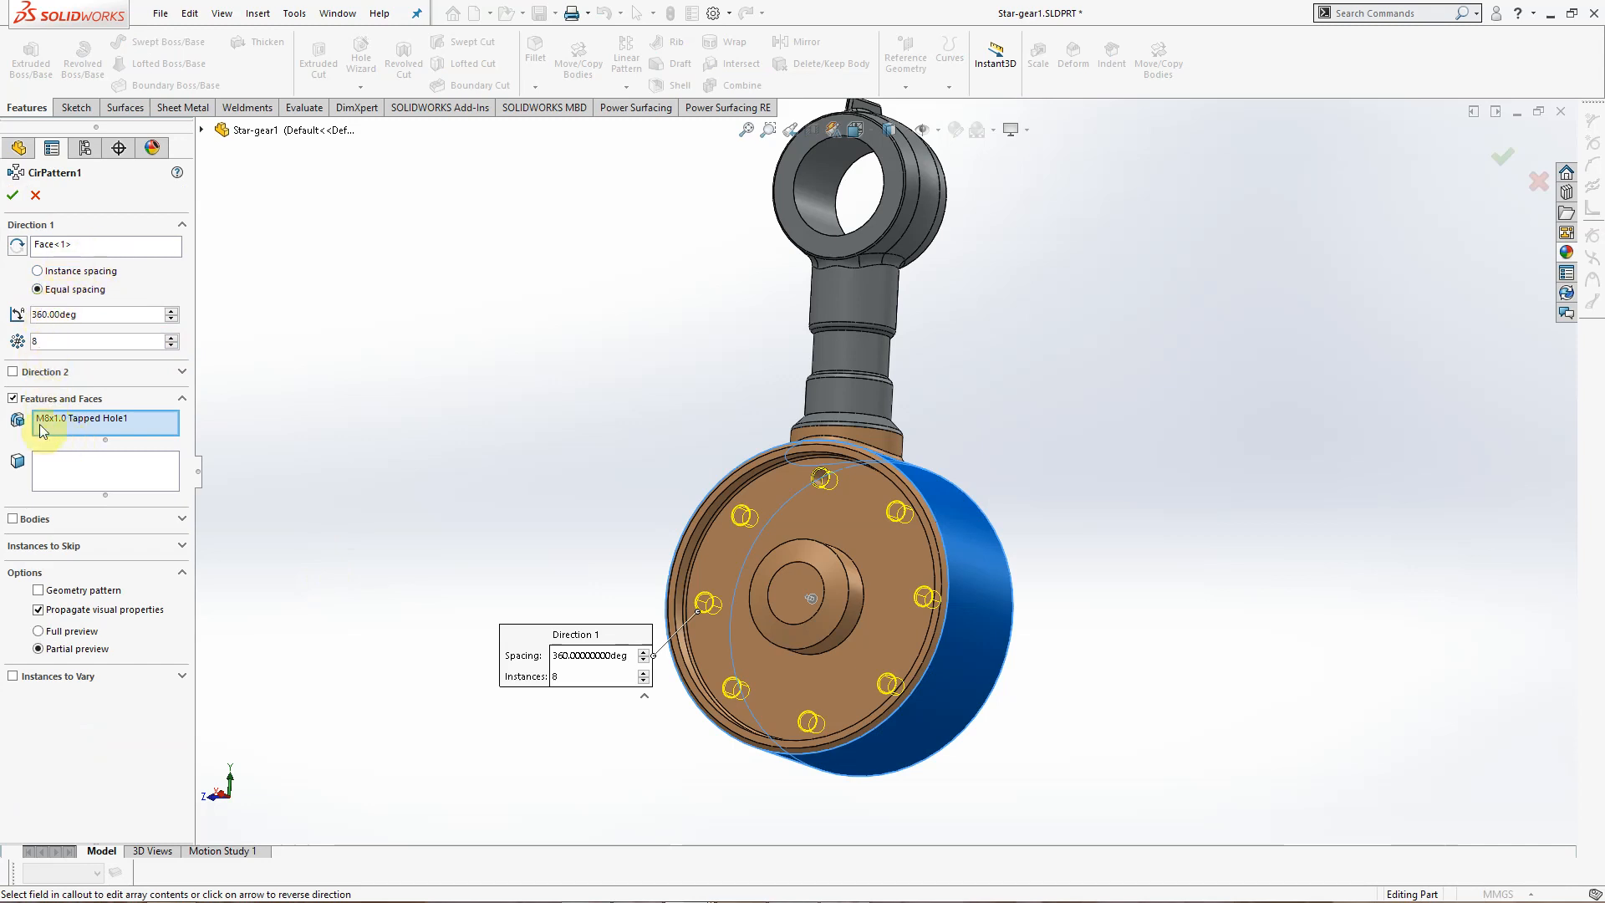
{"action": "left_click", "coordinate": [34, 198]}
Step: Roll the part forward to include CirPattern2, examine the tooth pattern's axis face, patterned features and skipped instances, and close the definition
{"action": "left_click_drag", "start_coordinate": [129, 768], "coordinate": [134, 786]}
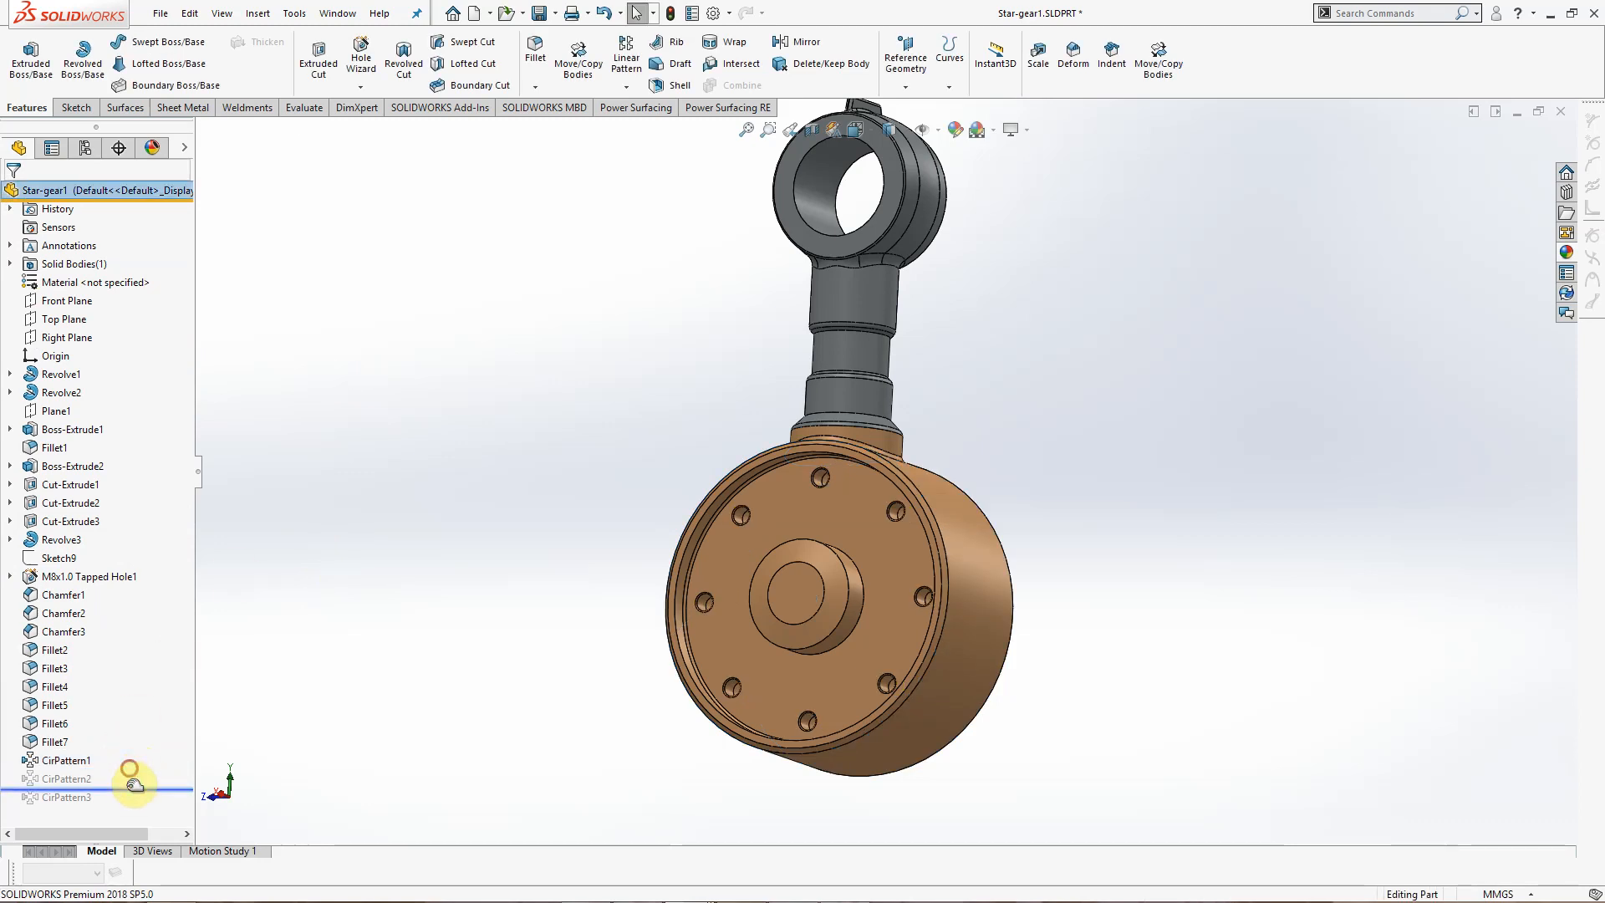
{"action": "left_click", "coordinate": [52, 779]}
{"action": "left_click", "coordinate": [65, 727]}
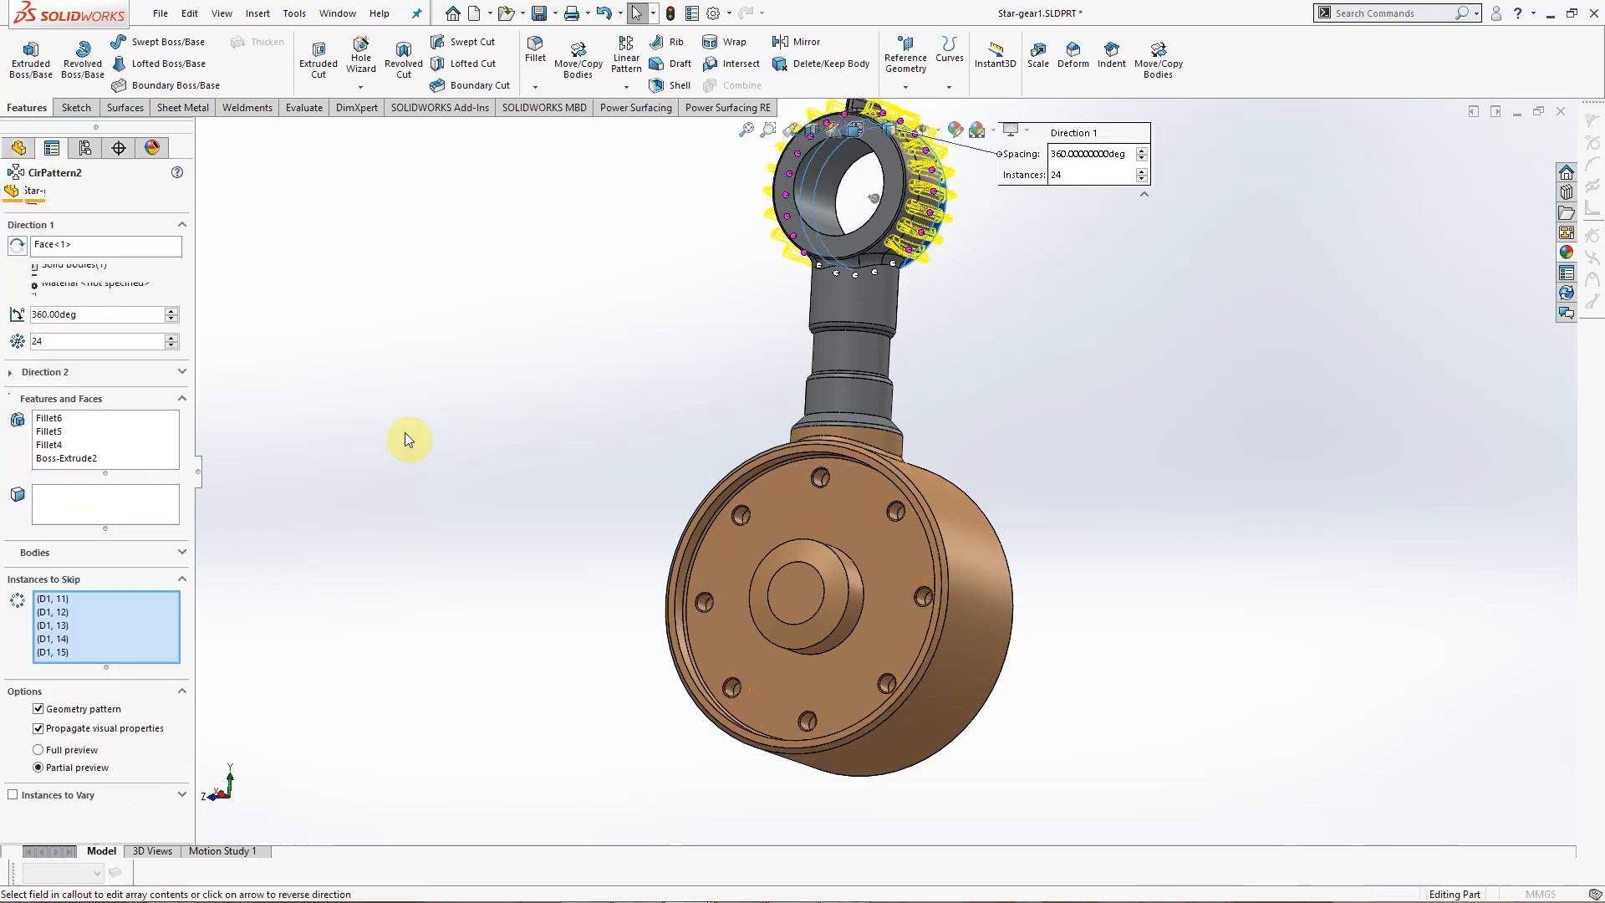
{"action": "scroll", "coordinate": [844, 294], "scroll_direction": "up", "scroll_amount": 2}
{"action": "mouse_move", "coordinate": [674, 333]}
{"action": "middle_mouse_down"}
{"action": "mouse_move", "coordinate": [763, 423]}
{"action": "mouse_move", "coordinate": [720, 322]}
{"action": "mouse_move", "coordinate": [665, 310]}
{"action": "middle_mouse_up"}
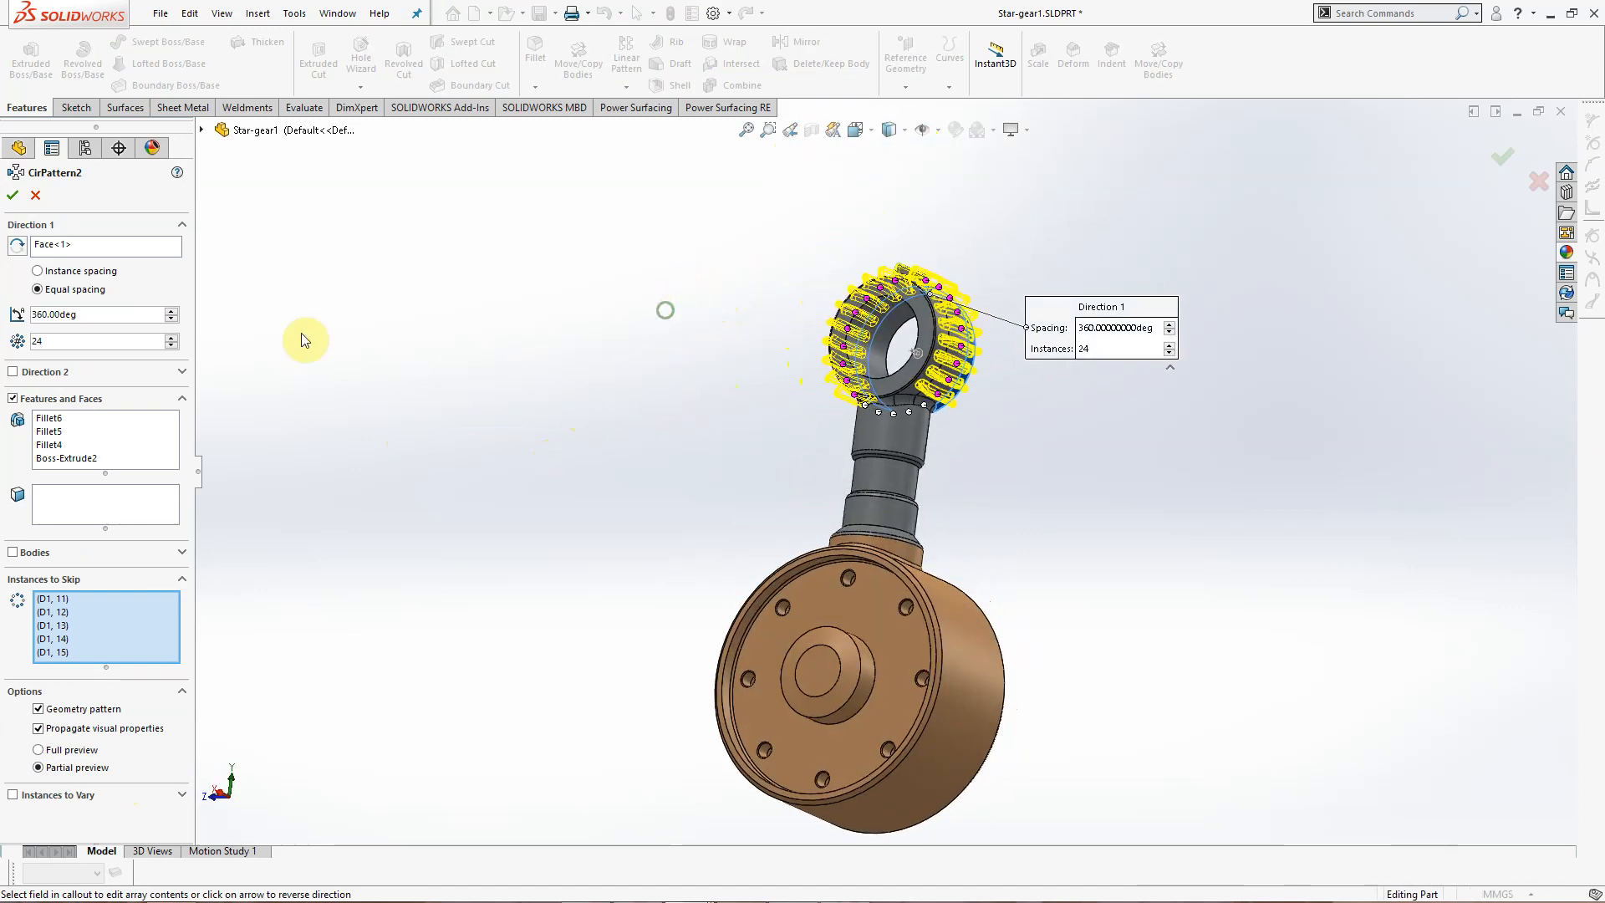
{"action": "left_click", "coordinate": [73, 247]}
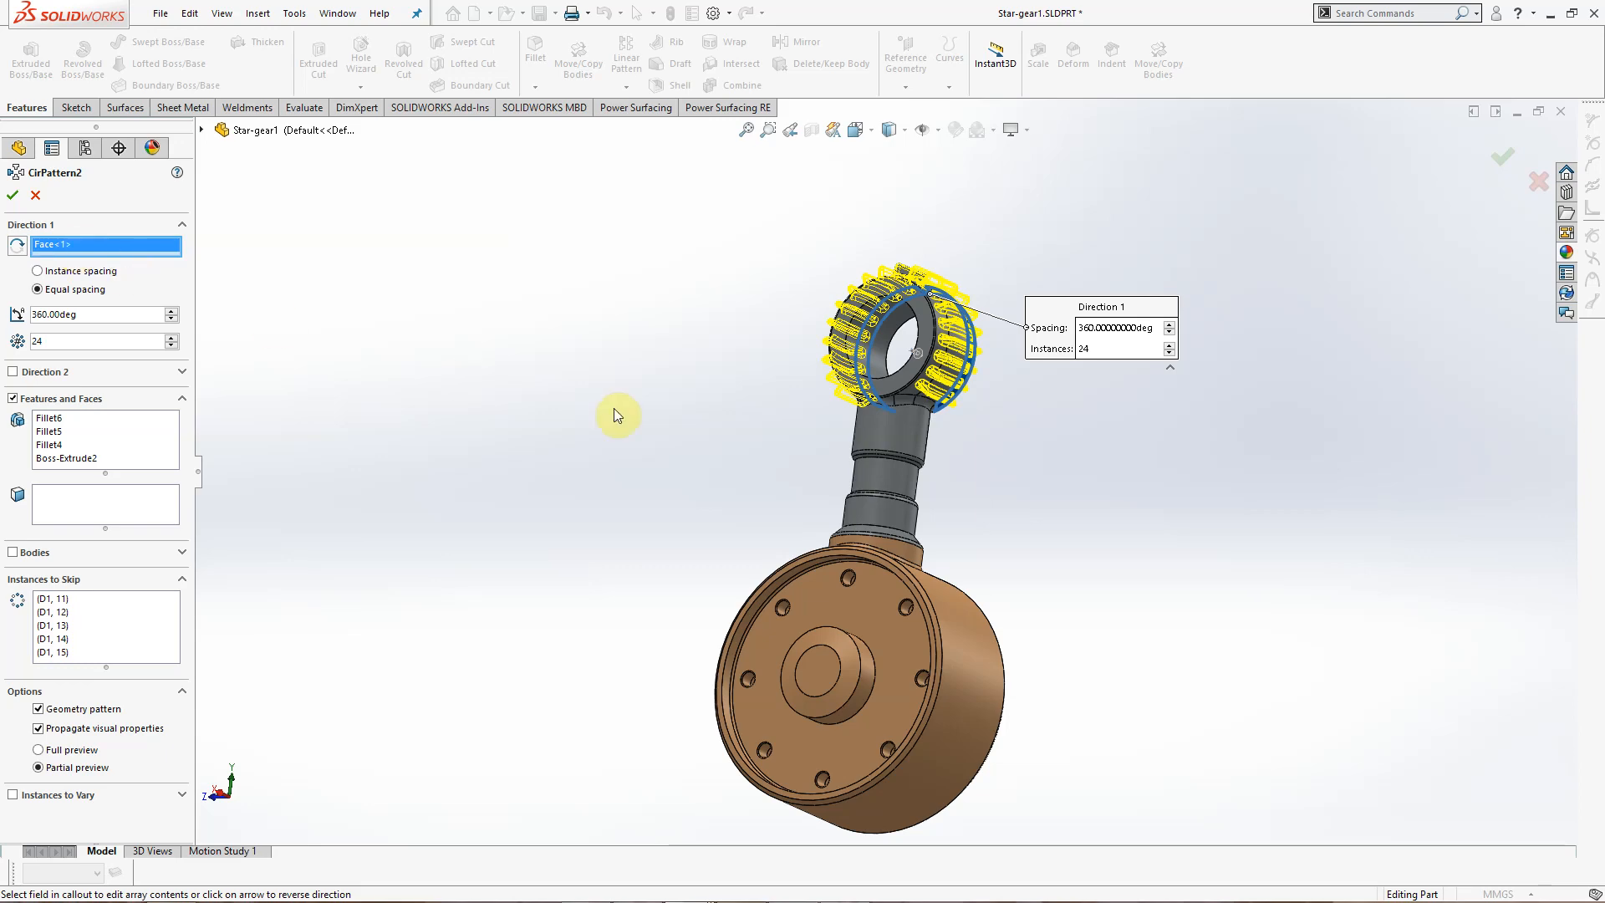
{"action": "middle_click_drag", "start_coordinate": [614, 408], "coordinate": [607, 510]}
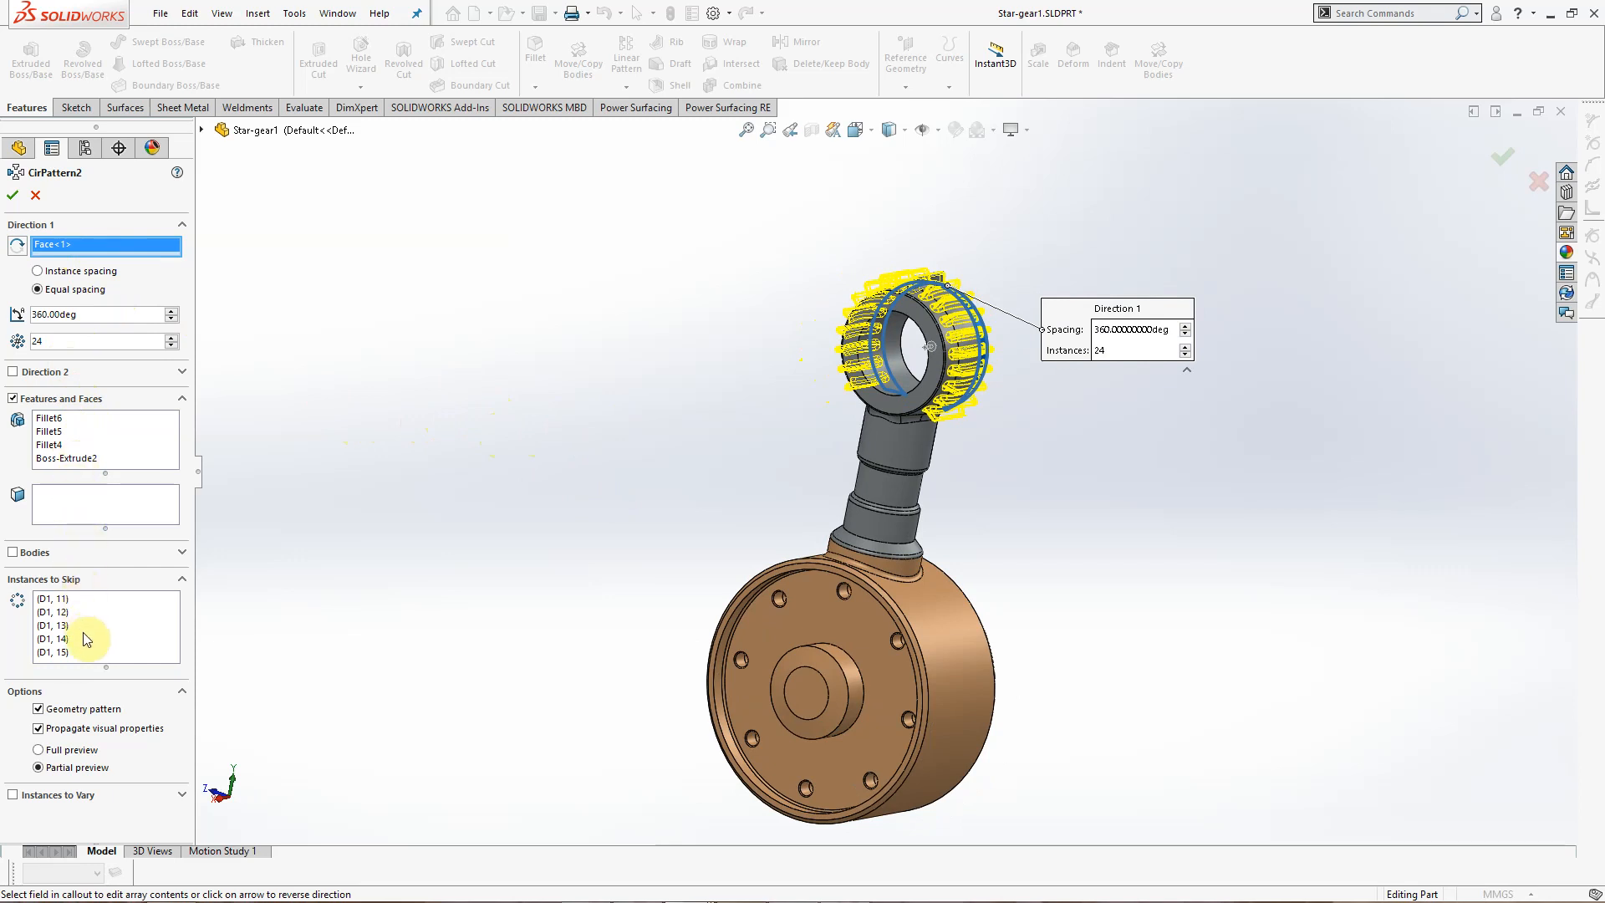
{"action": "left_click", "coordinate": [13, 196]}
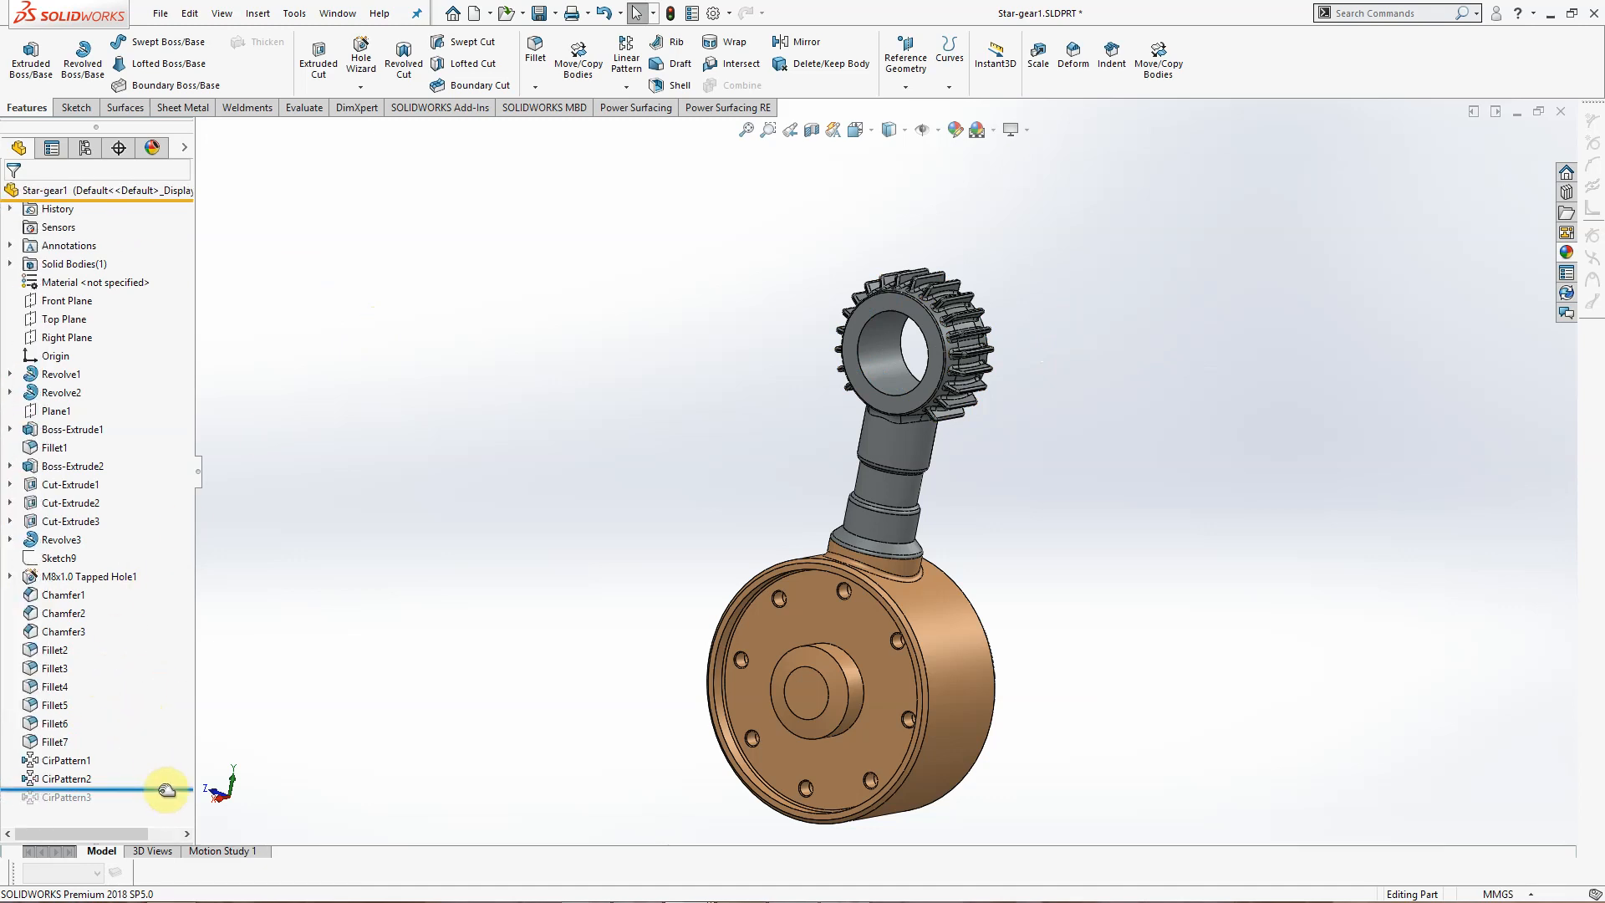
Step: Roll the part forward to include CirPattern3, examine the arm pattern's axis face, angle, instance count and patterned features, and close the definition
{"action": "left_click_drag", "start_coordinate": [140, 788], "coordinate": [53, 797]}
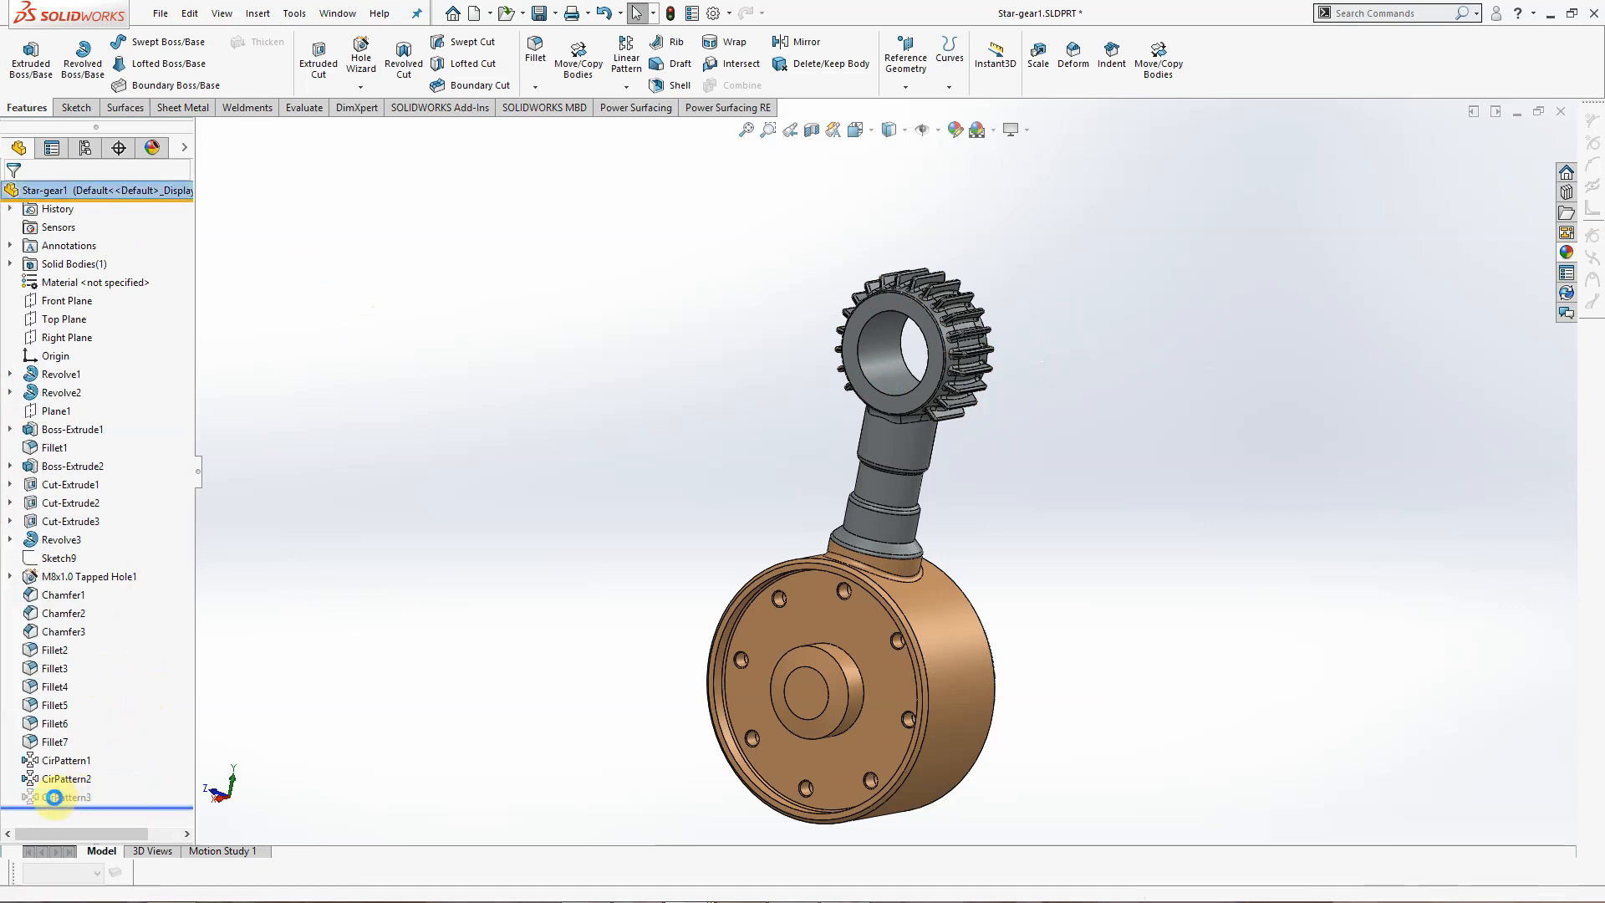
{"action": "scroll", "coordinate": [507, 727], "scroll_direction": "up", "scroll_amount": 5}
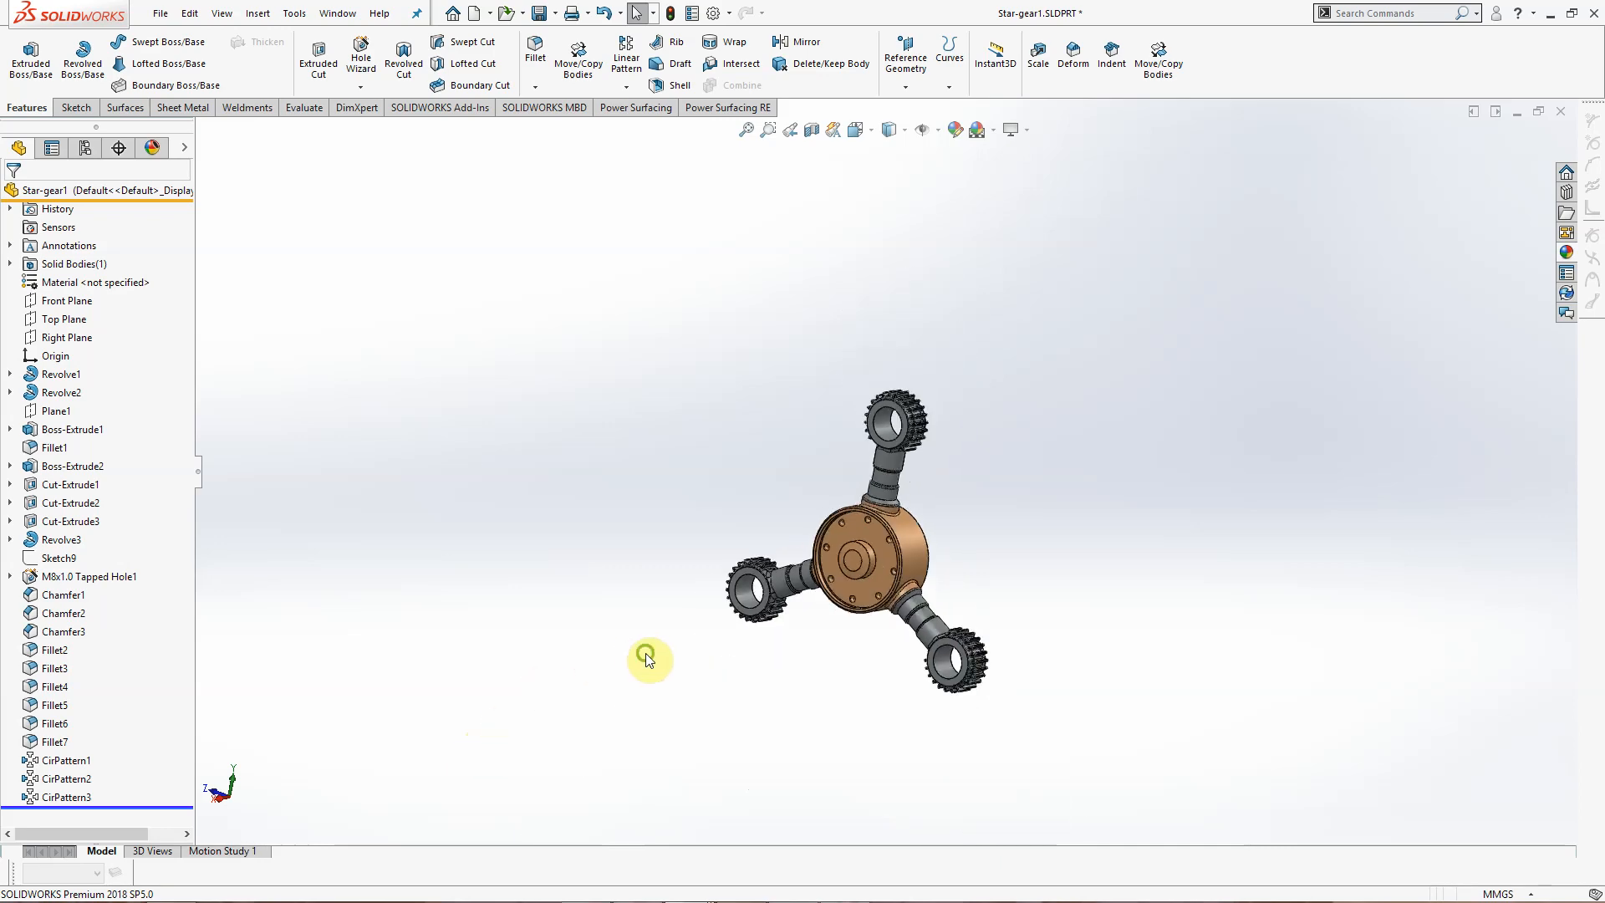
{"action": "middle_click_drag", "start_coordinate": [645, 654], "coordinate": [526, 583]}
{"action": "left_click", "coordinate": [54, 797]}
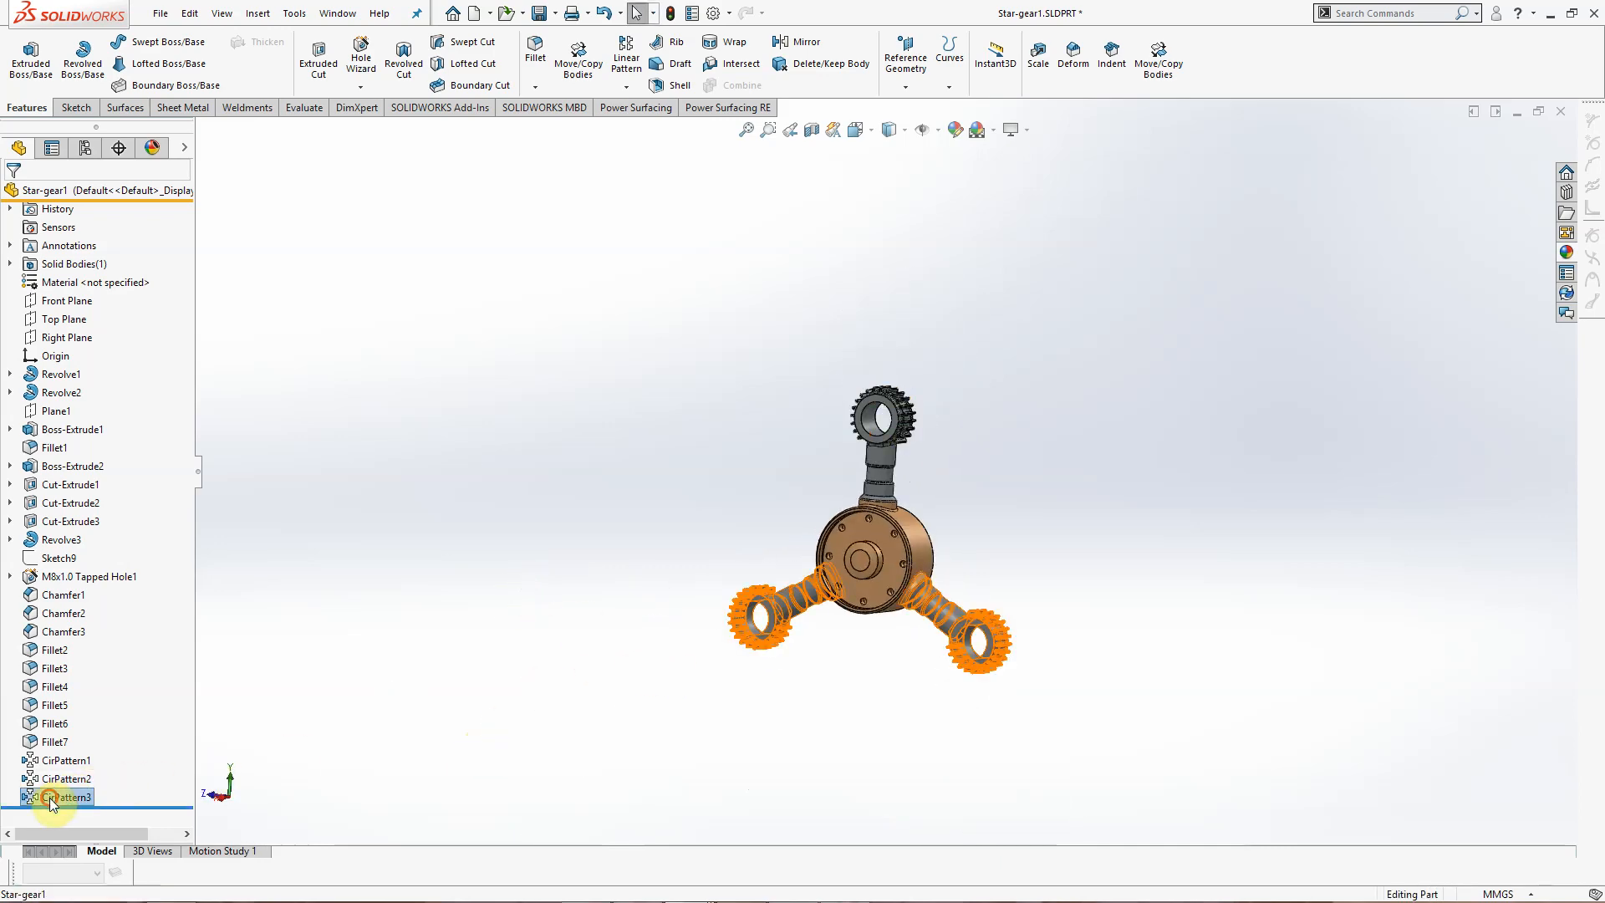
{"action": "left_click", "coordinate": [66, 752]}
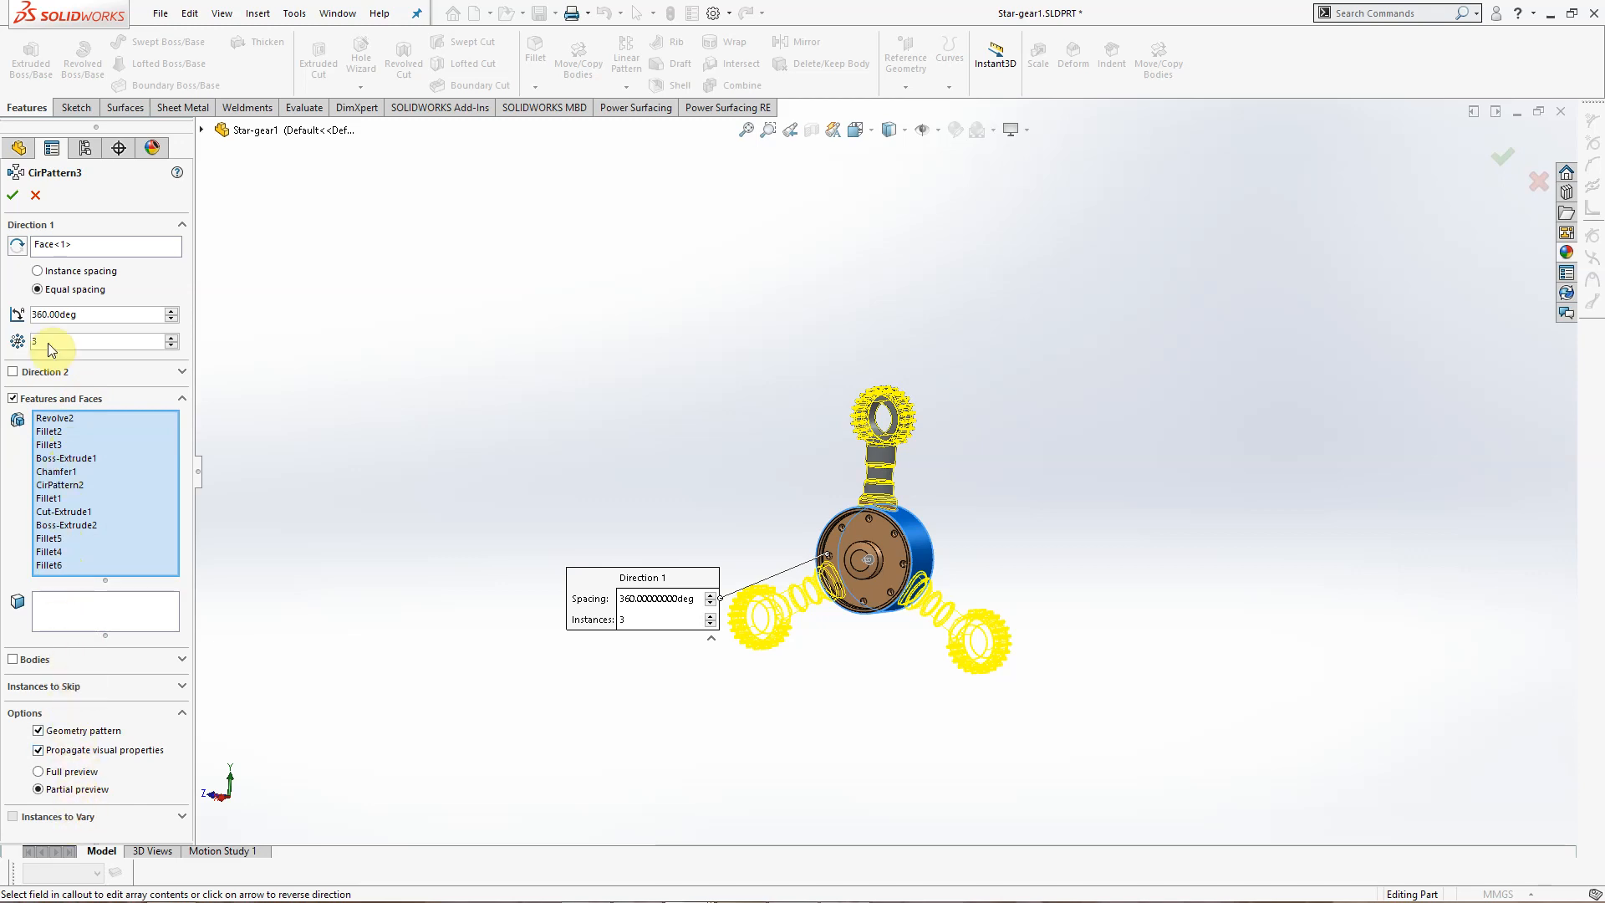
{"action": "key", "text": "Return"}
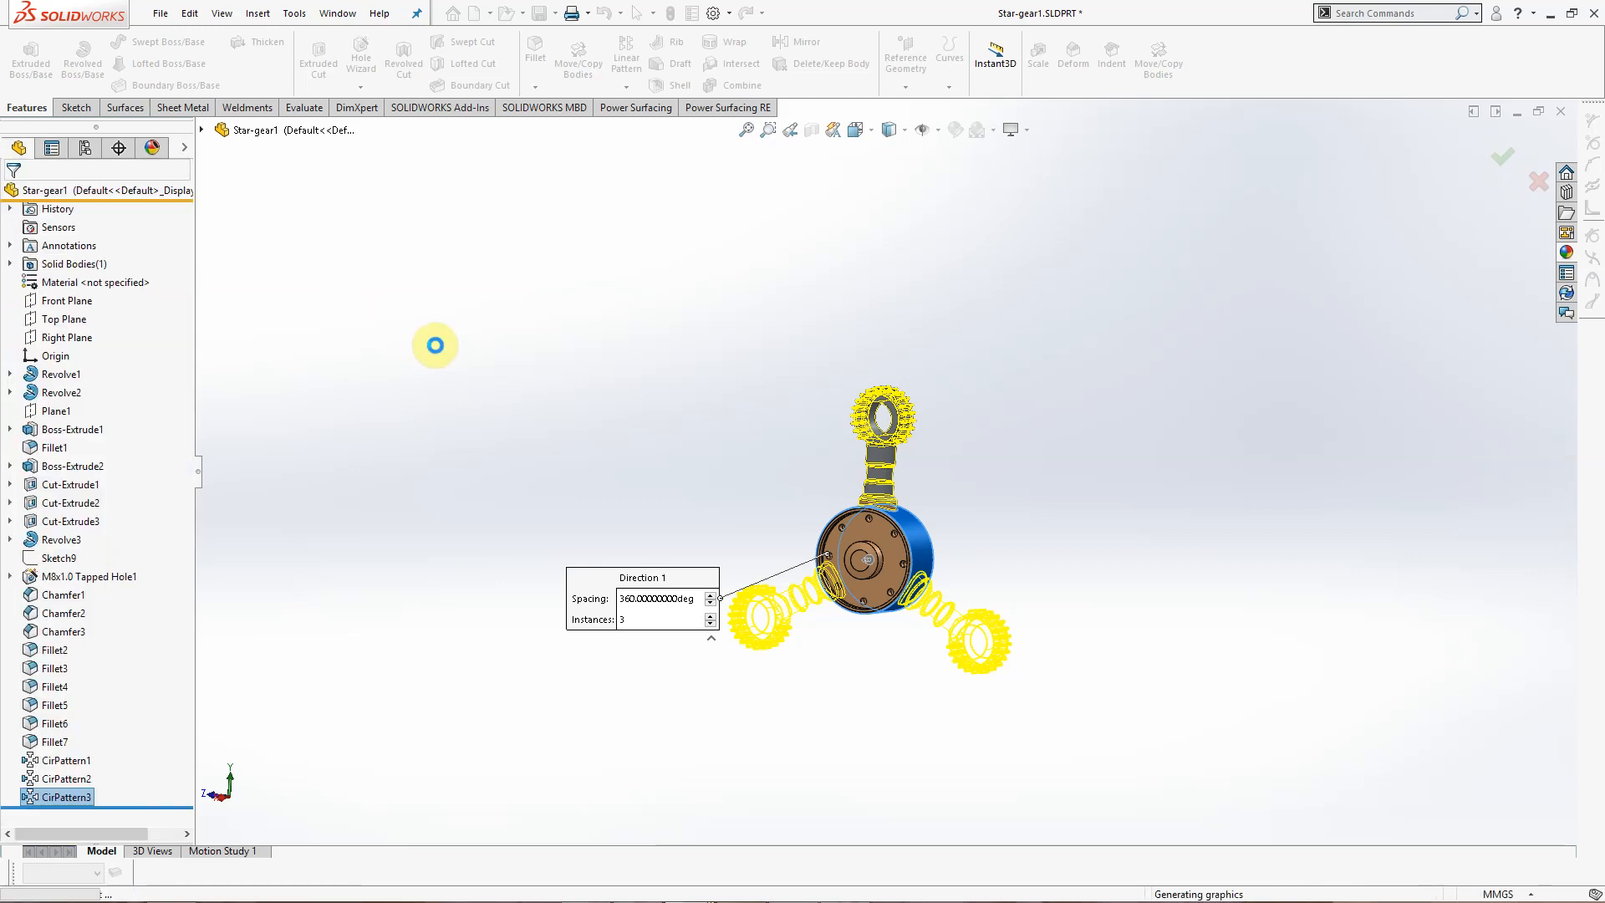
{"action": "left_click", "coordinate": [337, 475]}
Step: Inspect the completed three-armed star gear from both sides and switch its display to shaded without edges
{"action": "middle_click_drag", "start_coordinate": [558, 523], "coordinate": [730, 560]}
{"action": "scroll", "coordinate": [1177, 674], "scroll_direction": "up", "scroll_amount": 4}
{"action": "scroll", "coordinate": [1187, 537], "scroll_direction": "down", "scroll_amount": 3}
{"action": "middle_click_drag", "start_coordinate": [850, 427], "coordinate": [808, 394]}
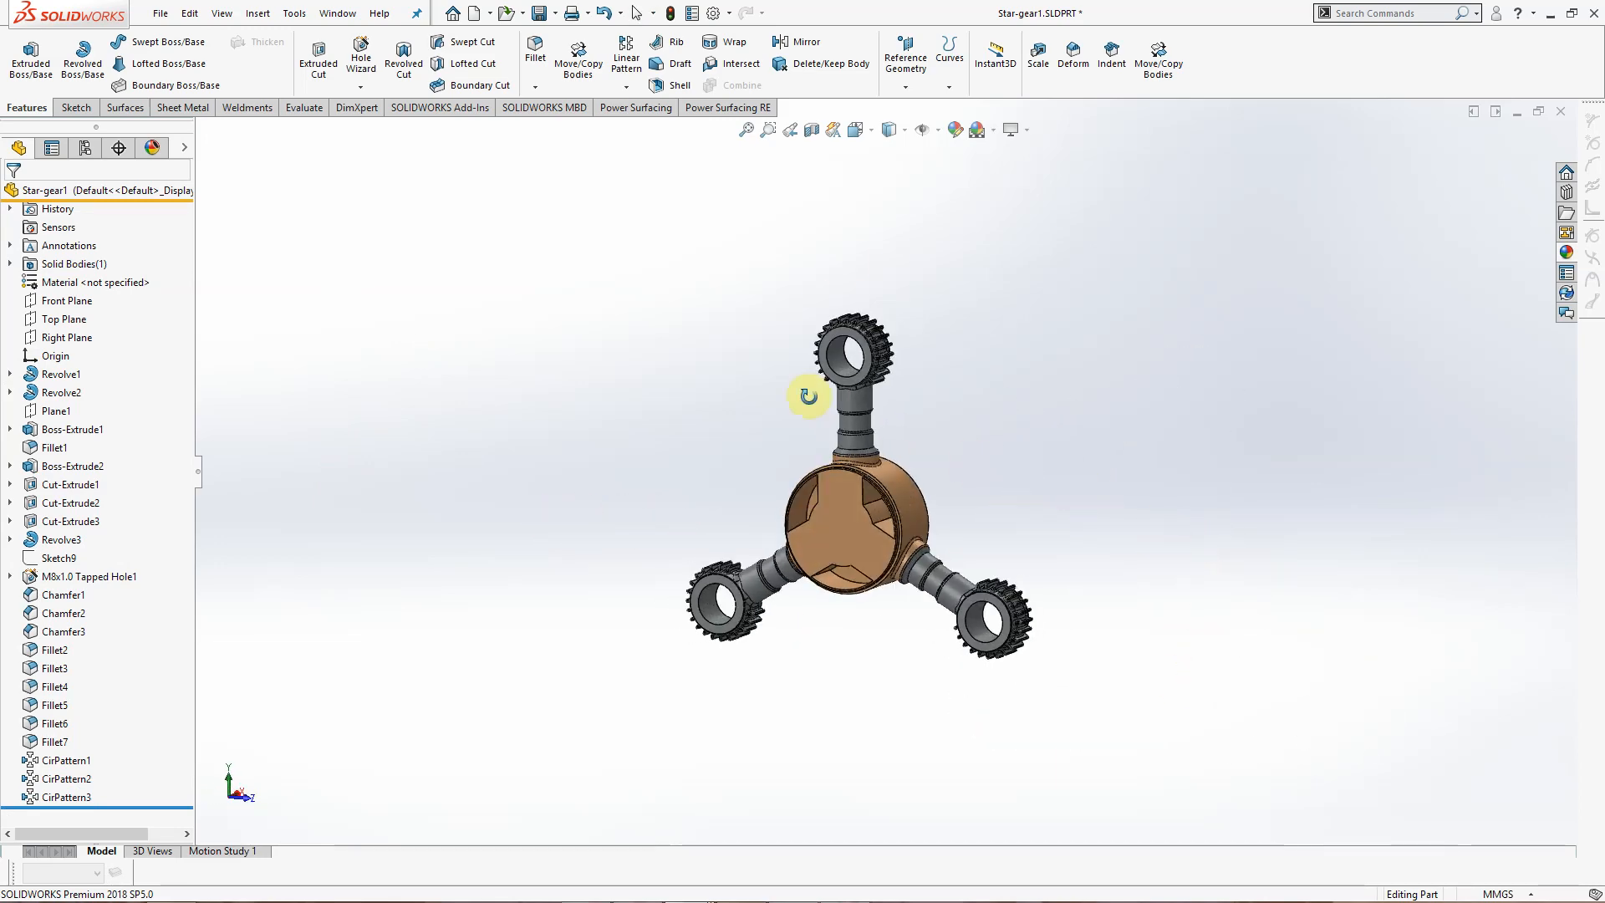
{"action": "left_click", "coordinate": [891, 171]}
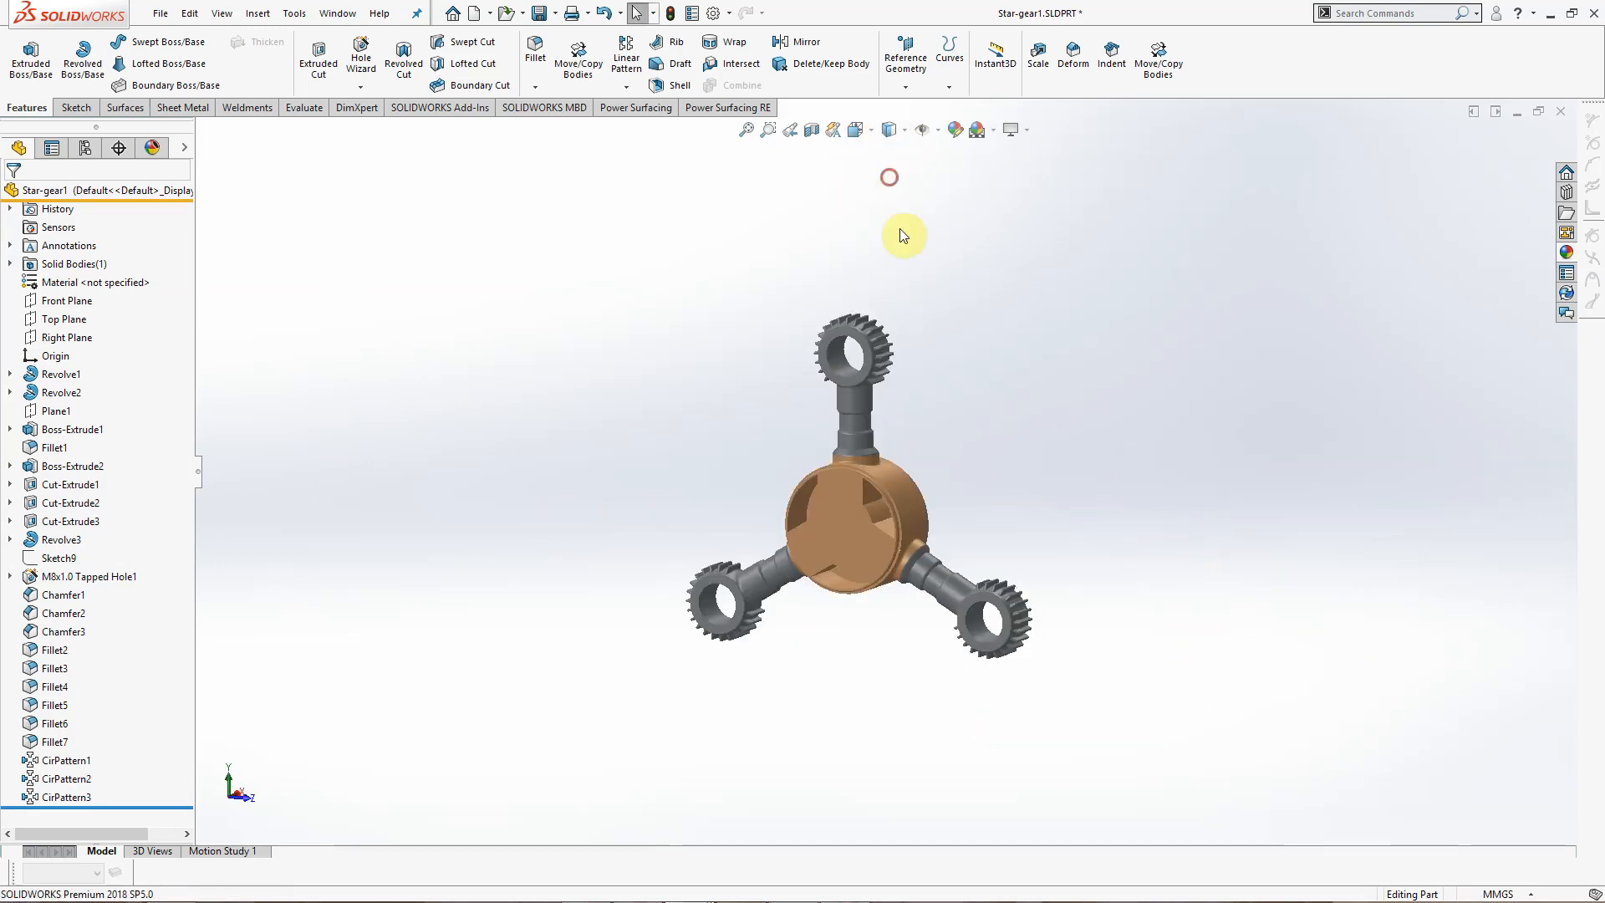
{"action": "mouse_move", "coordinate": [906, 237]}
{"action": "middle_mouse_down"}
{"action": "mouse_move", "coordinate": [957, 444]}
{"action": "mouse_move", "coordinate": [1180, 477]}
{"action": "mouse_move", "coordinate": [958, 489]}
{"action": "mouse_move", "coordinate": [953, 473]}
{"action": "mouse_move", "coordinate": [1018, 466]}
{"action": "mouse_move", "coordinate": [814, 535]}
{"action": "mouse_move", "coordinate": [549, 563]}
{"action": "mouse_move", "coordinate": [906, 537]}
{"action": "mouse_move", "coordinate": [914, 566]}
{"action": "mouse_move", "coordinate": [945, 560]}
{"action": "middle_mouse_up"}
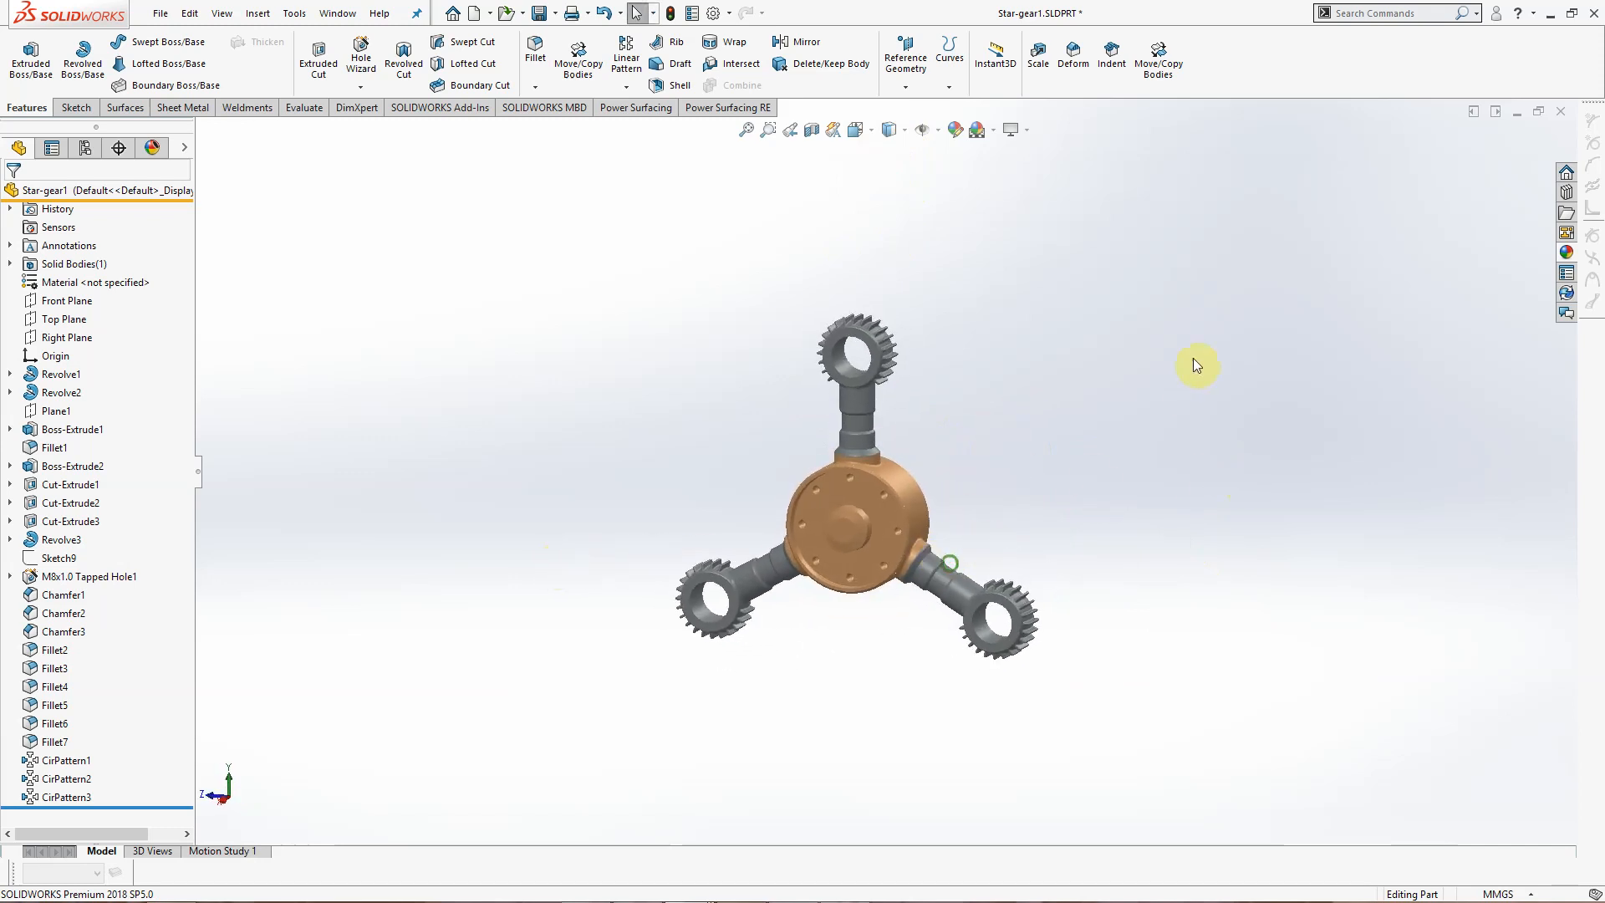
Step: Close the Star-gear1 part and open the Gear-Cap component from the Carterpillar assembly as its own part
{"action": "left_click", "coordinate": [1561, 115]}
{"action": "left_click", "coordinate": [760, 460]}
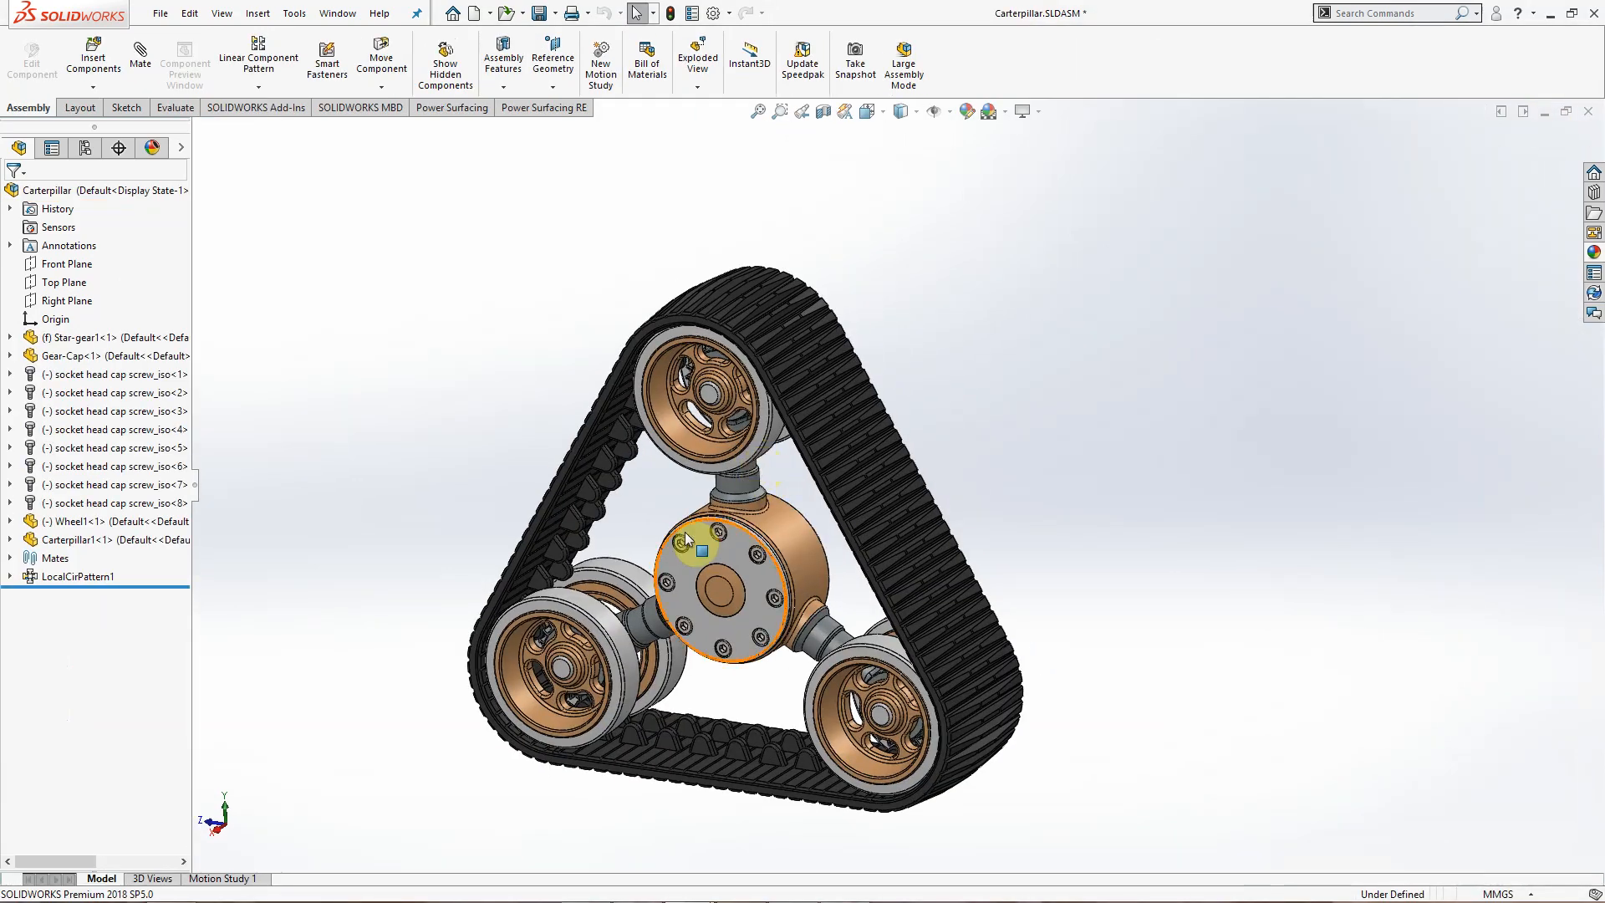
{"action": "left_click", "coordinate": [83, 357]}
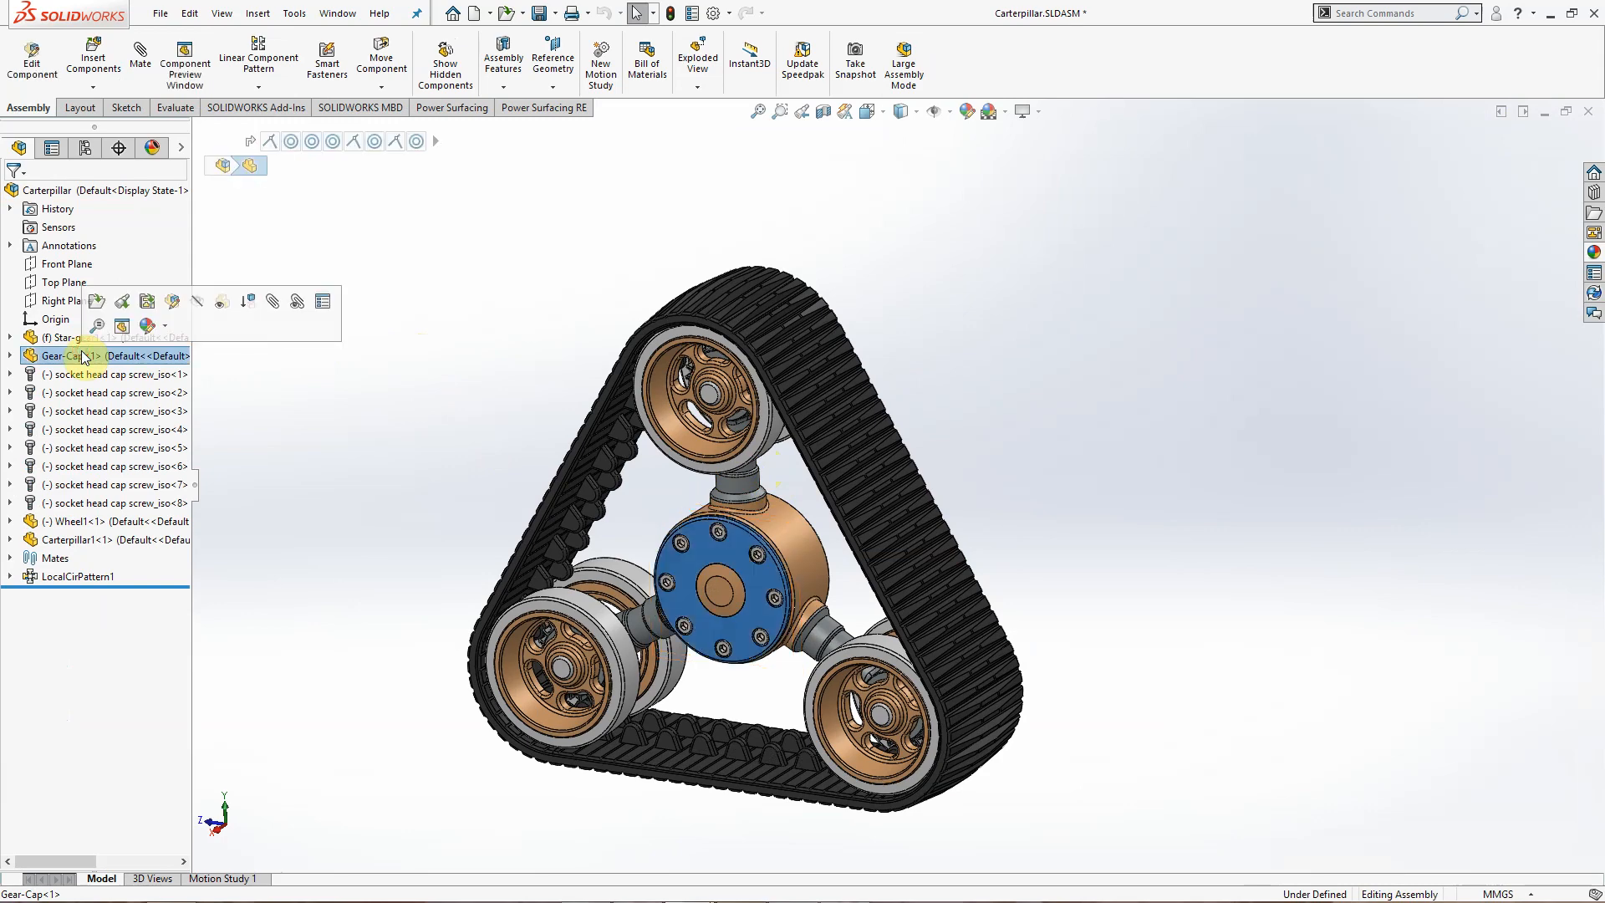
{"action": "left_click", "coordinate": [97, 303]}
{"action": "middle_click_drag", "start_coordinate": [805, 404], "coordinate": [350, 449]}
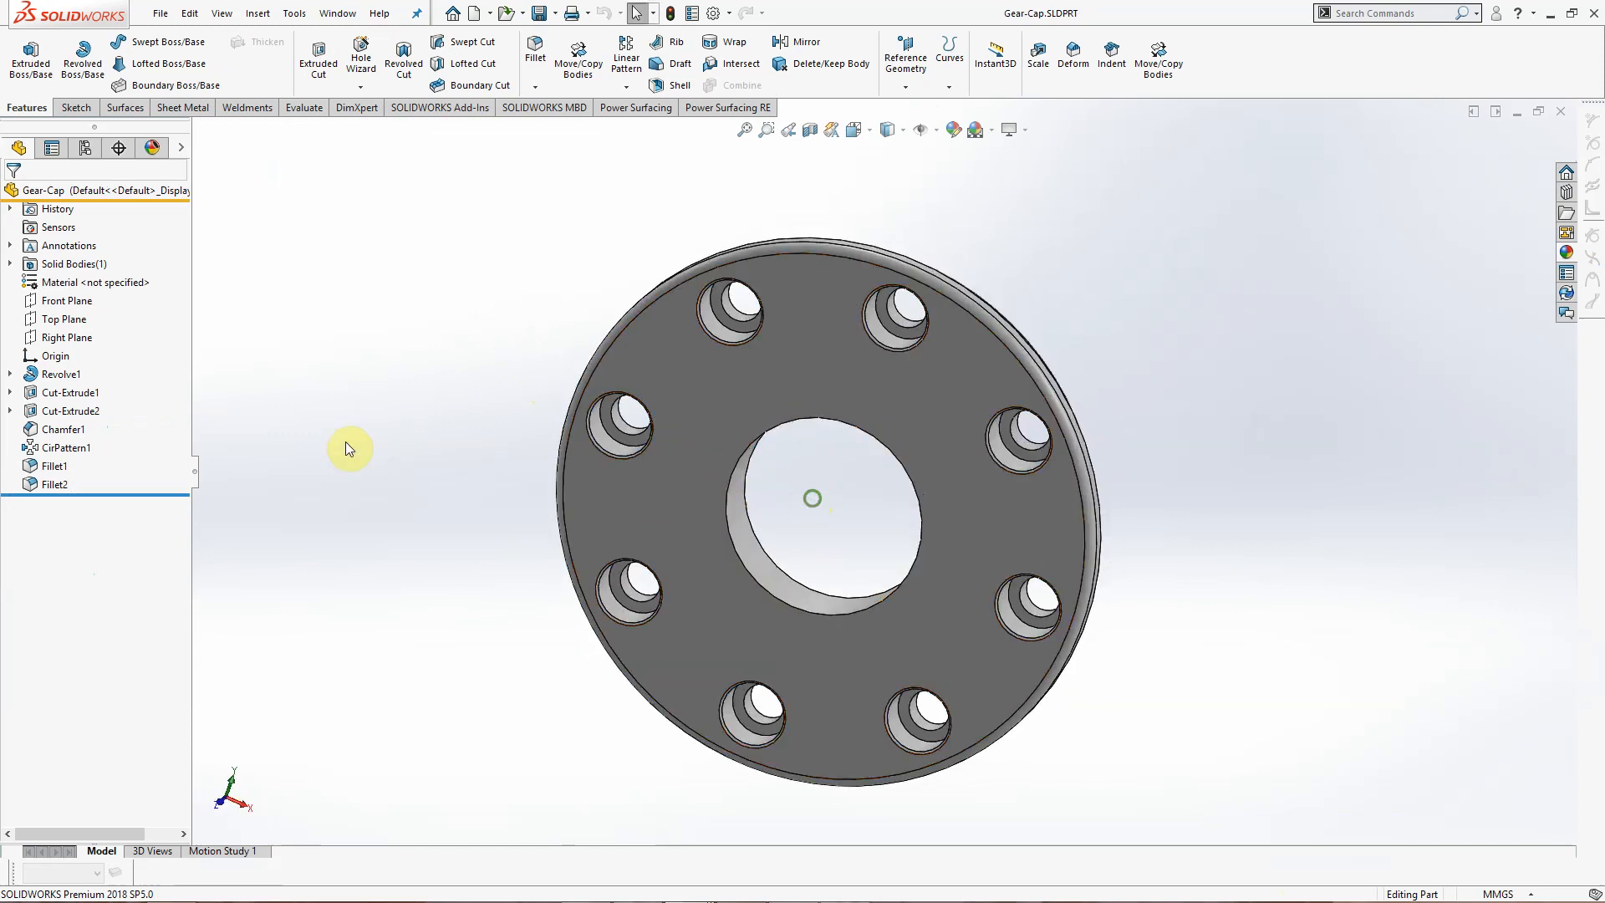
Step: Roll the Gear-Cap part back to just after Revolve1, examine the plane of its Sketch1, and cancel the plane definition
{"action": "left_click_drag", "start_coordinate": [115, 493], "coordinate": [109, 382]}
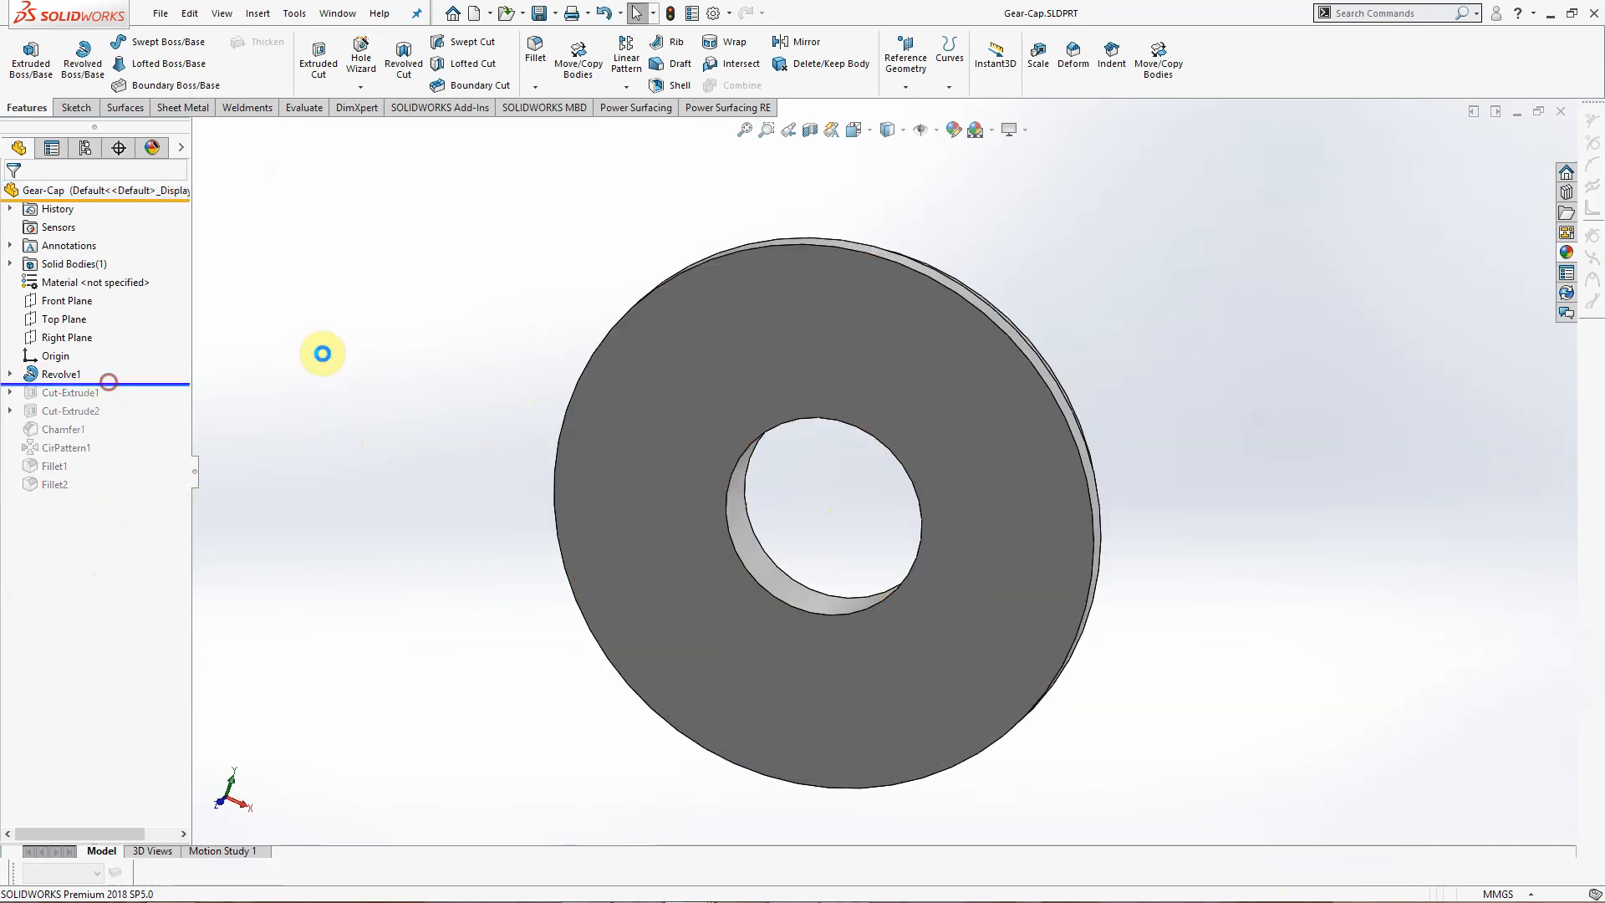
{"action": "left_click", "coordinate": [10, 374]}
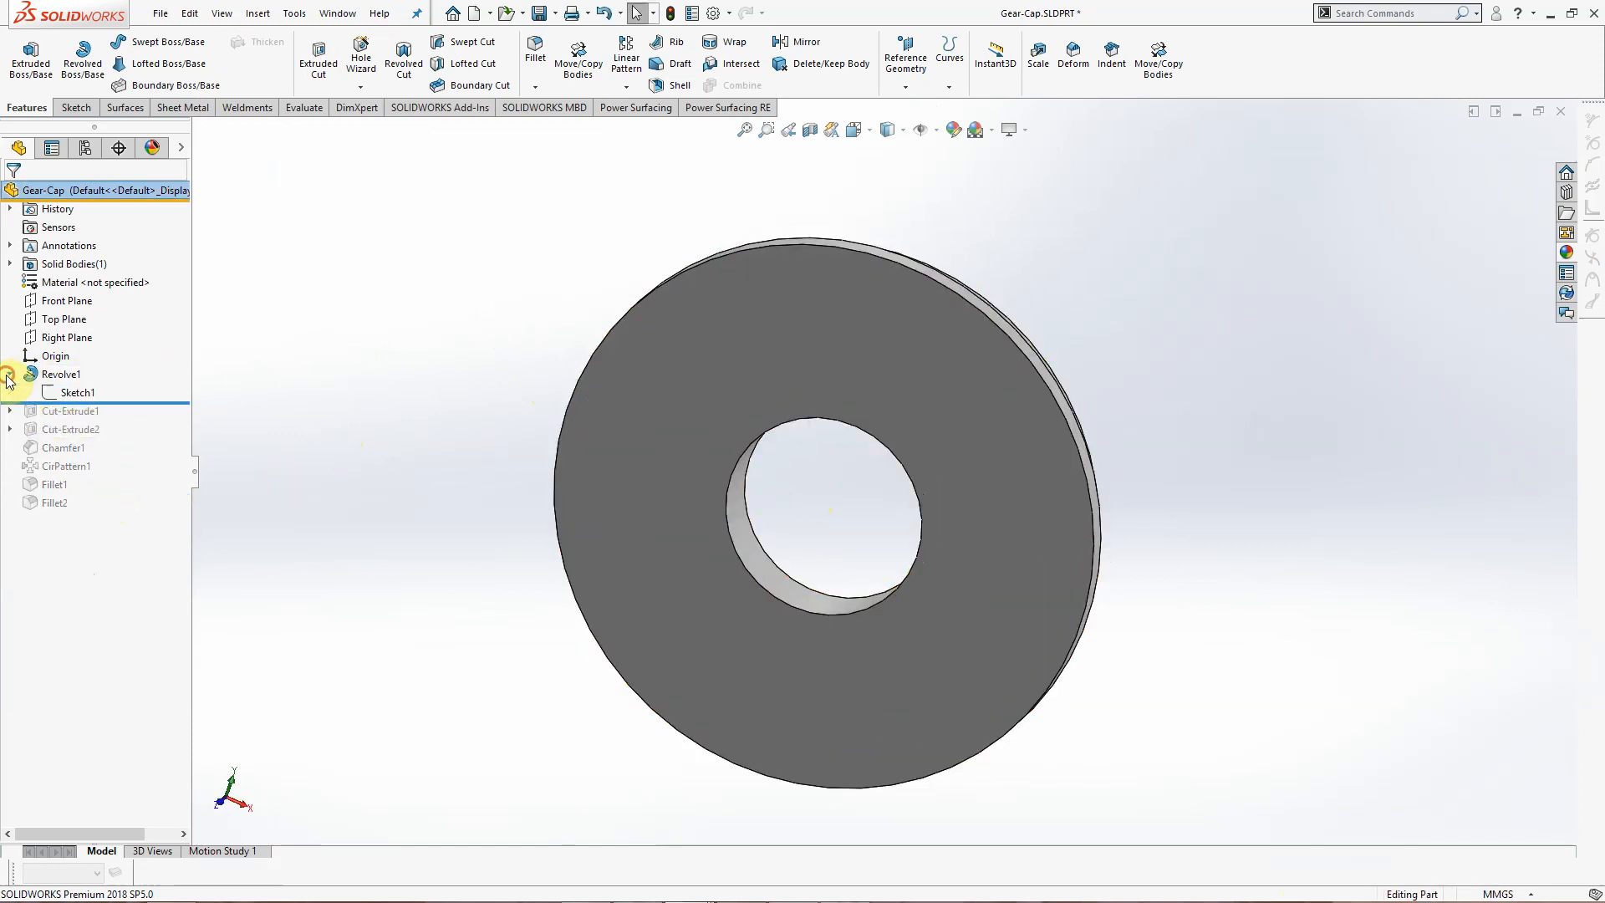
{"action": "left_click", "coordinate": [62, 392]}
{"action": "left_click", "coordinate": [122, 352]}
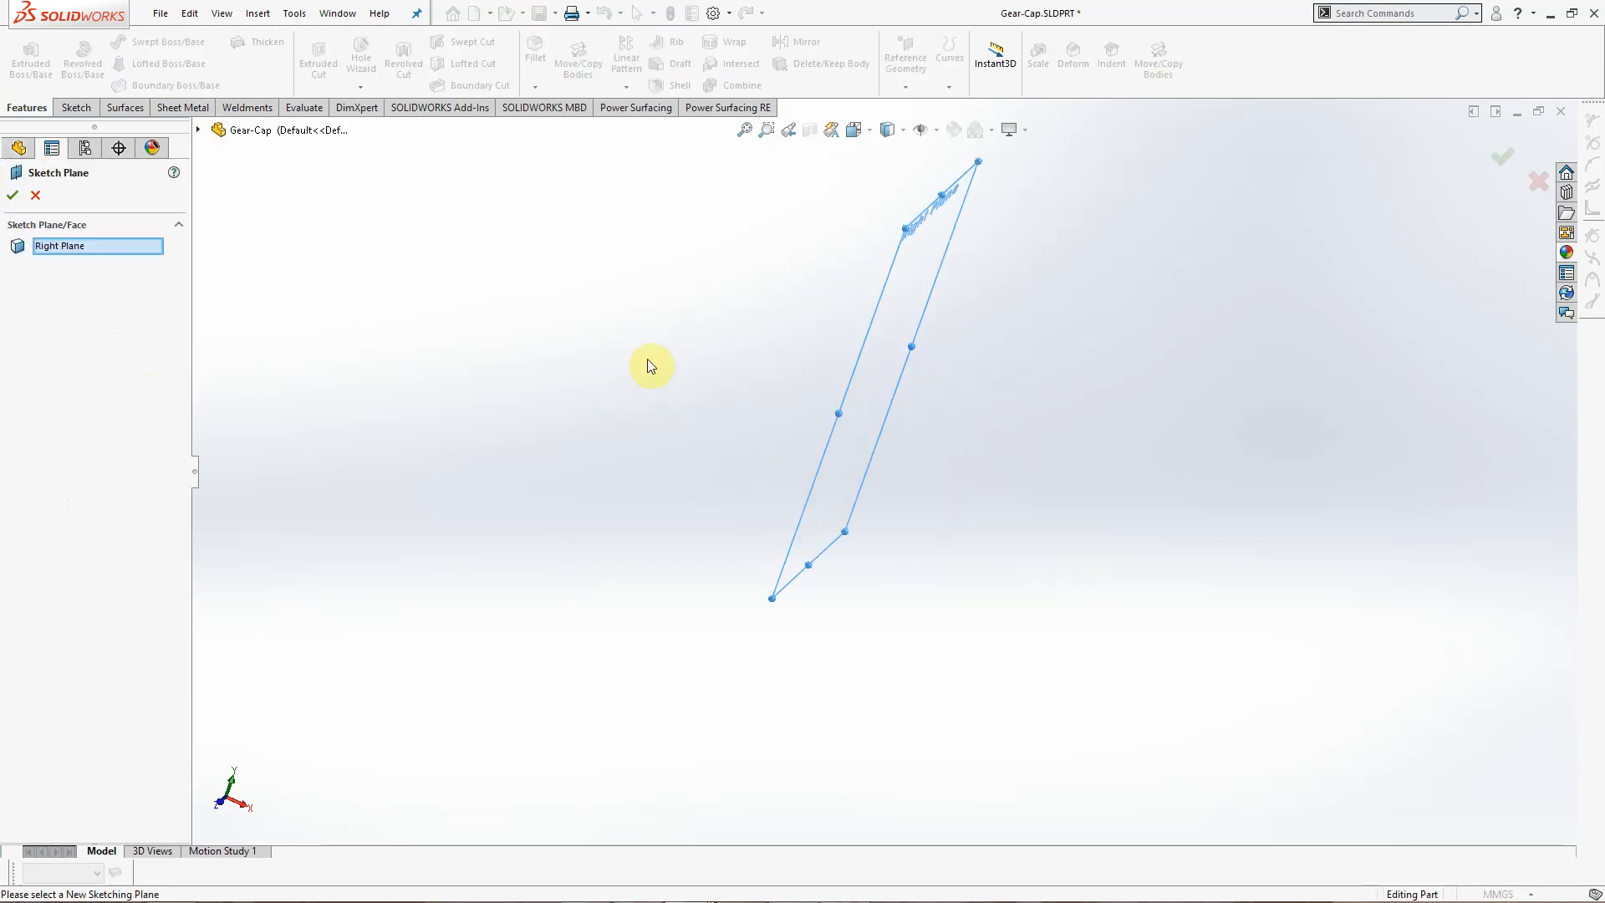
{"action": "mouse_move", "coordinate": [670, 373]}
{"action": "middle_mouse_down"}
{"action": "mouse_move", "coordinate": [842, 360]}
{"action": "mouse_move", "coordinate": [842, 393]}
{"action": "mouse_move", "coordinate": [619, 379]}
{"action": "middle_mouse_up"}
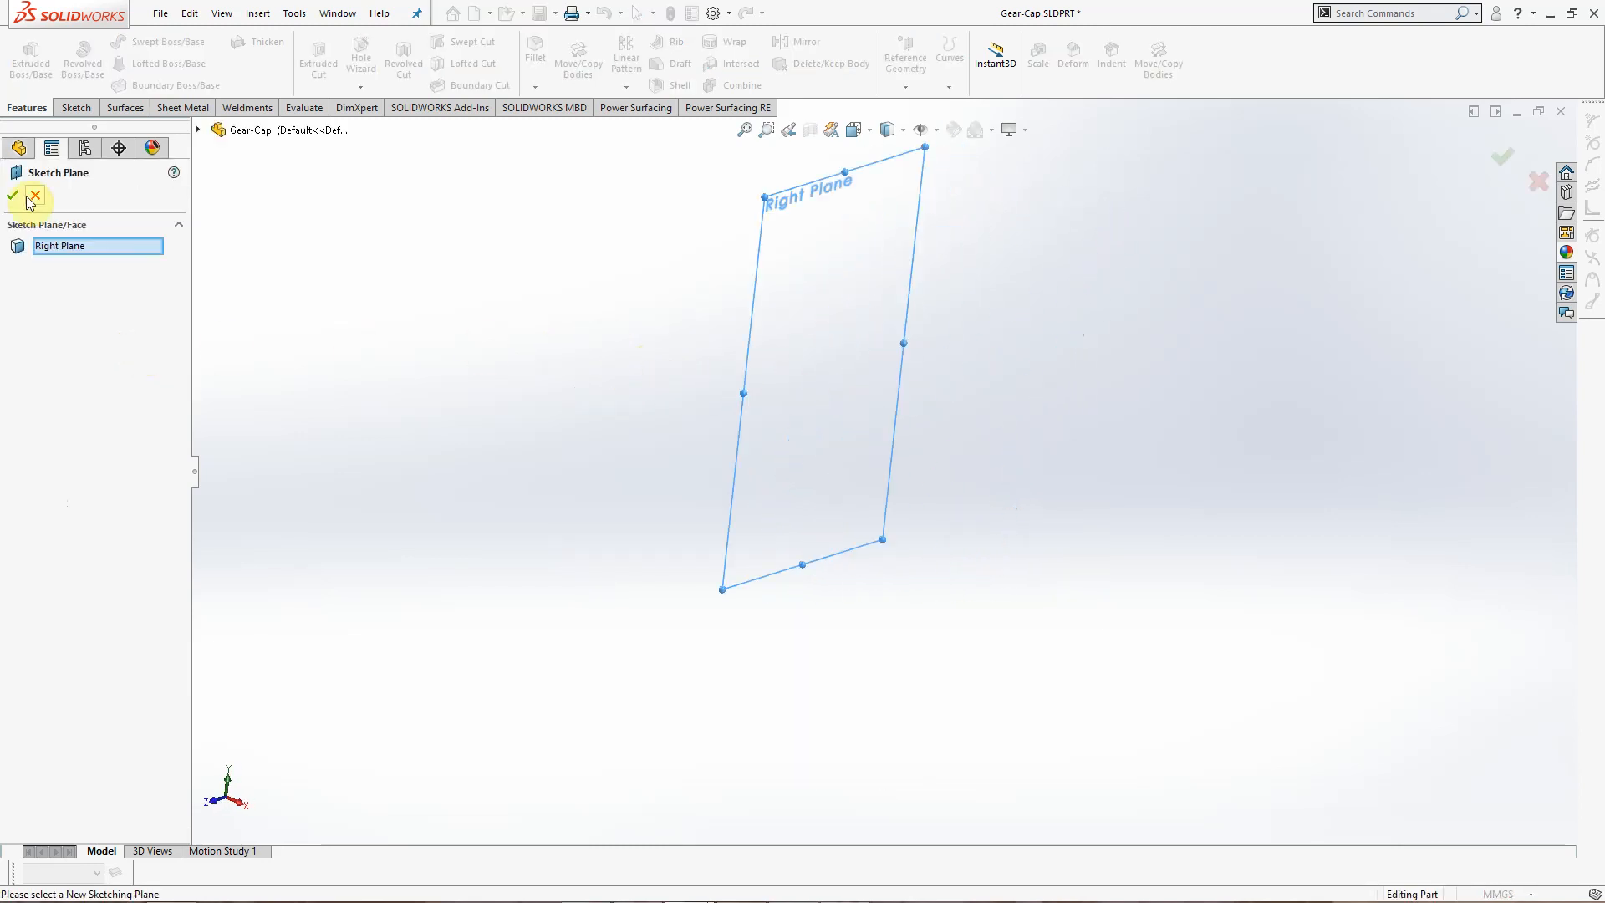
{"action": "left_click", "coordinate": [35, 195]}
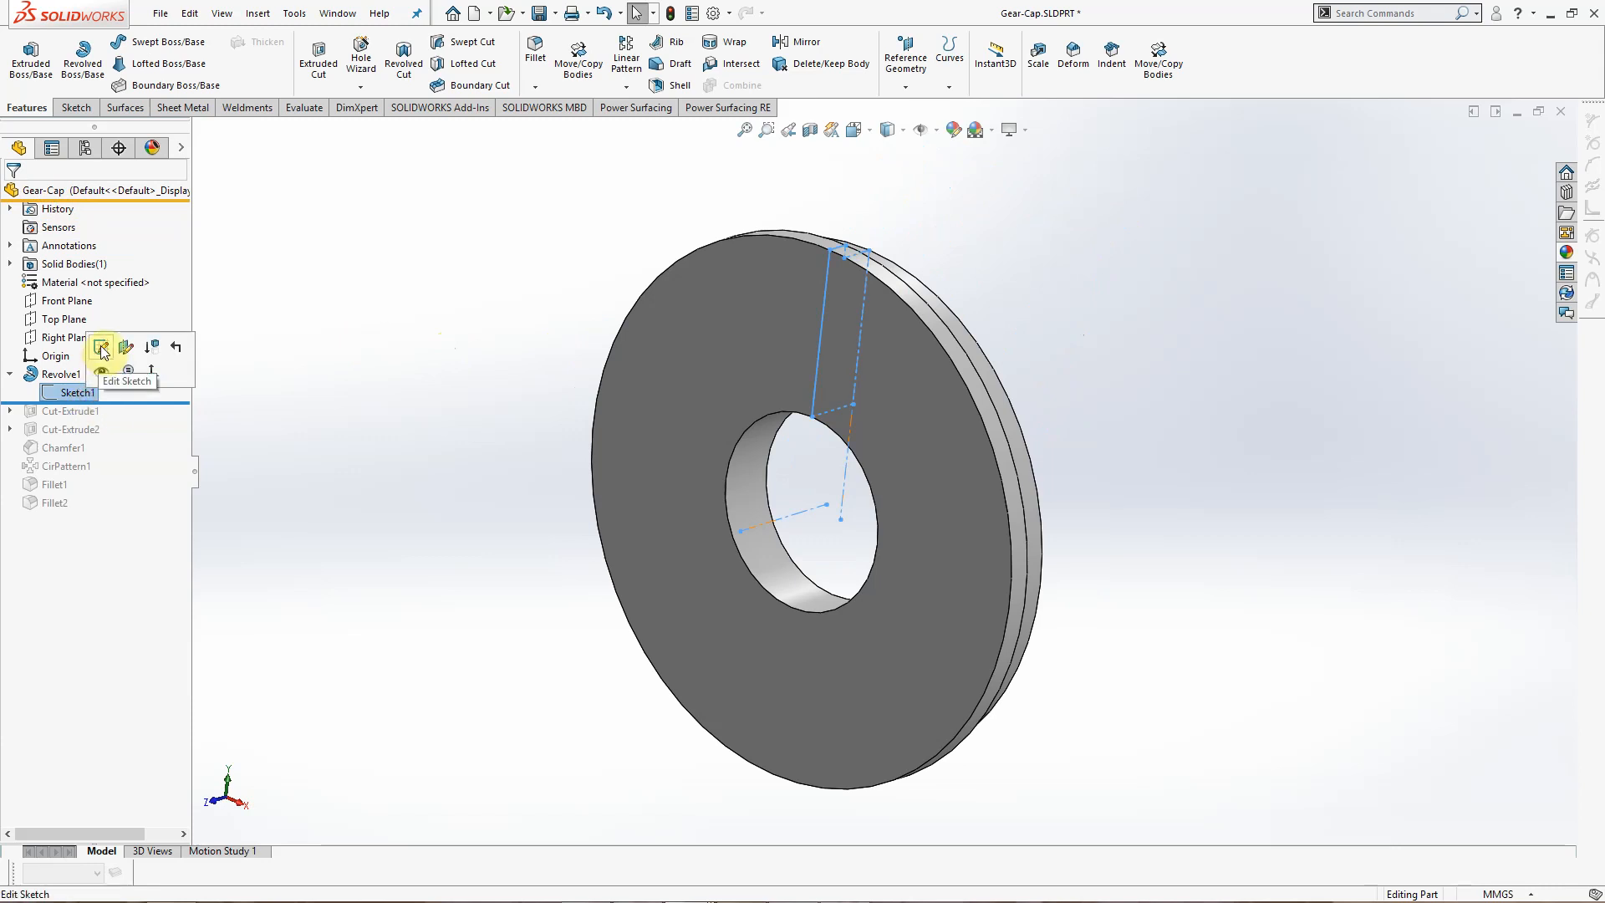
Step: Open Revolve1's Sketch1, examine the stepped cap profile and its dimensions, and exit the sketch
{"action": "left_click", "coordinate": [102, 348]}
{"action": "scroll", "coordinate": [769, 328], "scroll_direction": "down", "scroll_amount": 5}
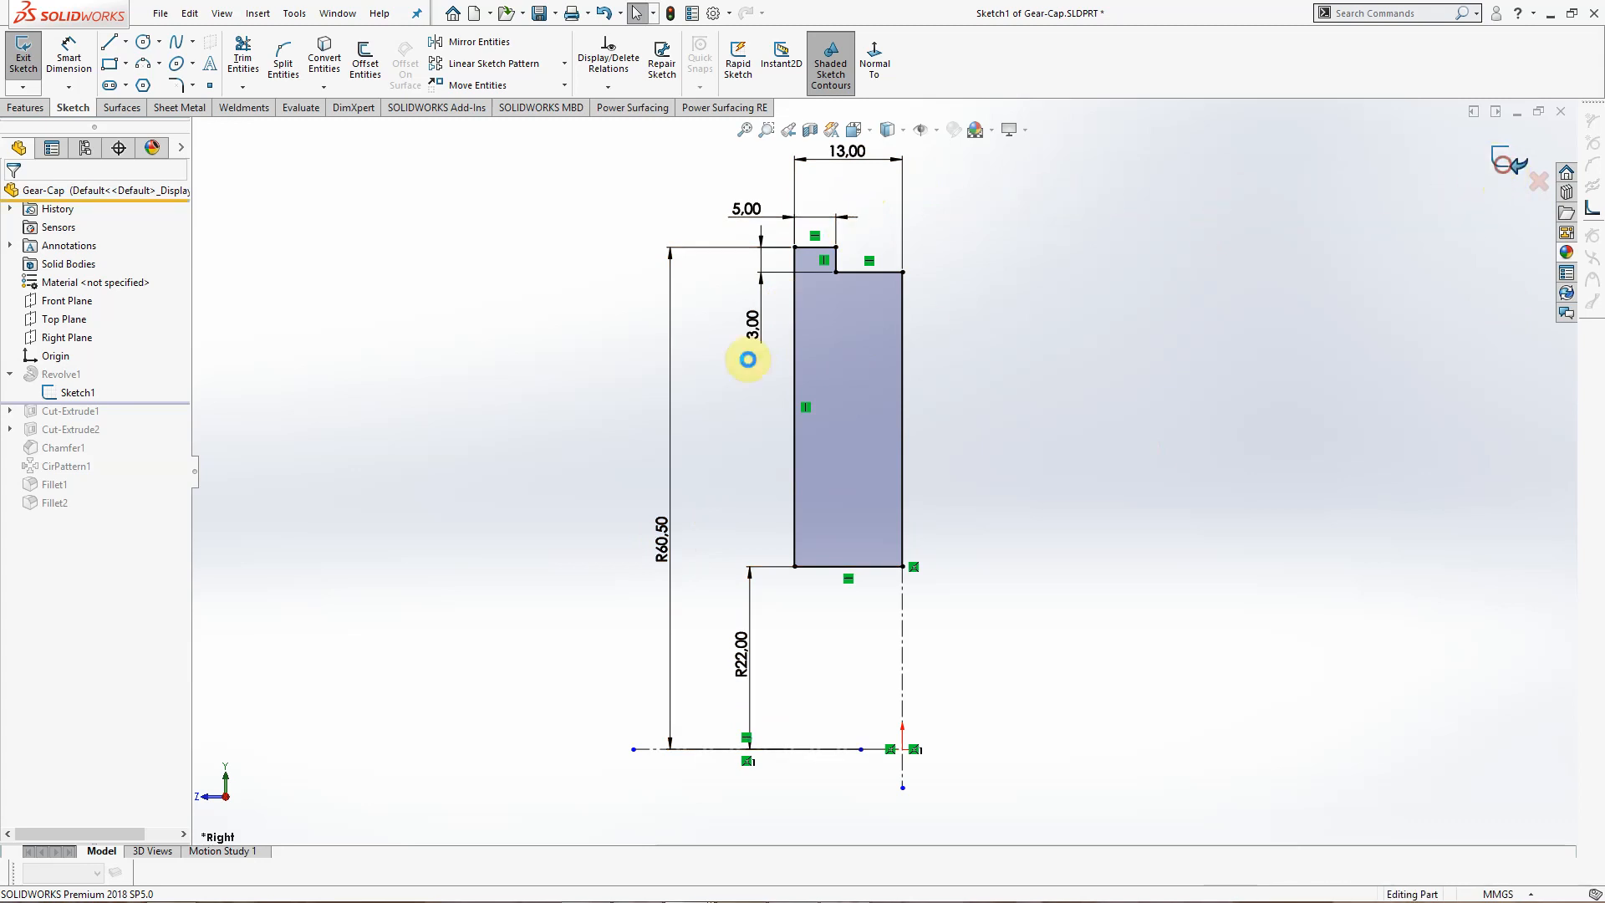
{"action": "scroll", "coordinate": [635, 642], "scroll_direction": "up", "scroll_amount": 5}
{"action": "middle_click_drag", "start_coordinate": [702, 596], "coordinate": [712, 606]}
{"action": "scroll", "coordinate": [712, 605], "scroll_direction": "up", "scroll_amount": 1}
{"action": "left_click", "coordinate": [457, 494]}
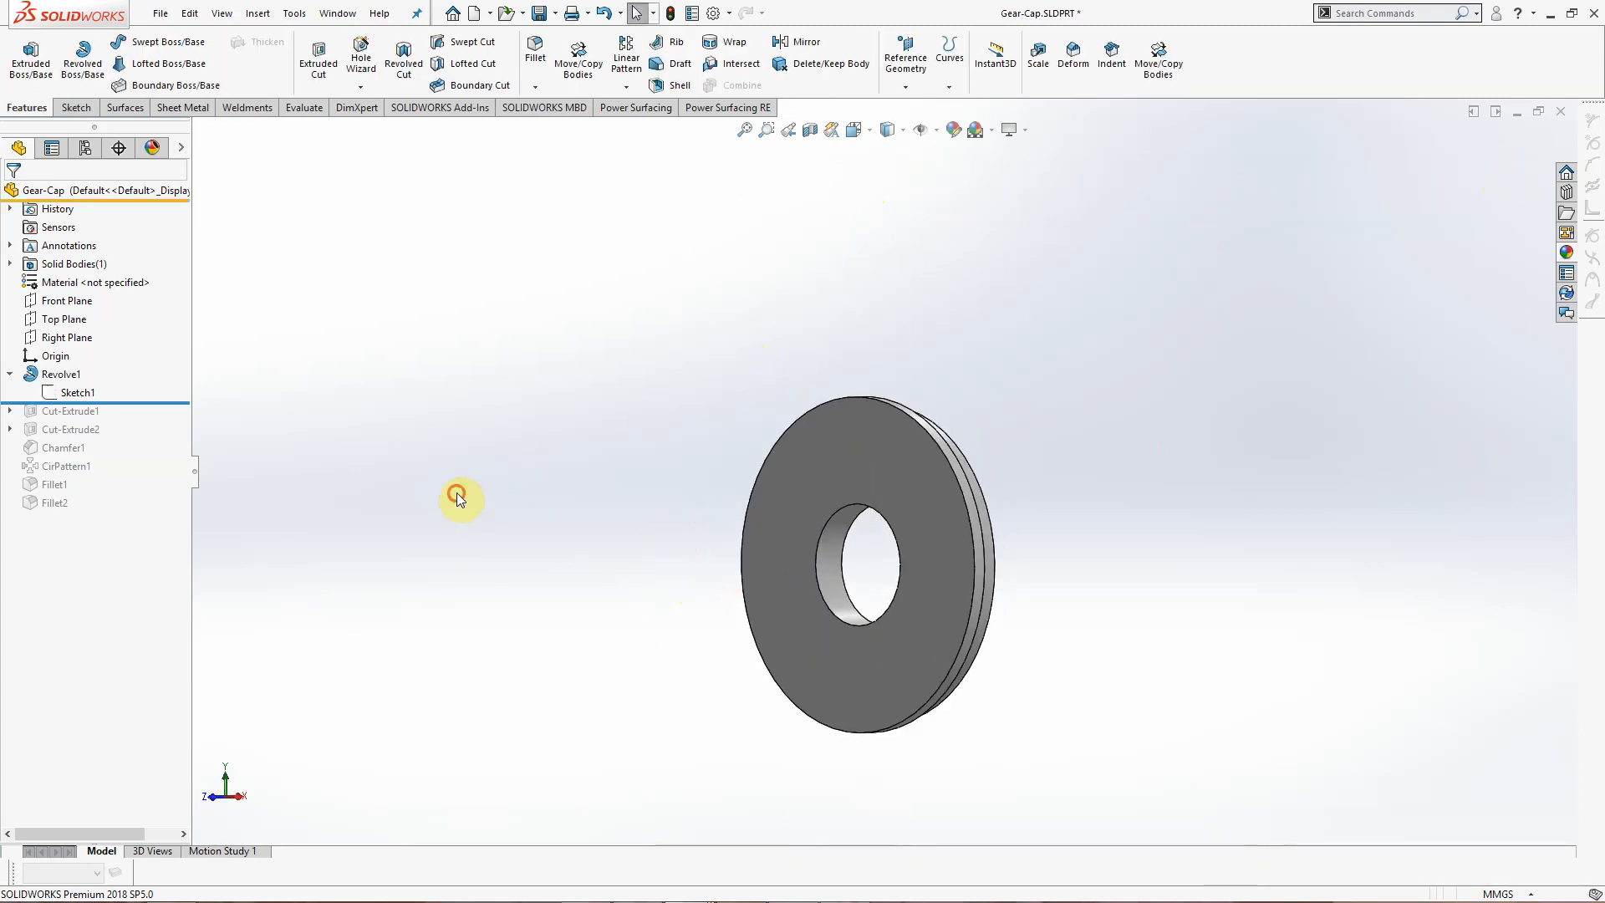
{"action": "left_click", "coordinate": [9, 375]}
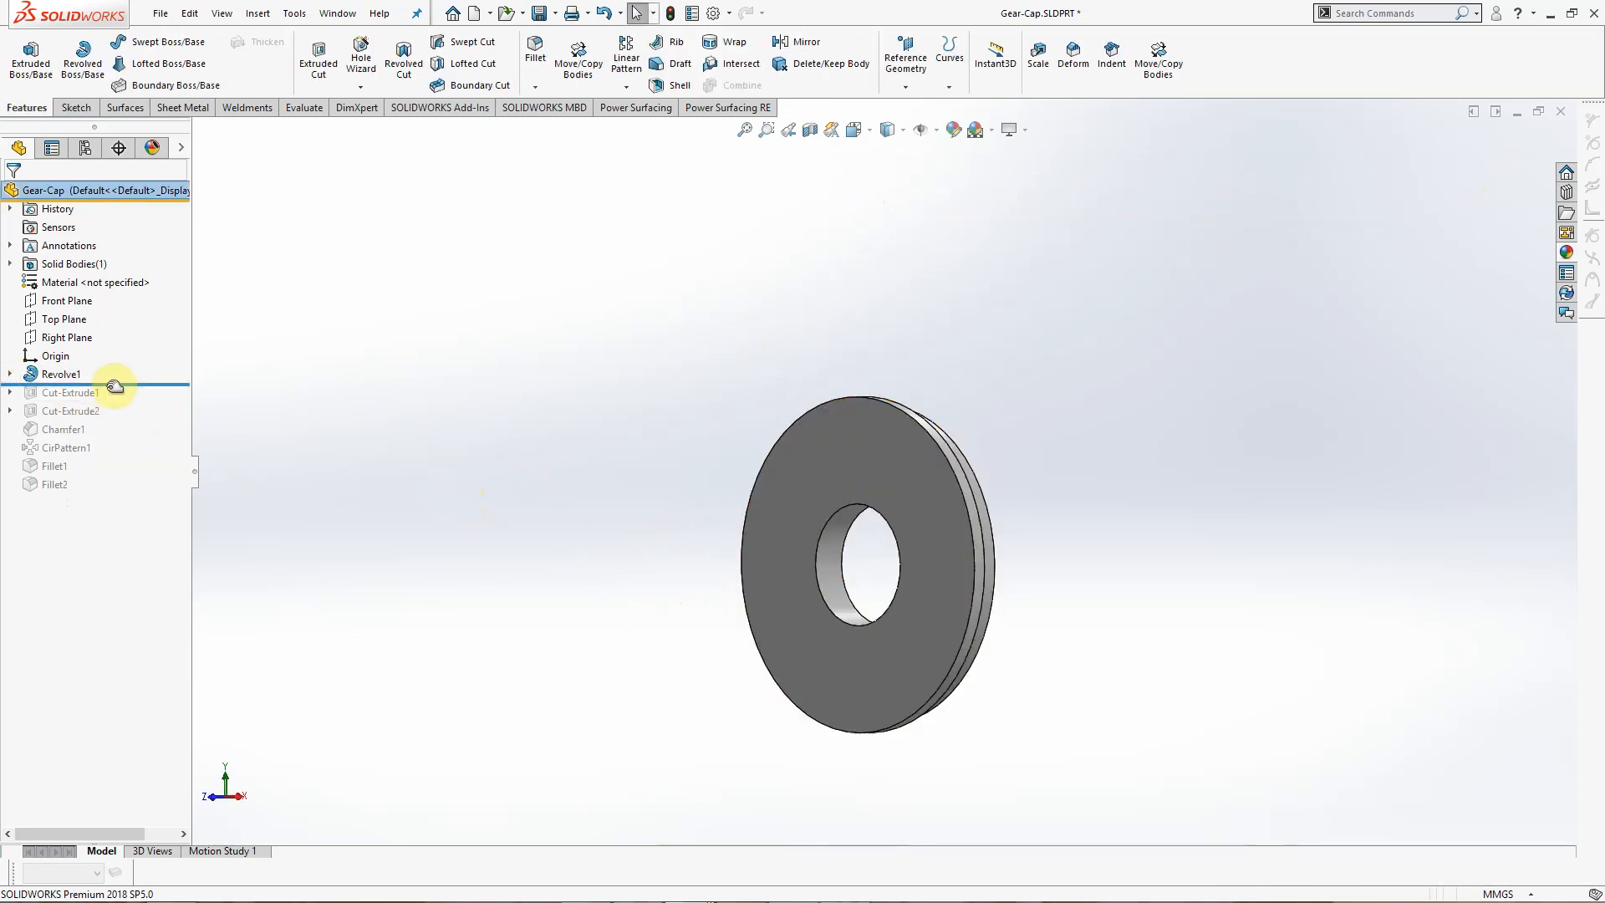
Step: Roll the part forward to include Cut-Extrude1, examine the face its Sketch2 lies on, and cancel the plane definition
{"action": "left_click_drag", "start_coordinate": [131, 388], "coordinate": [124, 396]}
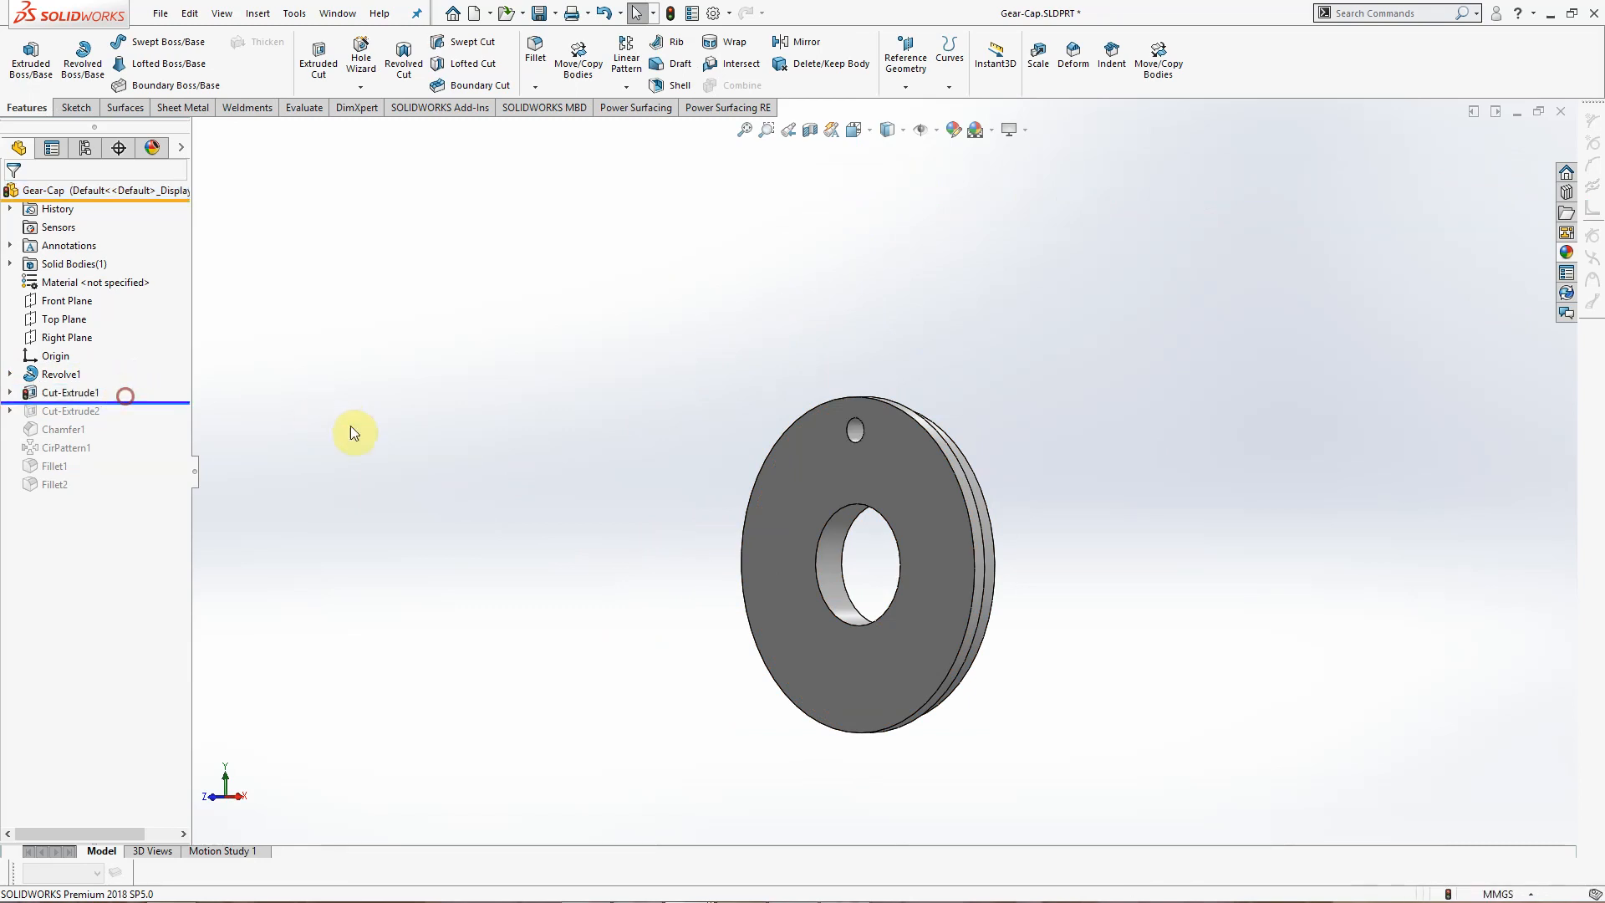
{"action": "middle_click_drag", "start_coordinate": [424, 428], "coordinate": [442, 448]}
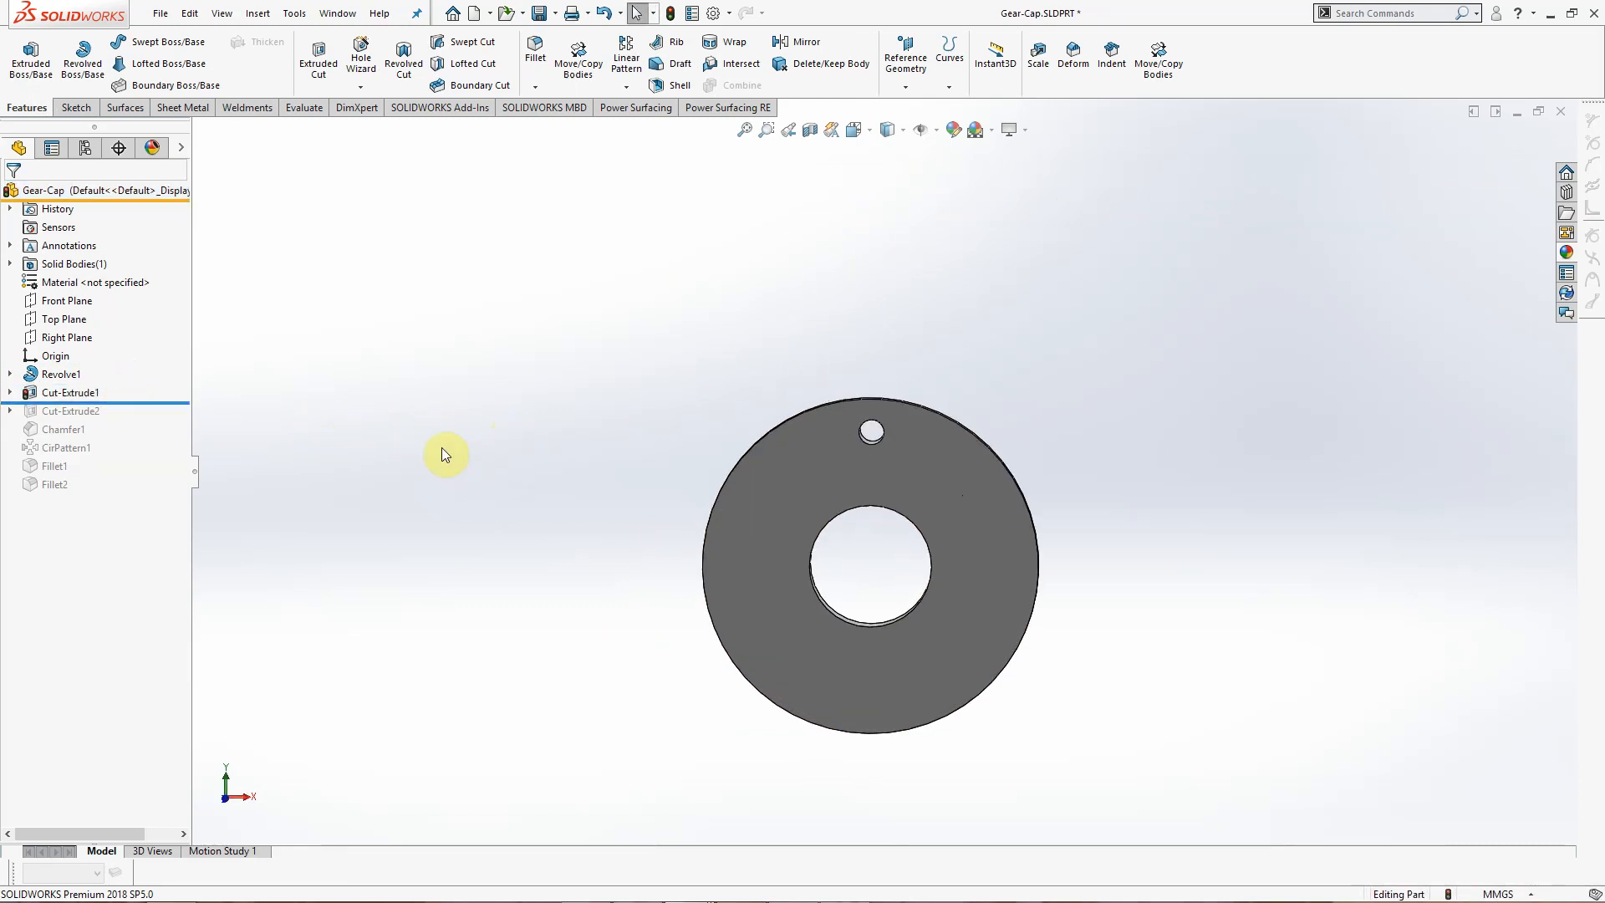
{"action": "left_click", "coordinate": [9, 392]}
{"action": "left_click", "coordinate": [79, 411]}
{"action": "left_click", "coordinate": [115, 361]}
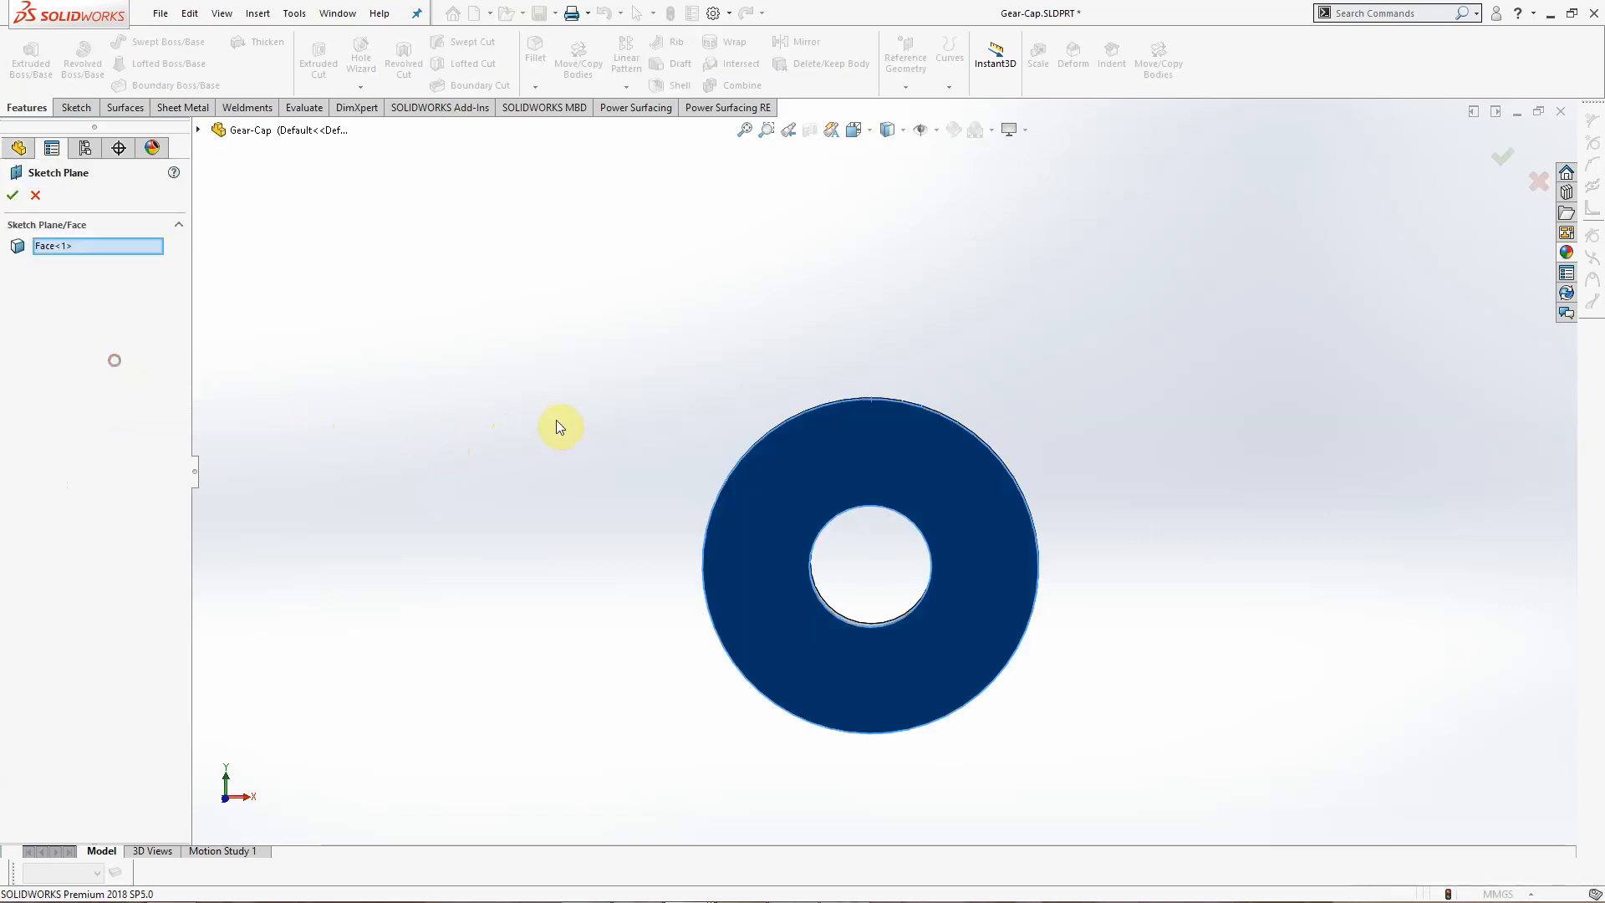
{"action": "middle_click_drag", "start_coordinate": [585, 491], "coordinate": [530, 489]}
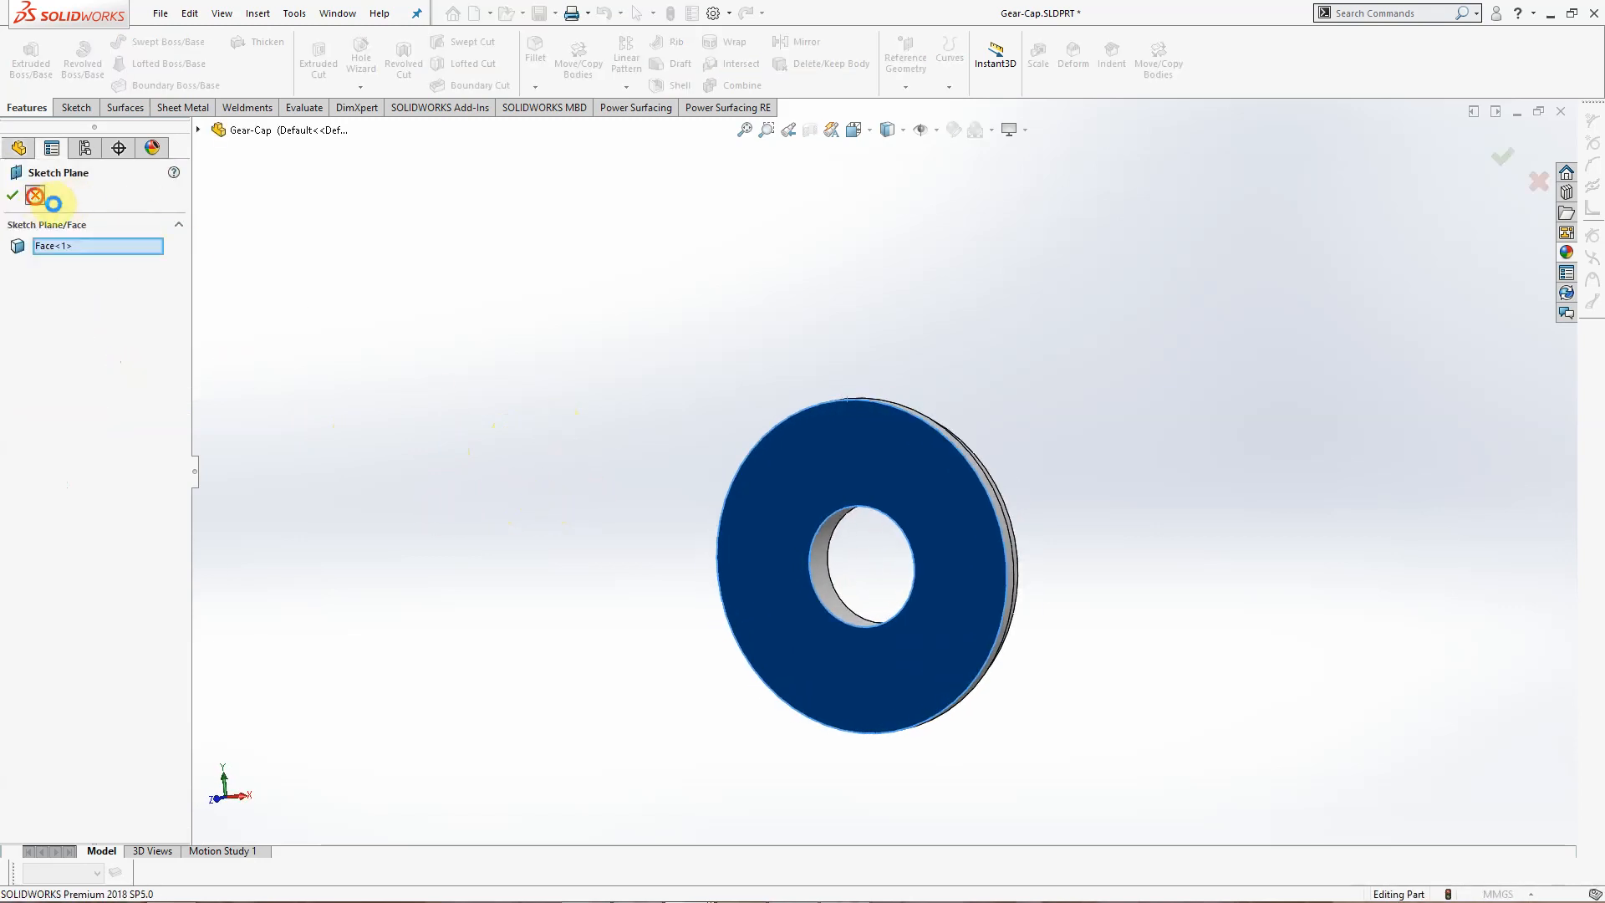
{"action": "left_click", "coordinate": [37, 198]}
Step: Open Cut-Extrude1's Sketch2, reposition the diameter dimensions of the pitch circle and the hole for readability, and exit the sketch
{"action": "left_click", "coordinate": [75, 412]}
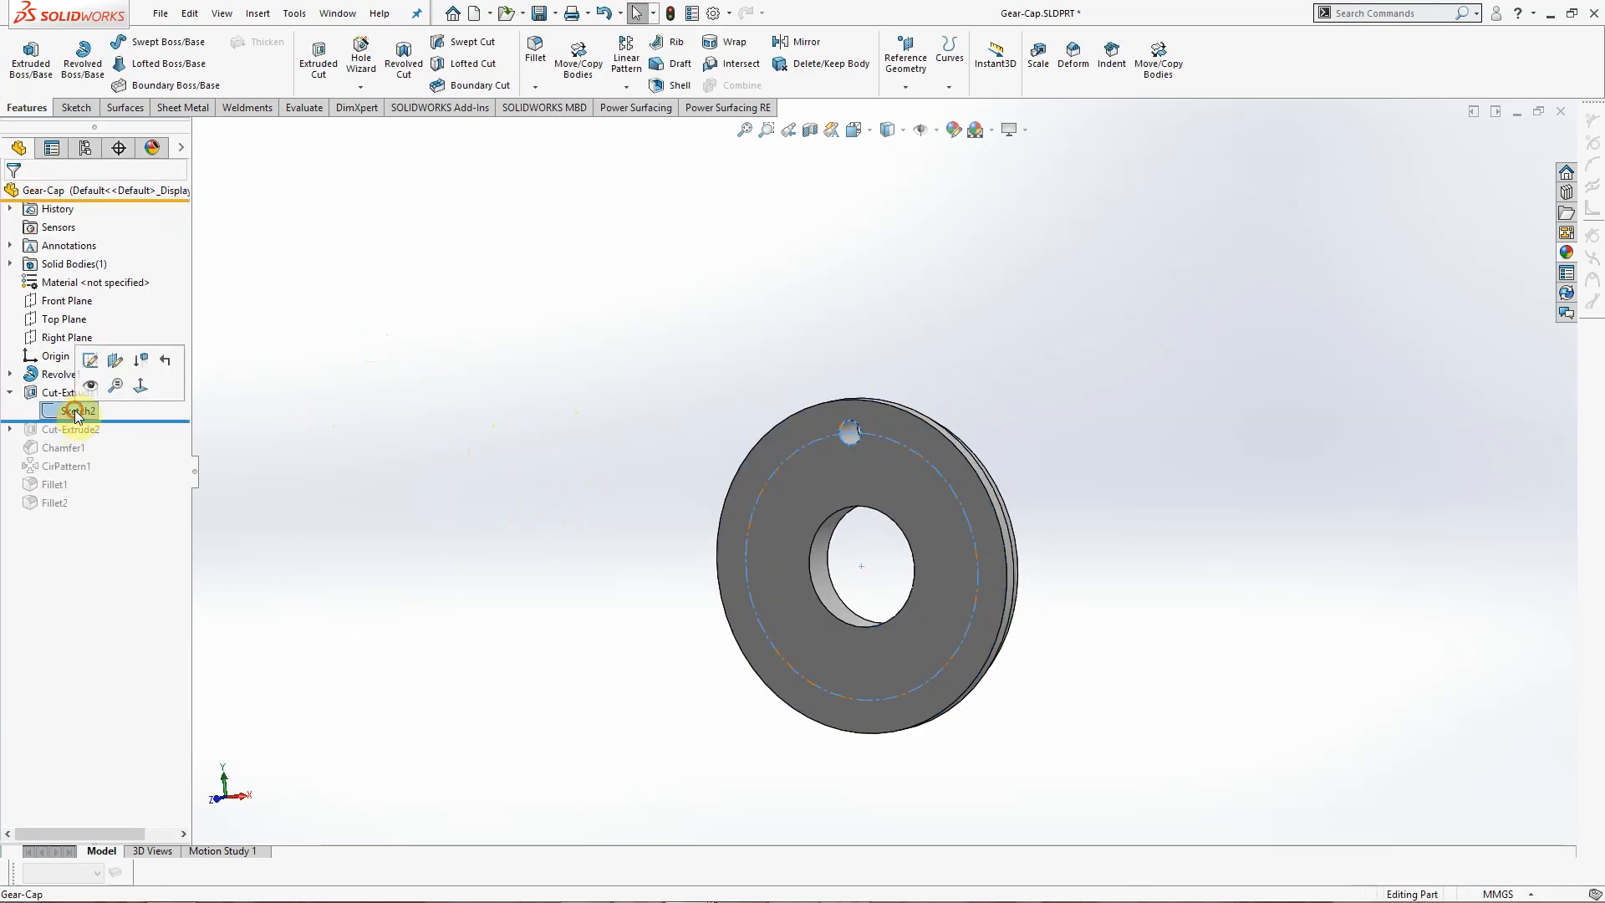
{"action": "left_click", "coordinate": [89, 366]}
{"action": "scroll", "coordinate": [968, 430], "scroll_direction": "down", "scroll_amount": 5}
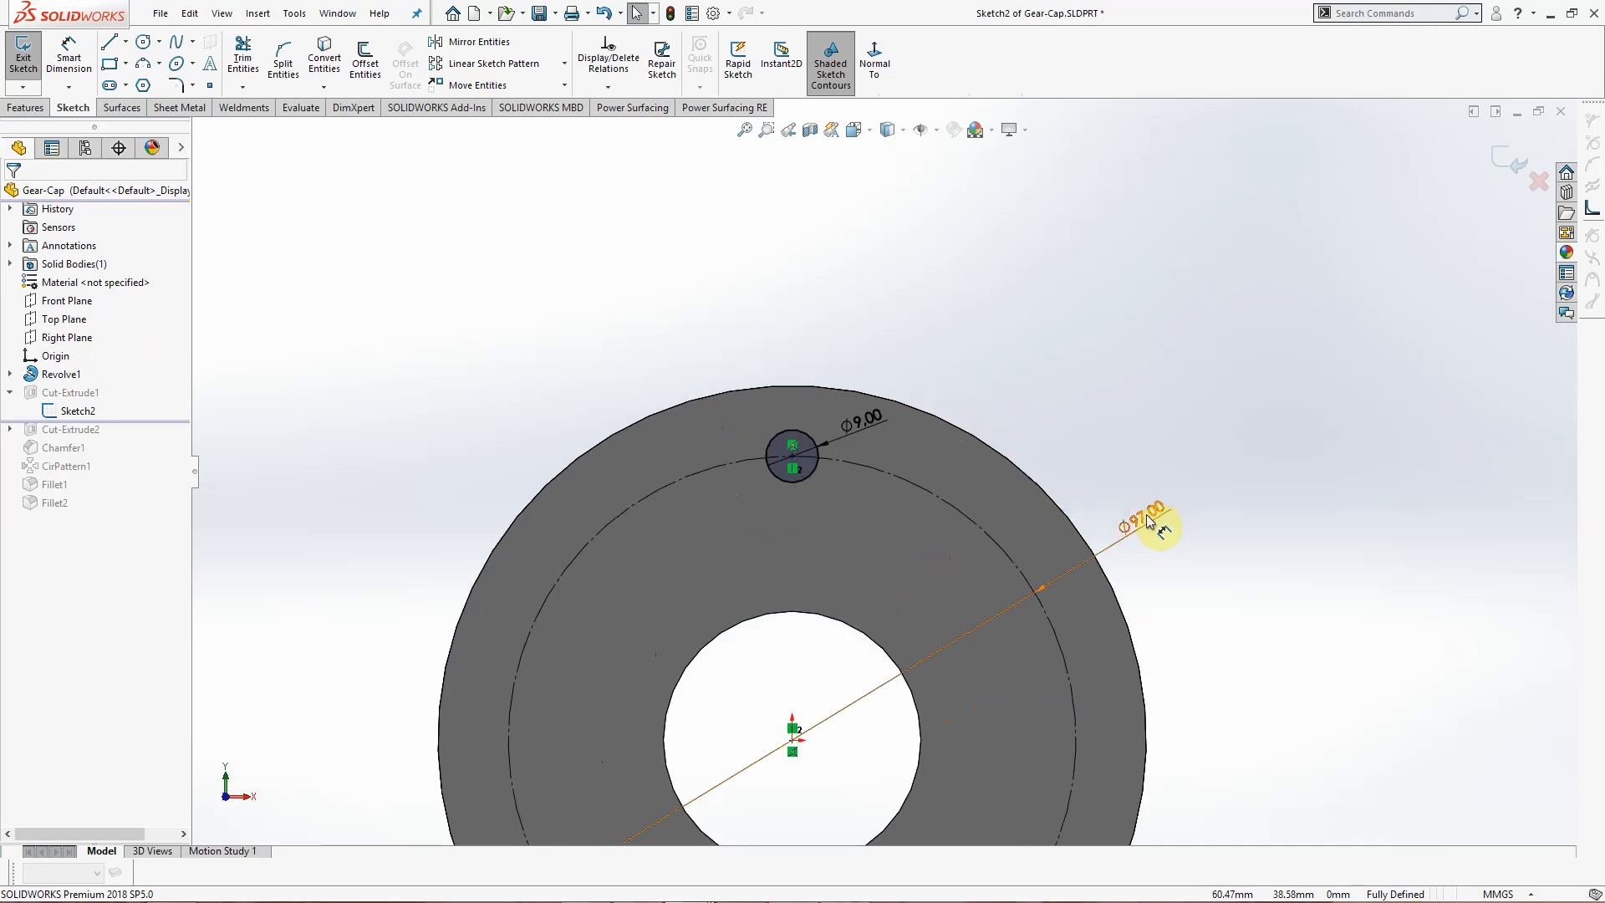
{"action": "left_click_drag", "start_coordinate": [1147, 521], "coordinate": [1103, 461]}
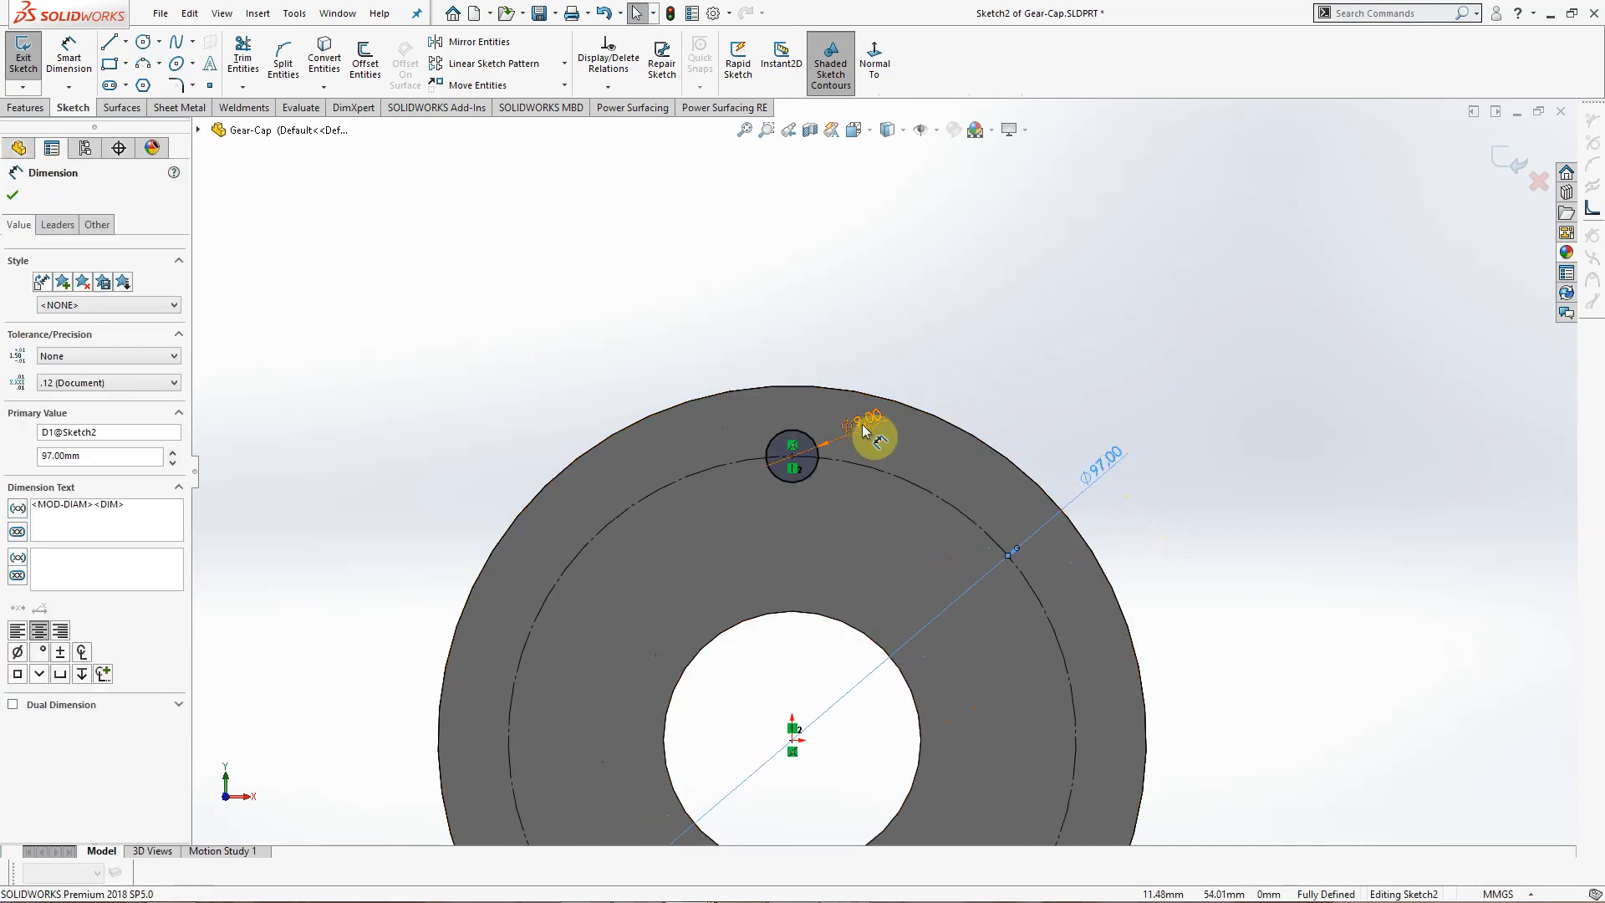
{"action": "left_click_drag", "start_coordinate": [866, 422], "coordinate": [920, 361]}
{"action": "left_click", "coordinate": [1138, 351]}
{"action": "scroll", "coordinate": [1132, 412], "scroll_direction": "up", "scroll_amount": 4}
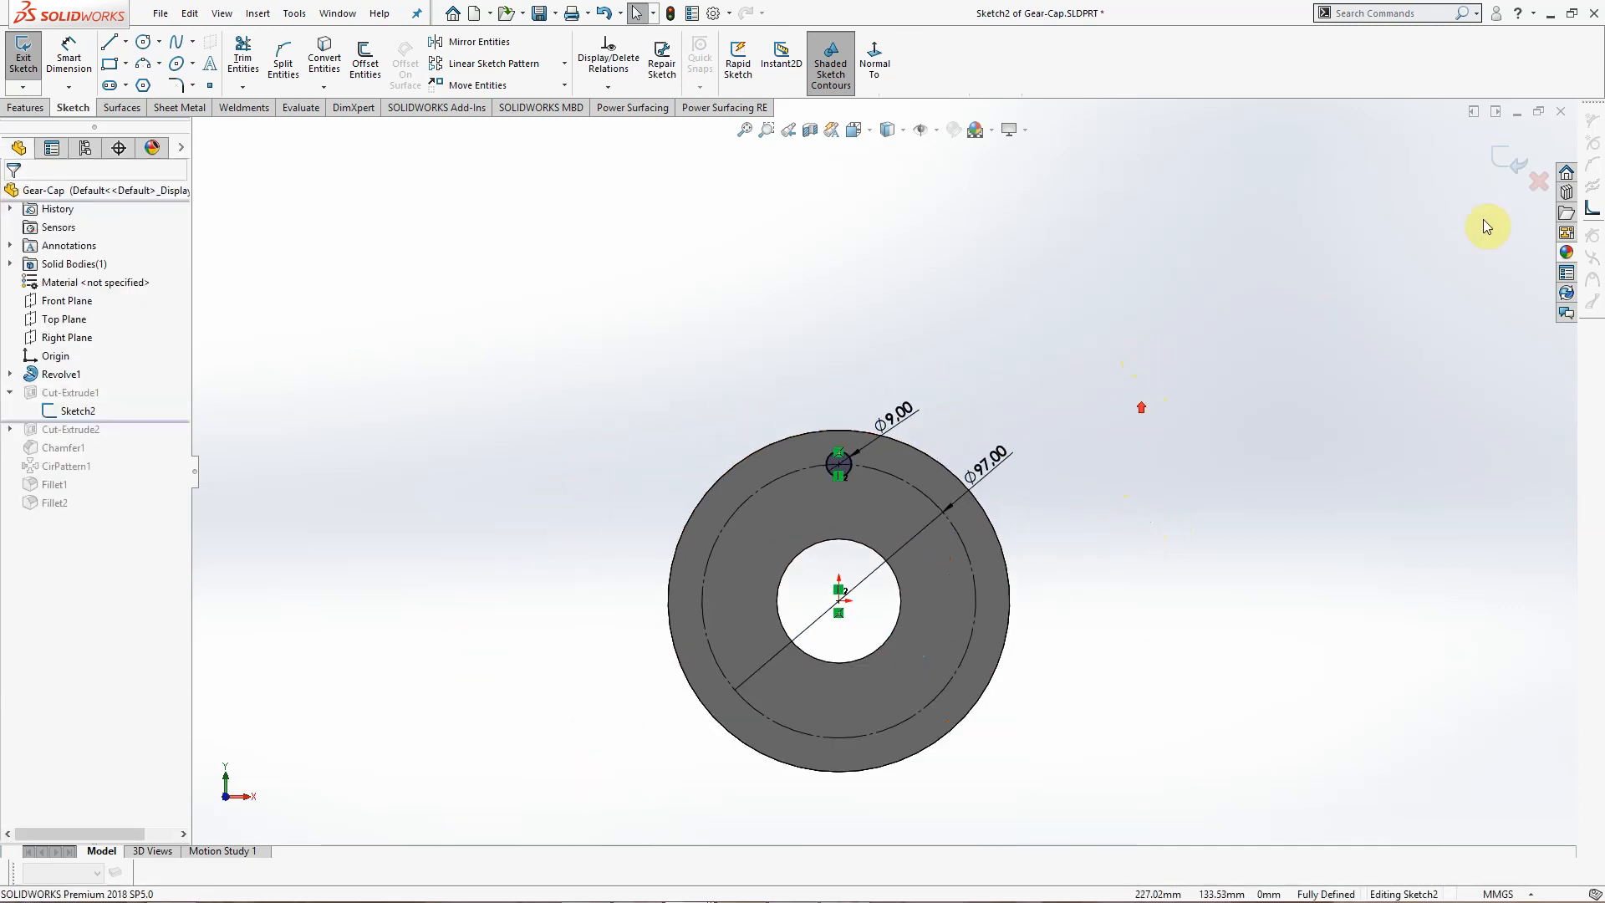
{"action": "left_click", "coordinate": [1517, 159]}
{"action": "mouse_move", "coordinate": [744, 418]}
{"action": "middle_mouse_down"}
{"action": "mouse_move", "coordinate": [850, 484]}
{"action": "mouse_move", "coordinate": [884, 539]}
{"action": "middle_mouse_up"}
{"action": "left_click", "coordinate": [479, 553]}
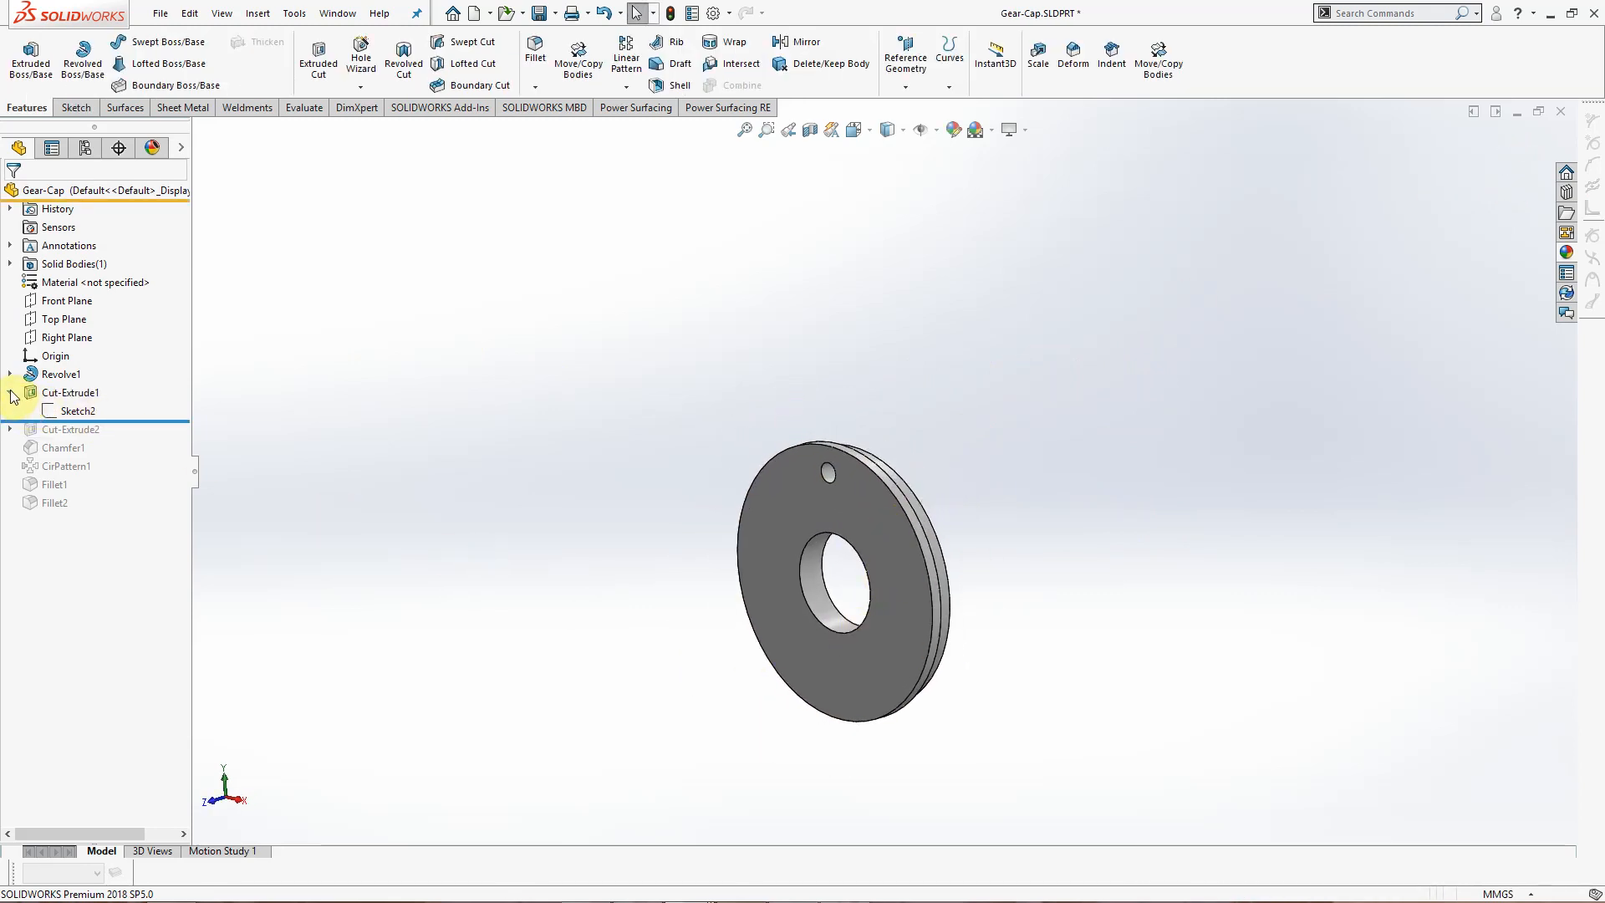
Step: Open the definition of Cut-Extrude1, examine its start and end conditions, and cancel without changes
{"action": "left_click", "coordinate": [58, 392]}
{"action": "left_click", "coordinate": [67, 345]}
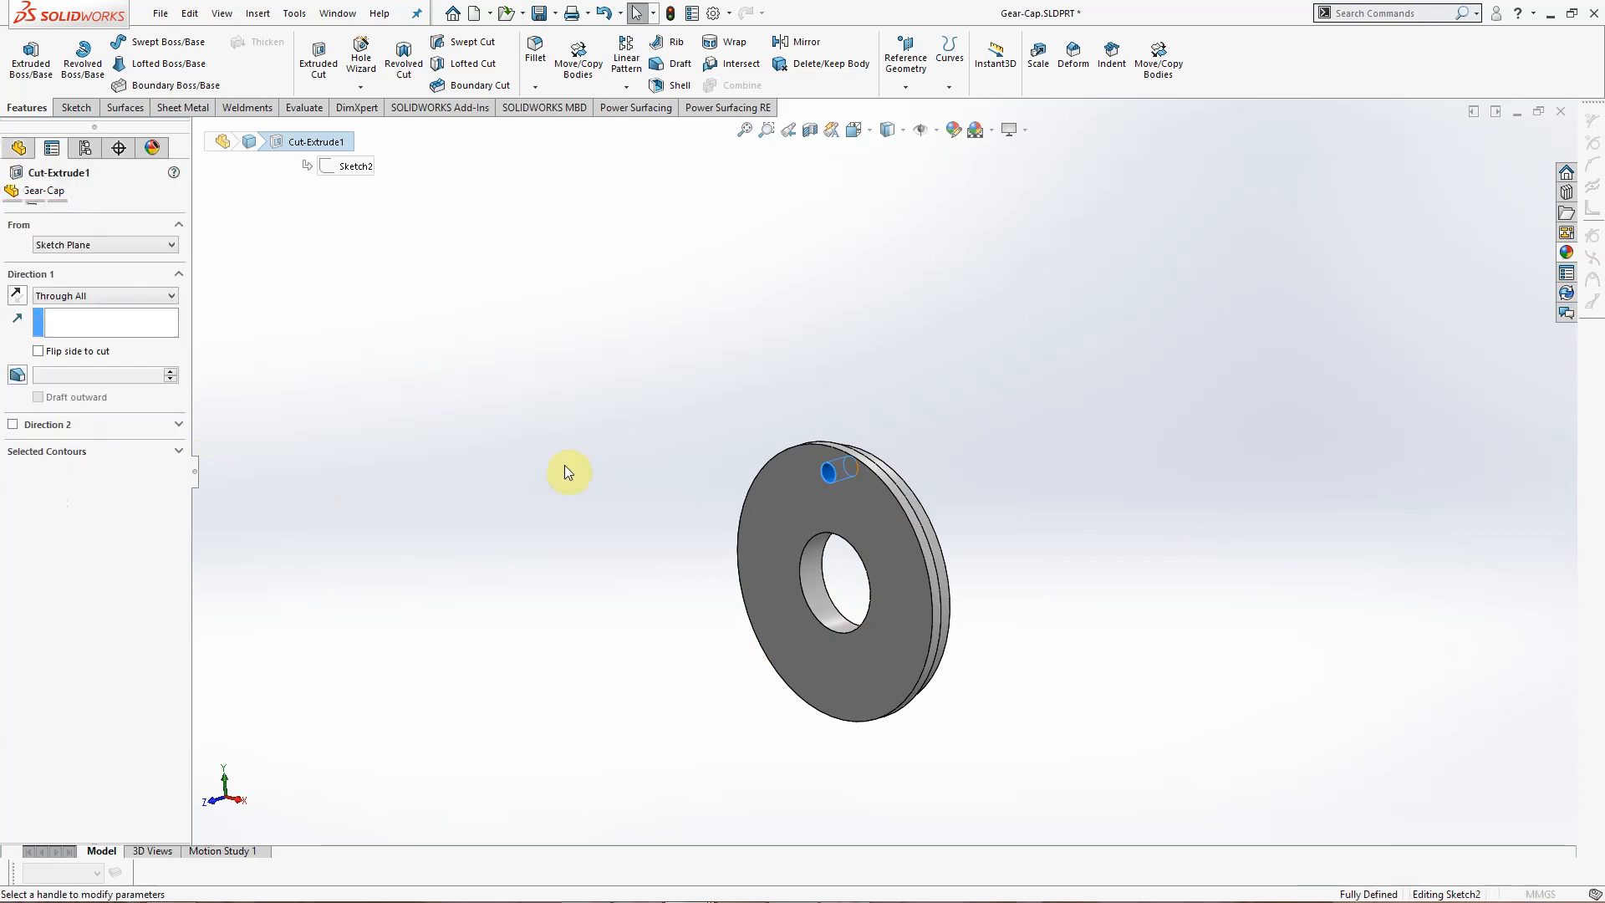
{"action": "left_click", "coordinate": [36, 195]}
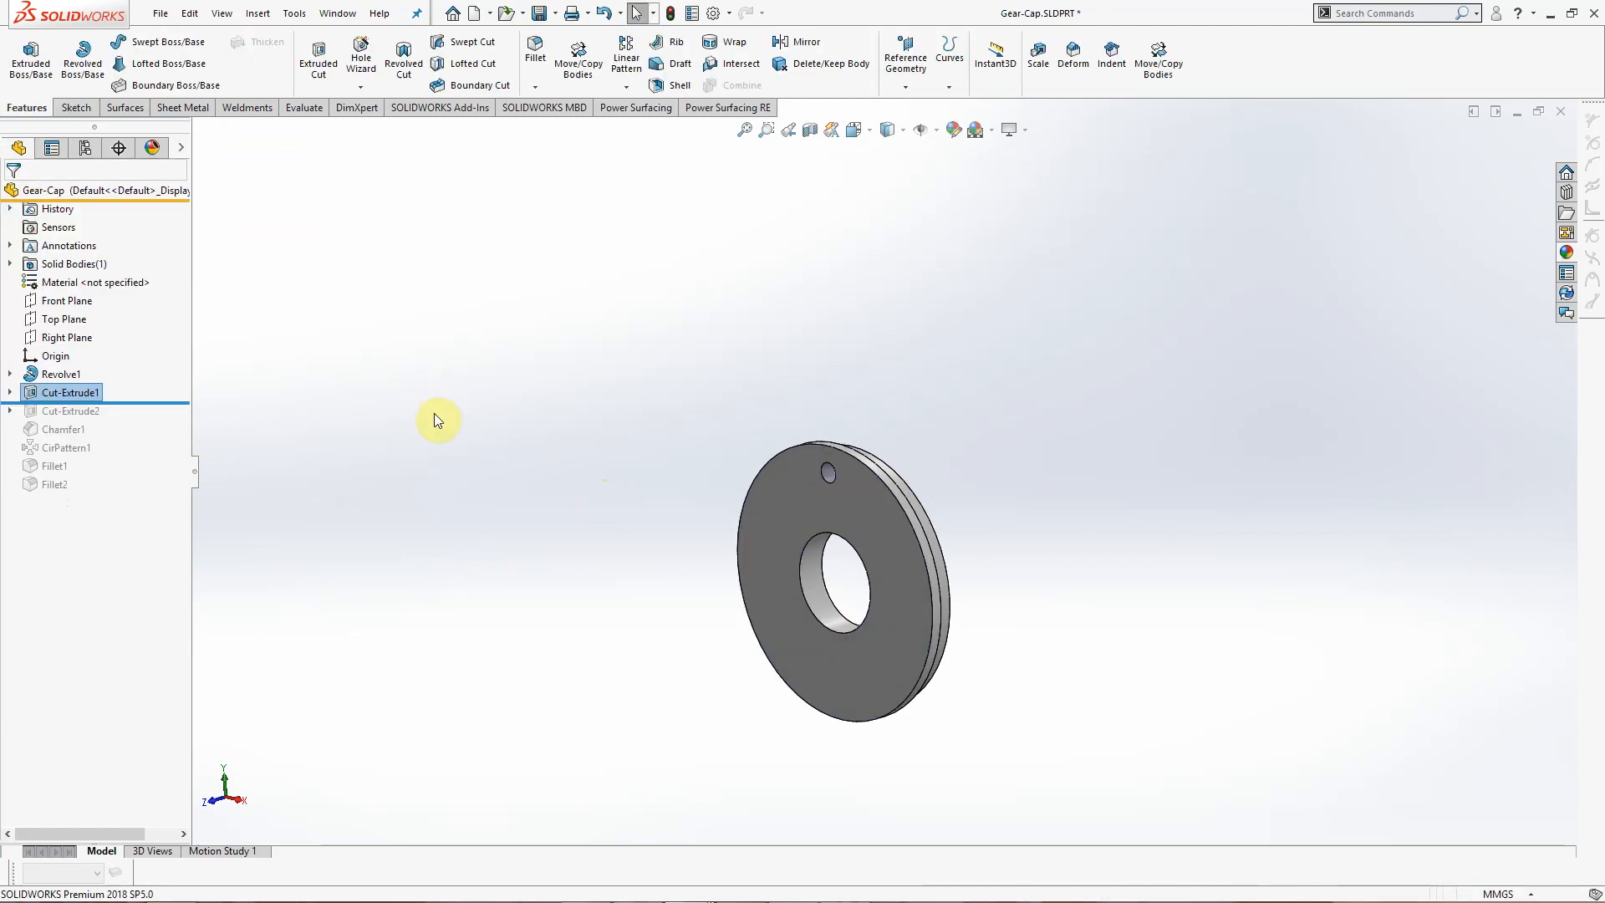
Step: Roll the part forward to include Cut-Extrude2, examine the counterbore circle and its diameter in Sketch3, and exit the sketch
{"action": "left_click_drag", "start_coordinate": [137, 405], "coordinate": [12, 418]}
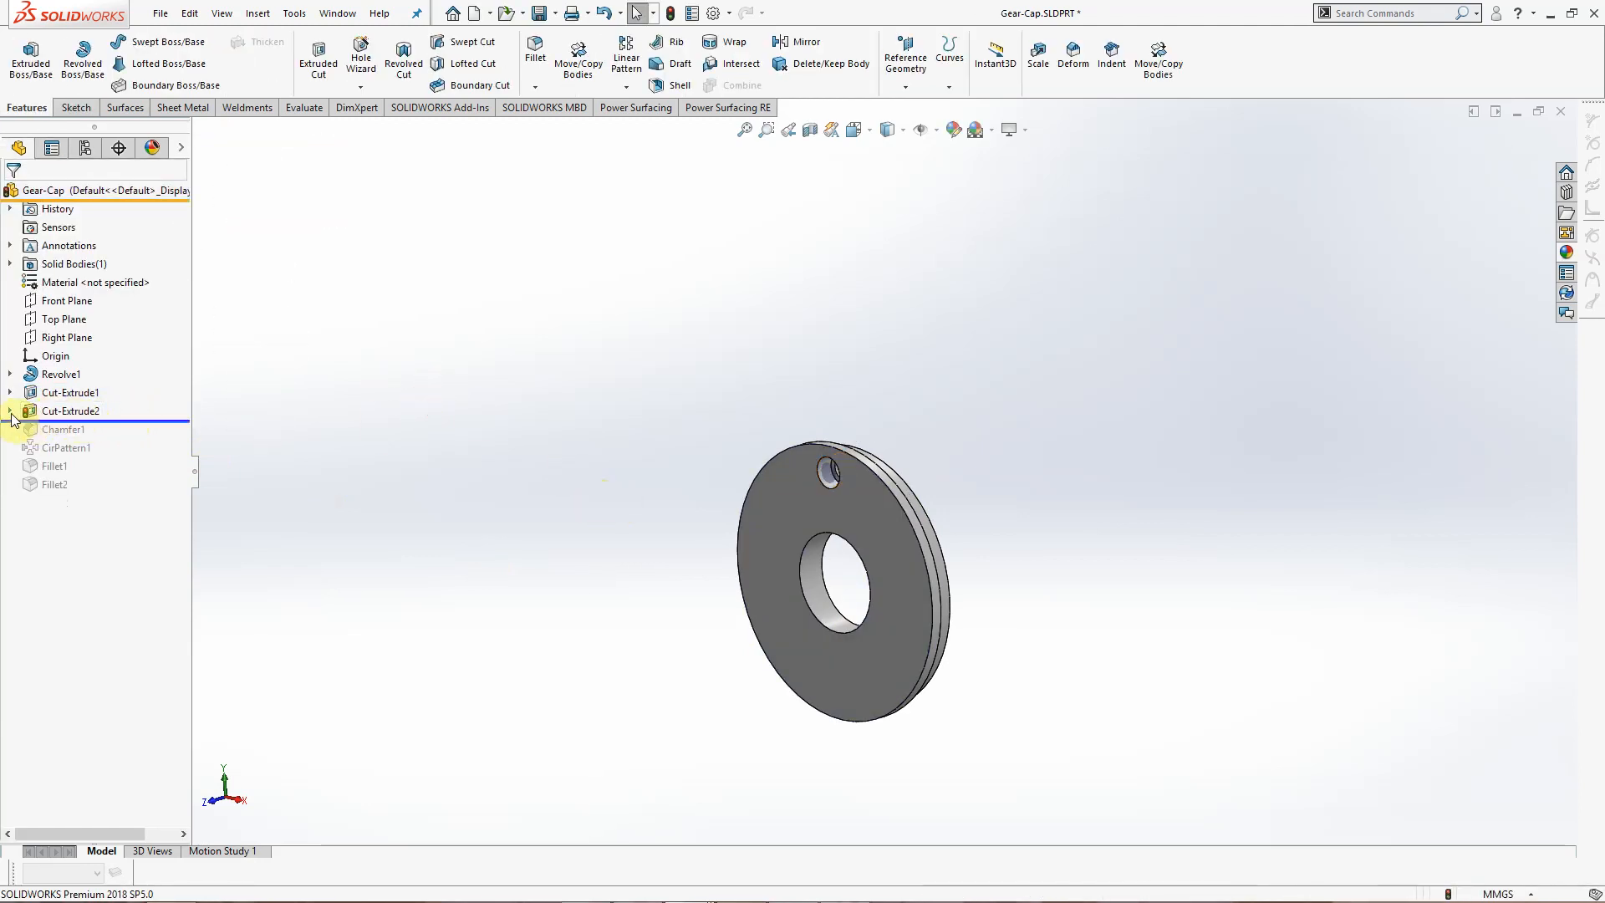
{"action": "left_click", "coordinate": [10, 411]}
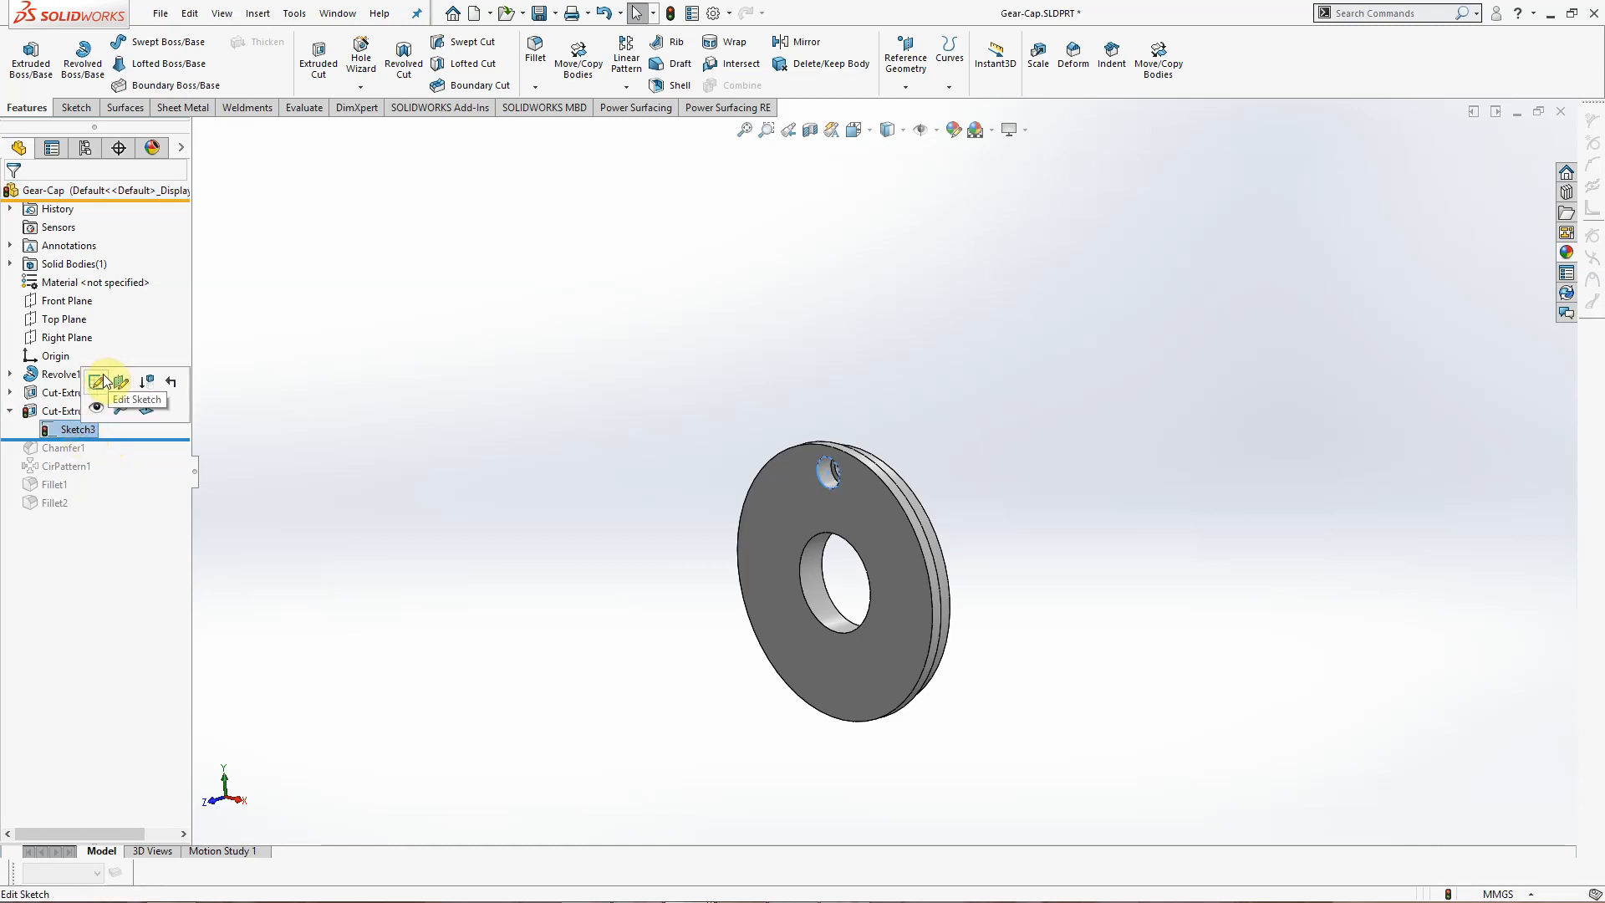
{"action": "left_click", "coordinate": [97, 381]}
{"action": "scroll", "coordinate": [824, 484], "scroll_direction": "down", "scroll_amount": 6}
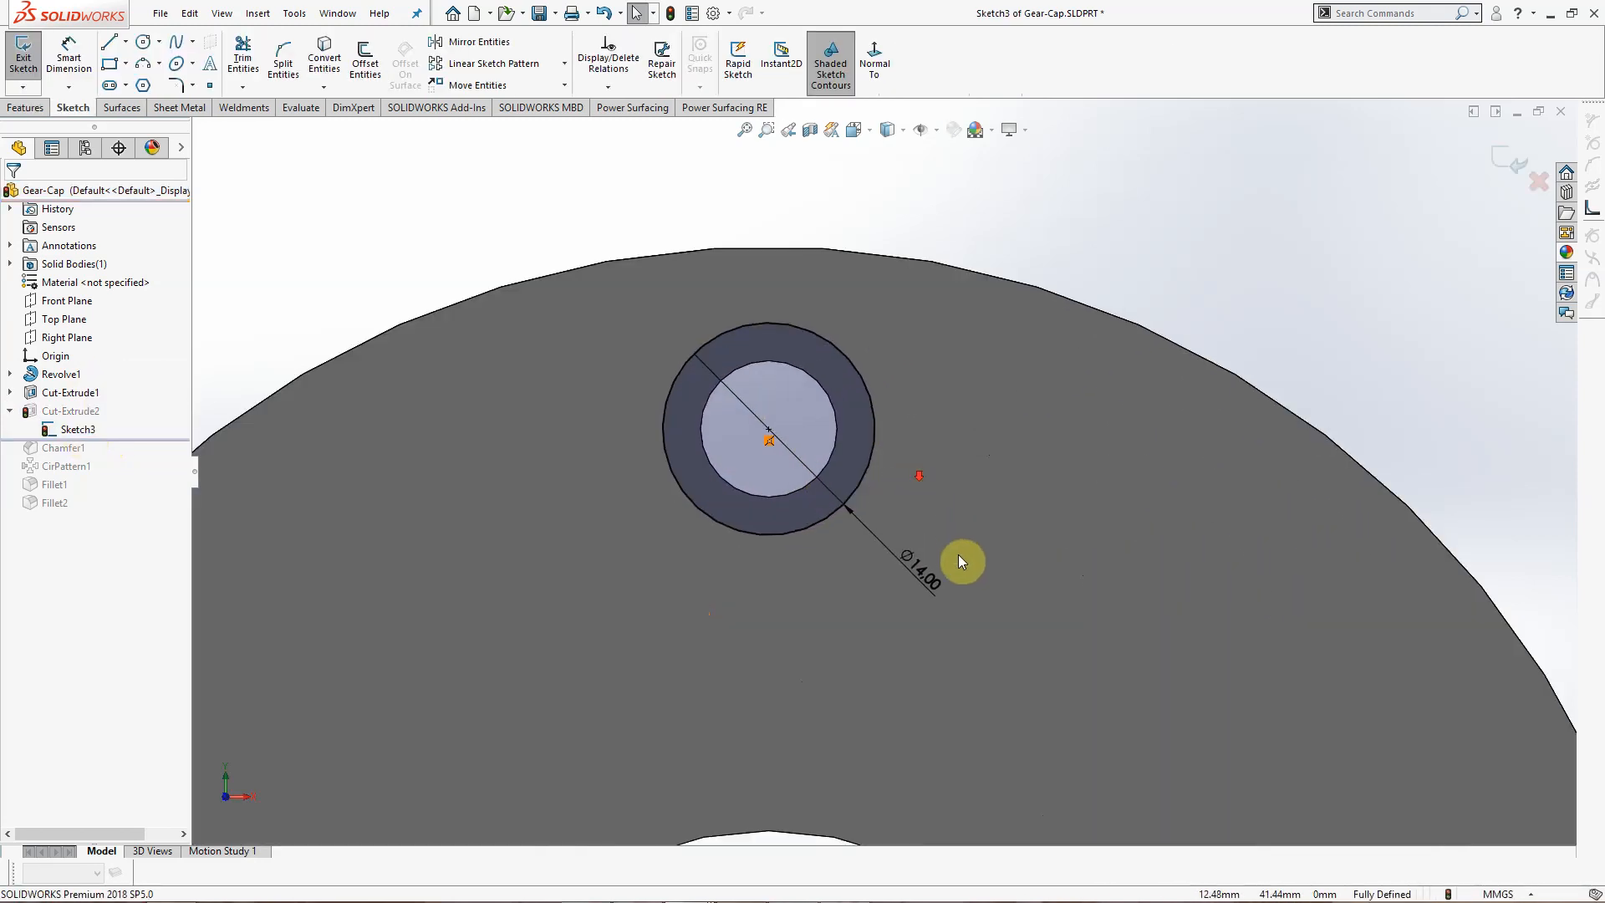
{"action": "scroll", "coordinate": [960, 585], "scroll_direction": "up", "scroll_amount": 6}
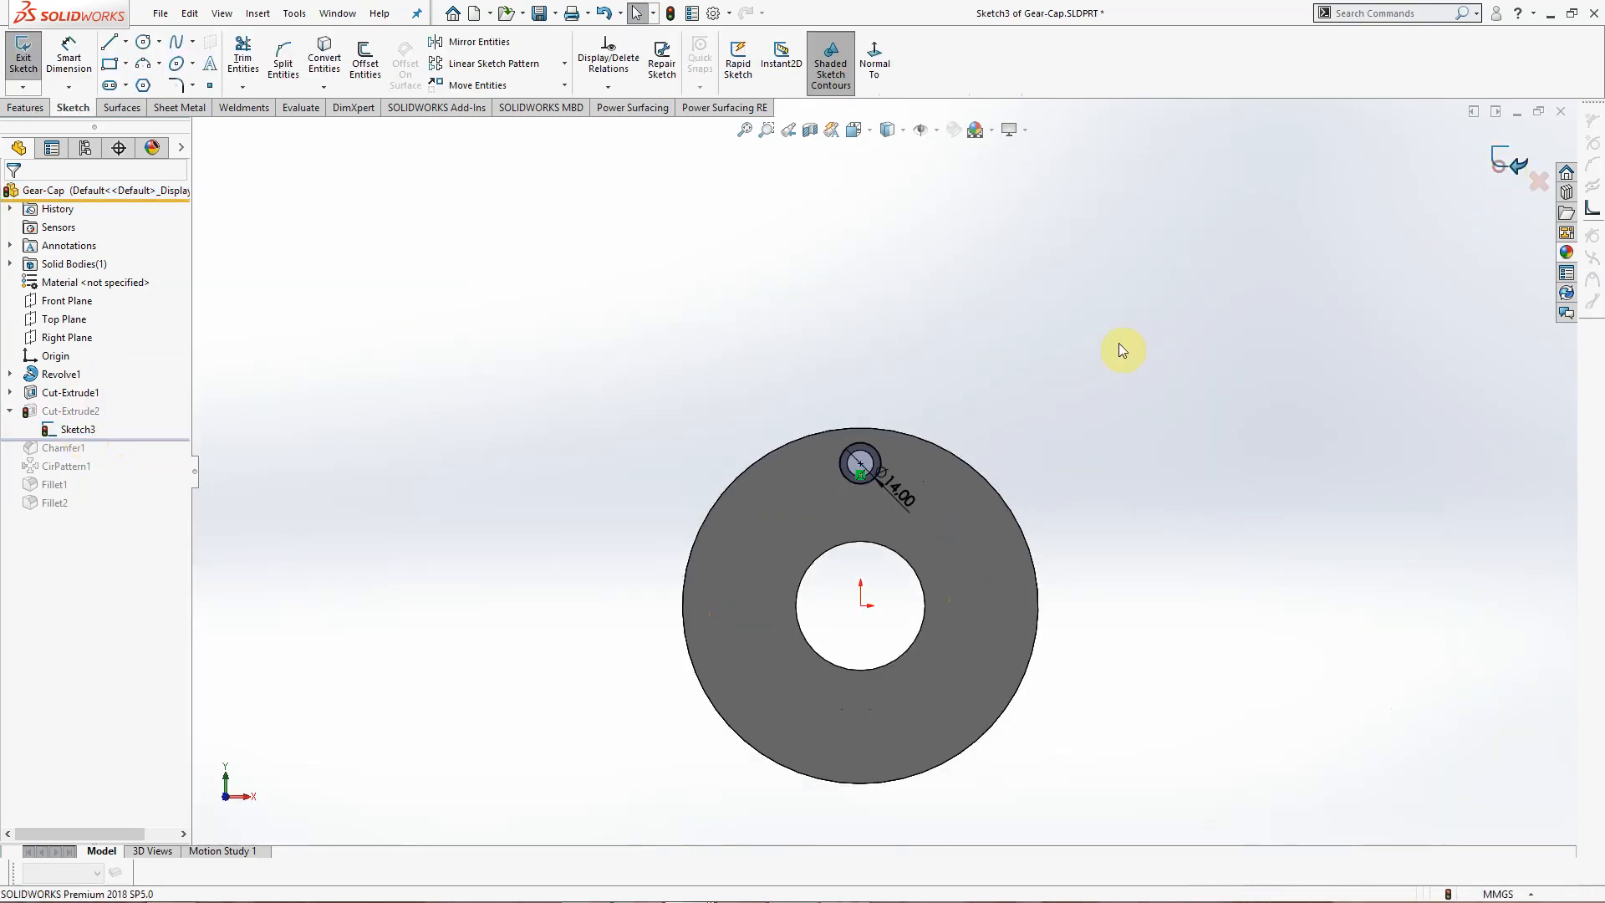
{"action": "middle_click_drag", "start_coordinate": [1101, 376], "coordinate": [1019, 417]}
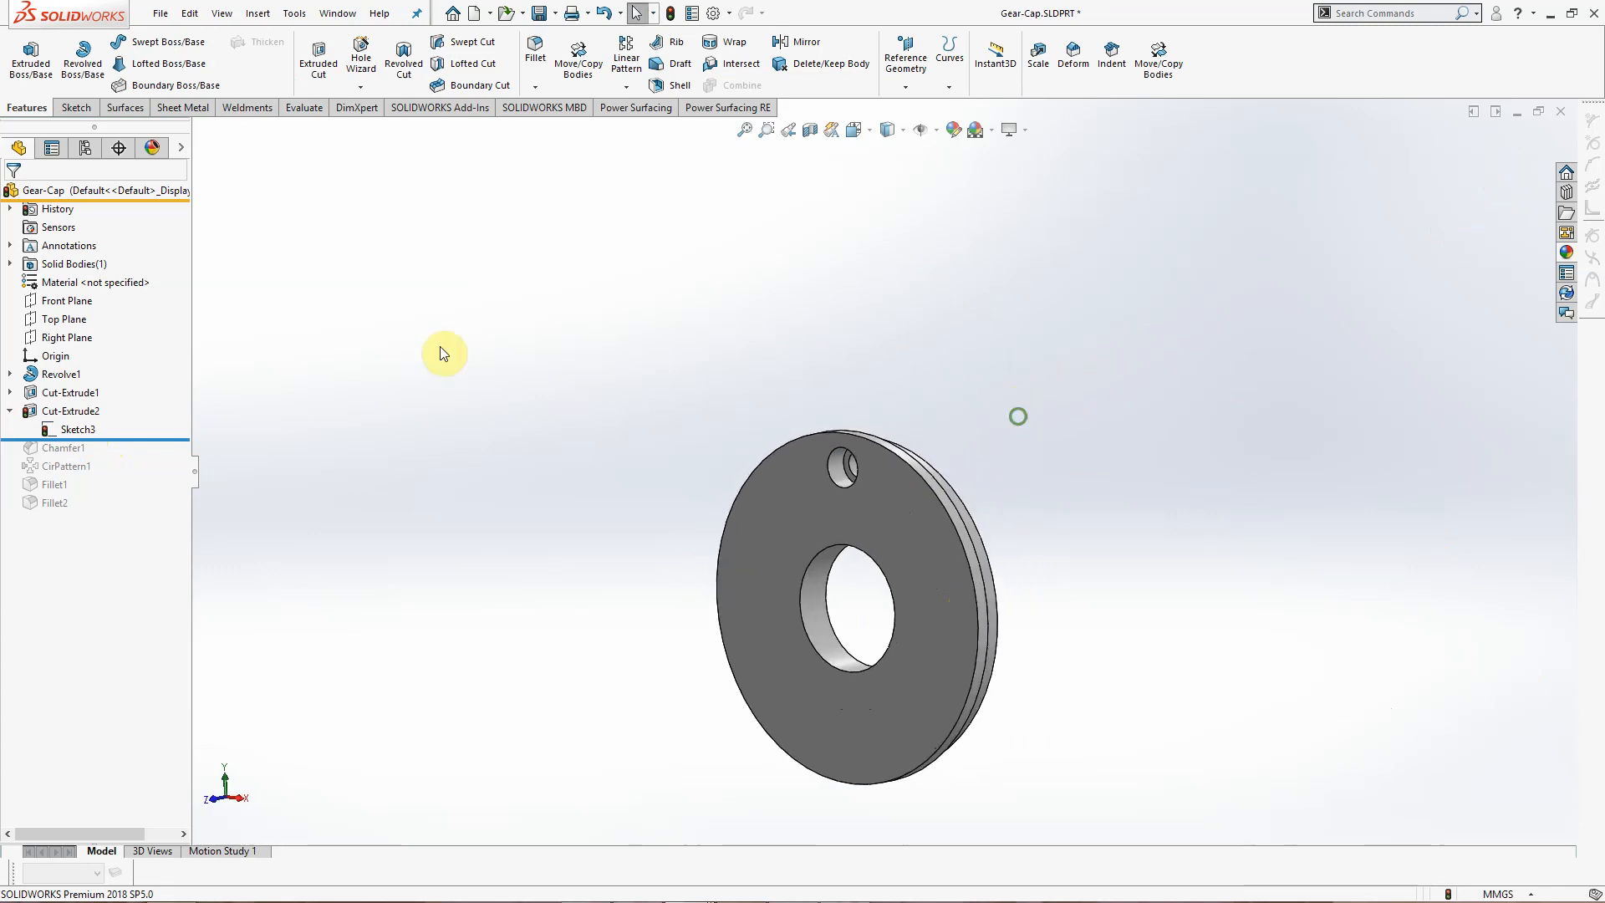
Step: Open the definition of Cut-Extrude2, examine its start condition, end condition and depth, and cancel without changes
{"action": "left_click", "coordinate": [10, 410]}
{"action": "left_click", "coordinate": [77, 414]}
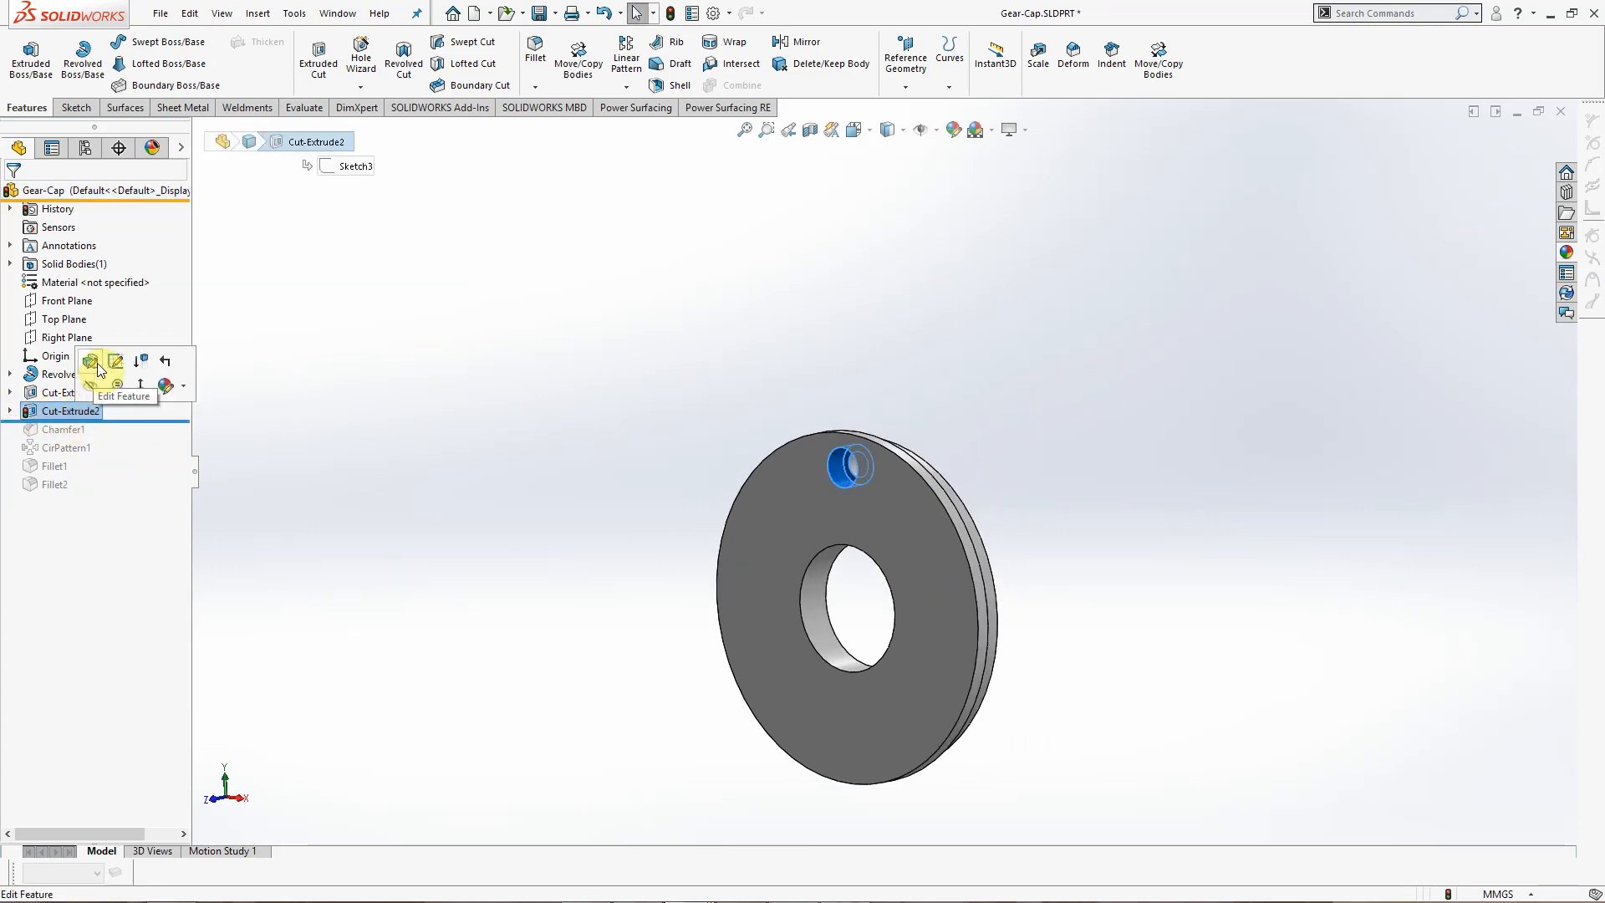
{"action": "left_click", "coordinate": [99, 369]}
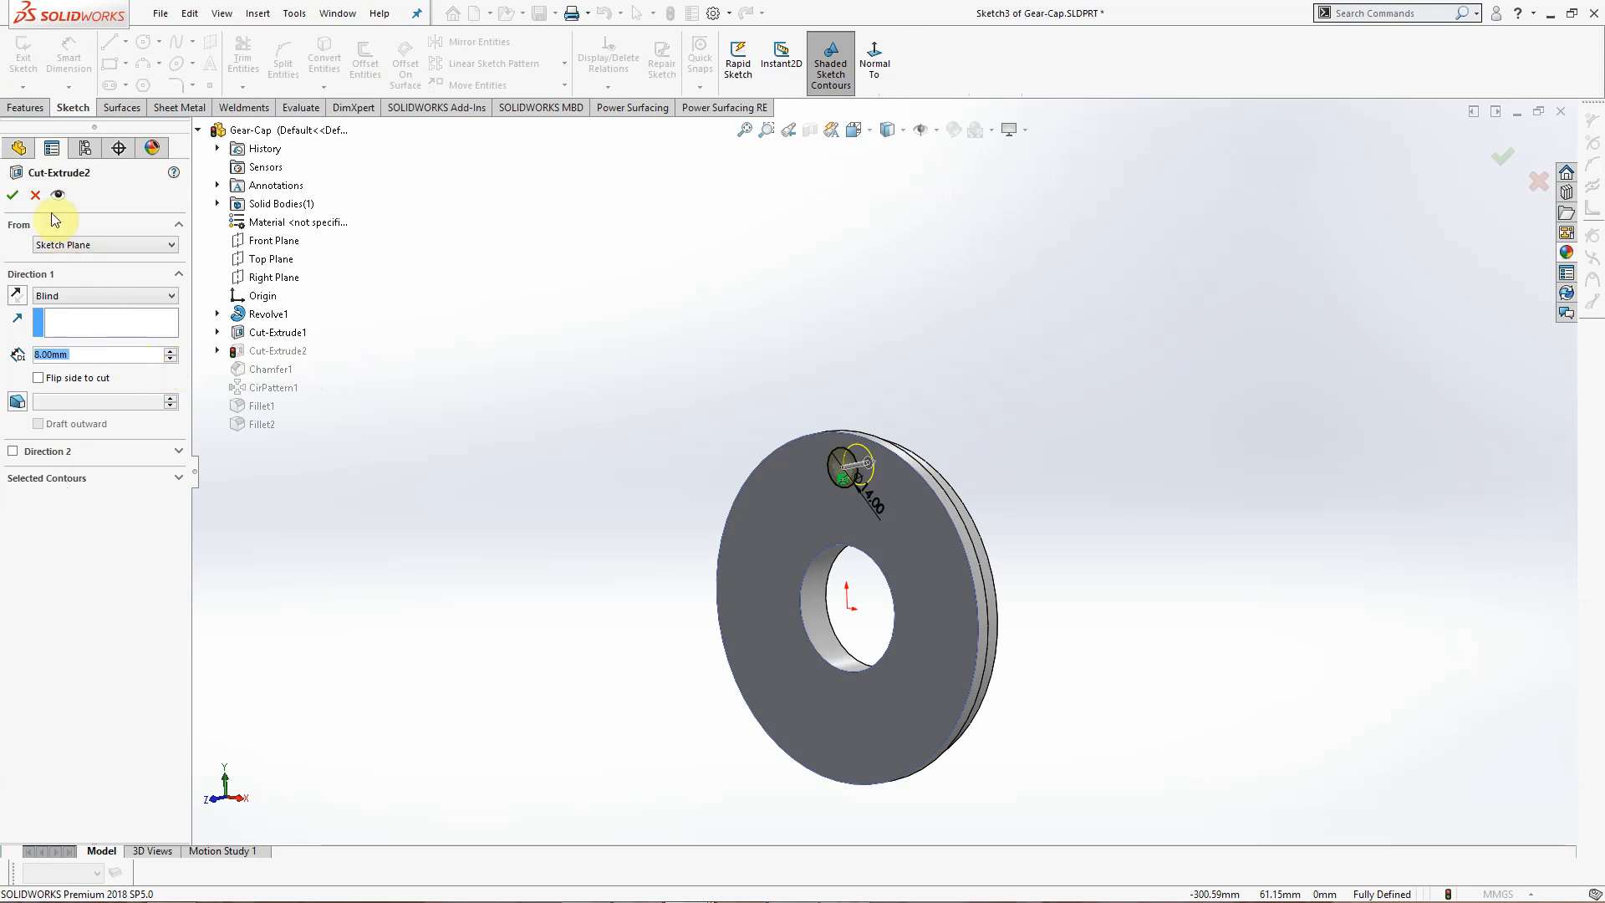
{"action": "left_click", "coordinate": [35, 197]}
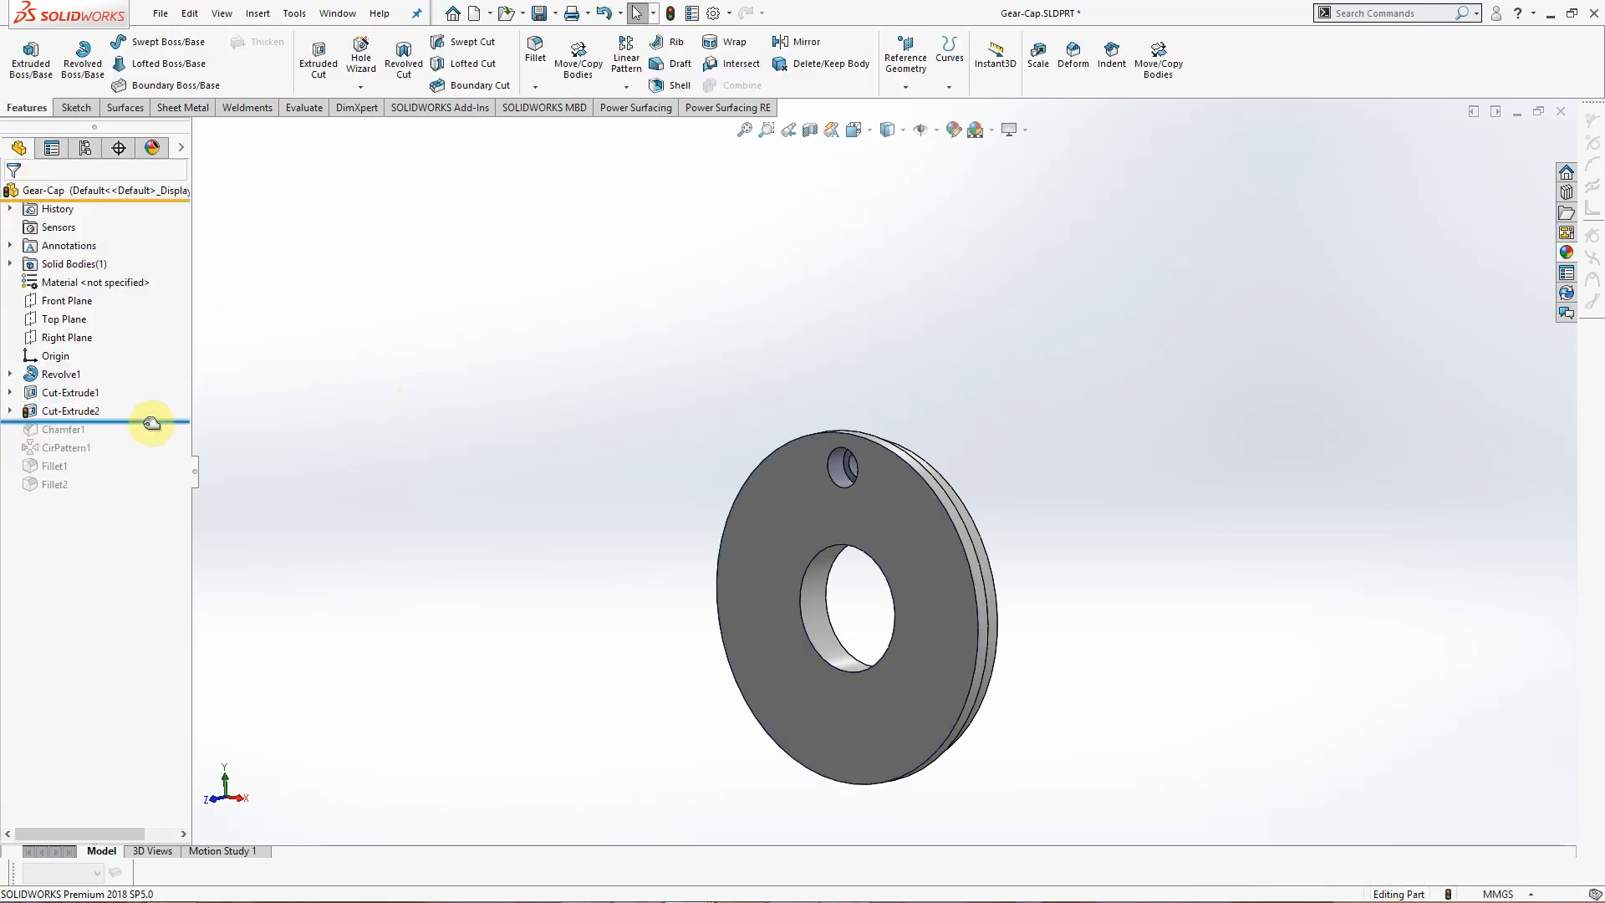
Step: Roll the part forward to include Chamfer1, examine its edge, distance and angle on the counterbored hole, and cancel without changes
{"action": "left_click_drag", "start_coordinate": [152, 423], "coordinate": [144, 440]}
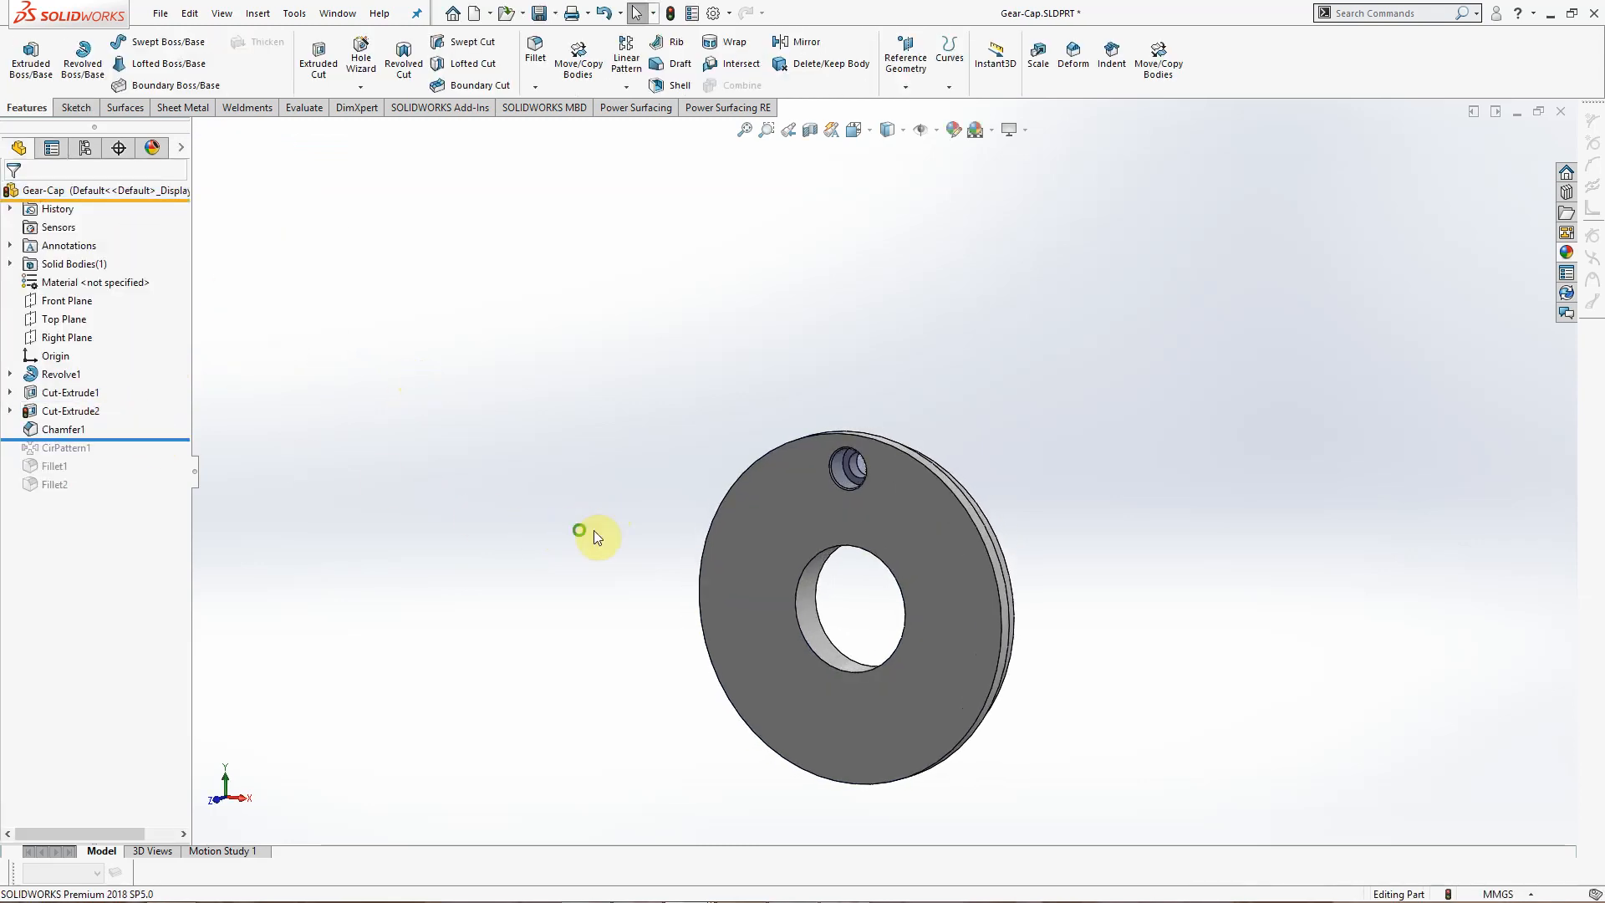
{"action": "scroll", "coordinate": [780, 457], "scroll_direction": "down", "scroll_amount": 5}
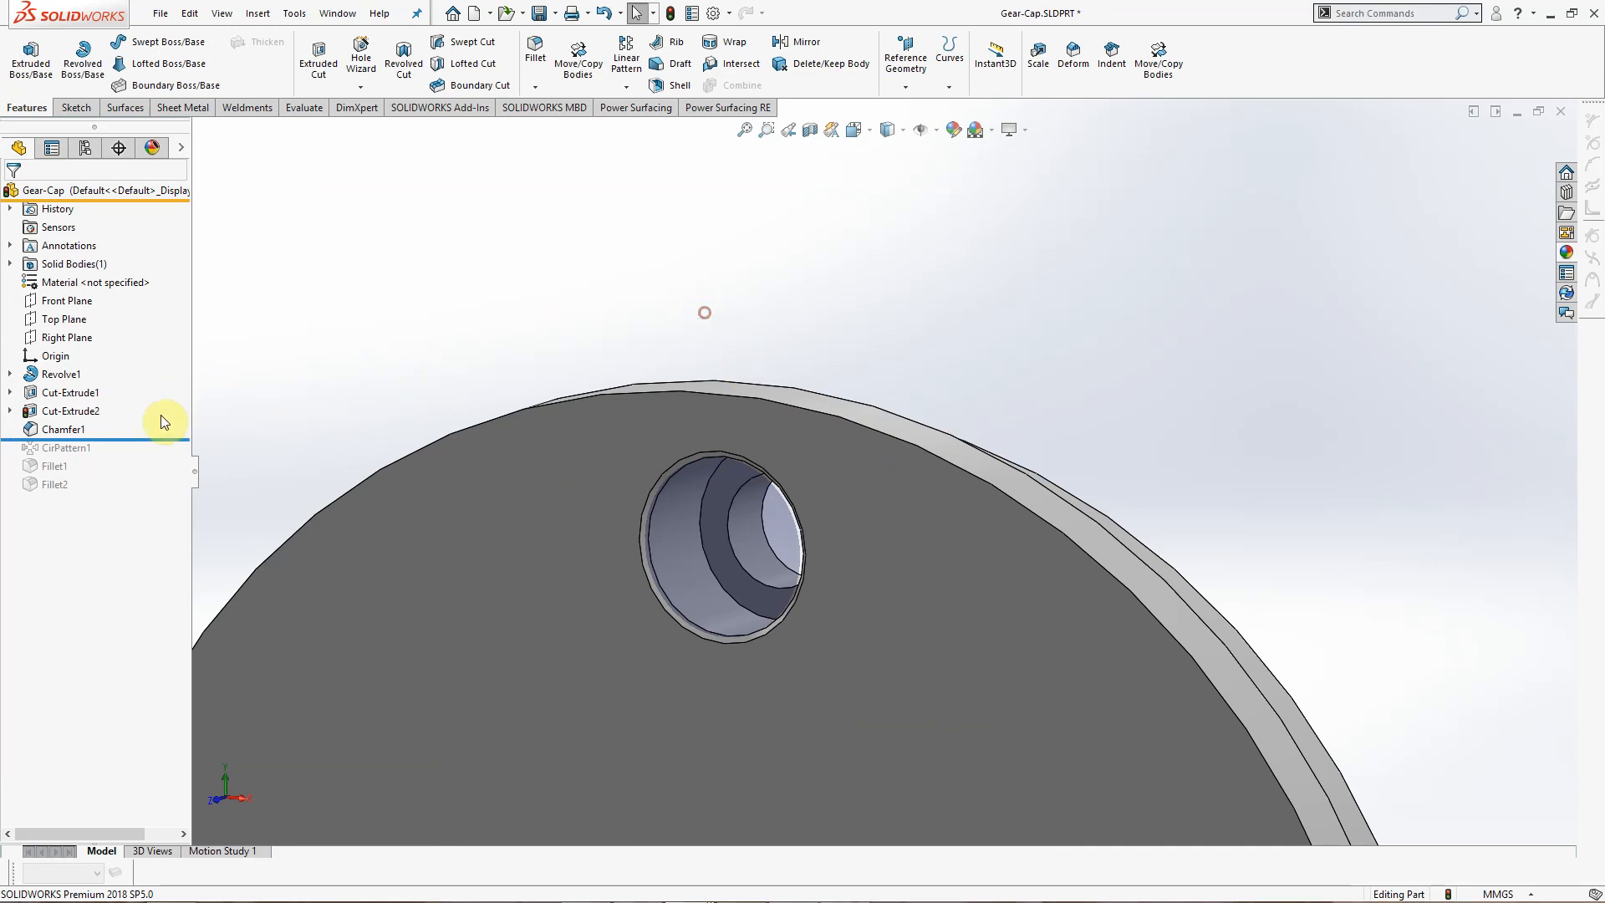
{"action": "left_click", "coordinate": [63, 429]}
{"action": "left_click", "coordinate": [67, 378]}
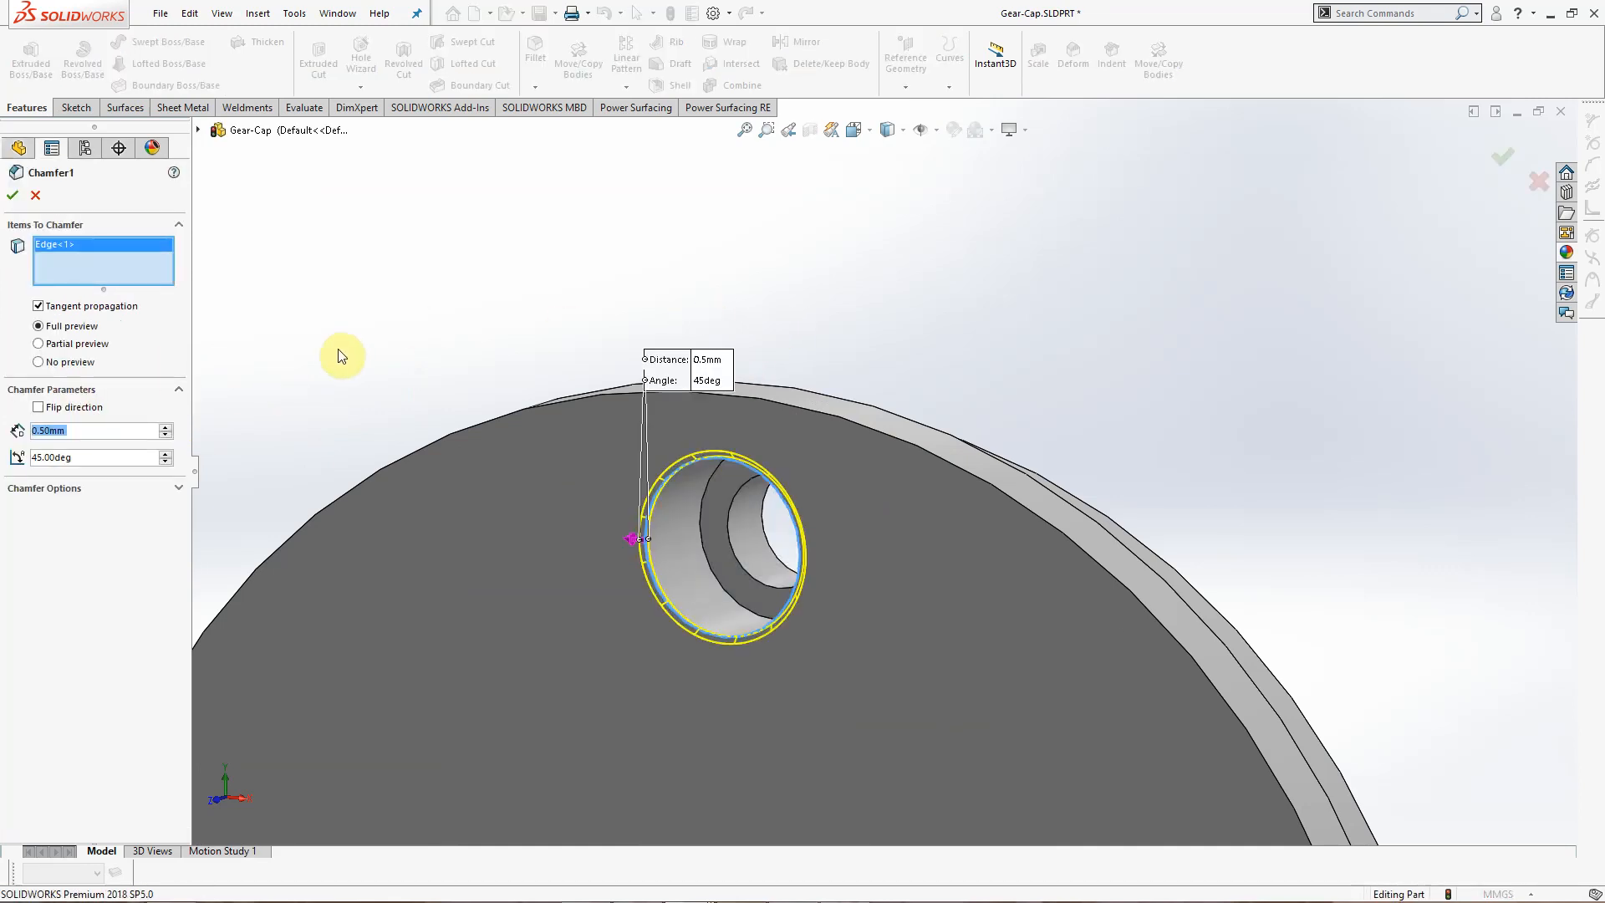
{"action": "left_click", "coordinate": [36, 196]}
Step: Roll the part forward to include CirPattern1, examine its axis, instance count, spacing and patterned features, and cancel without changes
{"action": "scroll", "coordinate": [418, 322], "scroll_direction": "up", "scroll_amount": 3}
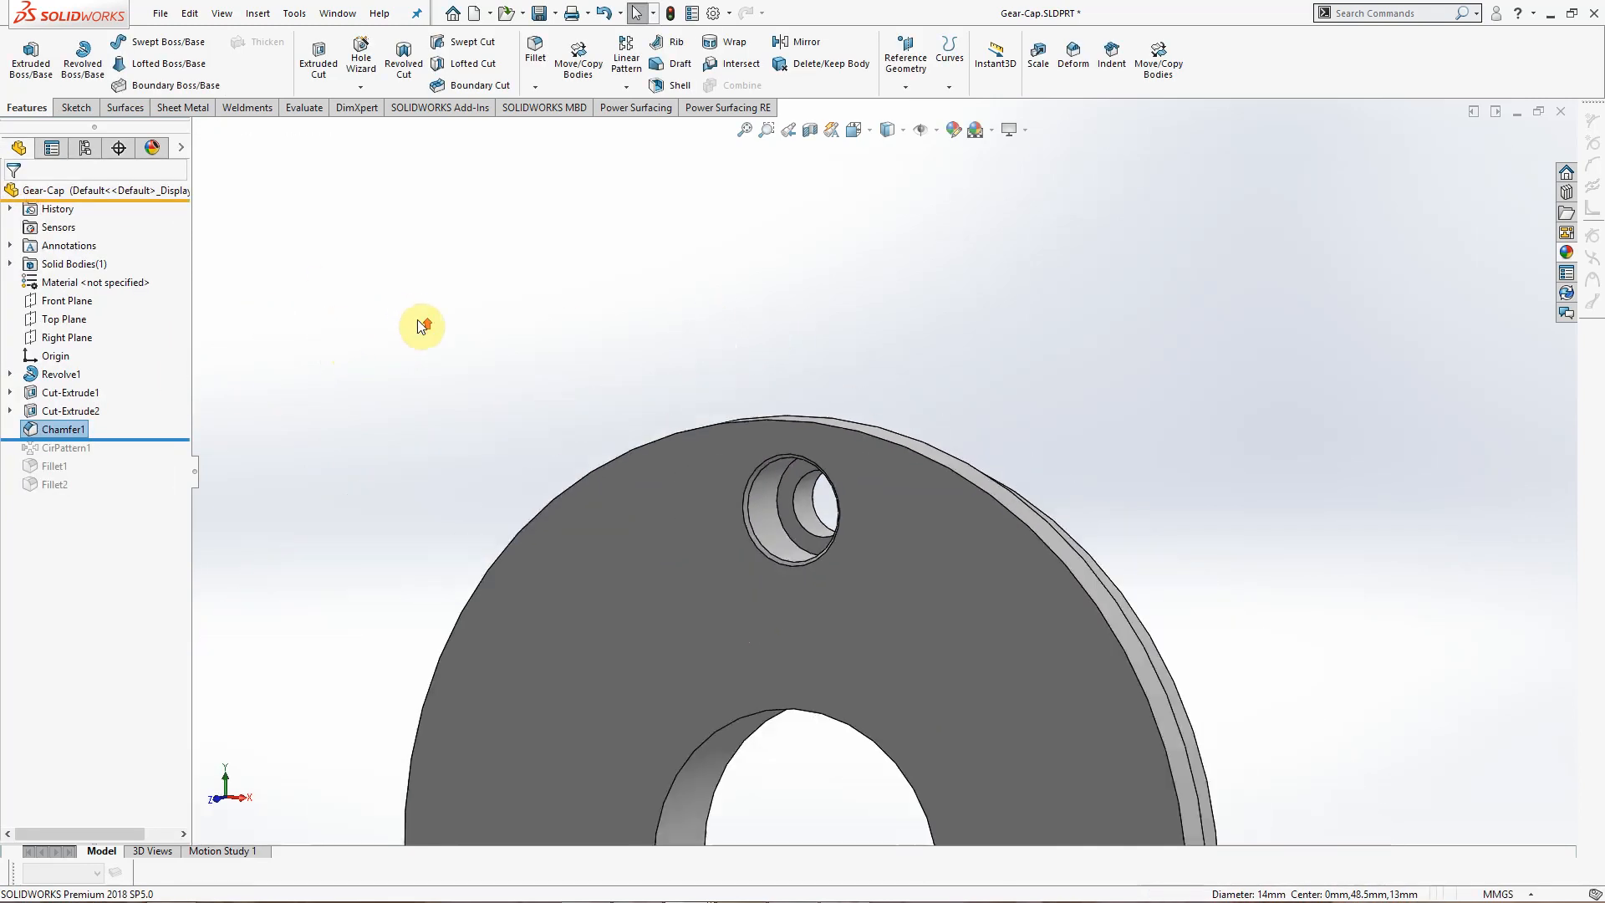
{"action": "scroll", "coordinate": [443, 341], "scroll_direction": "up", "scroll_amount": 7}
{"action": "scroll", "coordinate": [917, 744], "scroll_direction": "down", "scroll_amount": 2}
{"action": "left_click", "coordinate": [924, 746]}
{"action": "left_click", "coordinate": [553, 656]}
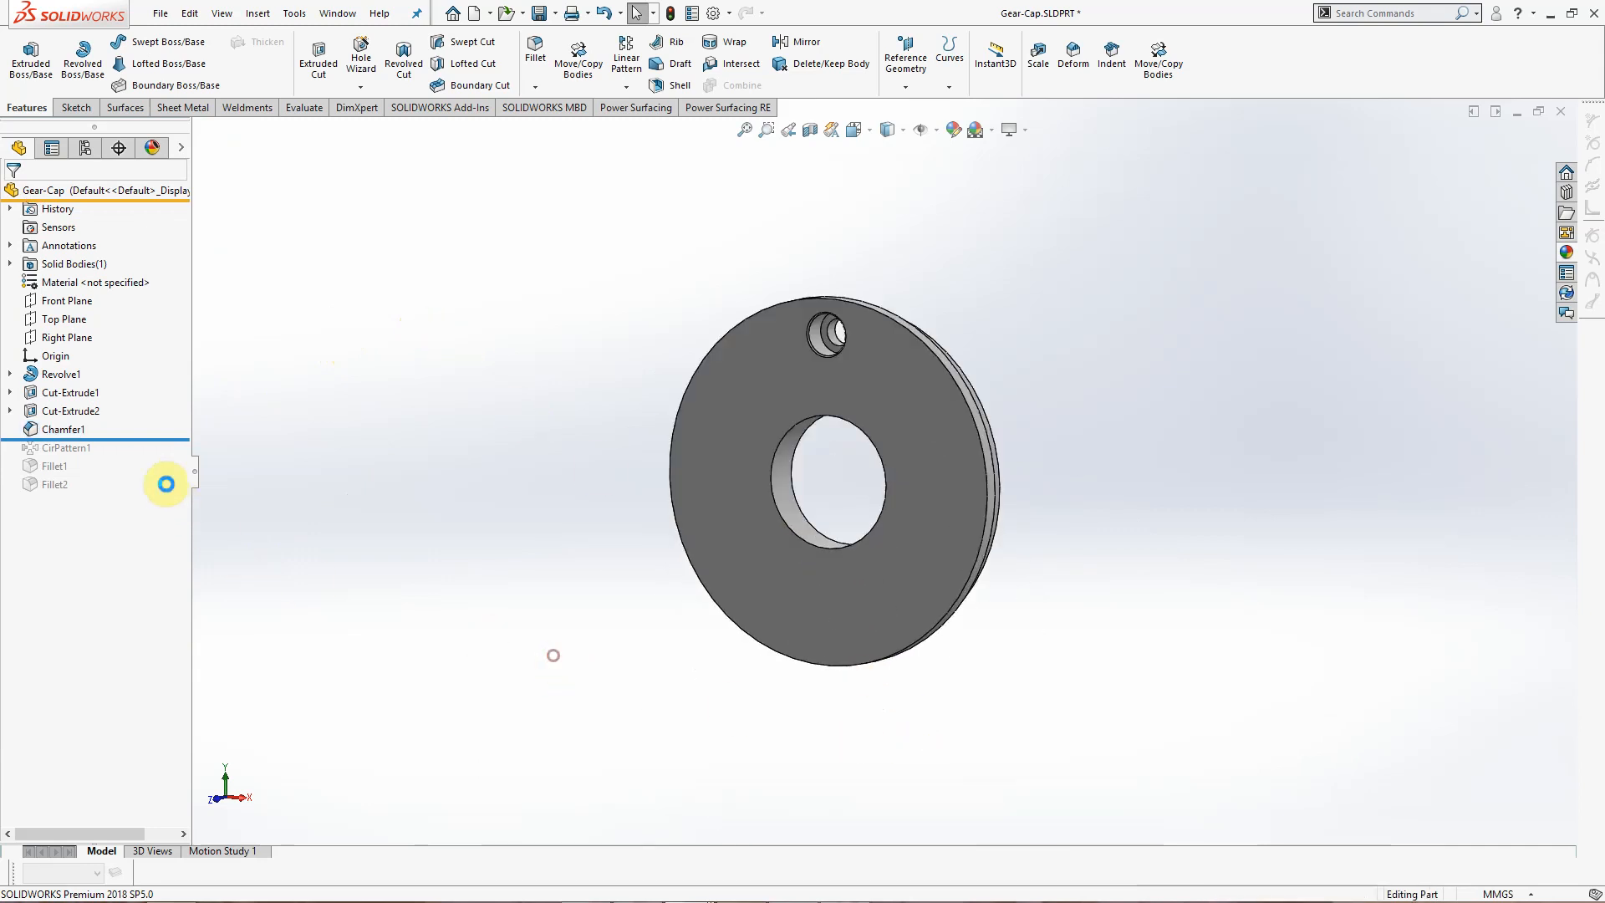
{"action": "left_click", "coordinate": [133, 438]}
{"action": "left_click", "coordinate": [65, 448]}
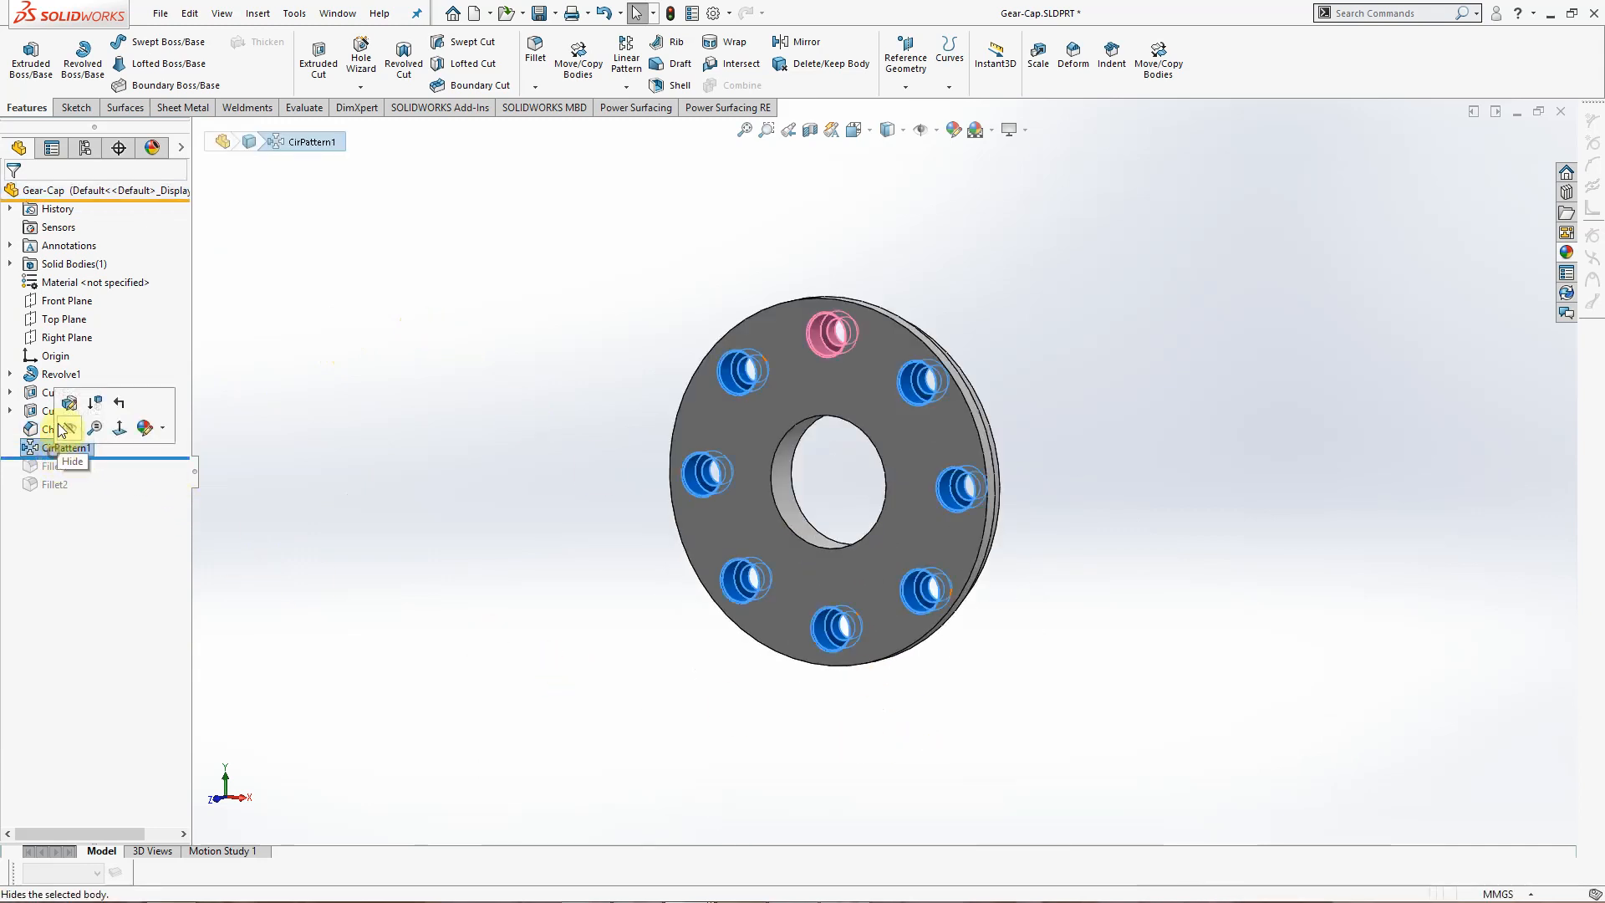
{"action": "left_click", "coordinate": [68, 408]}
{"action": "middle_click_drag", "start_coordinate": [513, 458], "coordinate": [481, 474]}
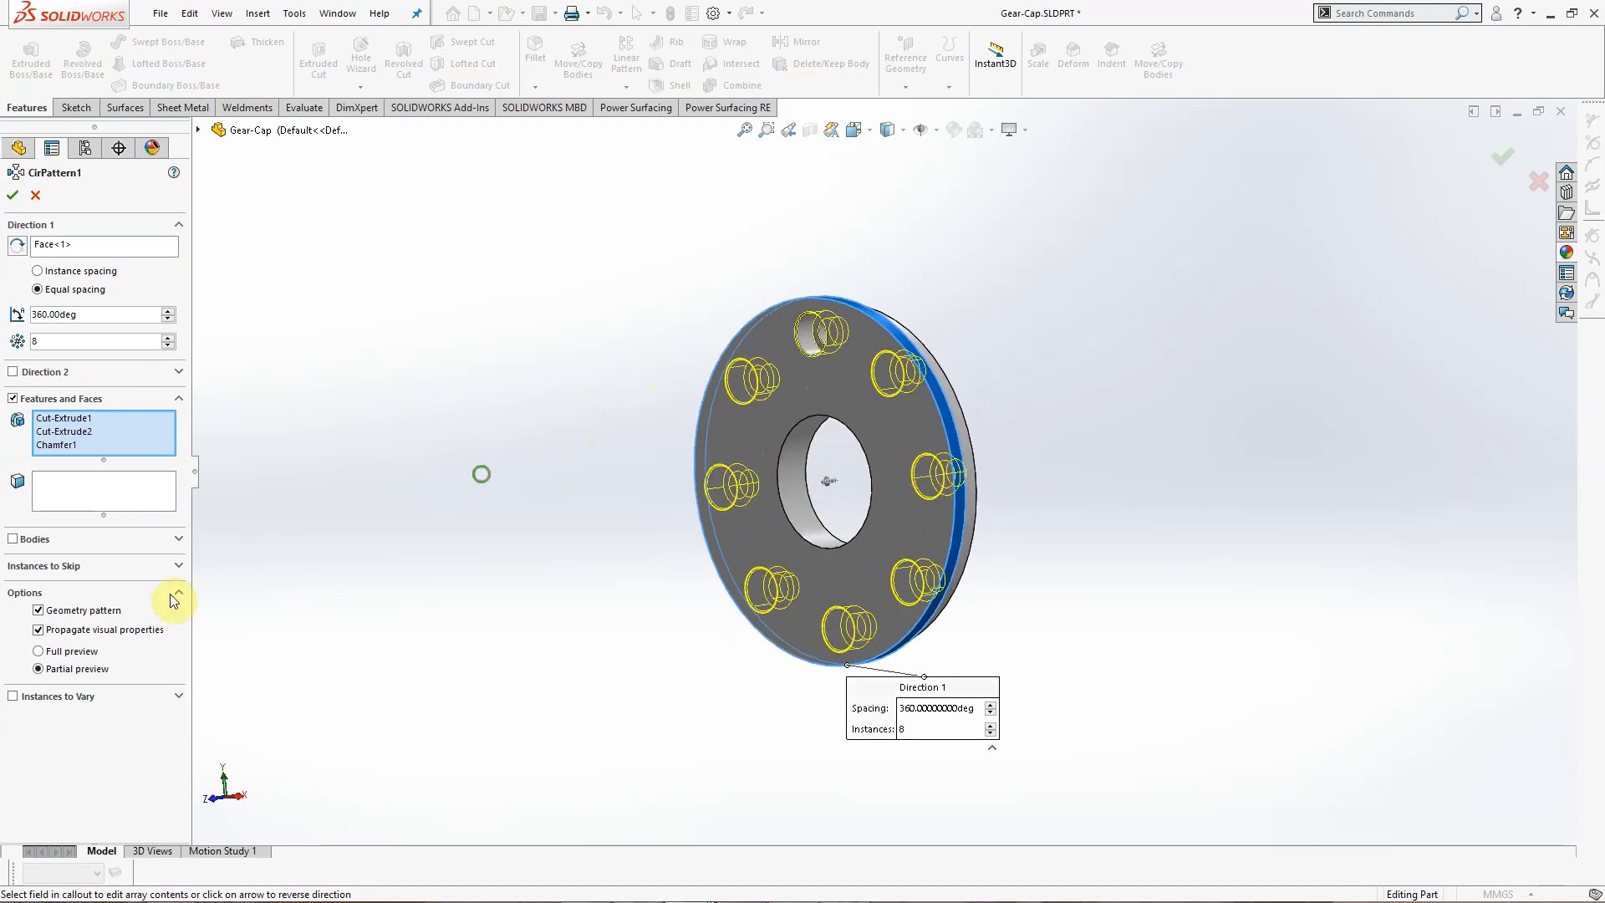
{"action": "left_click", "coordinate": [35, 196]}
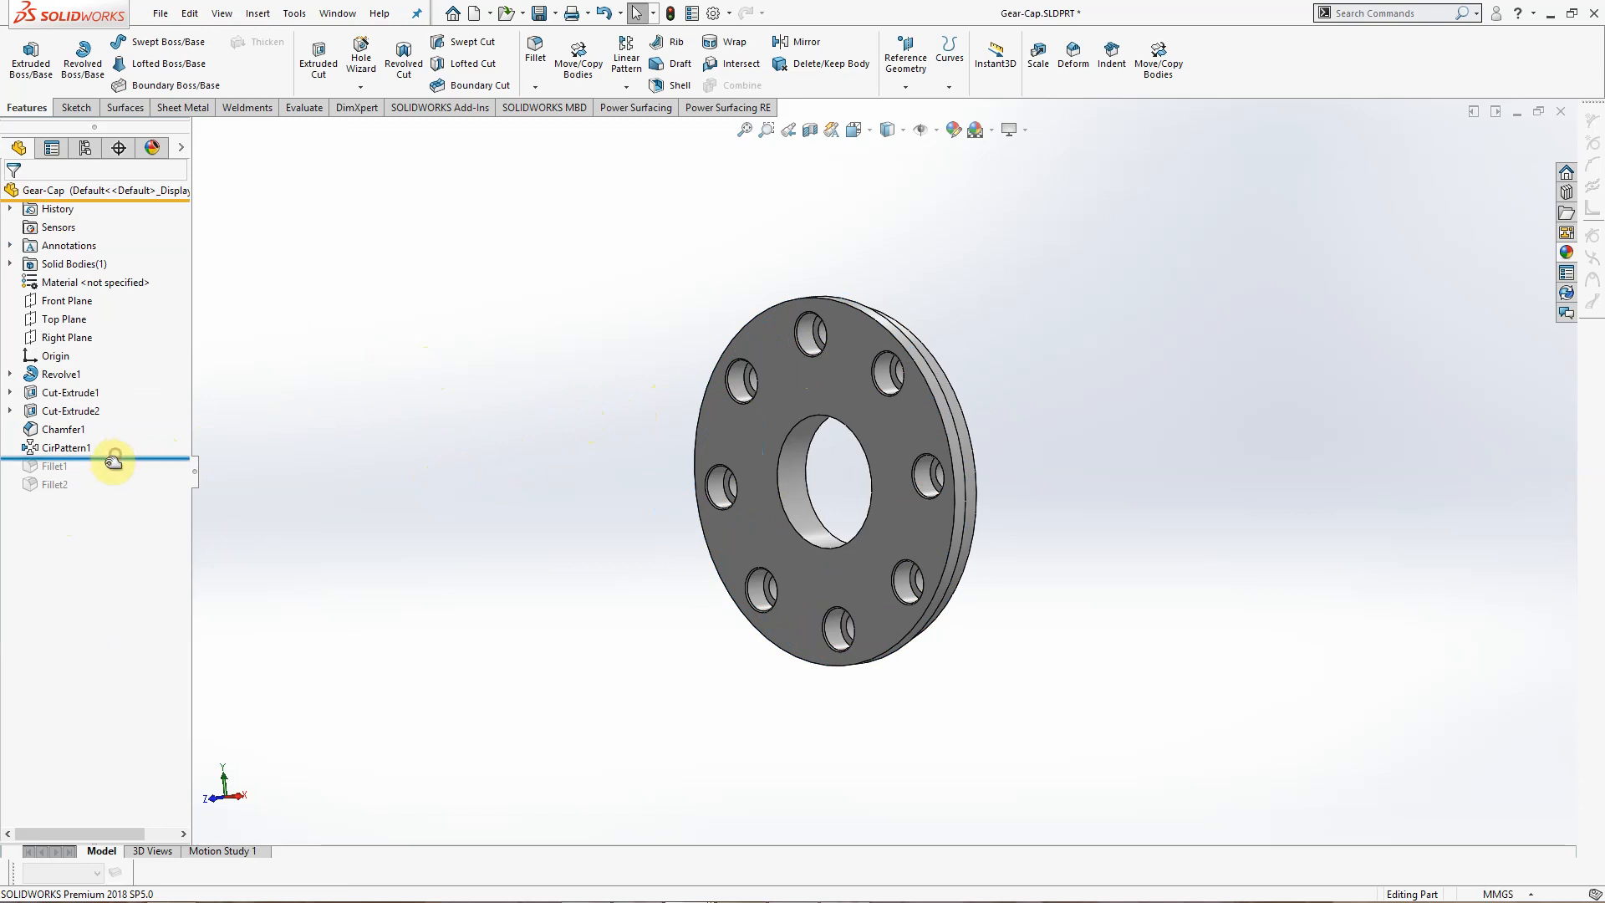
Step: Roll the part forward to include Fillet1, examine its edge and radius on the rear rim, and cancel without changes
{"action": "left_click_drag", "start_coordinate": [125, 459], "coordinate": [118, 473]}
{"action": "left_click", "coordinate": [51, 469]}
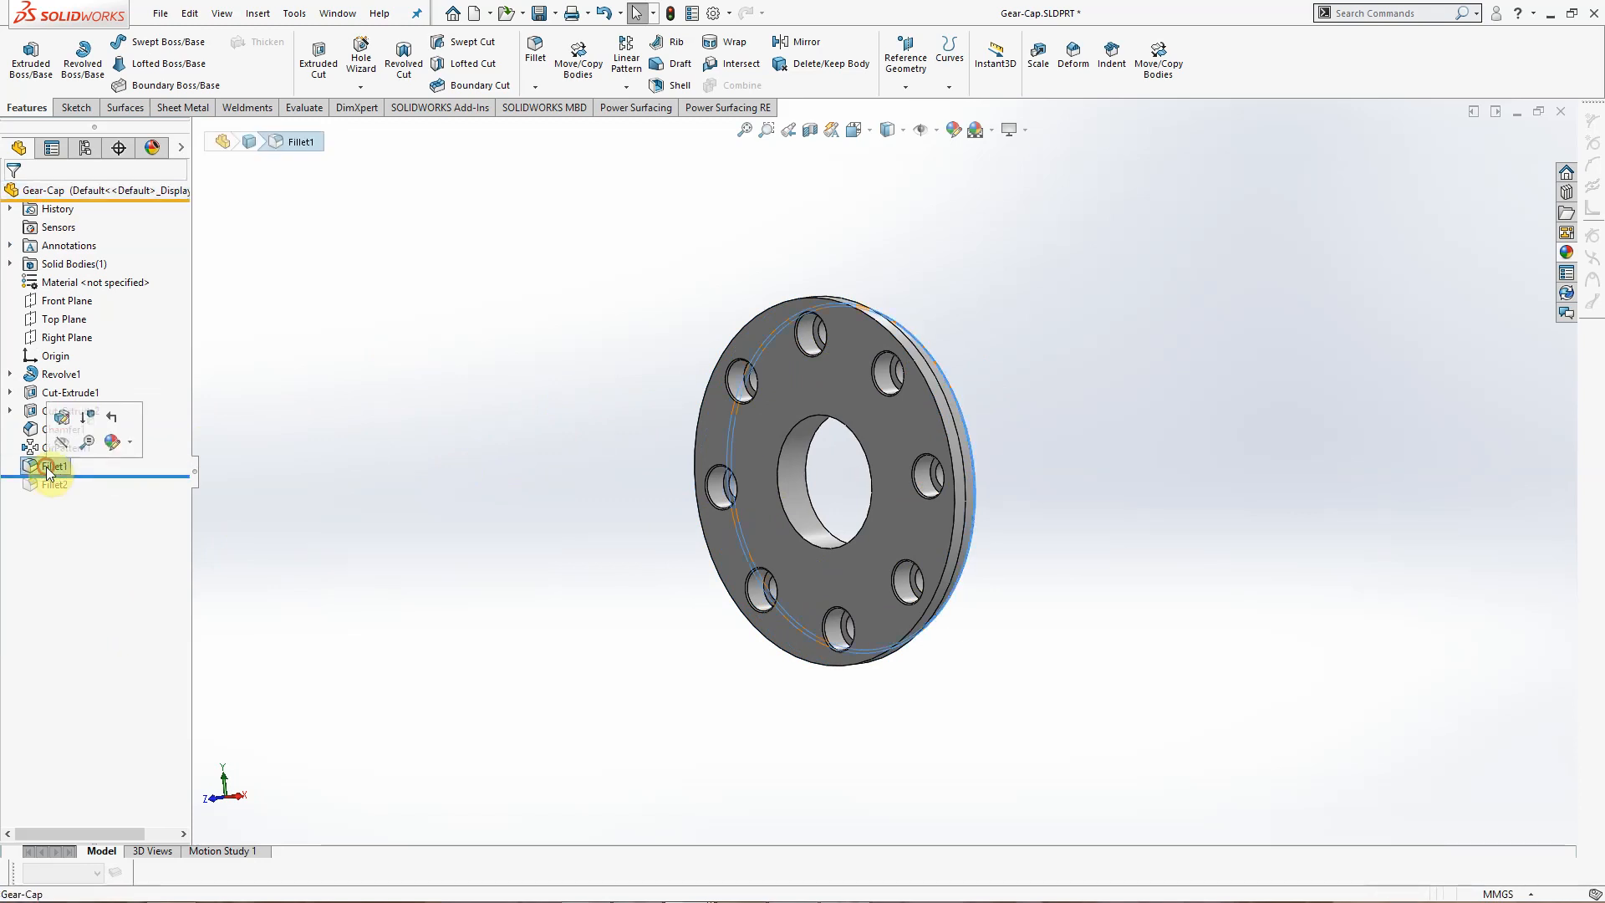
{"action": "left_click", "coordinate": [67, 415]}
{"action": "middle_click_drag", "start_coordinate": [555, 473], "coordinate": [448, 475]}
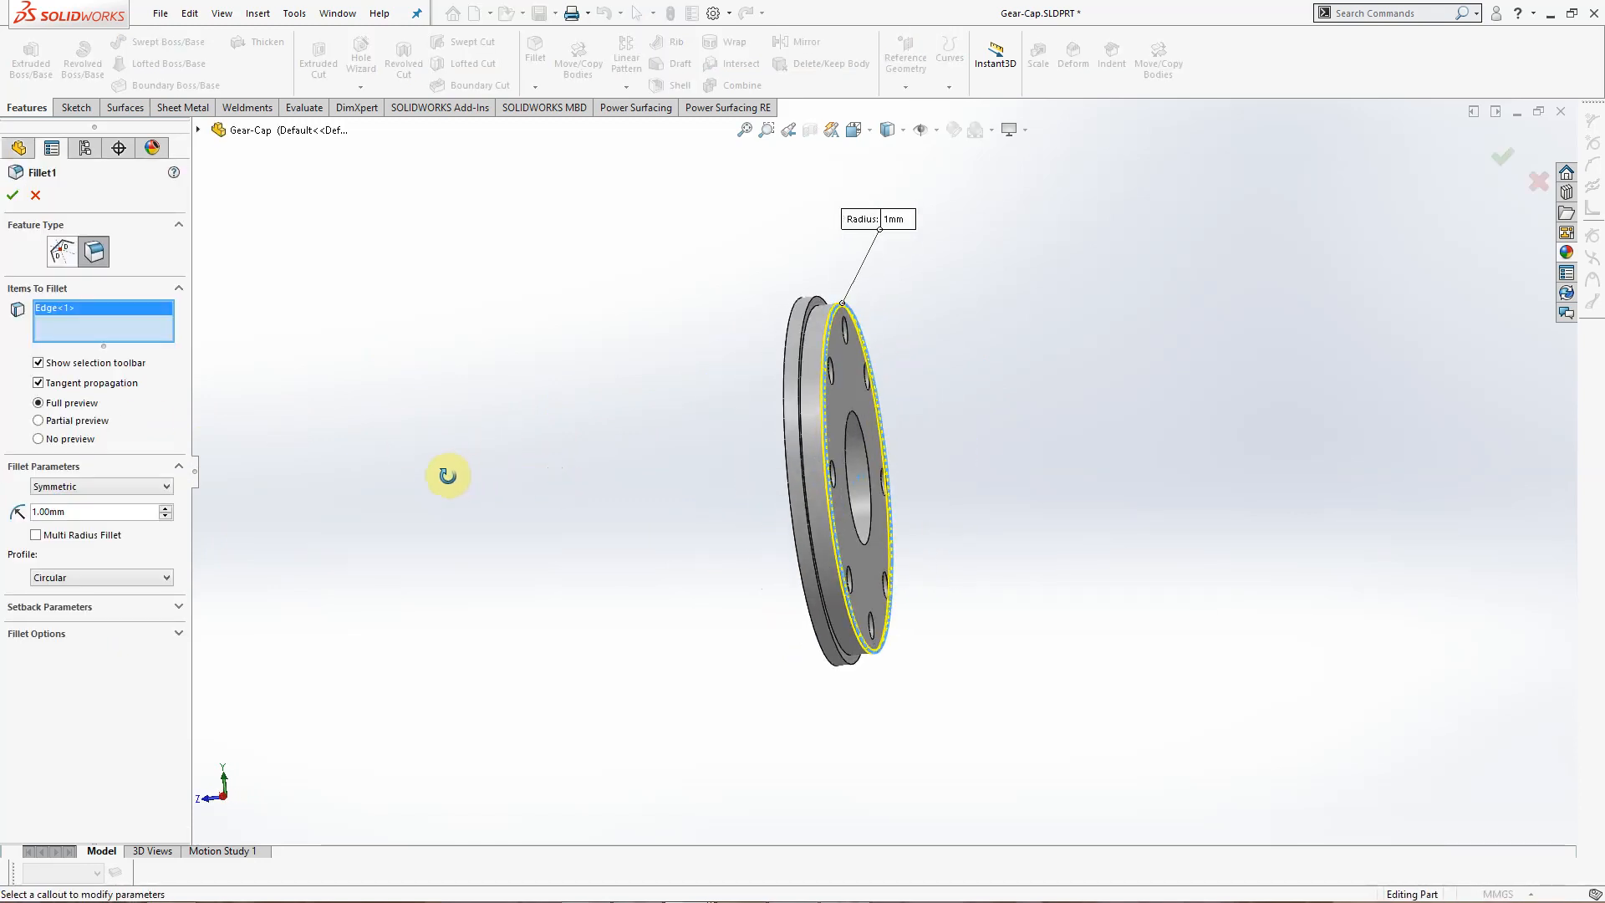
{"action": "scroll", "coordinate": [778, 332], "scroll_direction": "down", "scroll_amount": 3}
{"action": "scroll", "coordinate": [809, 344], "scroll_direction": "down", "scroll_amount": 3}
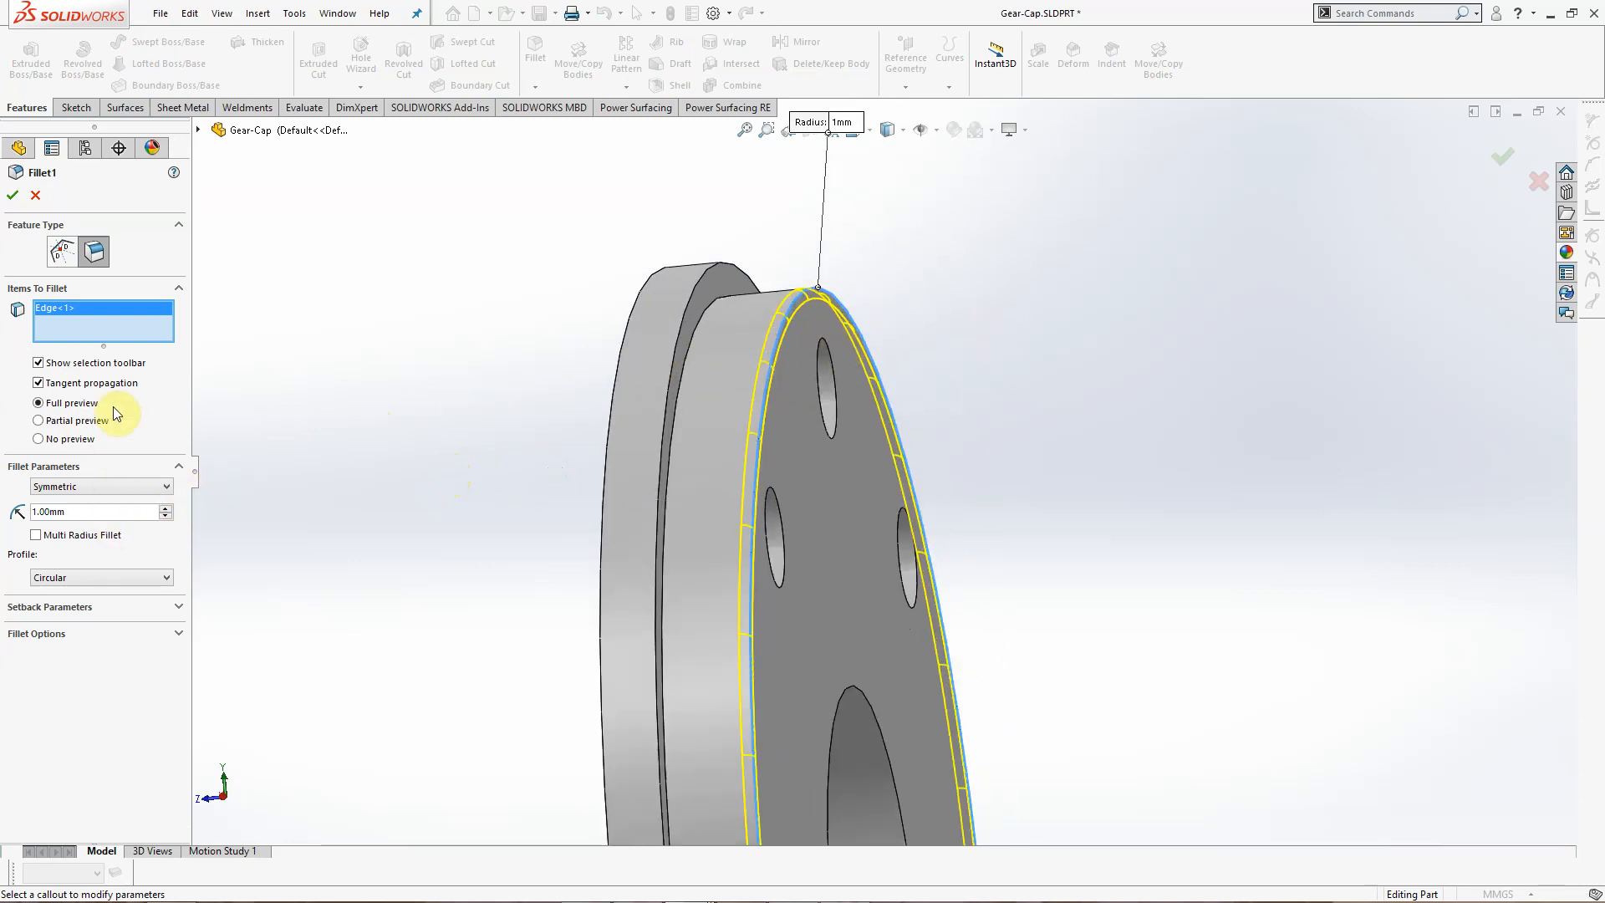
{"action": "left_click", "coordinate": [36, 196]}
Step: Roll the part forward to include Fillet2, examine its edge and radius on the flange's outer rim, and cancel without changes
{"action": "scroll", "coordinate": [442, 443], "scroll_direction": "up", "scroll_amount": 6}
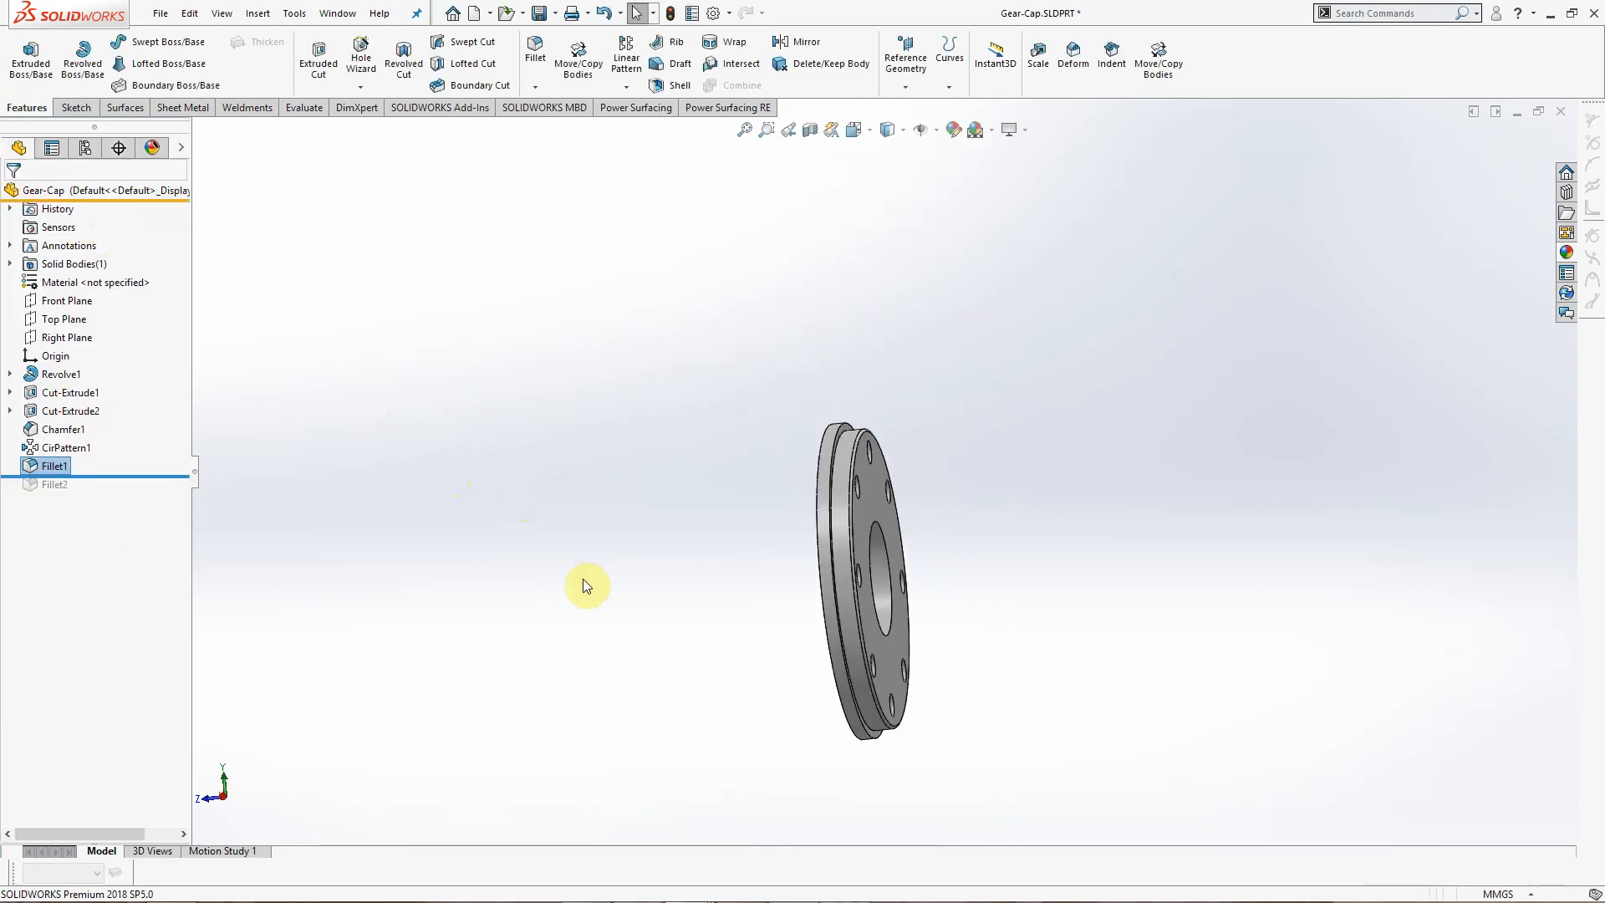
{"action": "middle_click_drag", "start_coordinate": [589, 578], "coordinate": [489, 505]}
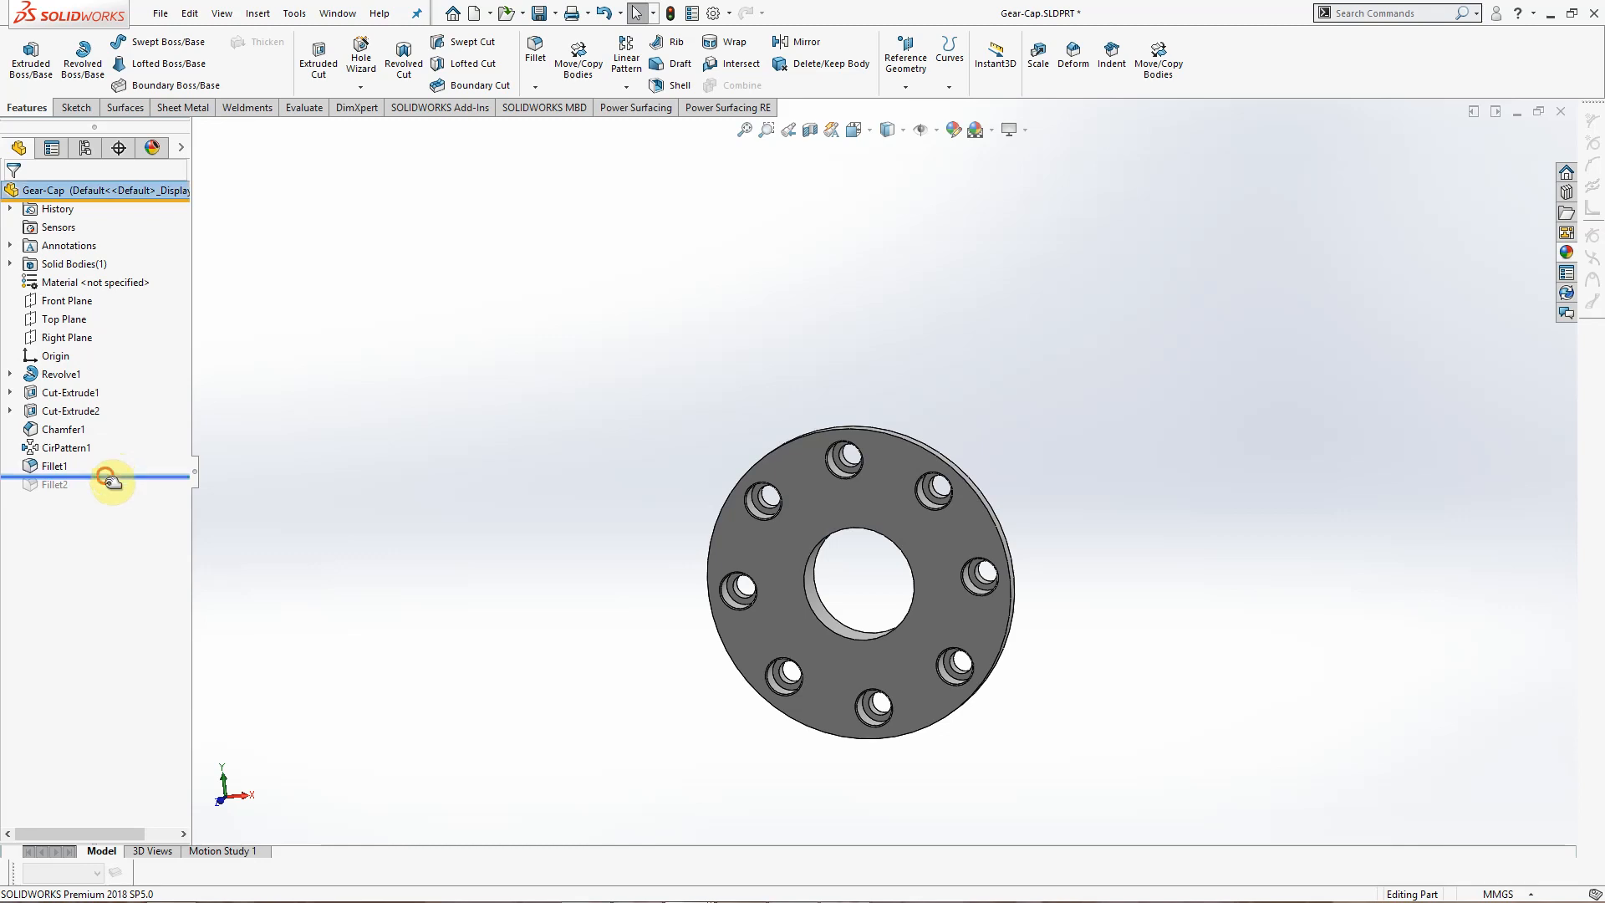
{"action": "left_click_drag", "start_coordinate": [115, 473], "coordinate": [117, 495]}
{"action": "mouse_move", "coordinate": [468, 517]}
{"action": "middle_mouse_down"}
{"action": "mouse_move", "coordinate": [513, 526]}
{"action": "mouse_move", "coordinate": [560, 594]}
{"action": "mouse_move", "coordinate": [548, 499]}
{"action": "middle_mouse_up"}
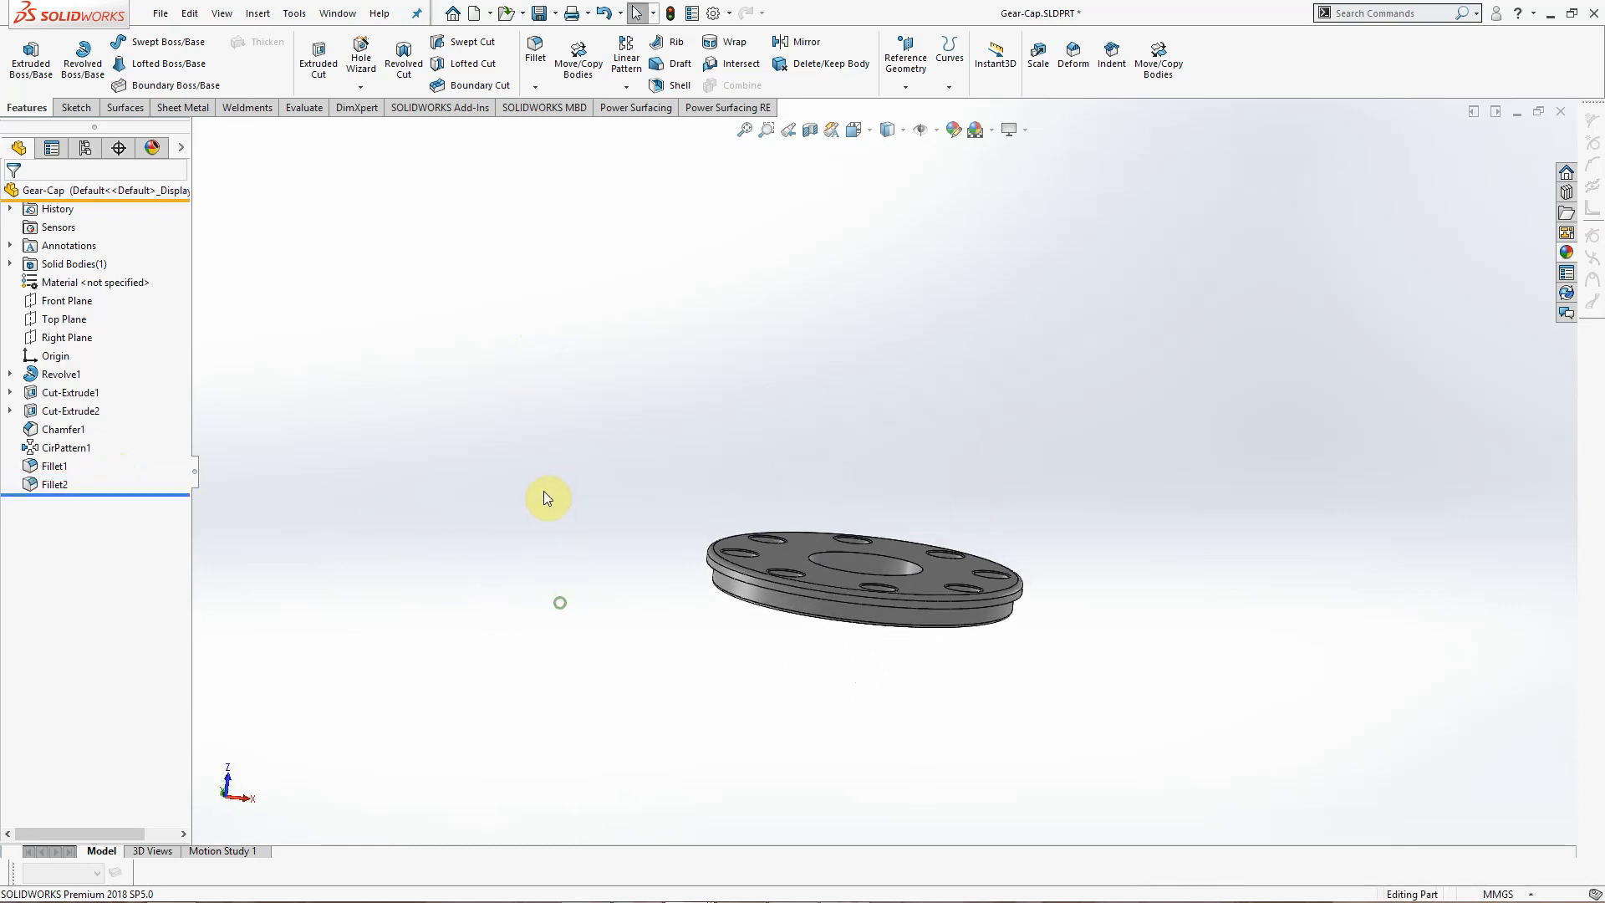
{"action": "left_click", "coordinate": [54, 484]}
{"action": "left_click", "coordinate": [72, 451]}
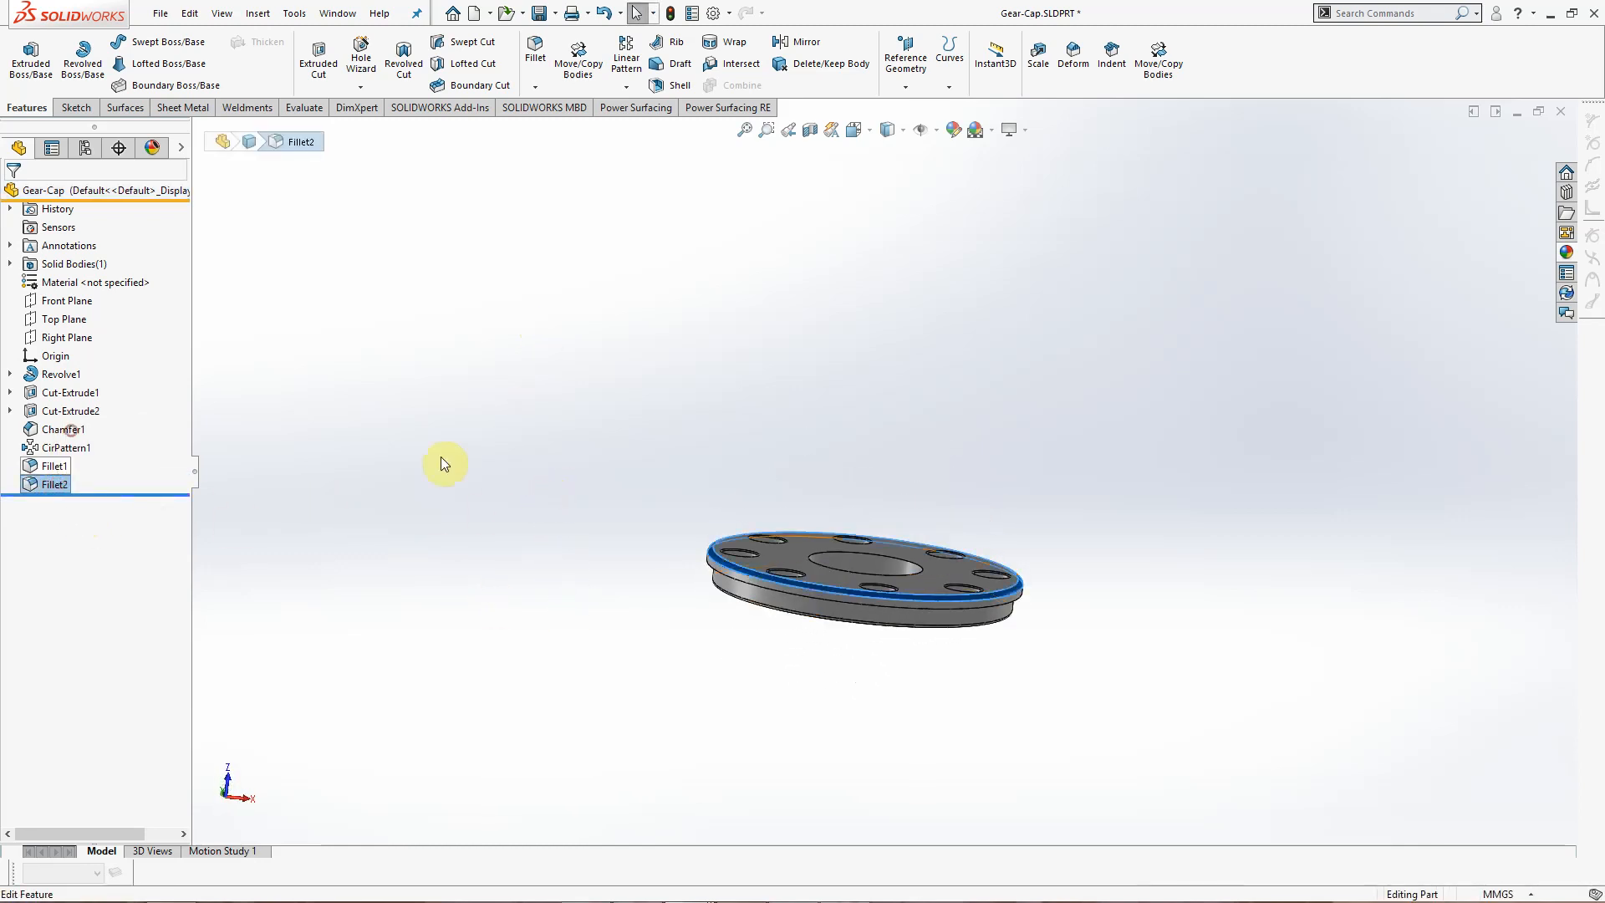
{"action": "scroll", "coordinate": [770, 524], "scroll_direction": "down", "scroll_amount": 5}
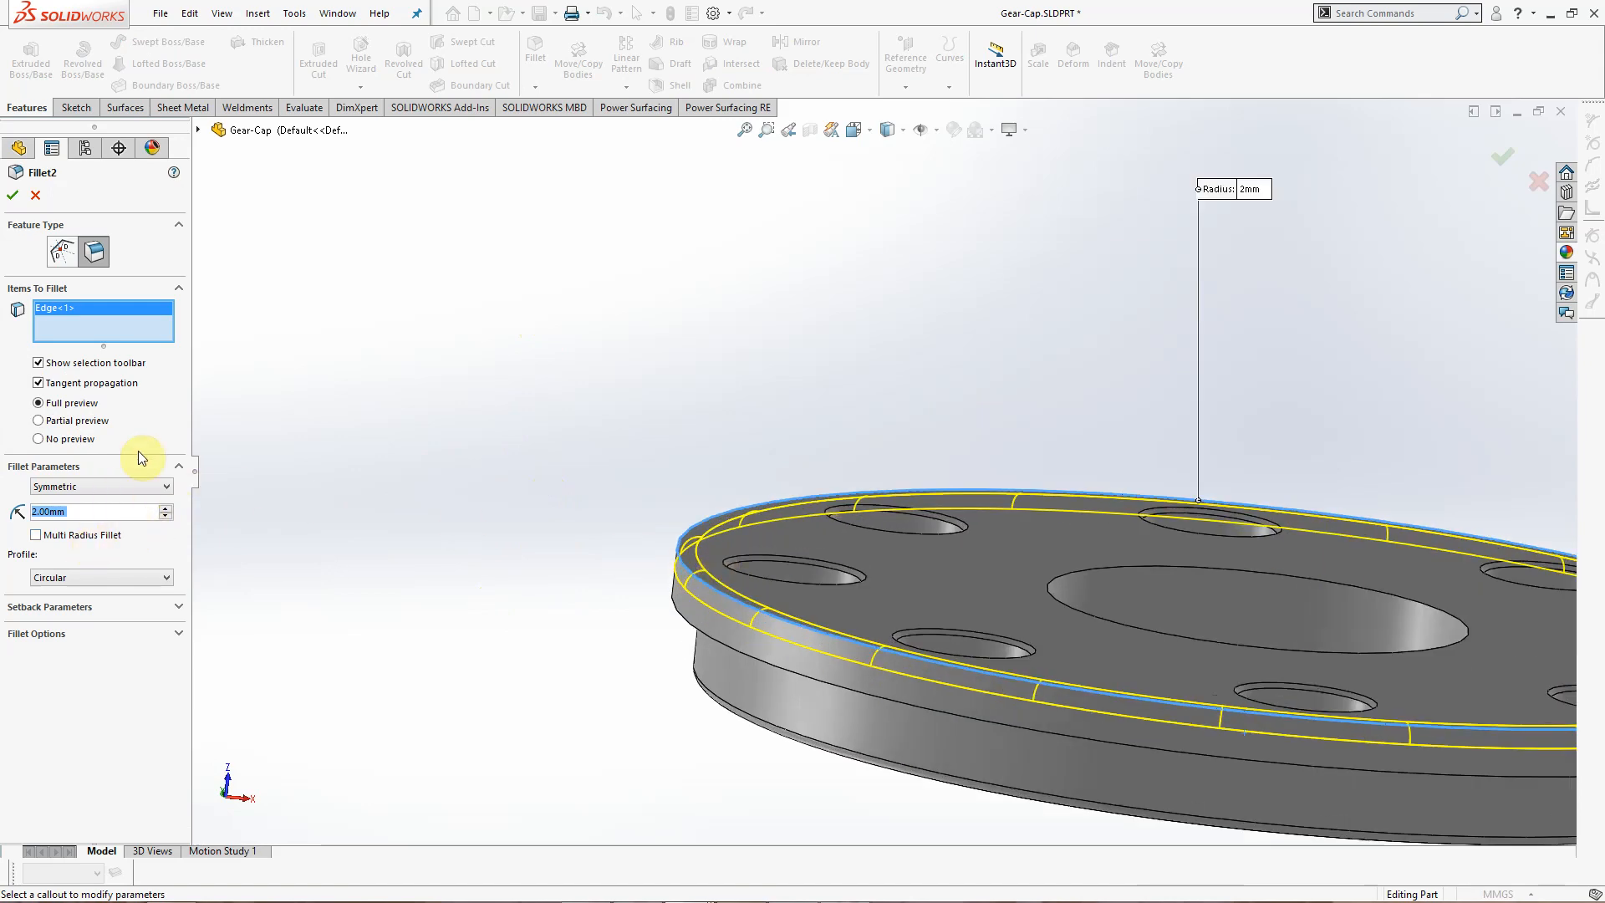
{"action": "left_click", "coordinate": [34, 195]}
Step: Set the display style of the finished Gear-Cap to shaded without edges and inspect the part
{"action": "scroll", "coordinate": [644, 501], "scroll_direction": "up", "scroll_amount": 5}
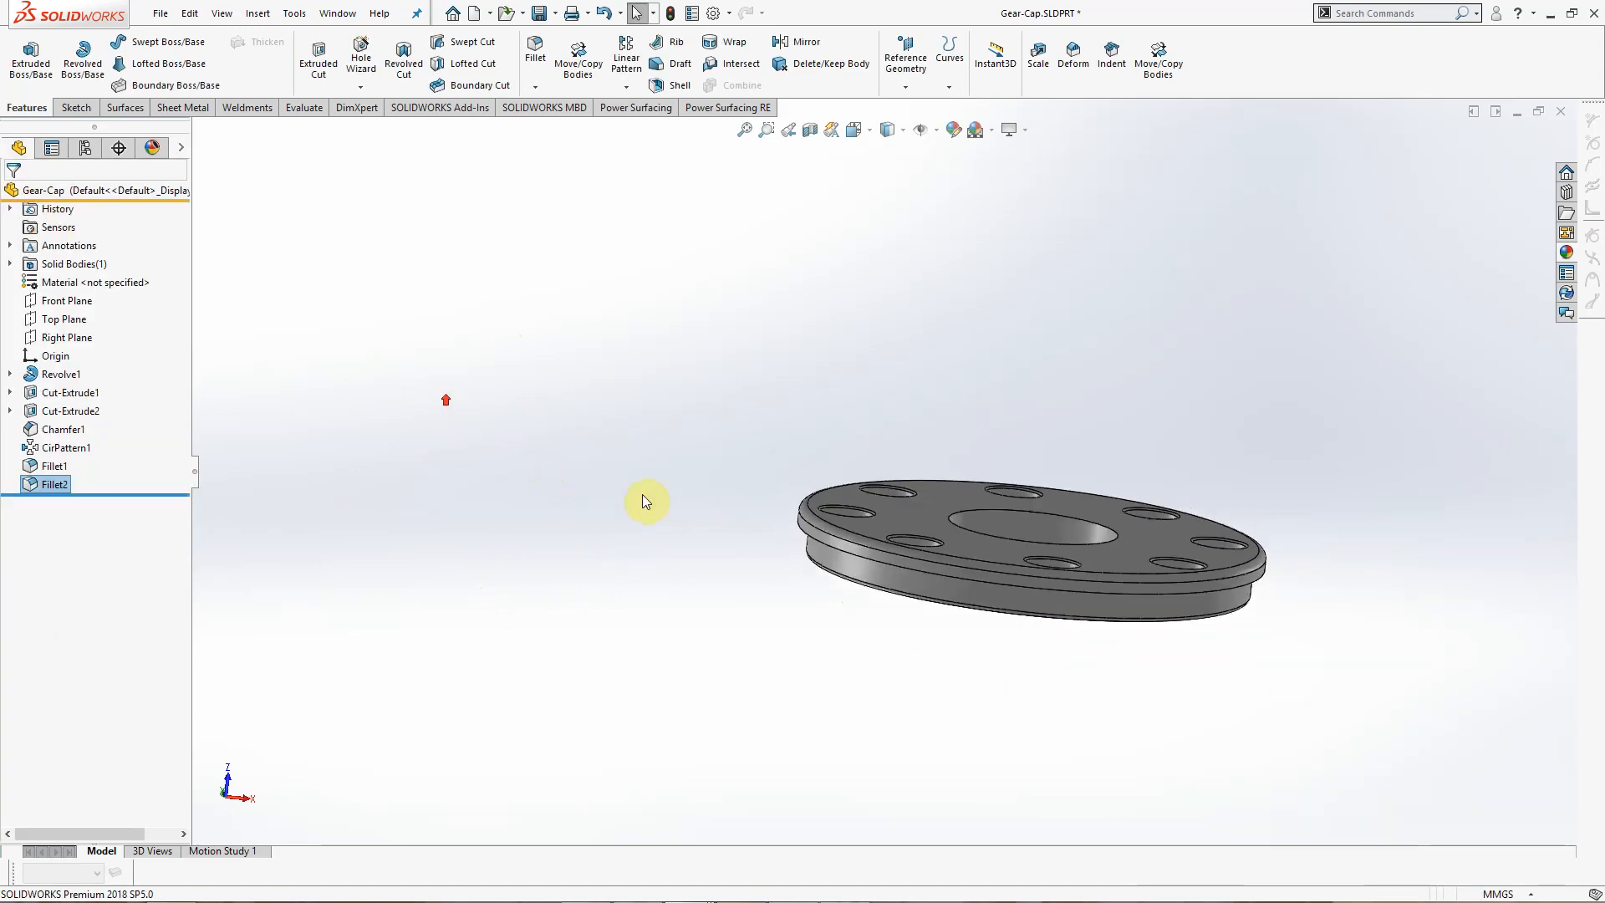
{"action": "middle_click_drag", "start_coordinate": [645, 502], "coordinate": [777, 584]}
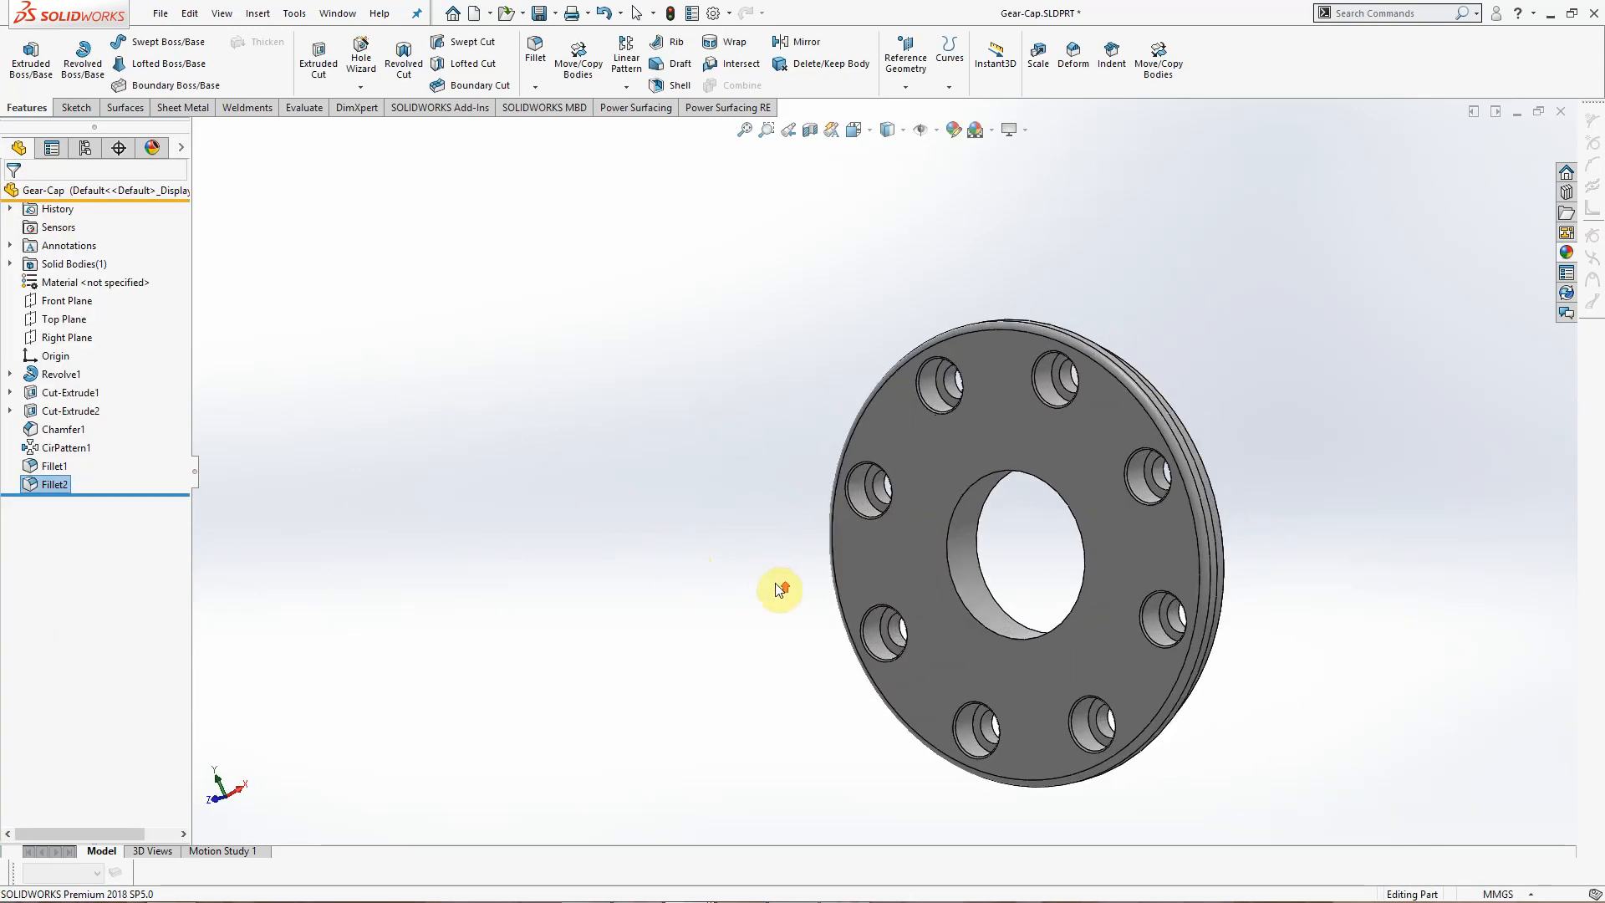
{"action": "key", "text": "f"}
{"action": "mouse_move", "coordinate": [920, 547]}
{"action": "middle_mouse_down"}
{"action": "mouse_move", "coordinate": [703, 530]}
{"action": "mouse_move", "coordinate": [891, 547]}
{"action": "middle_mouse_up"}
{"action": "left_click", "coordinate": [421, 422]}
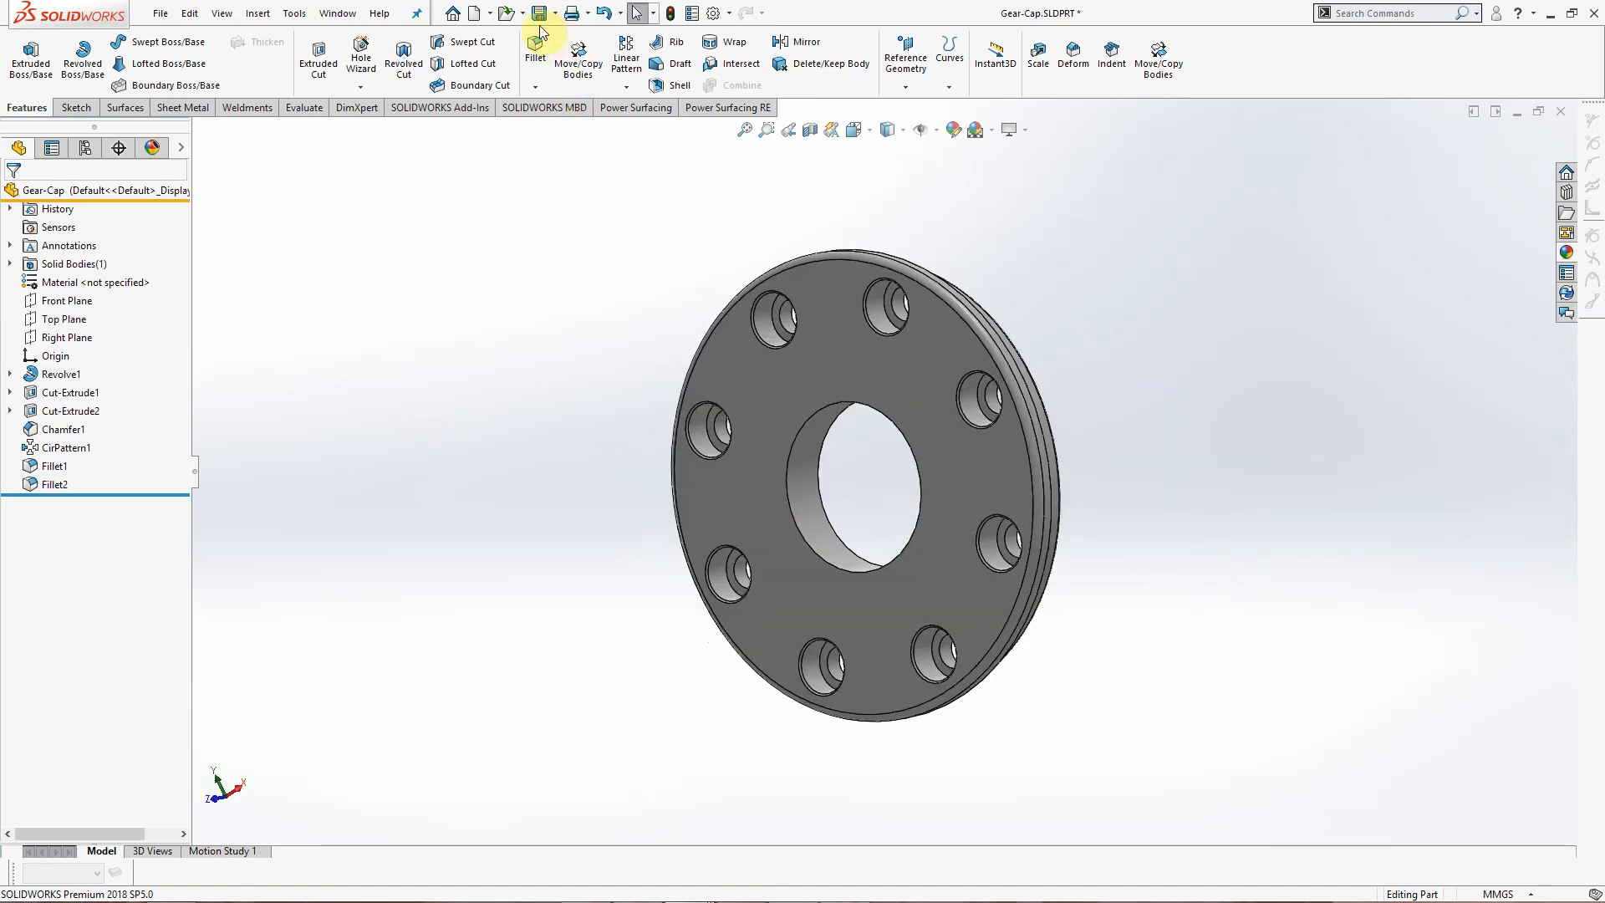
{"action": "left_click", "coordinate": [1239, 288]}
{"action": "middle_click_drag", "start_coordinate": [1204, 398], "coordinate": [1245, 415]}
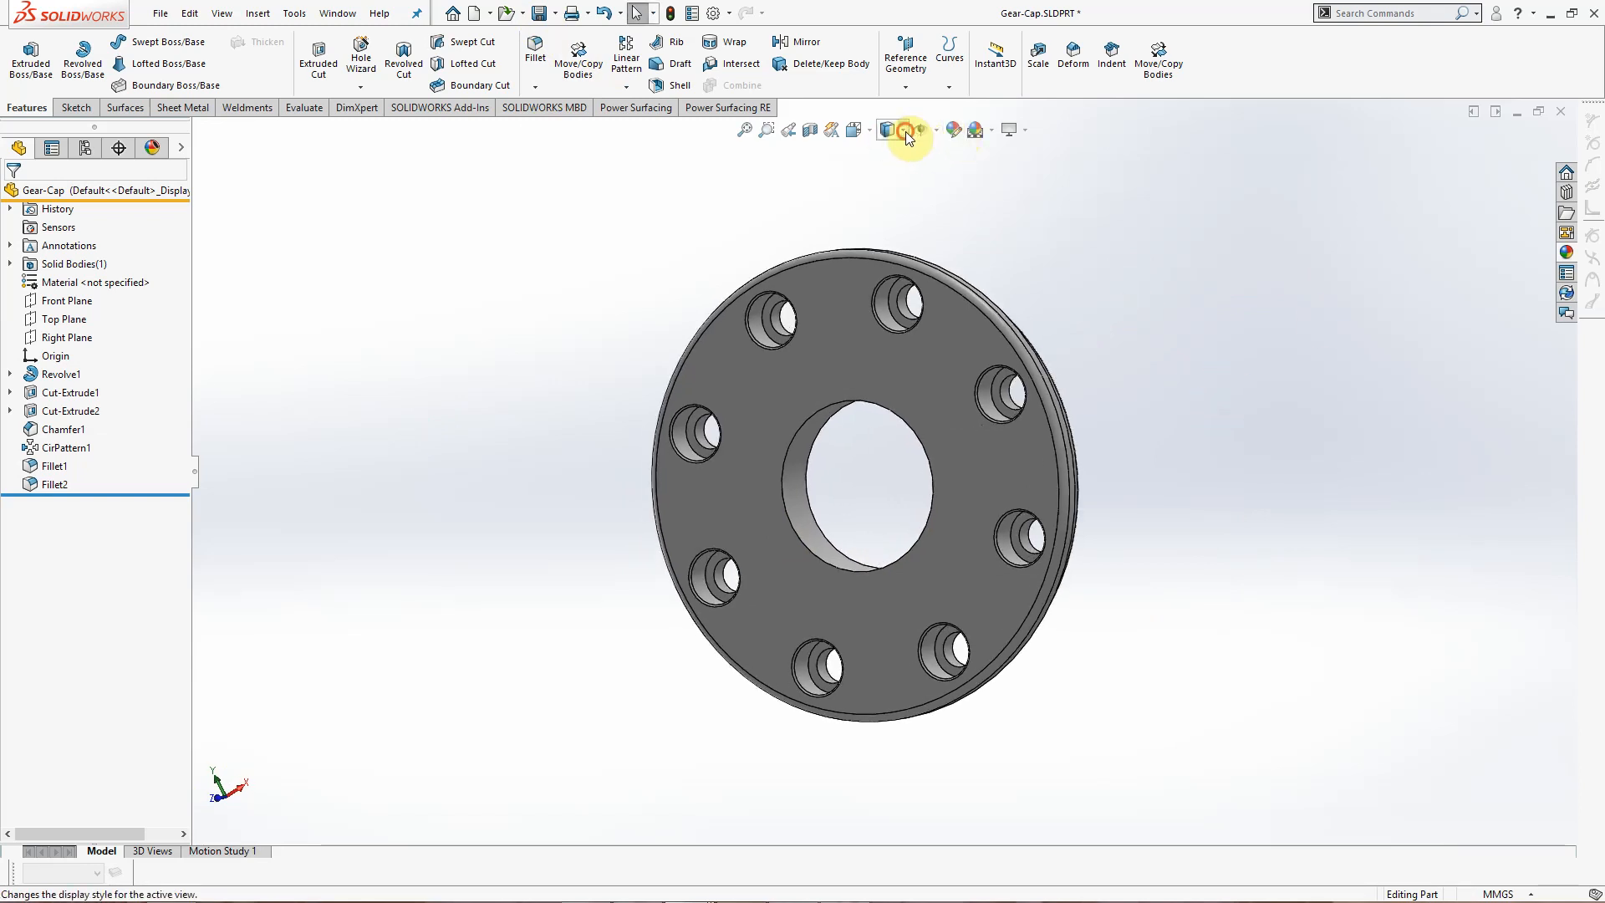
{"action": "left_click", "coordinate": [905, 132]}
{"action": "left_click", "coordinate": [886, 179]}
{"action": "mouse_move", "coordinate": [1145, 353]}
{"action": "middle_mouse_down"}
{"action": "mouse_move", "coordinate": [1267, 341]}
{"action": "mouse_move", "coordinate": [1028, 358]}
{"action": "mouse_move", "coordinate": [1120, 374]}
{"action": "middle_mouse_up"}
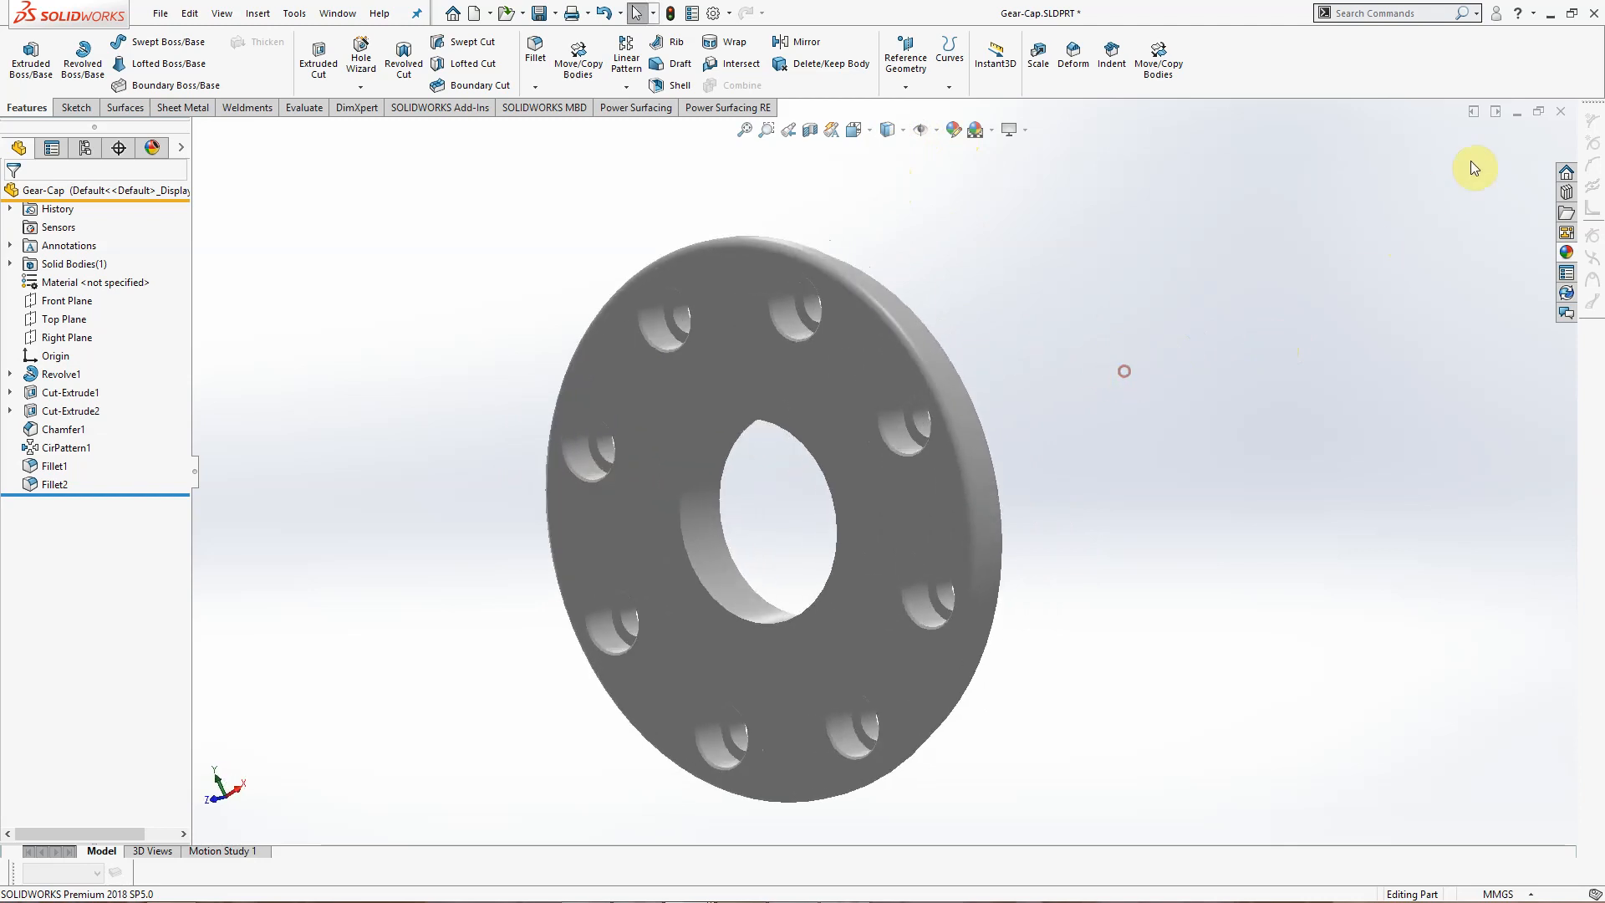
Step: Close Gear-Cap with its changes saved and rebuild the Carterpillar assembly
{"action": "left_click", "coordinate": [1558, 113]}
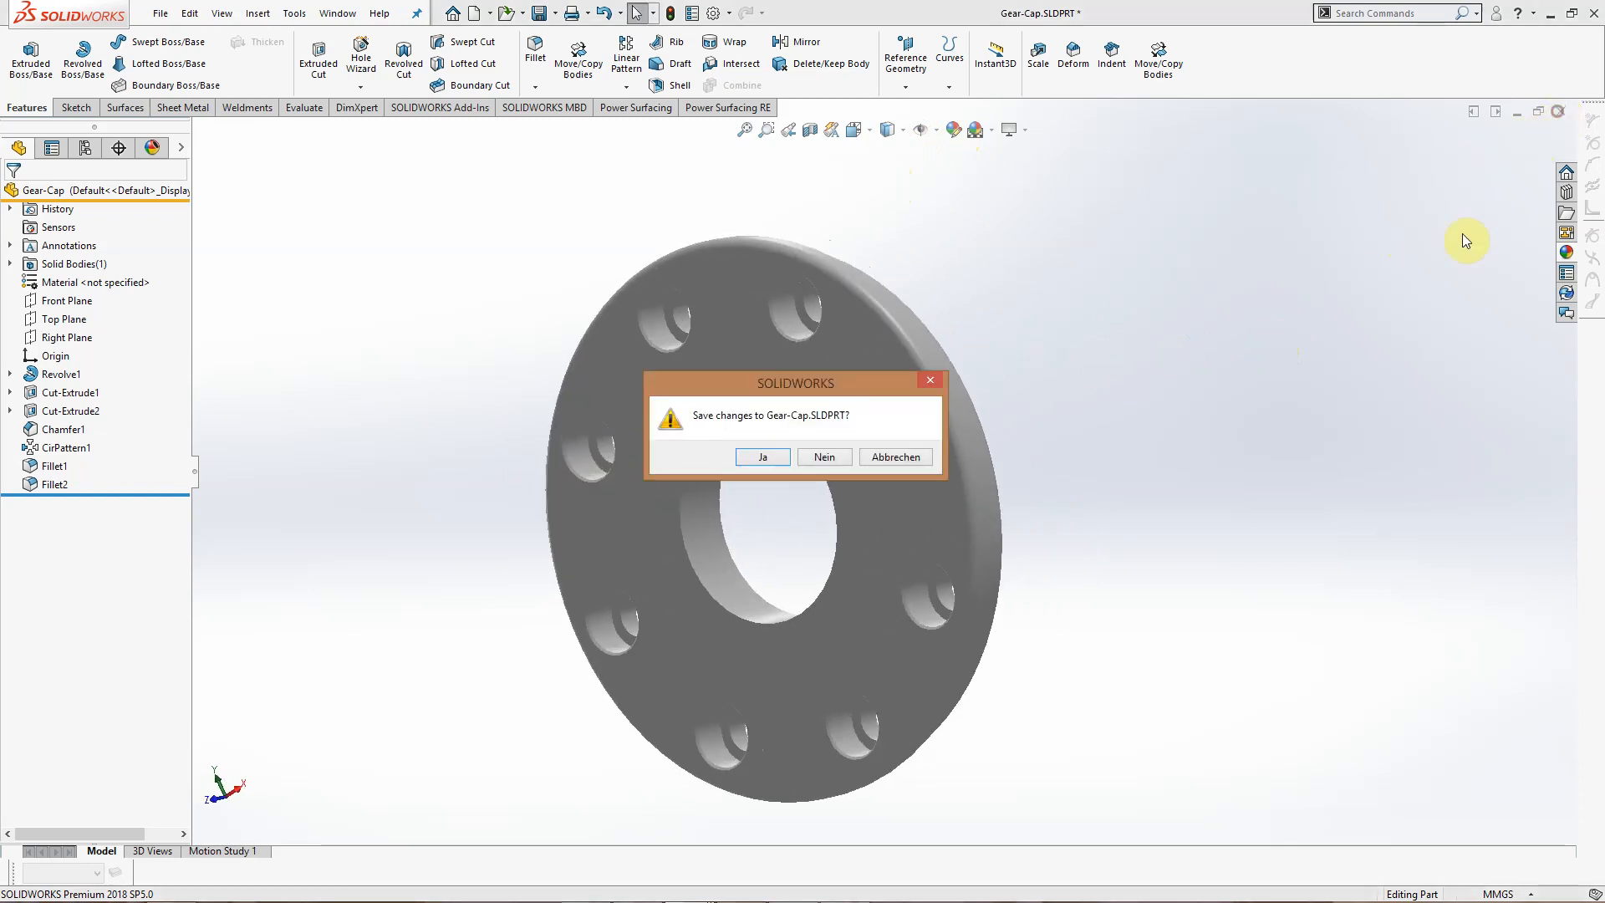
{"action": "left_click", "coordinate": [761, 462]}
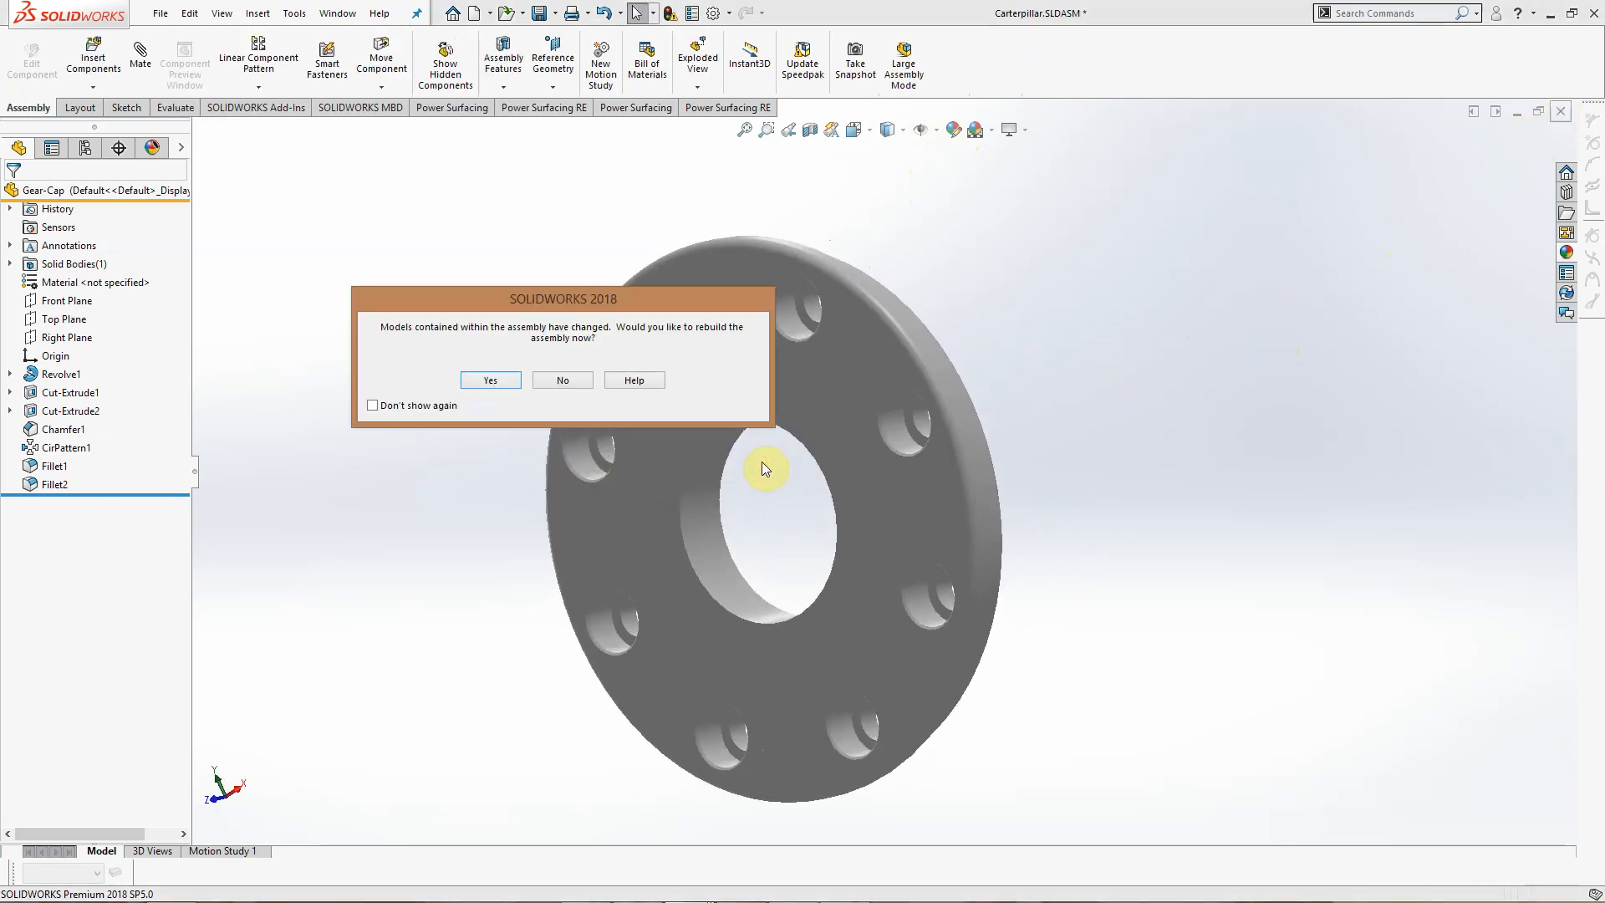
{"action": "left_click", "coordinate": [485, 384]}
Step: Inspect the Carterpillar assembly, save its changes and close it to return to the Bug_Rover assembly
{"action": "middle_click_drag", "start_coordinate": [463, 381], "coordinate": [406, 331]}
{"action": "left_click", "coordinate": [1587, 112]}
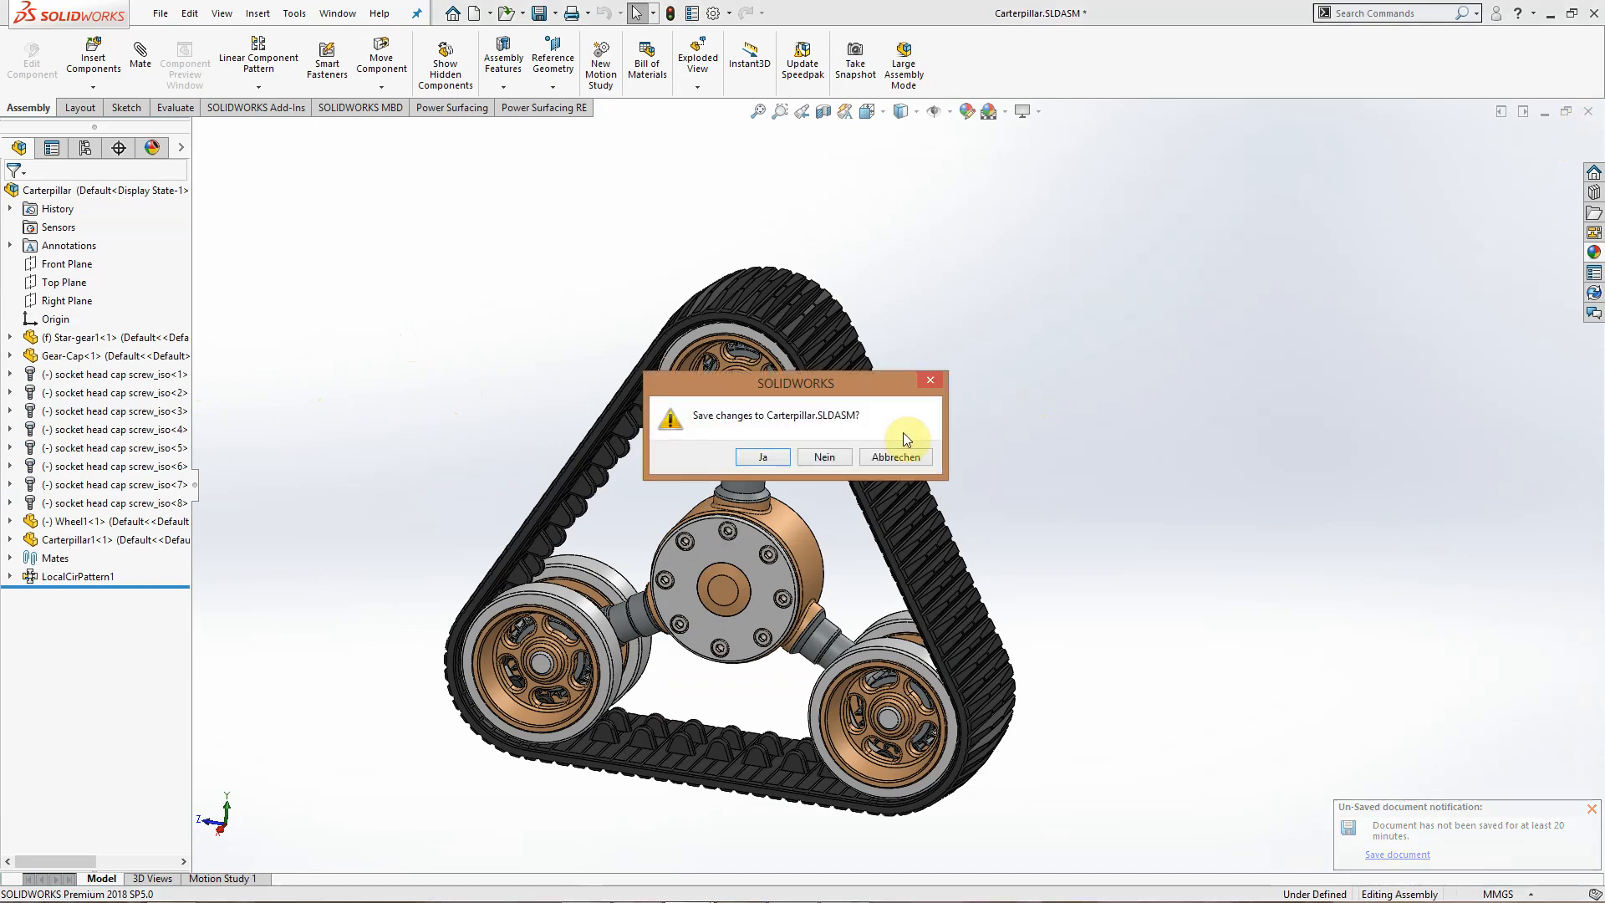
{"action": "left_click", "coordinate": [760, 458]}
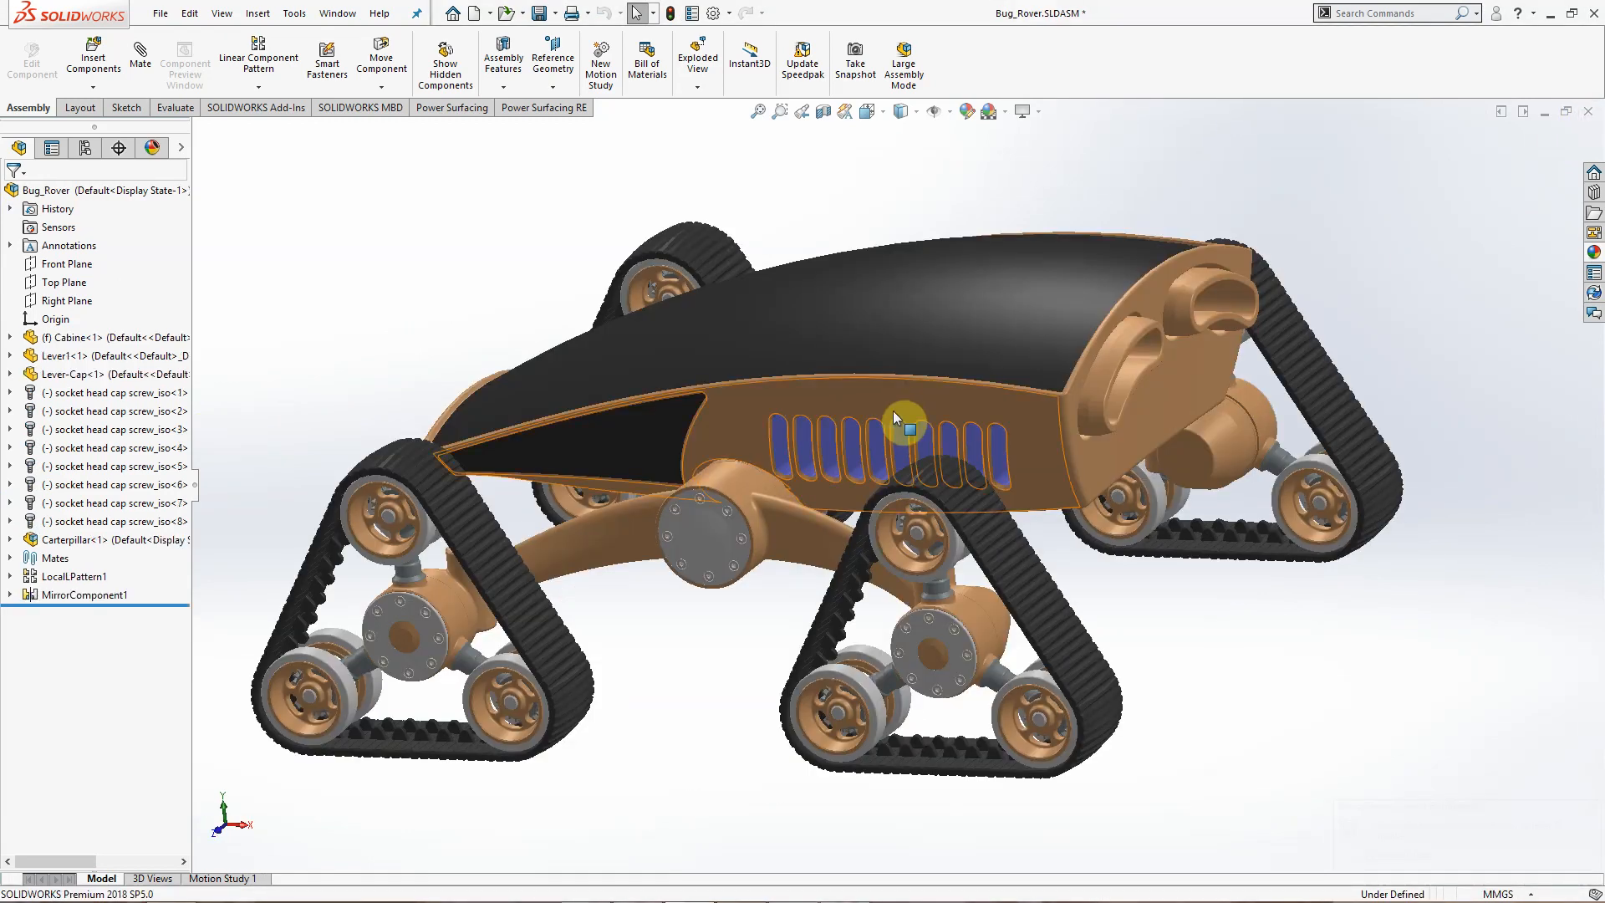